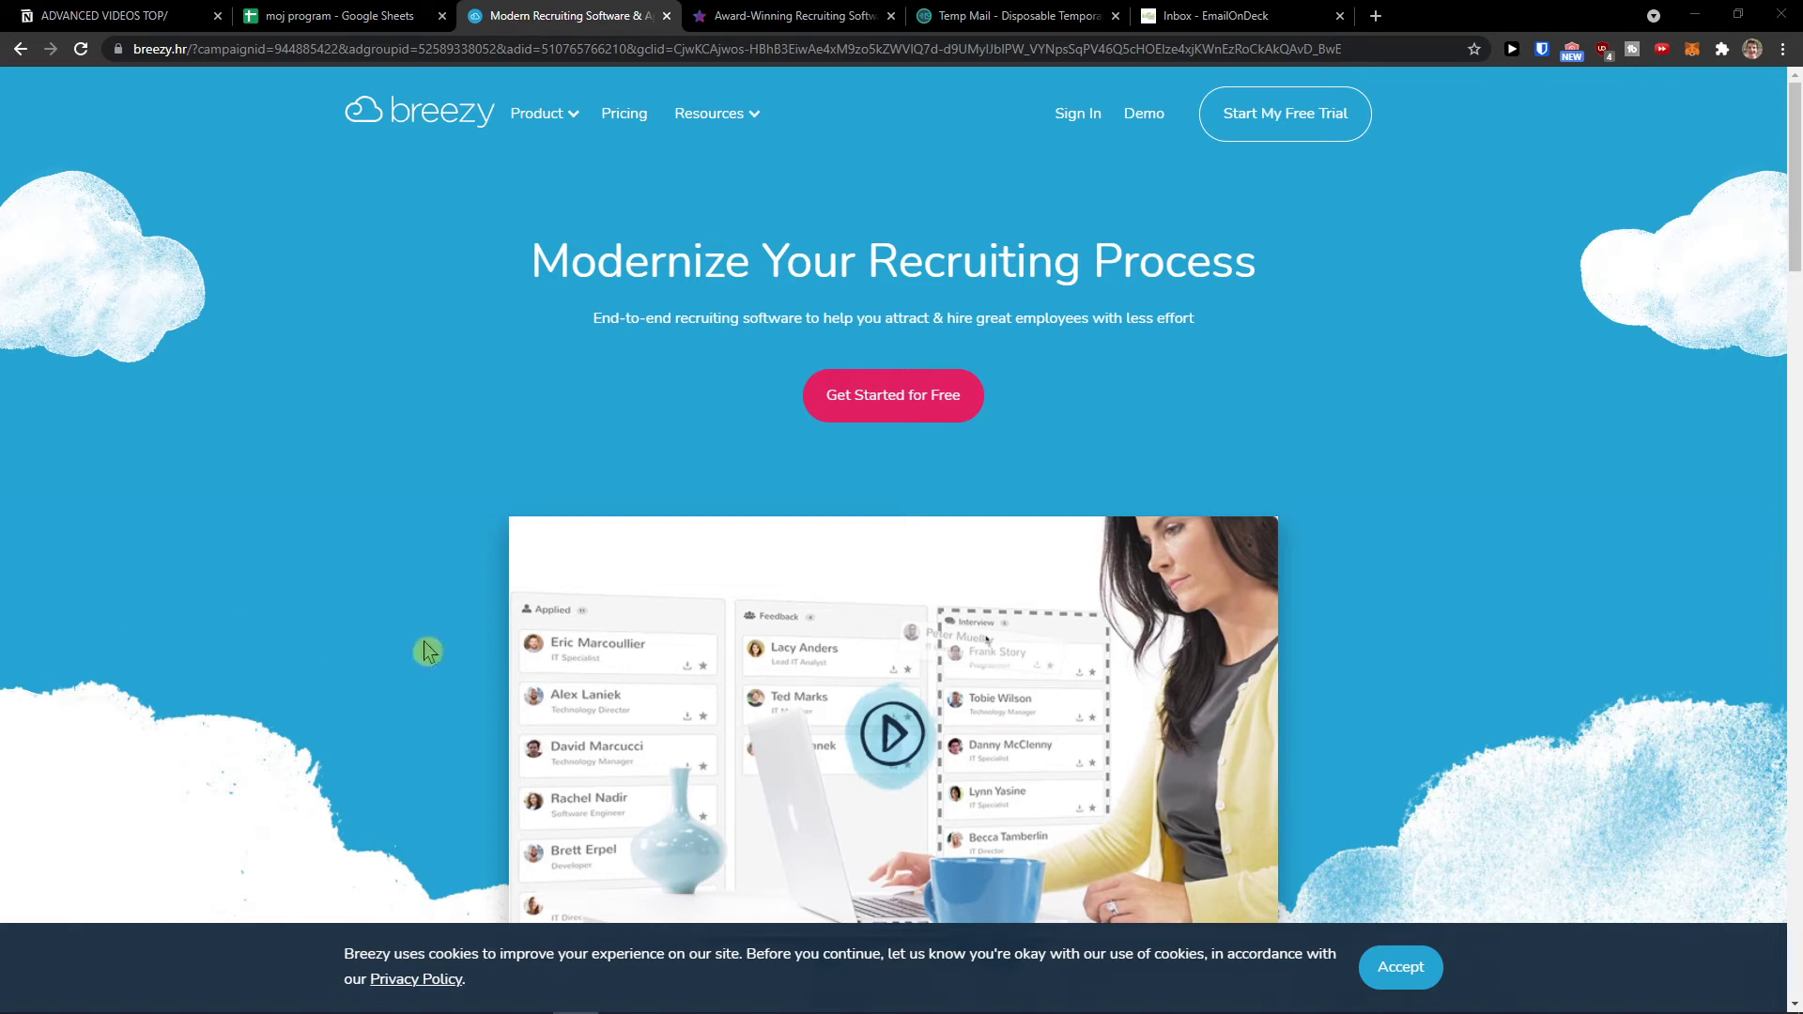
# Step: Put the Breezy site in its own window, accept cookies, zoom to 125%, and open the free-trial form
pyautogui.moveTo(643, 16); pyautogui.dragTo(632, 261)
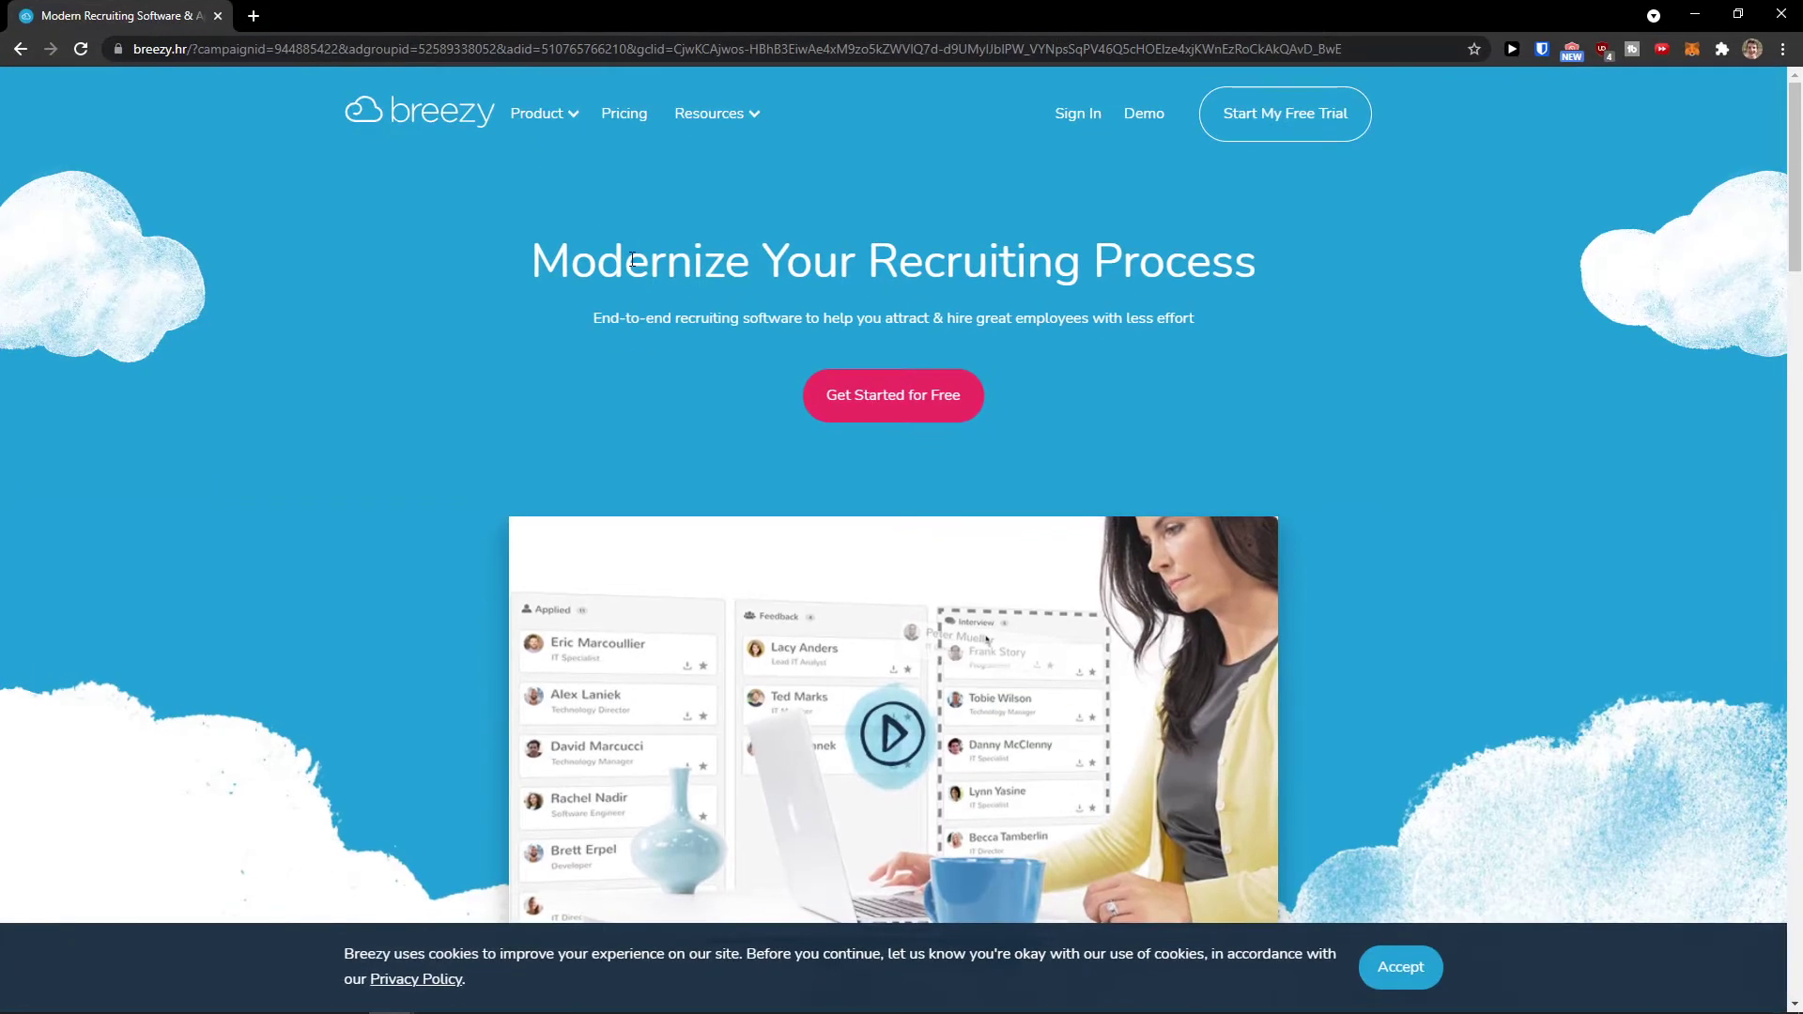
pyautogui.click(1432, 969)
pyautogui.hotkey('ctrl', '+')
pyautogui.hotkey('ctrl', '+')
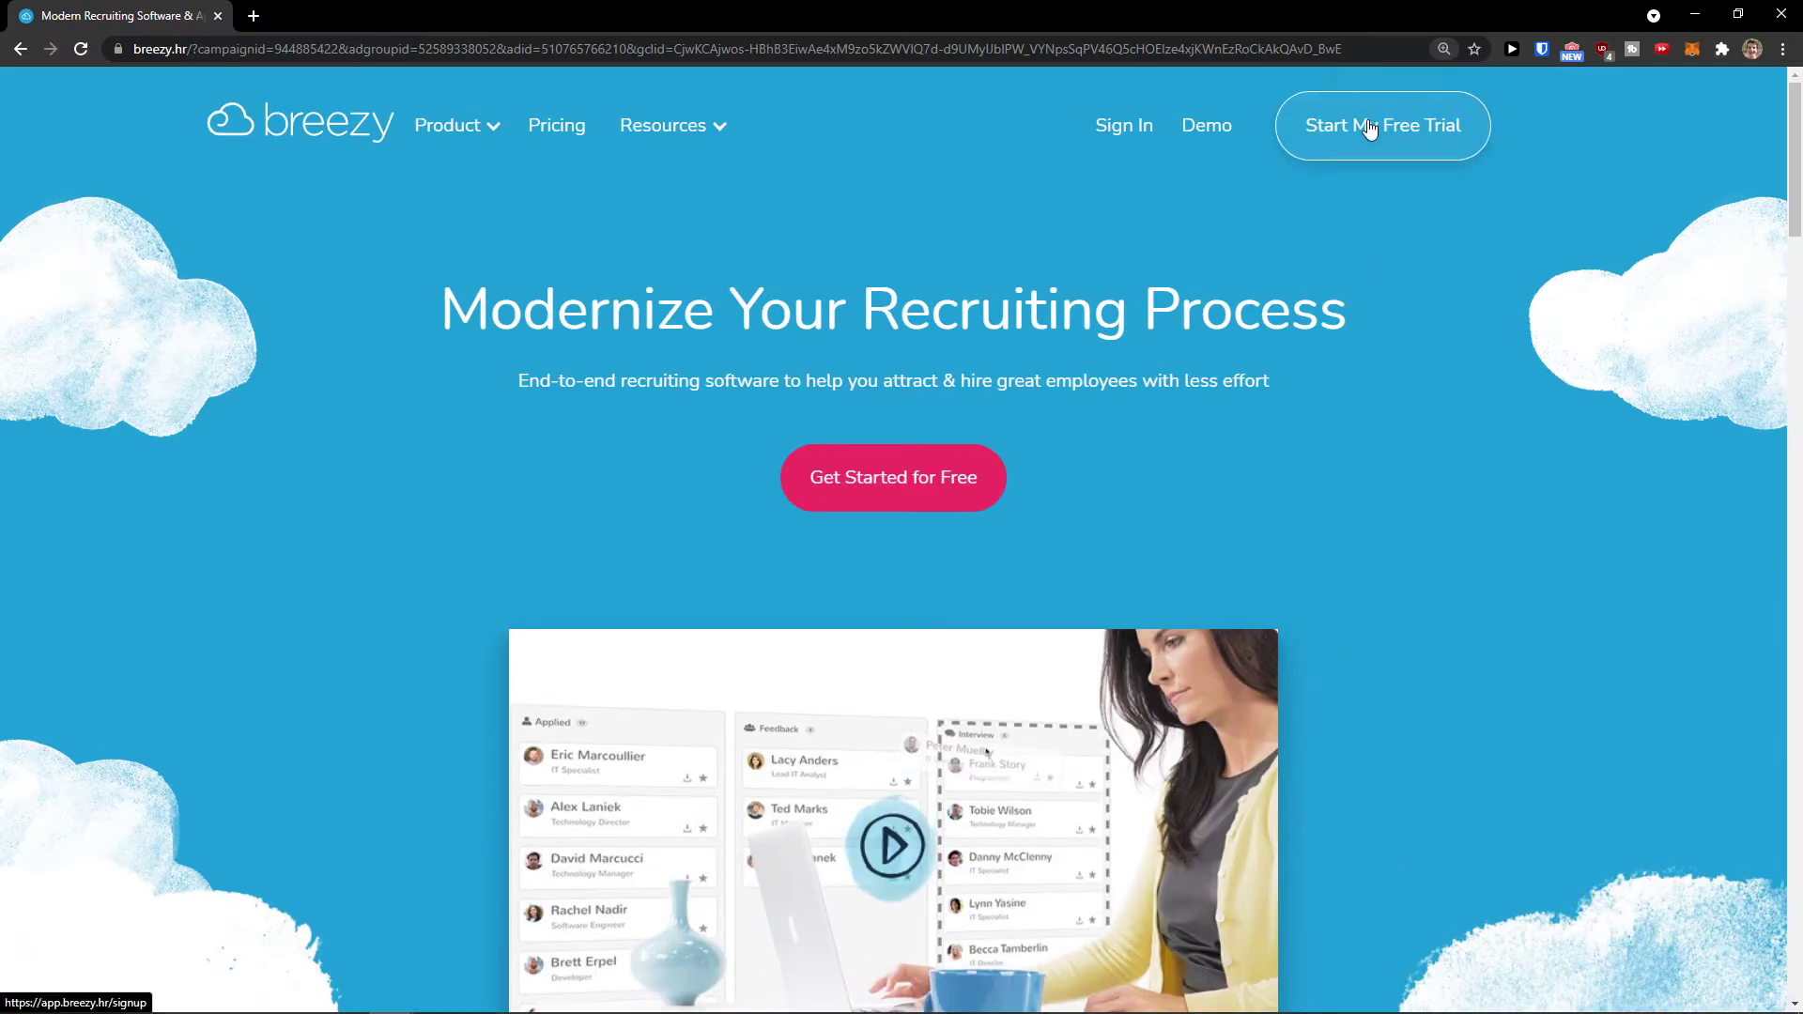
pyautogui.click(1369, 129)
# Step: Enter the full name, company name and email address on the sign-up form
pyautogui.click(1130, 423)
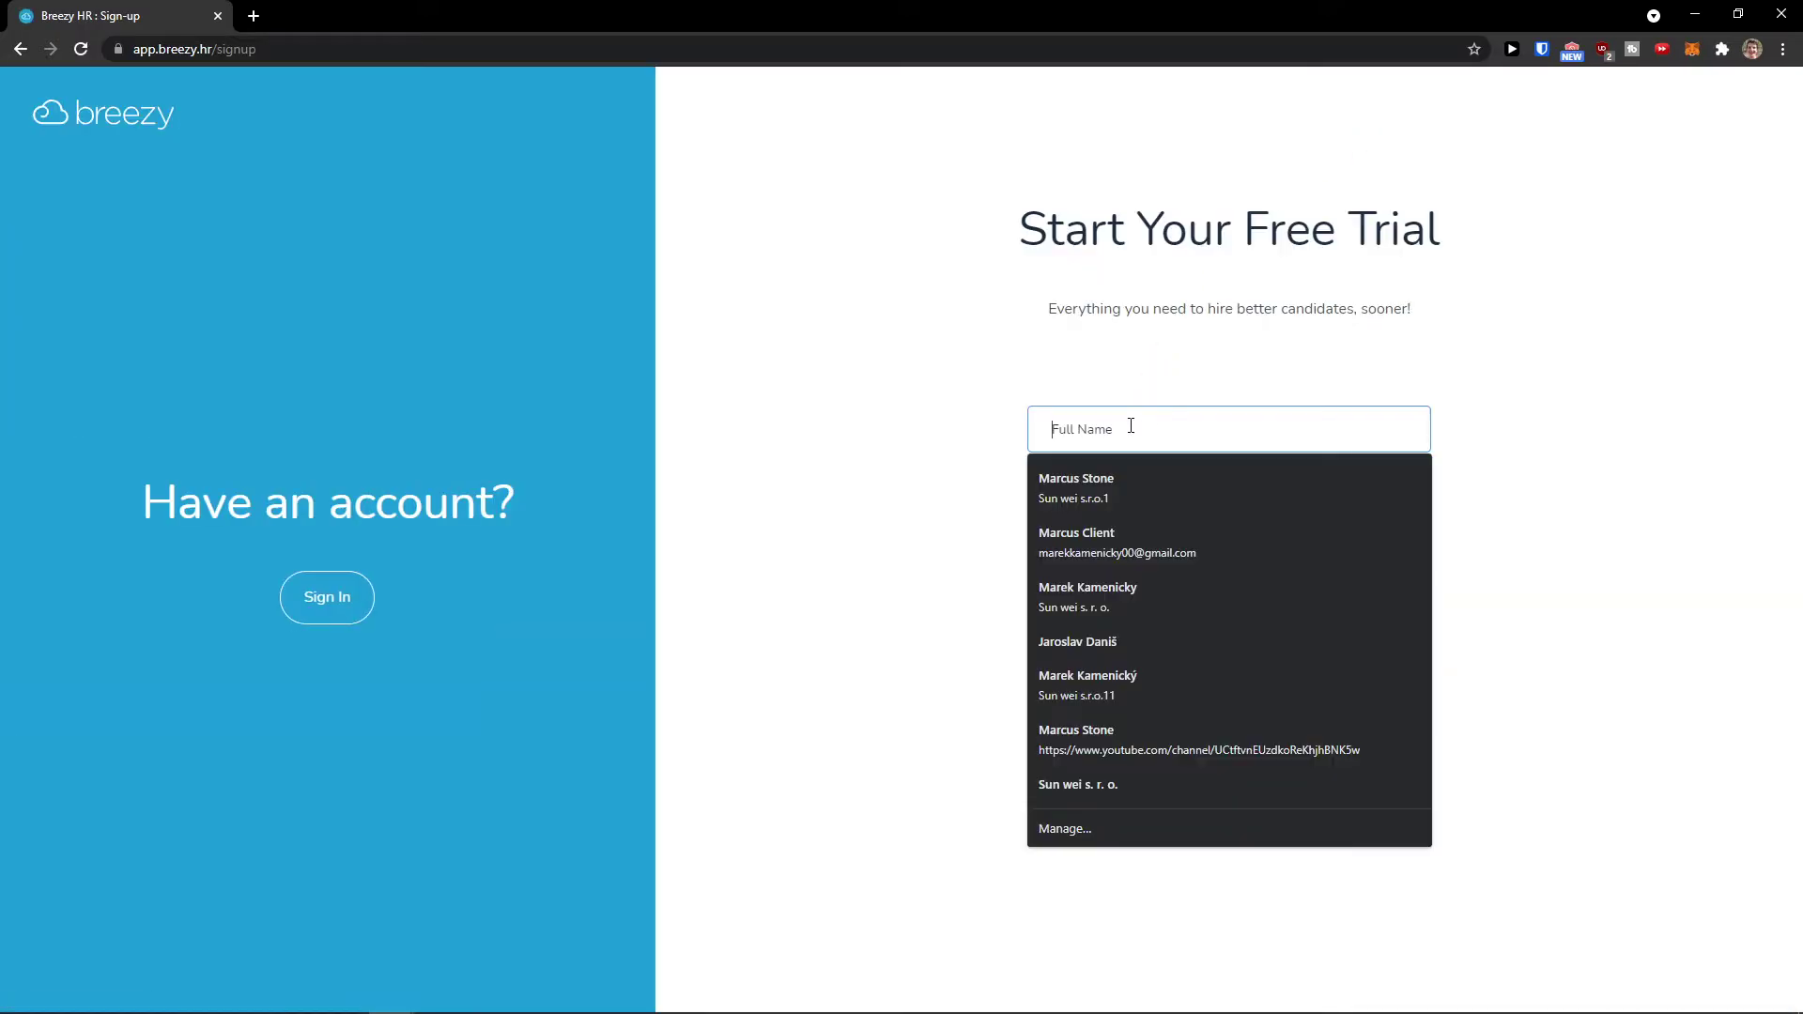
pyautogui.click(1057, 415)
pyautogui.write('wq')
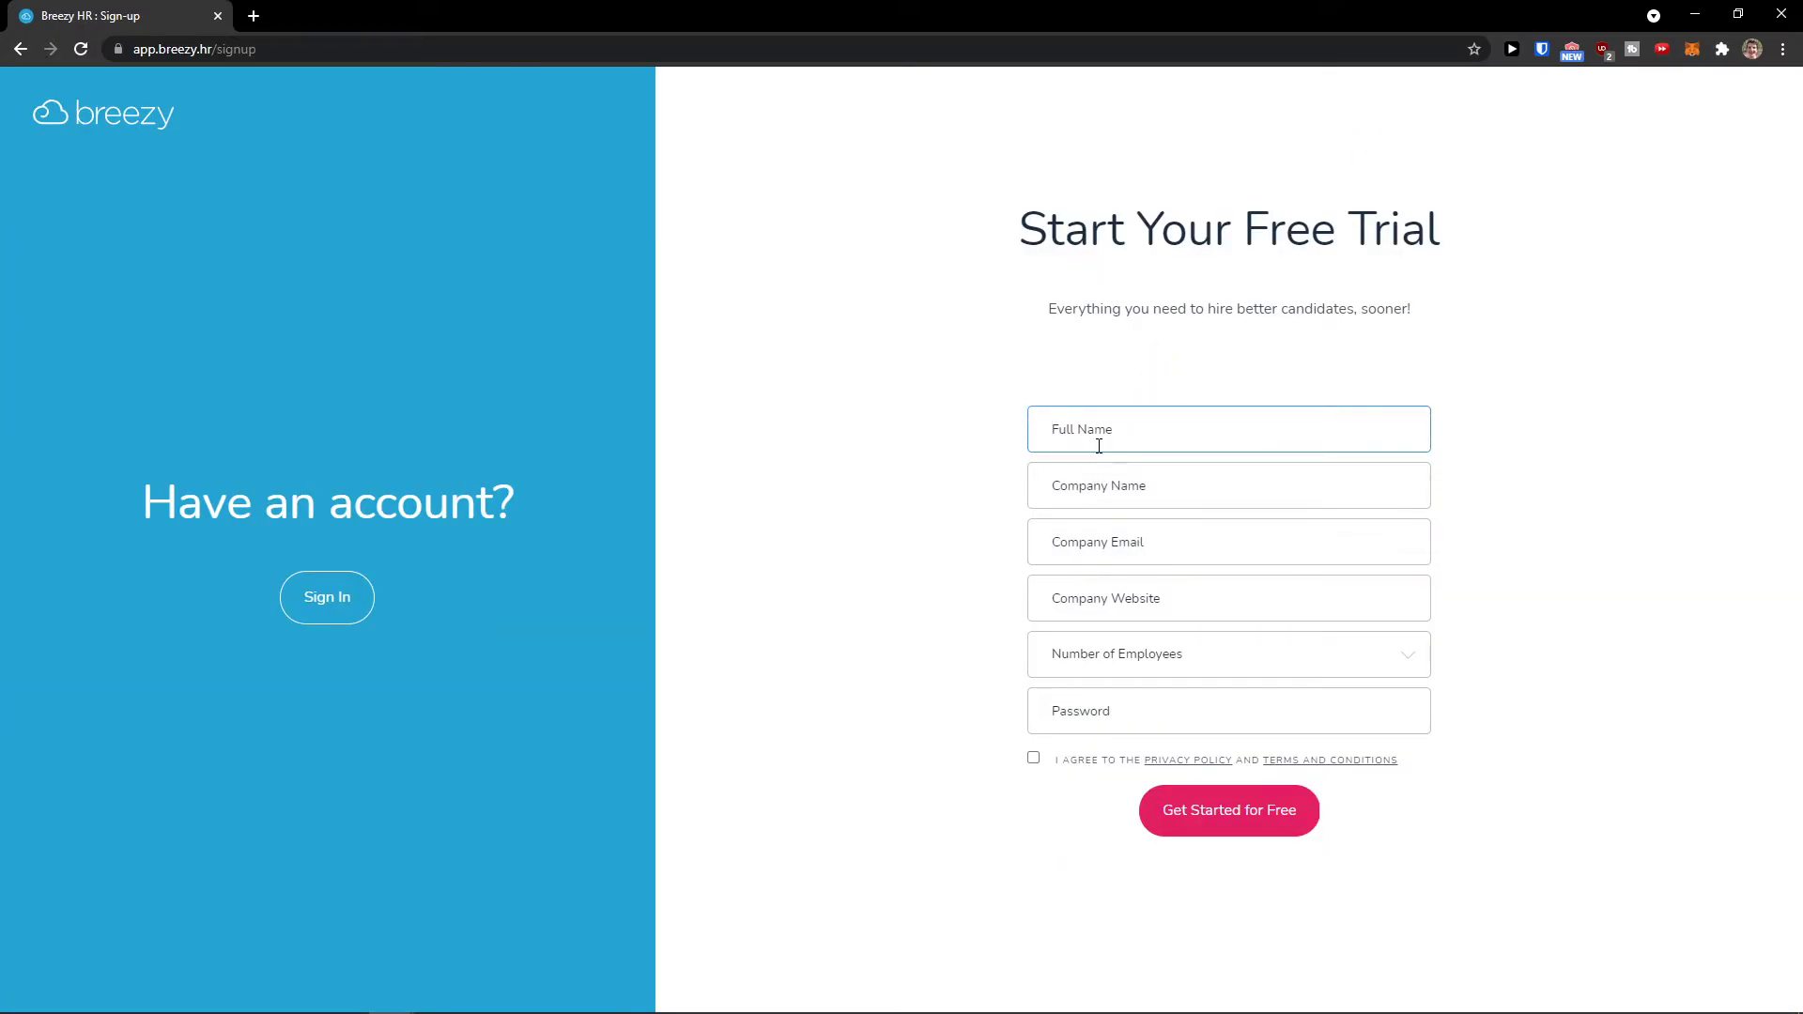
pyautogui.press('Tab')
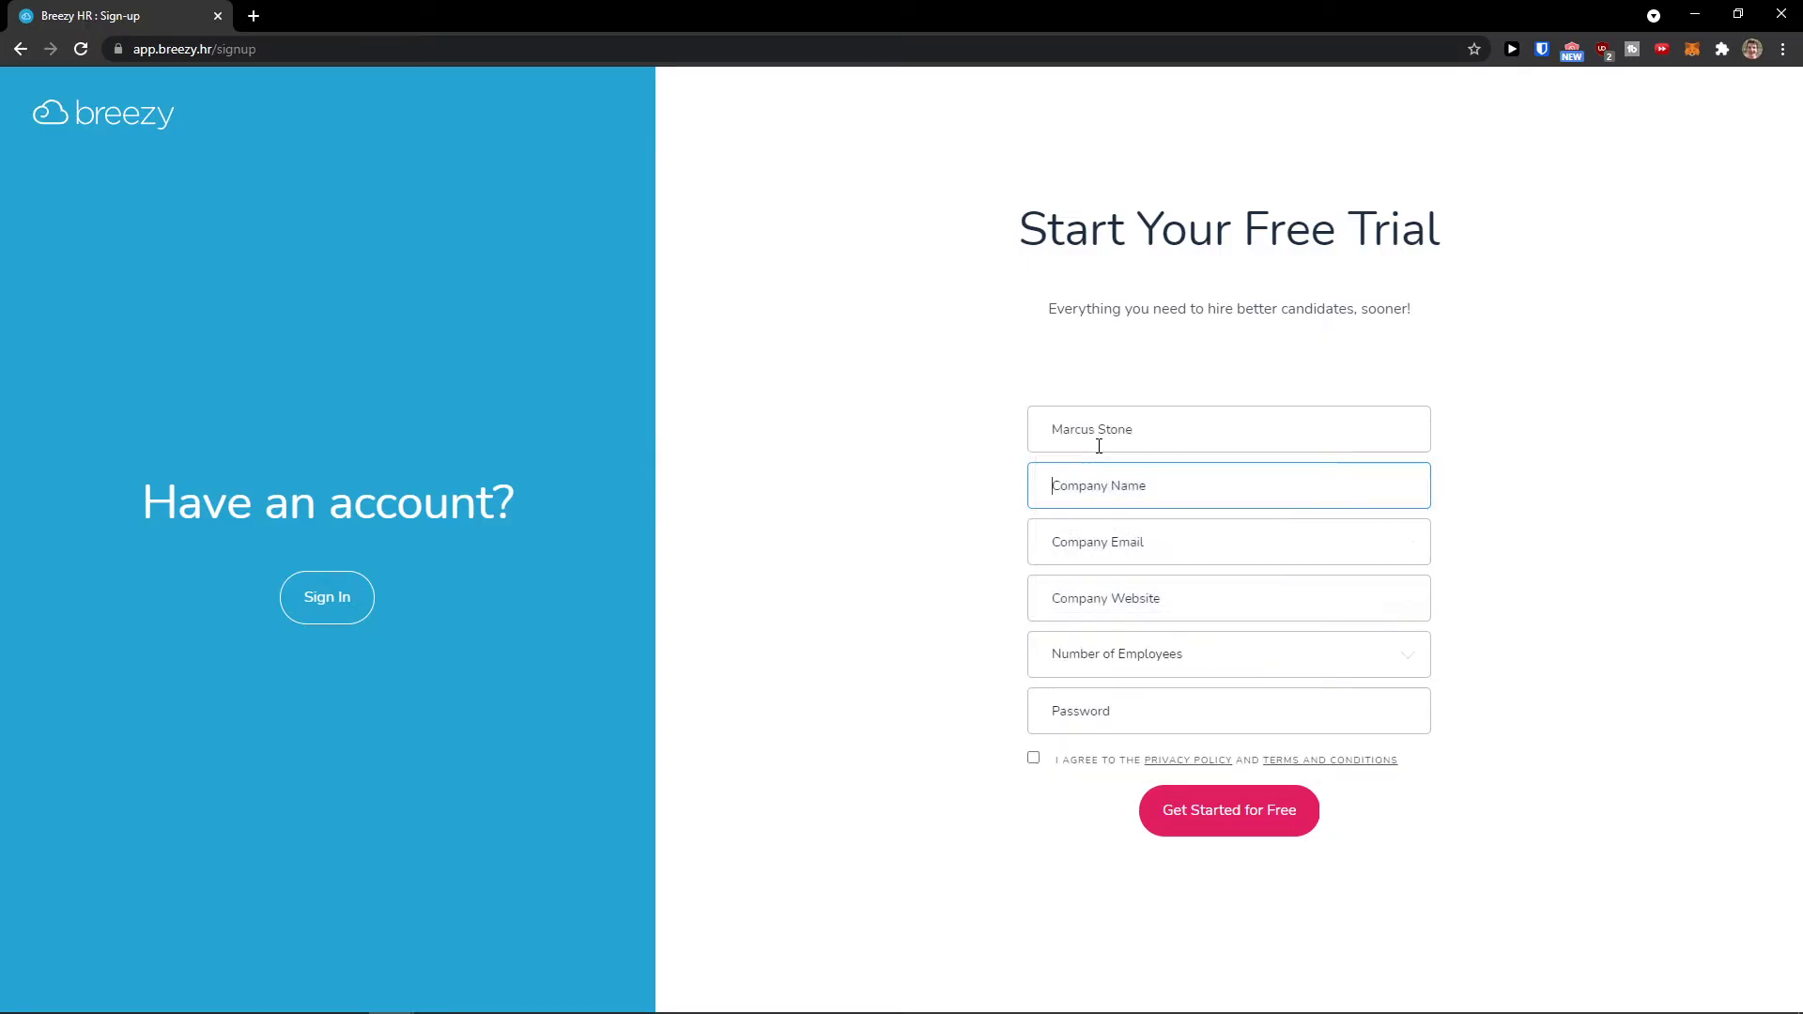
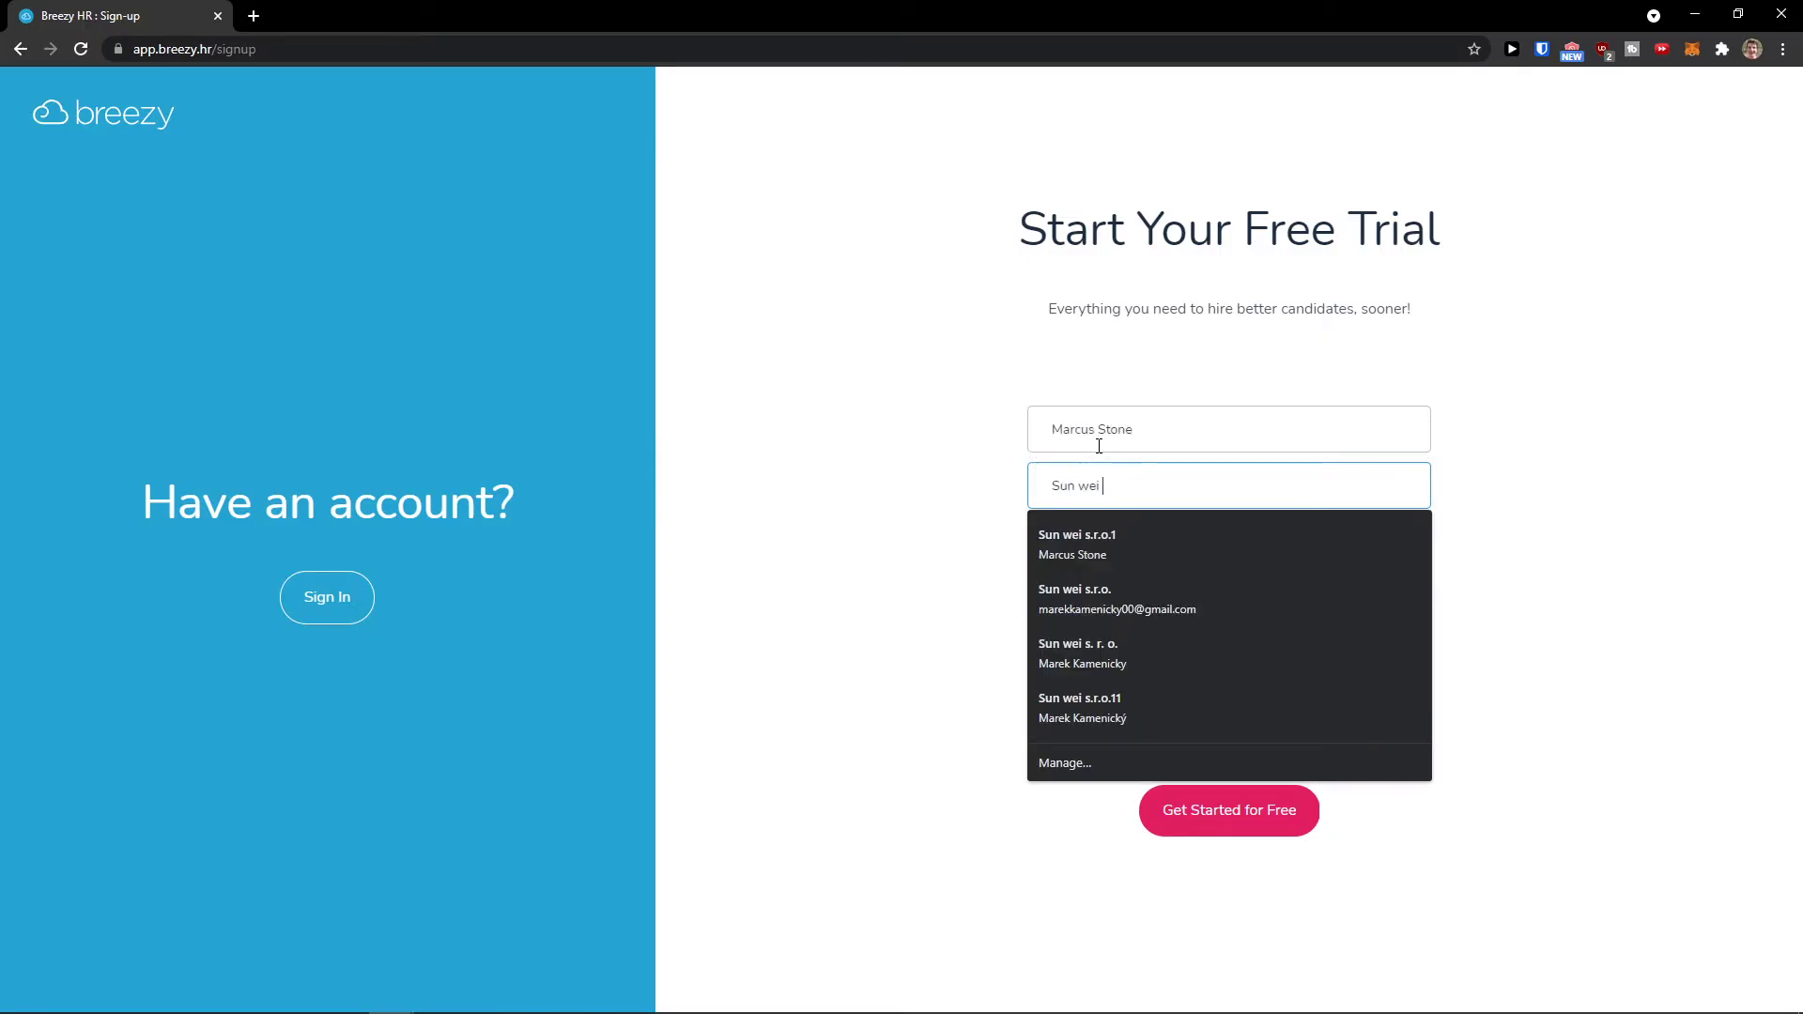
pyautogui.write(' s. r. o.')
pyautogui.press('Tab')
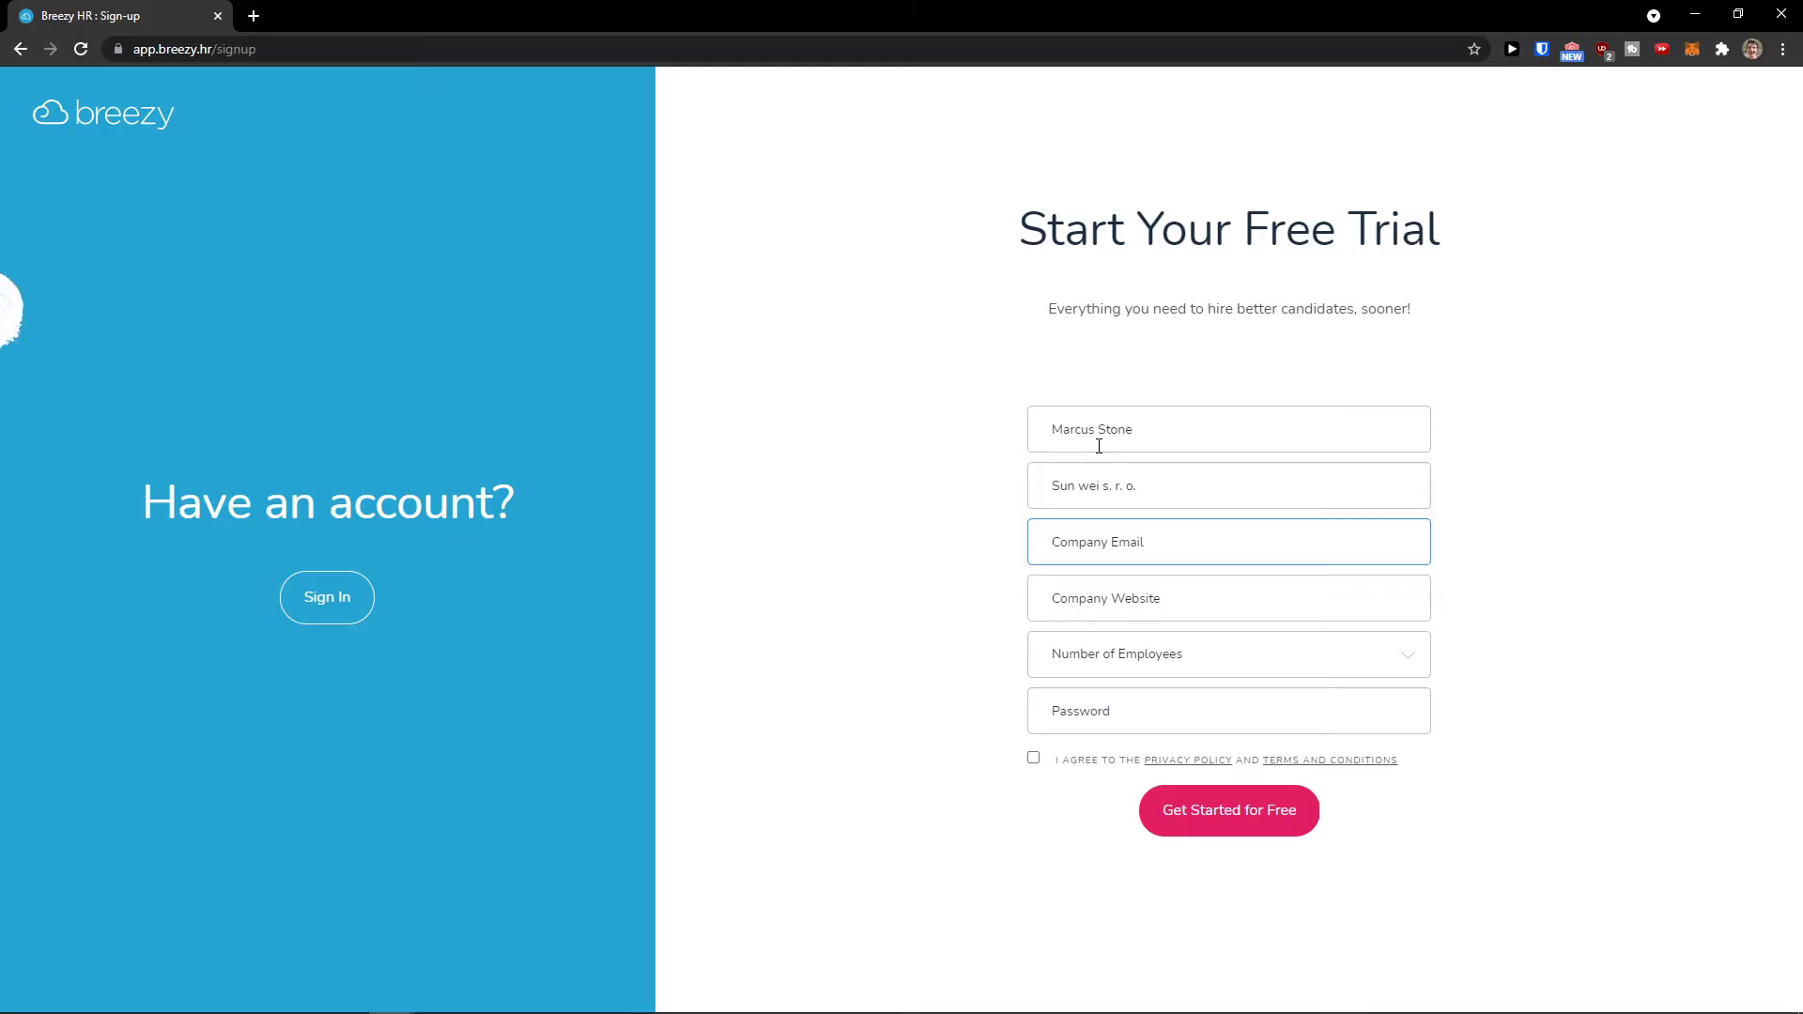
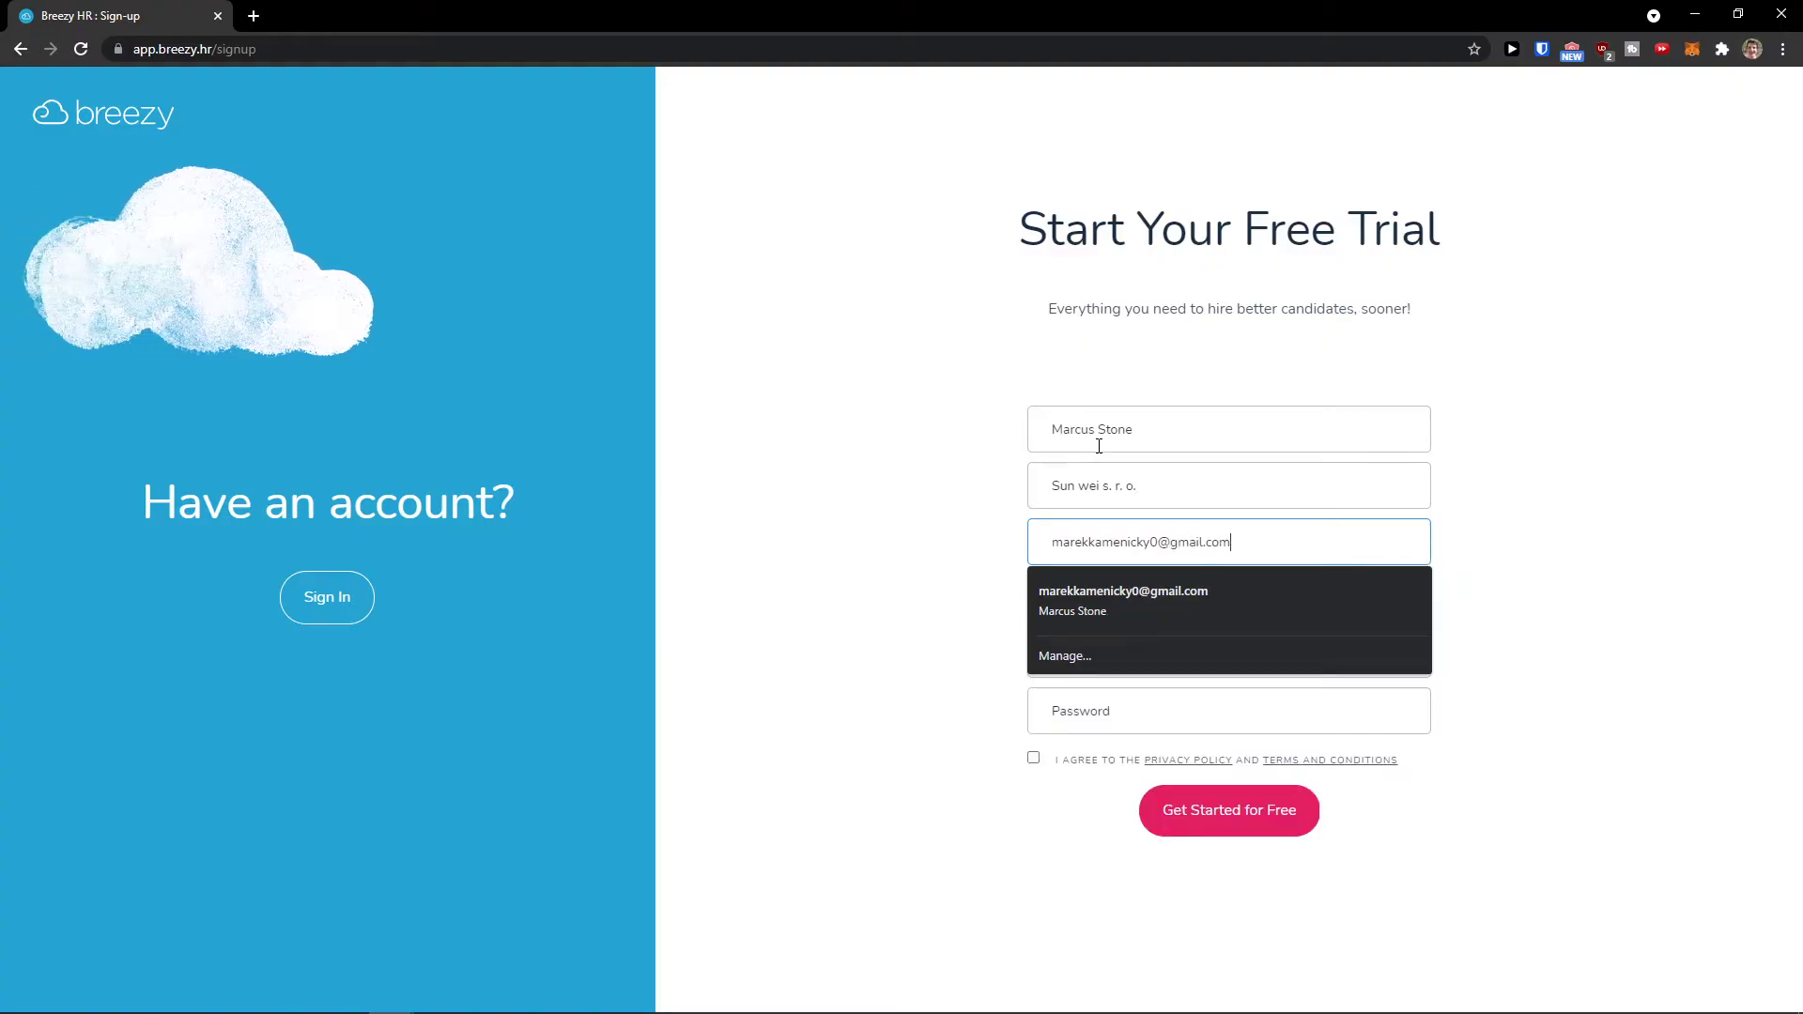
# Step: Add the website, choose 1-25 employees, enter a password, accept the terms and submit
pyautogui.press('Tab')
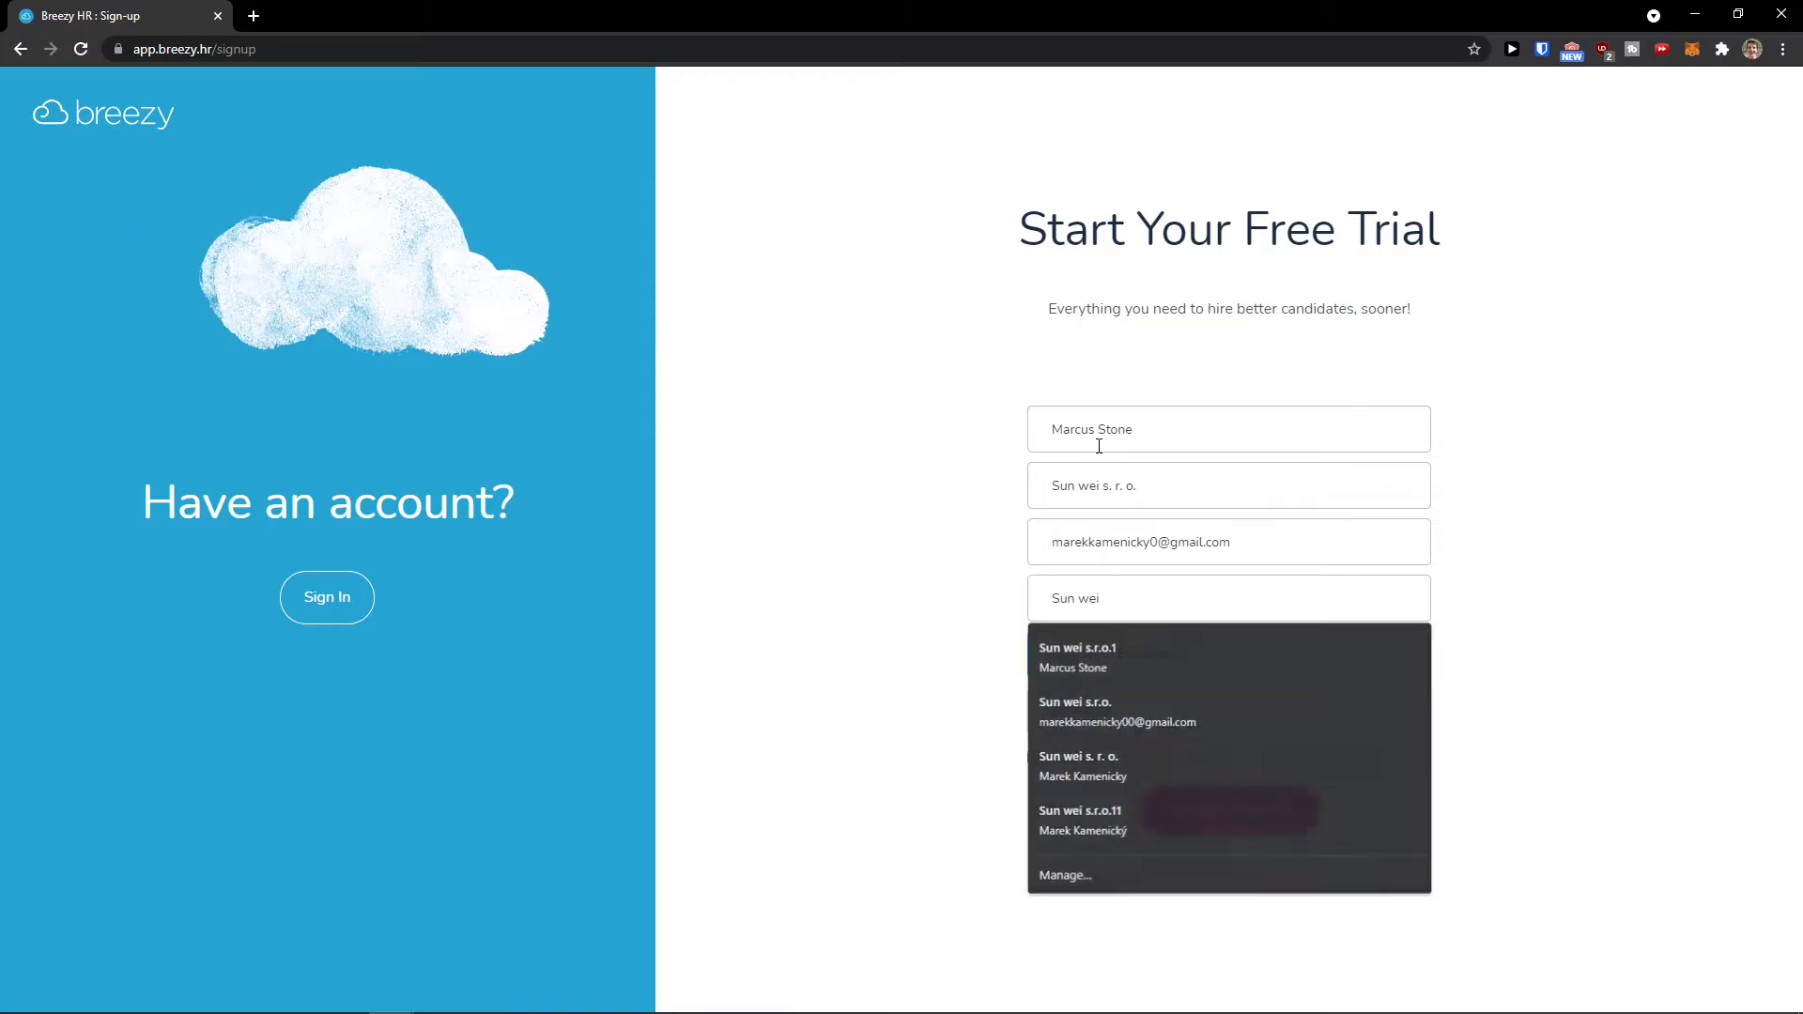
pyautogui.press('Tab')
pyautogui.press('Tab')
pyautogui.click(1310, 659)
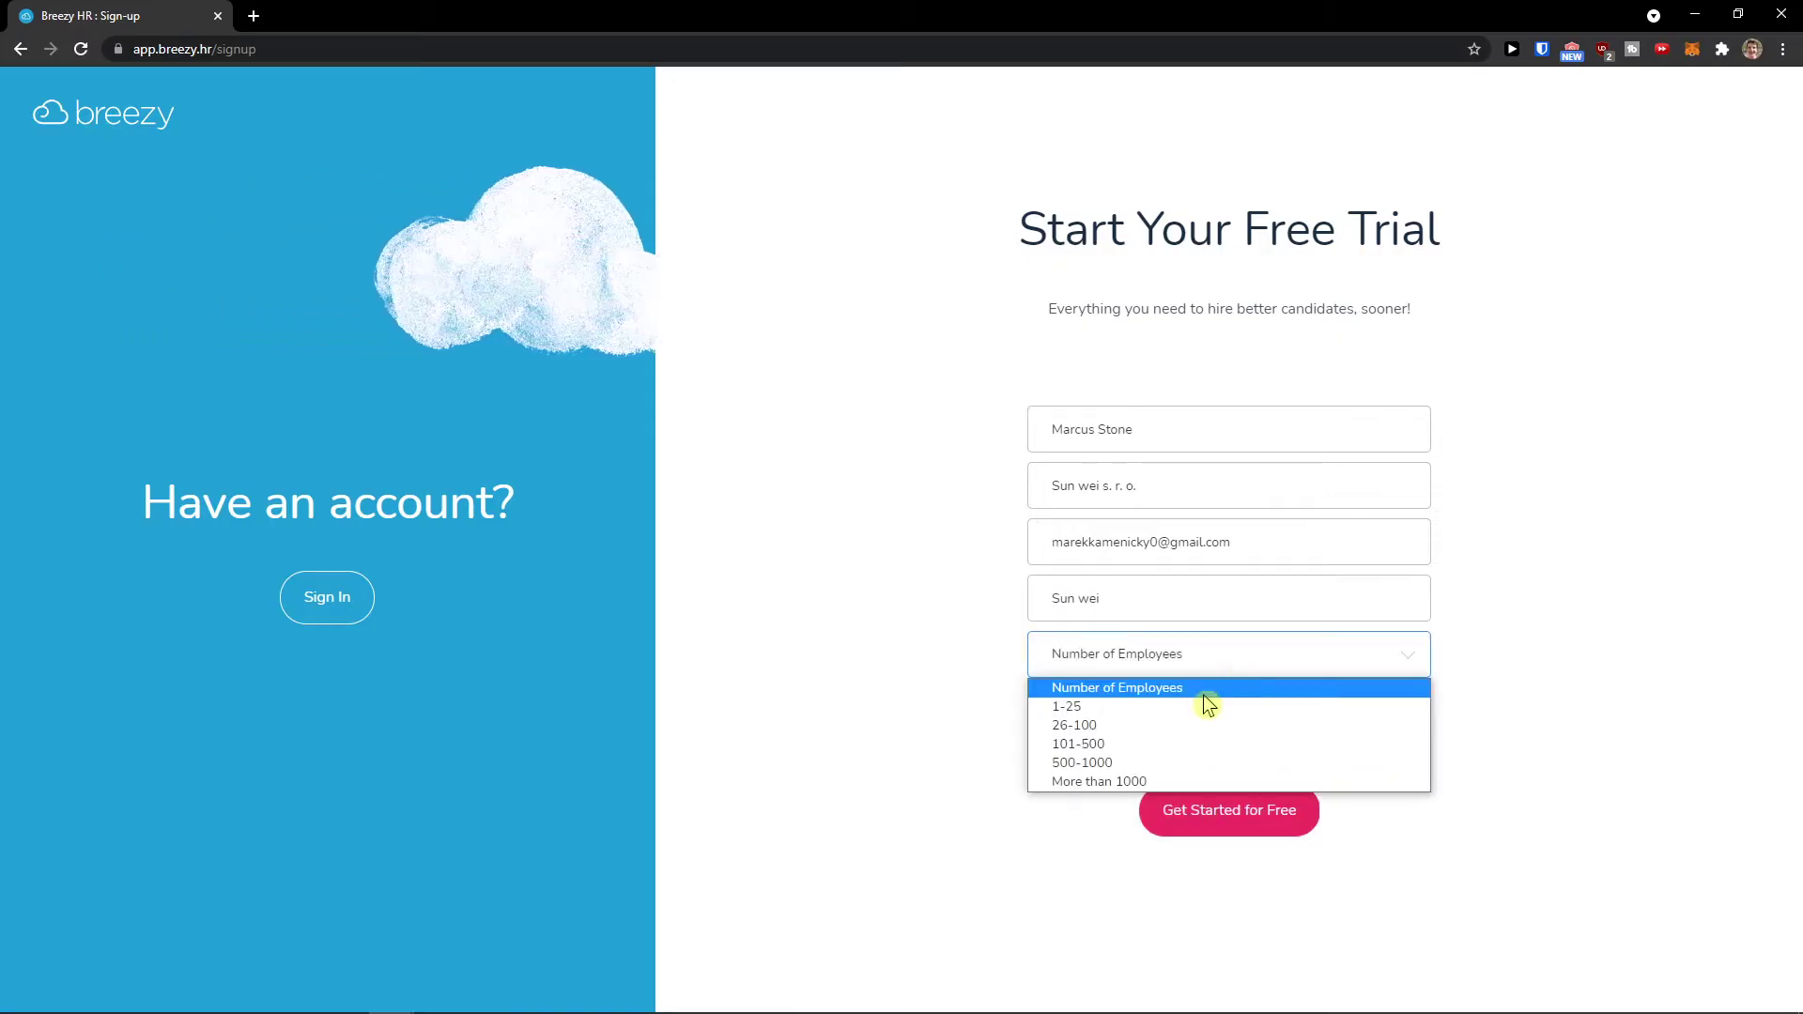
pyautogui.click(1203, 707)
pyautogui.write('•••••••••')
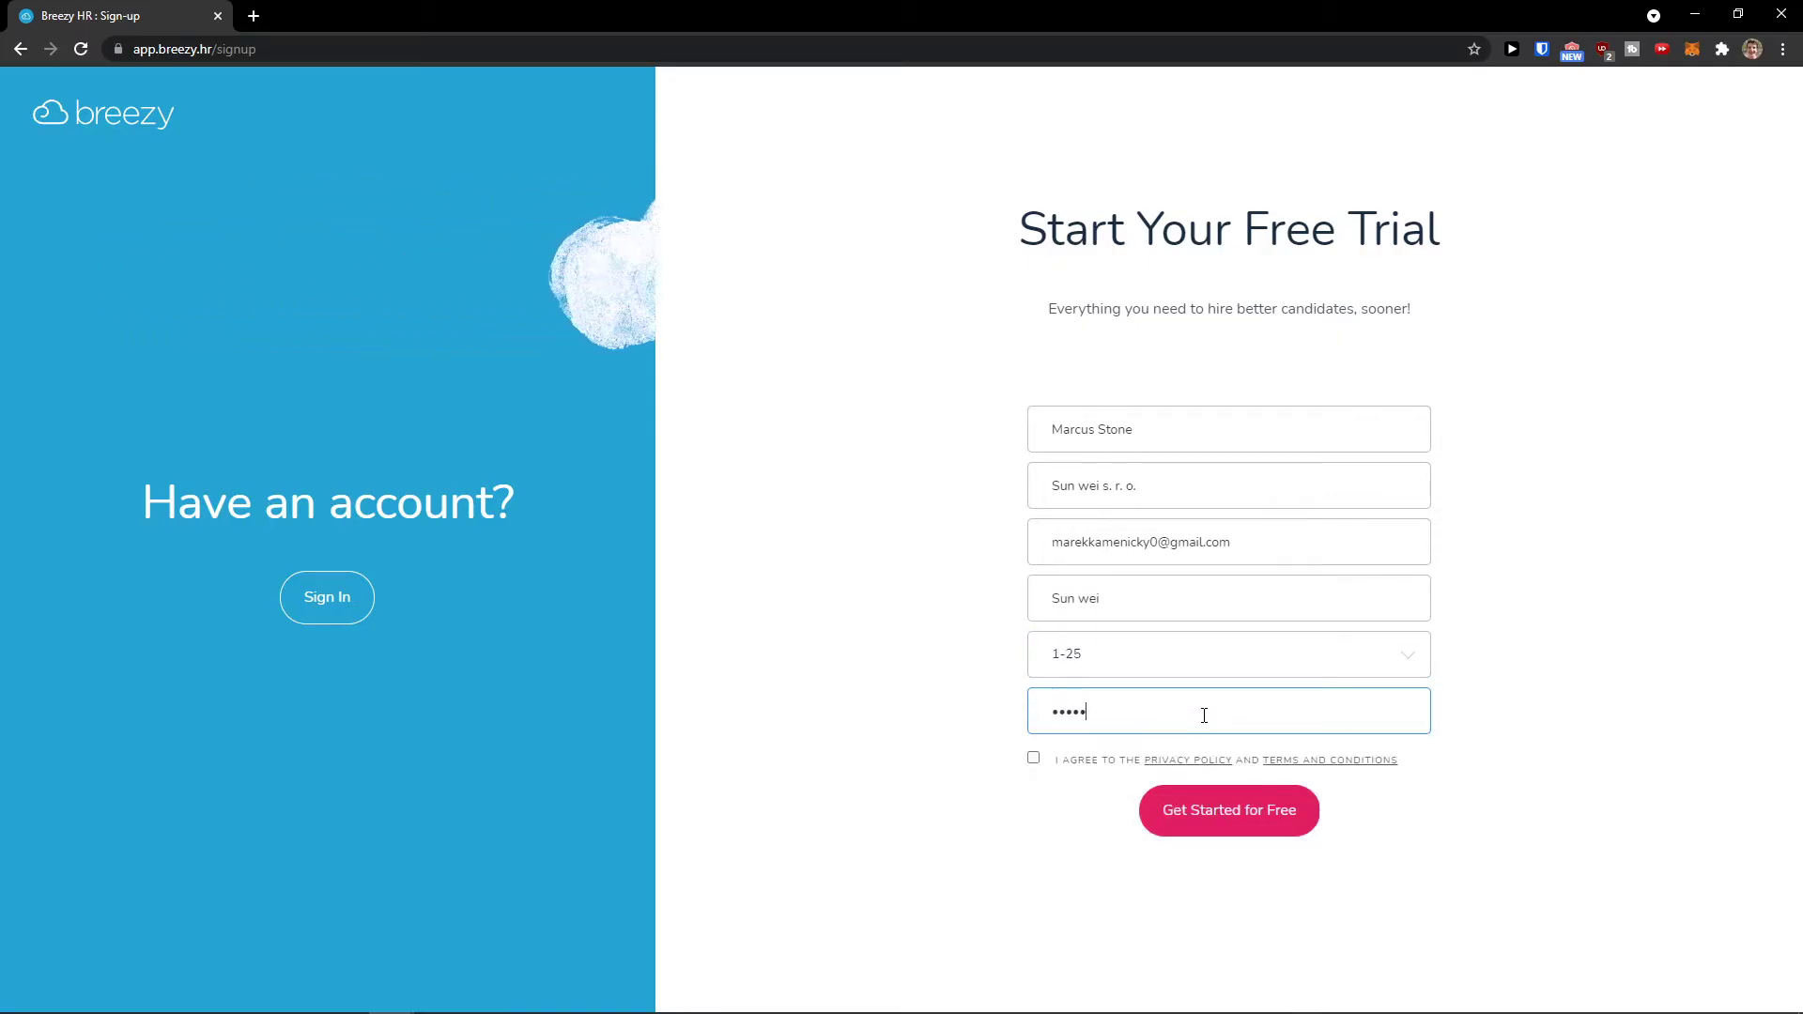
pyautogui.click(1068, 757)
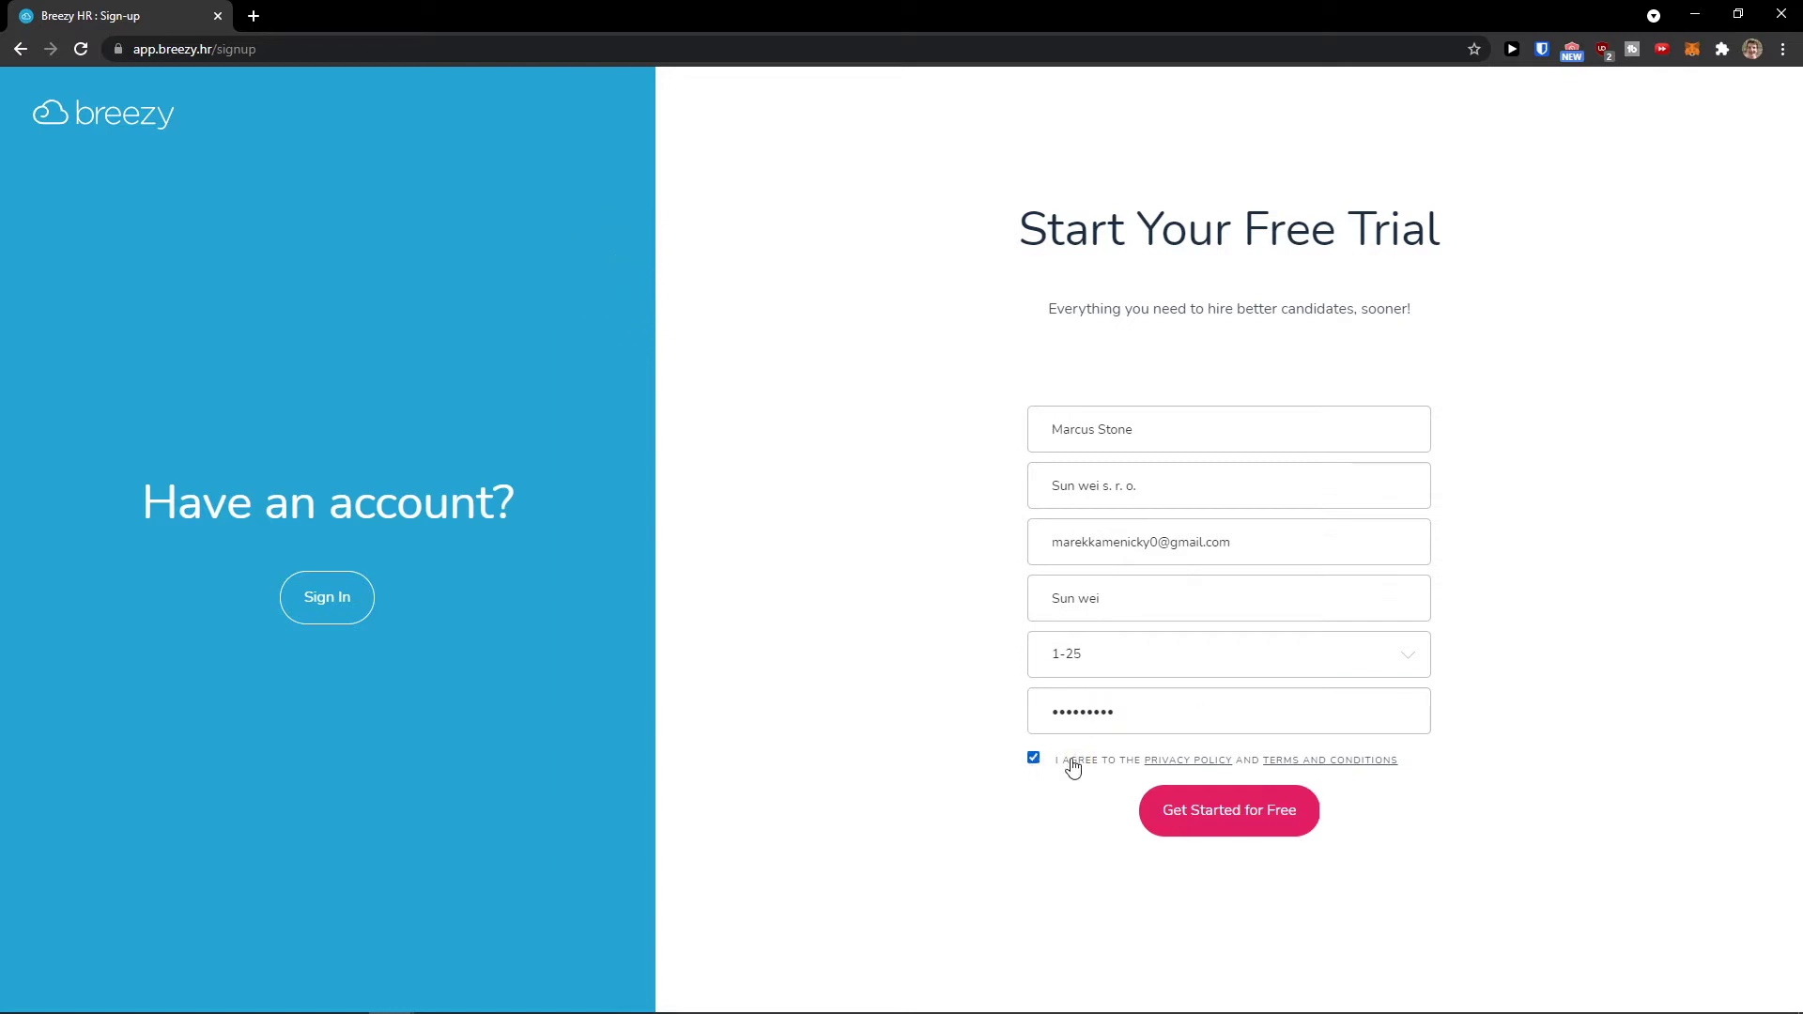
pyautogui.click(1197, 810)
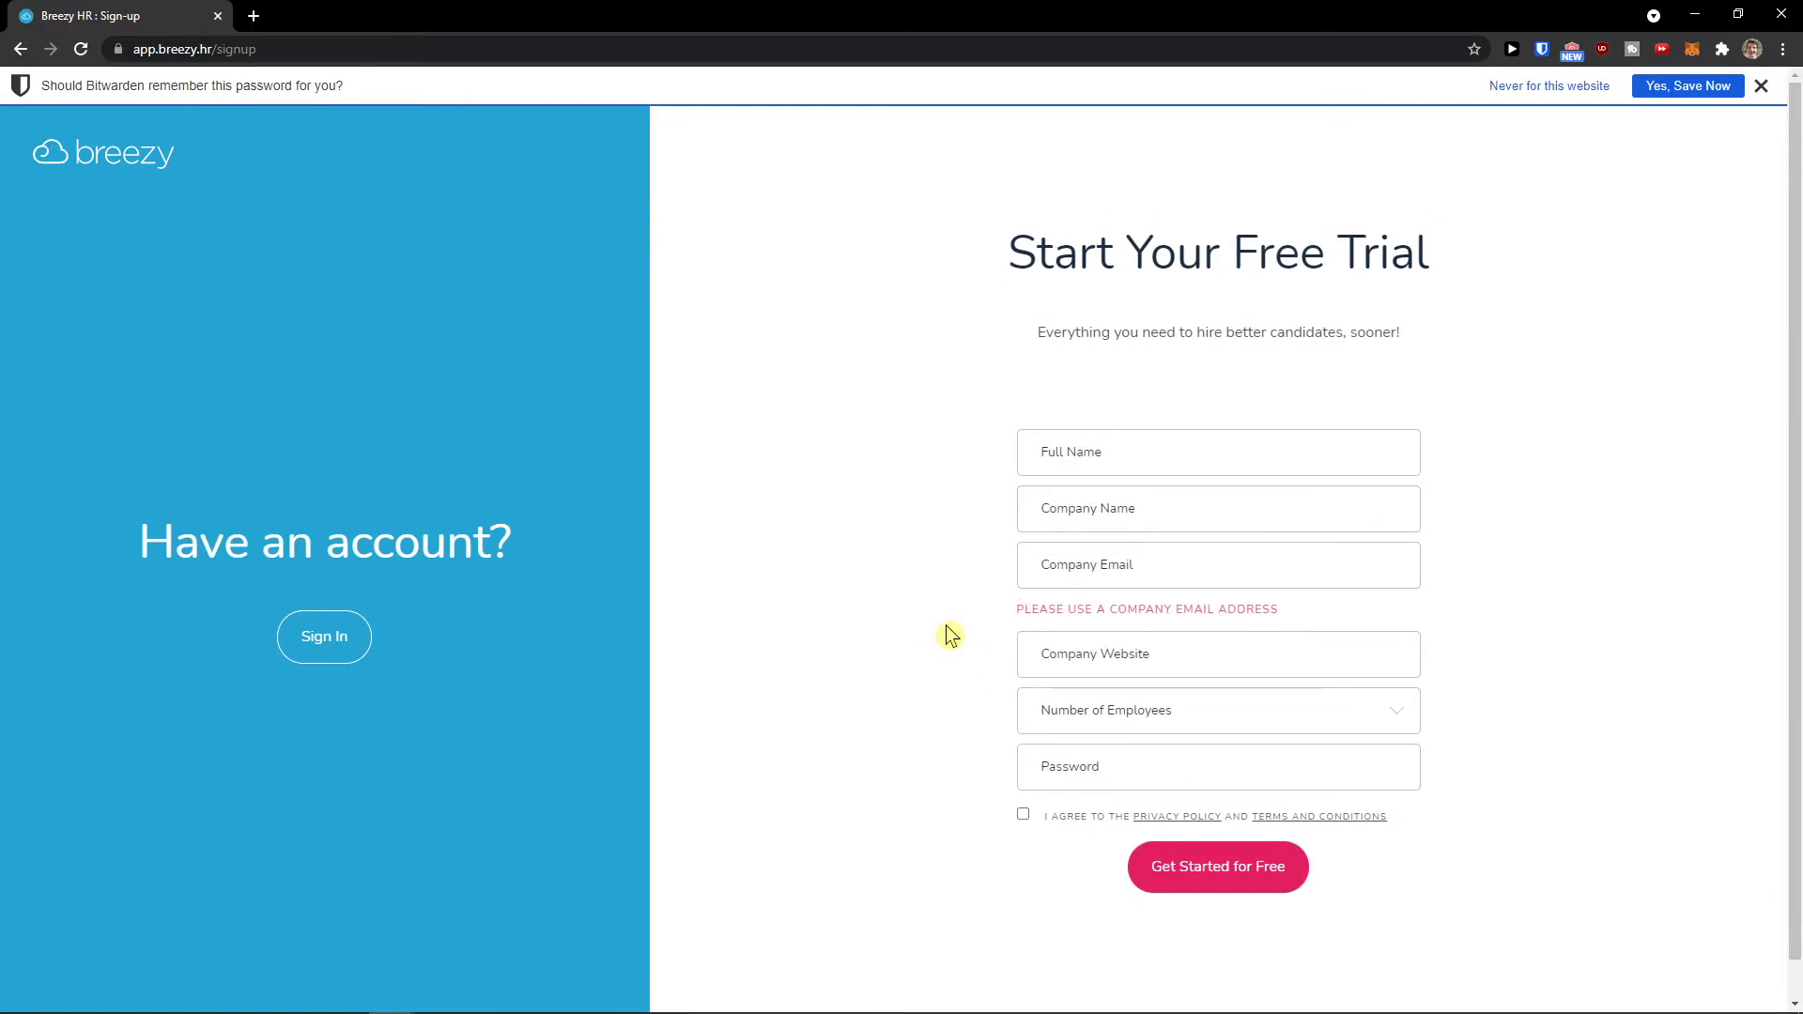
# Step: Autofill the saved details and replace the email with a company address
pyautogui.click(1097, 577)
pyautogui.click(1070, 454)
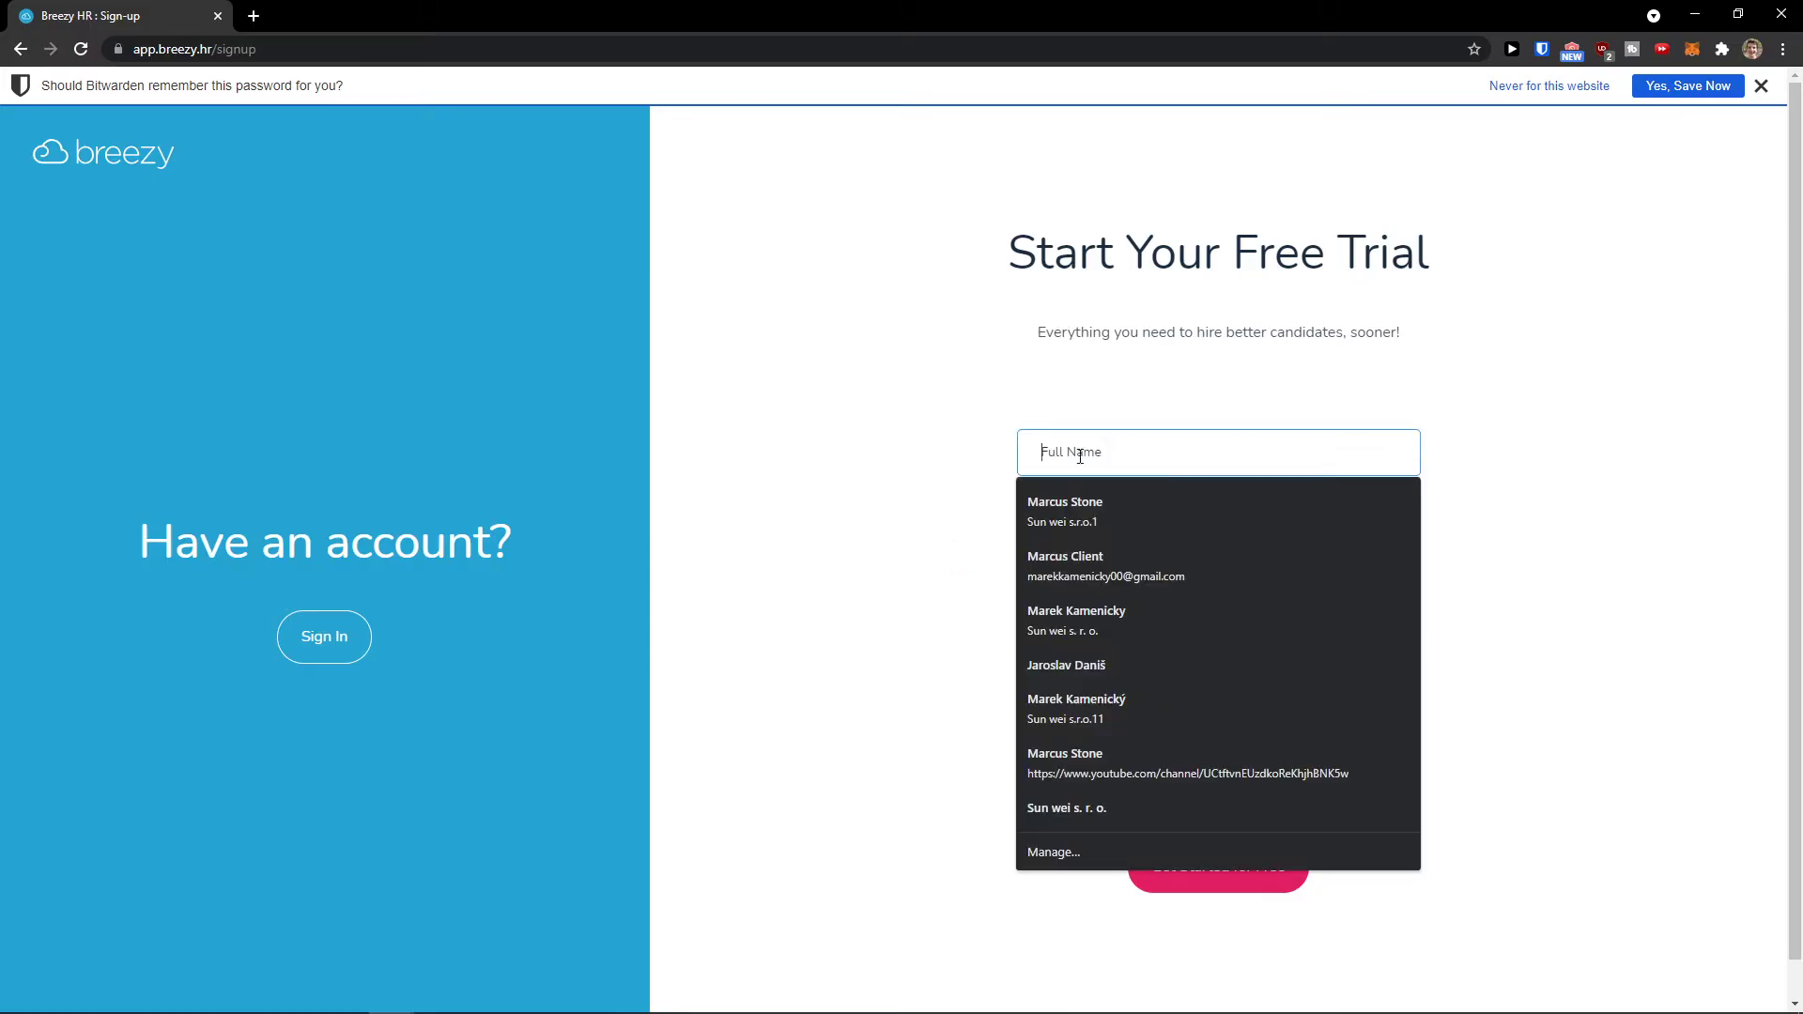
pyautogui.click(1164, 512)
pyautogui.moveTo(1227, 564); pyautogui.dragTo(826, 564)
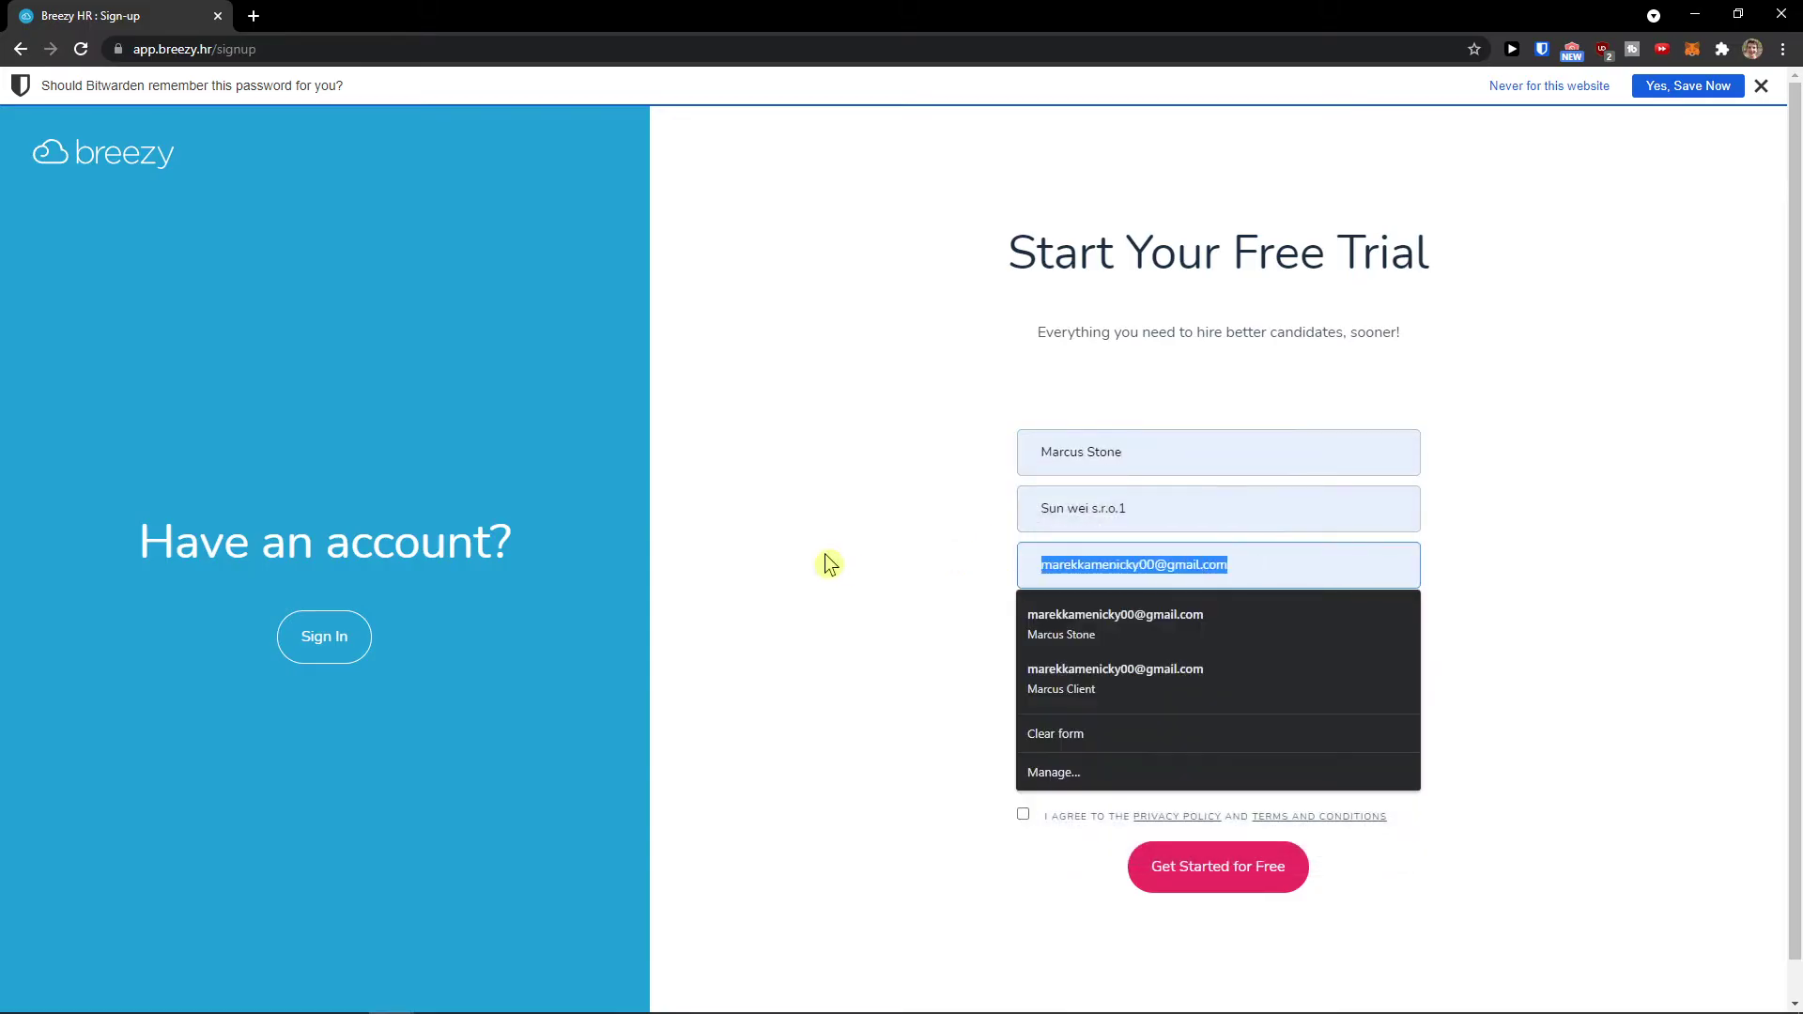
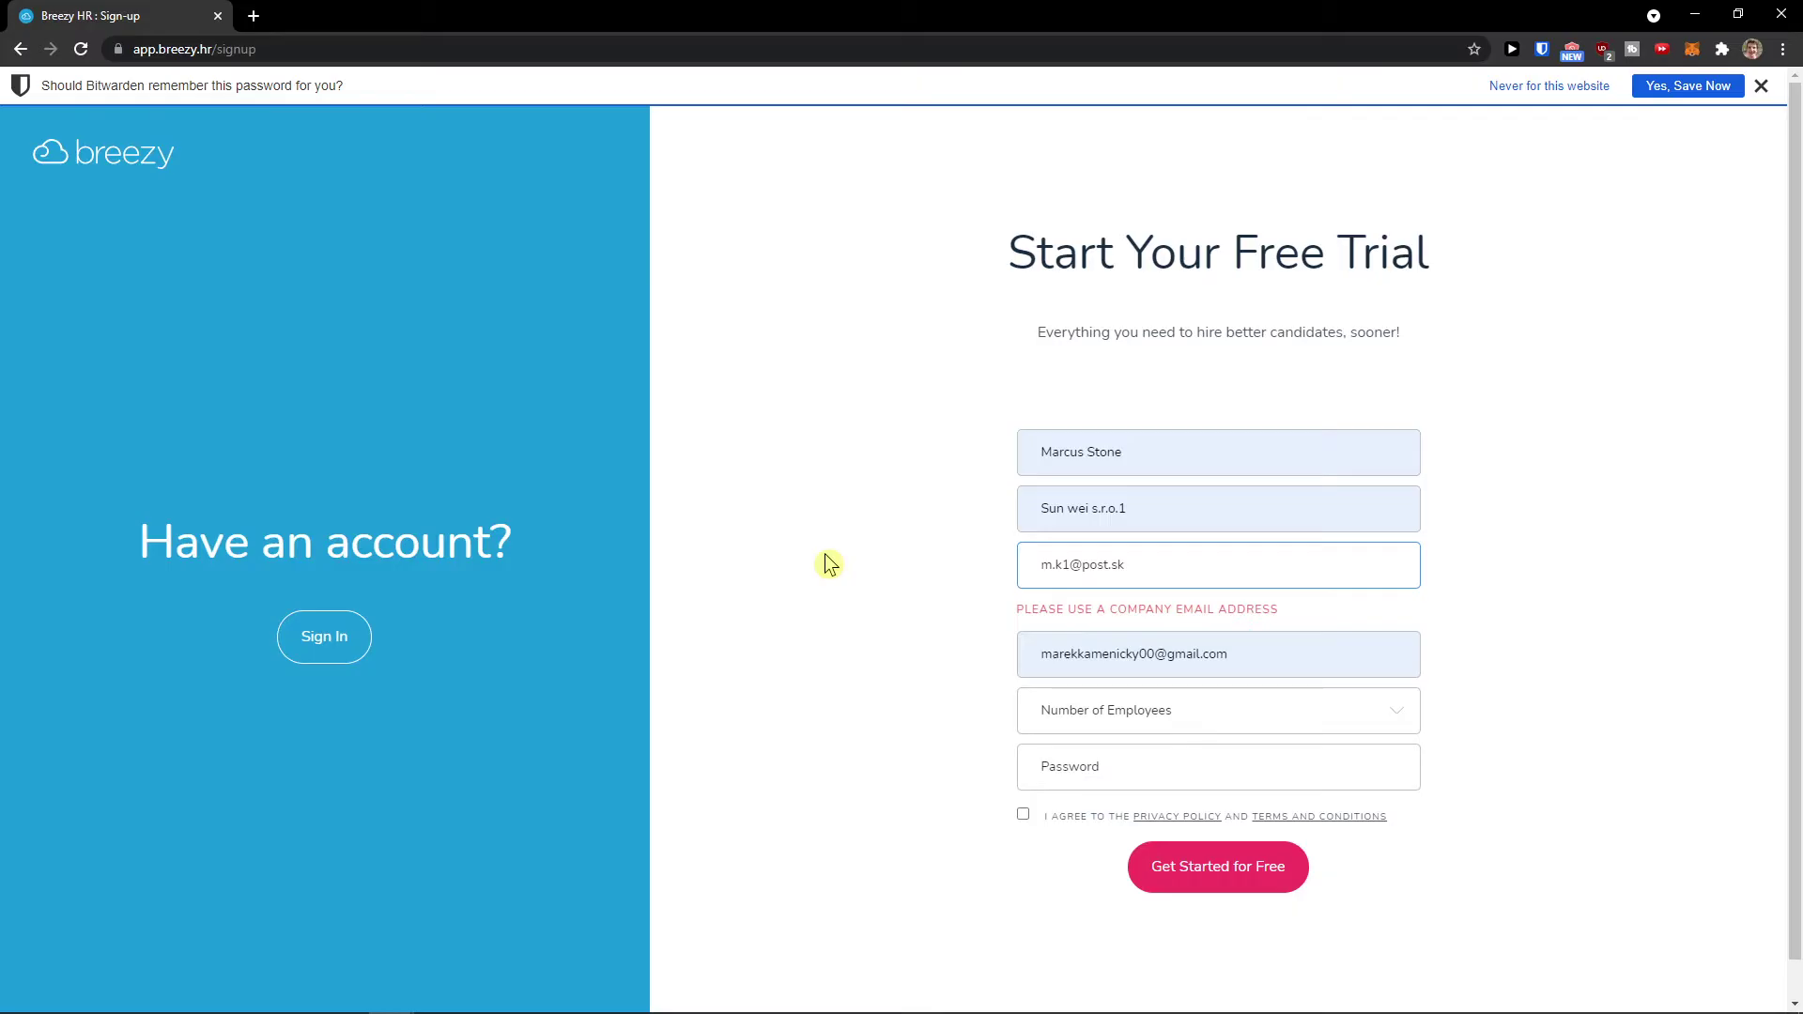
# Step: Clear the website, choose 1-25 employees, enter the password, accept the terms and submit
pyautogui.click(1023, 652)
pyautogui.hotkey('ctrl', 'a')
pyautogui.press('BackSpace')
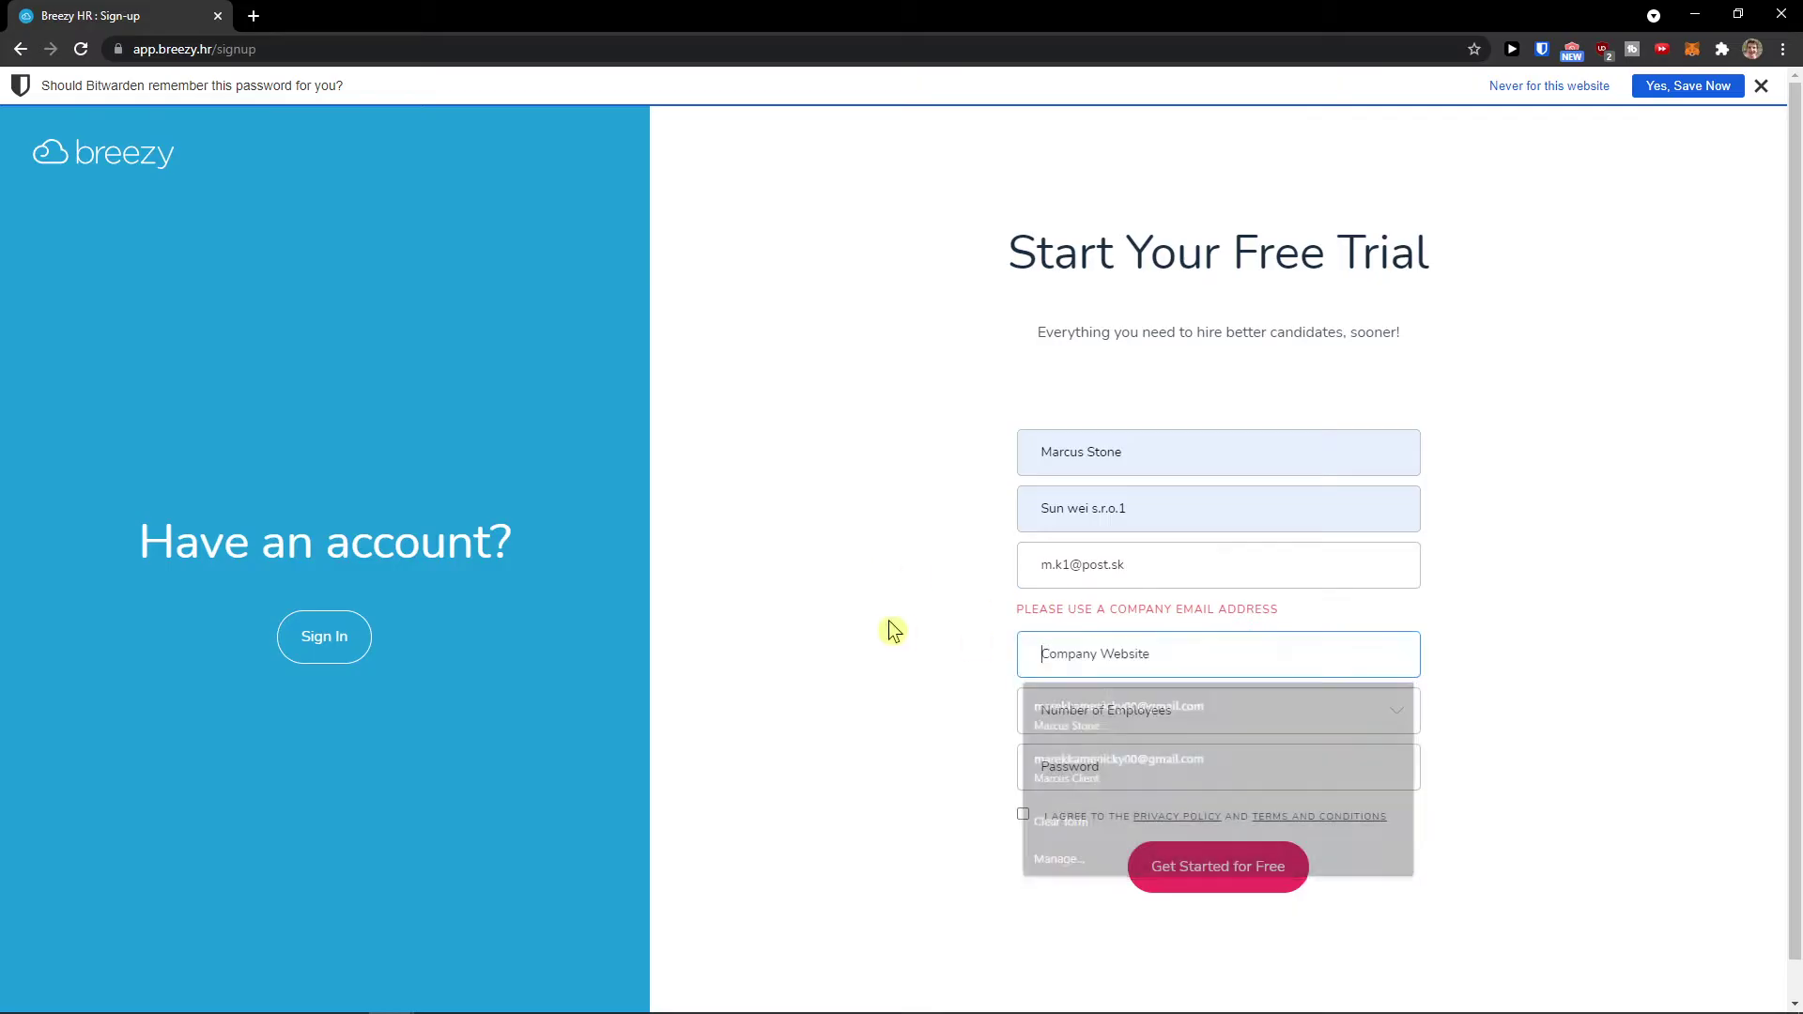
pyautogui.click(1056, 725)
pyautogui.click(1056, 763)
pyautogui.click(1104, 777)
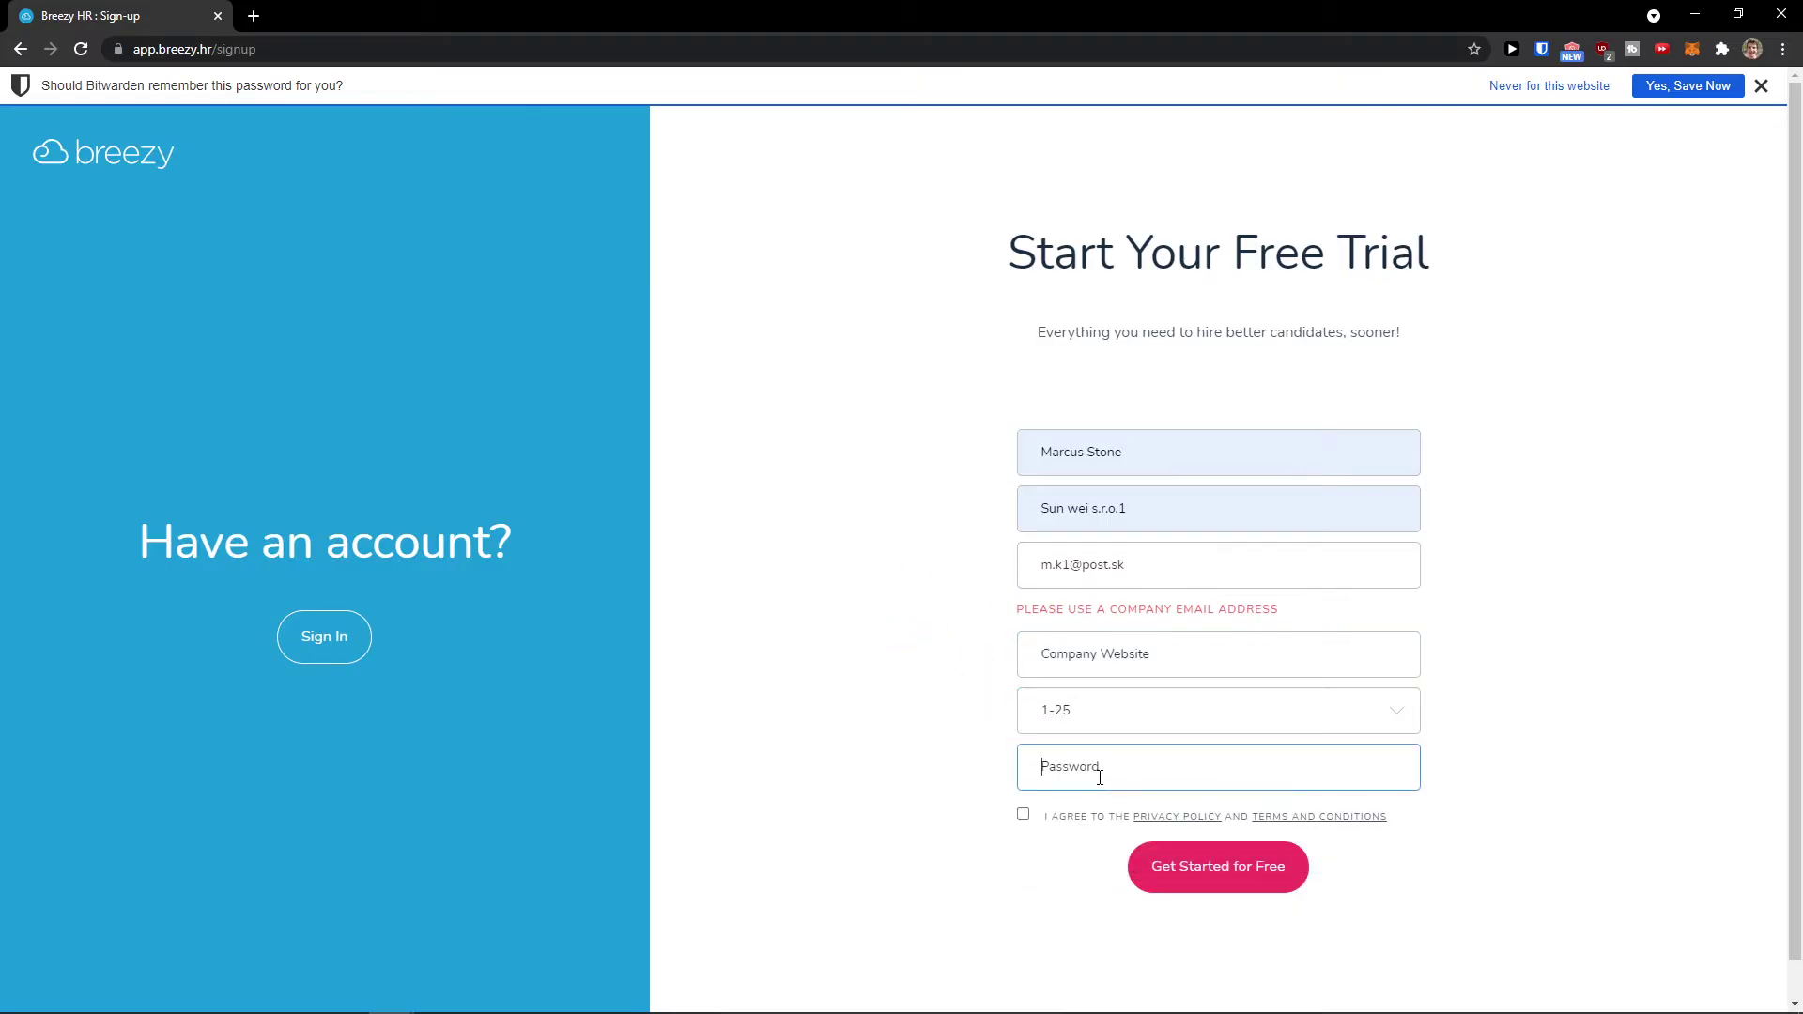
pyautogui.write('•••••••••')
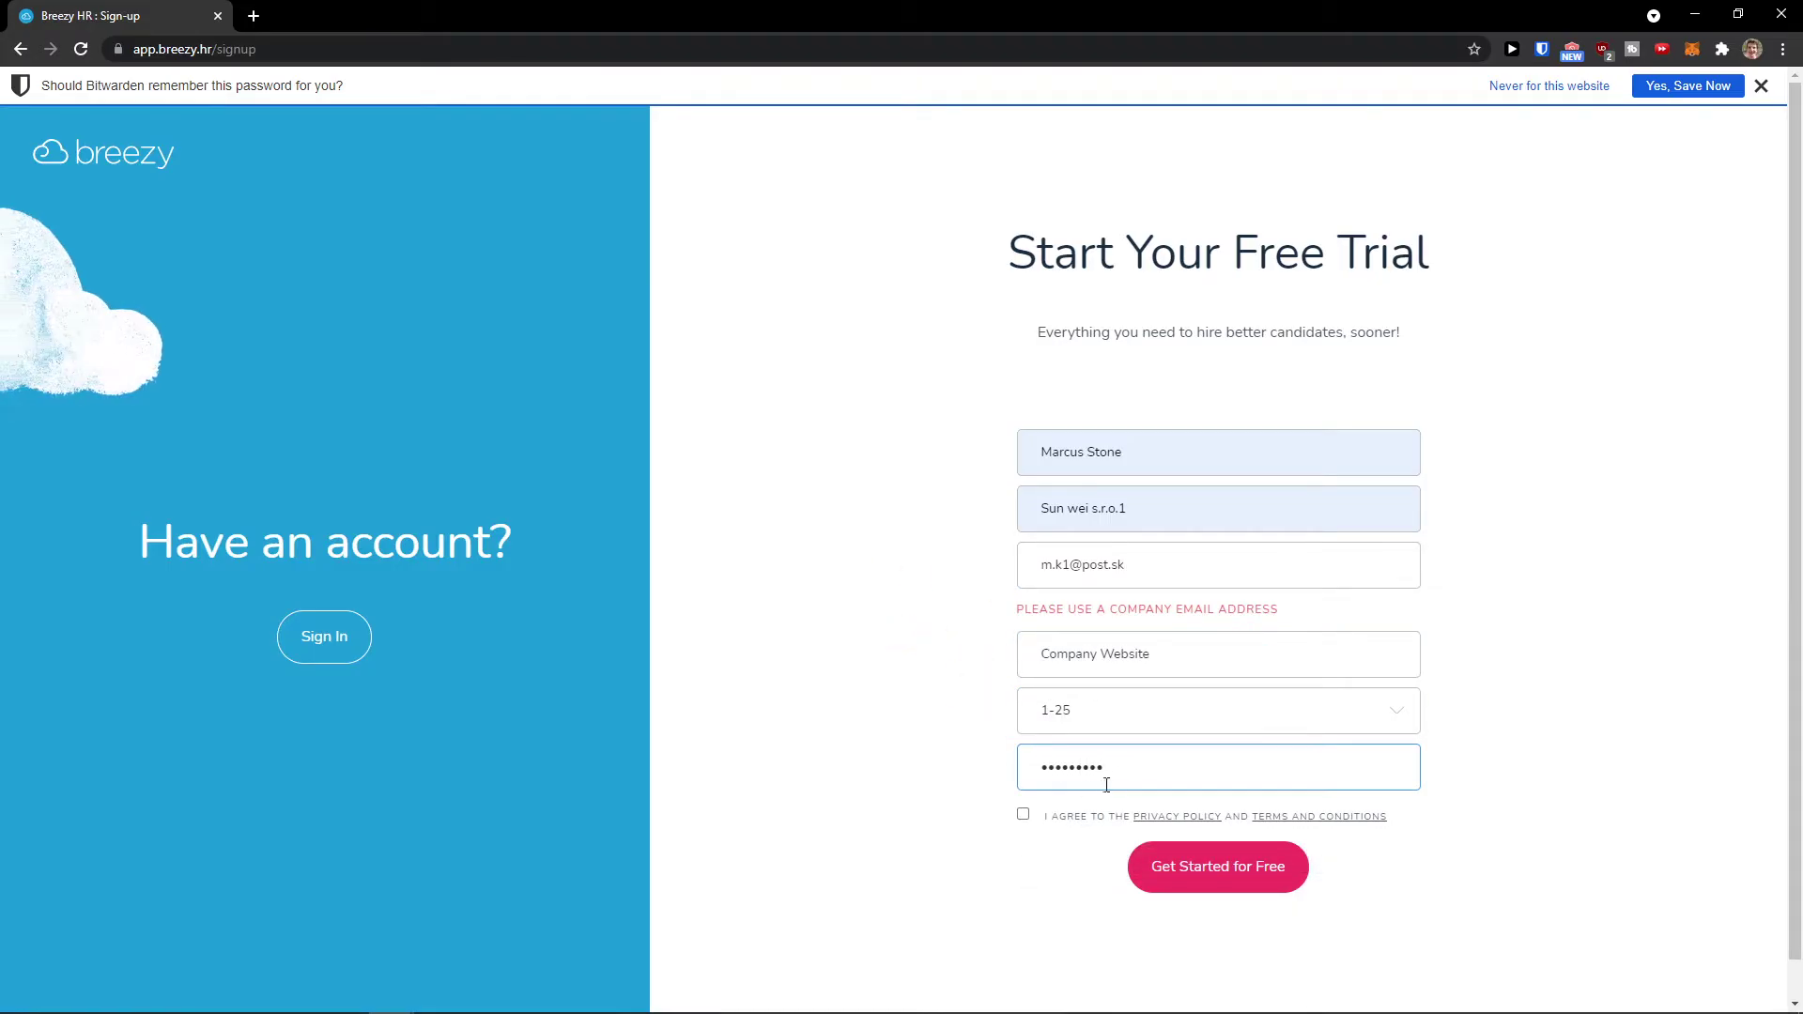
pyautogui.click(1022, 815)
pyautogui.click(1174, 874)
# Step: Enter viewsarchitect.com as the company website and resubmit the form
pyautogui.click(1054, 657)
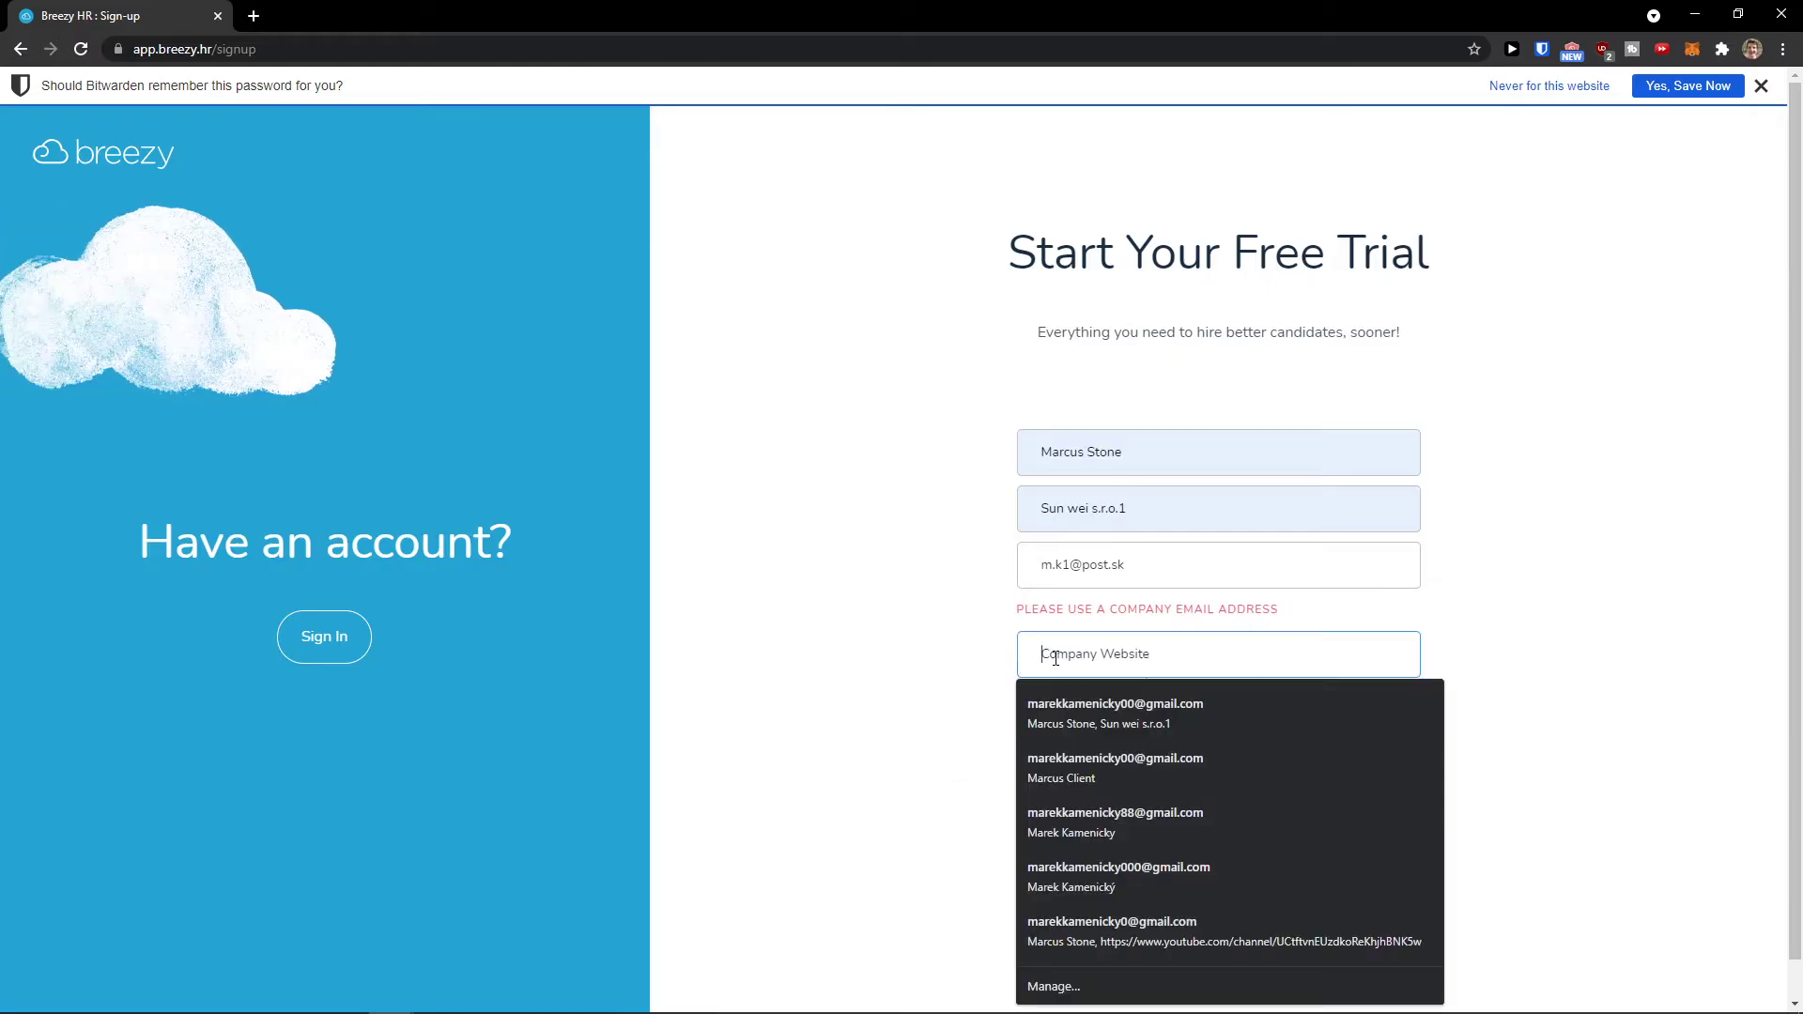
pyautogui.write('views')
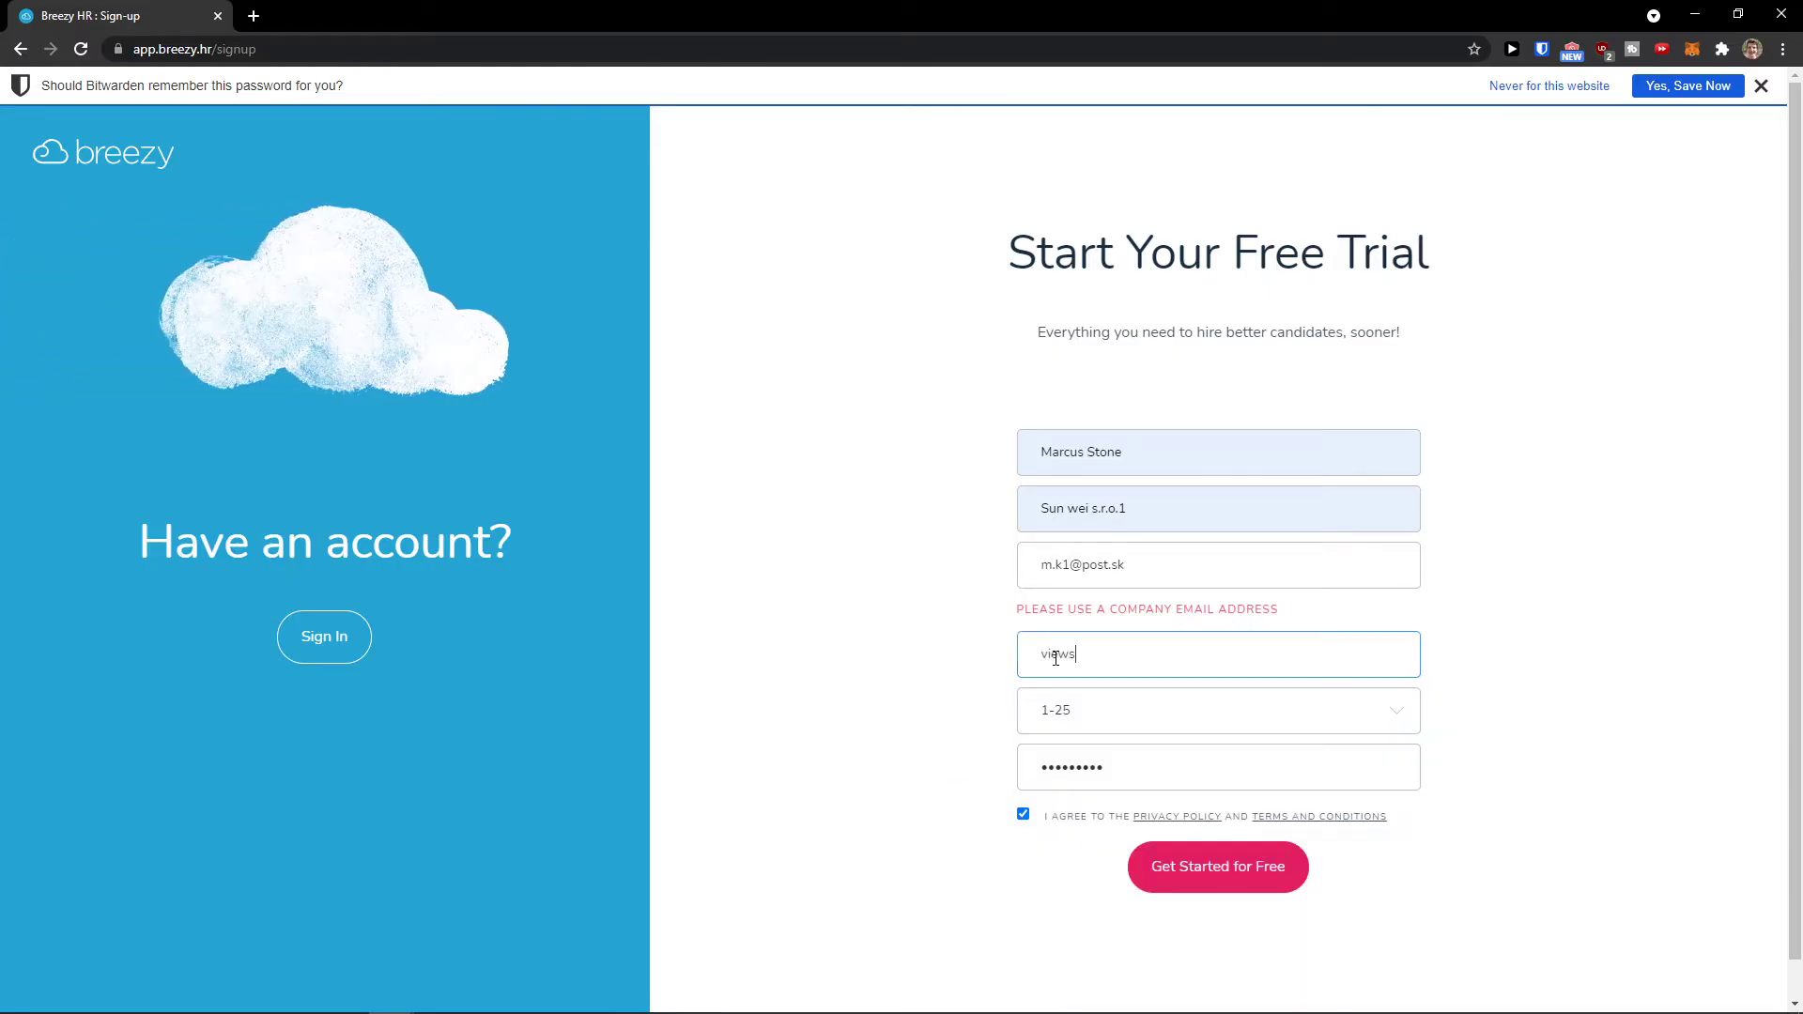
pyautogui.write('architect.com')
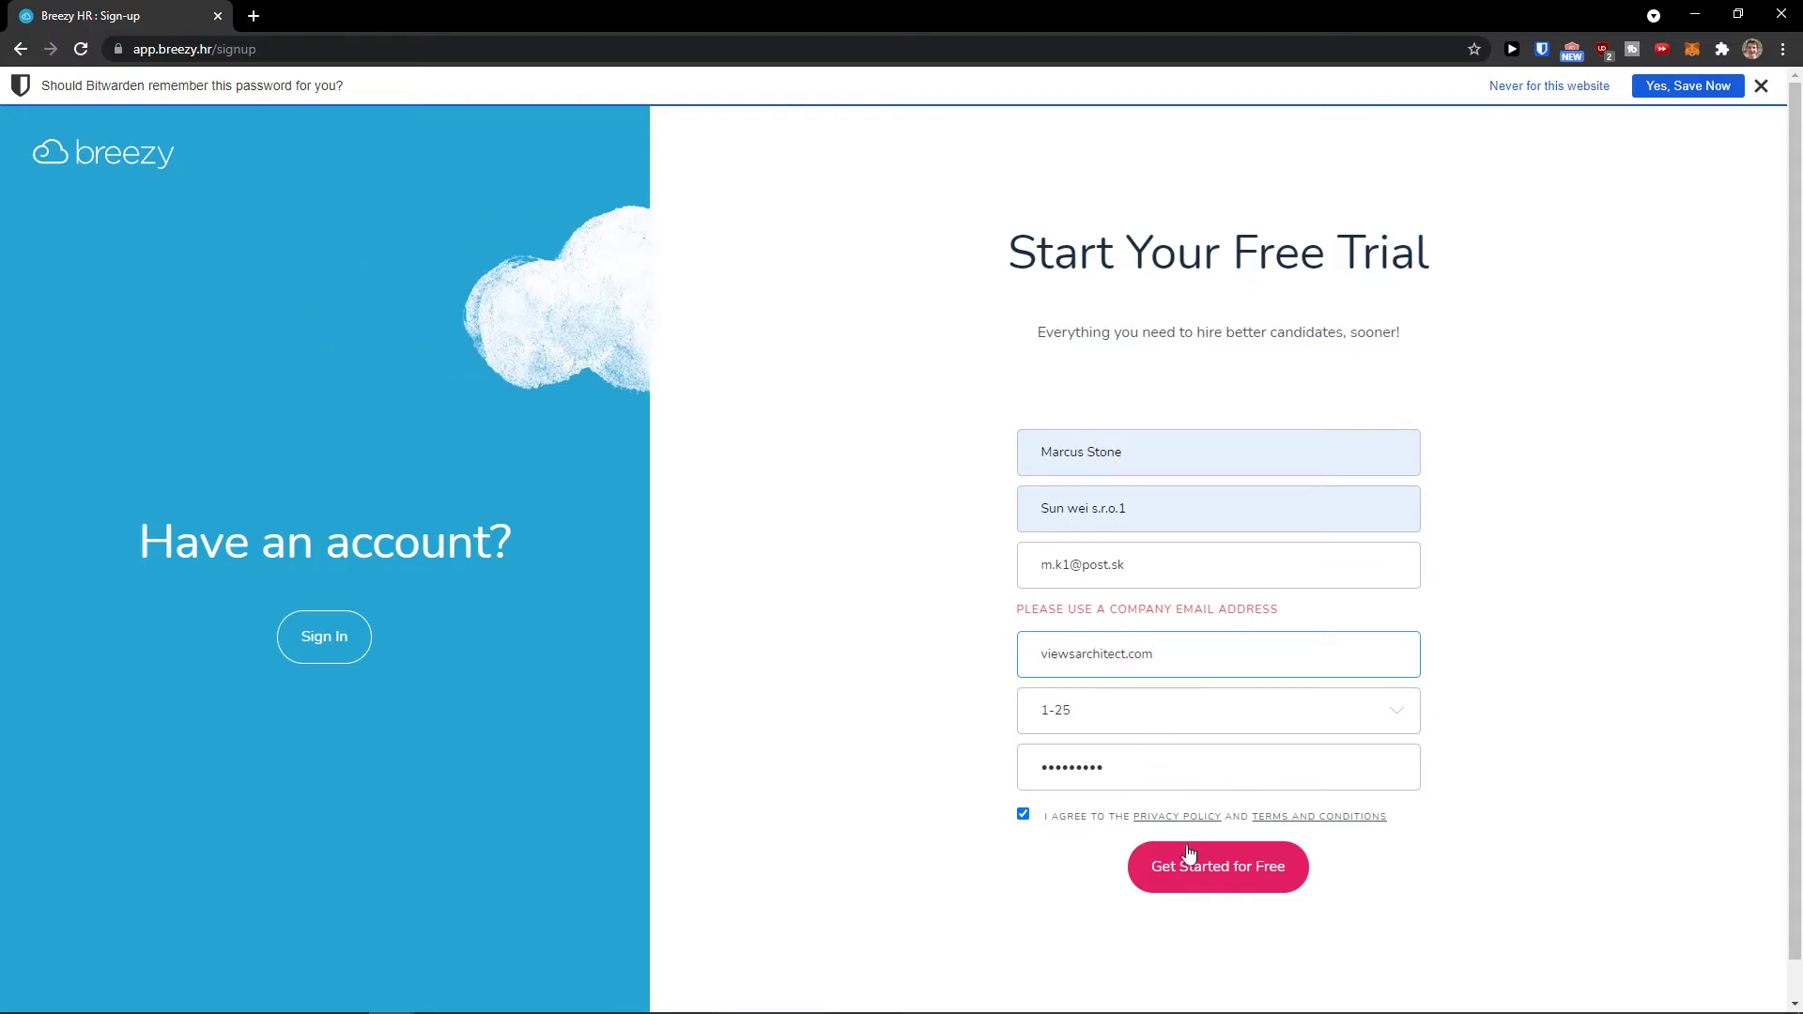
pyautogui.click(1188, 861)
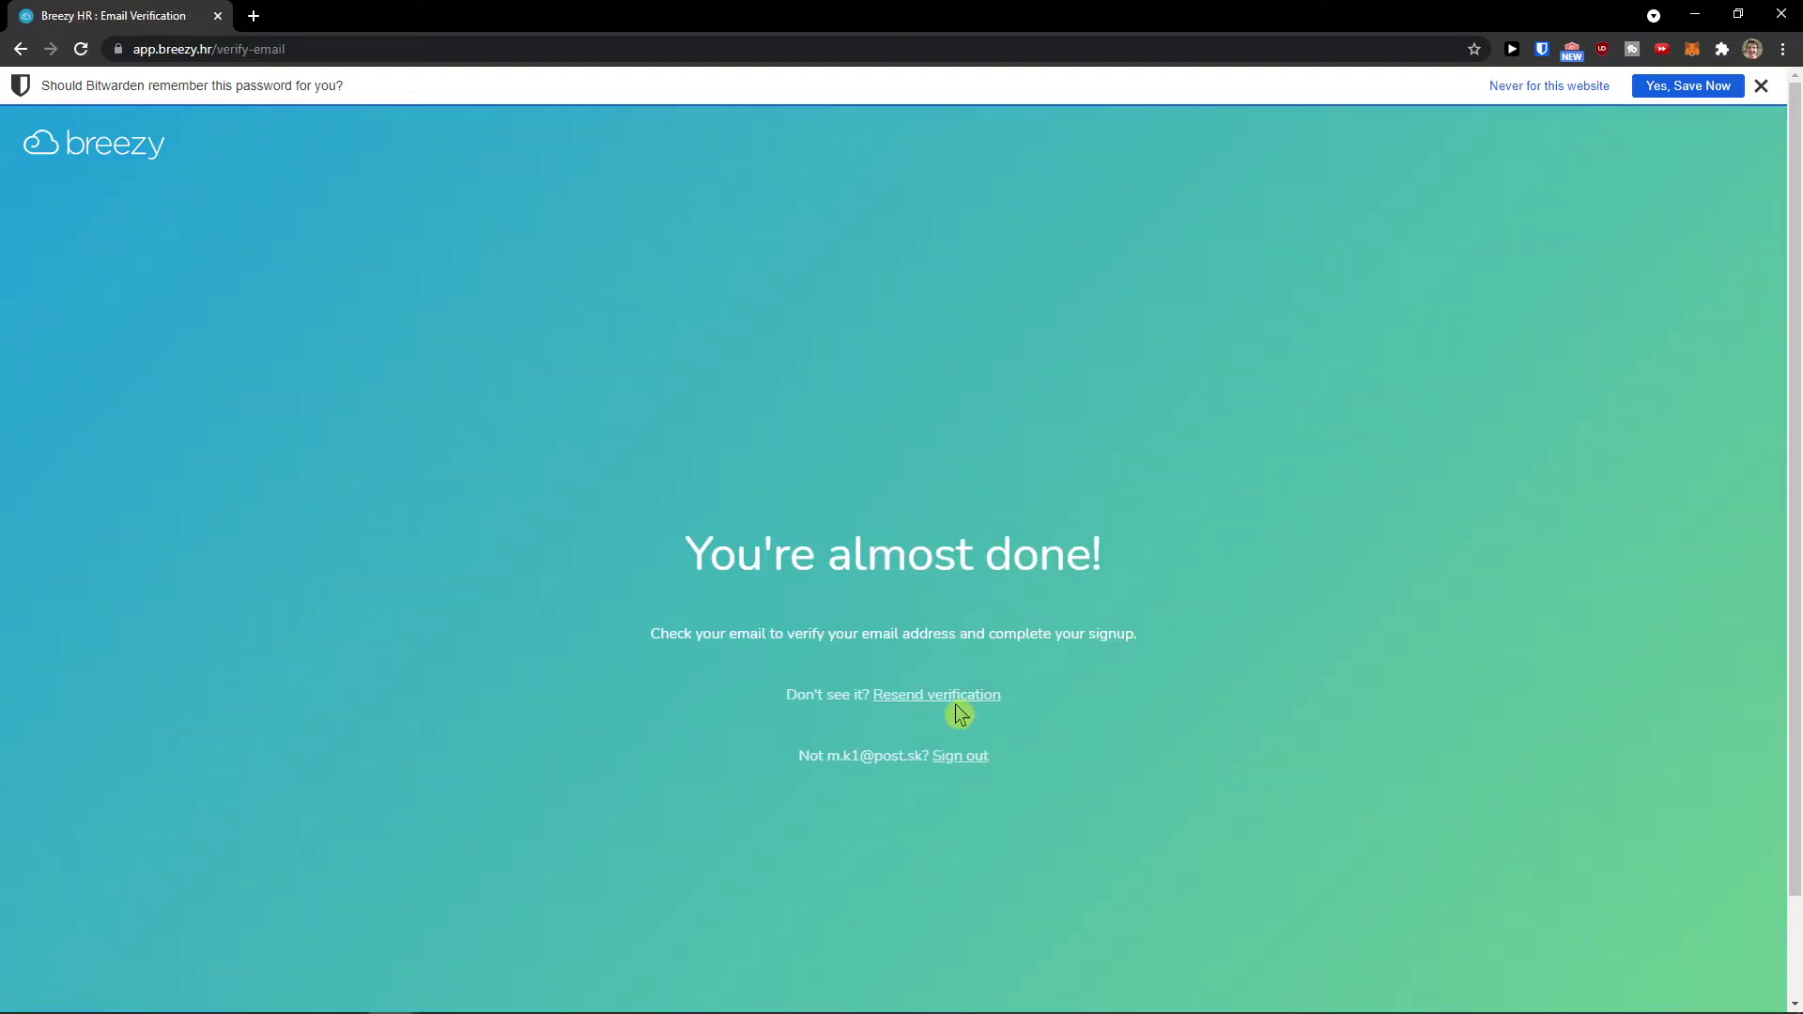
# Step: Confirm the verification email, then return to the Breezy HR window showing the Welcome dashboard
pyautogui.scroll(-1, 695, 582)
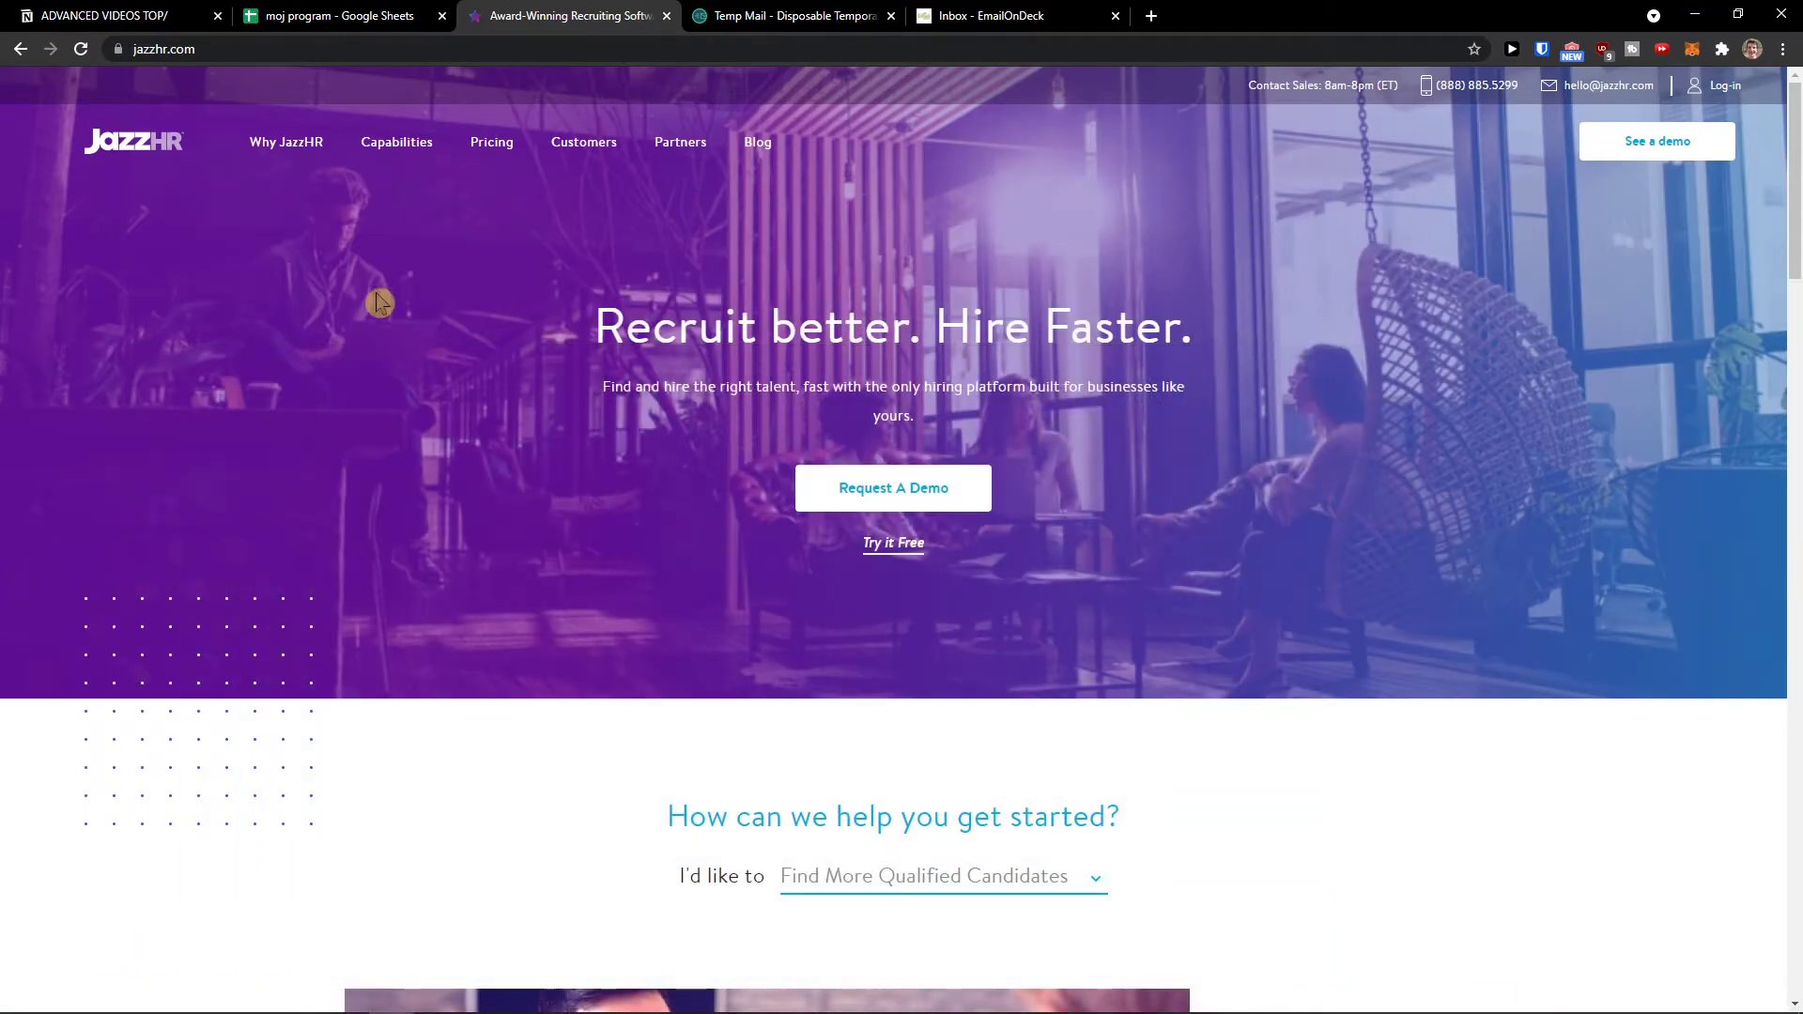
pyautogui.press('super')
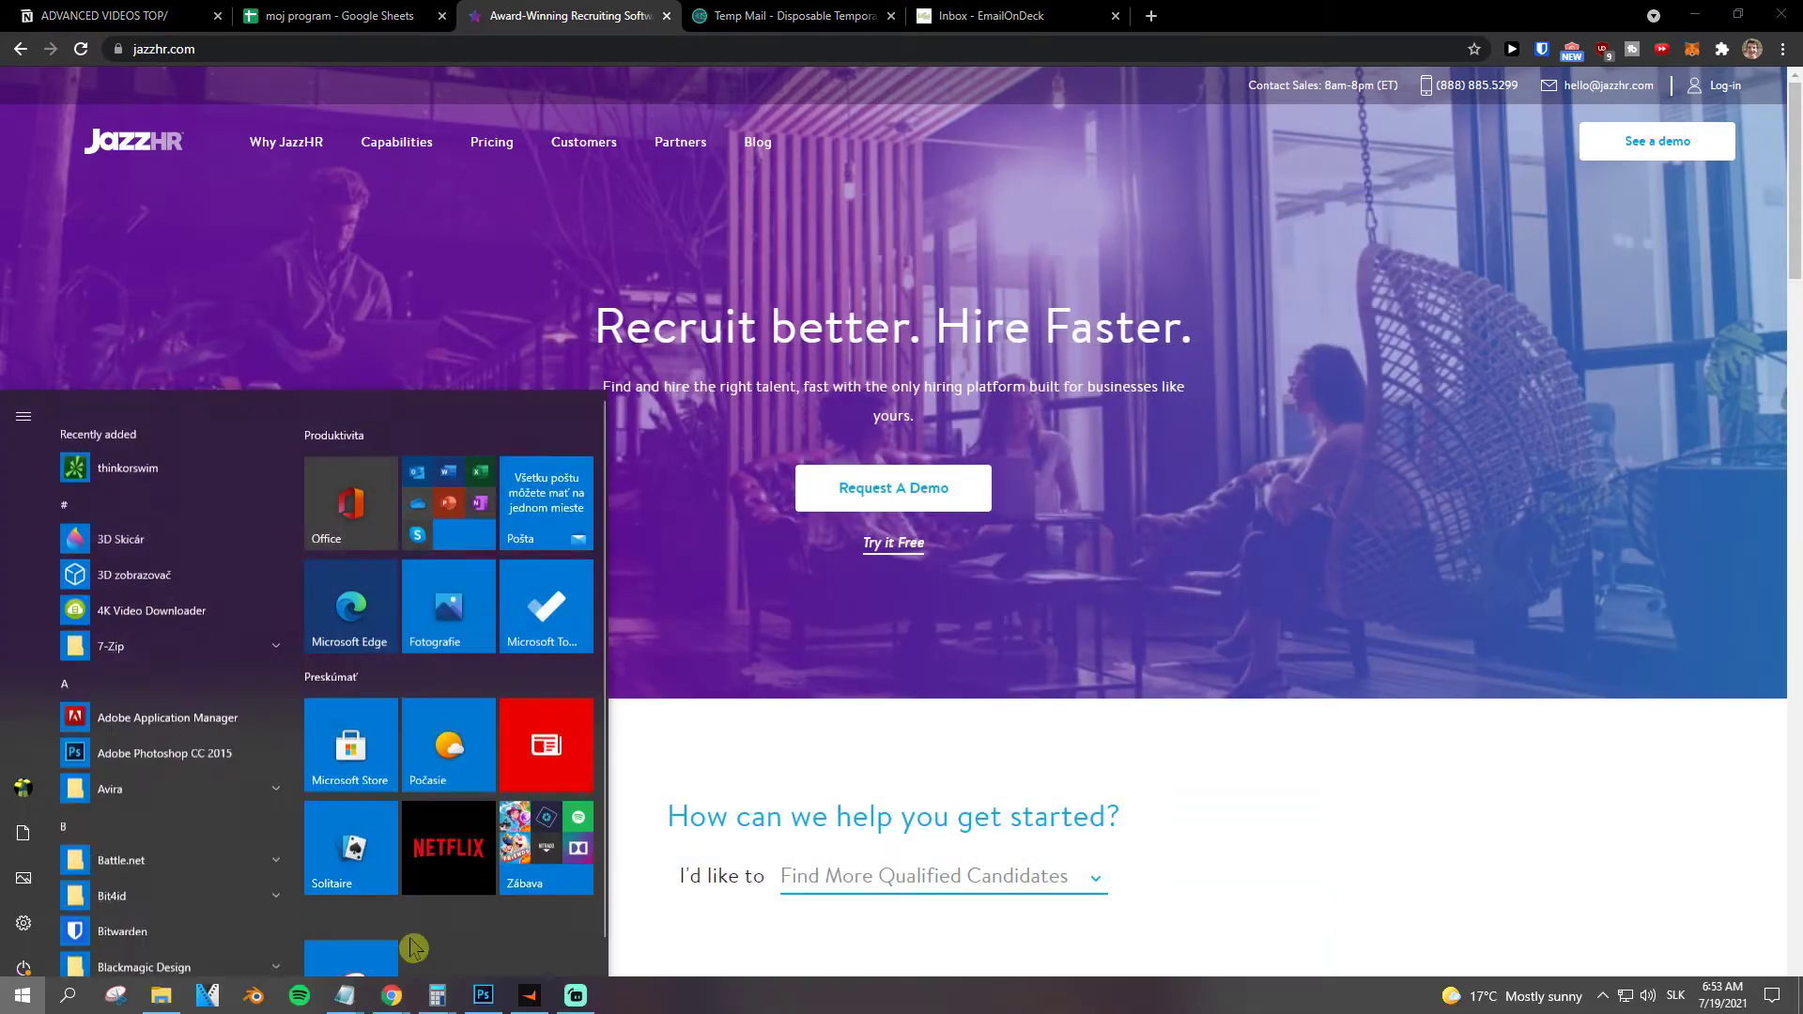
pyautogui.scroll(-1, 413, 948)
pyautogui.press('super')
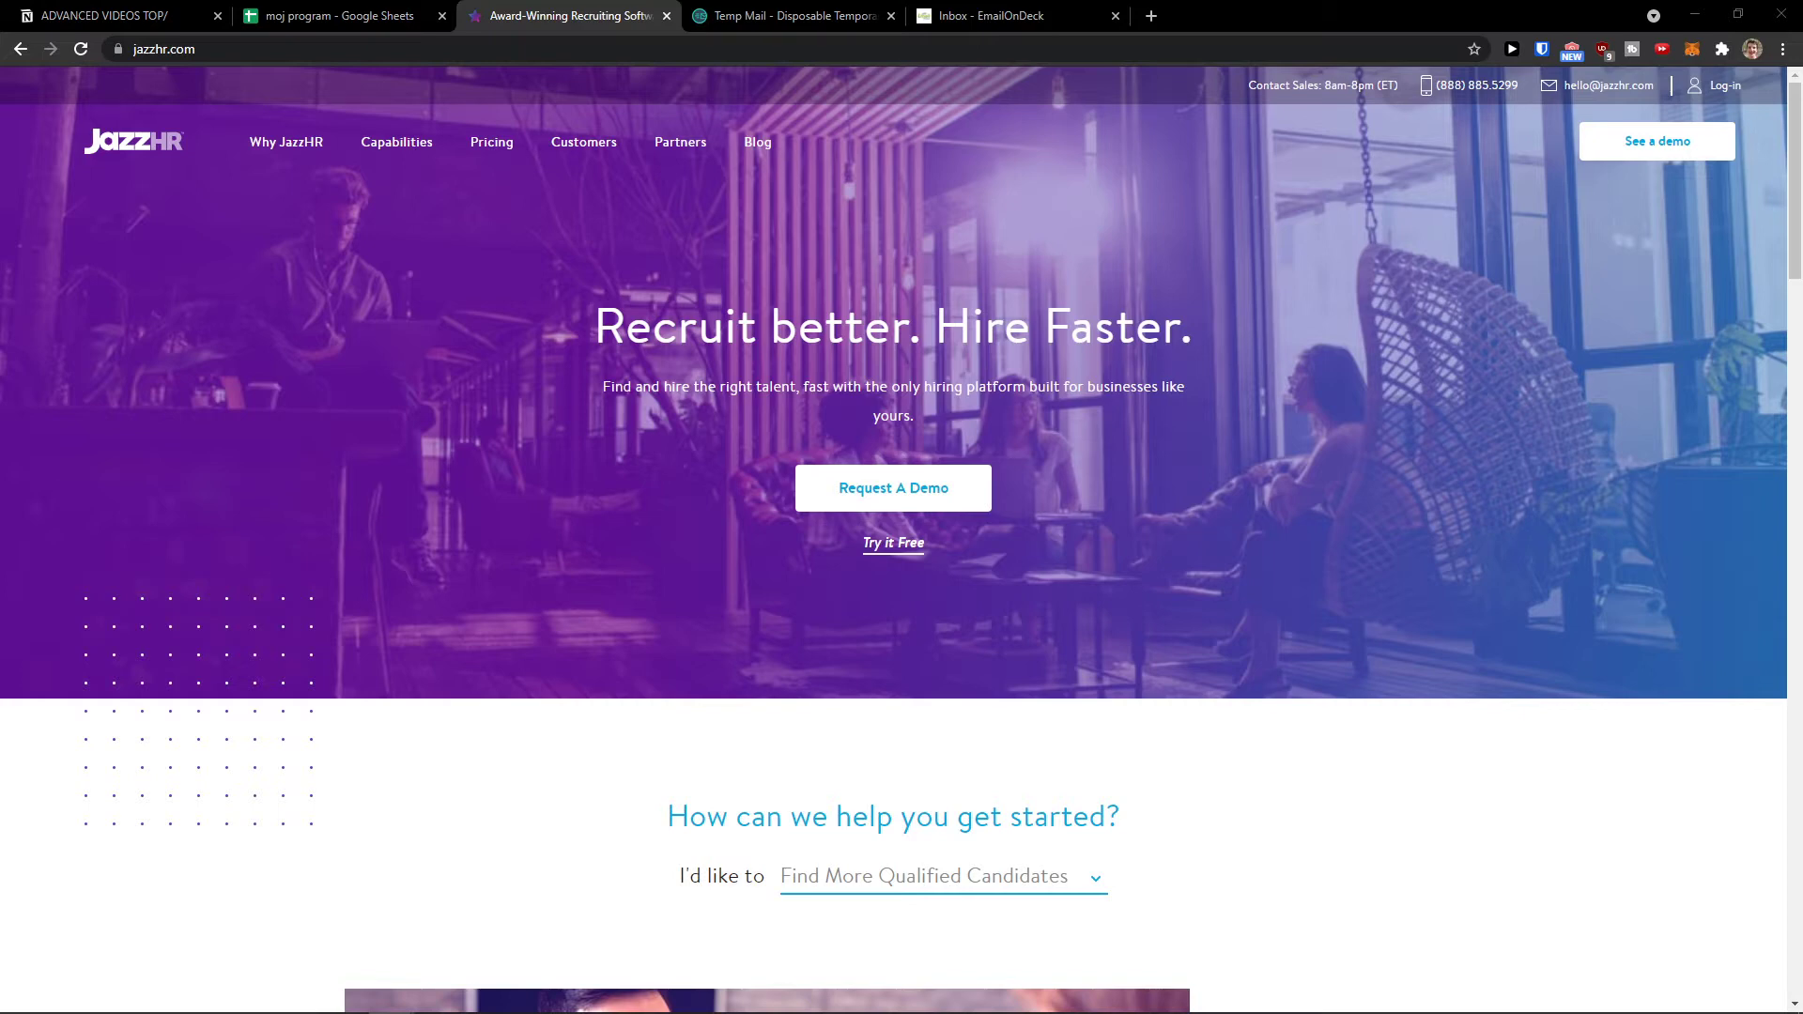
pyautogui.hotkey('alt', 'Tab')
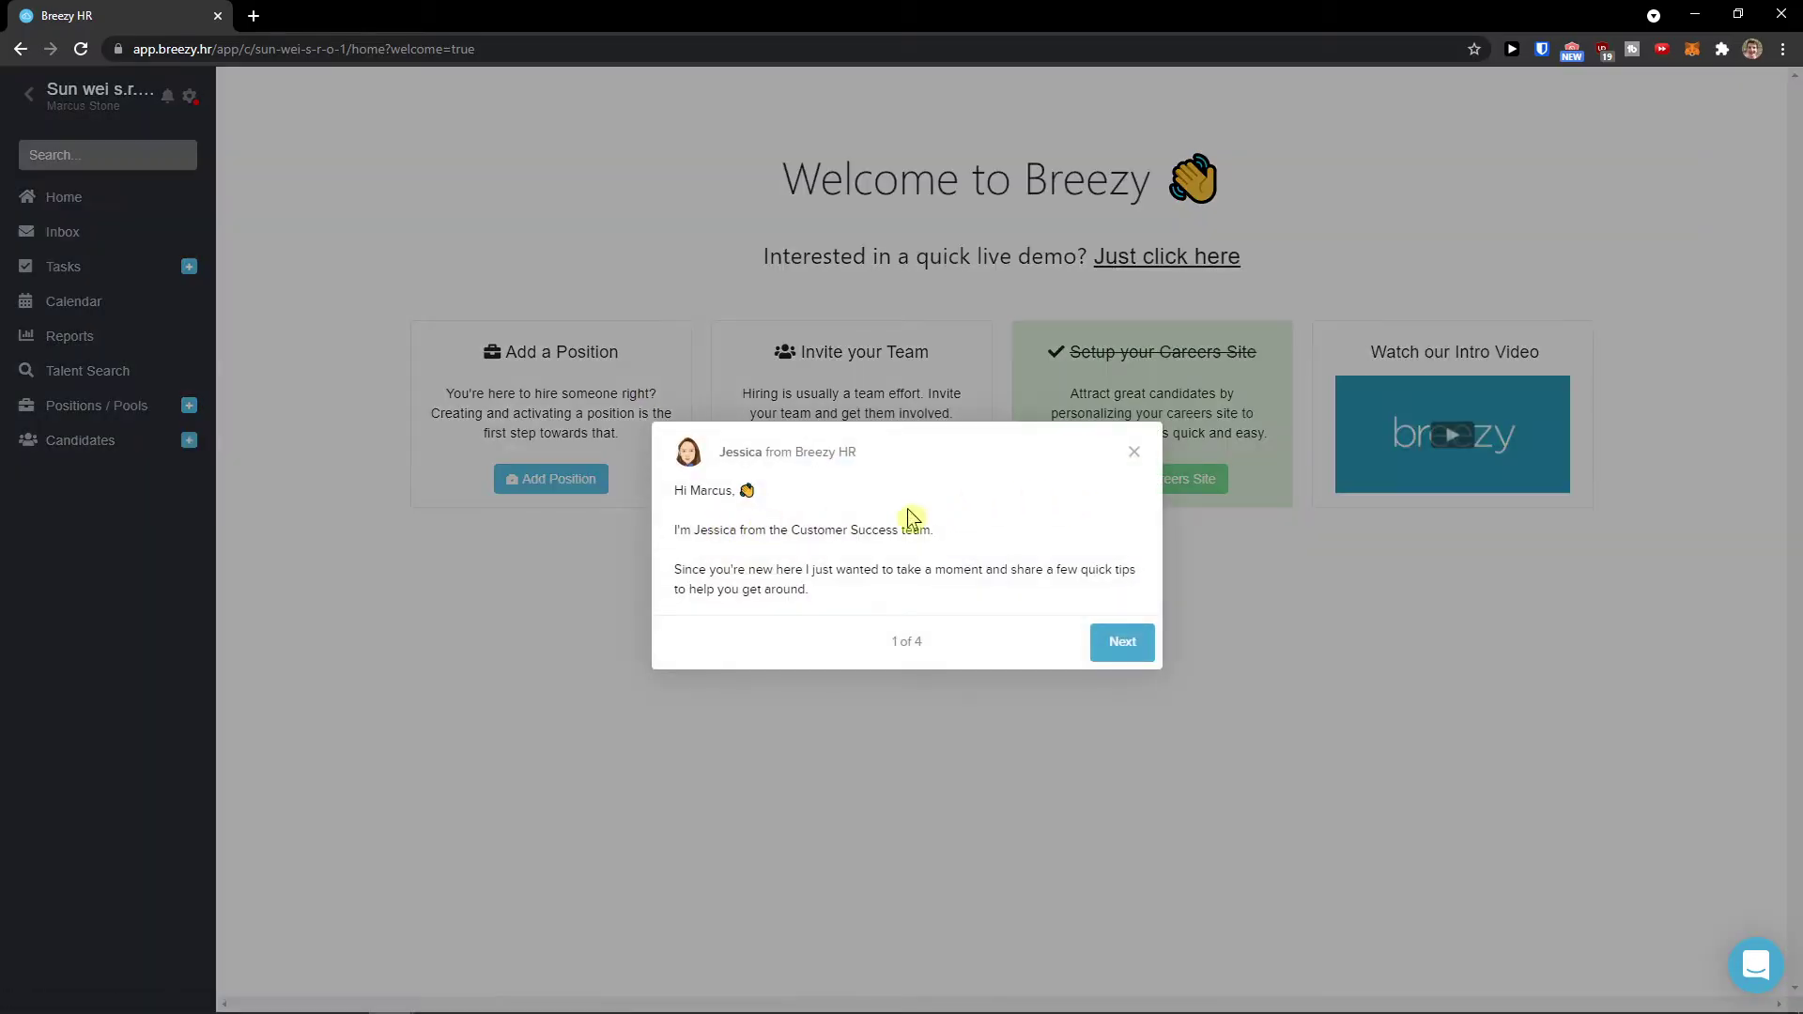
# Step: Read through welcome tips 1 to 4 and close the final tip
pyautogui.moveTo(679, 531); pyautogui.dragTo(970, 540)
pyautogui.moveTo(708, 570); pyautogui.dragTo(842, 600)
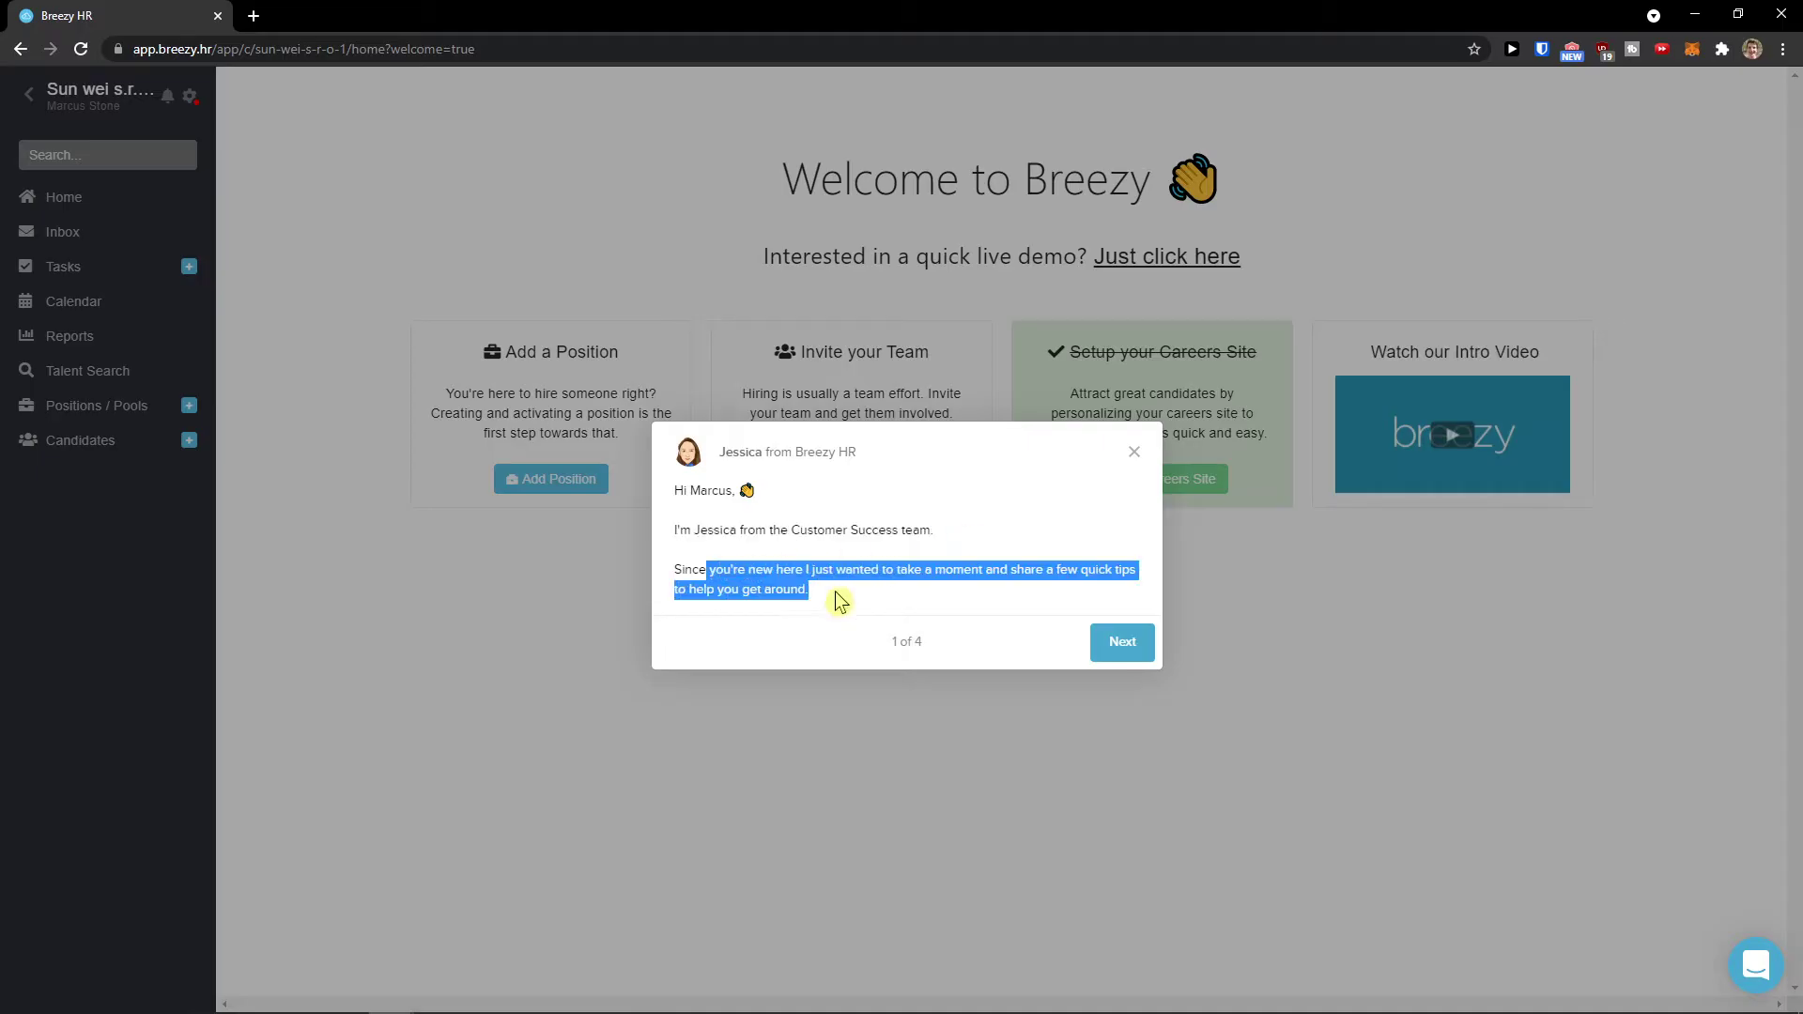
pyautogui.click(1123, 644)
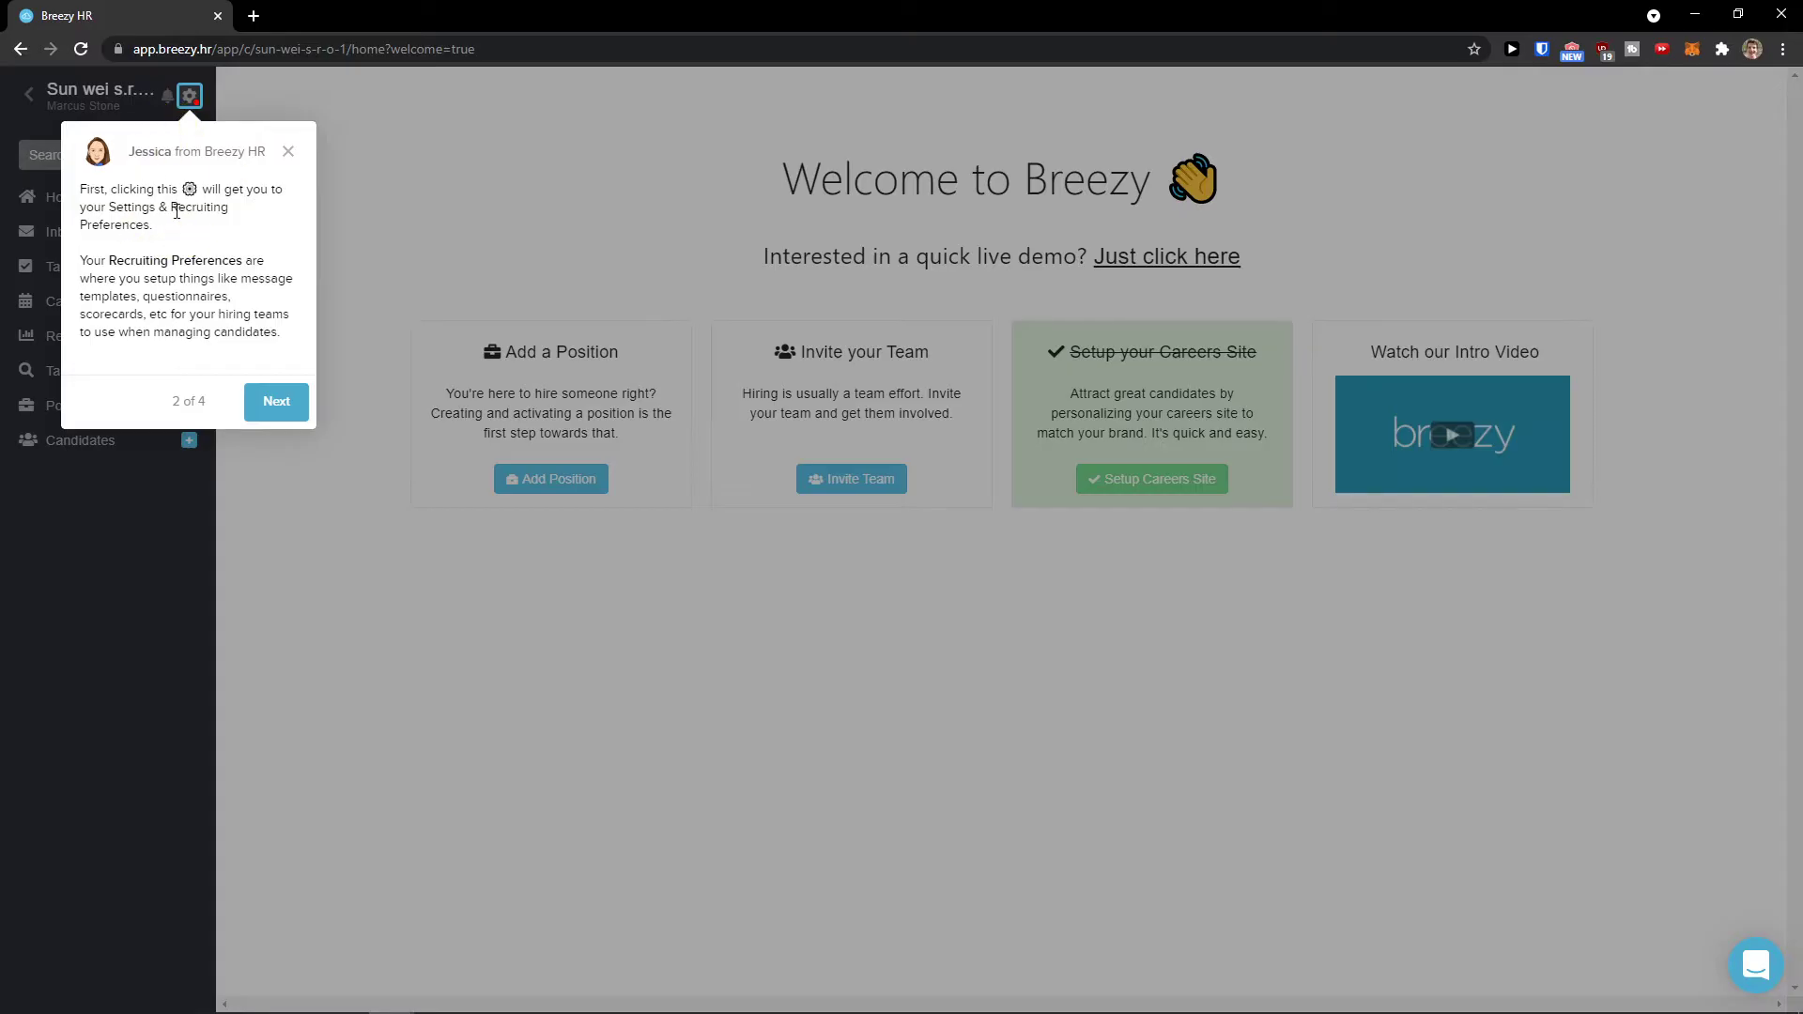
pyautogui.click(275, 398)
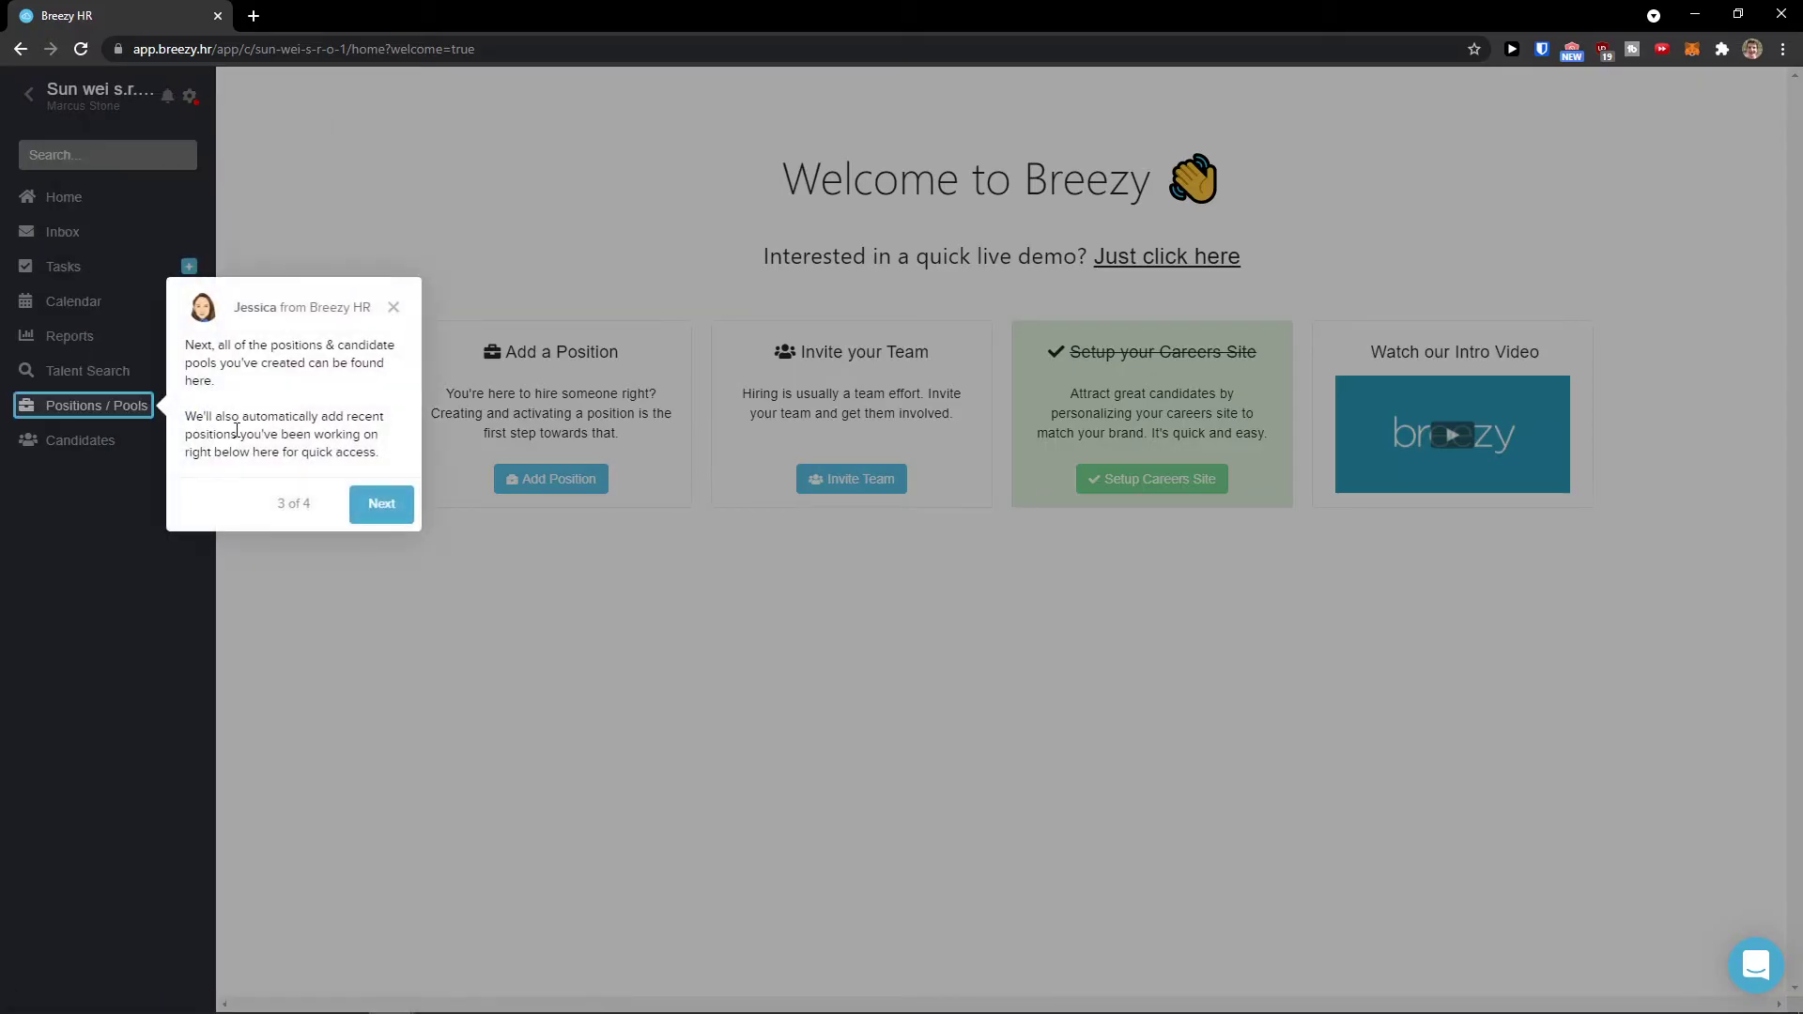
pyautogui.moveTo(185, 345); pyautogui.dragTo(222, 384)
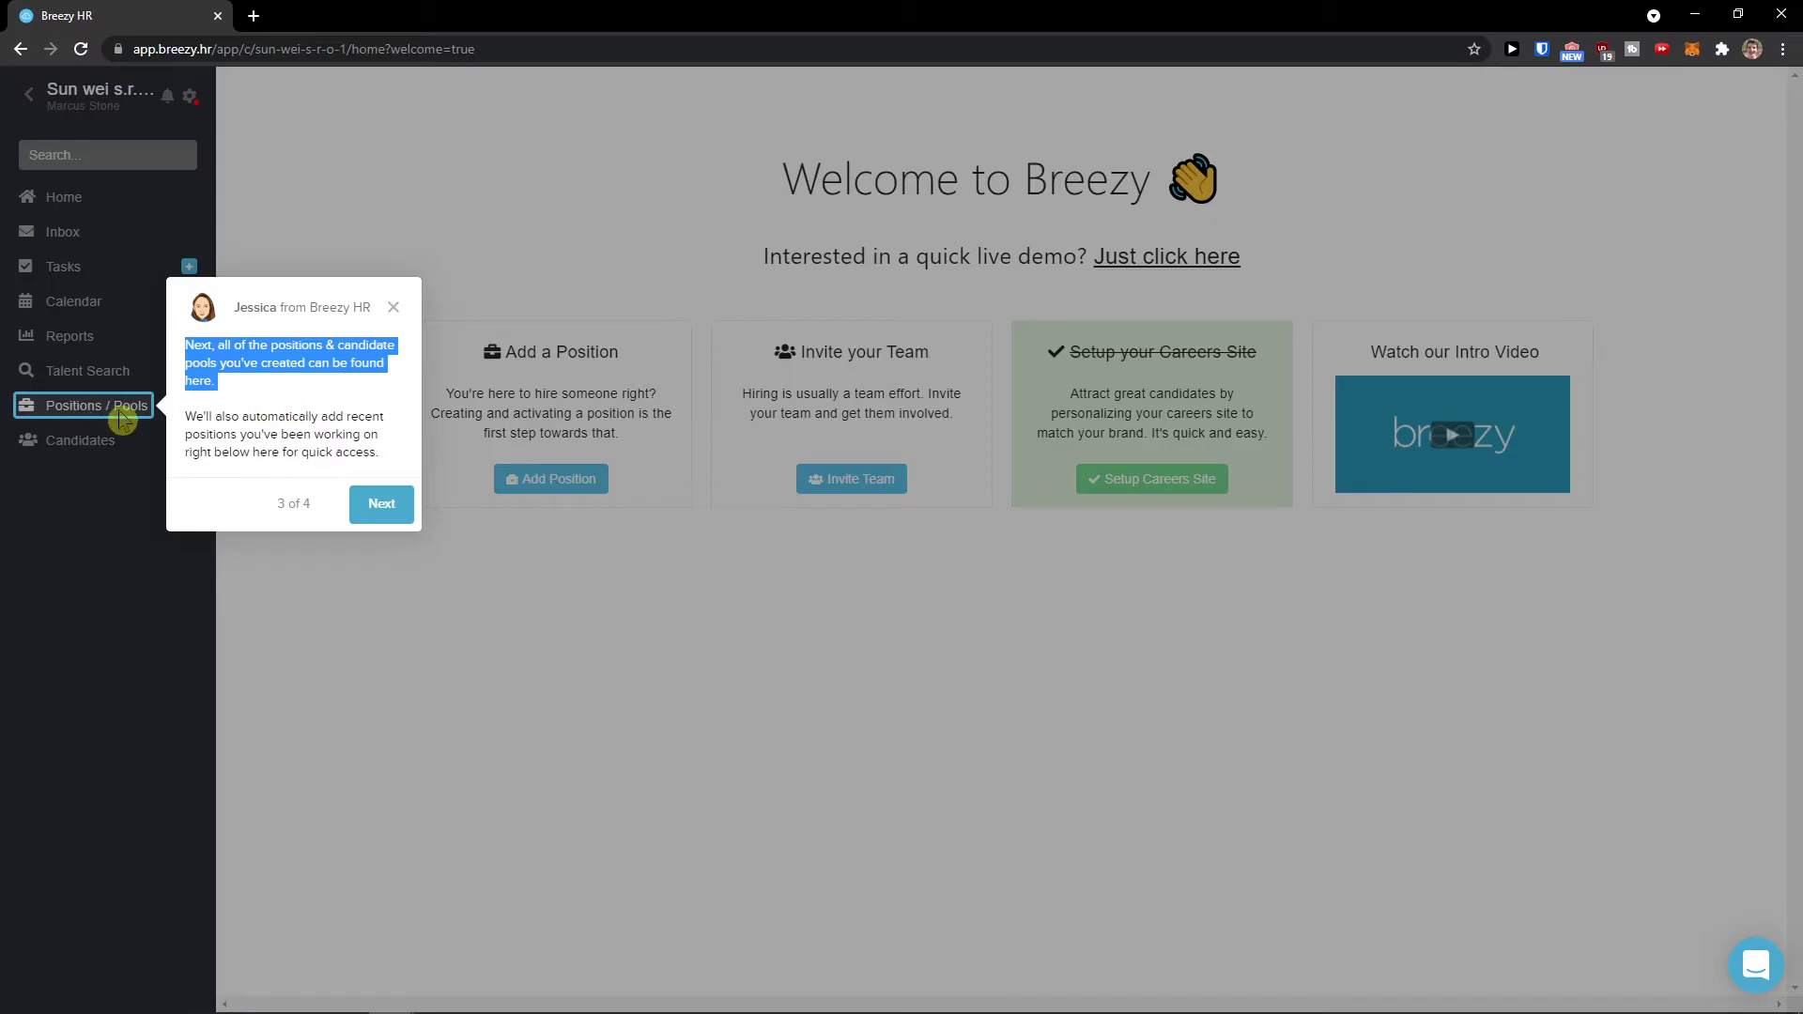
pyautogui.click(382, 507)
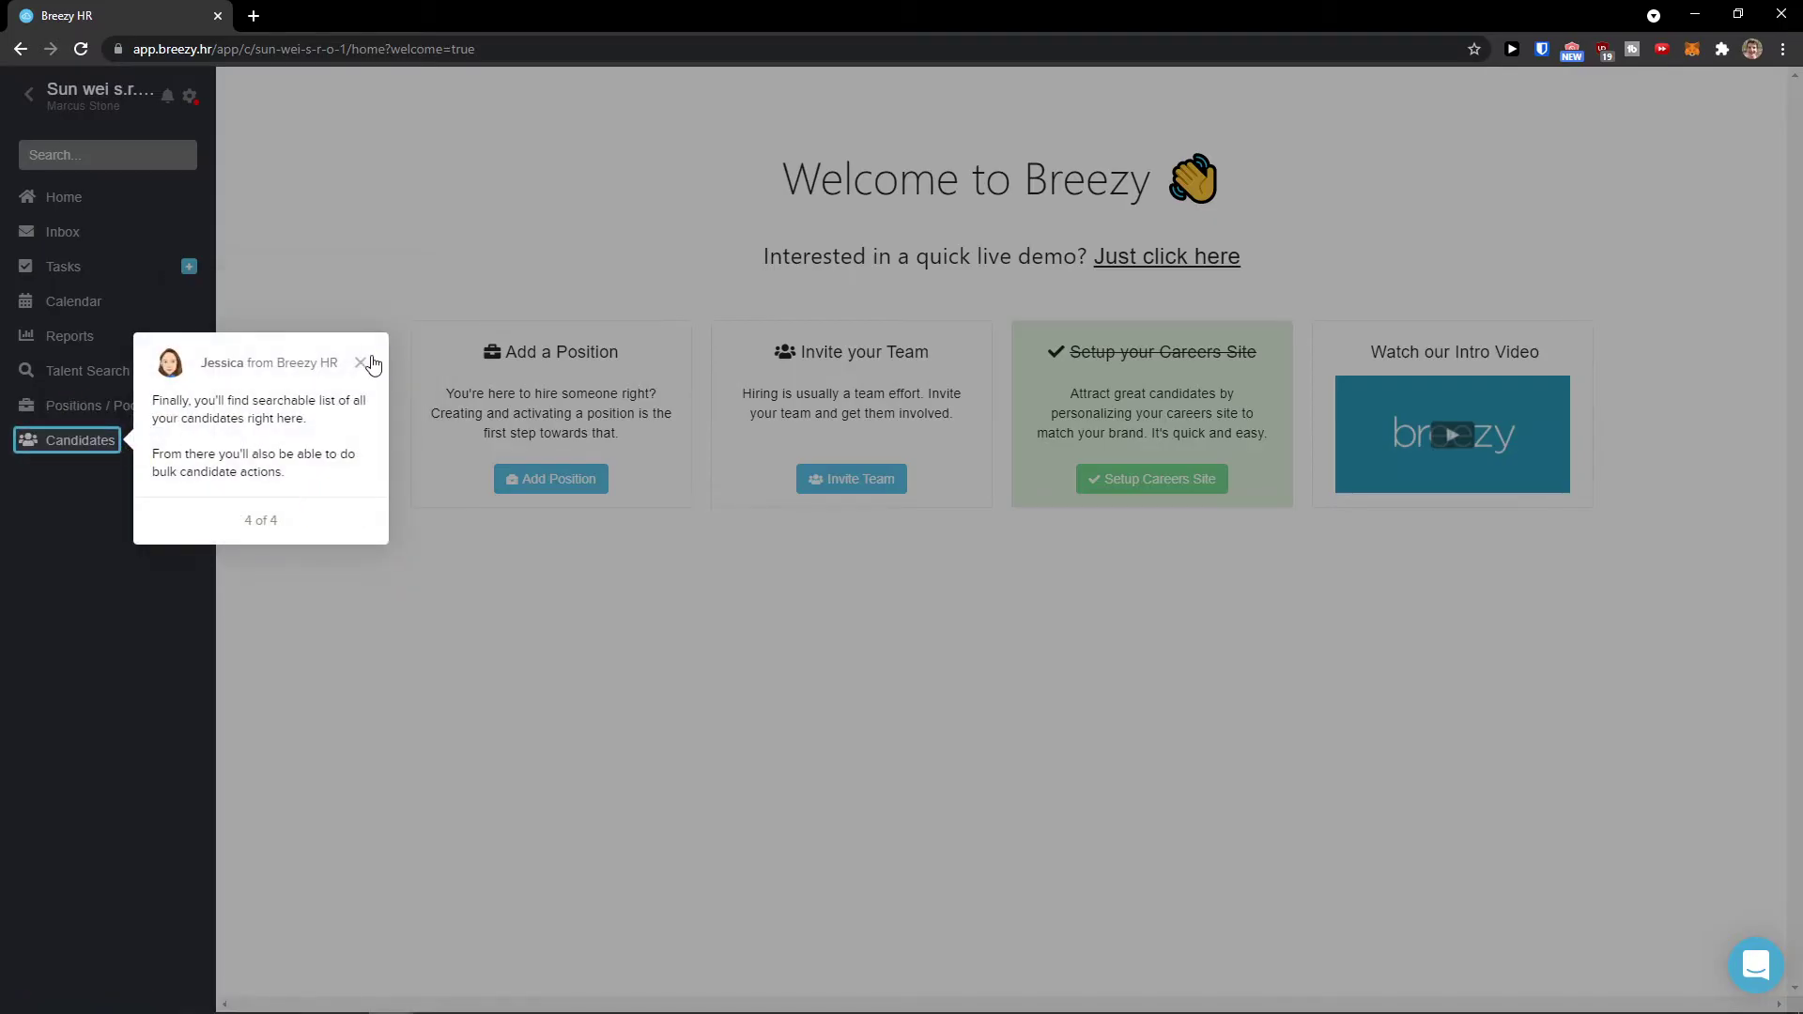
pyautogui.click(361, 362)
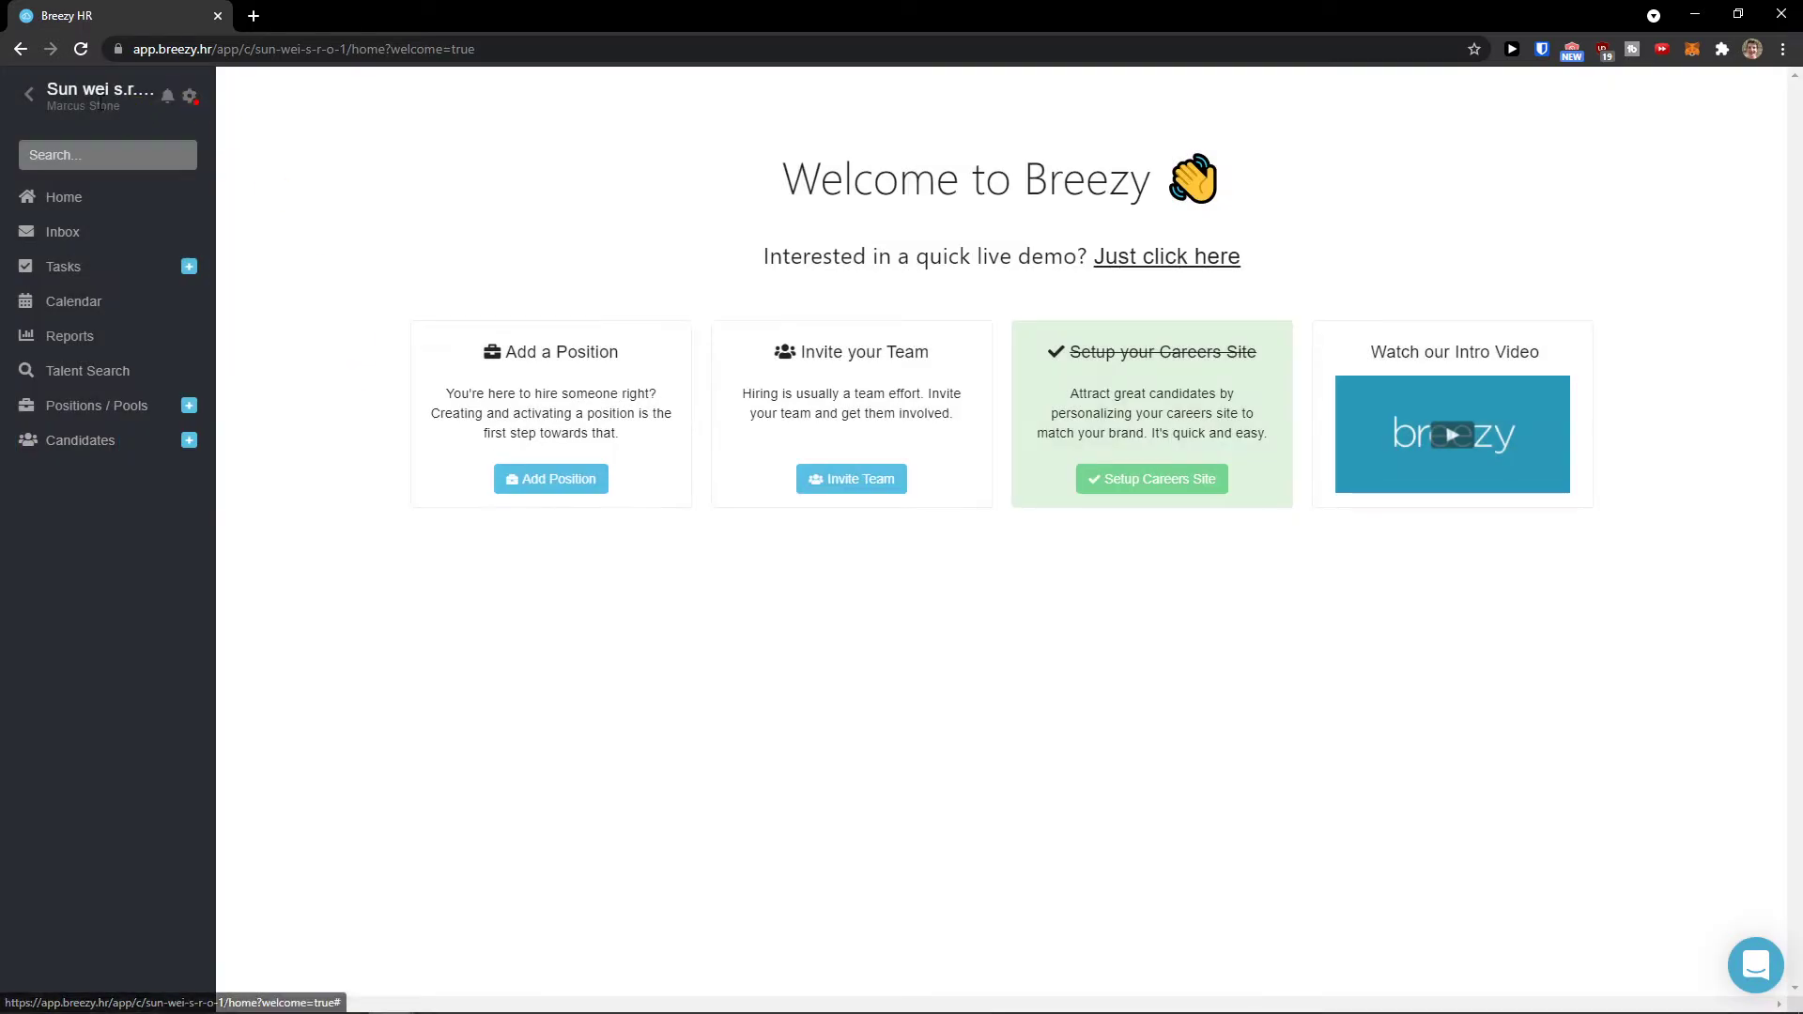
# Step: Open User Settings from the gear menu in background tabs and switch to the third app tab
pyautogui.click(187, 104)
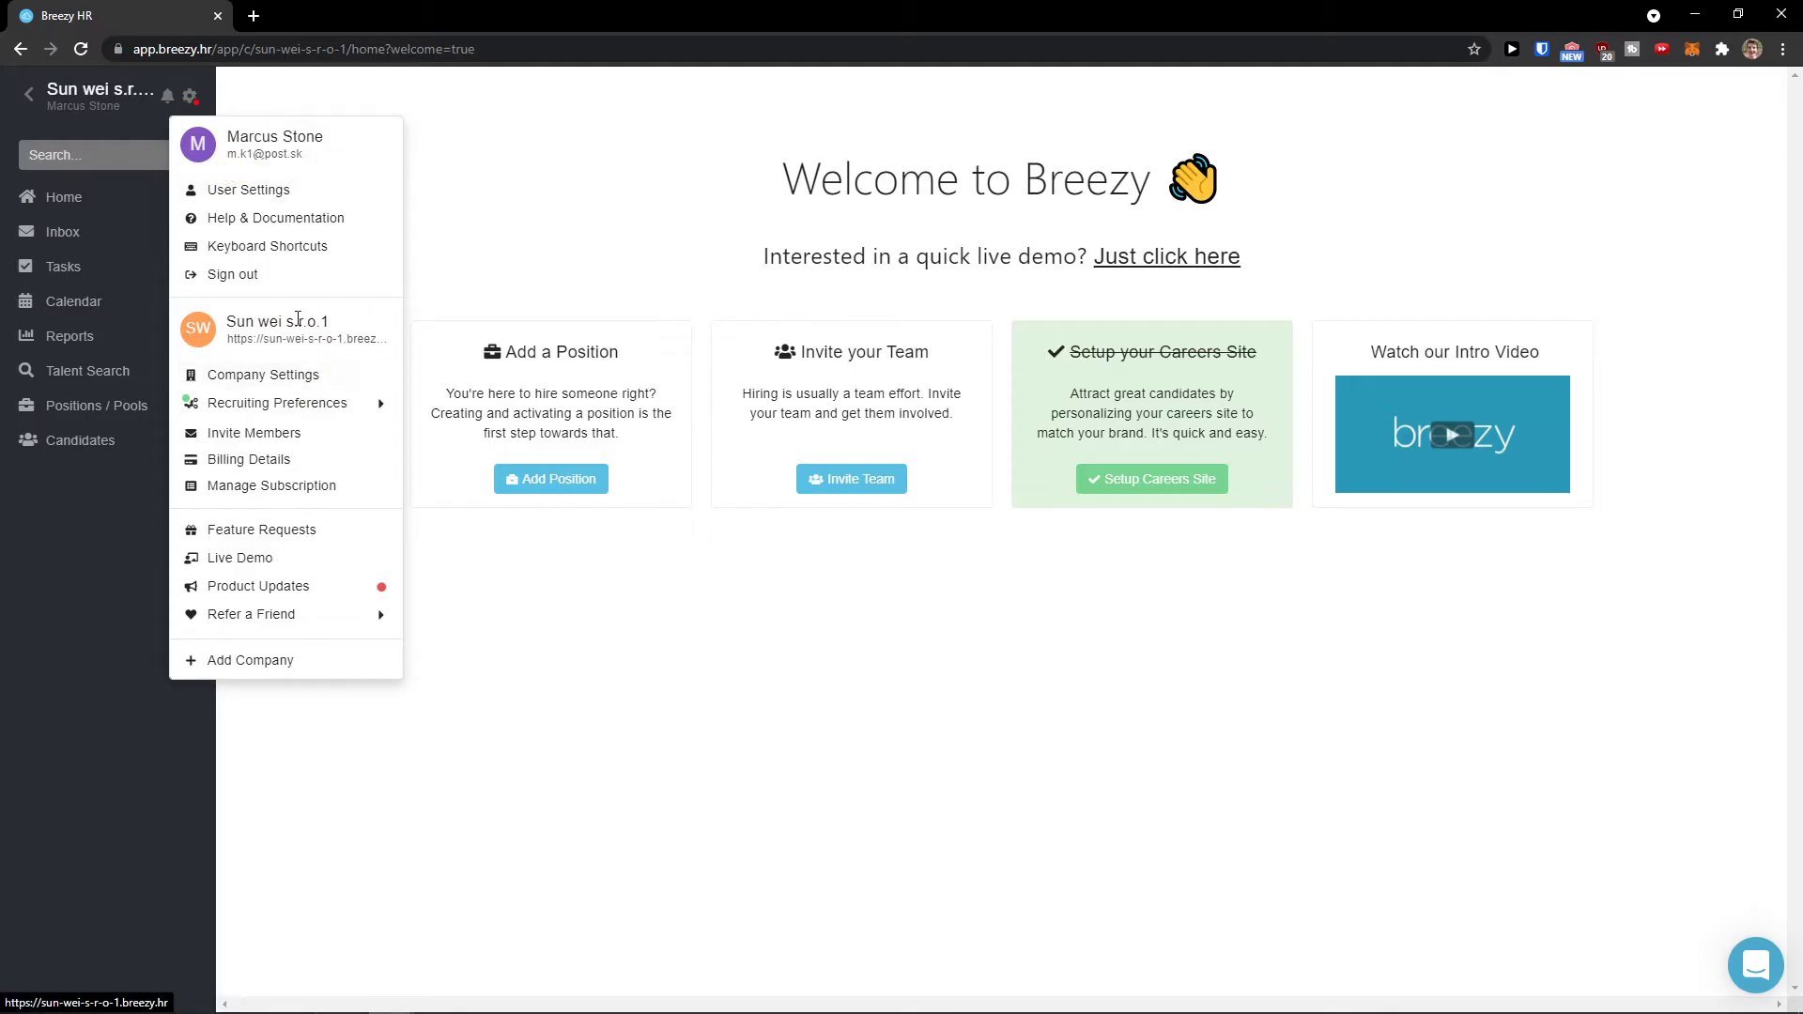
pyautogui.middleClick(267, 193)
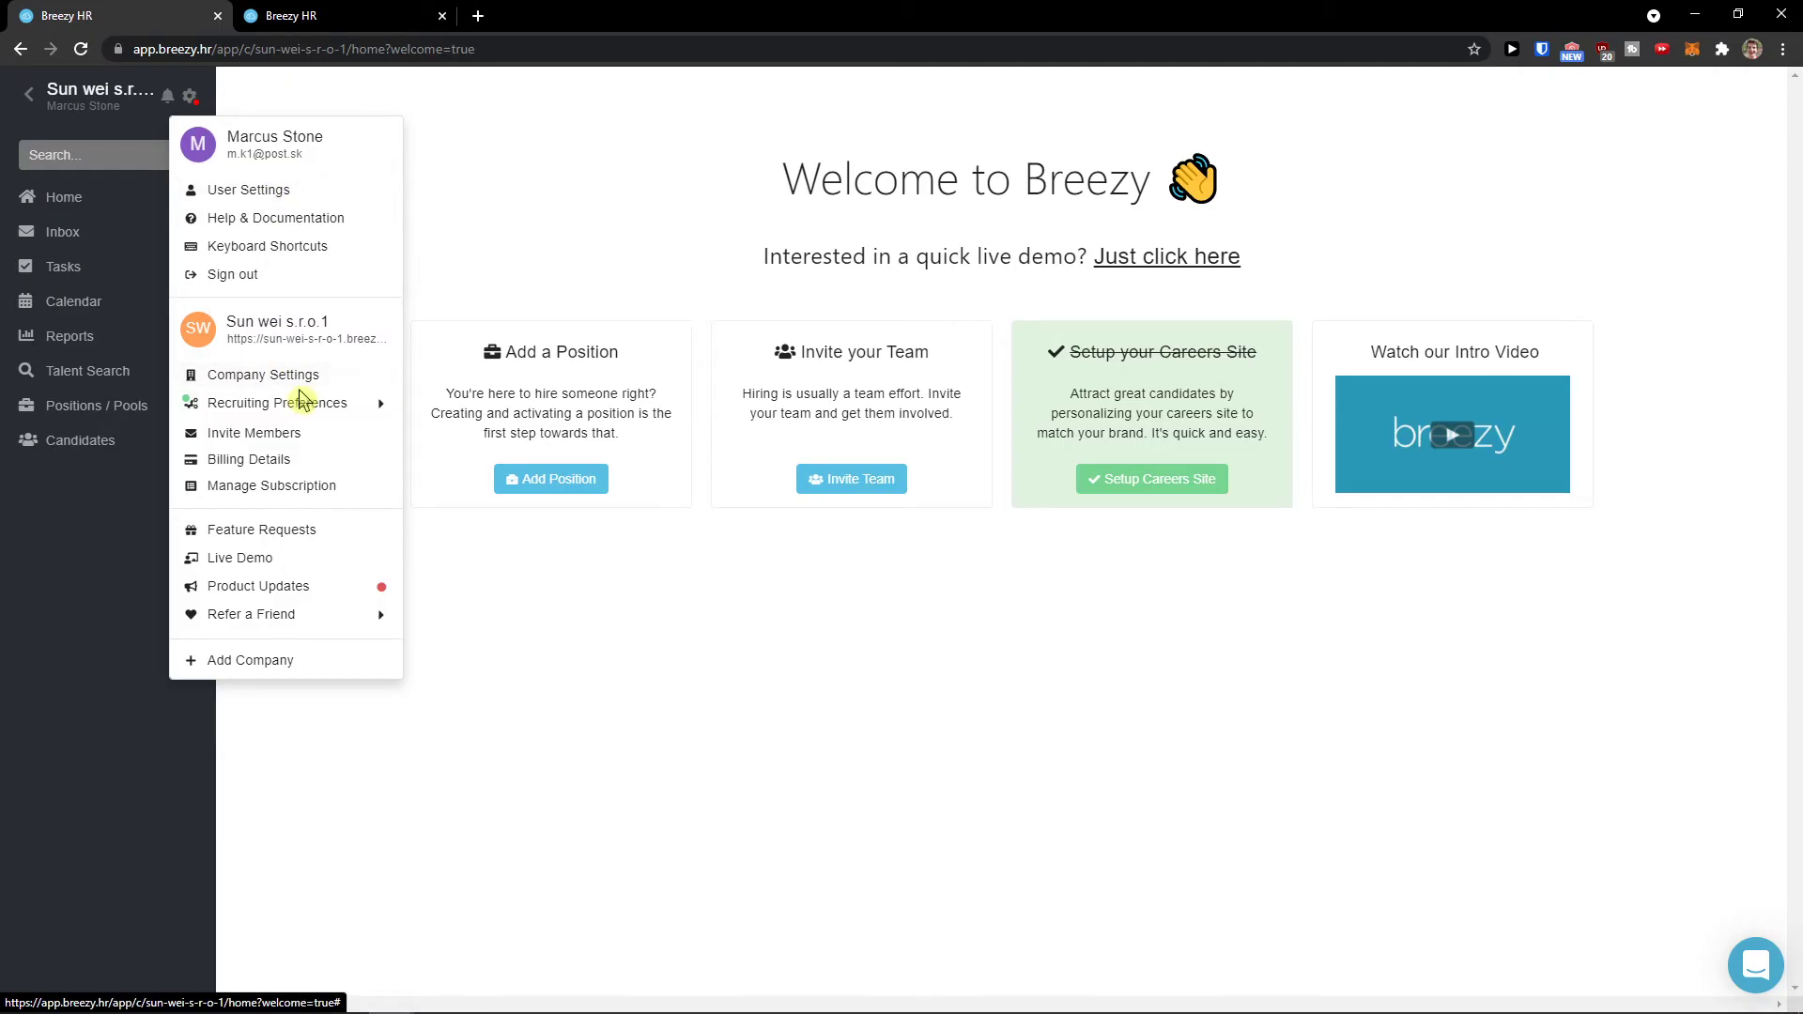
pyautogui.moveTo(261, 403)
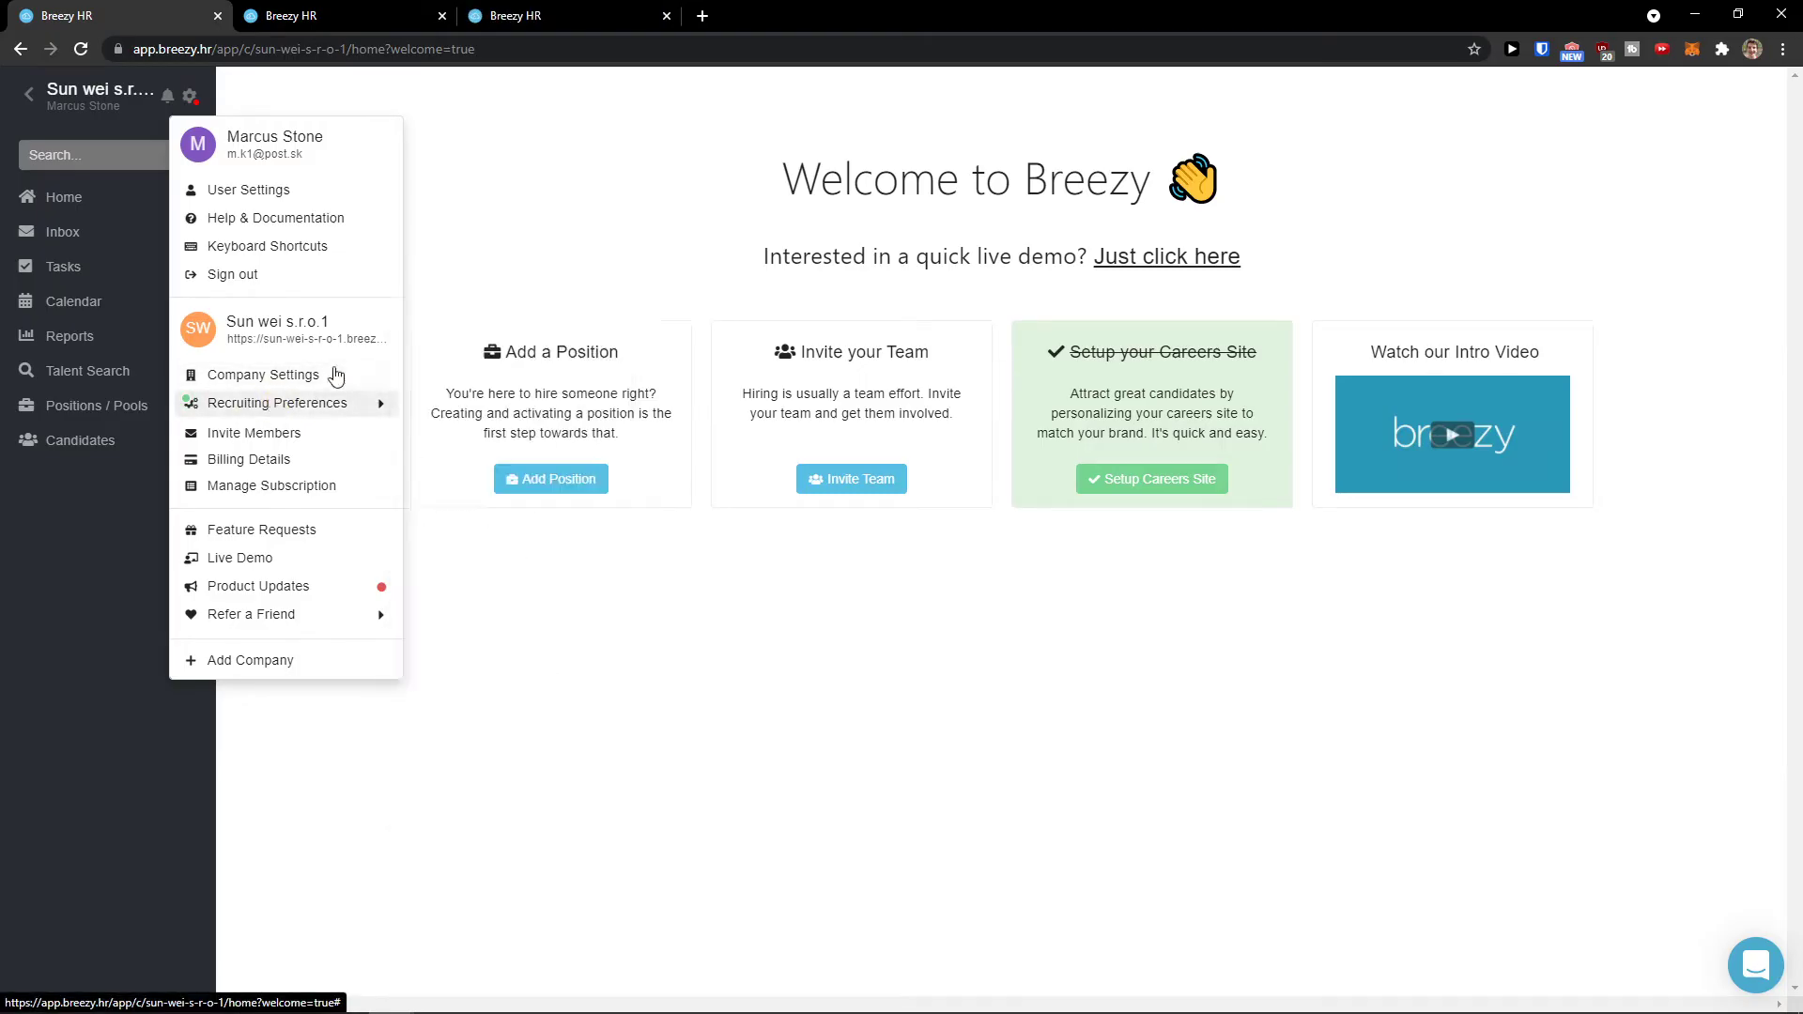
pyautogui.click(346, 16)
pyautogui.click(470, 21)
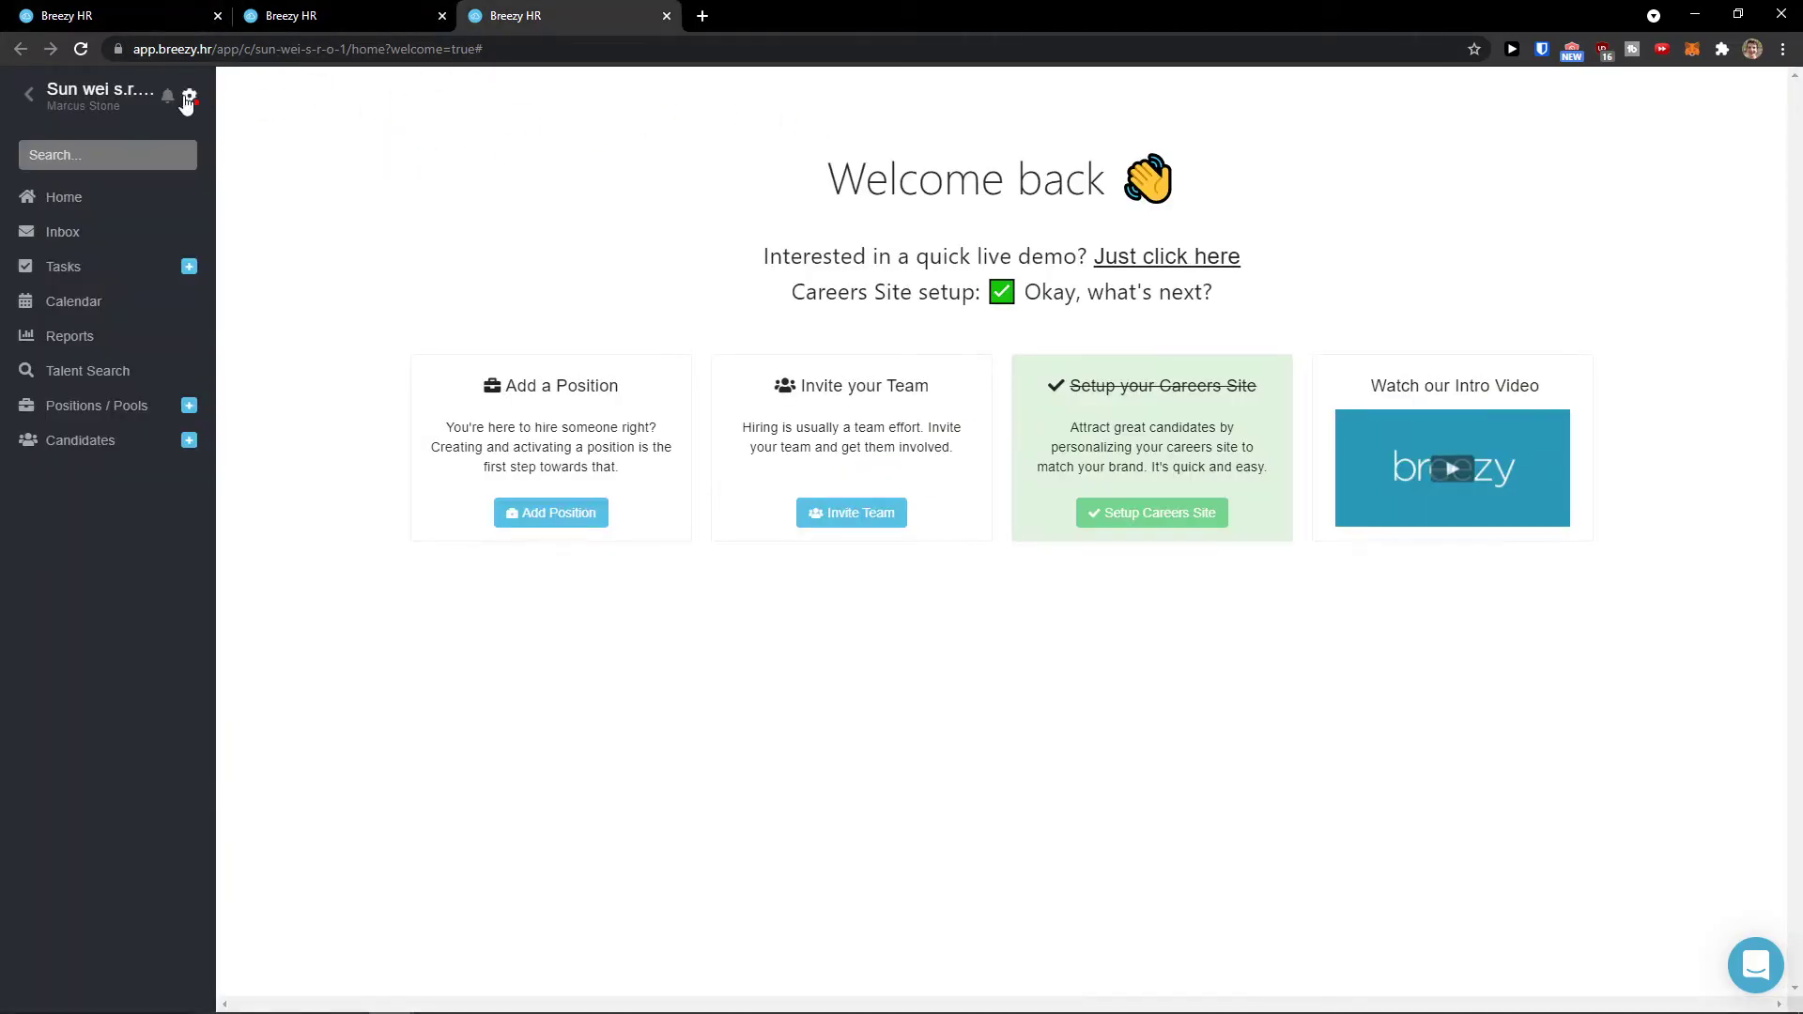
# Step: Open Company Settings from the gear menu, zoom in, and look over the company details
pyautogui.click(192, 97)
pyautogui.click(240, 366)
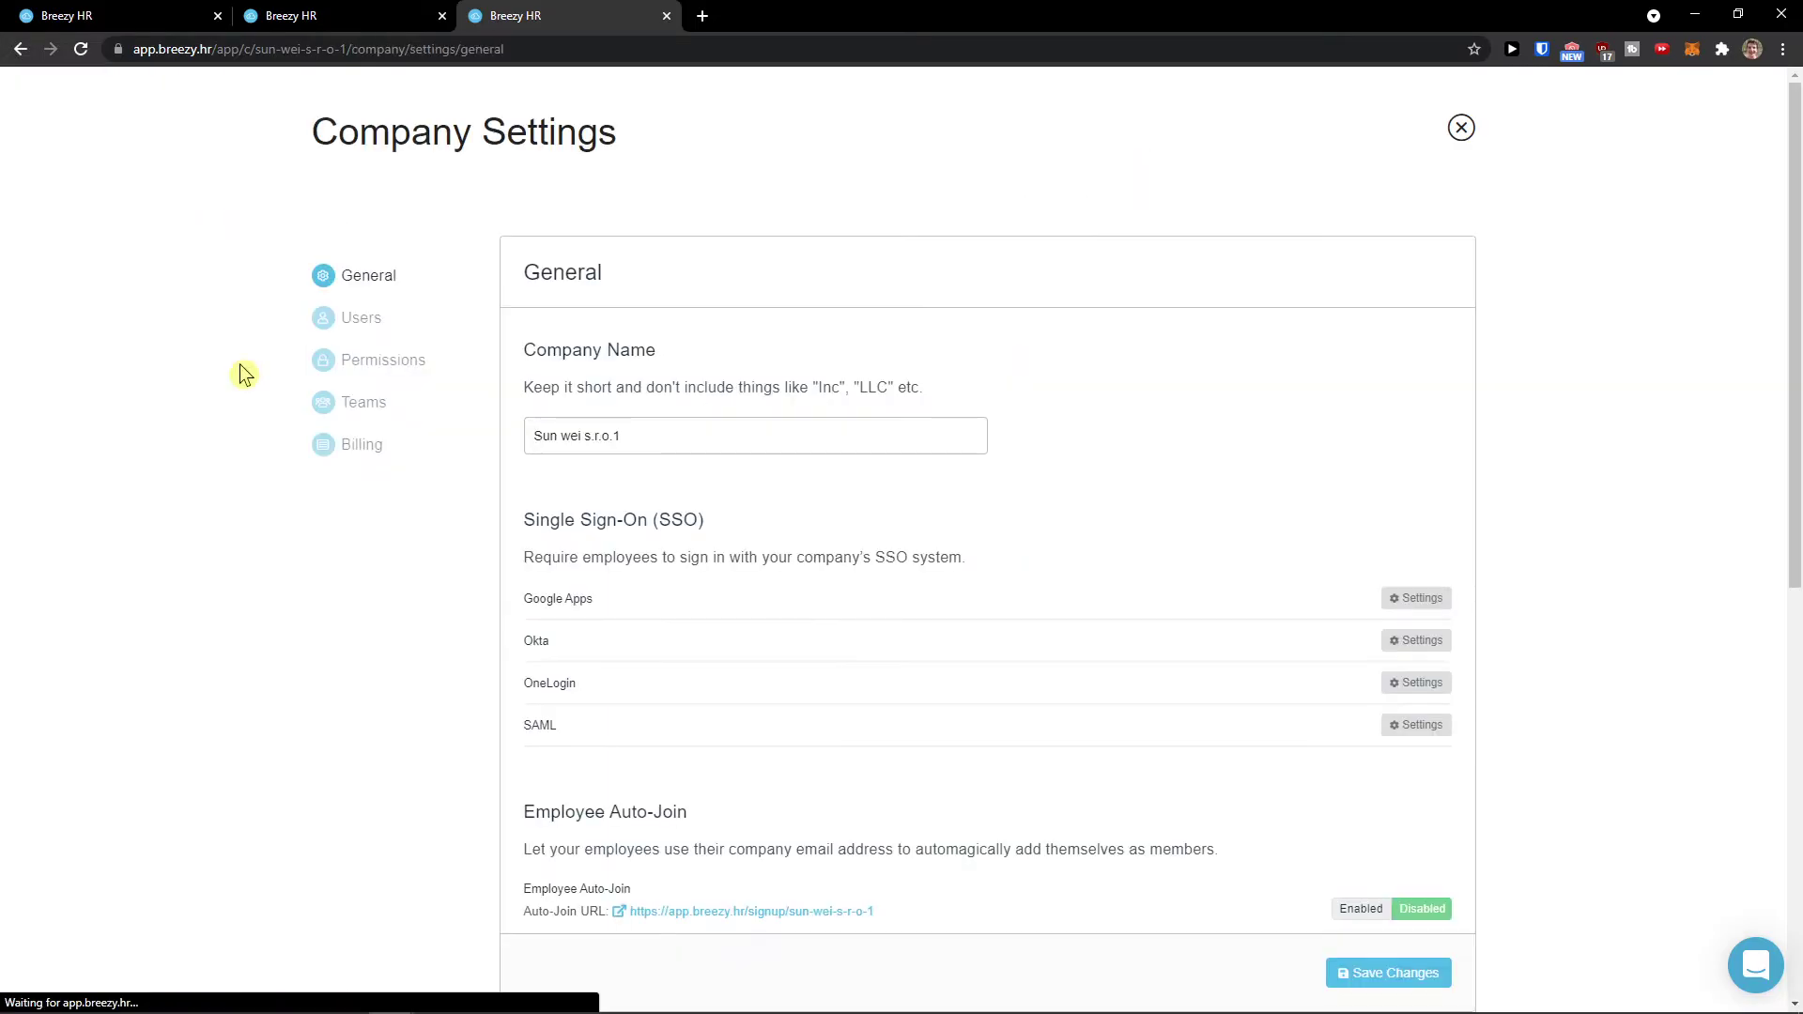
pyautogui.hotkey('ctrl', '+')
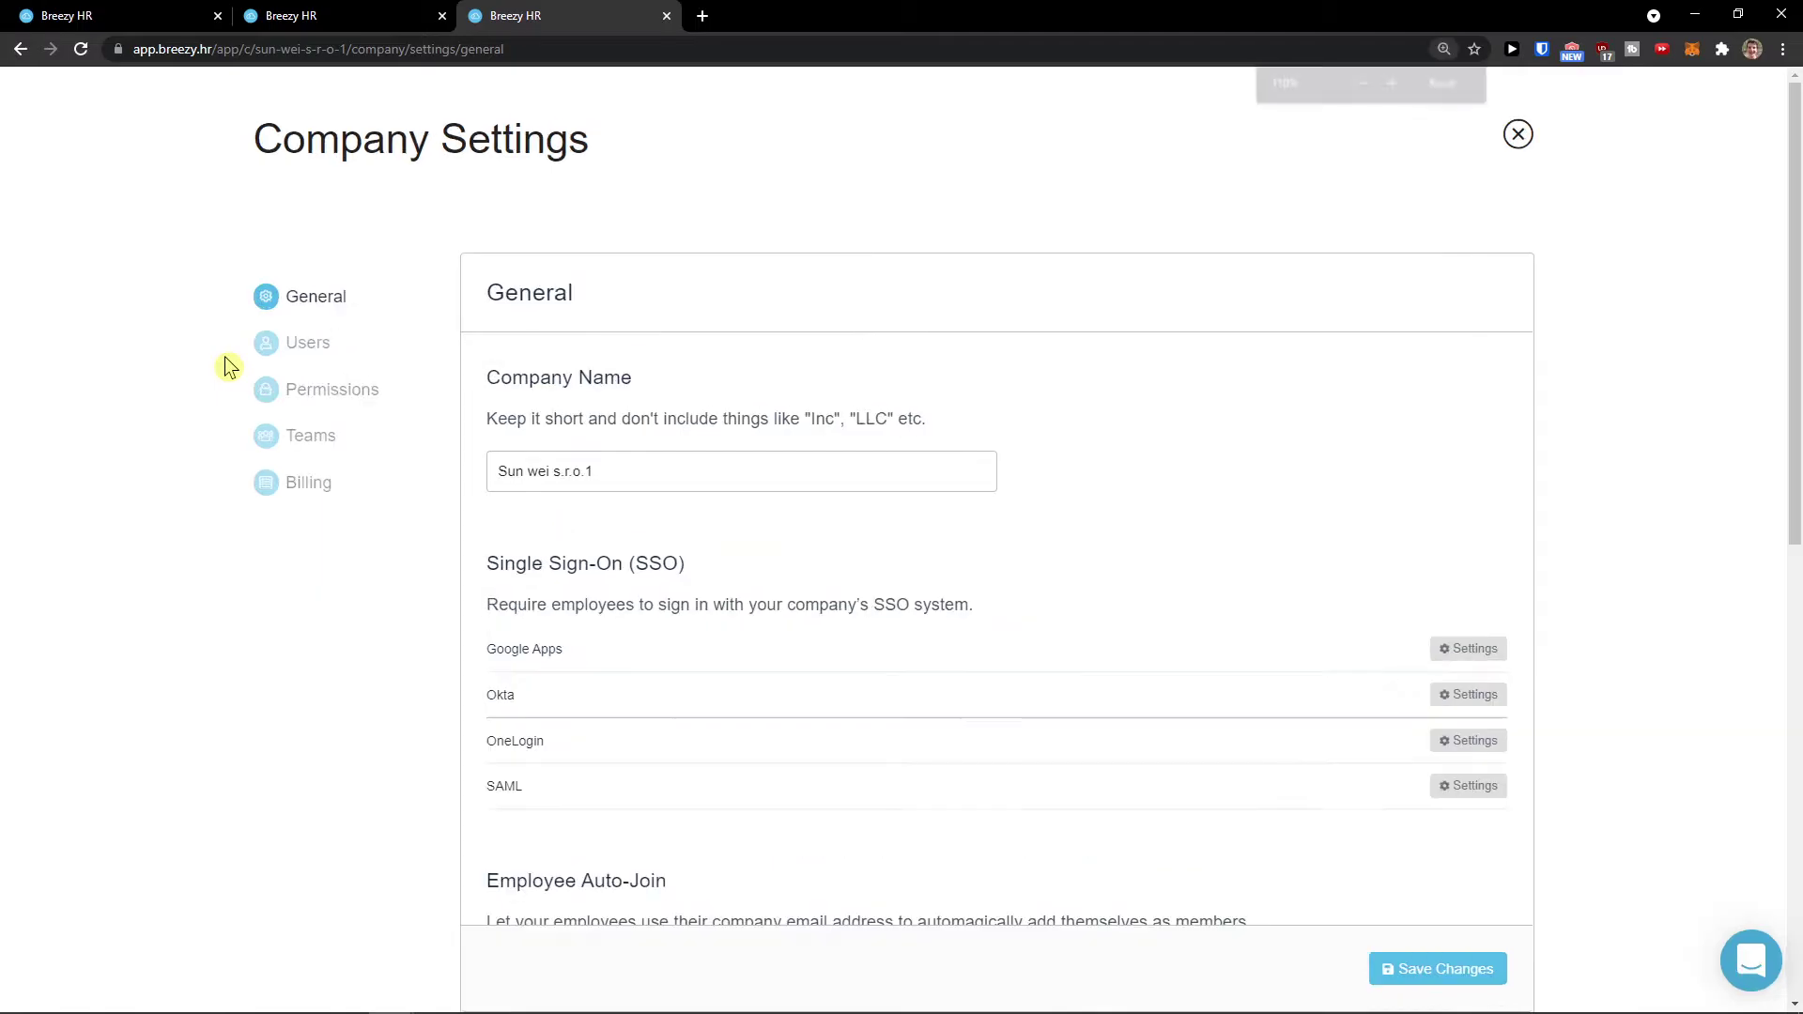
pyautogui.scroll(-1, 334, 358)
pyautogui.click(639, 395)
pyautogui.moveTo(640, 395); pyautogui.dragTo(465, 386)
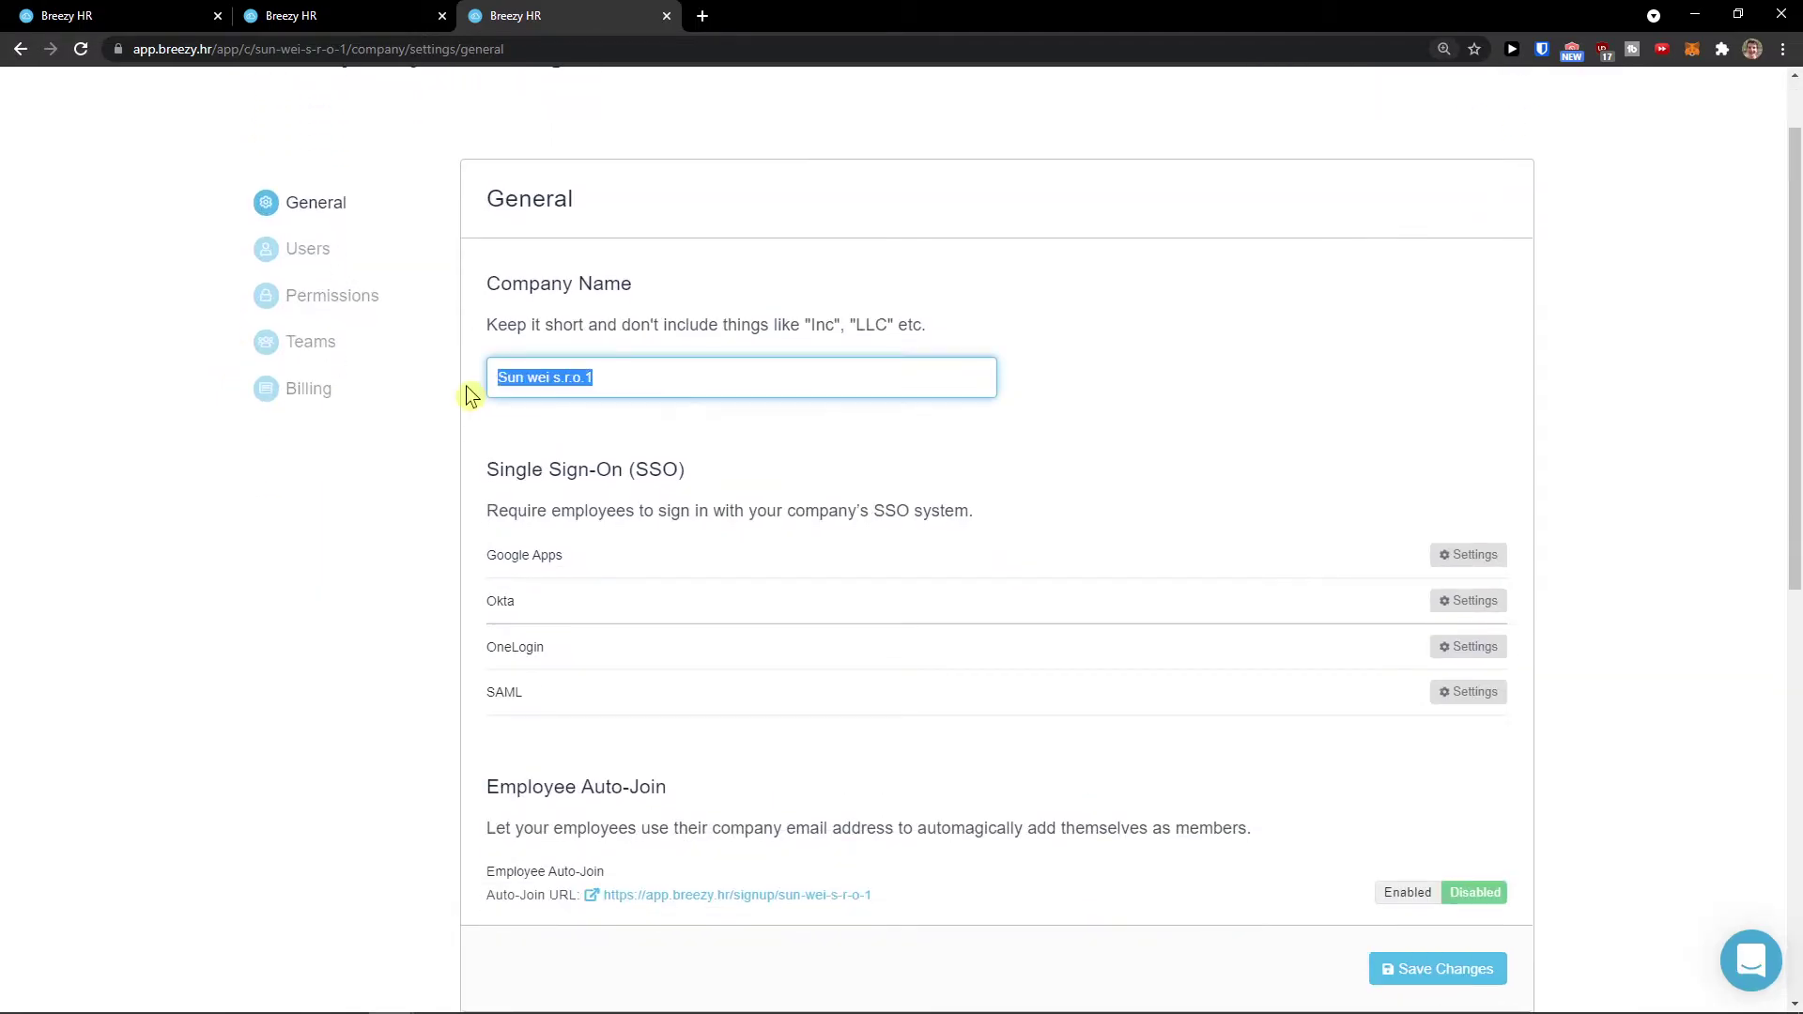
pyautogui.scroll(-1, 465, 386)
pyautogui.click(523, 416)
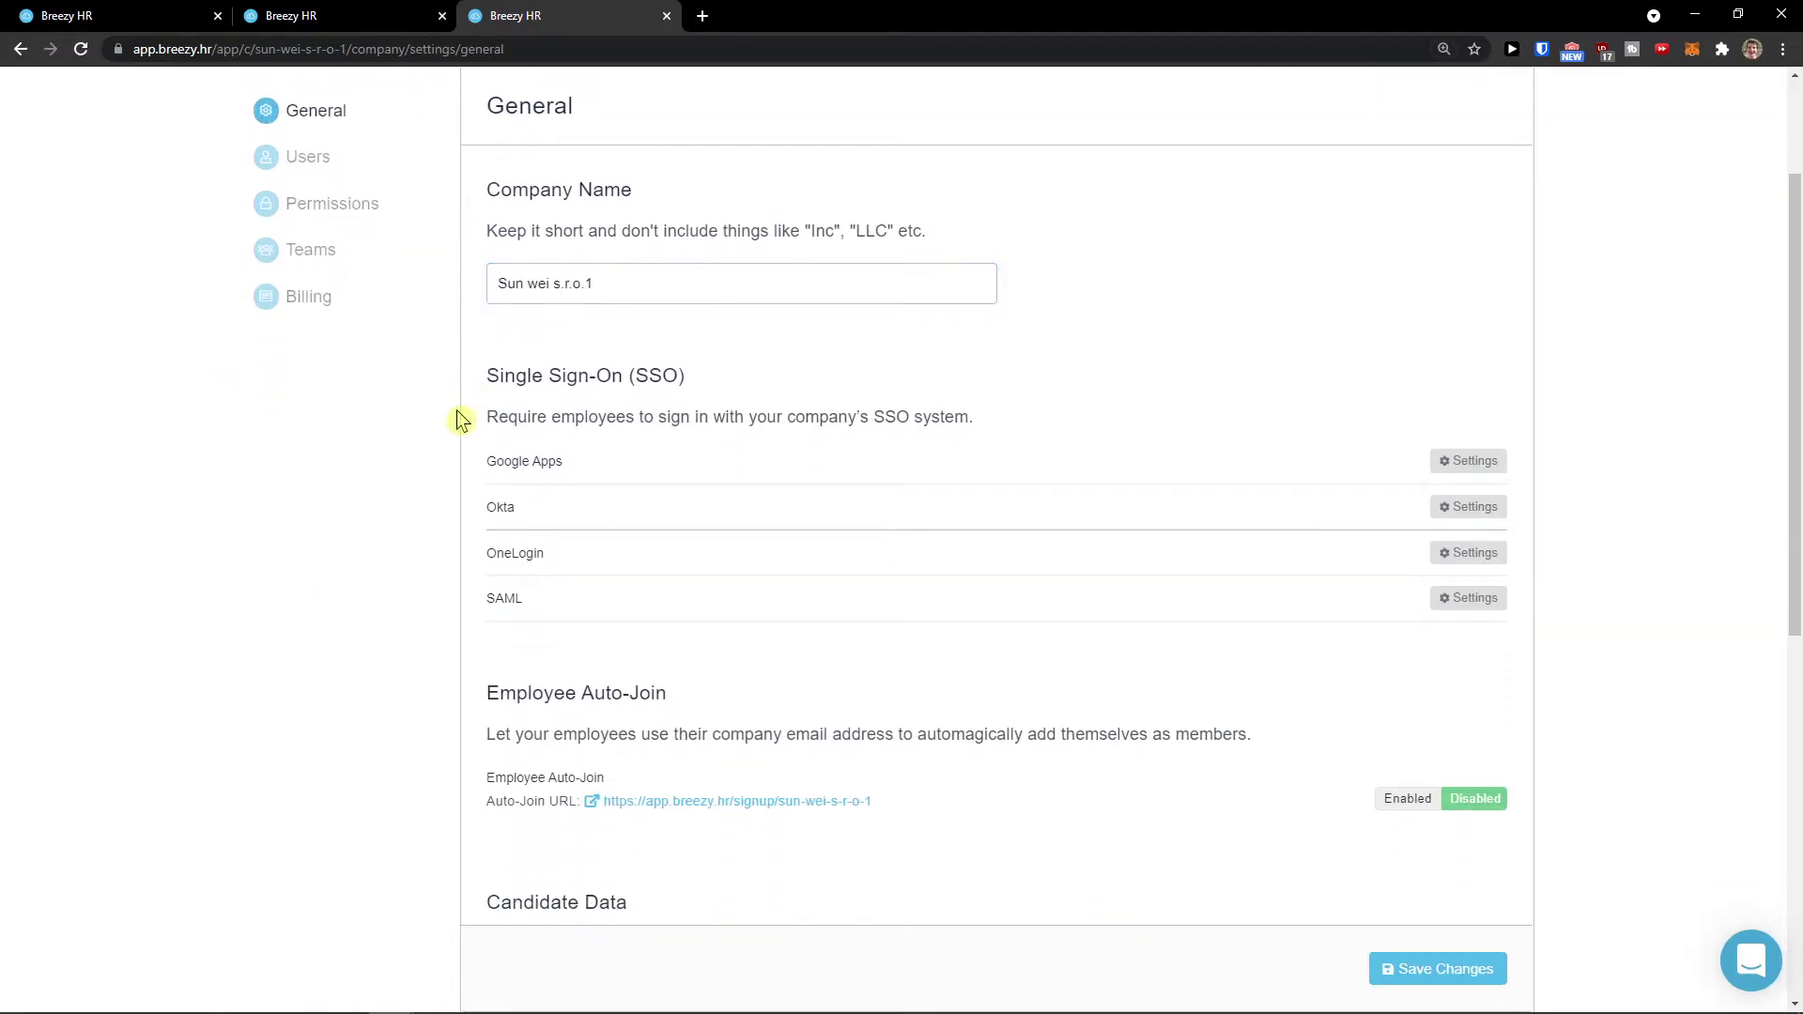
pyautogui.scroll(-1, 463, 407)
pyautogui.scroll(1, 470, 447)
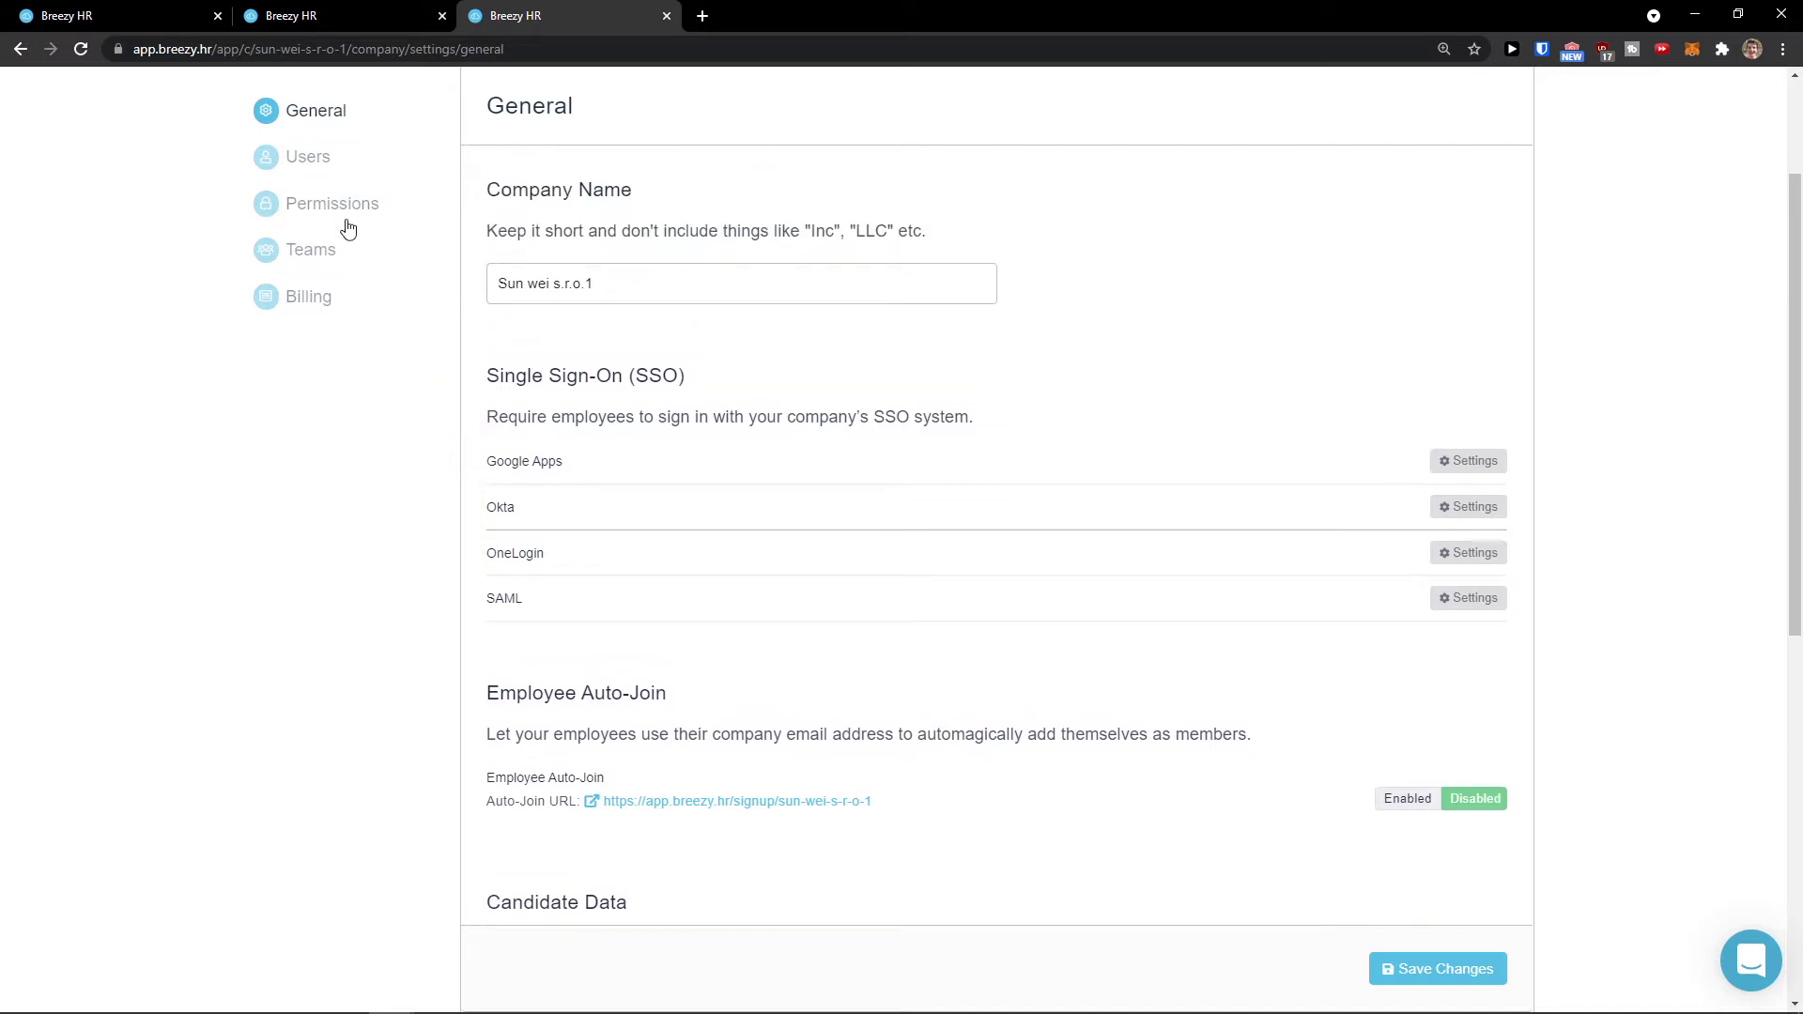
# Step: Browse the Users, Permissions, Teams and Billing sections in turn
pyautogui.click(300, 162)
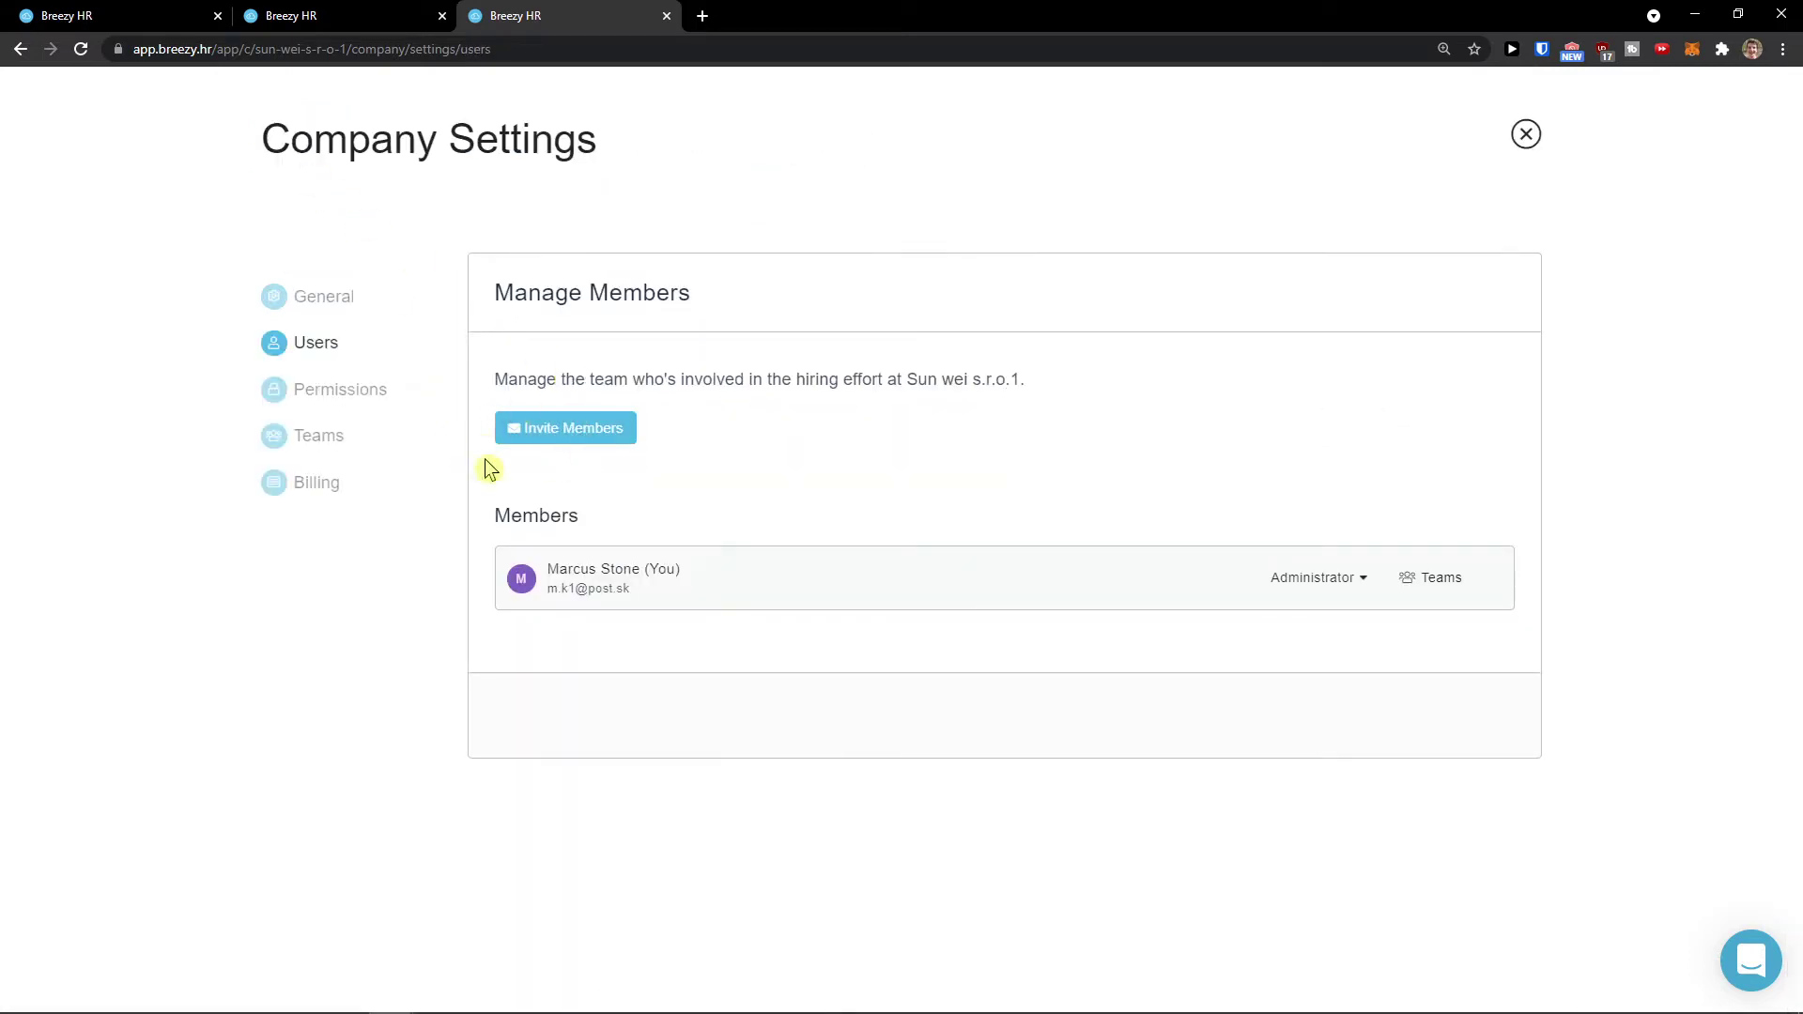
pyautogui.click(338, 411)
pyautogui.scroll(-1, 512, 465)
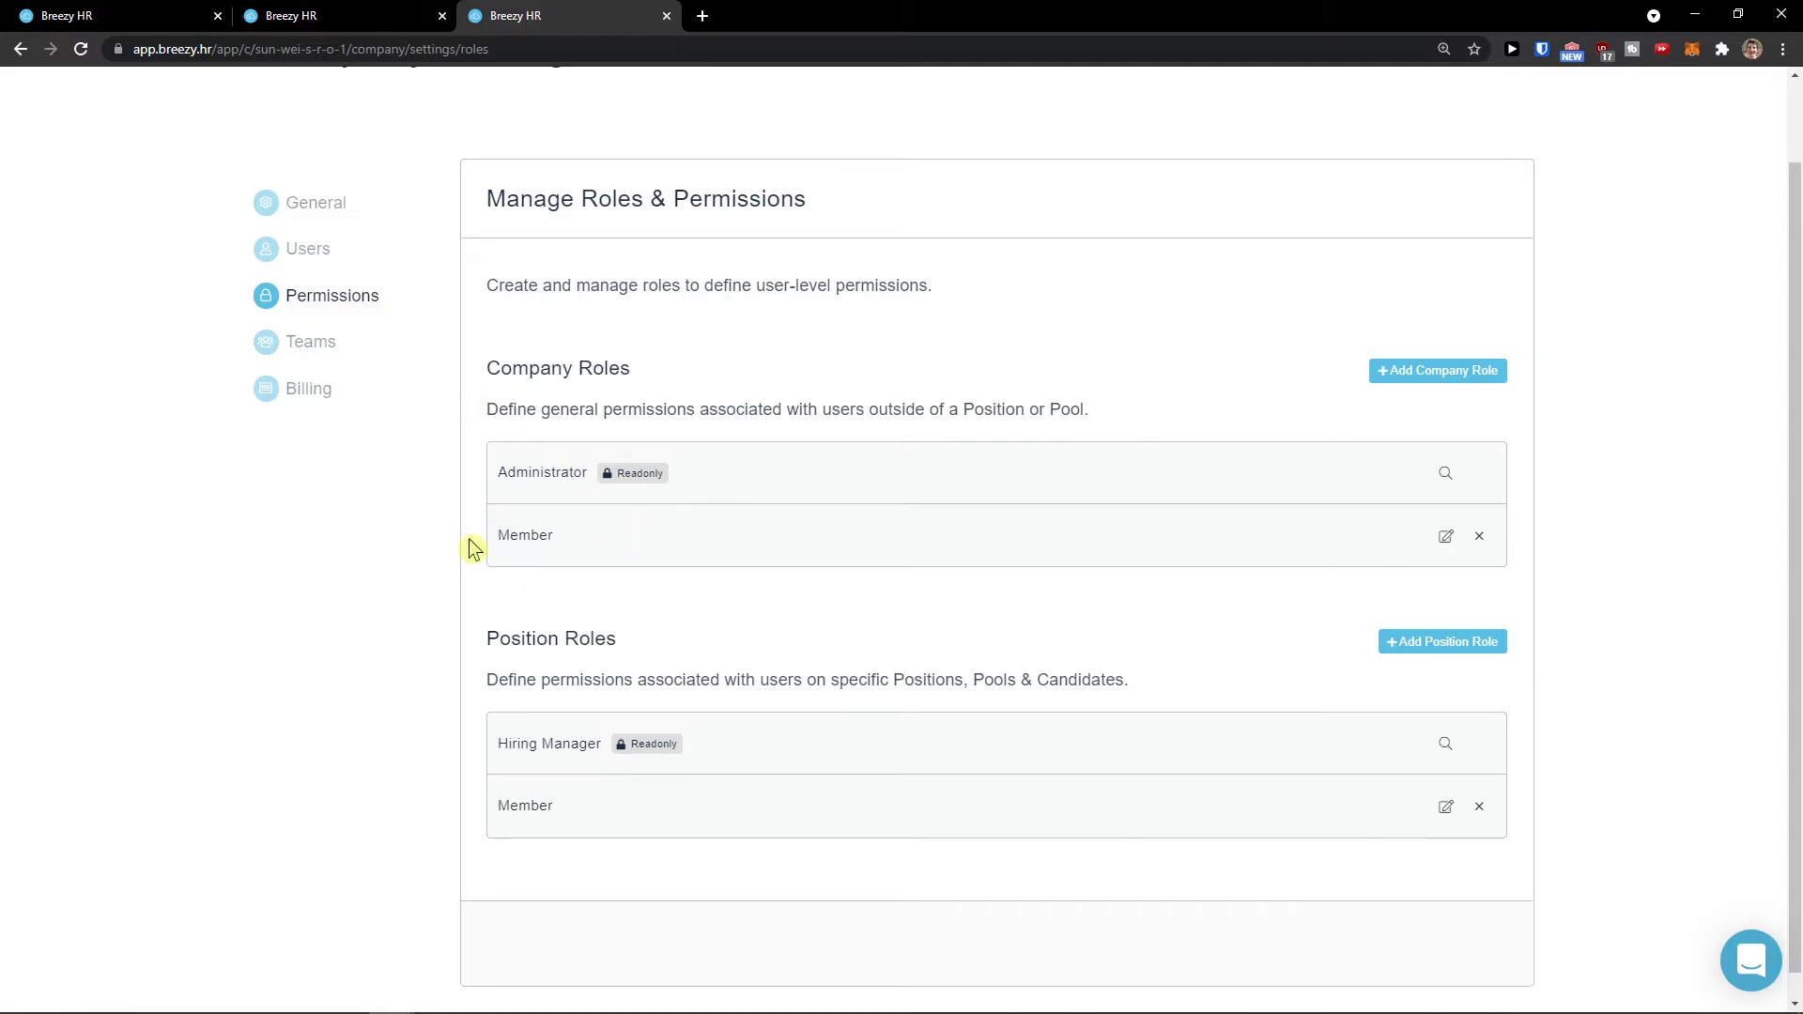
pyautogui.click(336, 346)
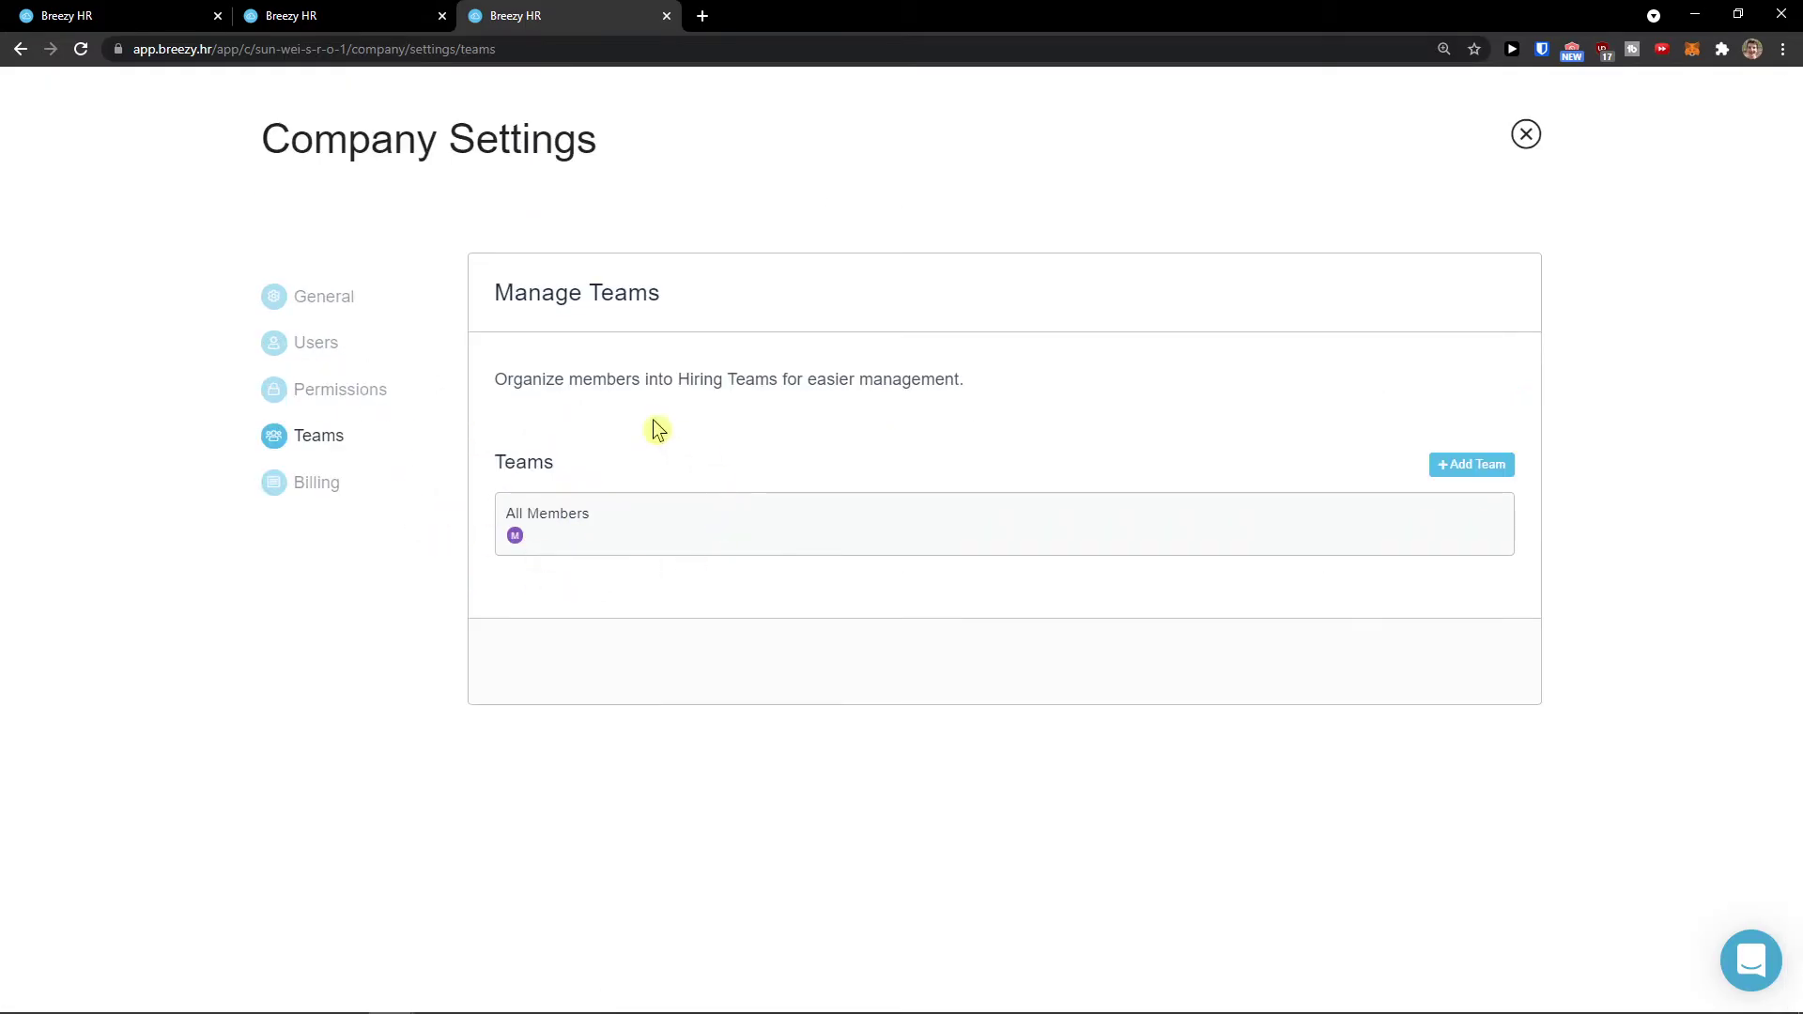
pyautogui.click(341, 501)
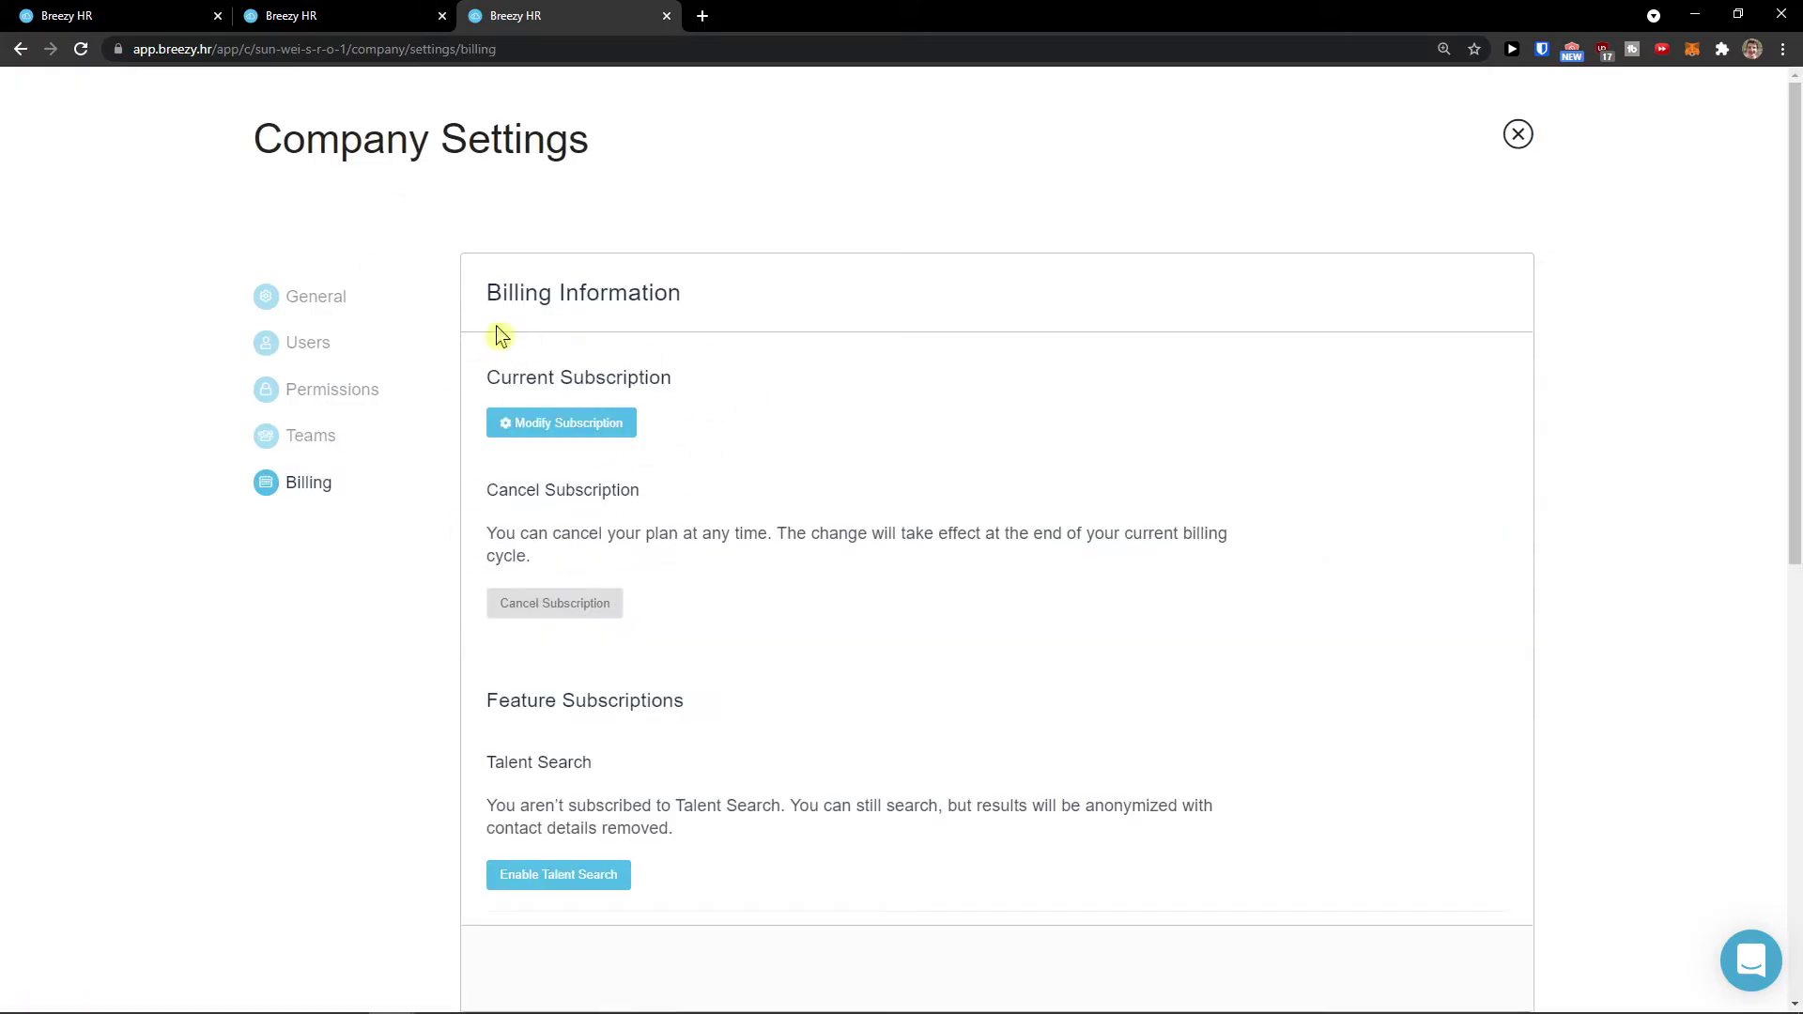
pyautogui.click(318, 14)
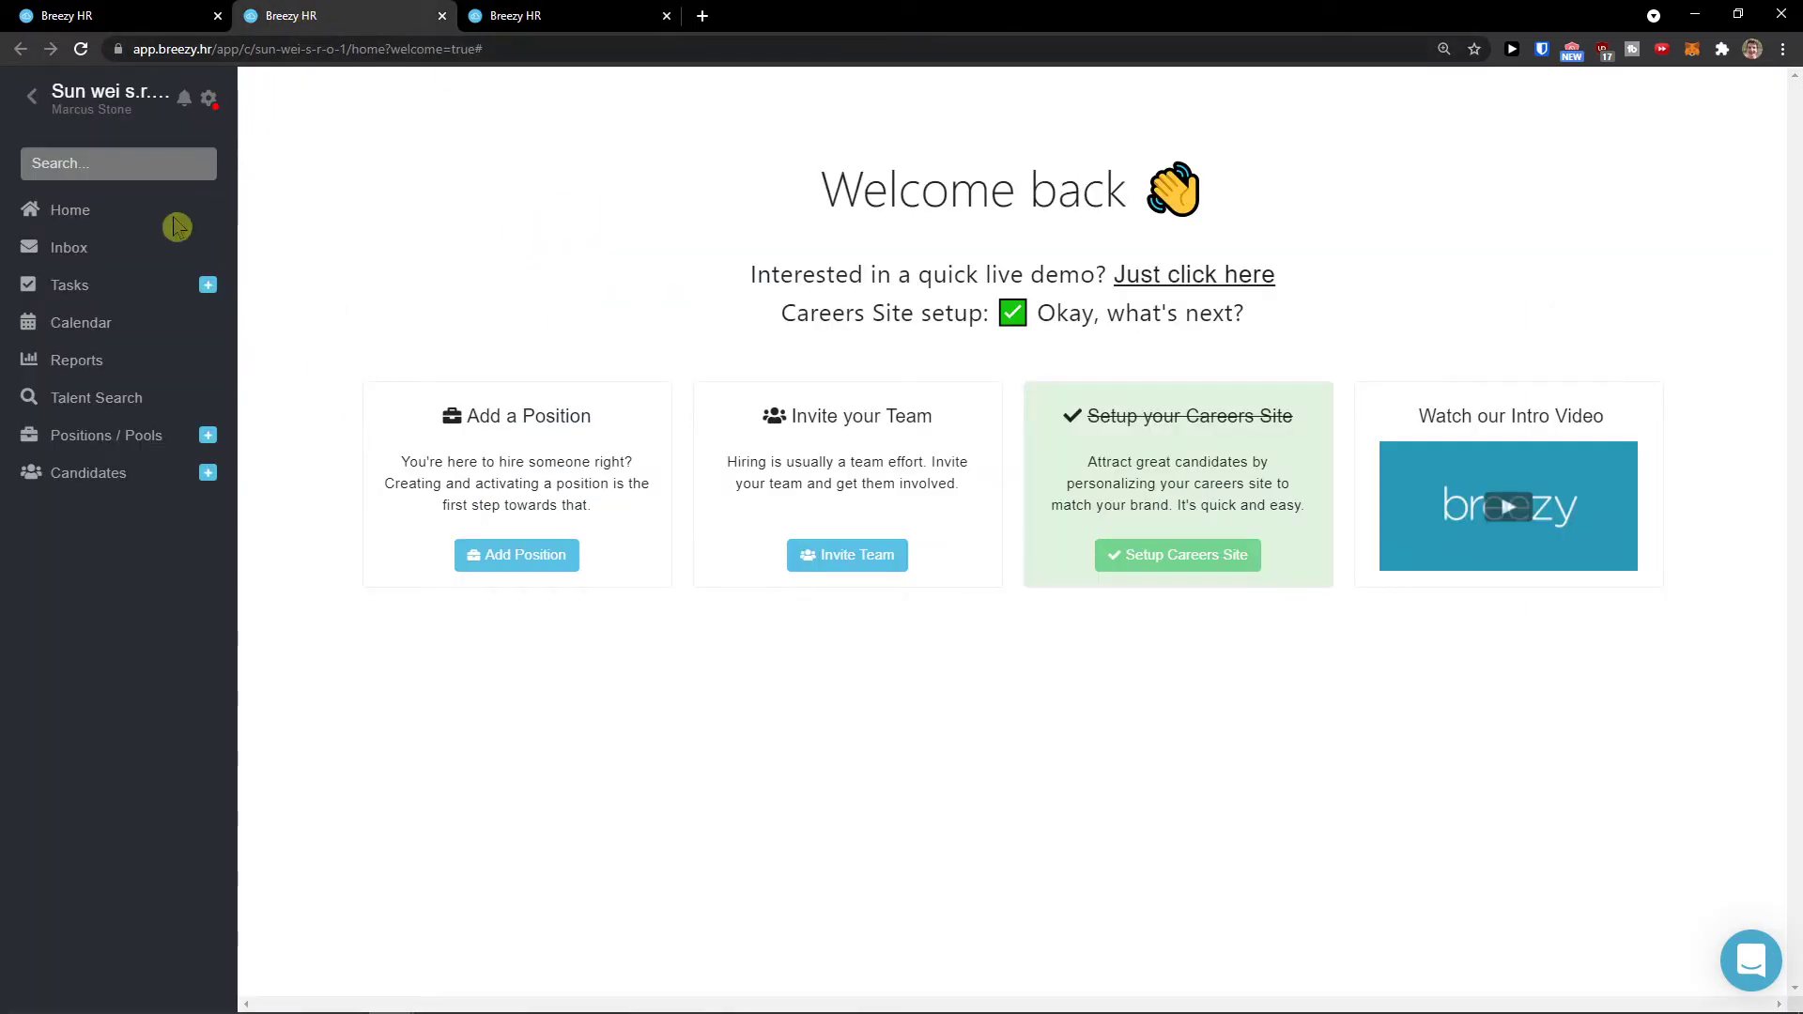
# Step: Go to Home on the second tab and start a new position via Add Position
pyautogui.click(78, 216)
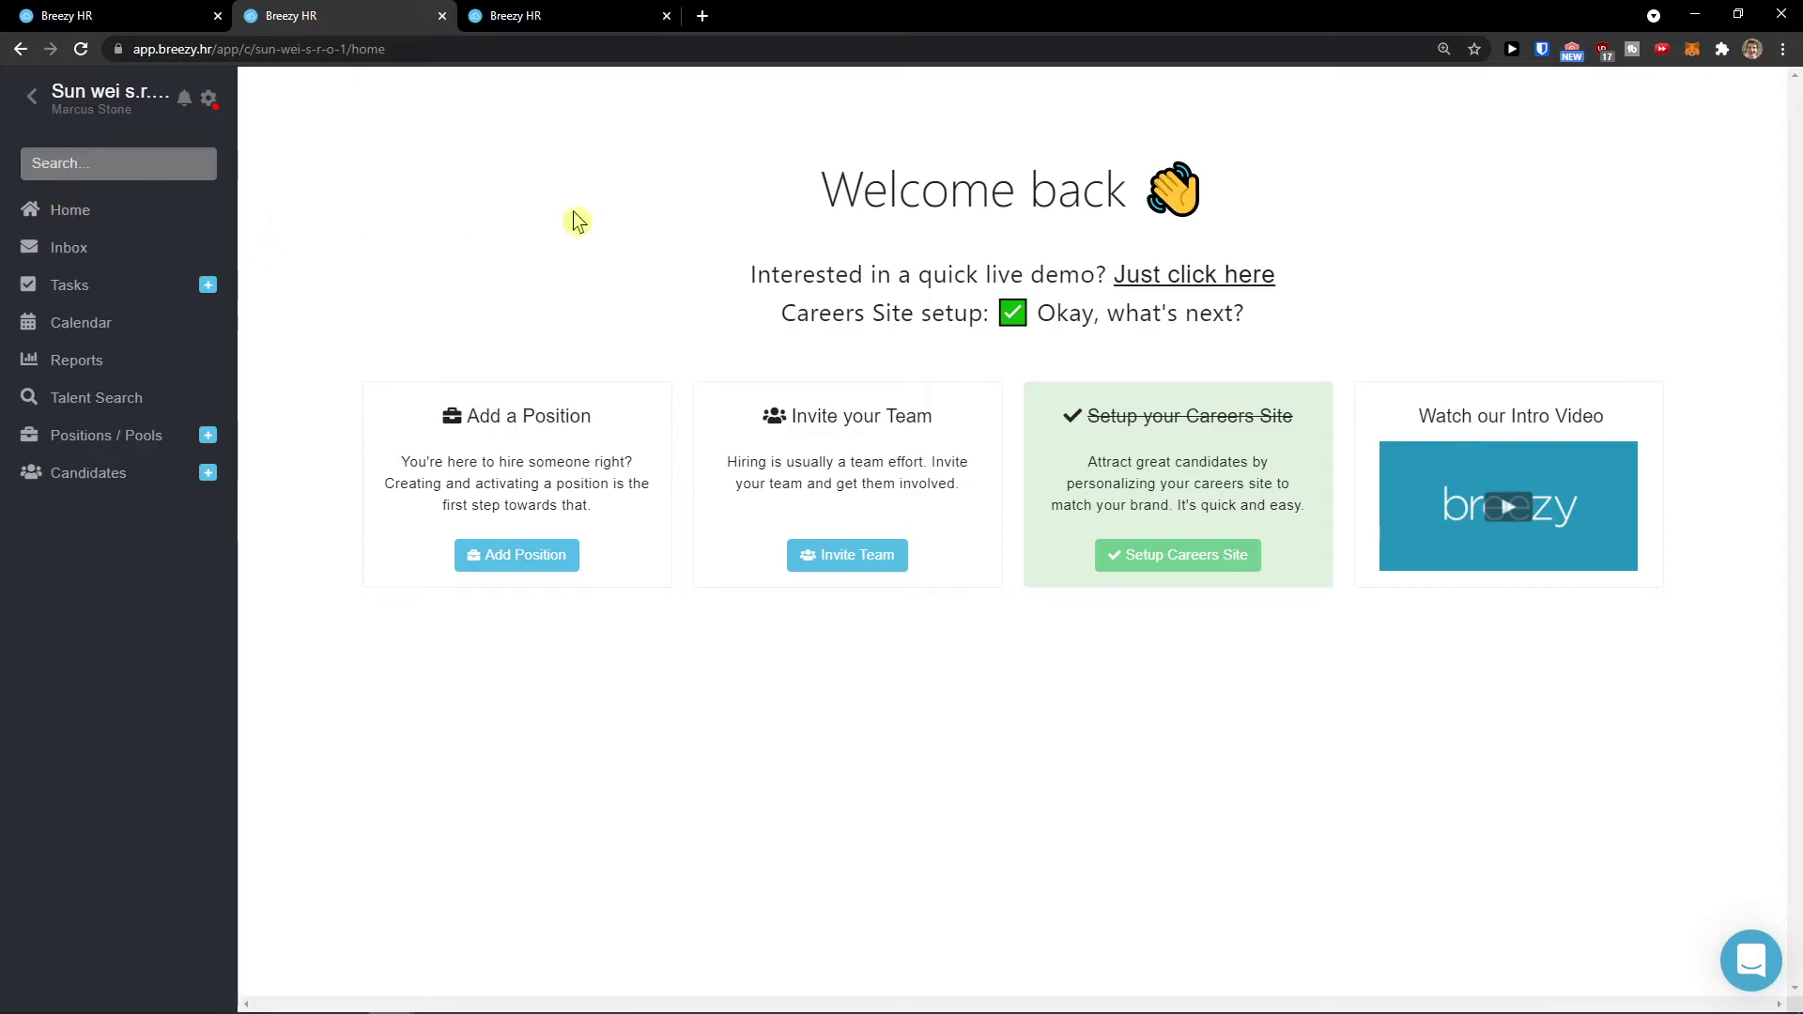
pyautogui.moveTo(752, 275); pyautogui.dragTo(980, 313)
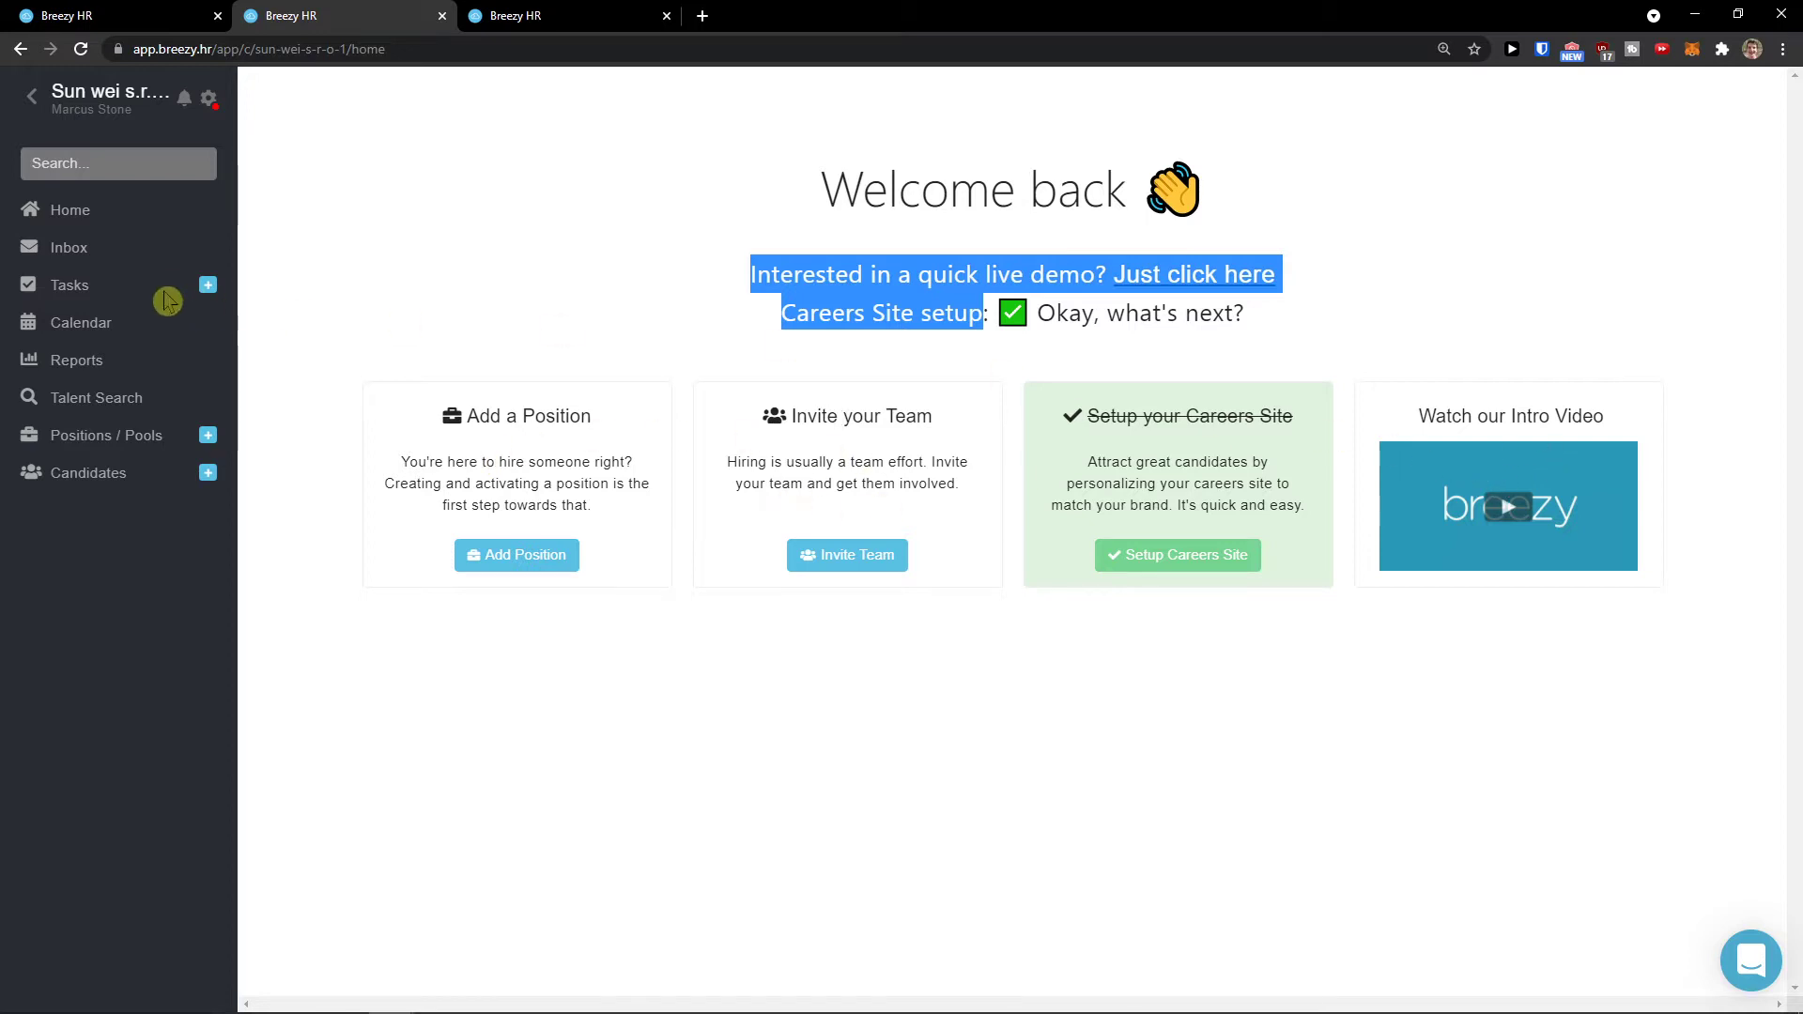
pyautogui.click(488, 559)
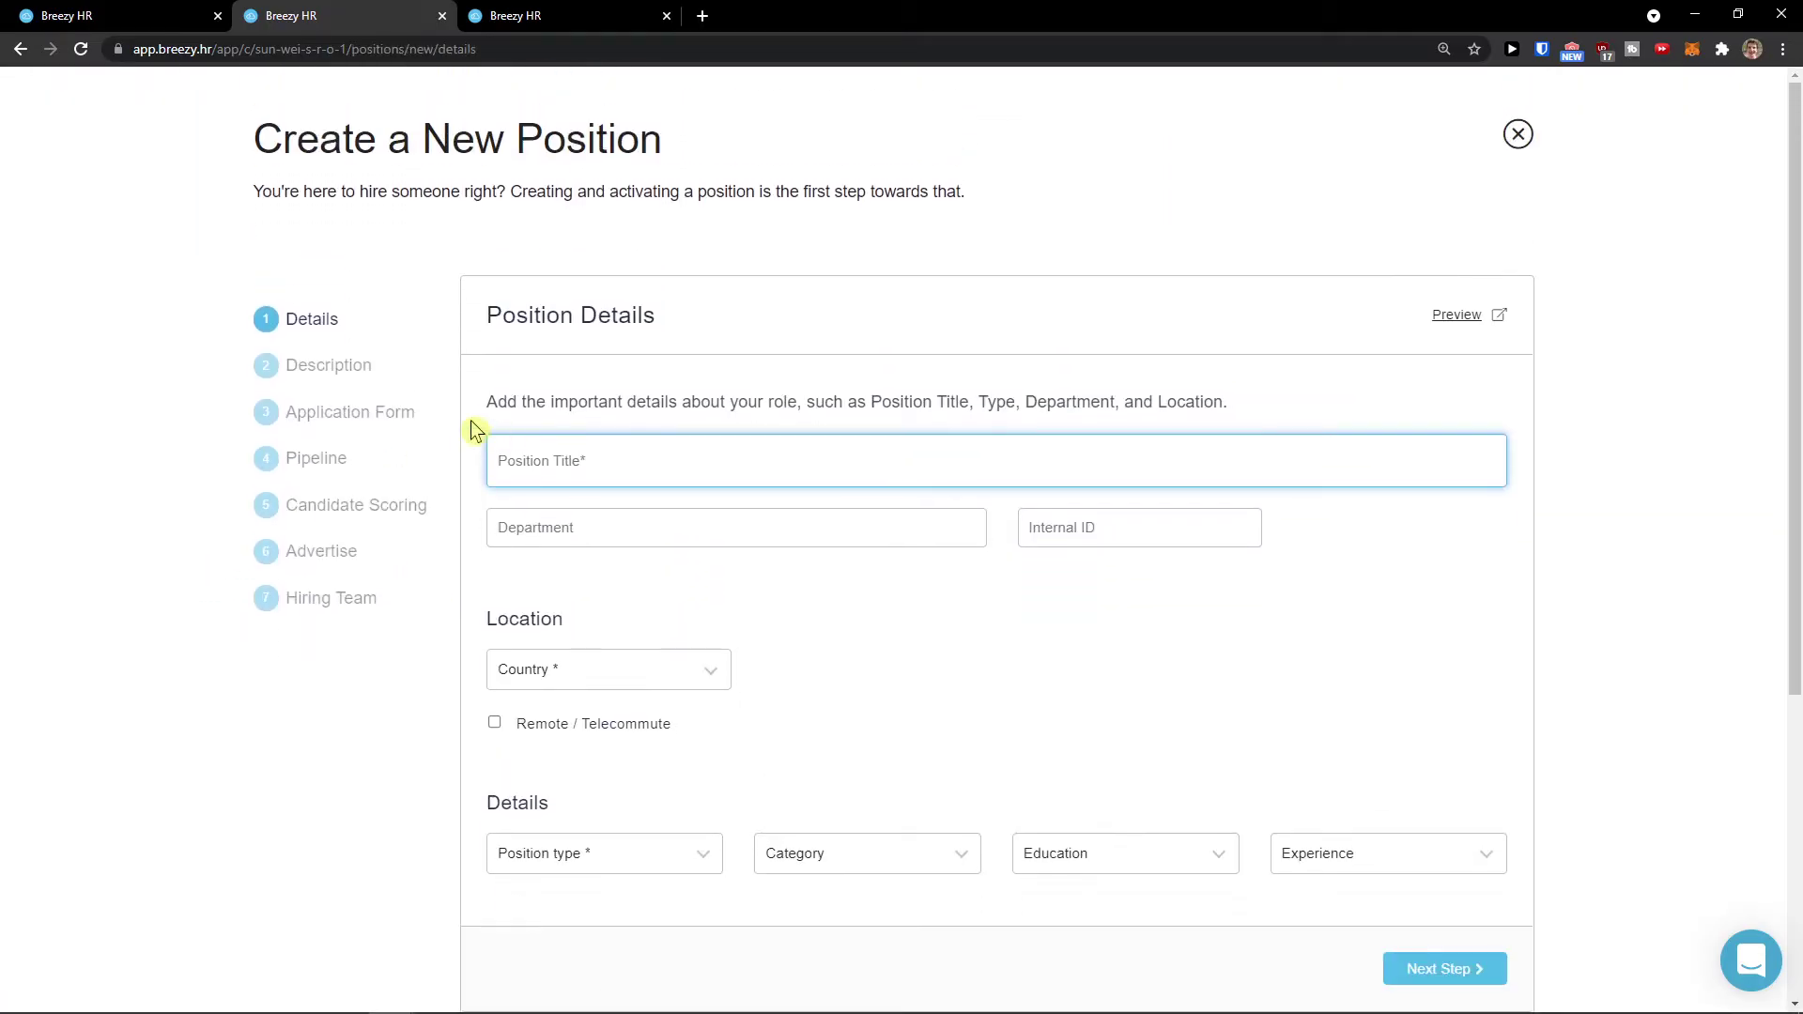
# Step: Enter Designer as the position title and Marketing as the department
pyautogui.moveTo(472, 429); pyautogui.dragTo(573, 407)
pyautogui.click(564, 444)
pyautogui.write('R')
pyautogui.press('BackSpace')
pyautogui.write('Retail Worker')
pyautogui.press('Tab')
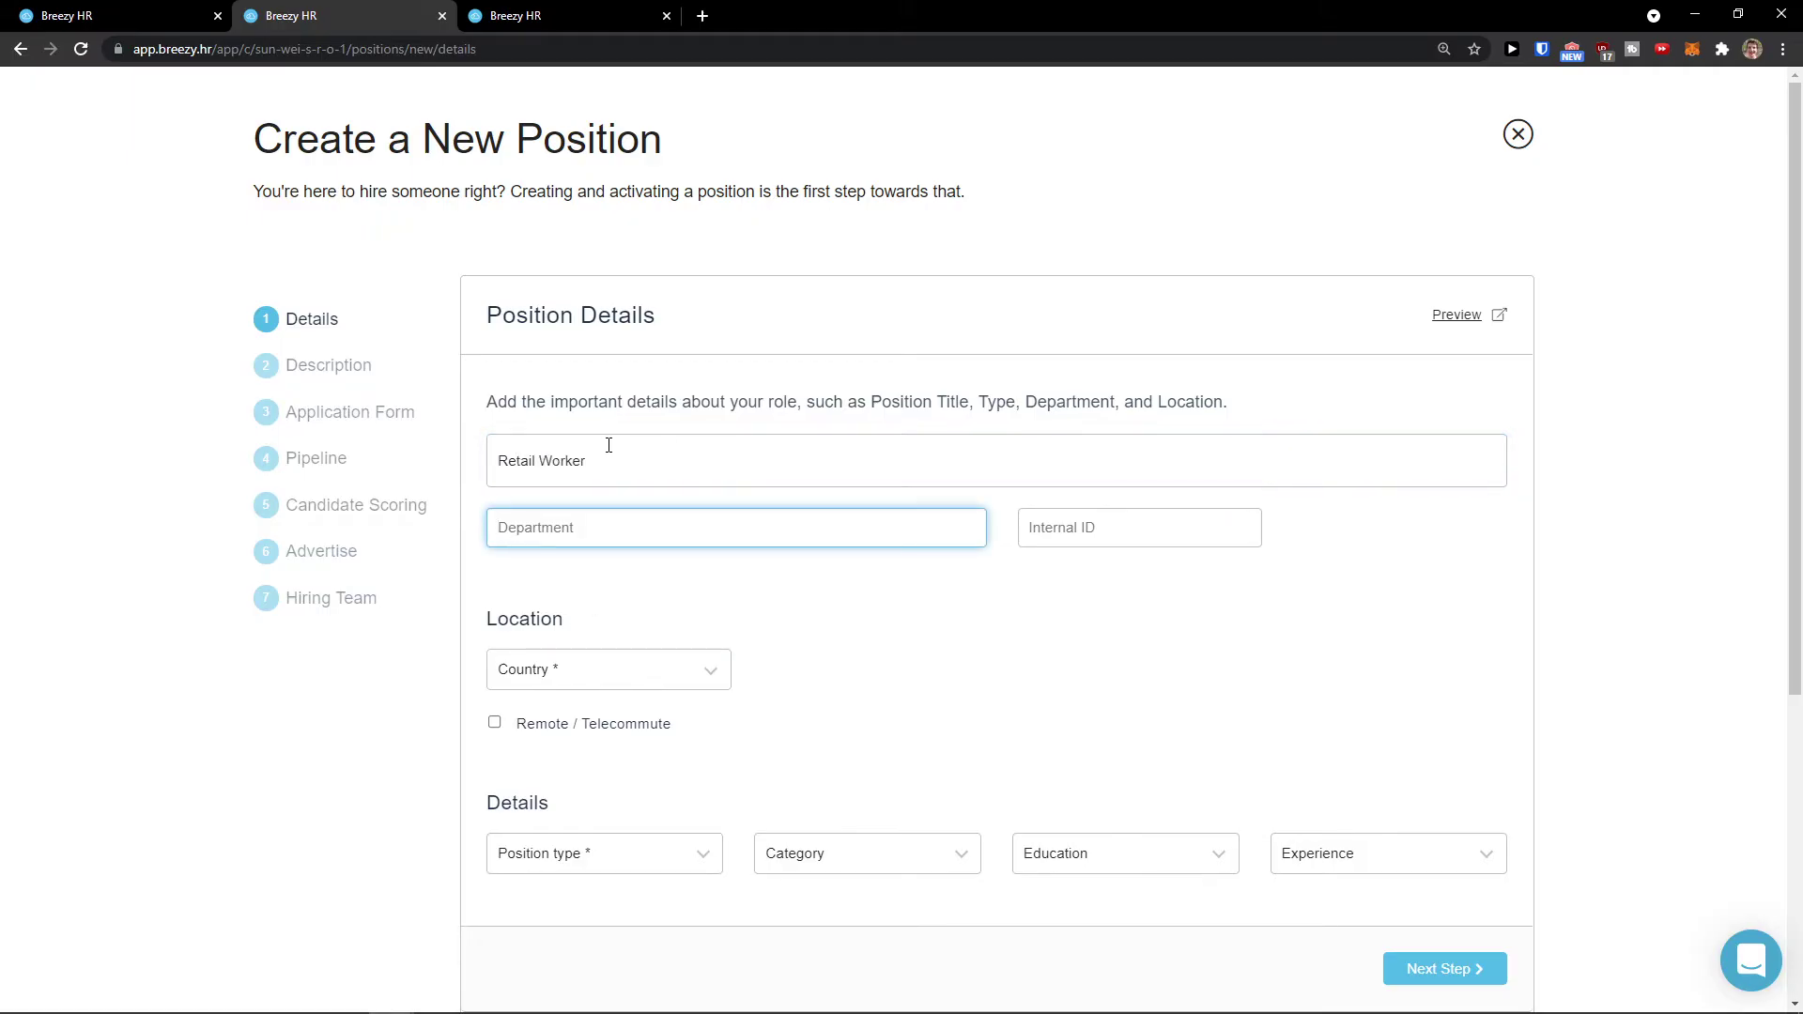
pyautogui.click(608, 445)
pyautogui.hotkey('ctrl', 'a')
pyautogui.write('Desi')
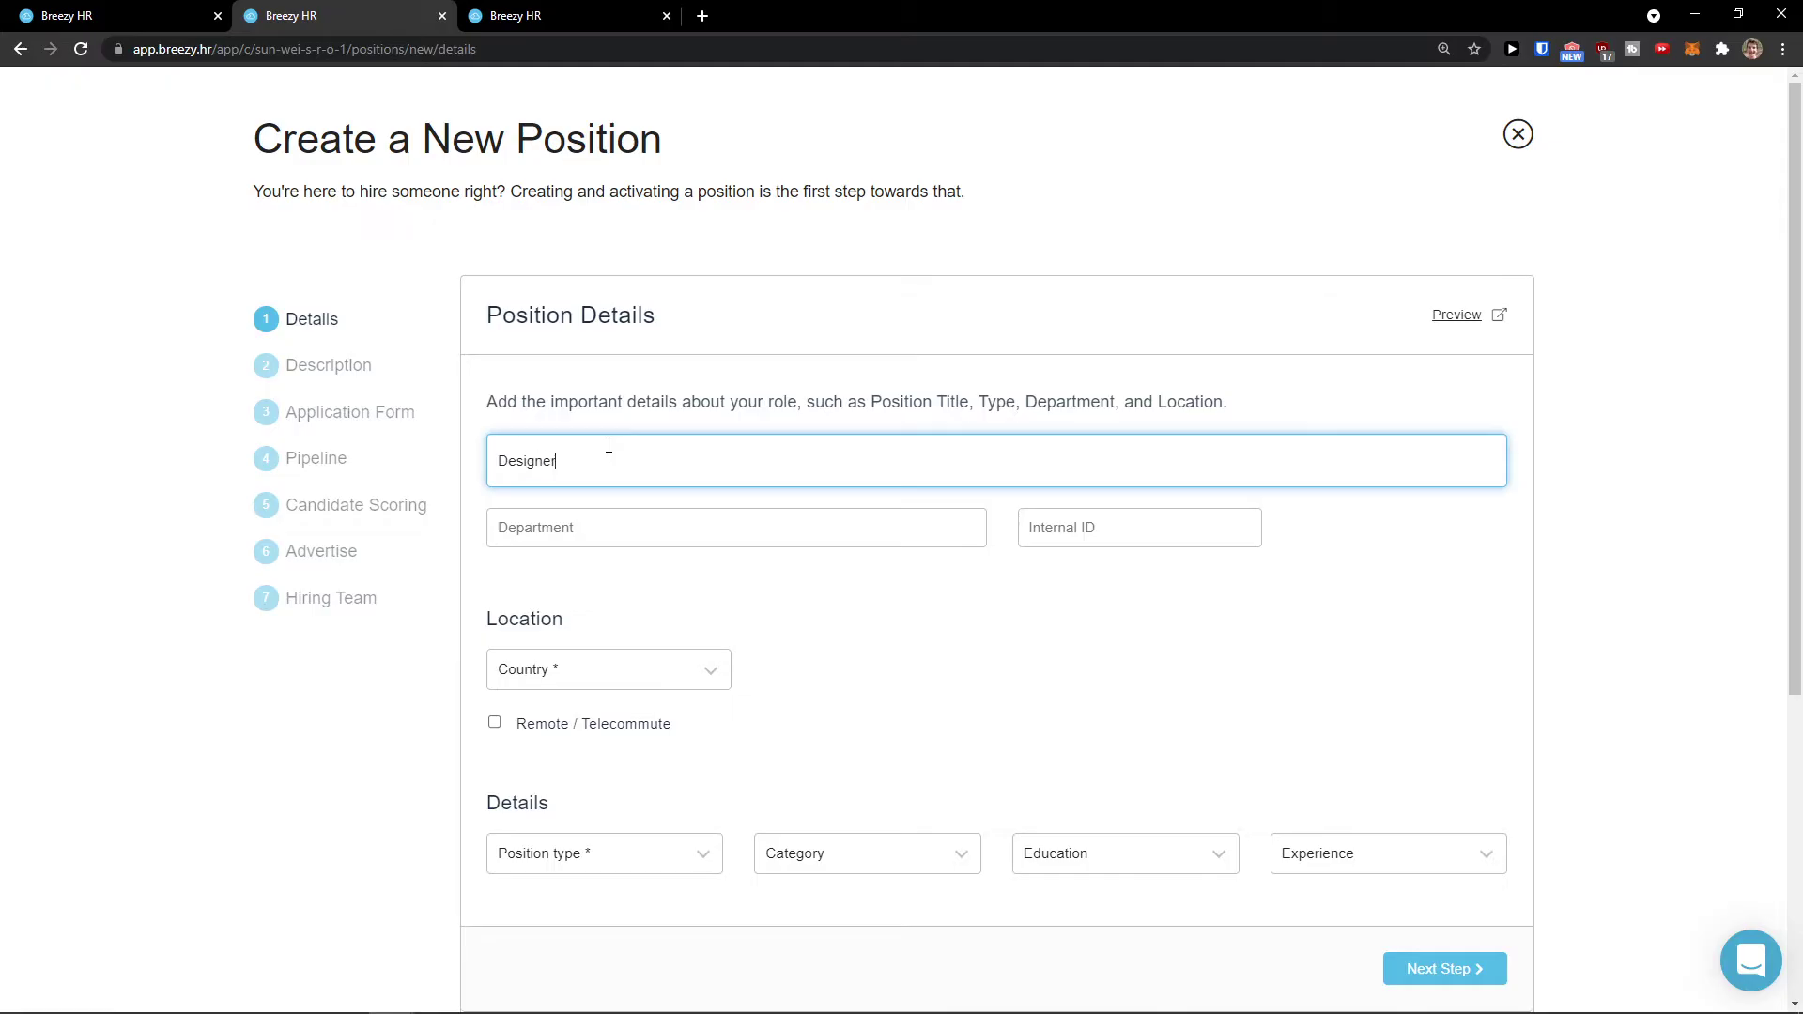
pyautogui.press('Tab')
pyautogui.write('M')
pyautogui.press('Tab')
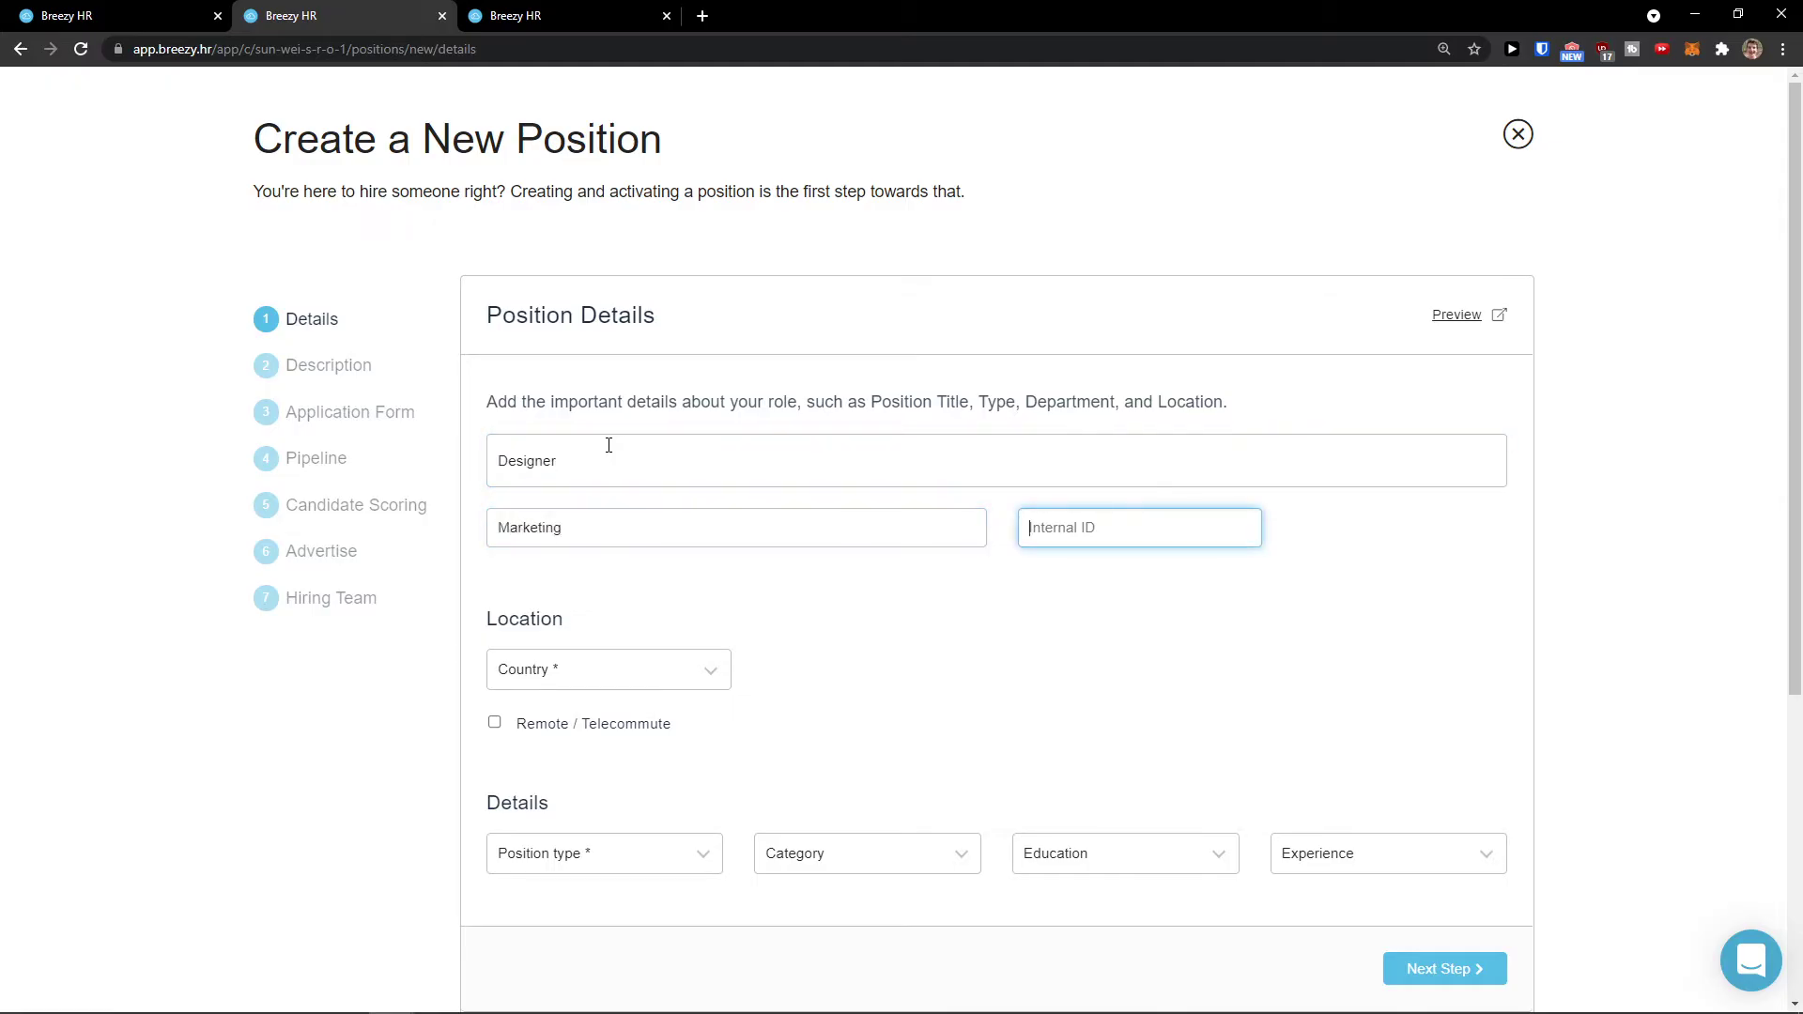
# Step: Set the location country to Slovakia and the city to Nitra
pyautogui.scroll(-1, 635, 539)
pyautogui.click(637, 567)
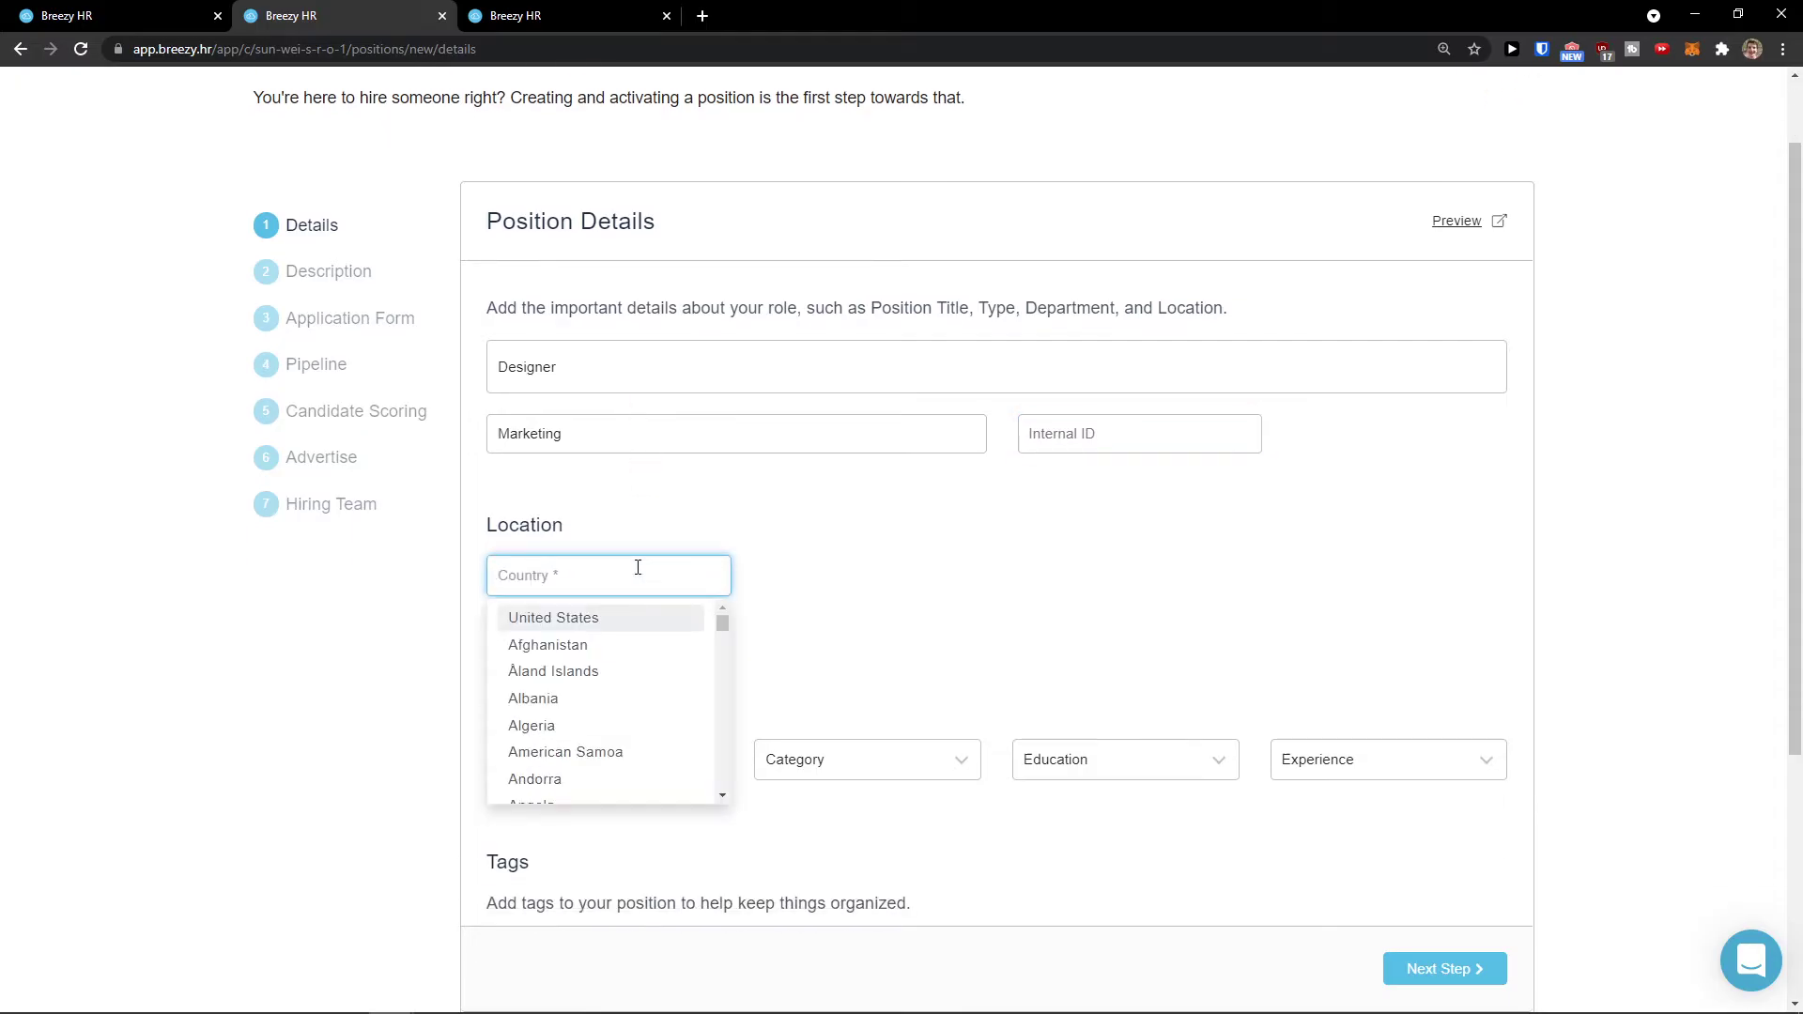
pyautogui.click(632, 625)
pyautogui.click(692, 572)
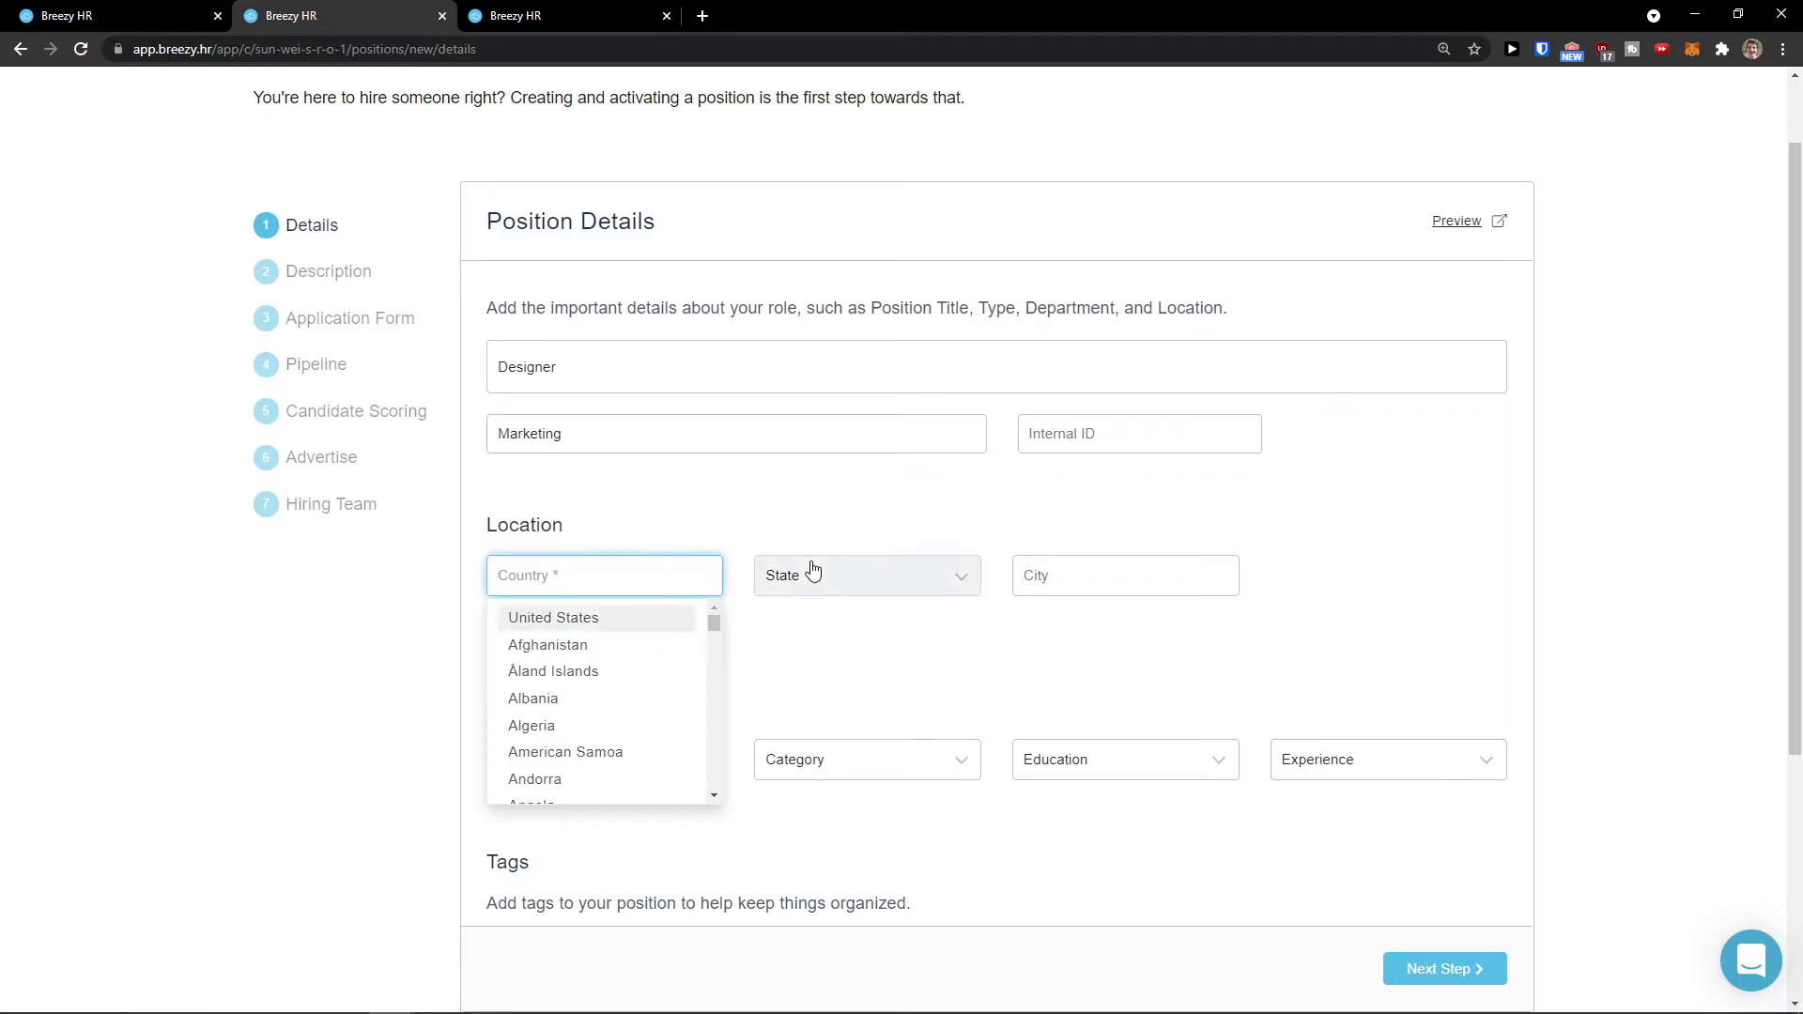
pyautogui.click(814, 572)
pyautogui.click(877, 656)
pyautogui.click(611, 579)
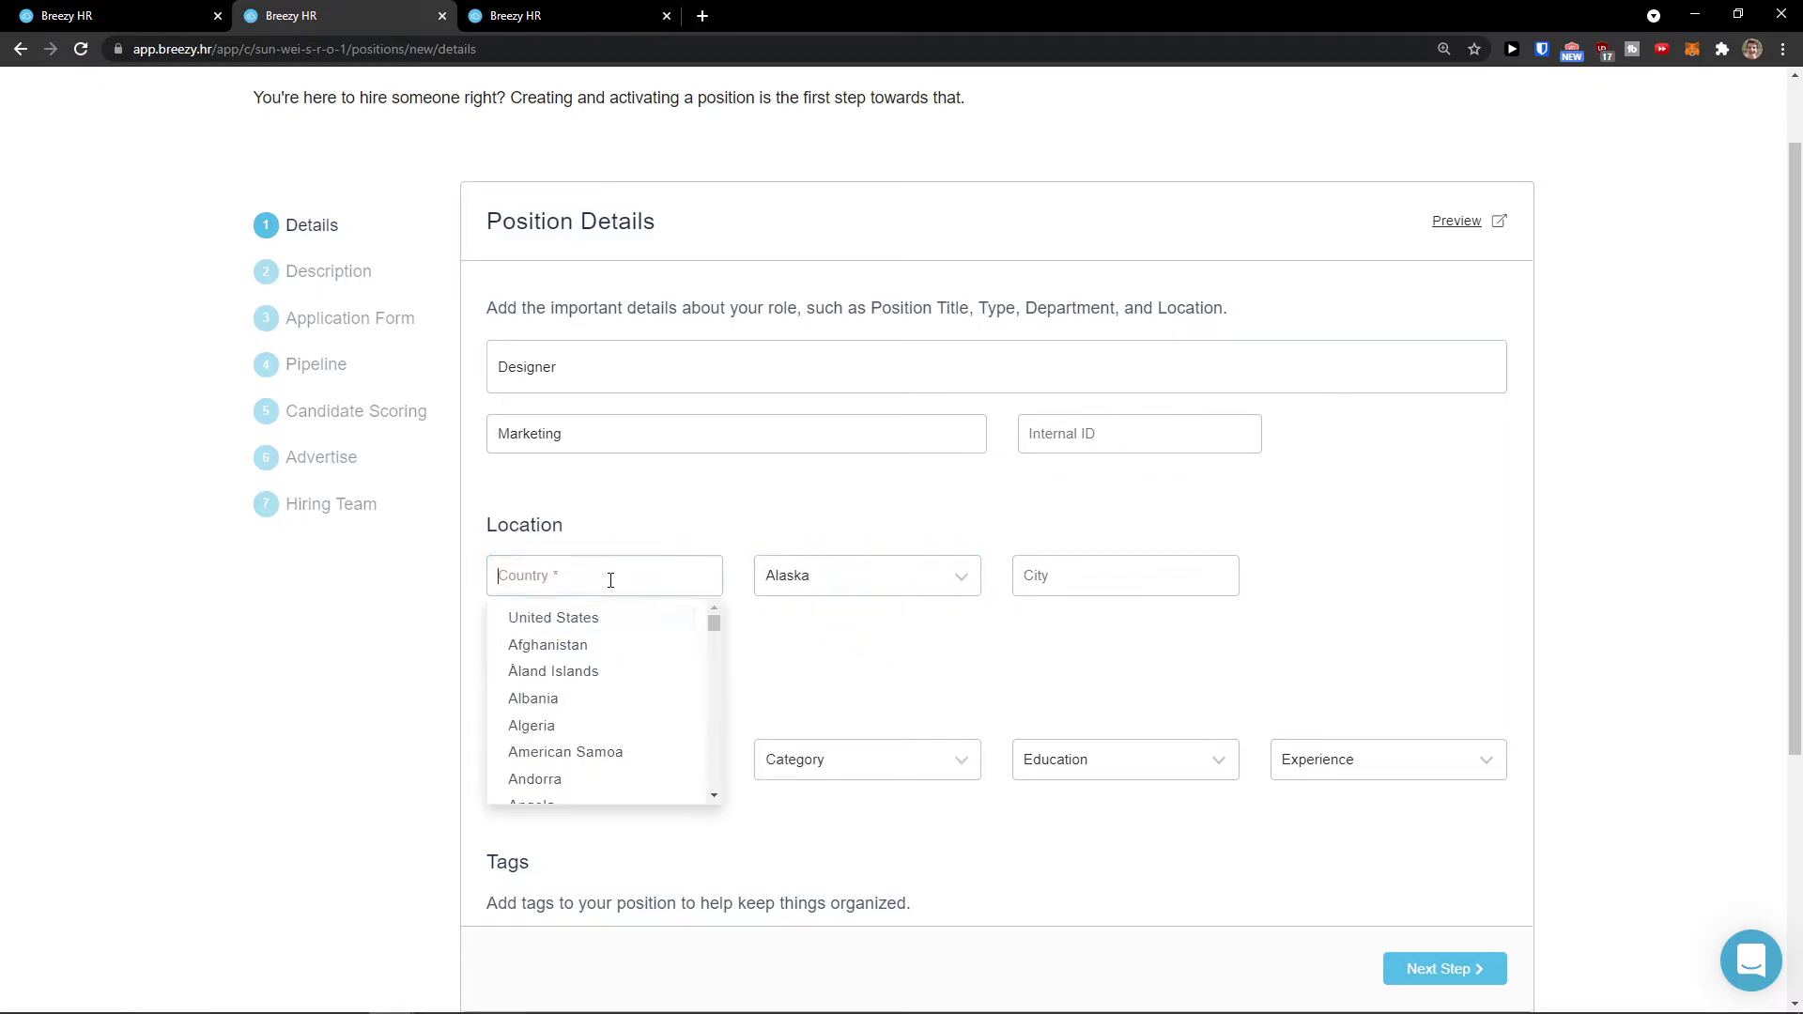
pyautogui.write('slov')
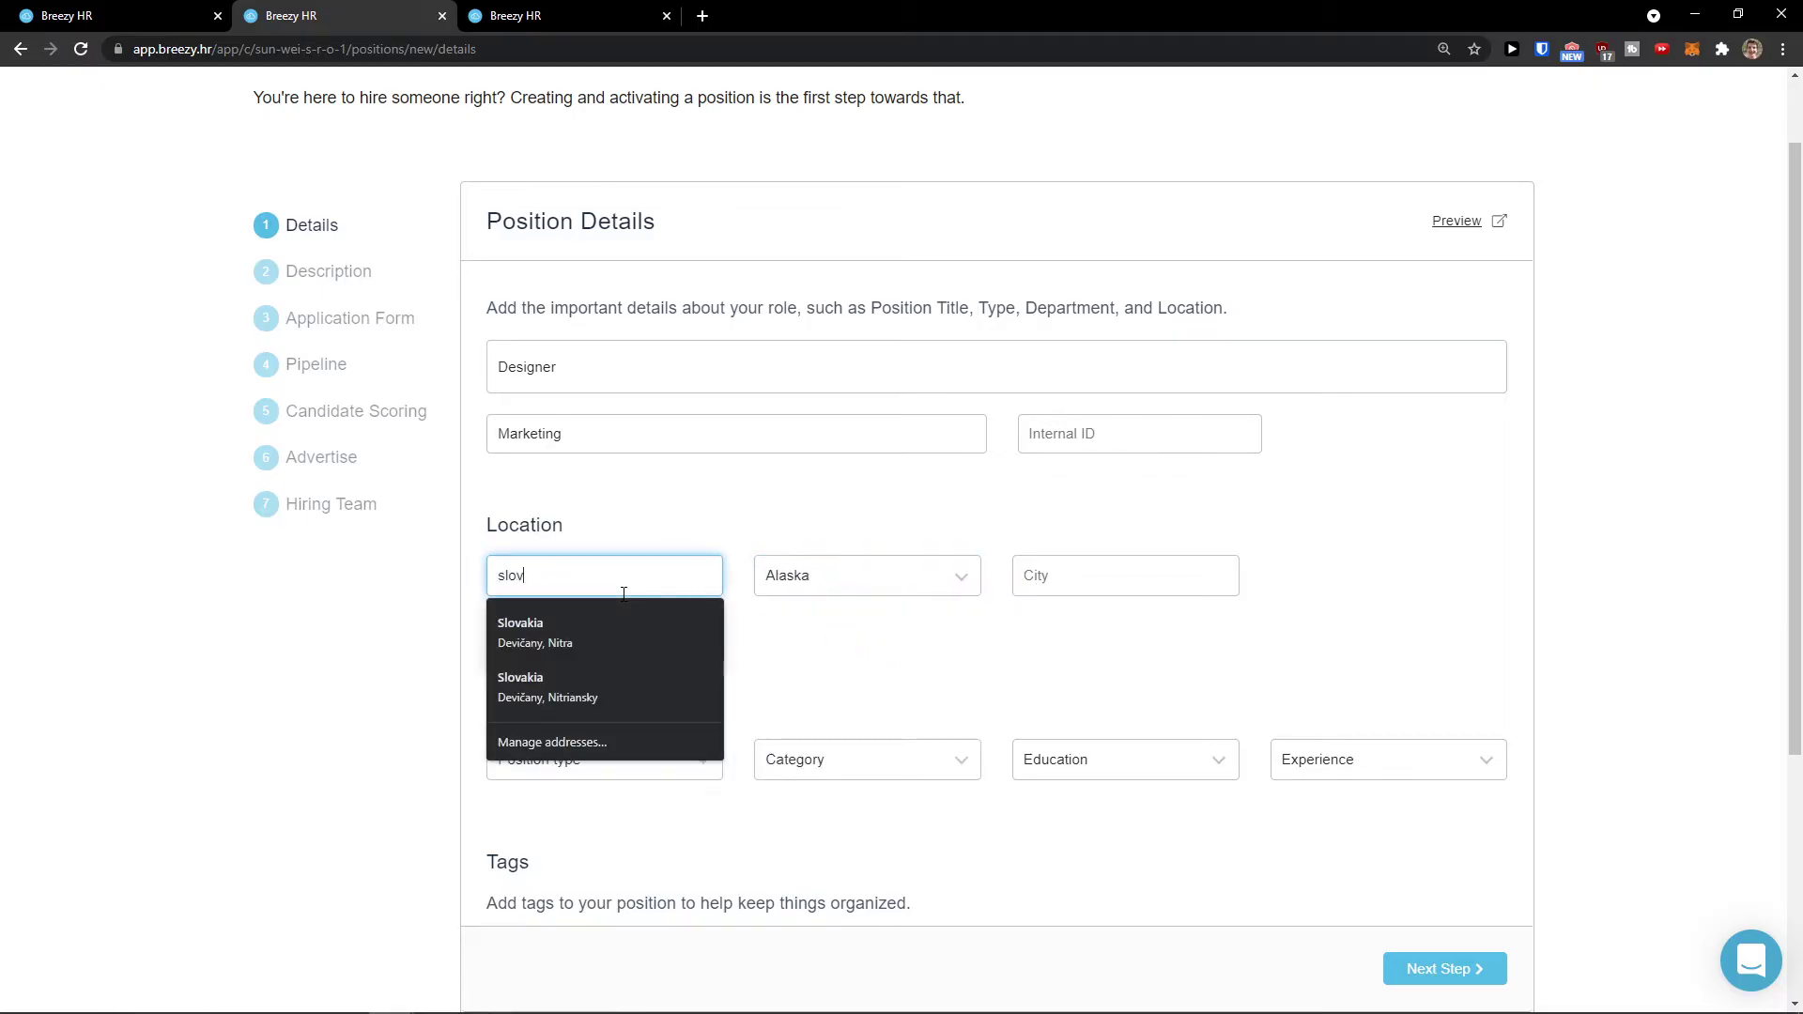
pyautogui.write('a')
pyautogui.click(465, 583)
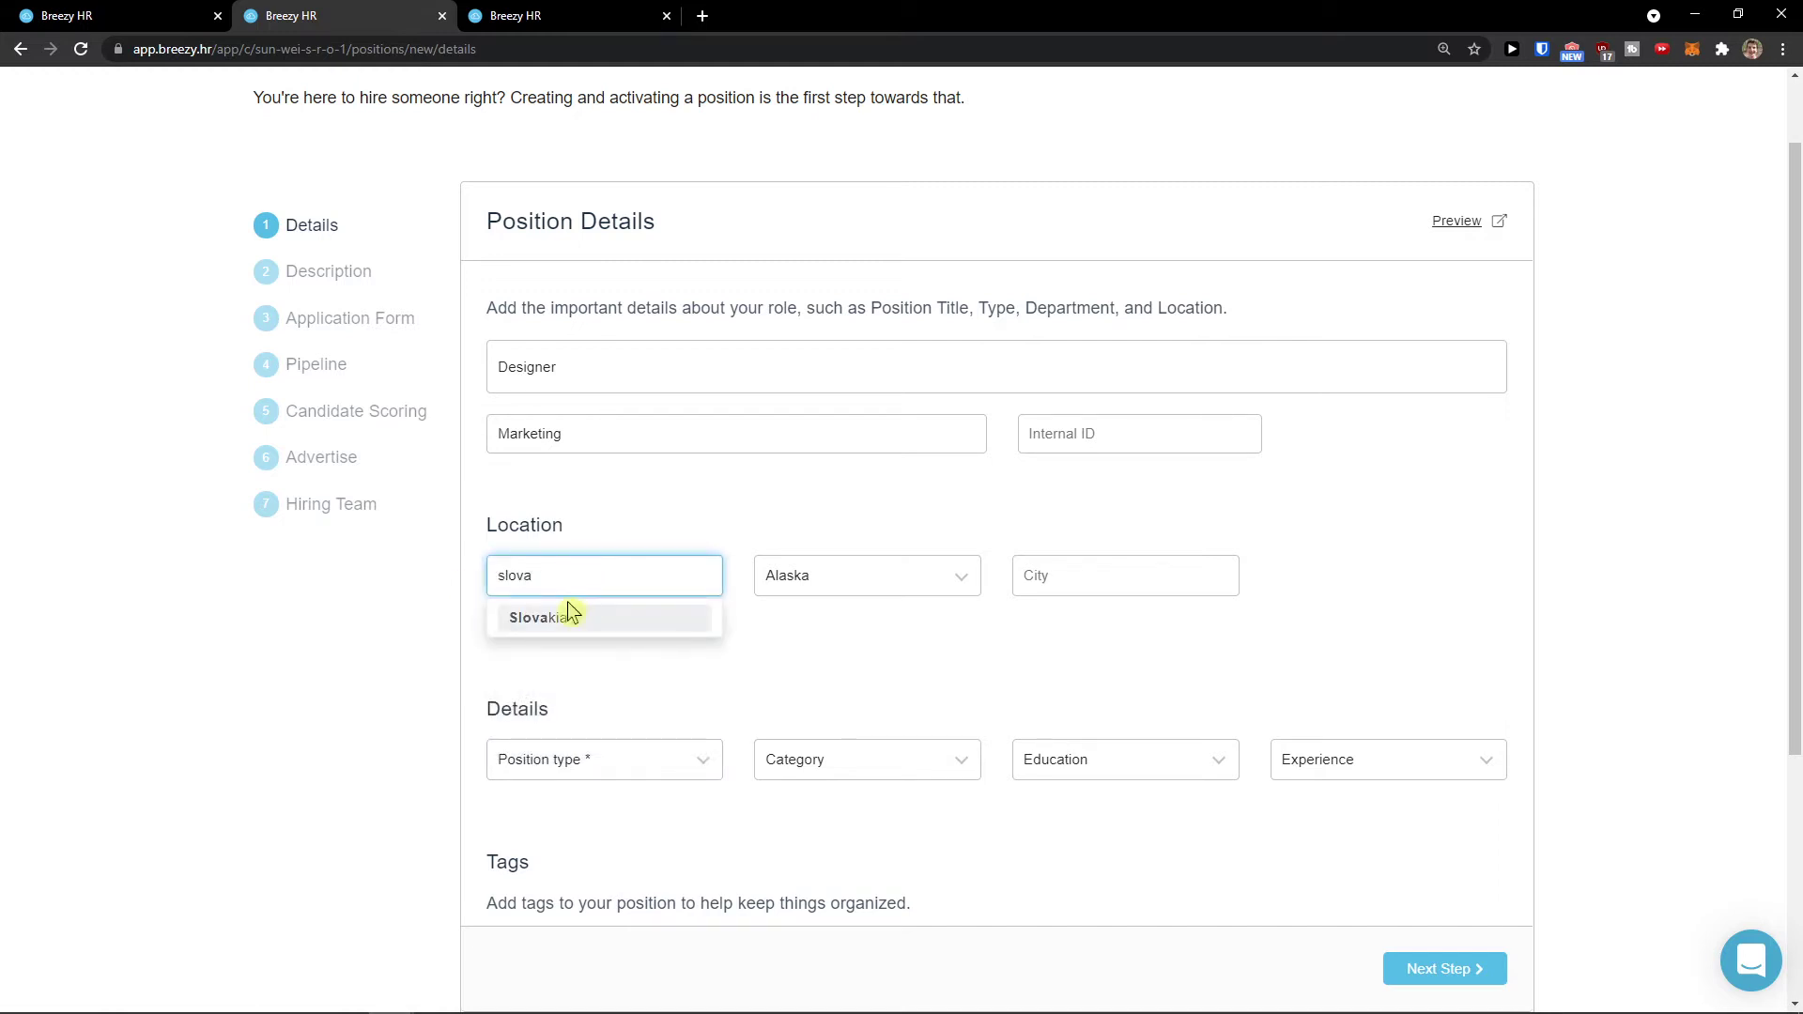
pyautogui.click(570, 616)
pyautogui.click(818, 580)
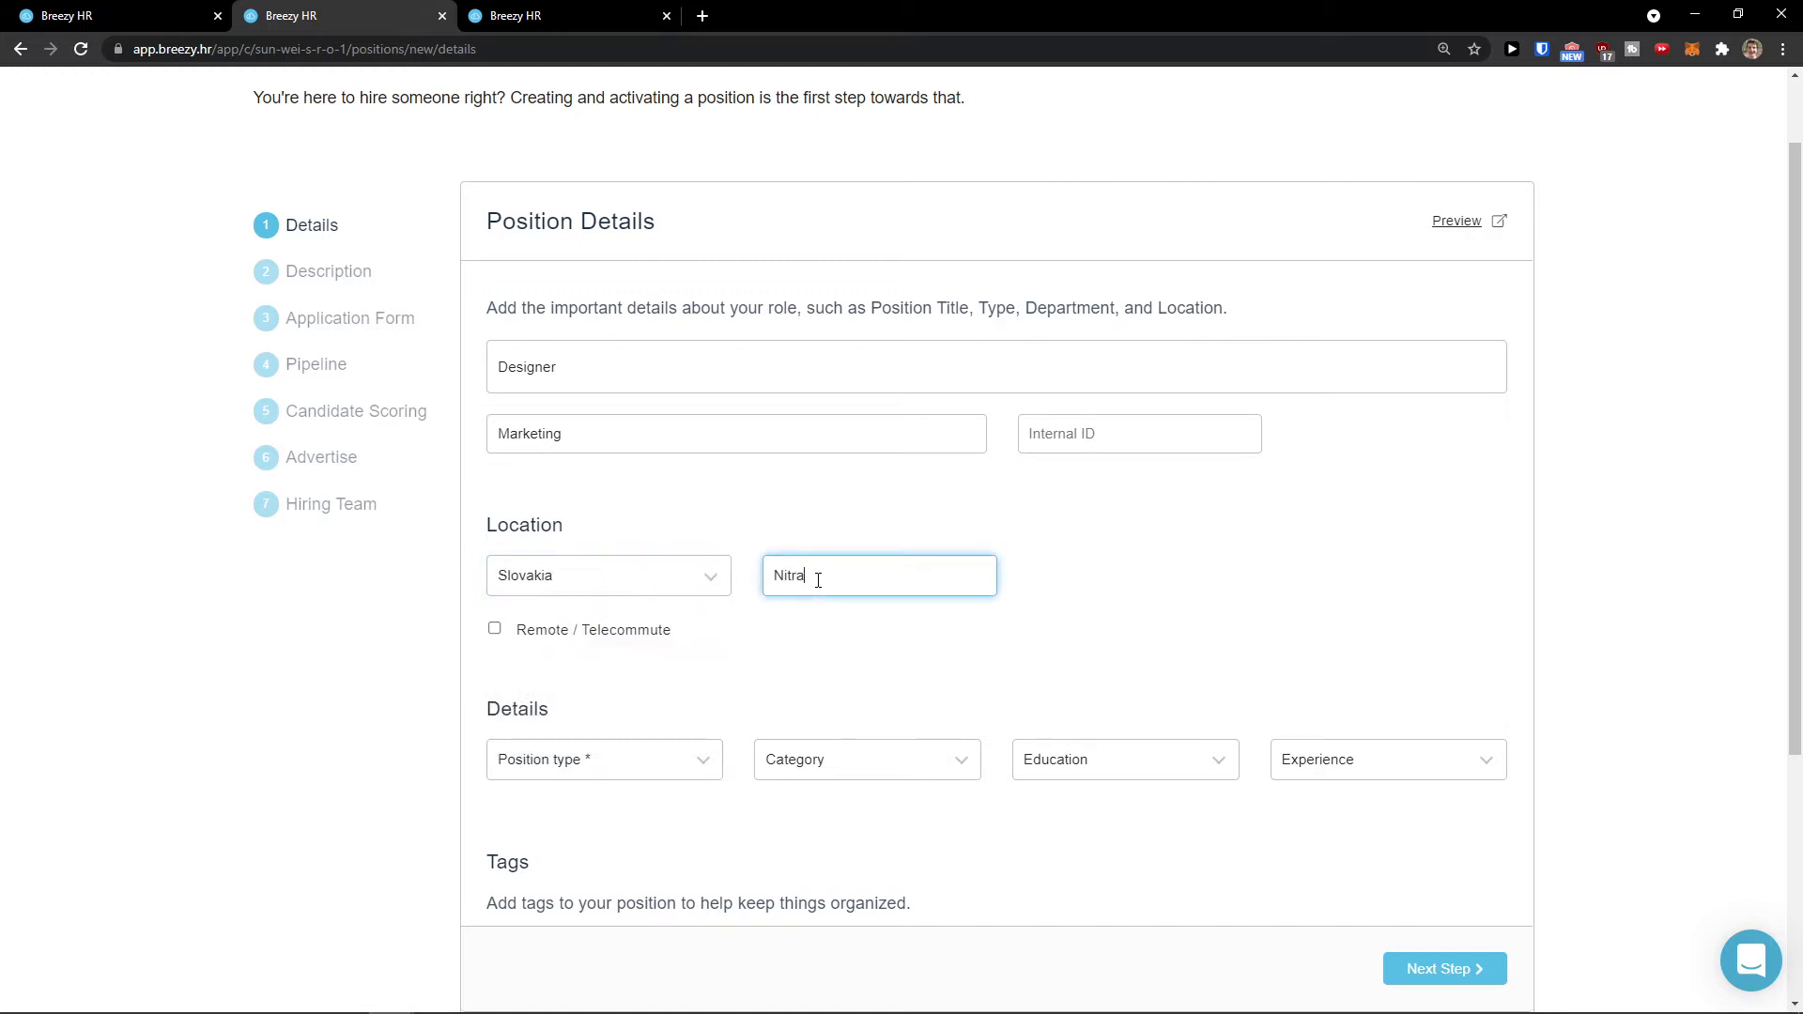
pyautogui.scroll(-2, 747, 582)
pyautogui.click(519, 451)
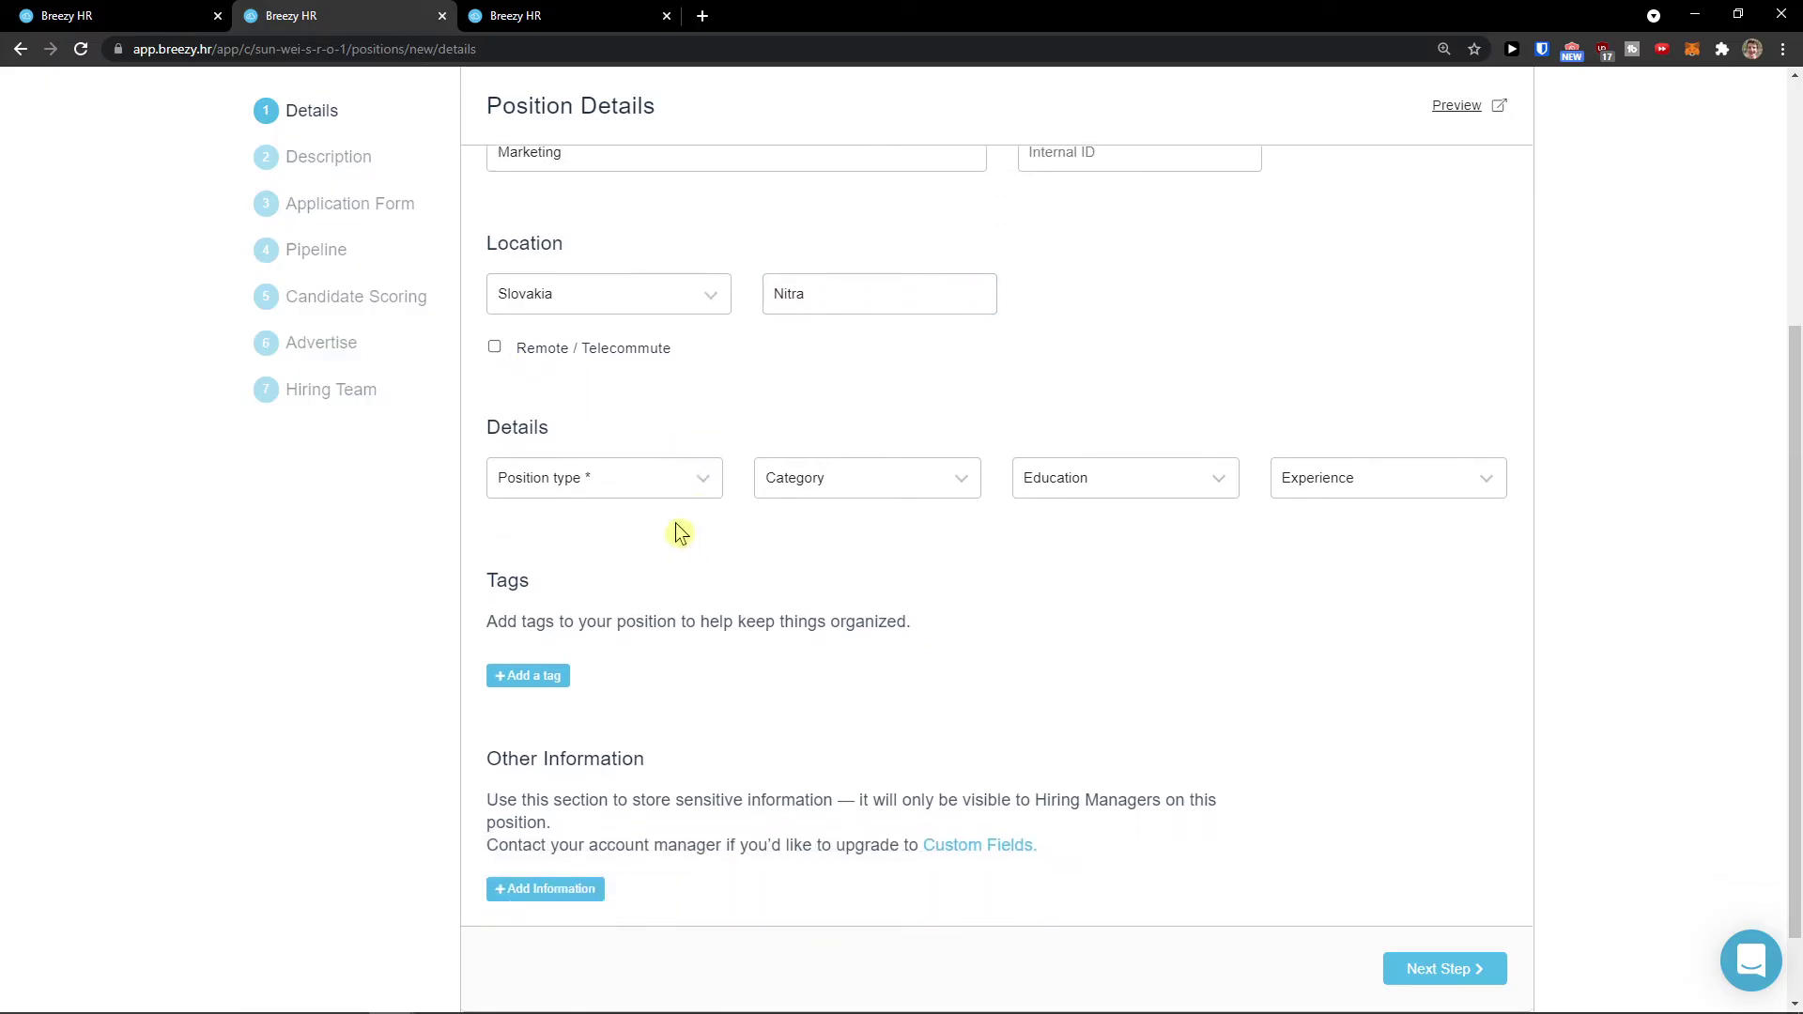
pyautogui.click(642, 487)
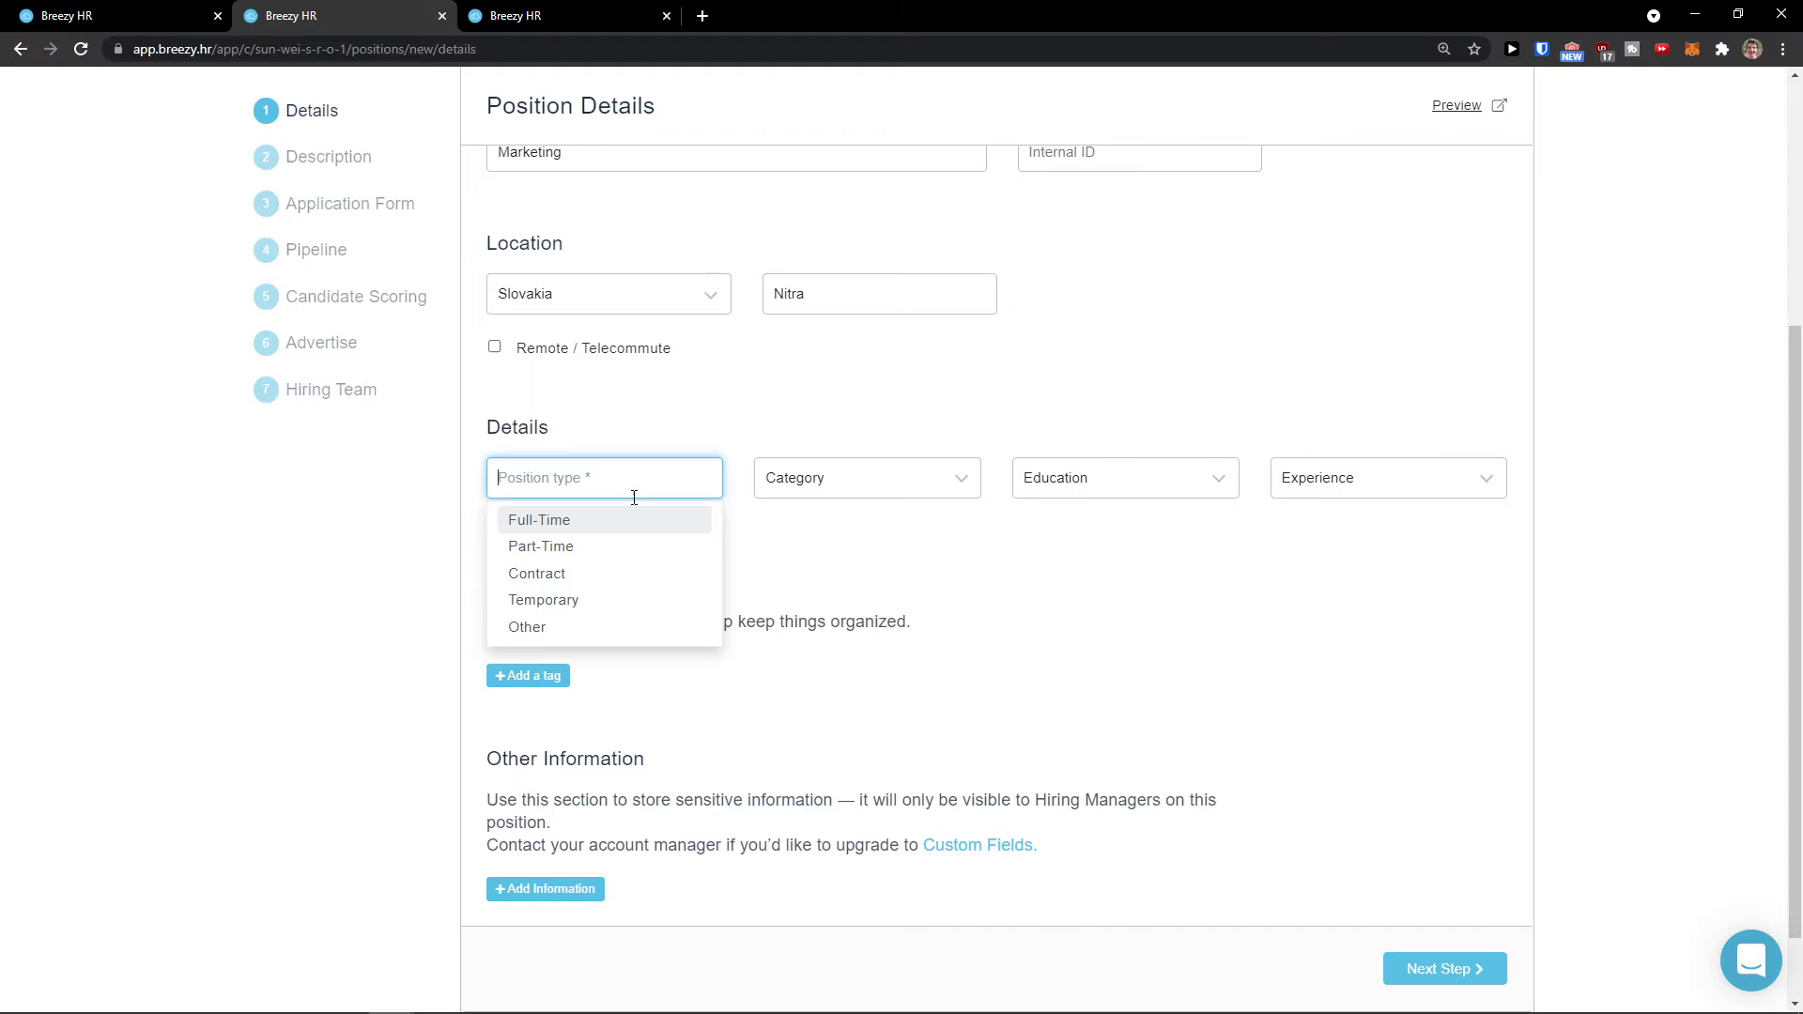
# Step: Zoom to 150% and set position type Full-Time and category Design
pyautogui.hotkey('ctrl', '+')
pyautogui.hotkey('ctrl', '+')
pyautogui.hotkey('ctrl', '+')
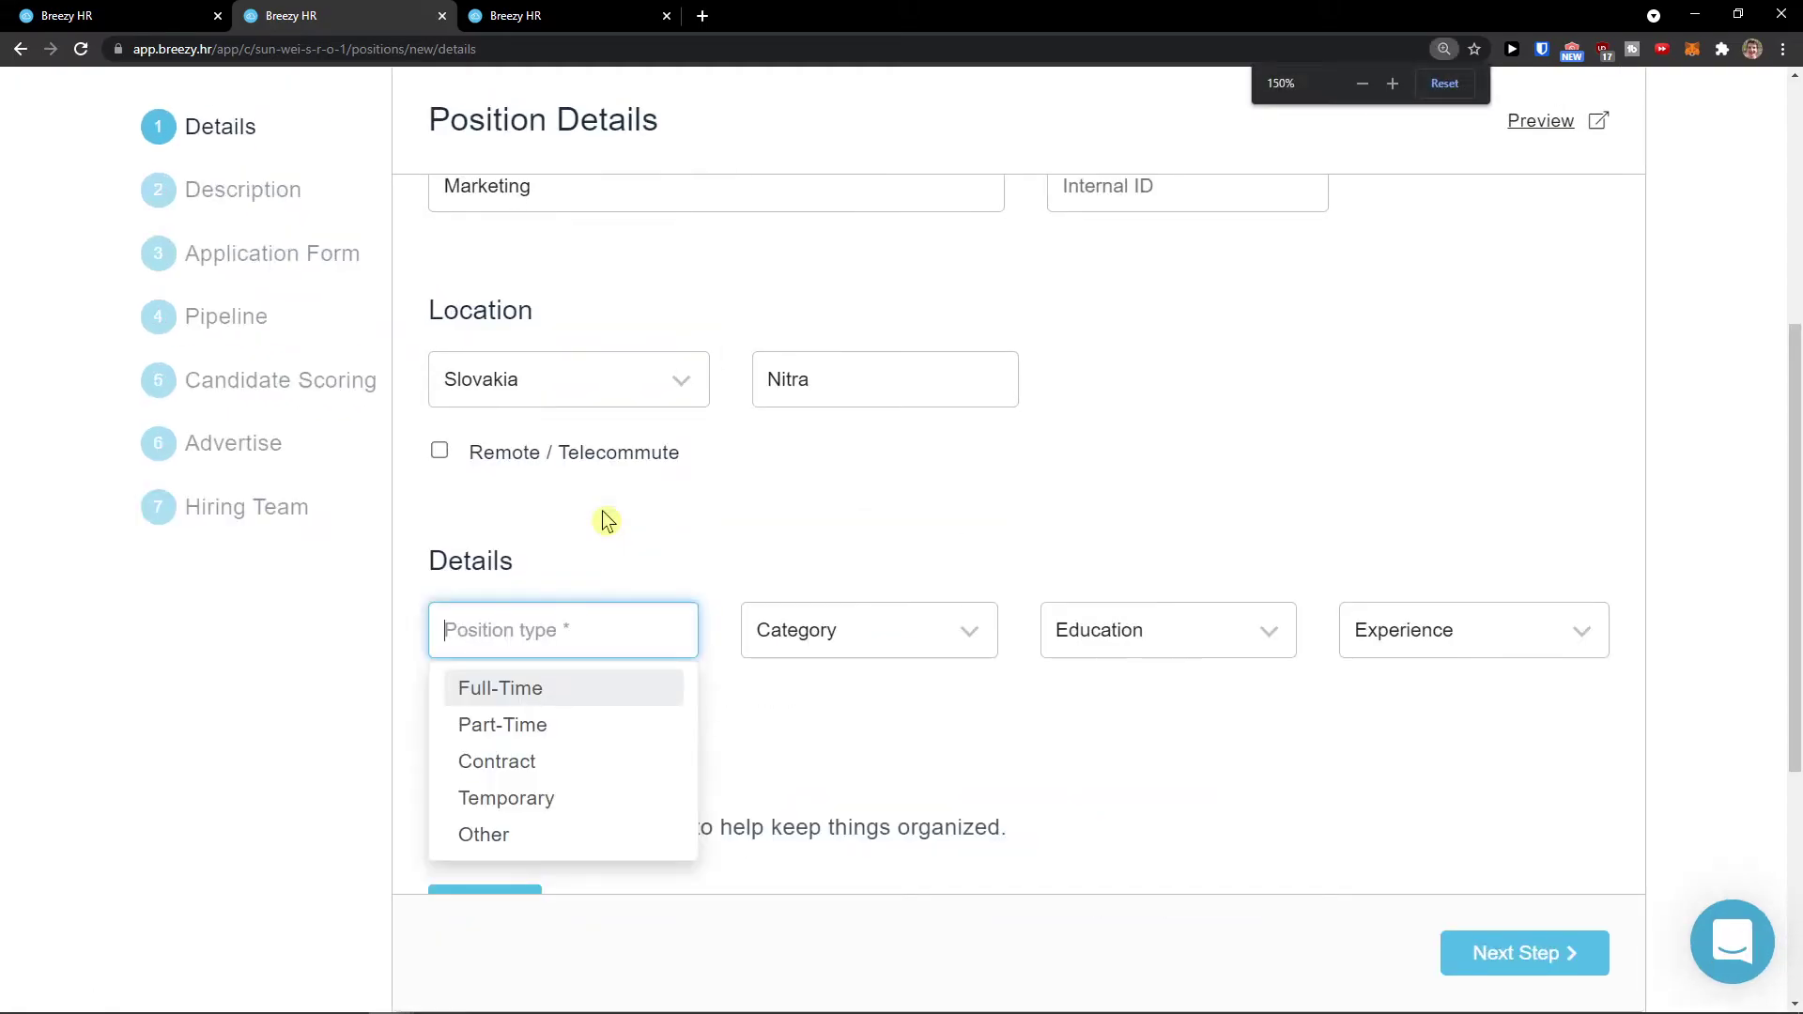
pyautogui.scroll(-2, 567, 639)
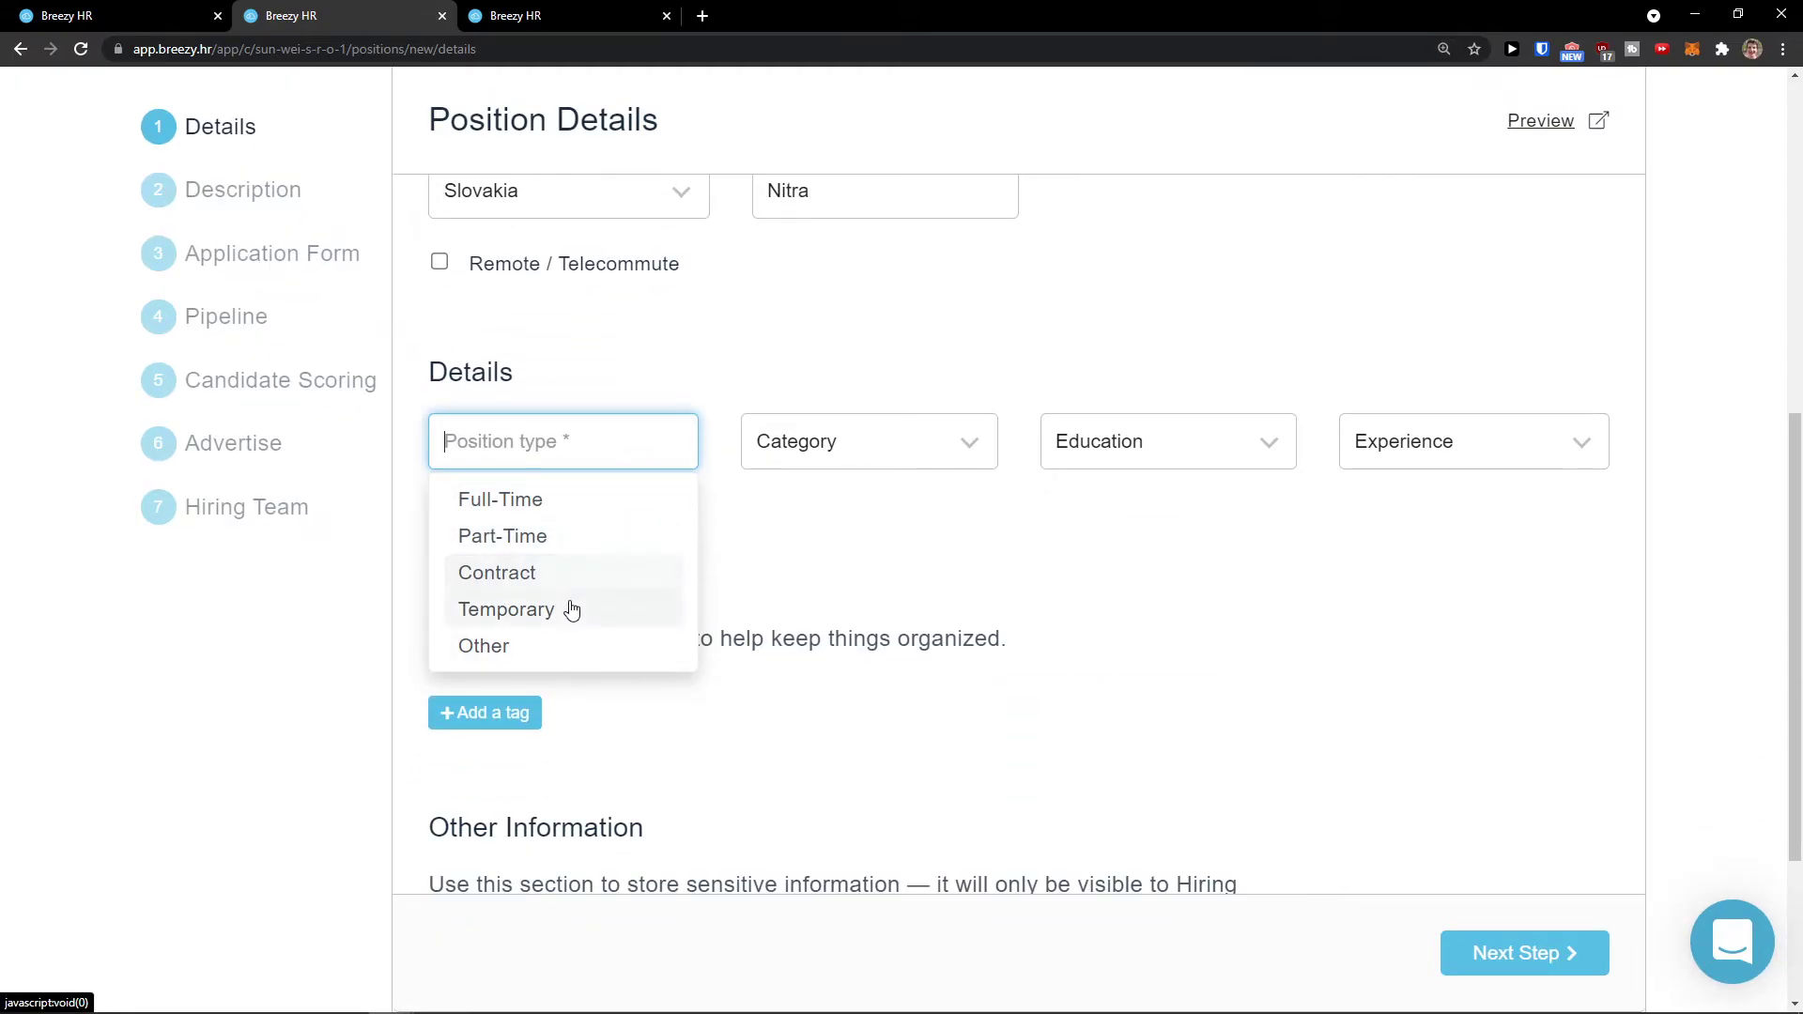
pyautogui.click(585, 507)
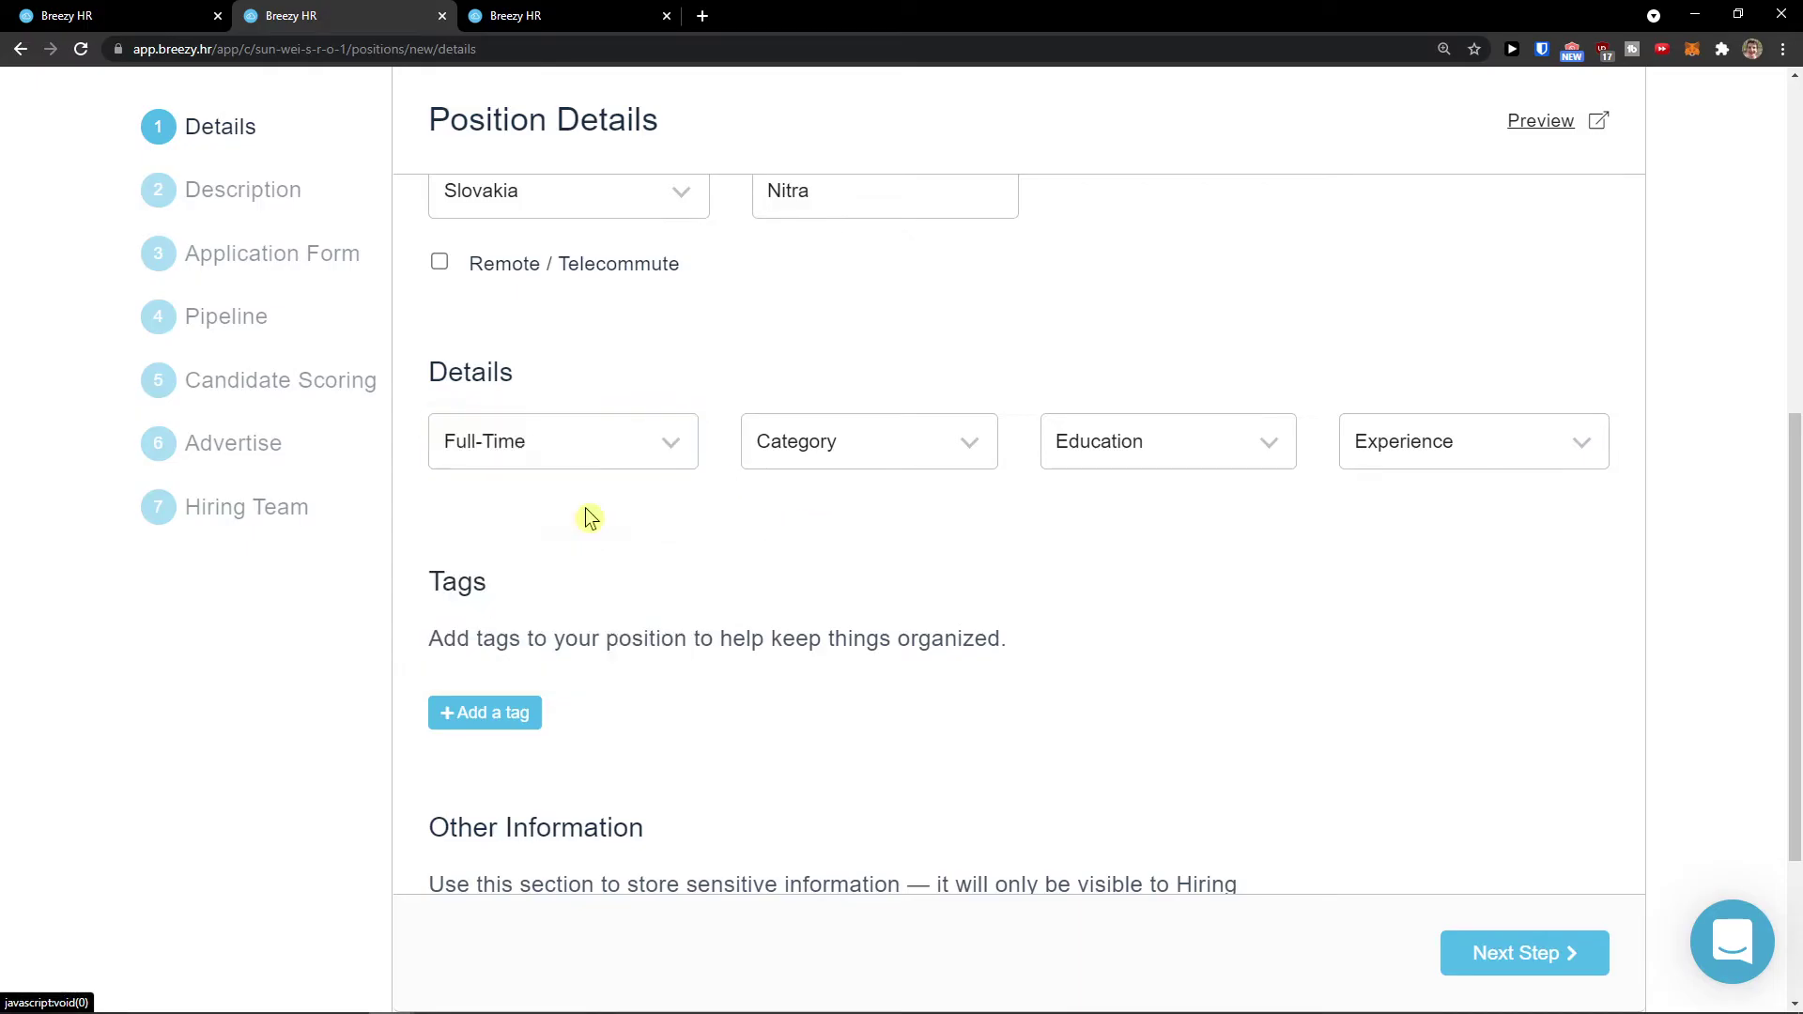
pyautogui.click(826, 450)
pyautogui.scroll(-3, 825, 575)
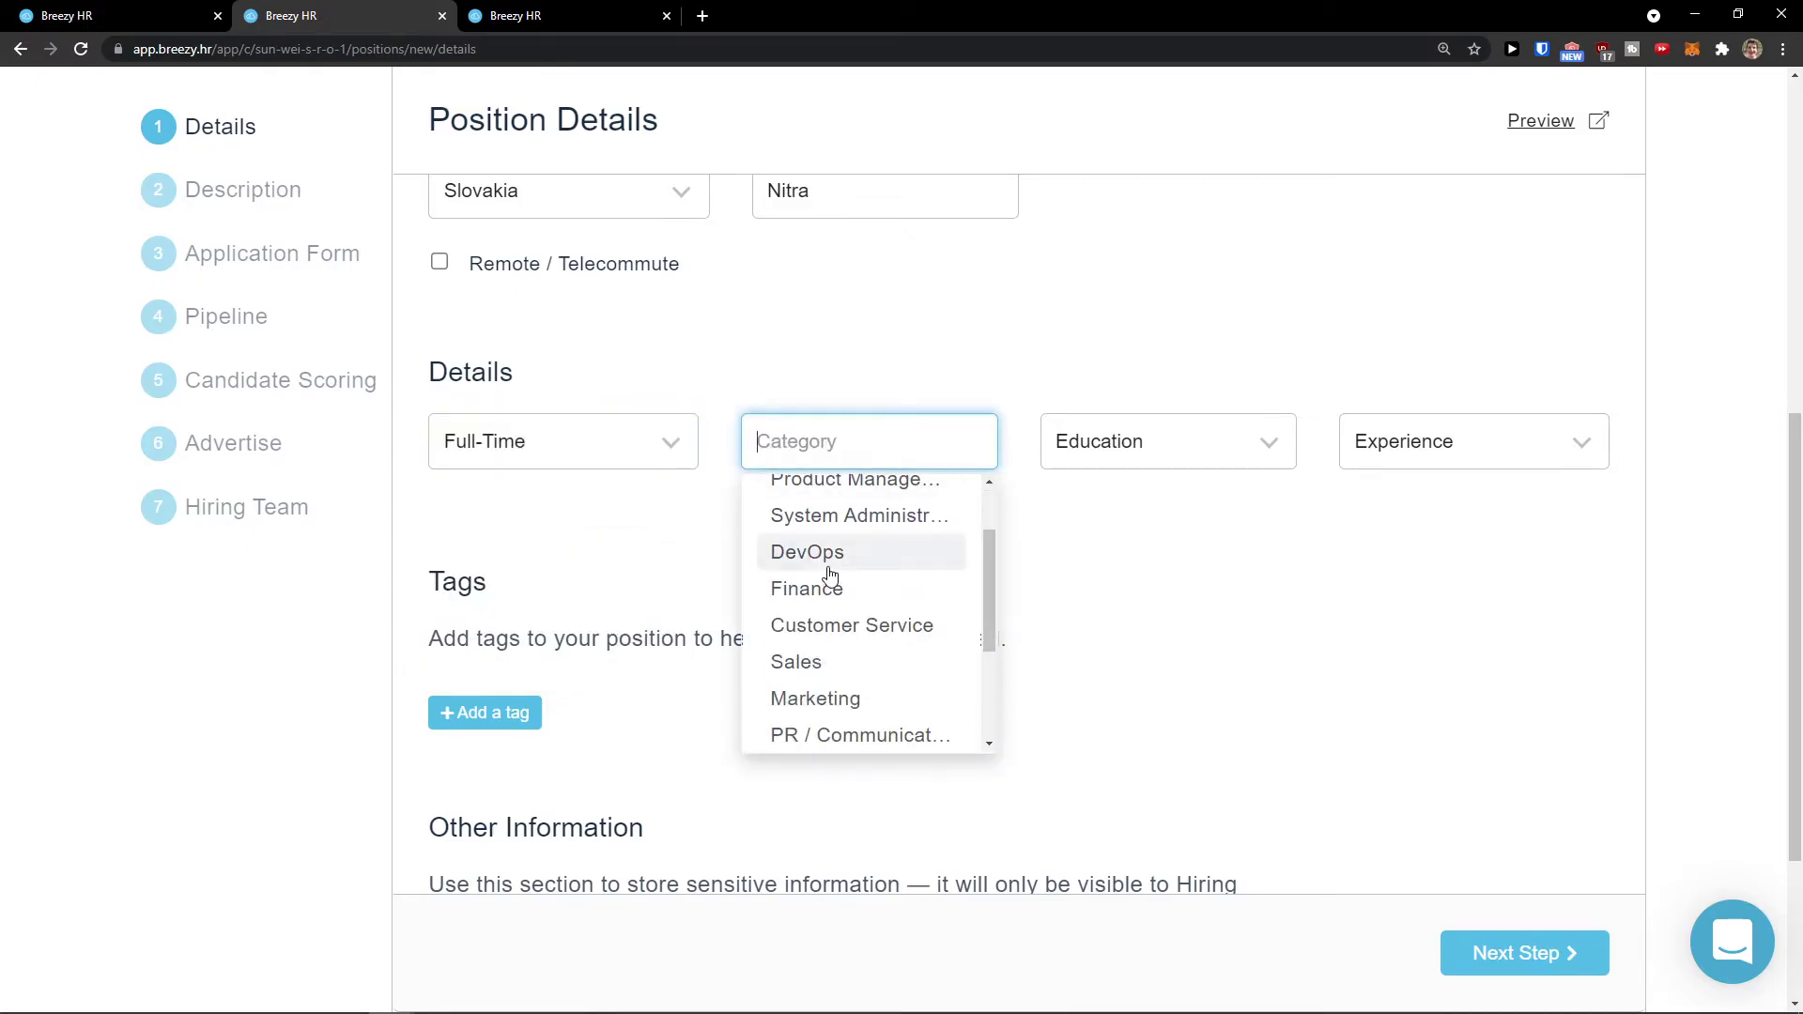
pyautogui.scroll(1, 799, 596)
pyautogui.scroll(1, 795, 590)
pyautogui.scroll(-2, 789, 595)
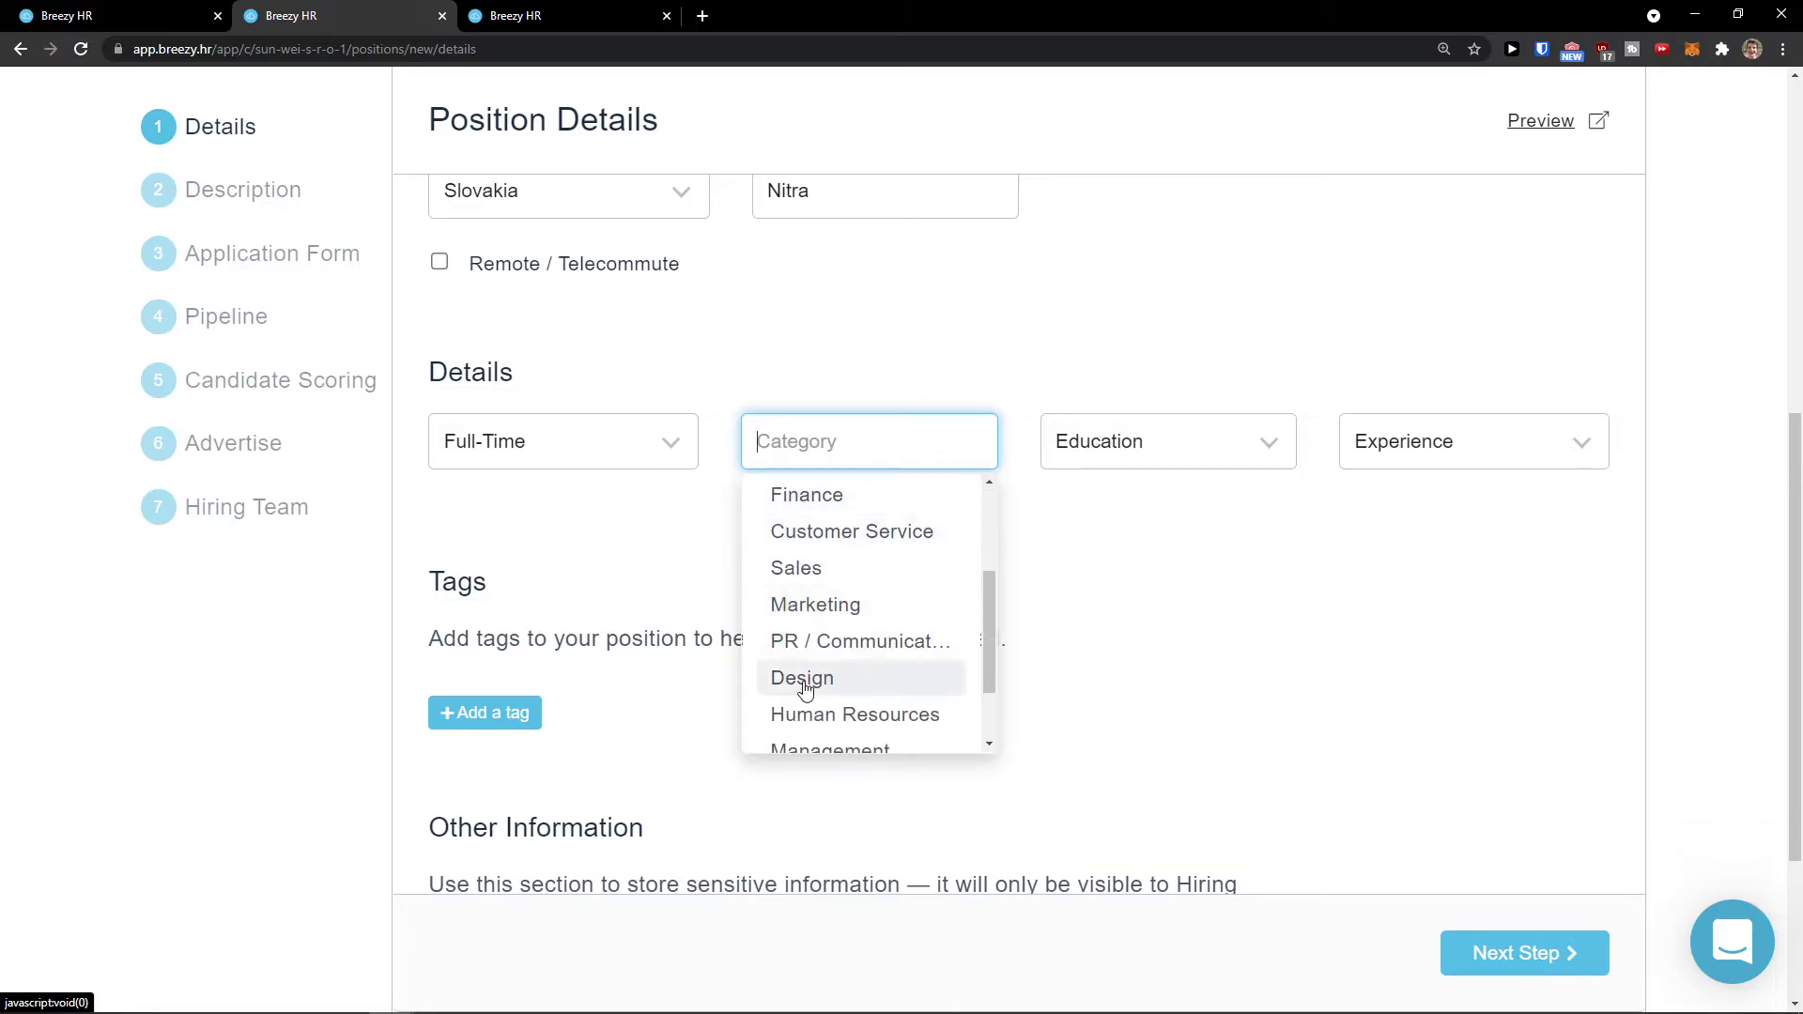
pyautogui.click(805, 689)
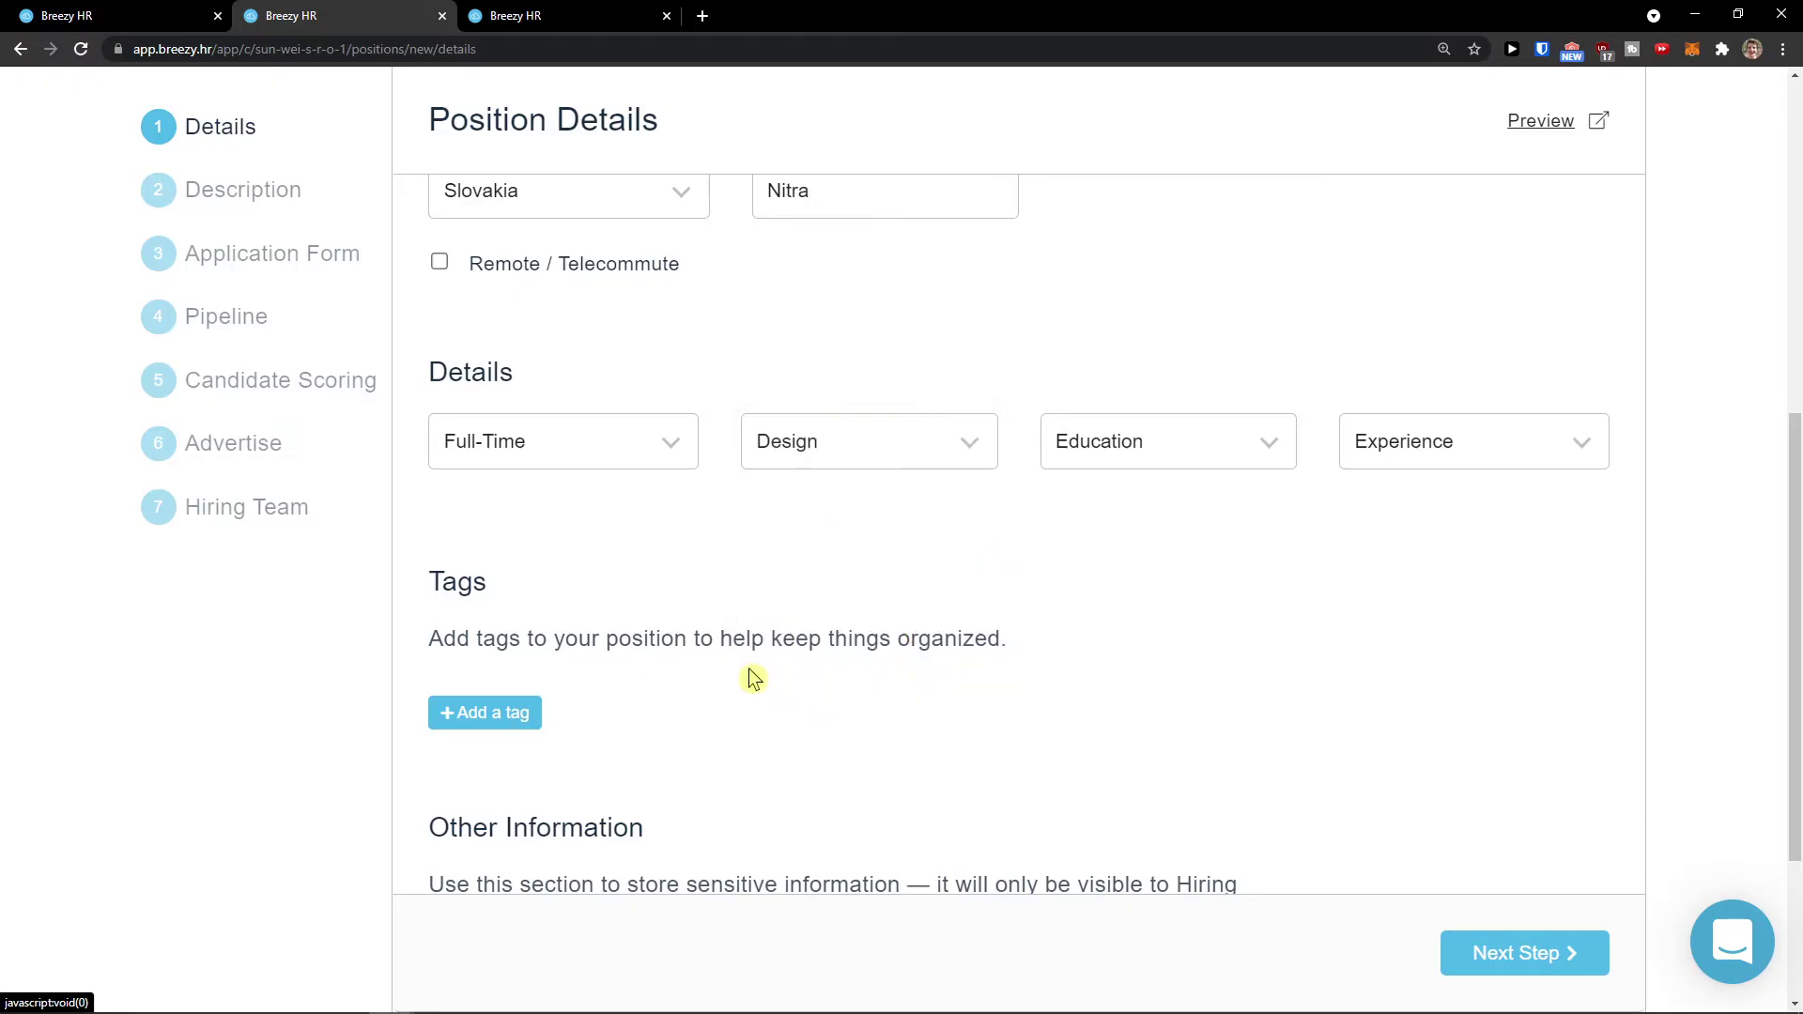
pyautogui.scroll(4, 801, 664)
pyautogui.moveTo(577, 391); pyautogui.dragTo(433, 389)
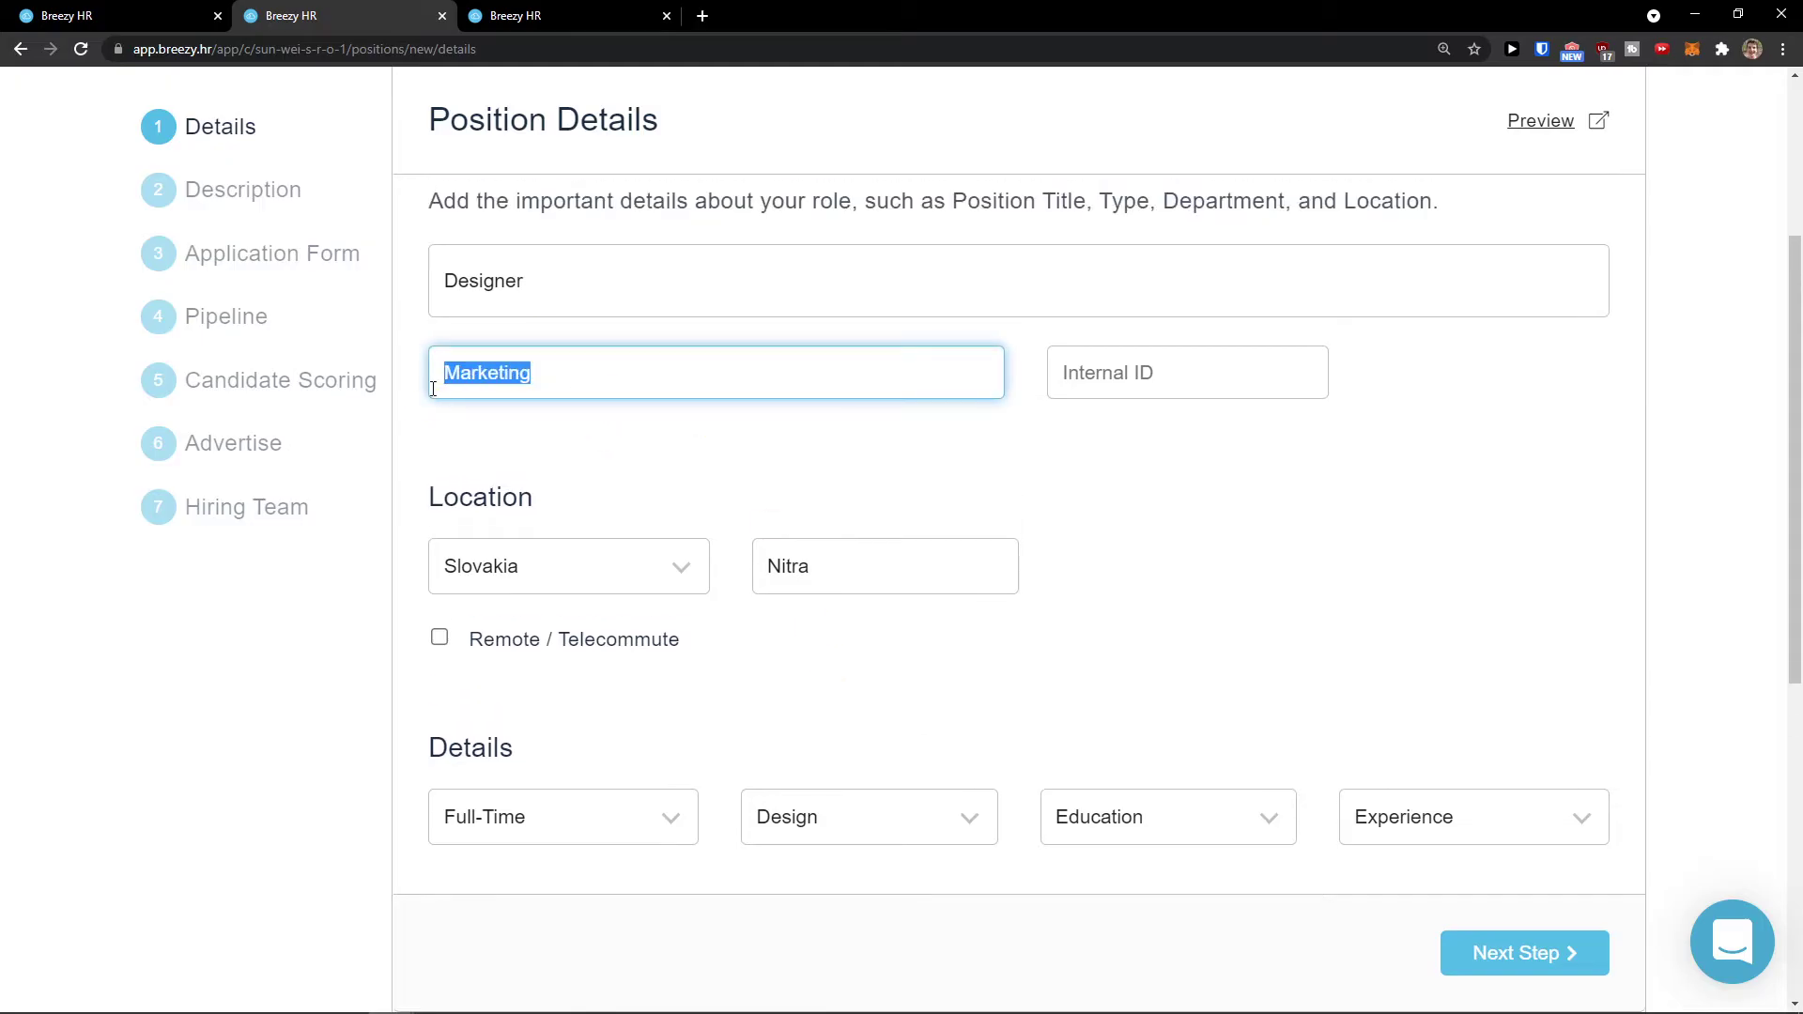
pyautogui.scroll(-2, 654, 534)
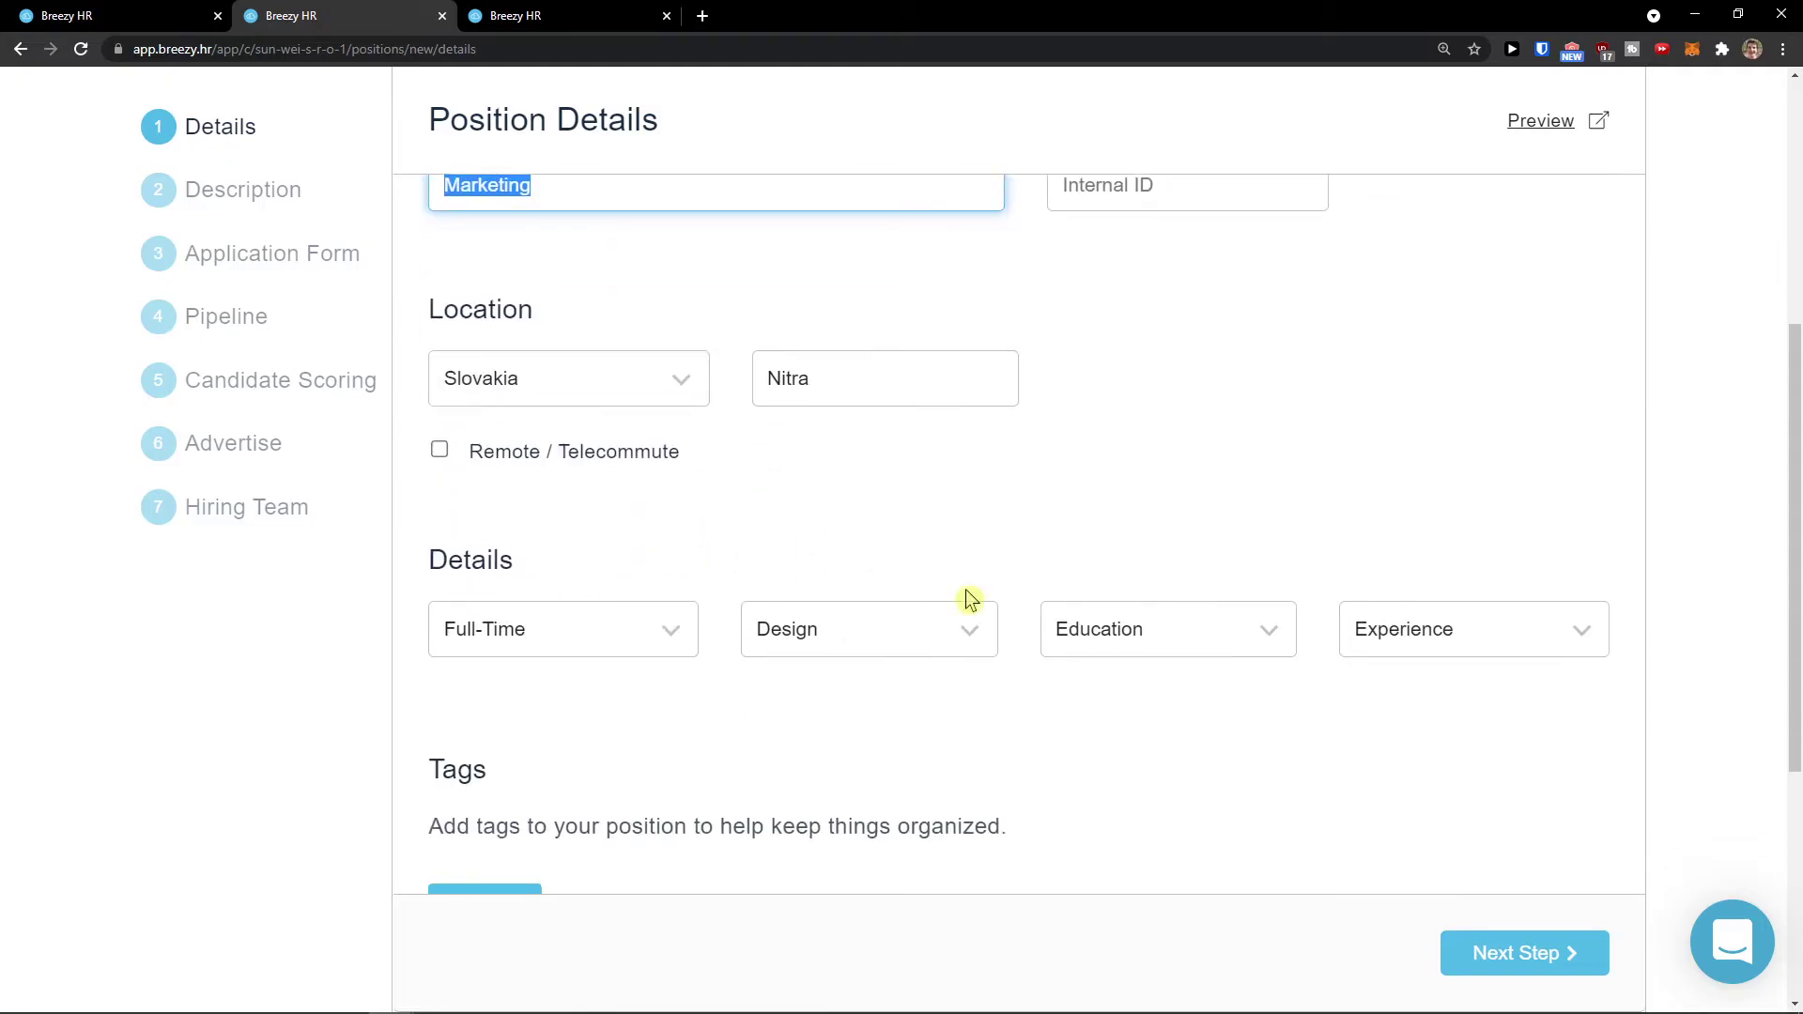
# Step: Set education to Unspecified and experience to Entry Level
pyautogui.click(1120, 632)
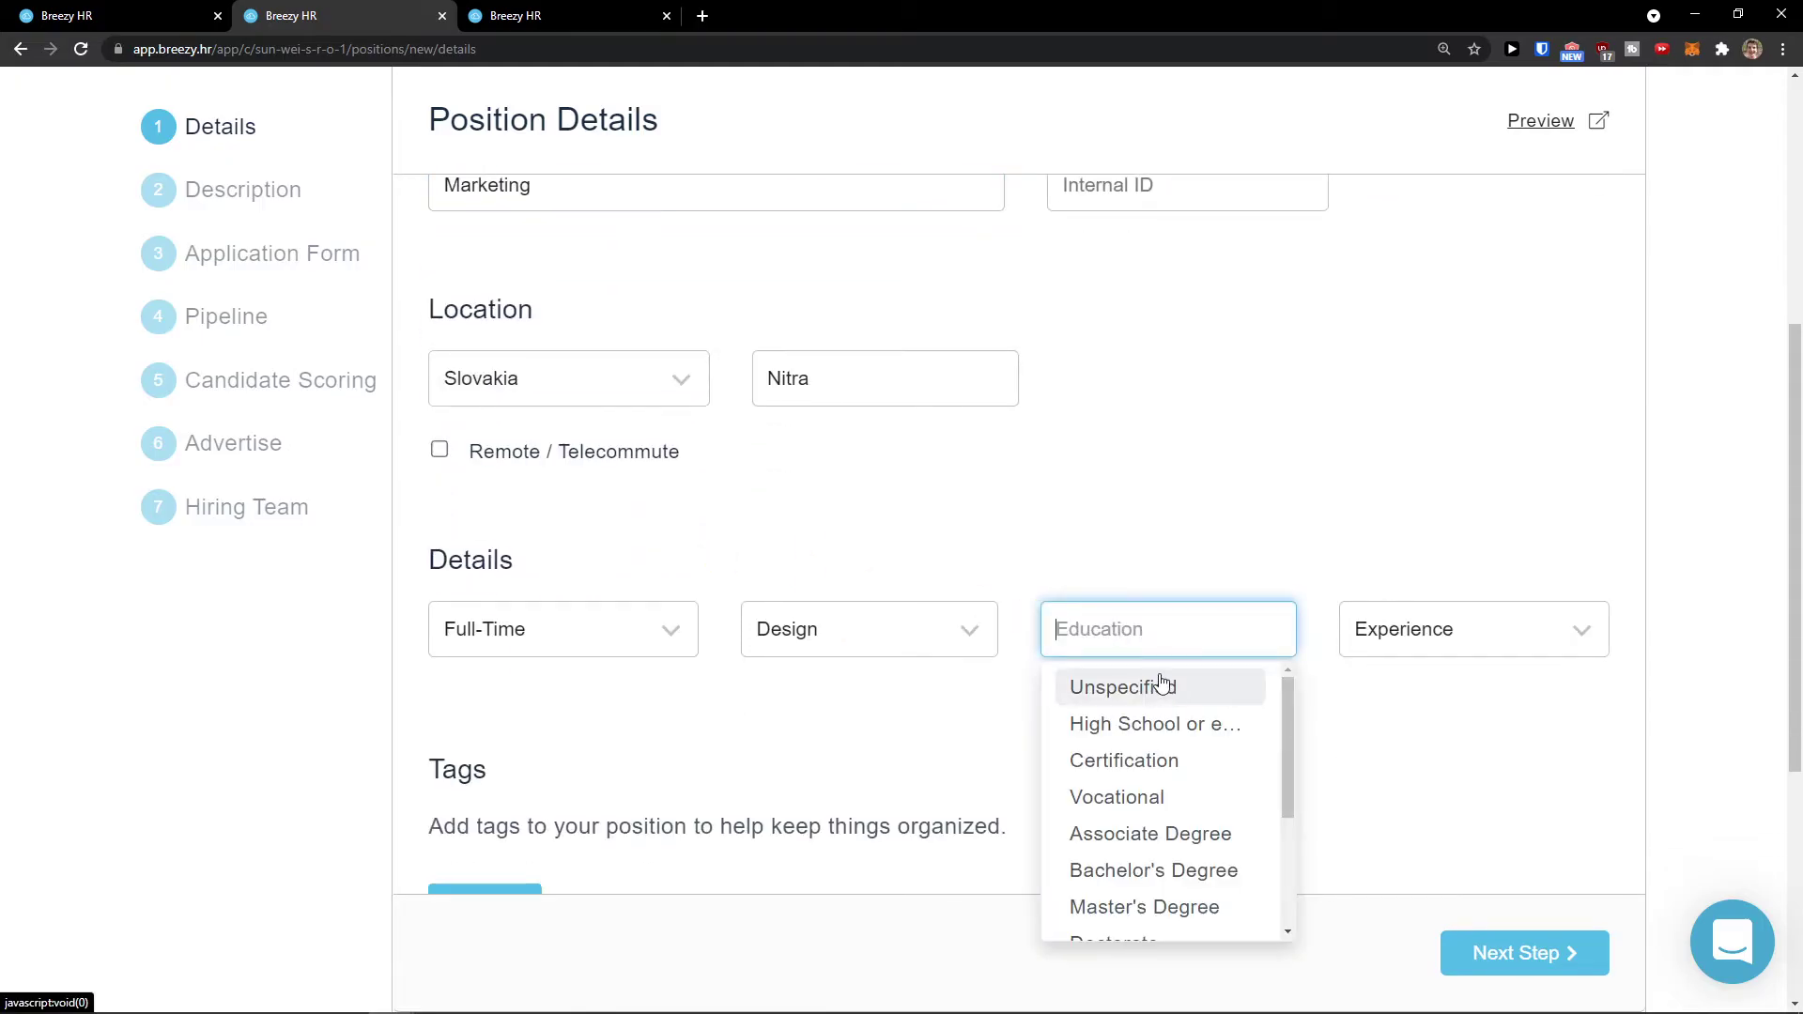
pyautogui.click(983, 685)
pyautogui.click(1118, 630)
pyautogui.scroll(-1, 1192, 742)
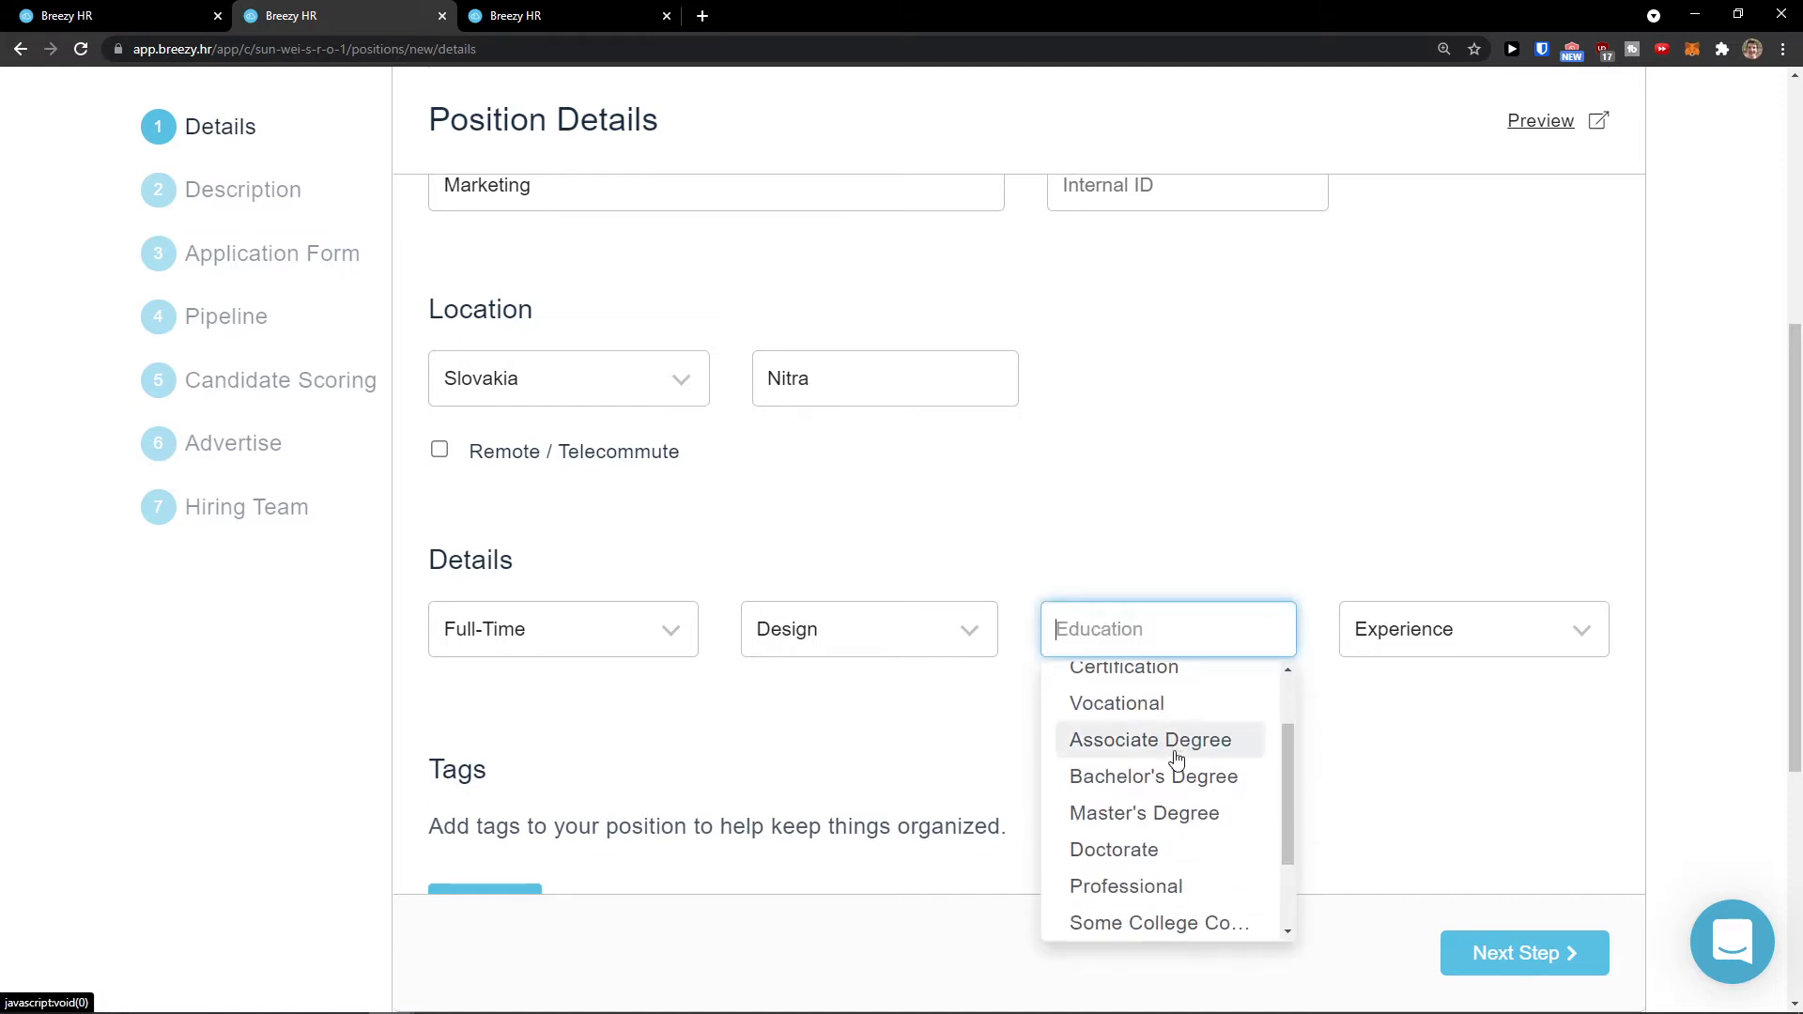
pyautogui.scroll(-1, 1176, 758)
pyautogui.scroll(-1, 1167, 858)
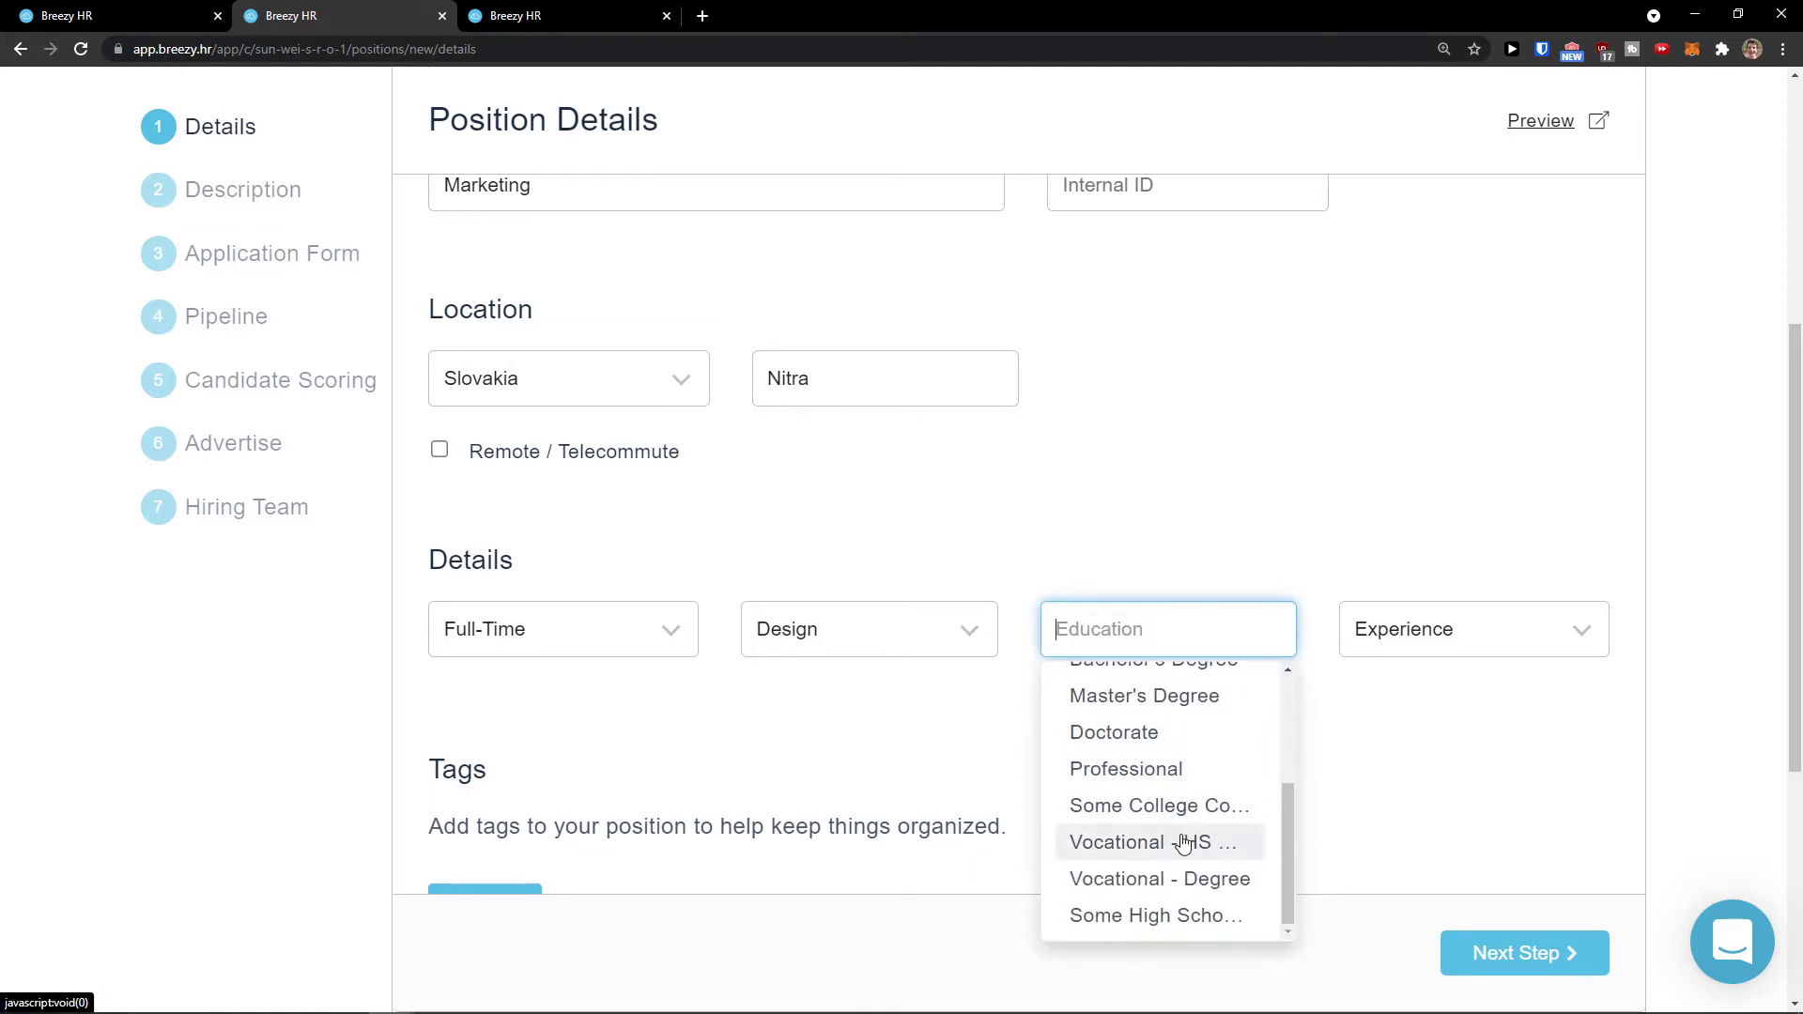
pyautogui.scroll(3, 1188, 836)
pyautogui.click(1169, 695)
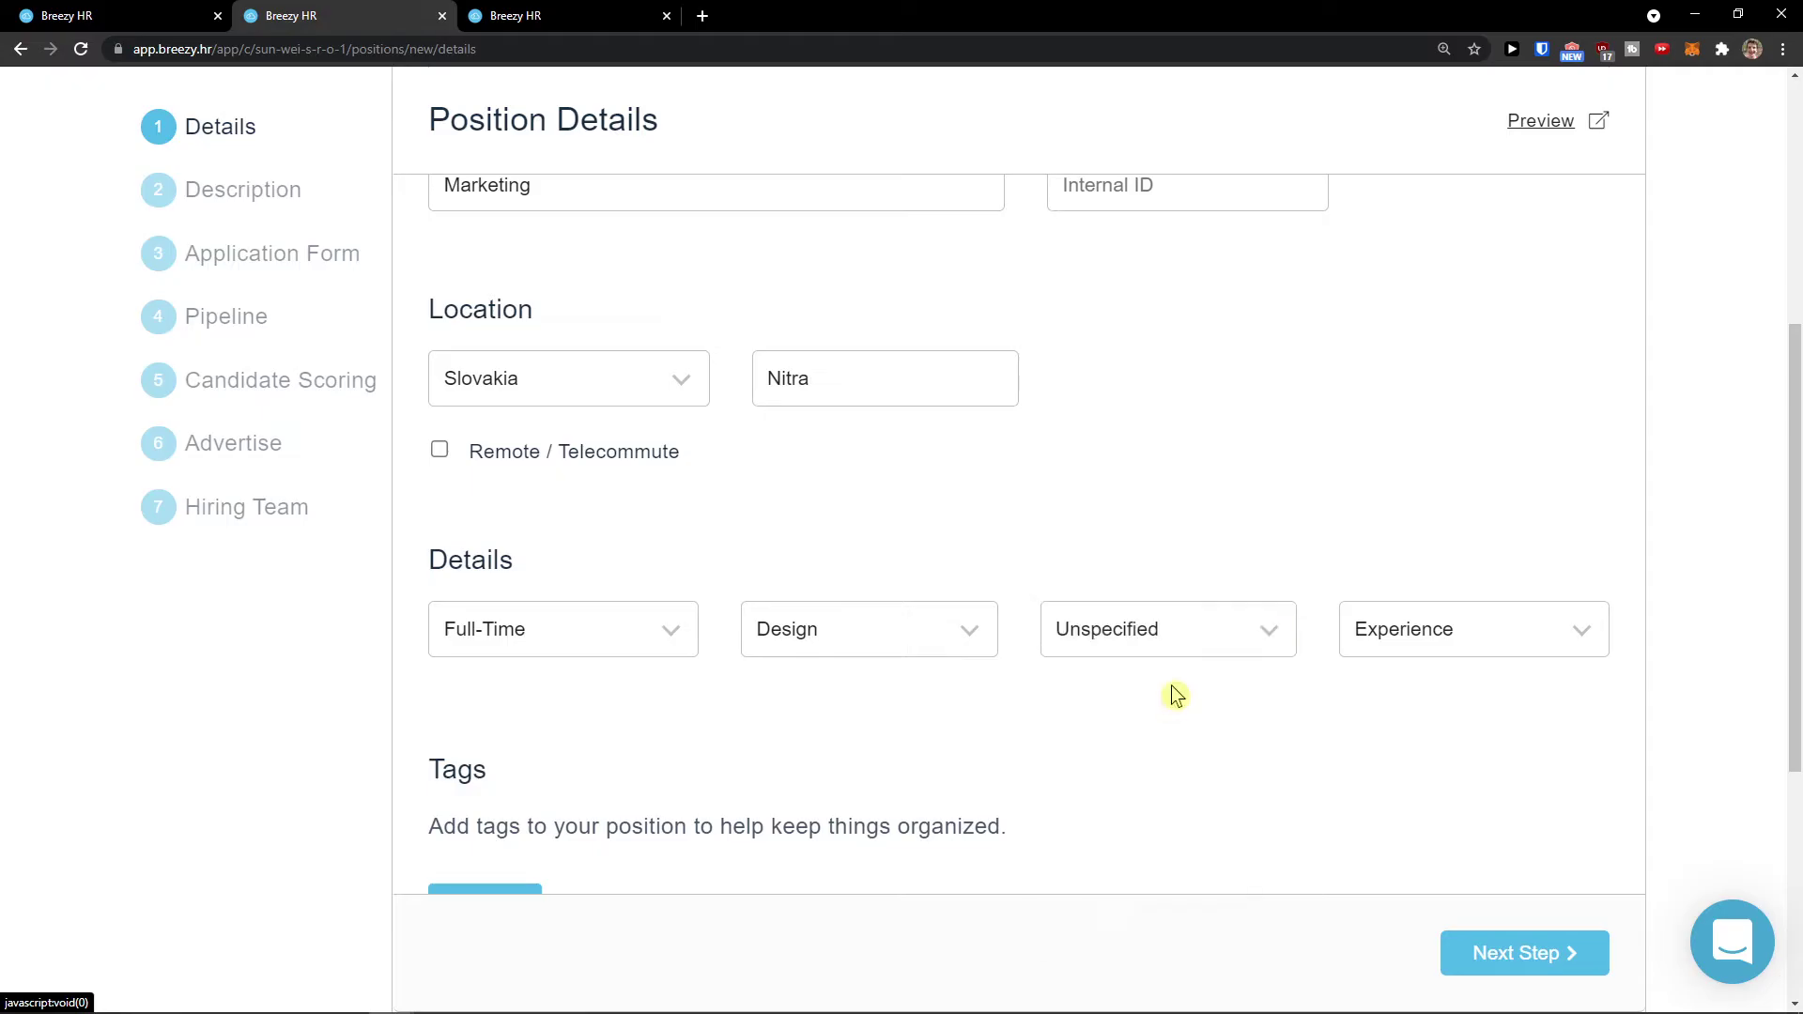
pyautogui.click(1416, 643)
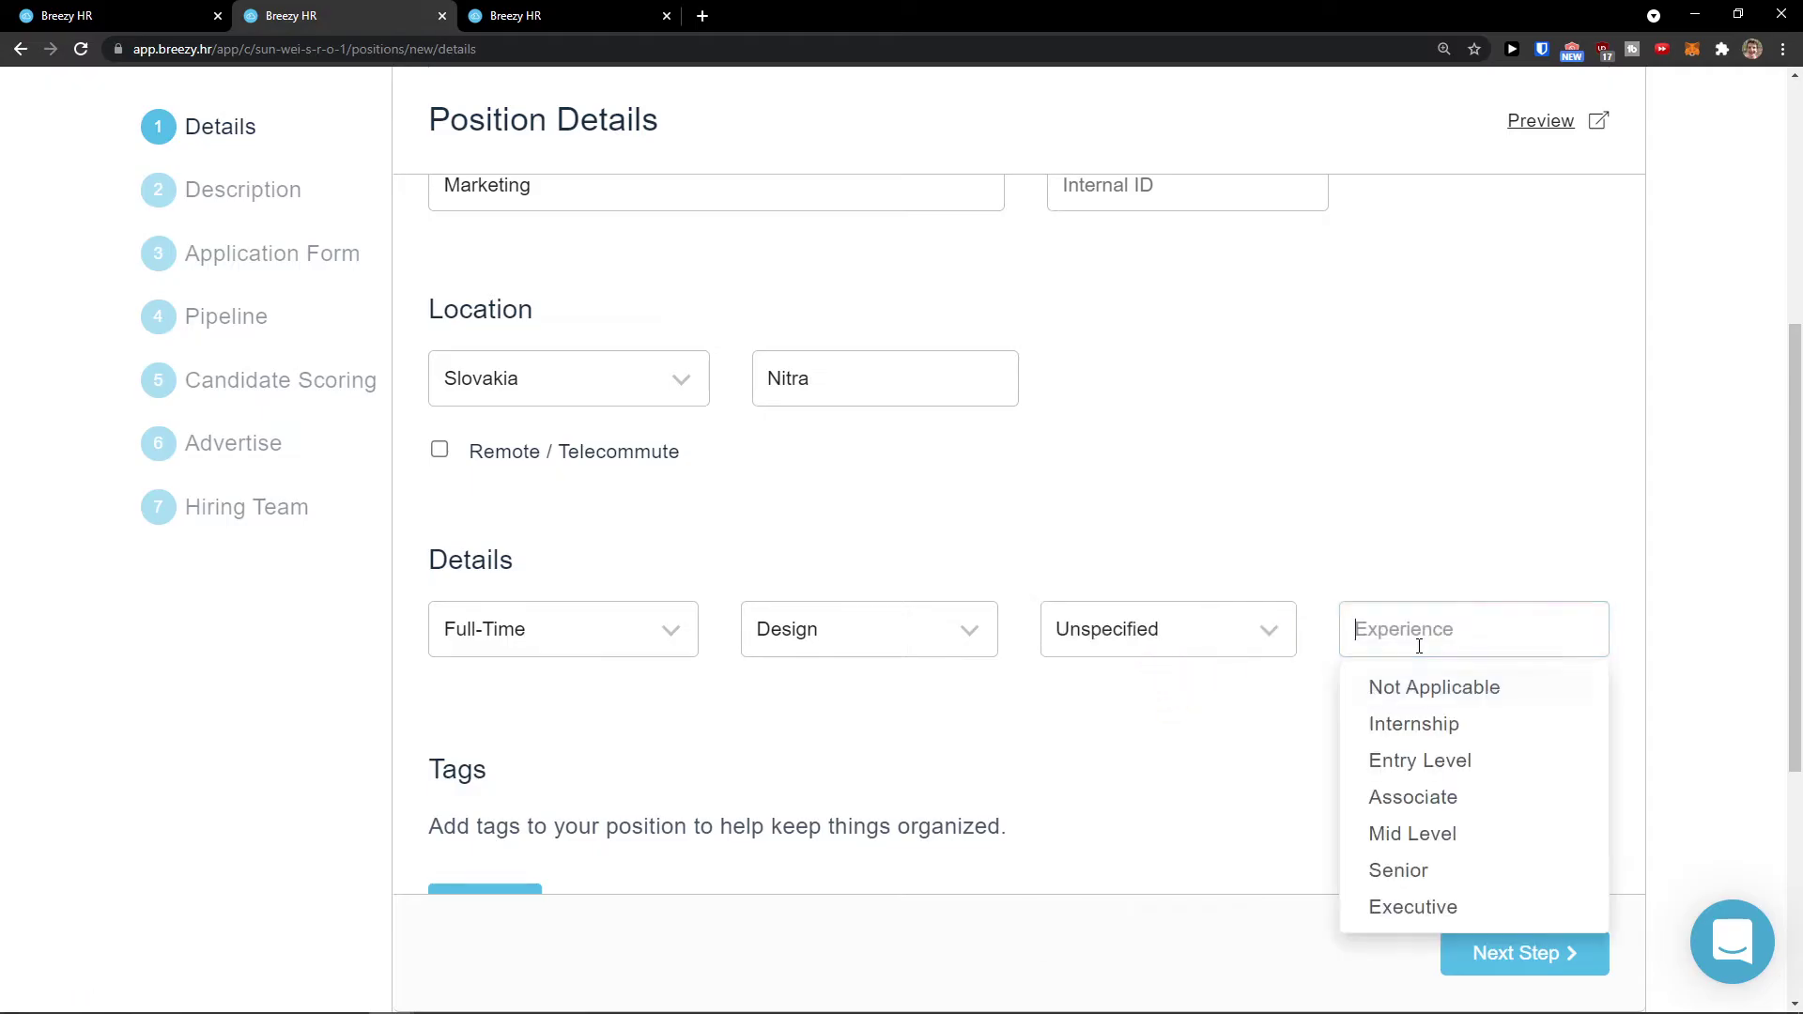
pyautogui.click(1474, 761)
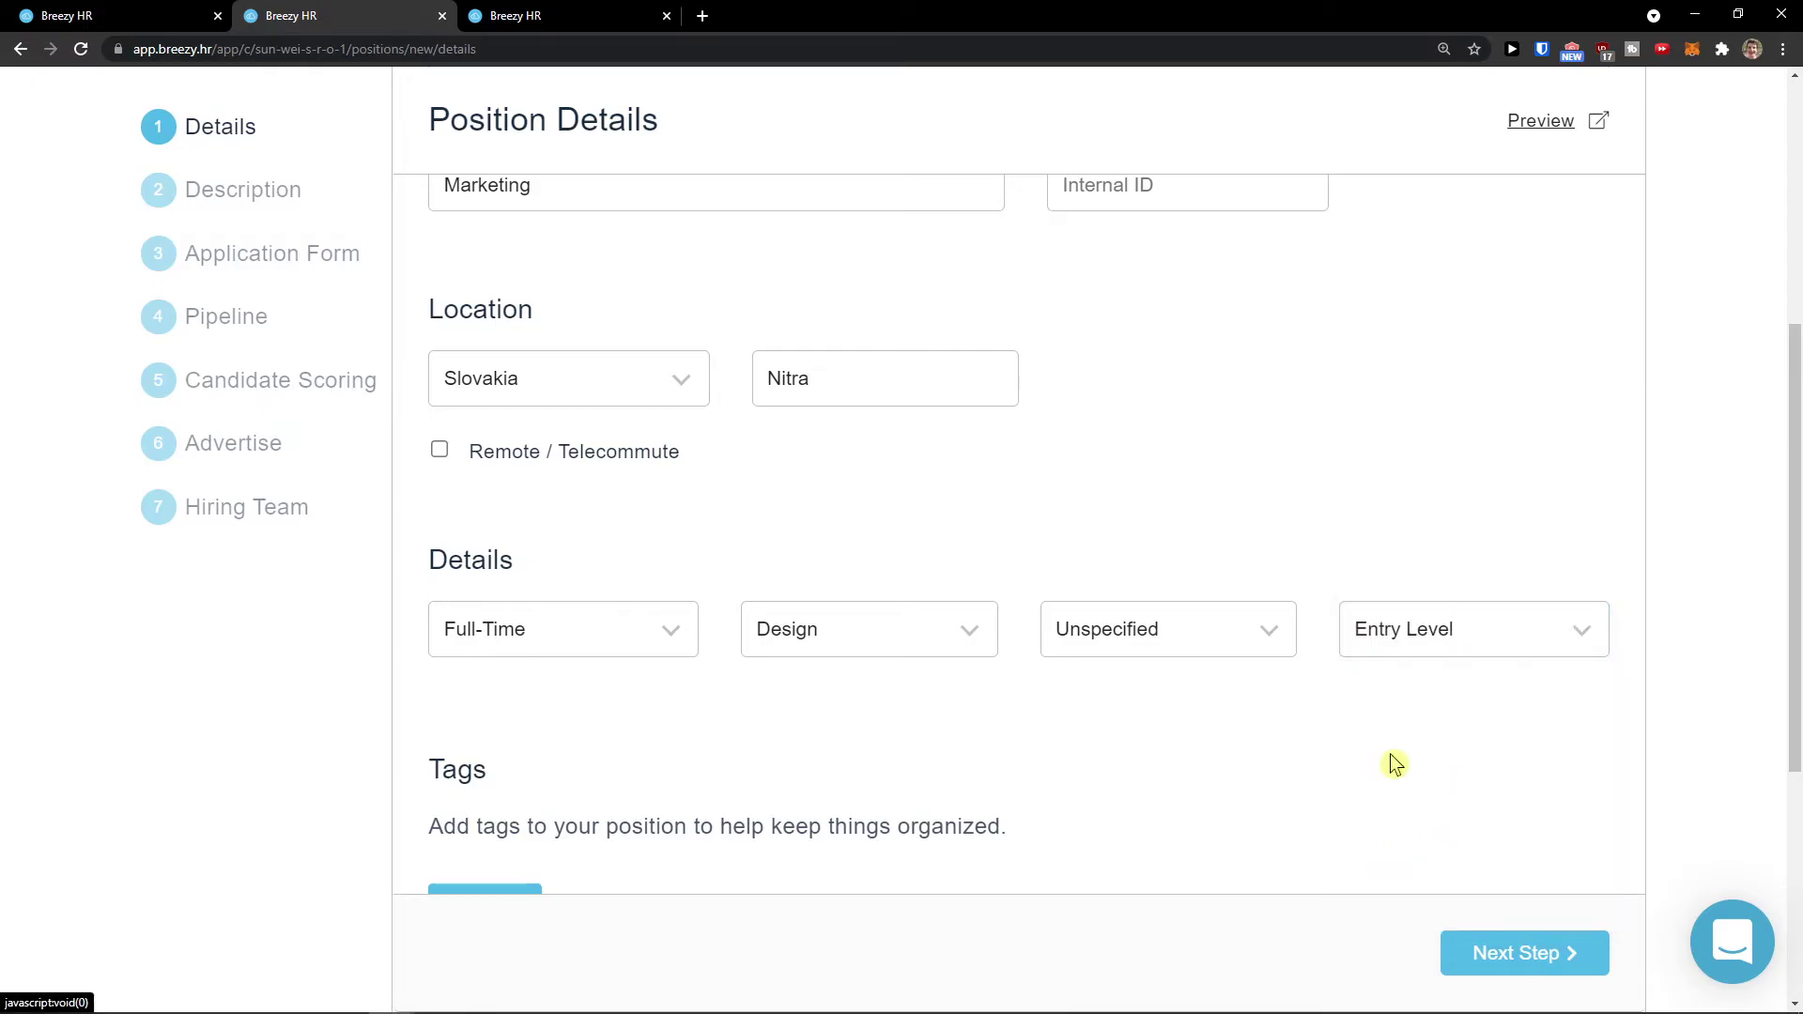
pyautogui.scroll(-3, 1272, 738)
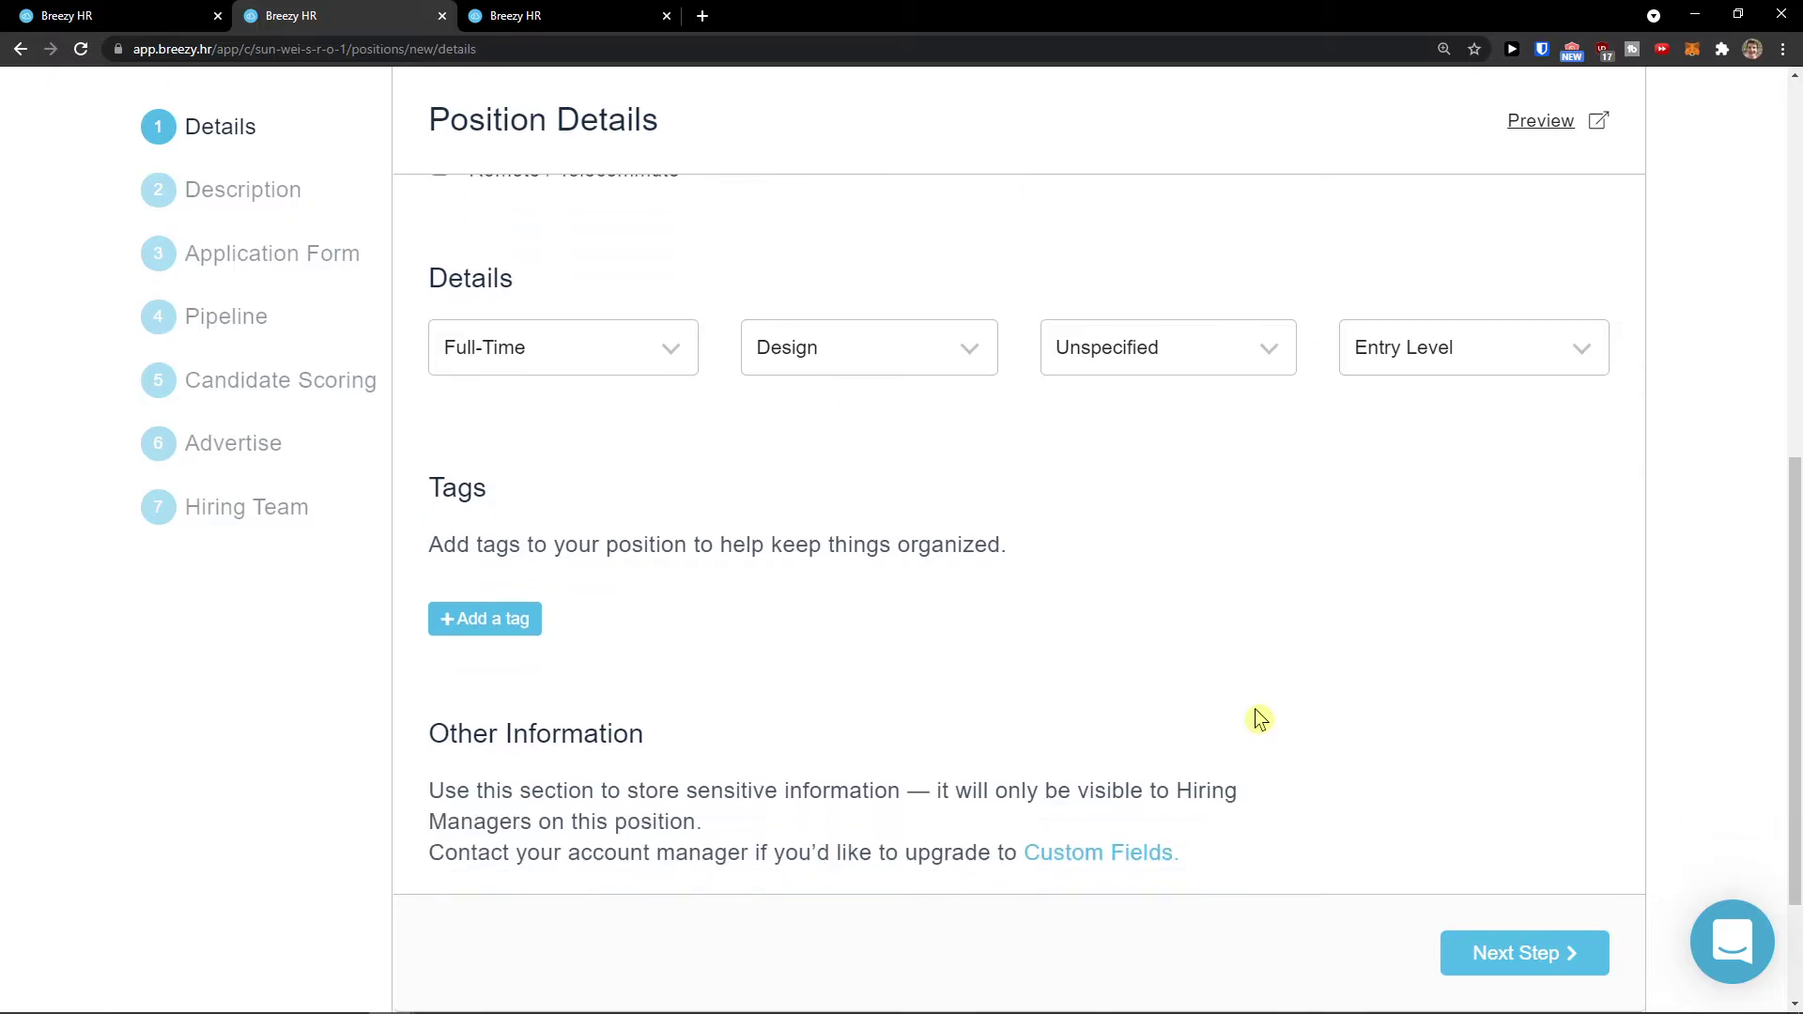
pyautogui.click(1405, 367)
pyautogui.scroll(-1, 1417, 633)
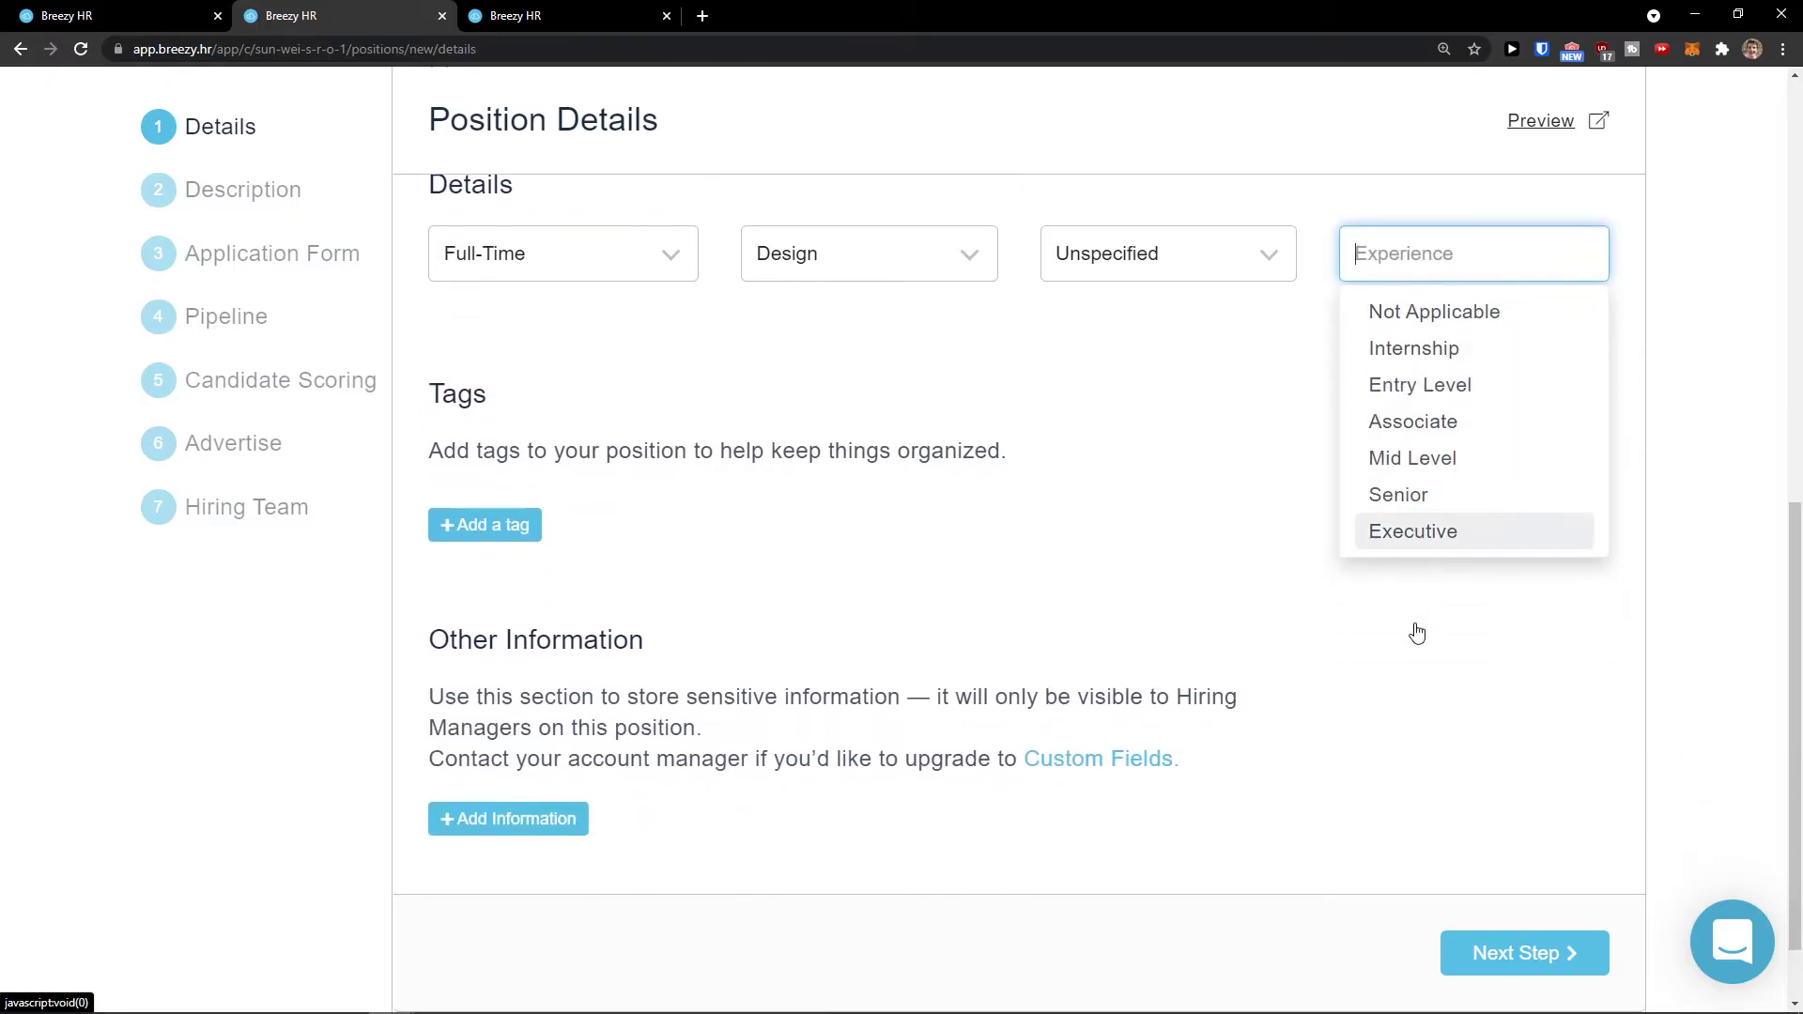
pyautogui.scroll(1, 1417, 633)
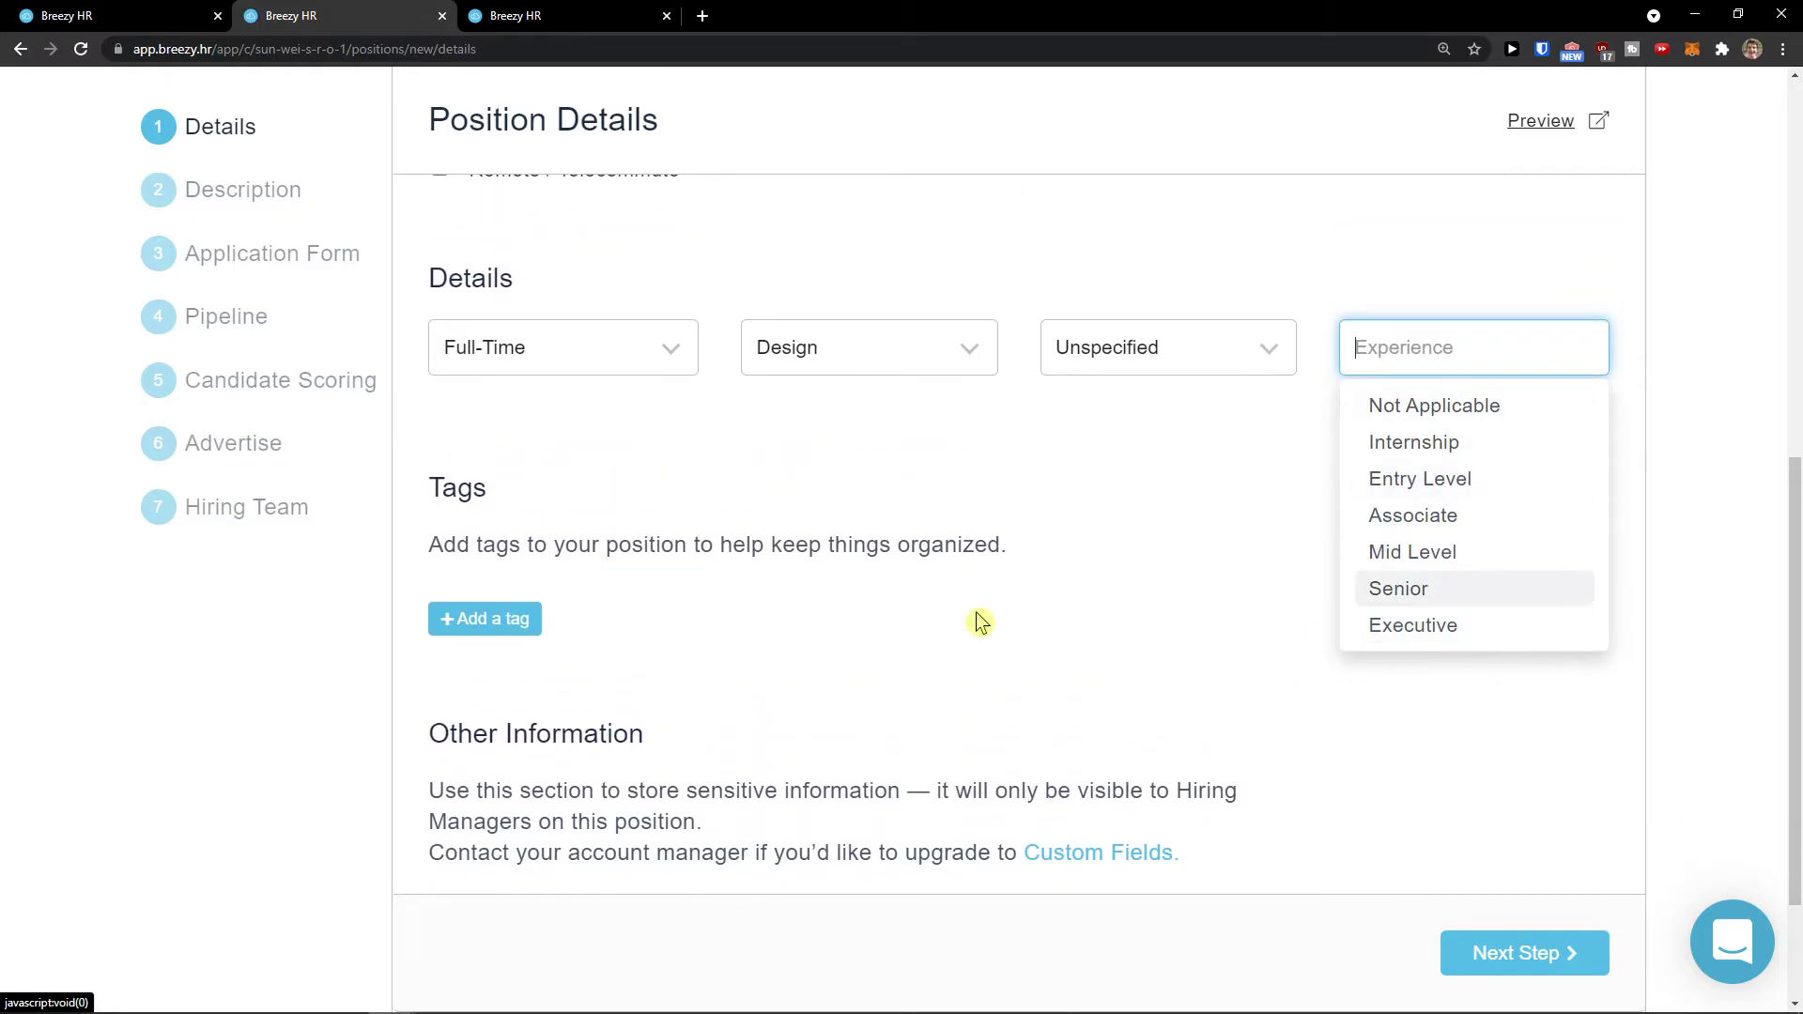
# Step: Add a 'designer' tag to the position and save it
pyautogui.click(516, 626)
pyautogui.click(541, 621)
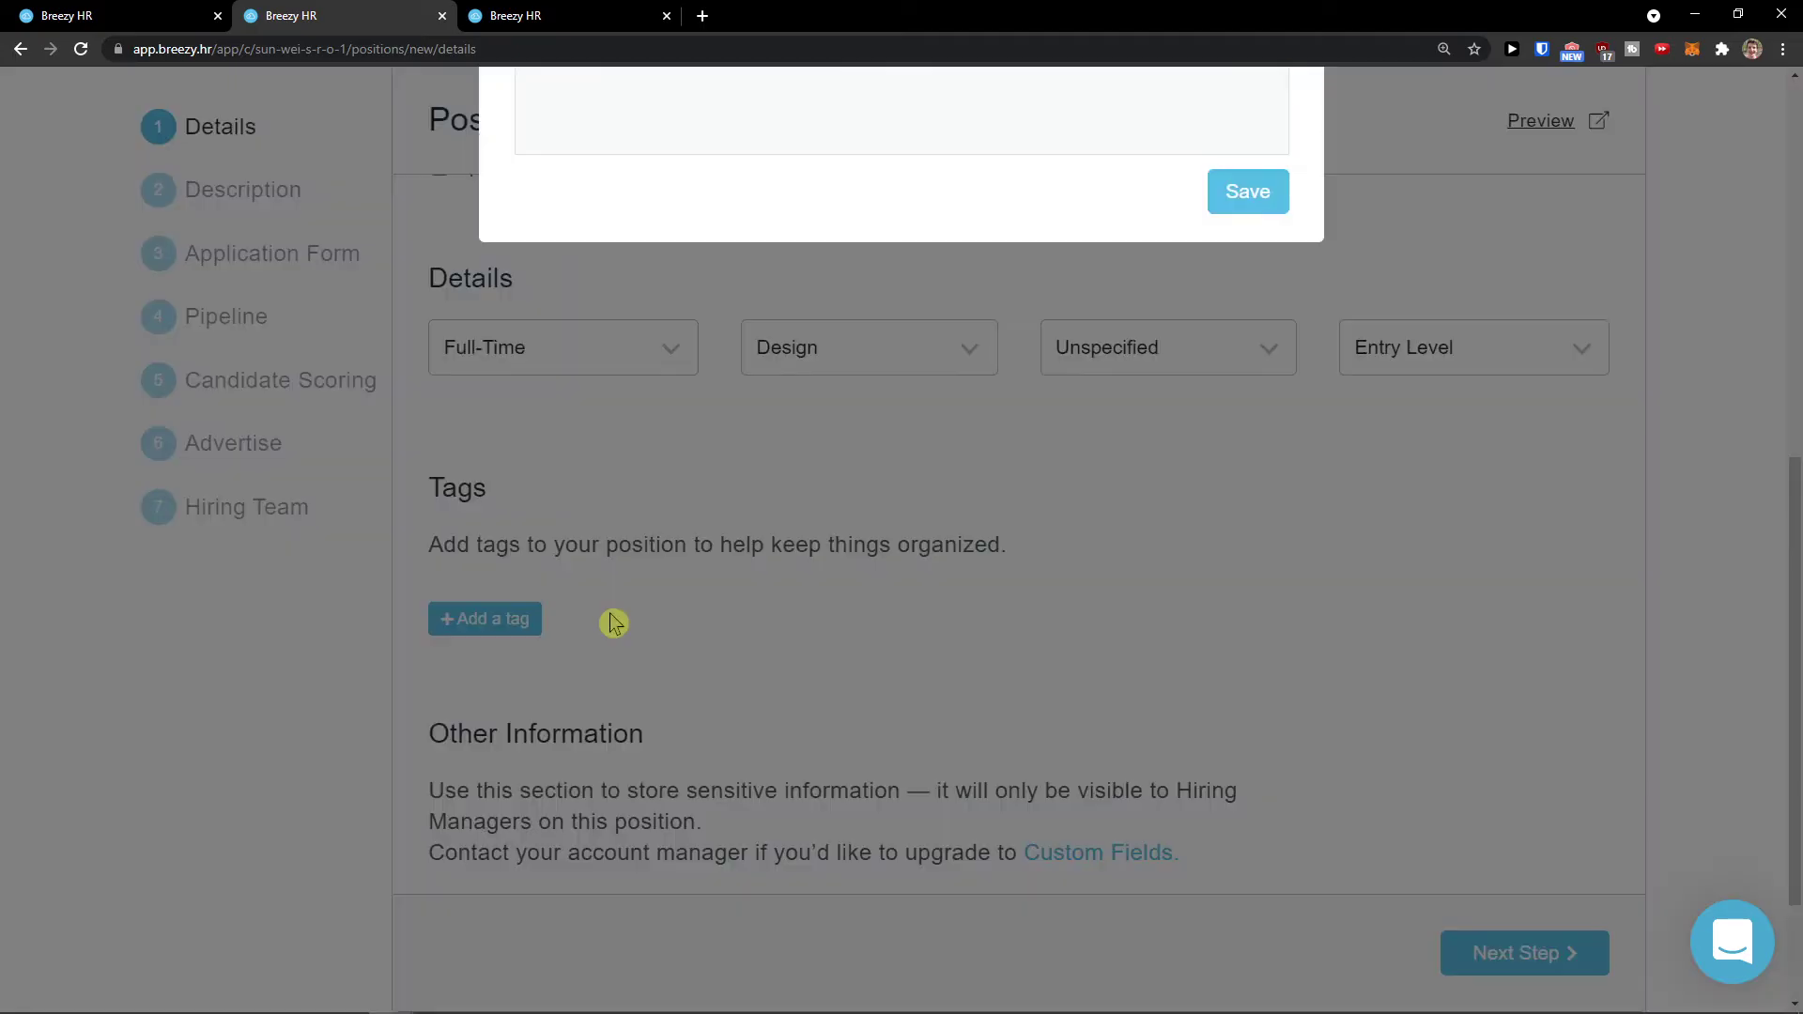
pyautogui.write('designer')
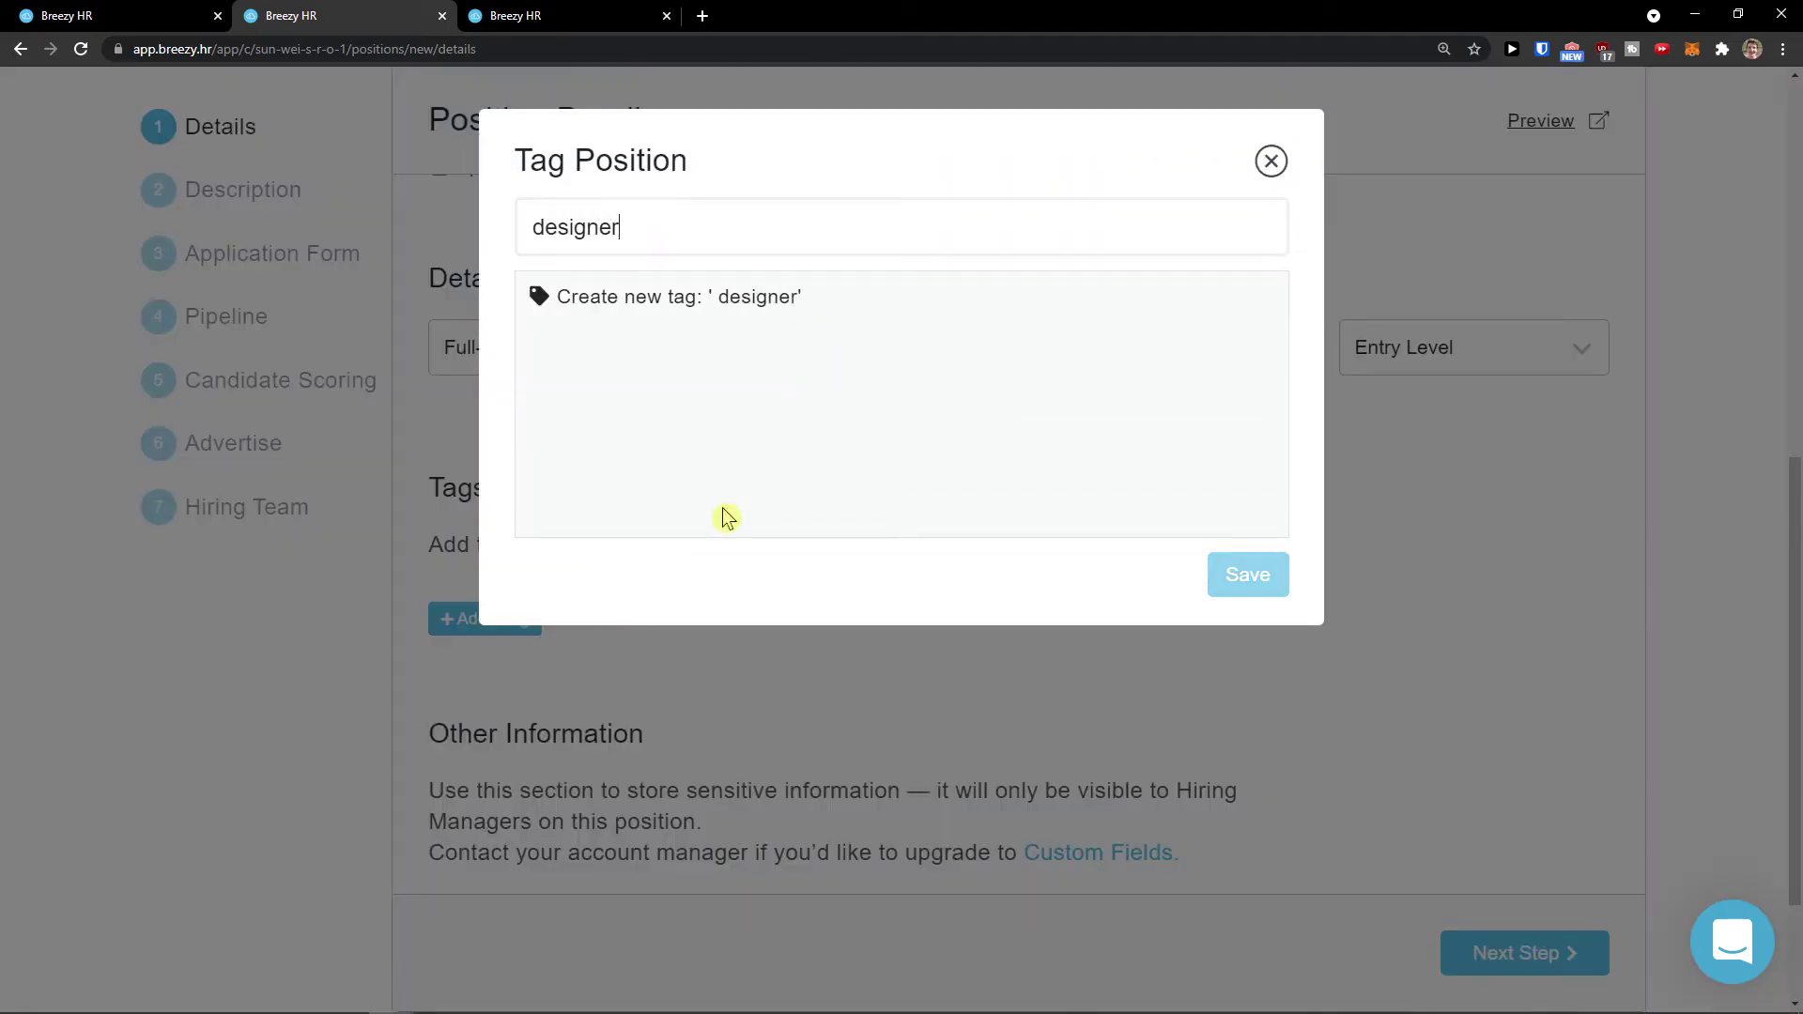
pyautogui.press('Return')
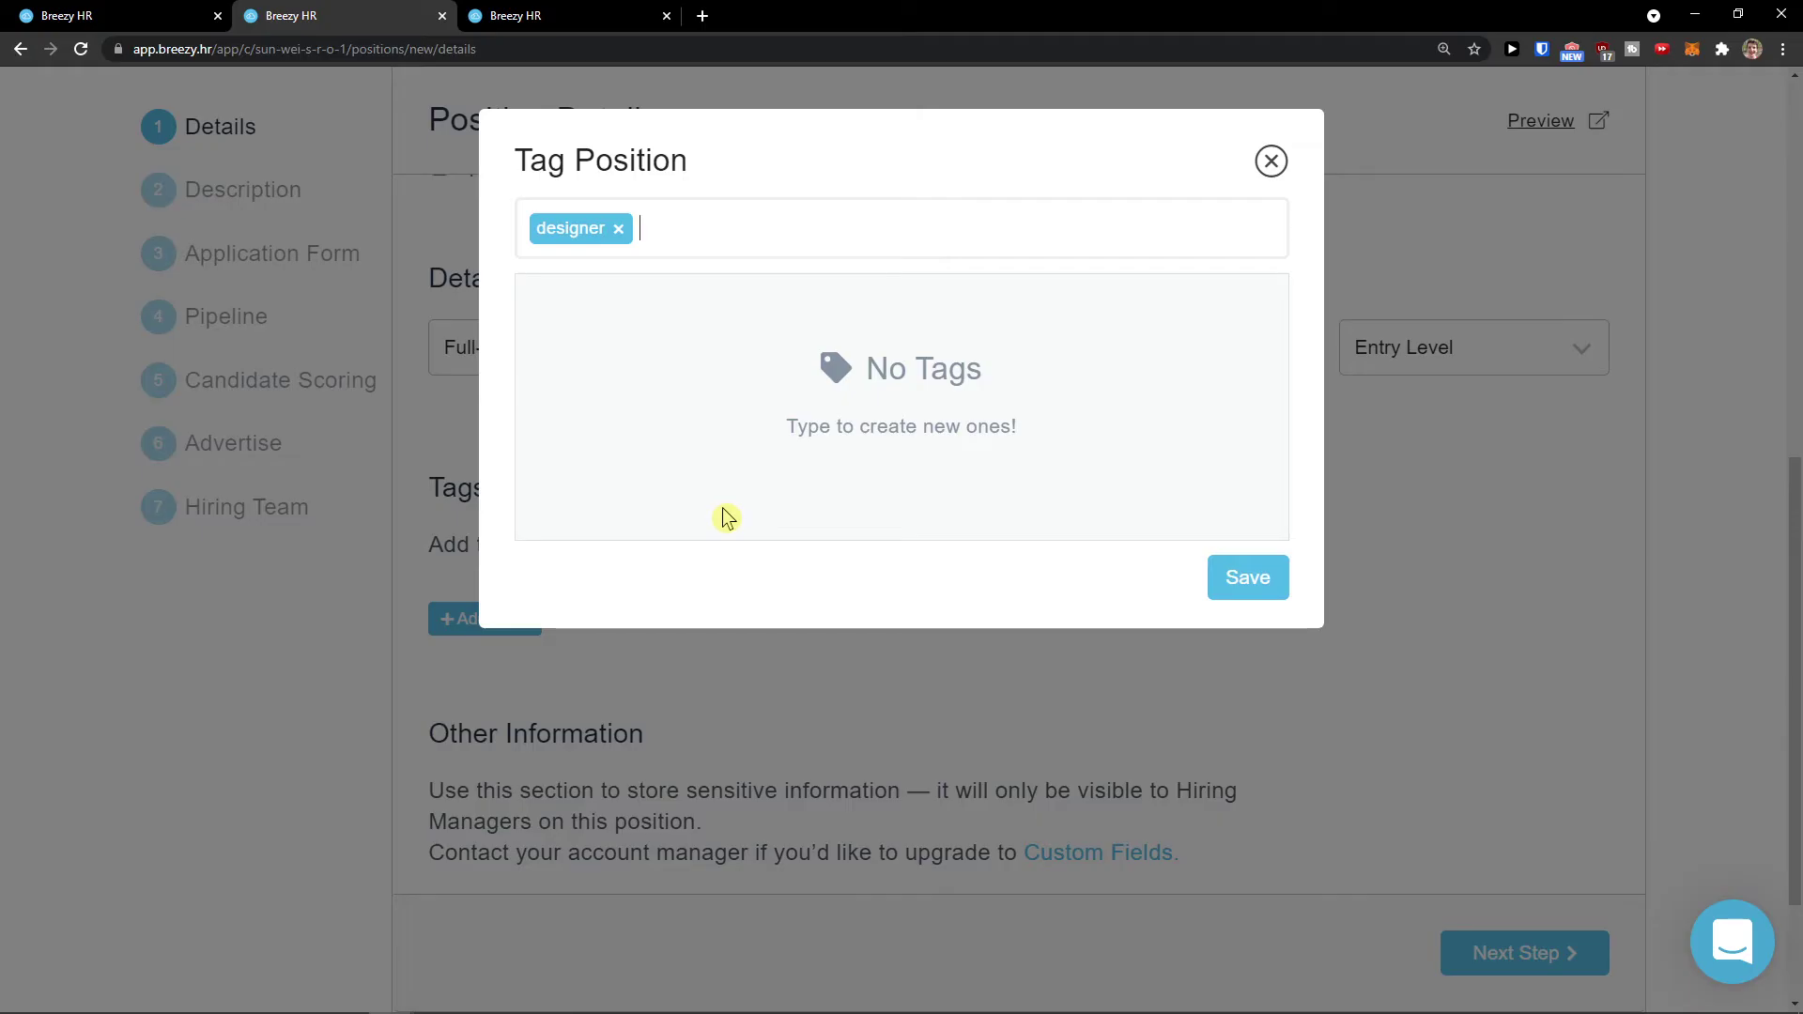
pyautogui.click(1223, 576)
pyautogui.scroll(-3, 1143, 664)
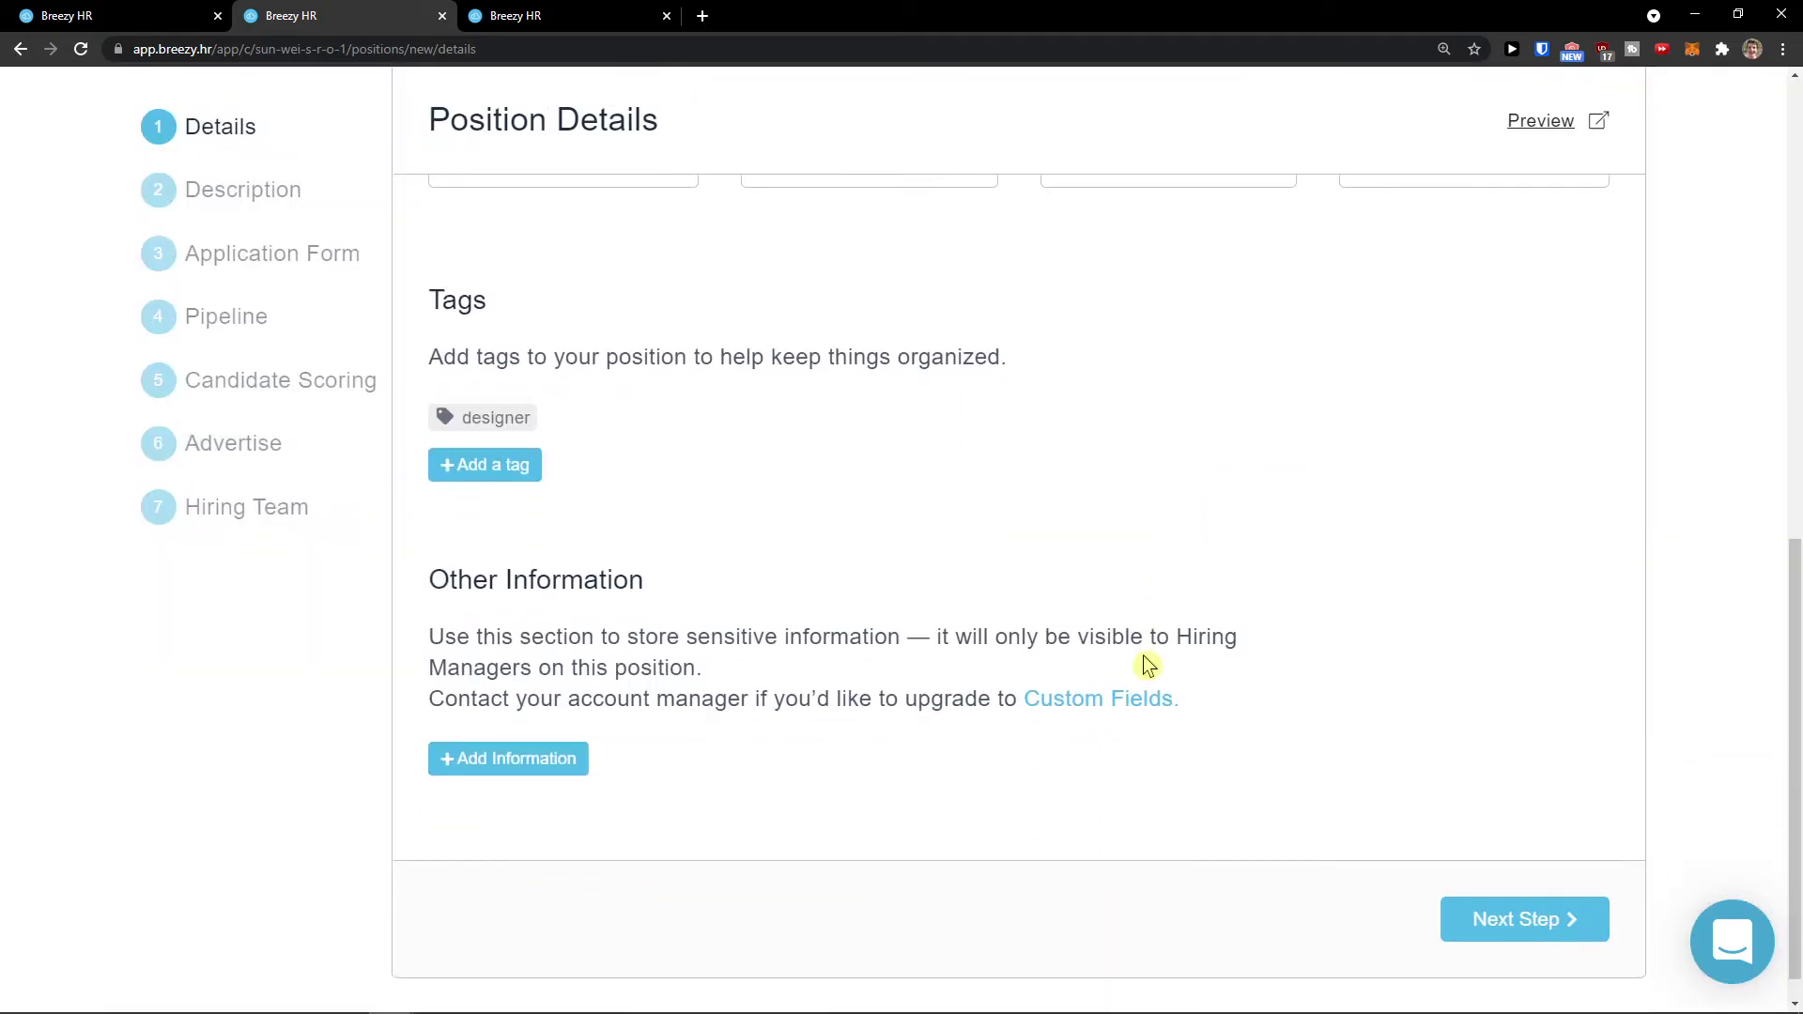
pyautogui.moveTo(425, 562); pyautogui.dragTo(700, 566)
pyautogui.moveTo(428, 618); pyautogui.dragTo(706, 658)
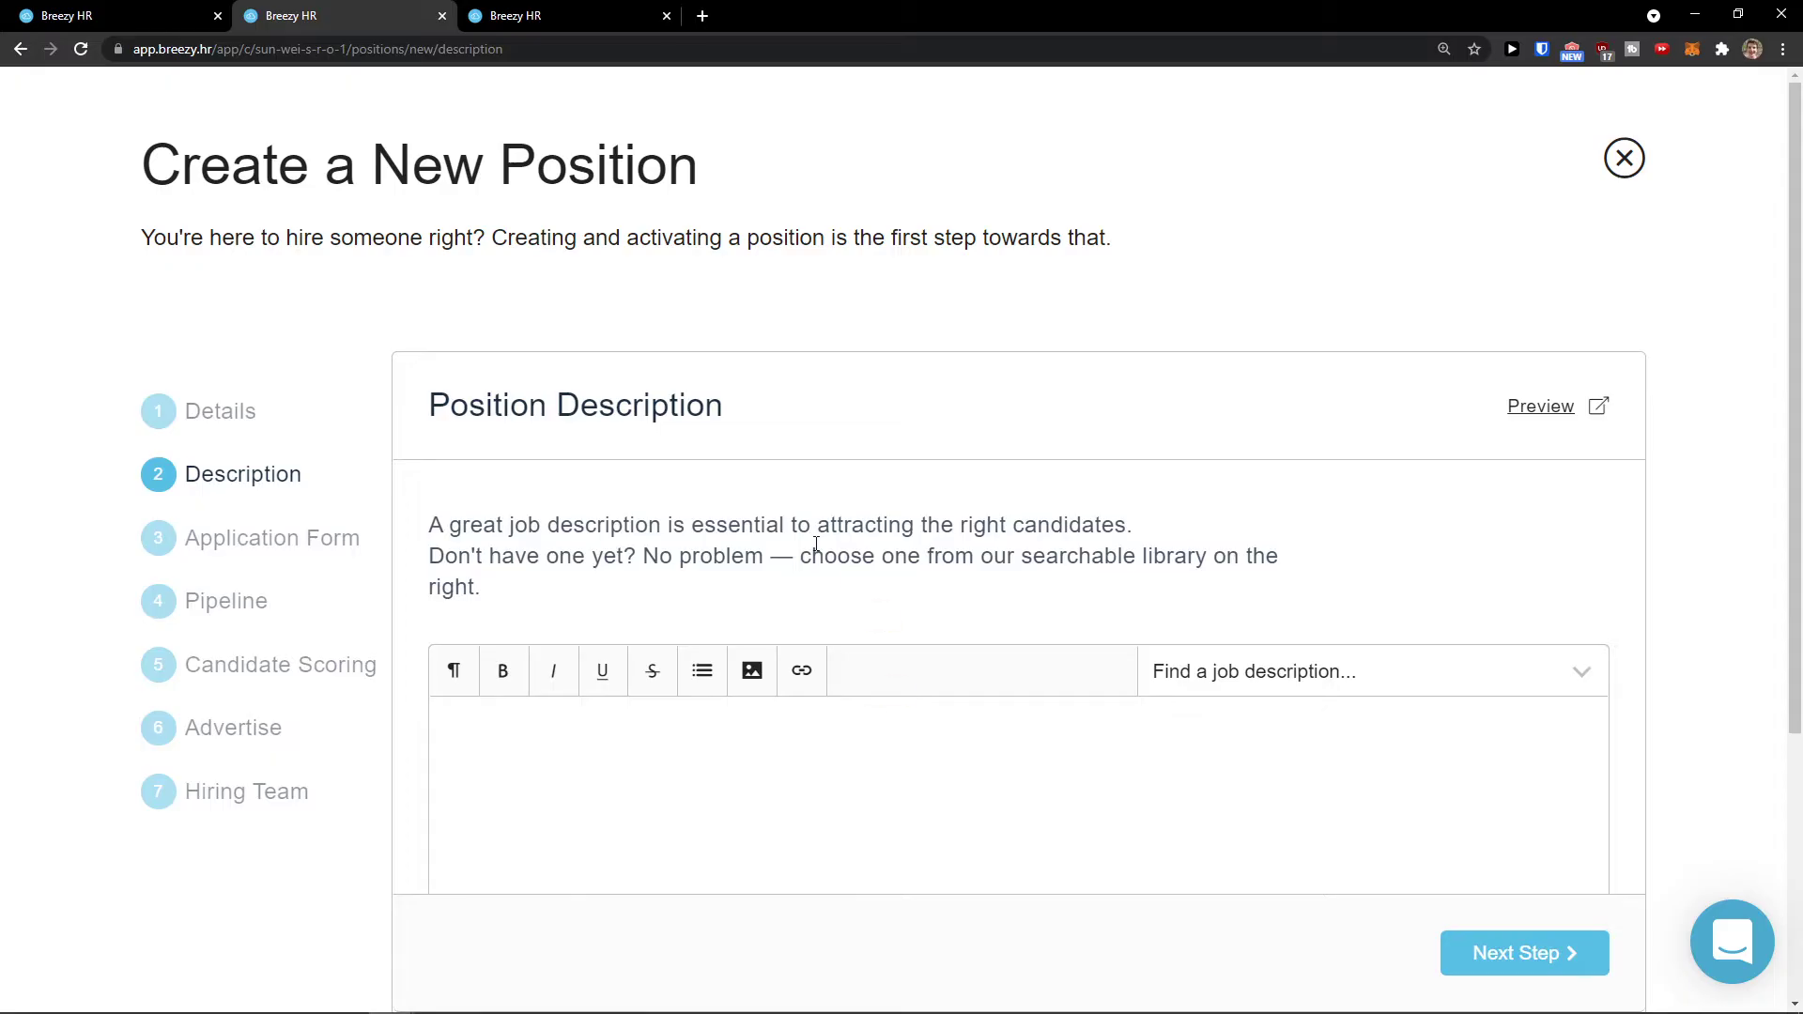
# Step: Open the library of ready-made job descriptions from the description editor
pyautogui.scroll(-3, 816, 564)
pyautogui.click(872, 720)
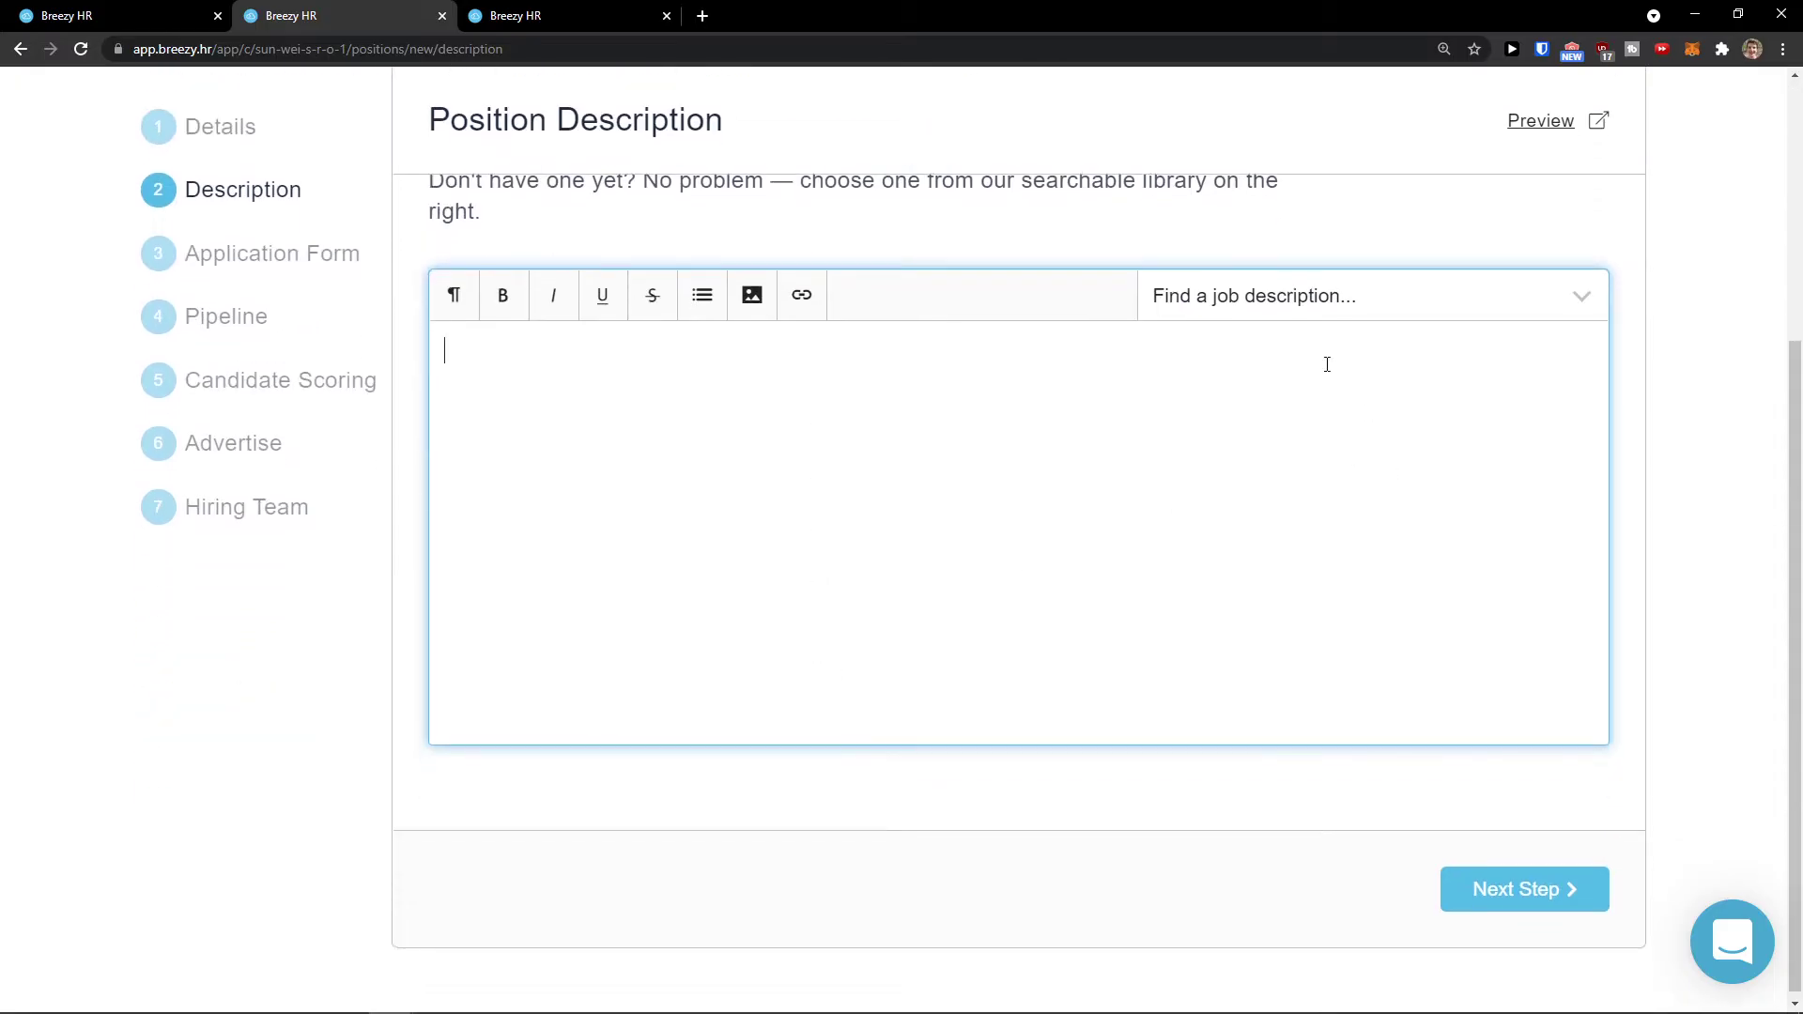
pyautogui.click(1240, 291)
pyautogui.scroll(-3, 1215, 551)
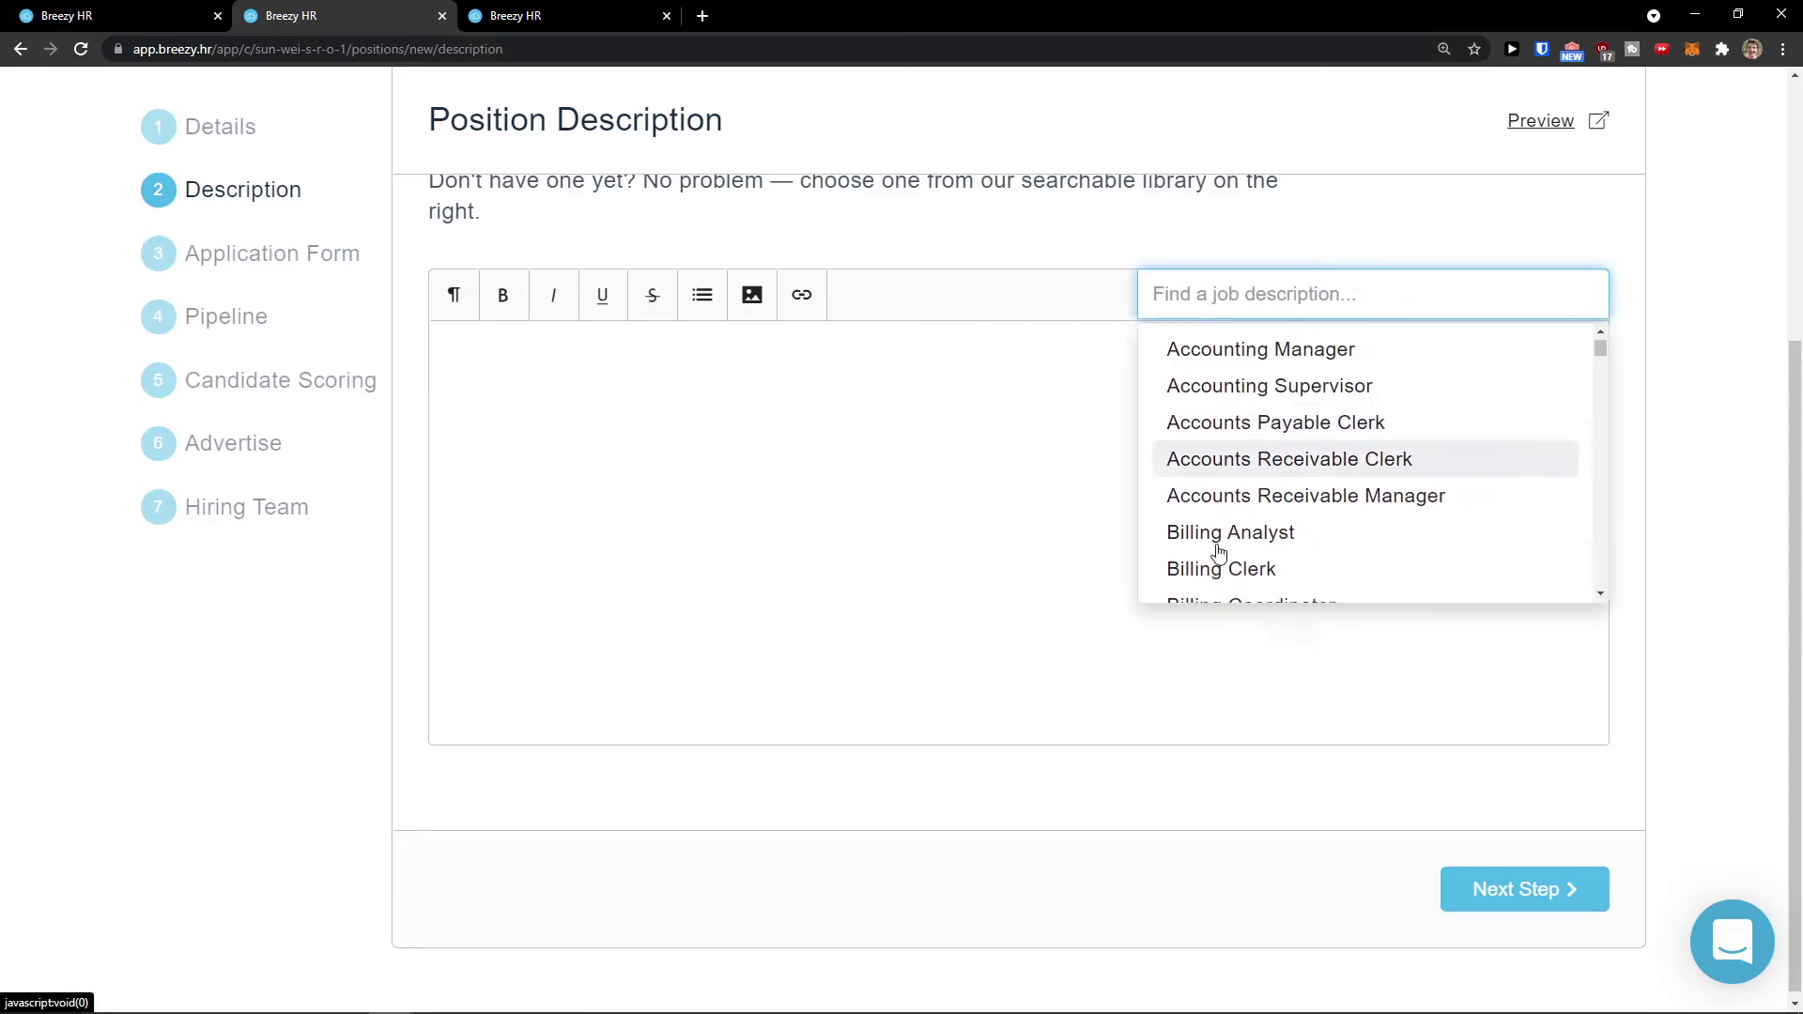
pyautogui.click(1027, 406)
pyautogui.click(1200, 315)
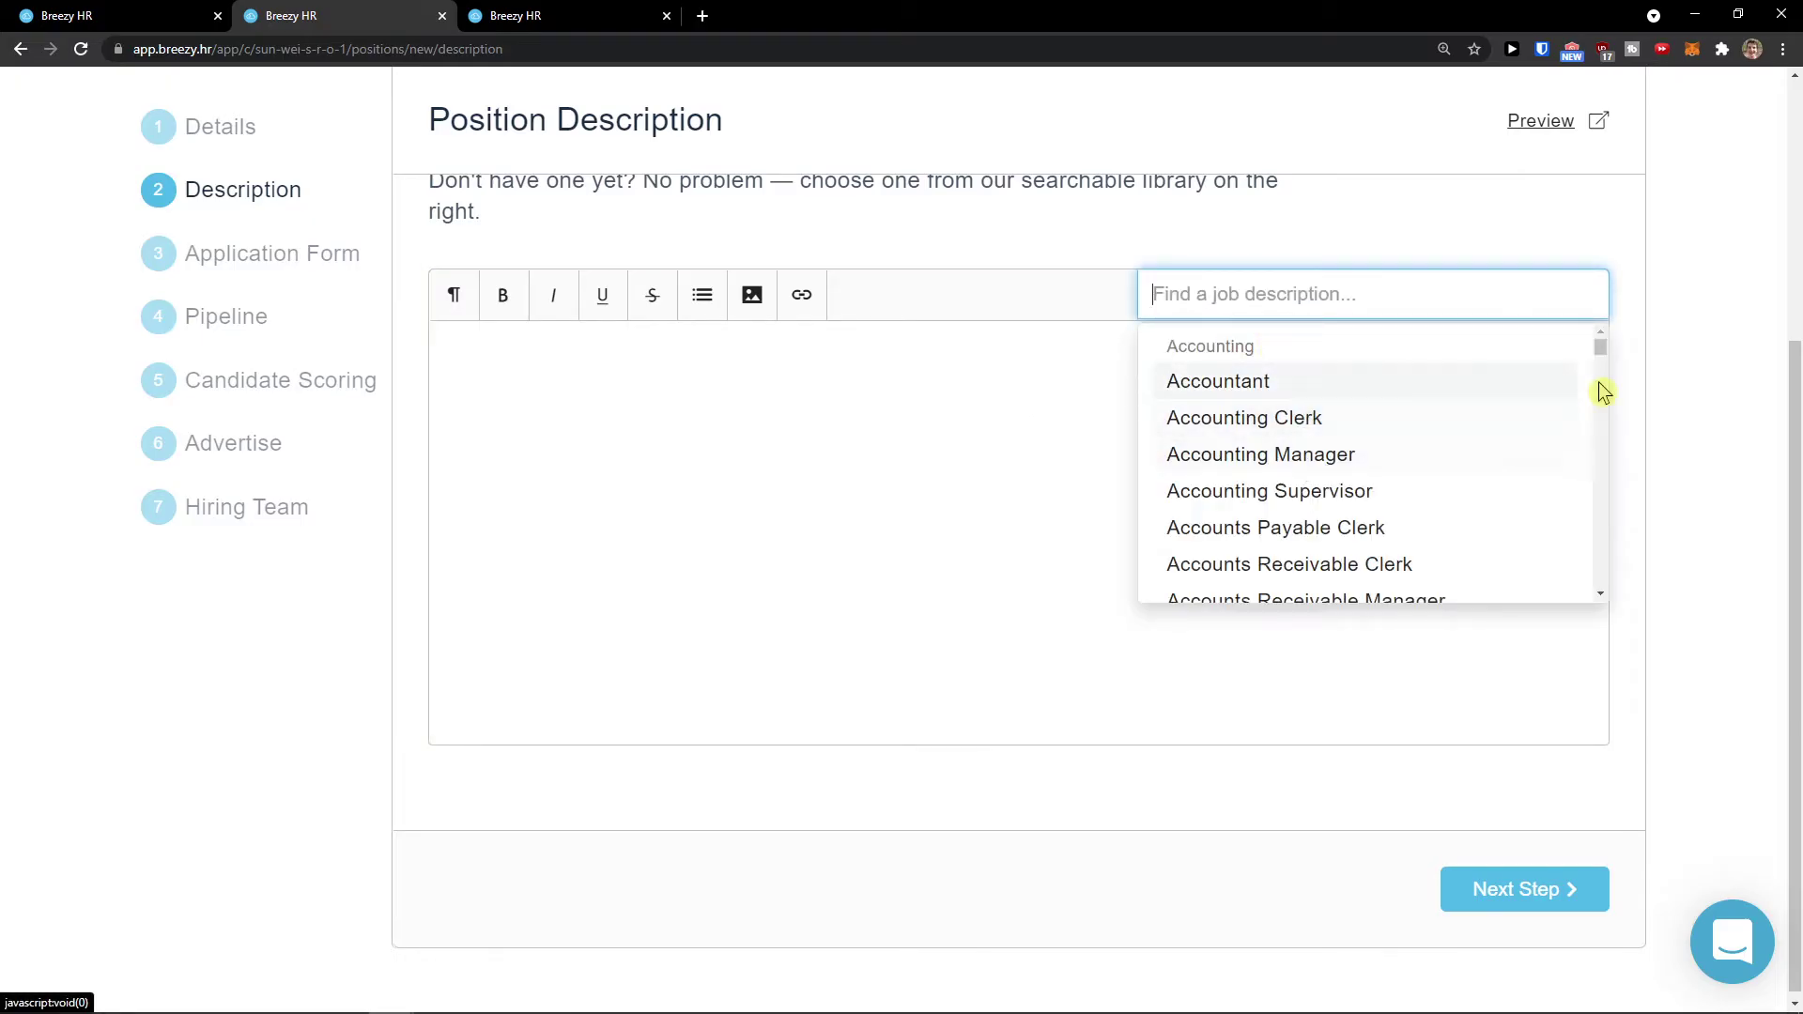
pyautogui.moveTo(1597, 353); pyautogui.dragTo(1591, 377)
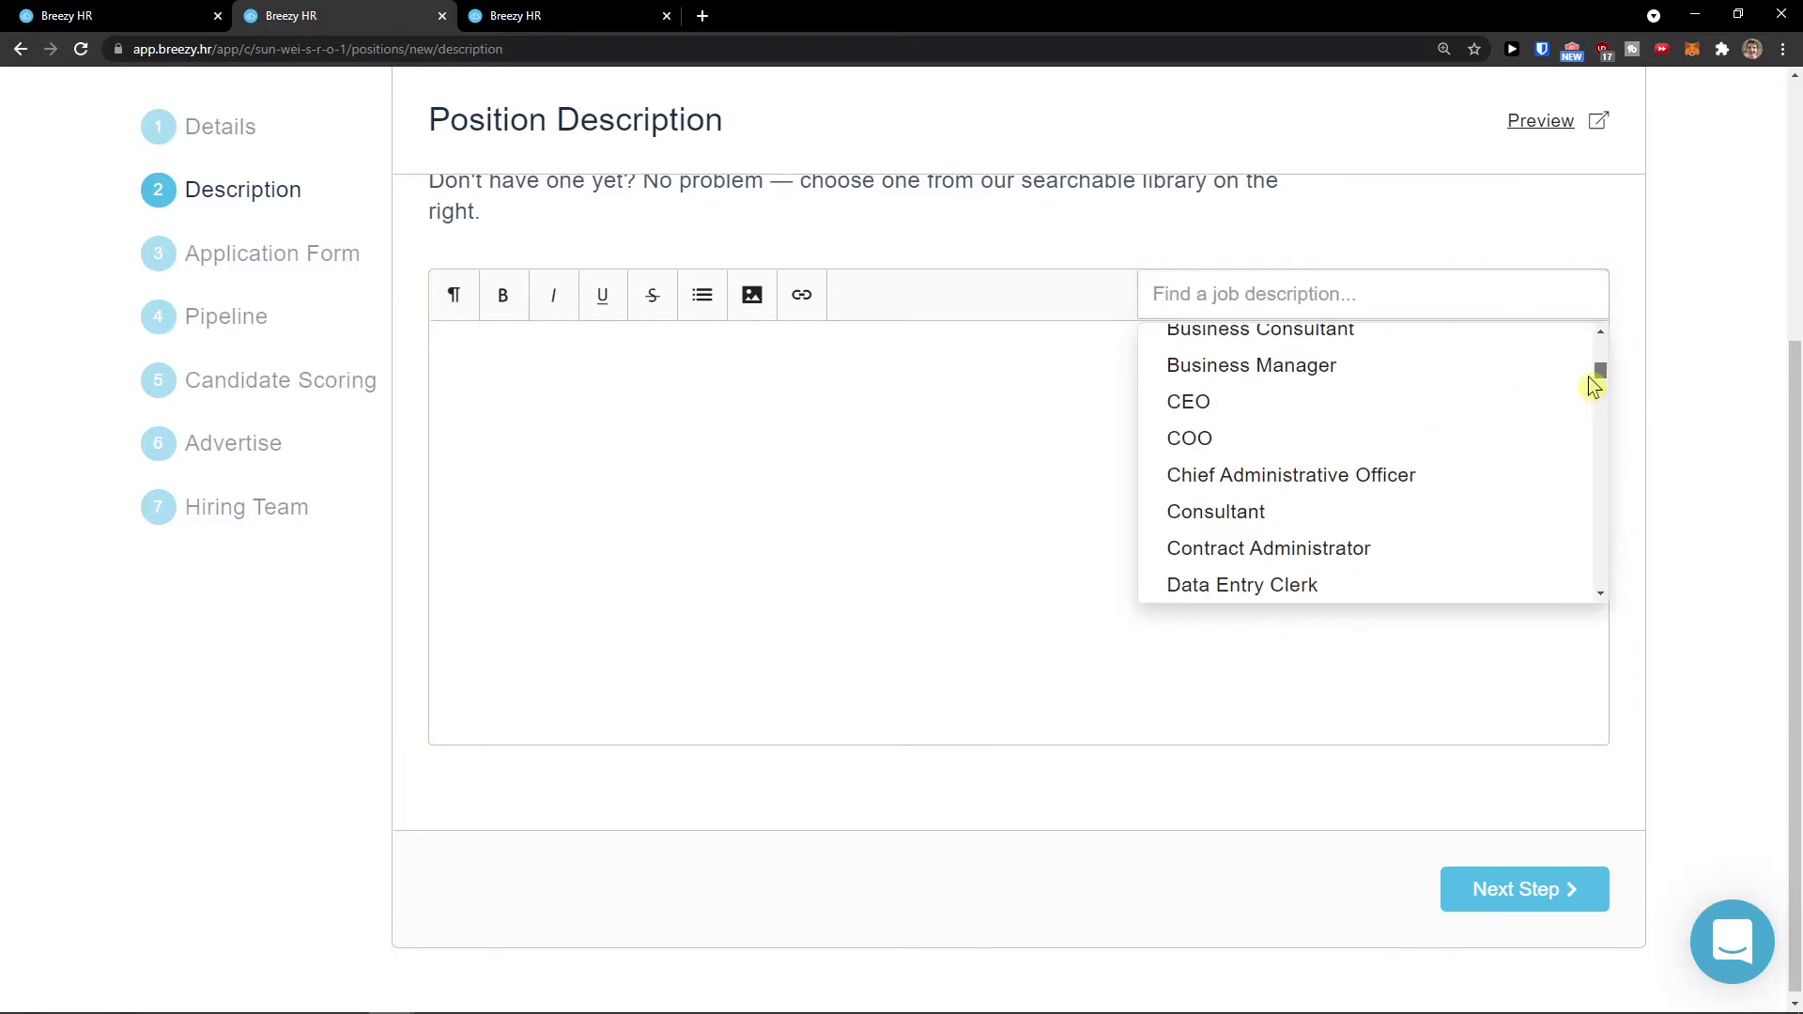
# Step: Search the library for 'des' and insert the Graphic Designer description template
pyautogui.click(1503, 308)
pyautogui.write('des')
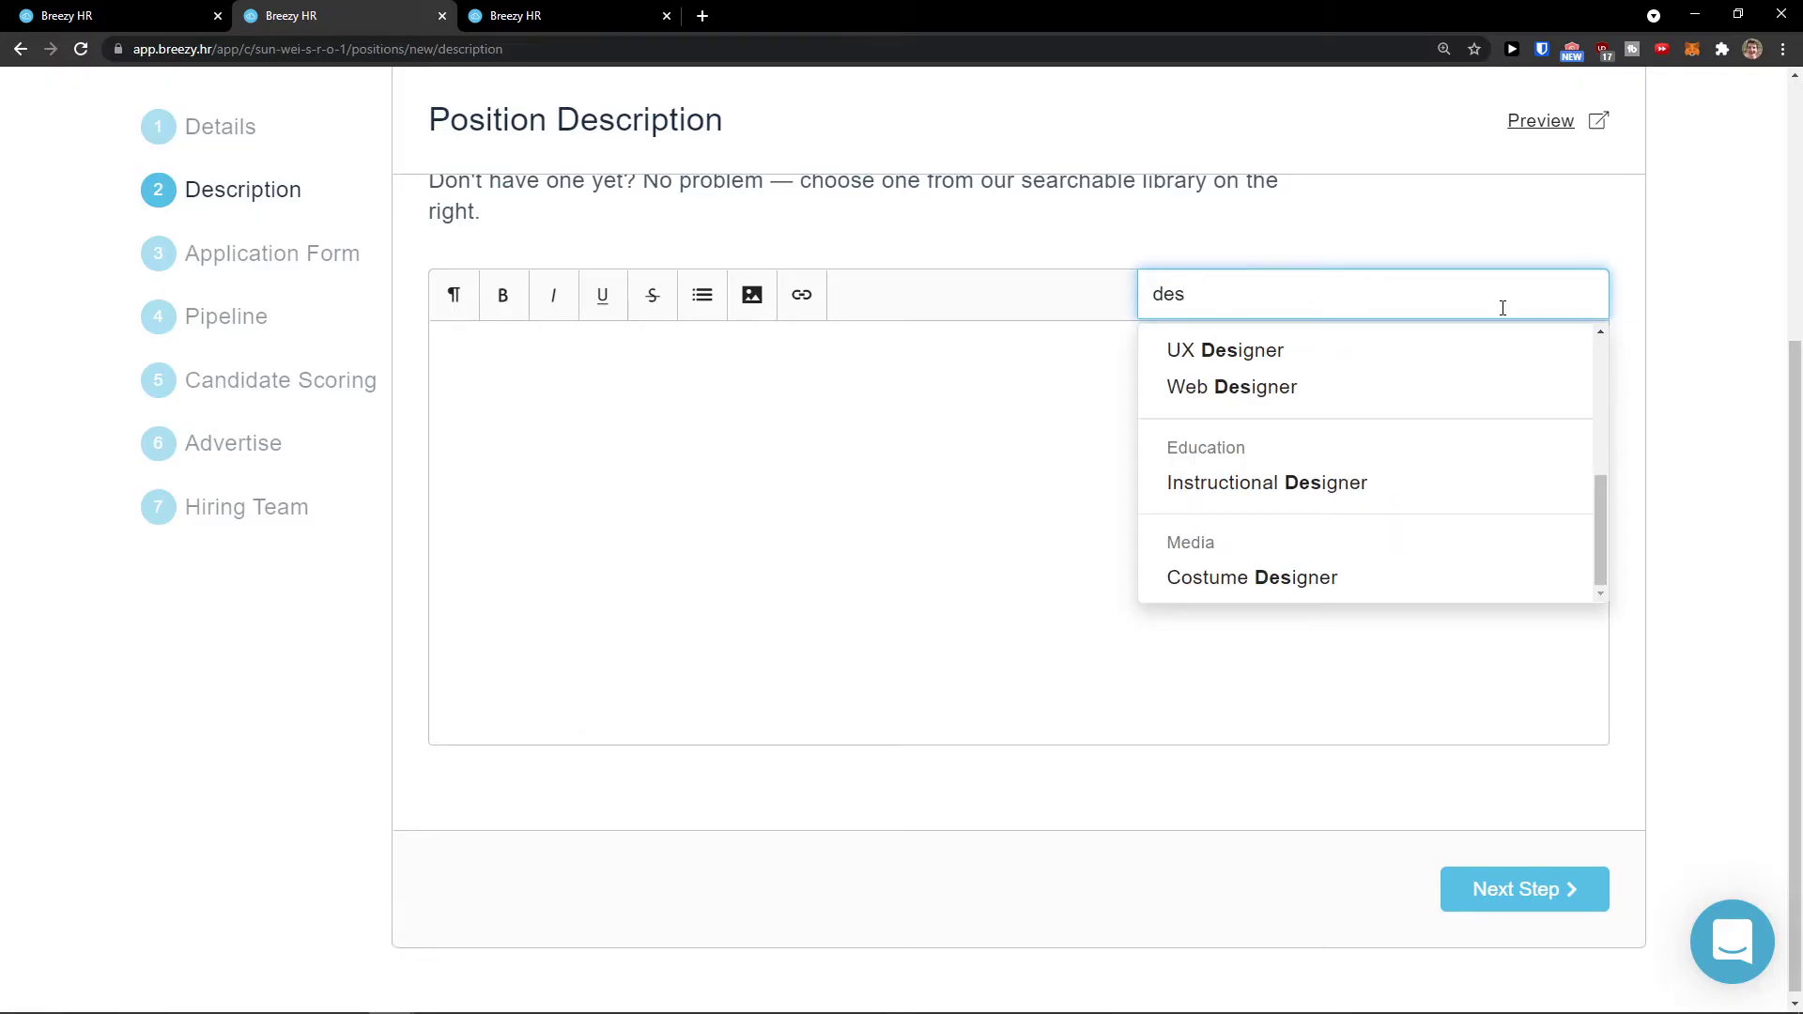
pyautogui.scroll(3, 1501, 398)
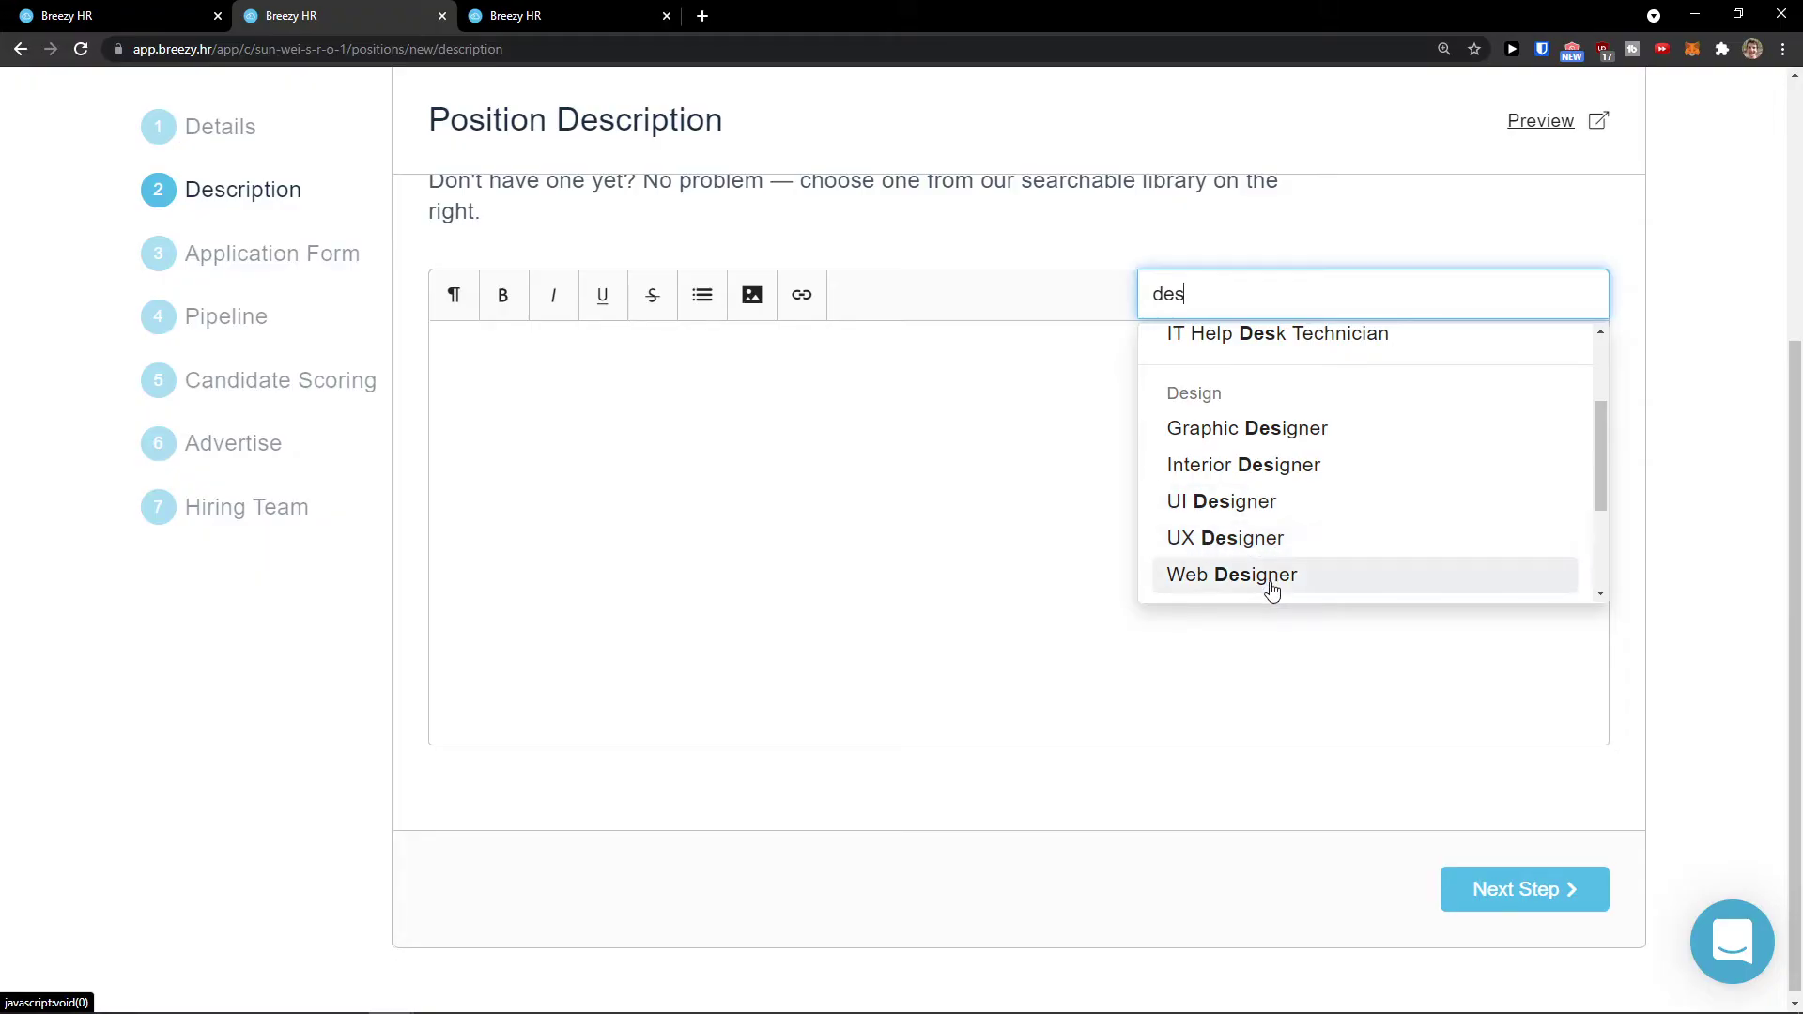
pyautogui.scroll(2, 1296, 456)
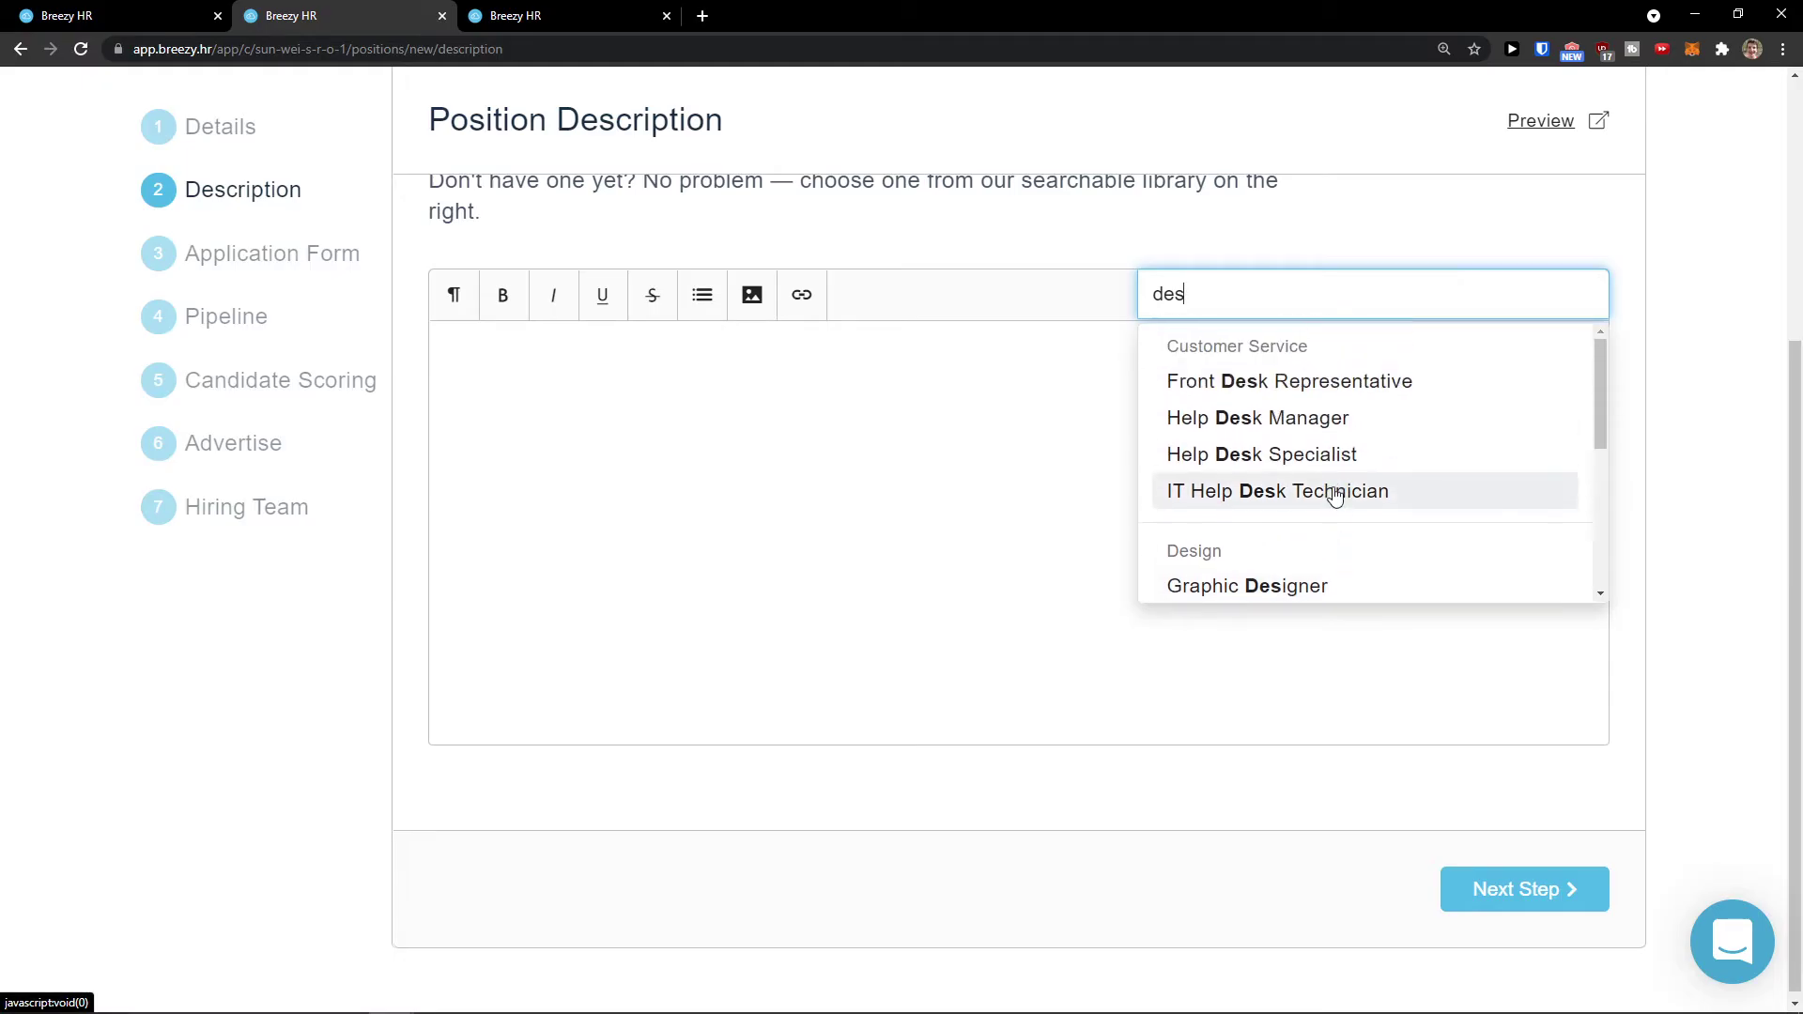
pyautogui.scroll(-1, 1304, 507)
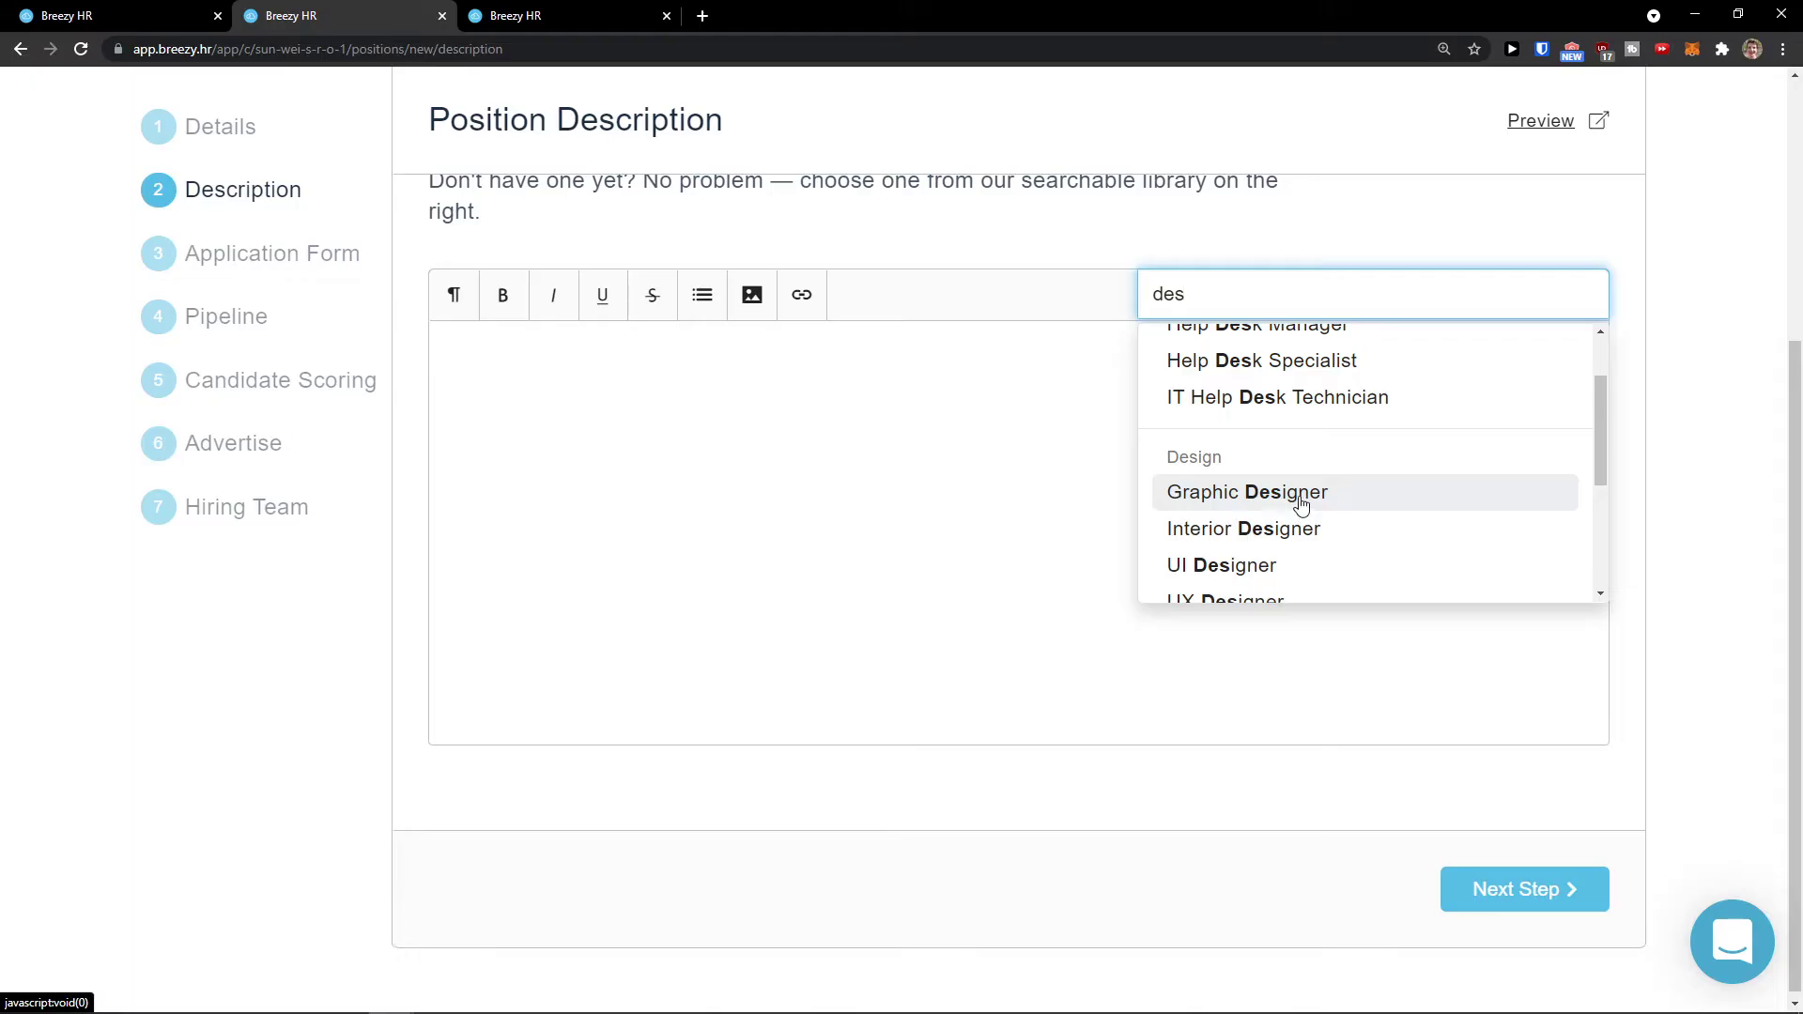
pyautogui.click(1301, 504)
pyautogui.scroll(-3, 1299, 495)
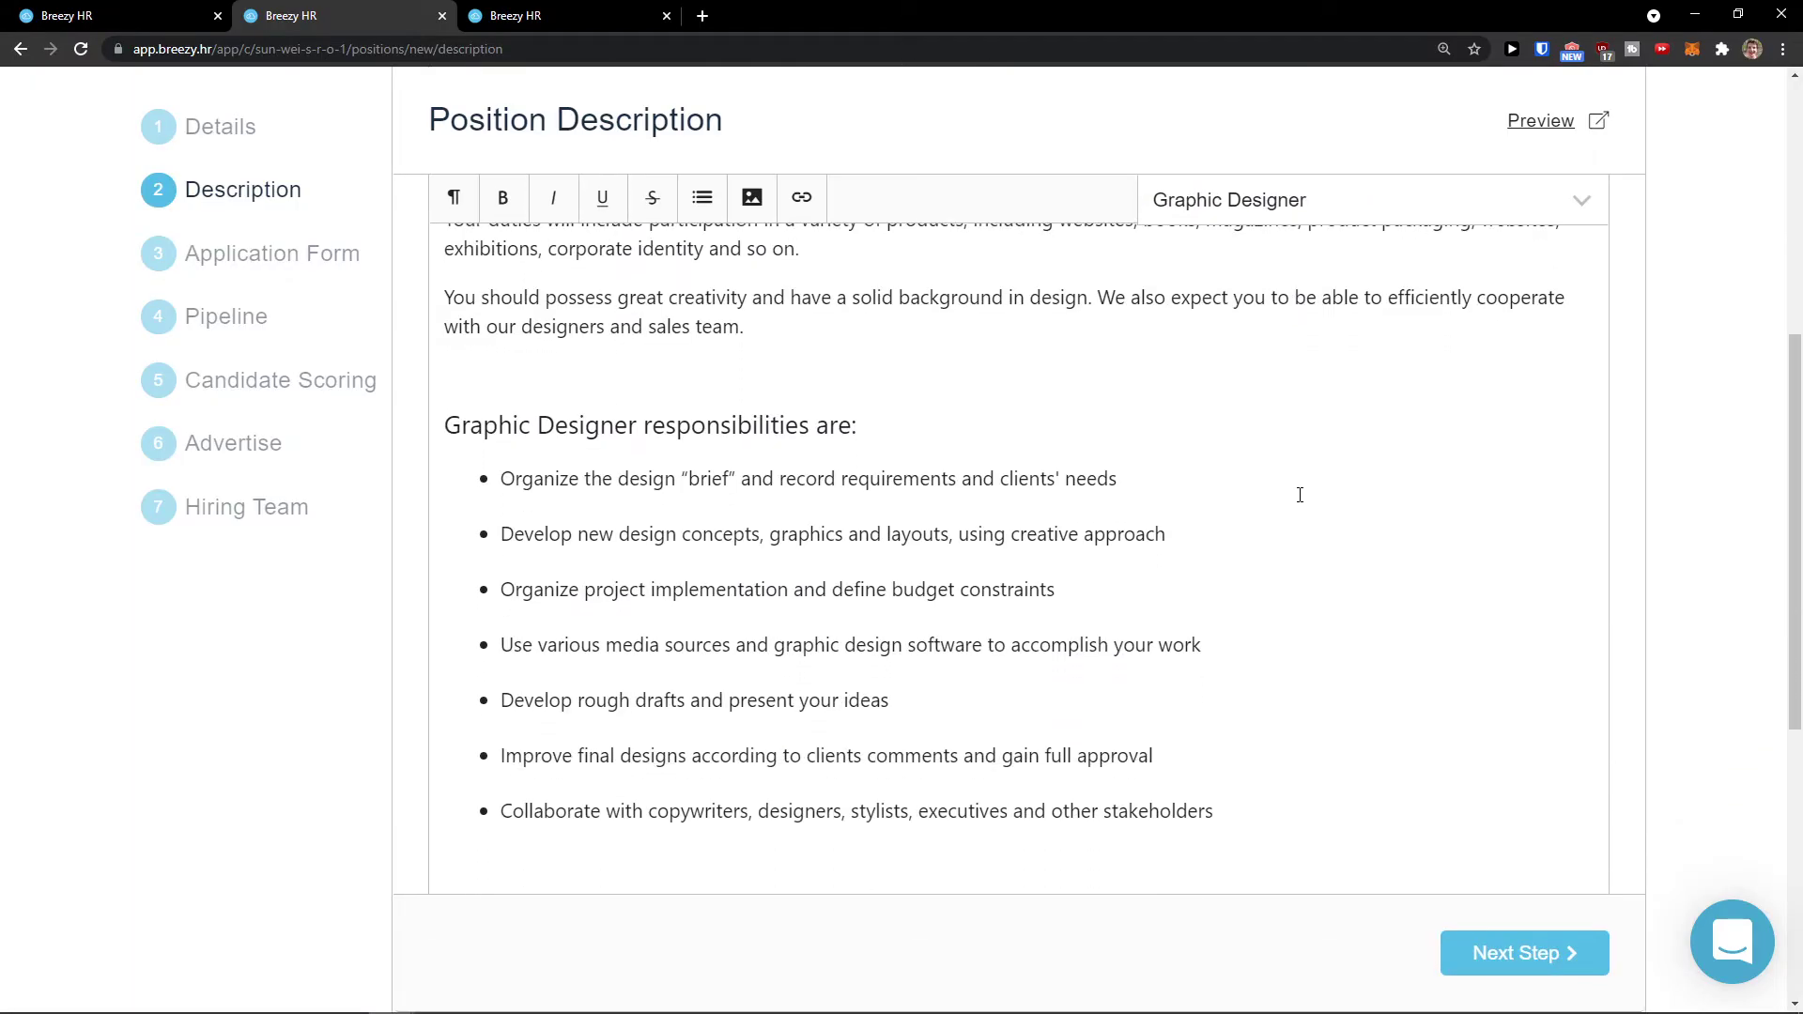
pyautogui.scroll(-3, 1299, 495)
pyautogui.scroll(6, 1300, 495)
pyautogui.scroll(-1, 1300, 495)
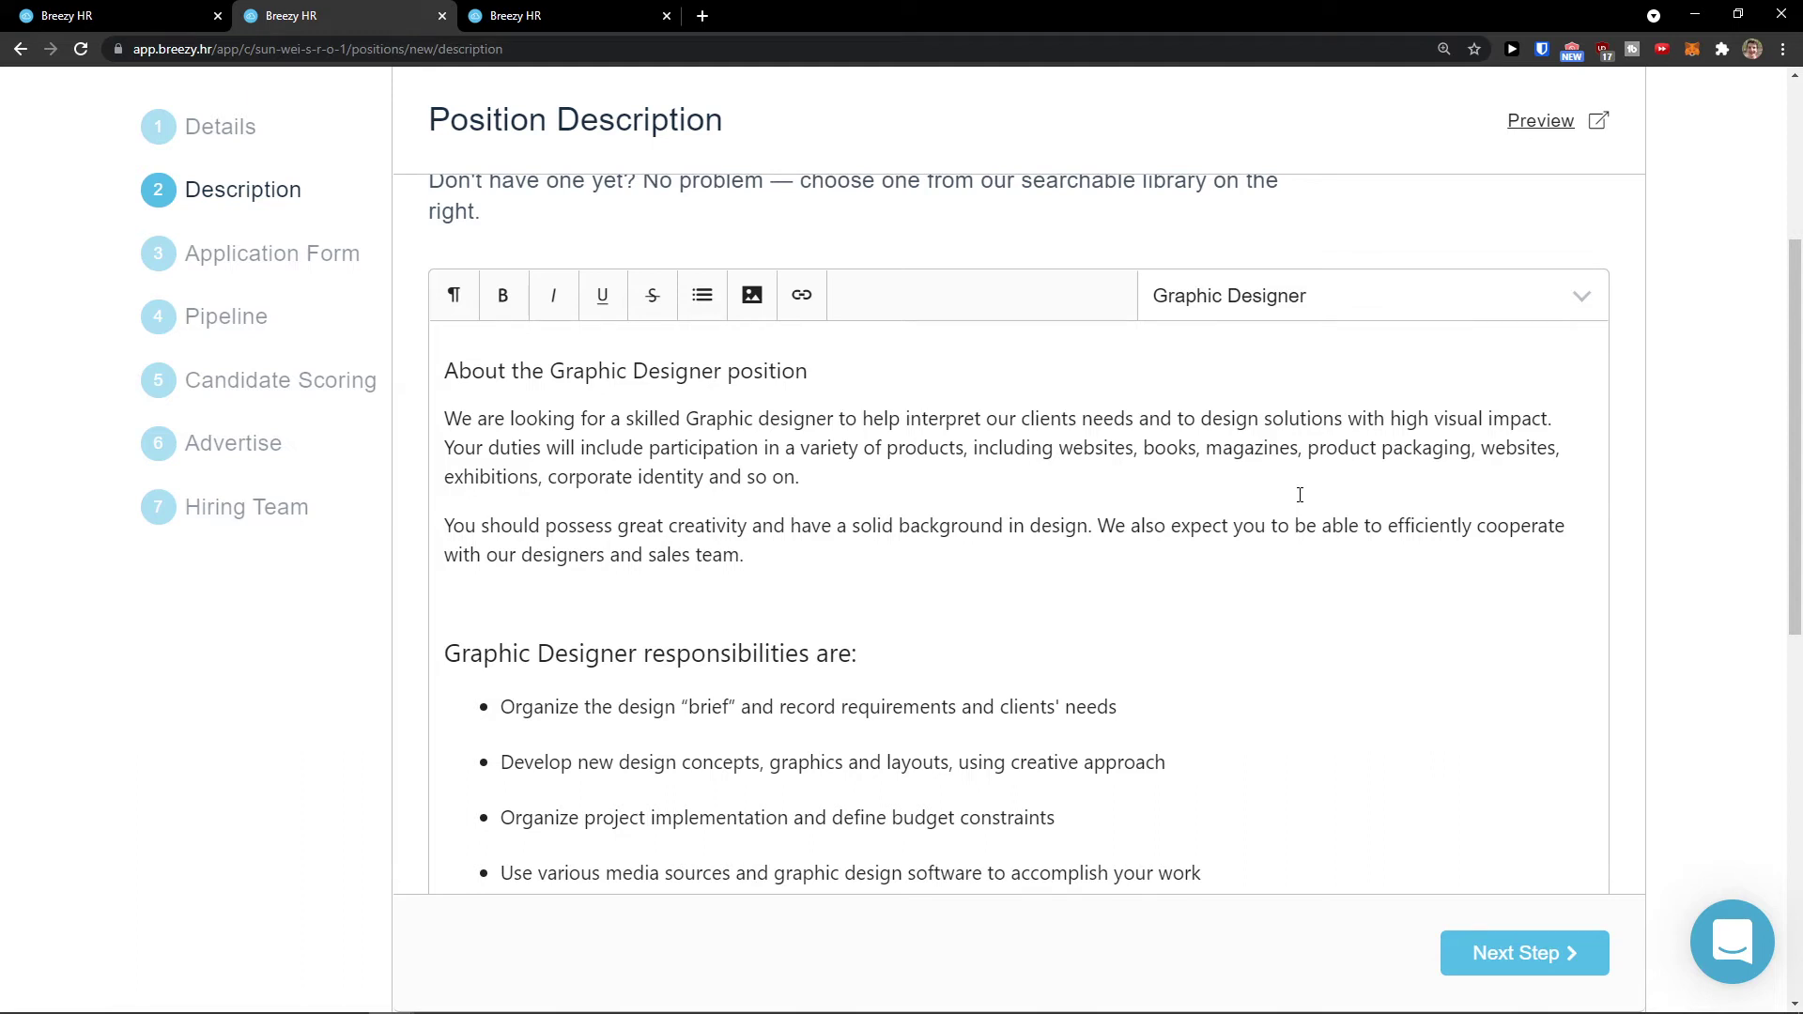
# Step: Review the inserted Graphic Designer overview and responsibilities text
pyautogui.moveTo(1316, 480); pyautogui.dragTo(785, 449)
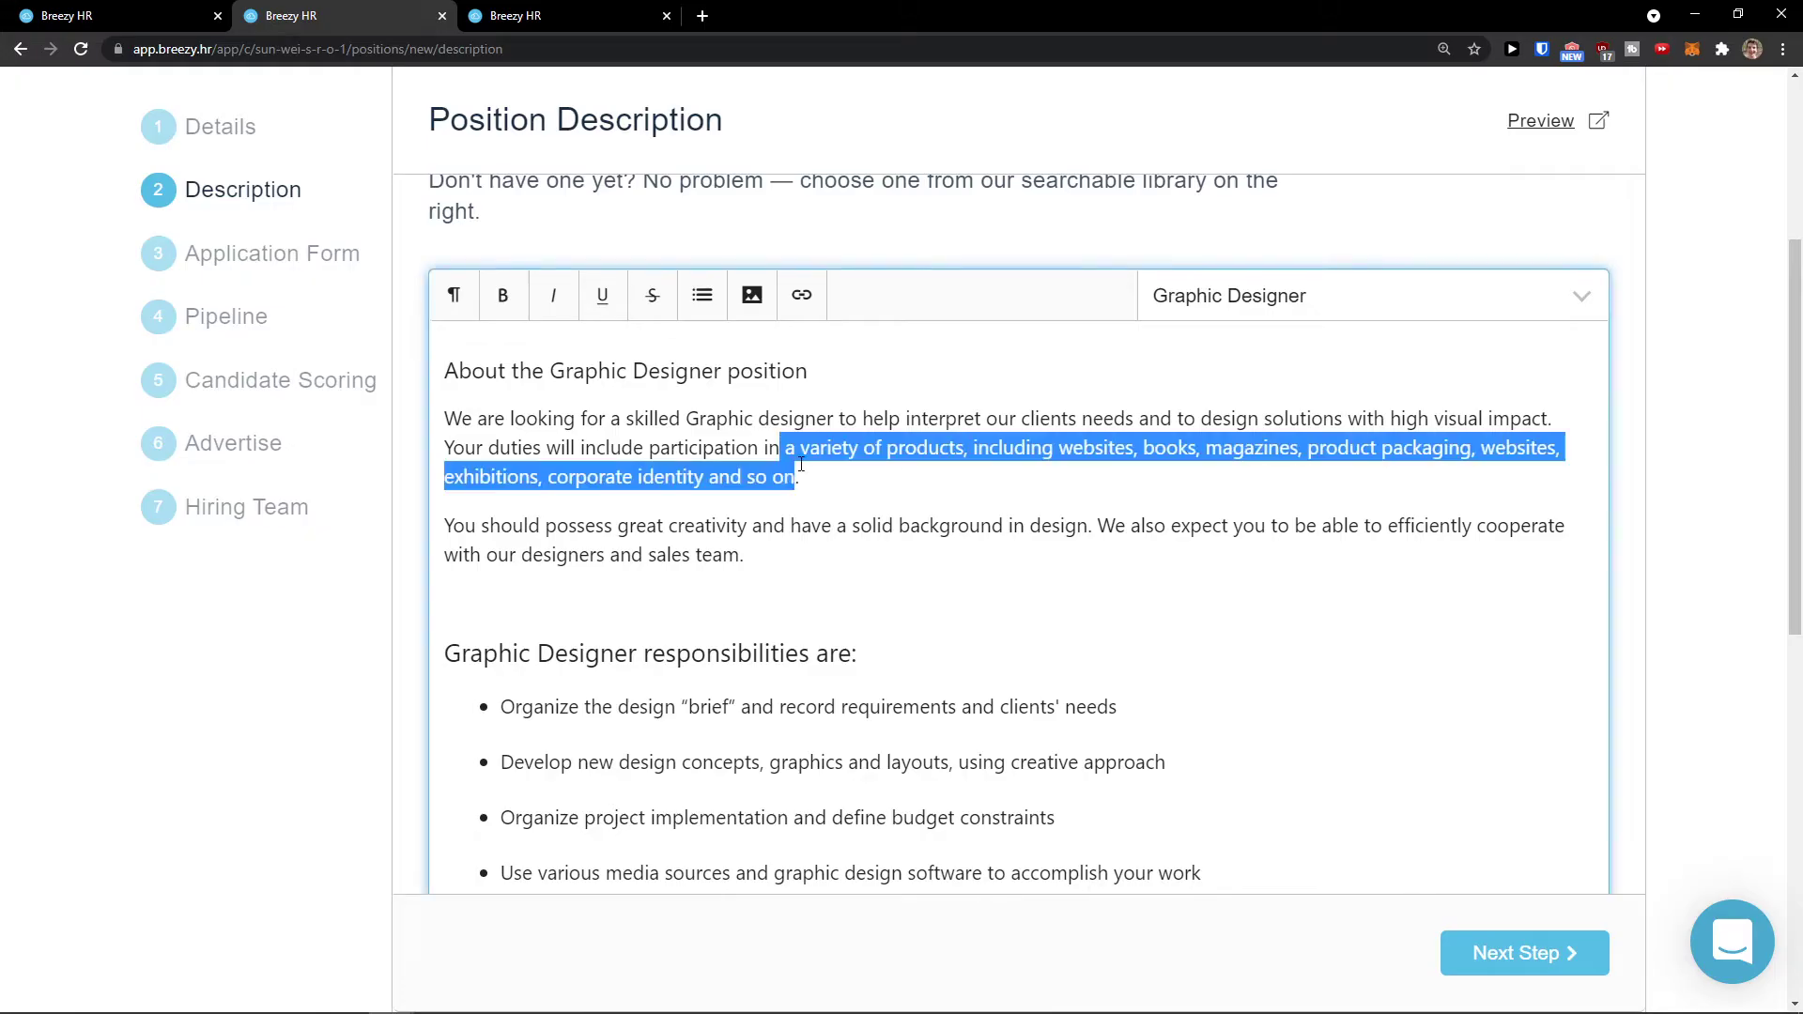
pyautogui.click(912, 488)
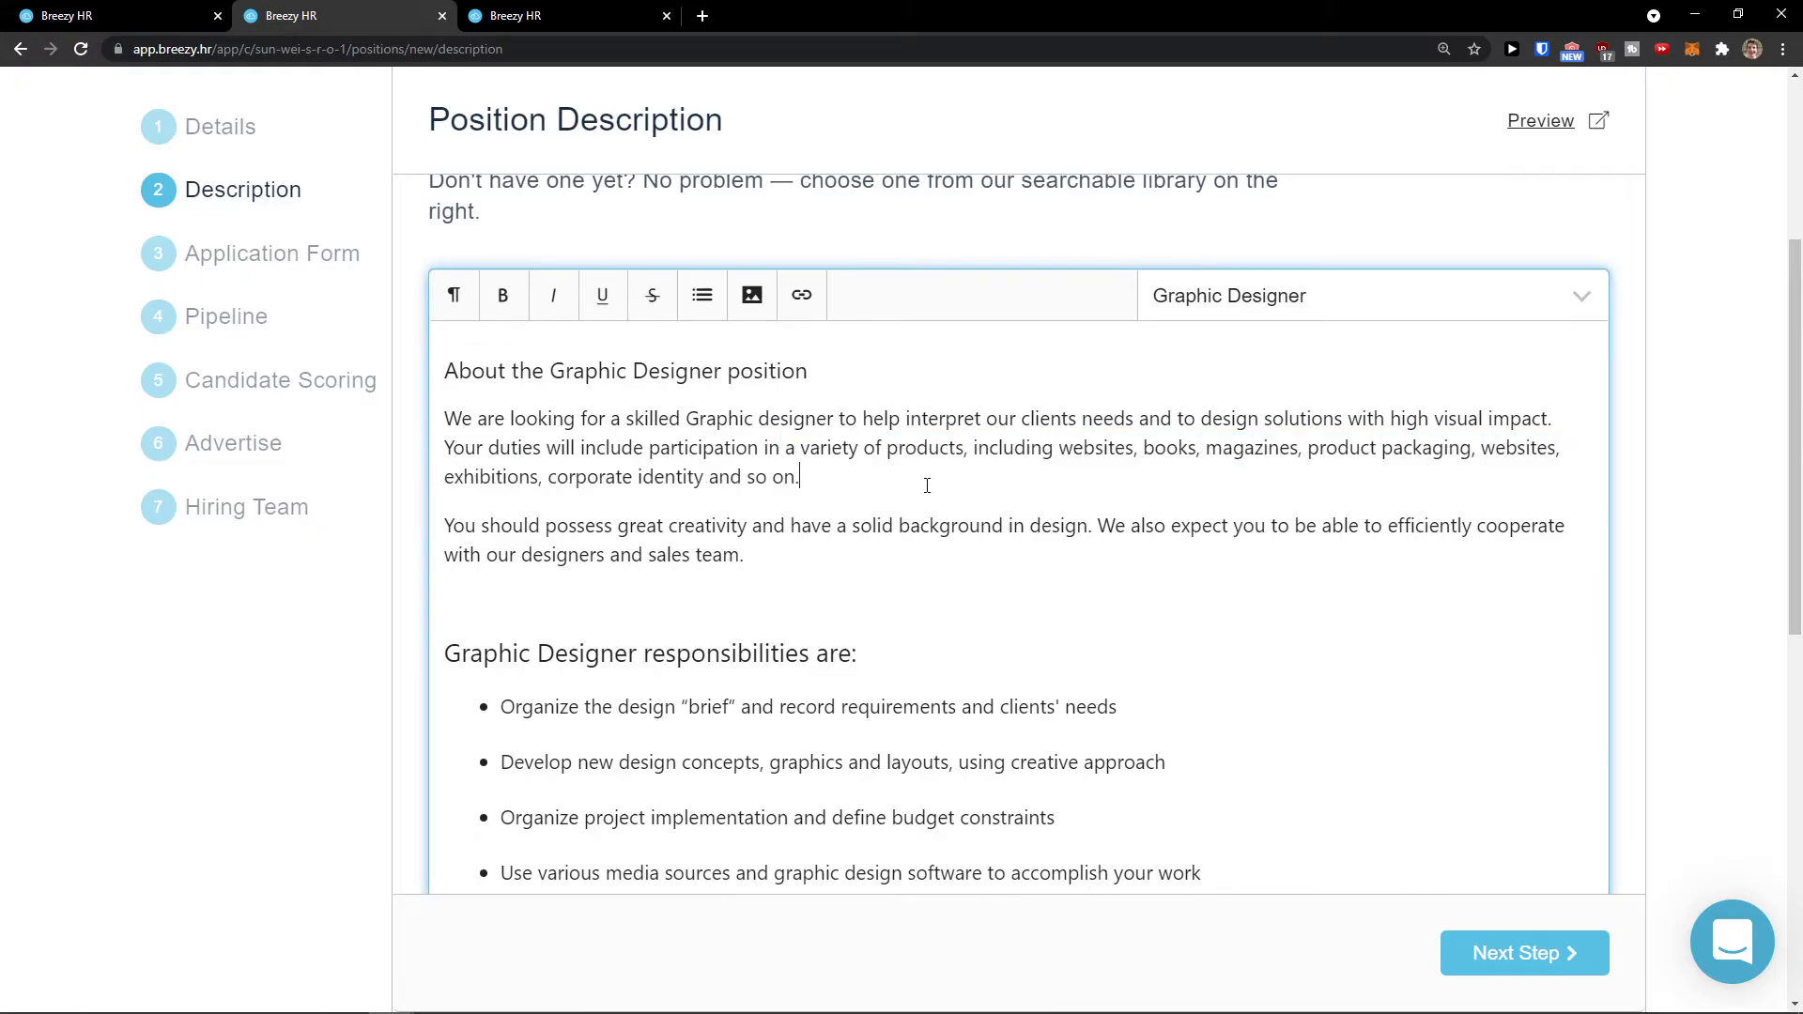
pyautogui.scroll(-1, 929, 502)
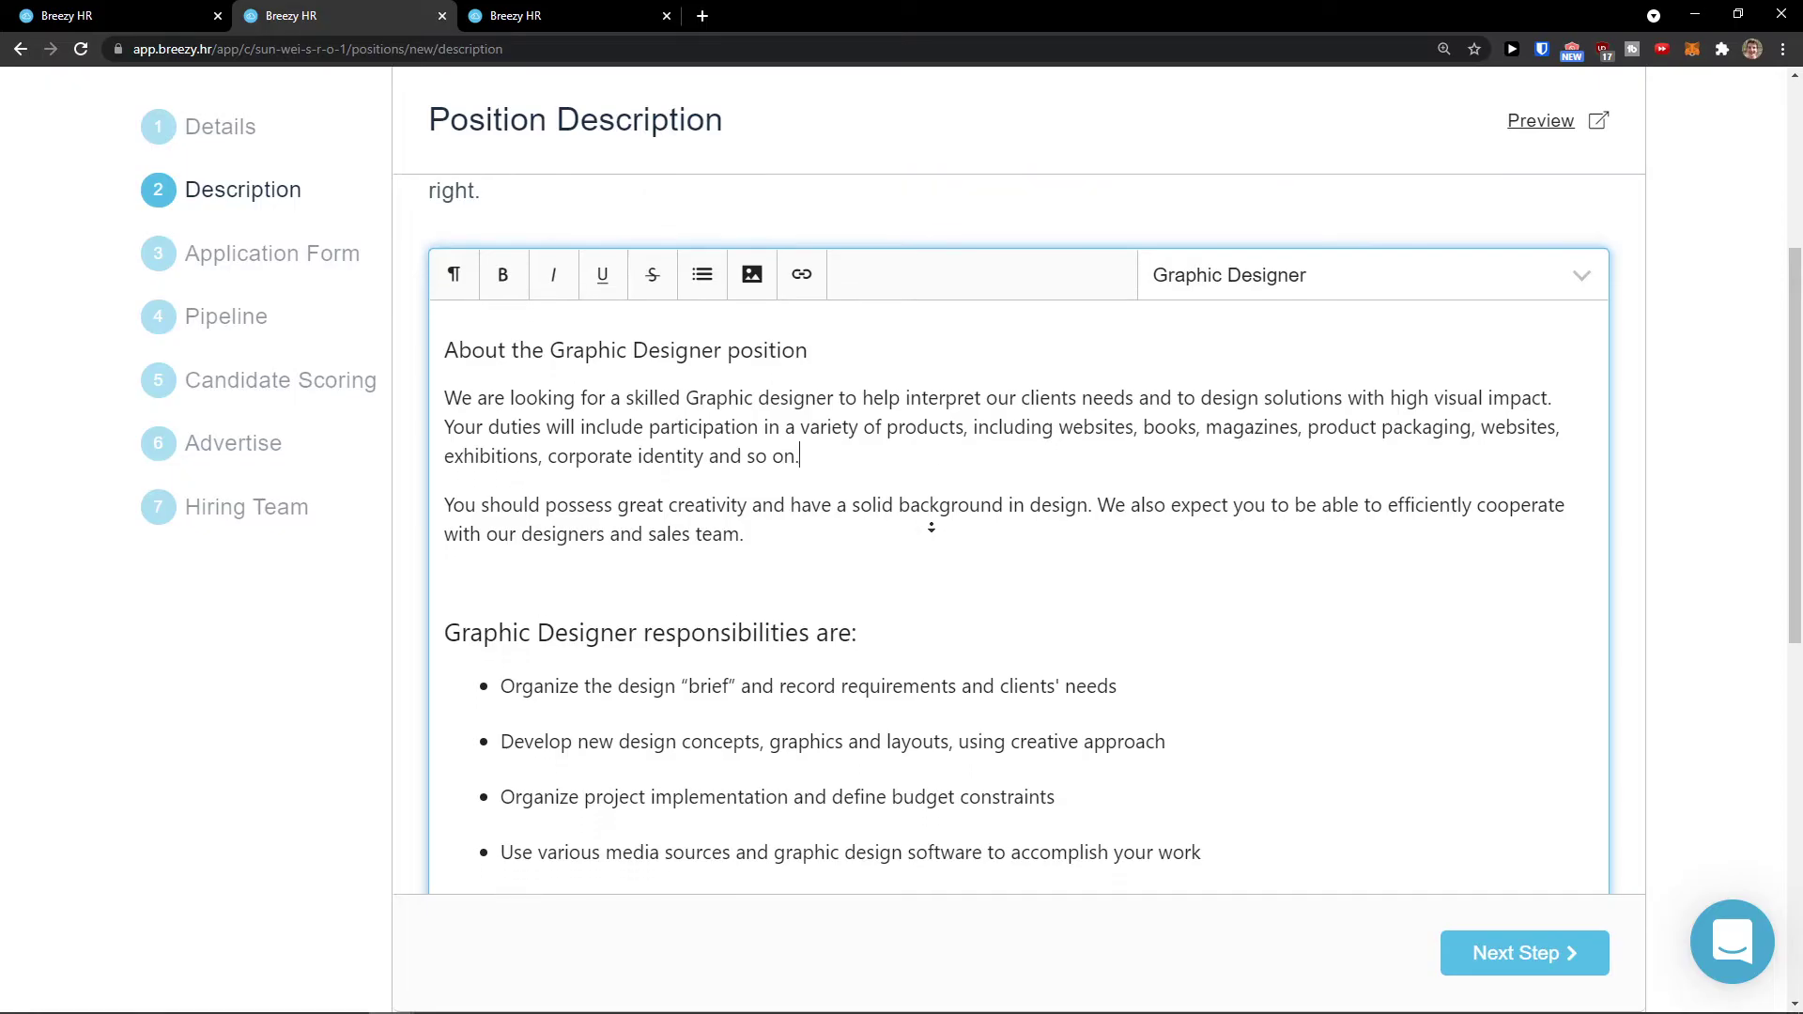
pyautogui.scroll(-6, 931, 519)
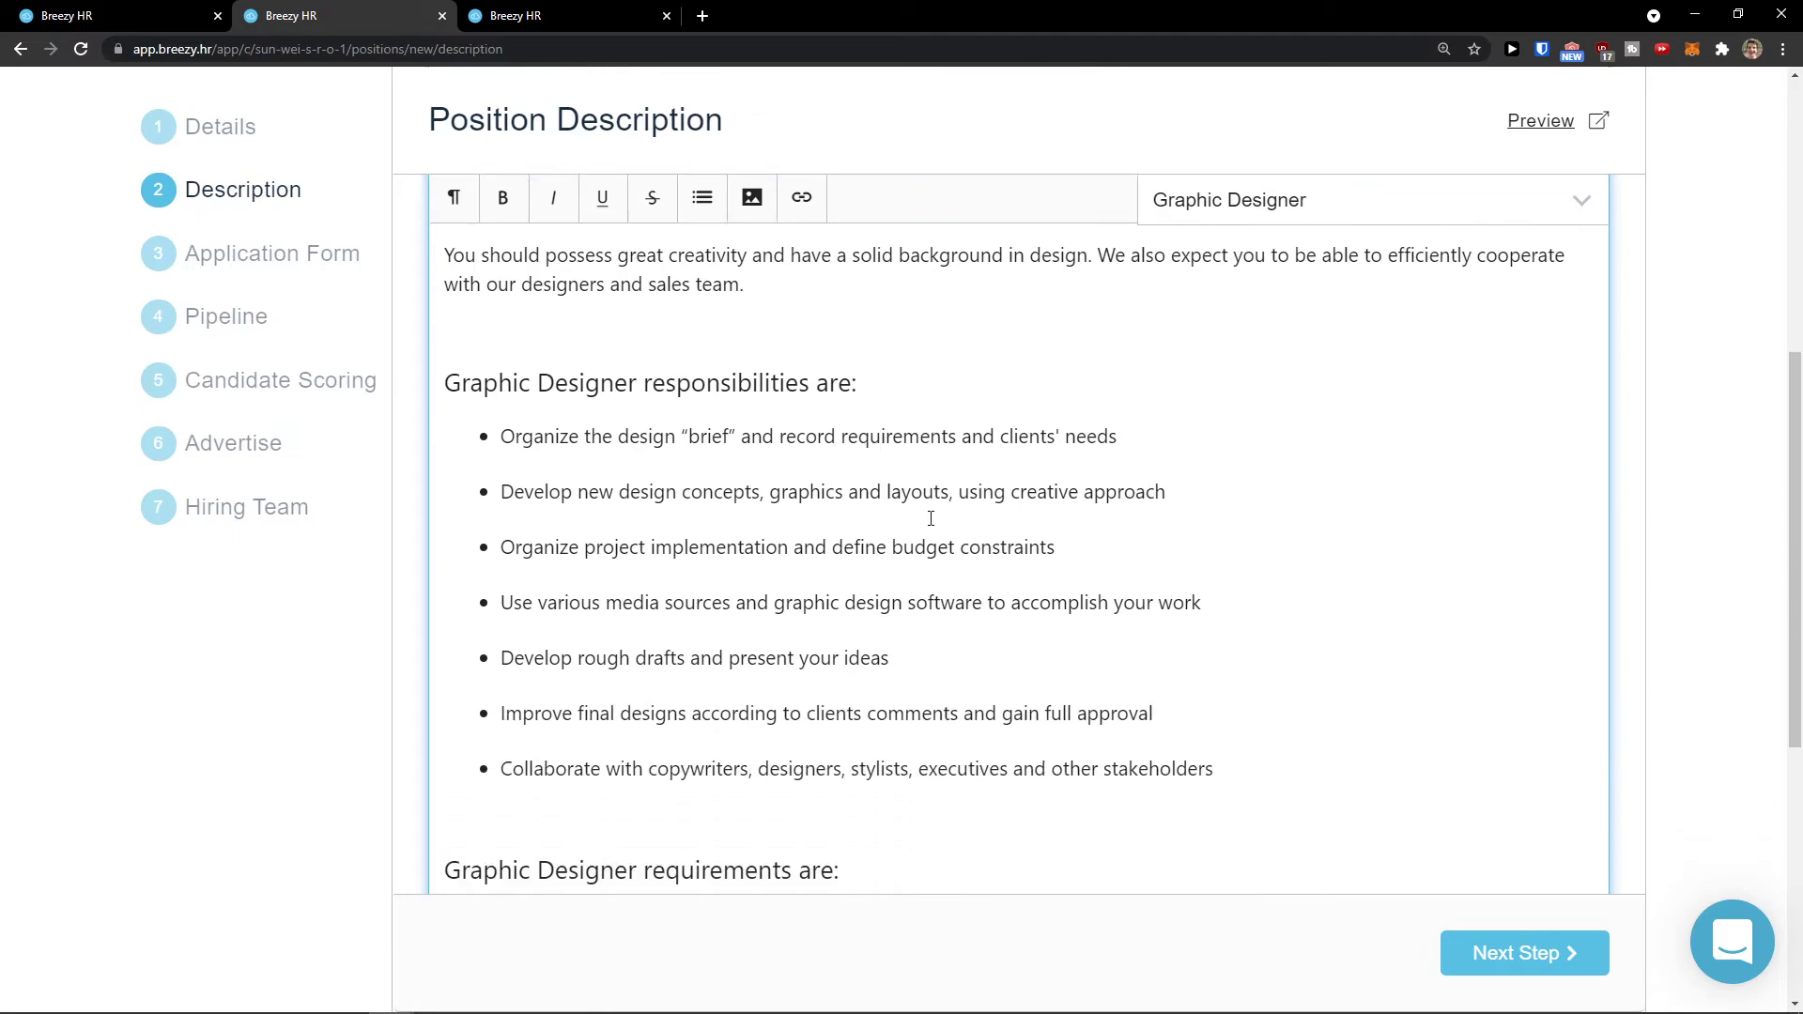
pyautogui.scroll(8, 930, 516)
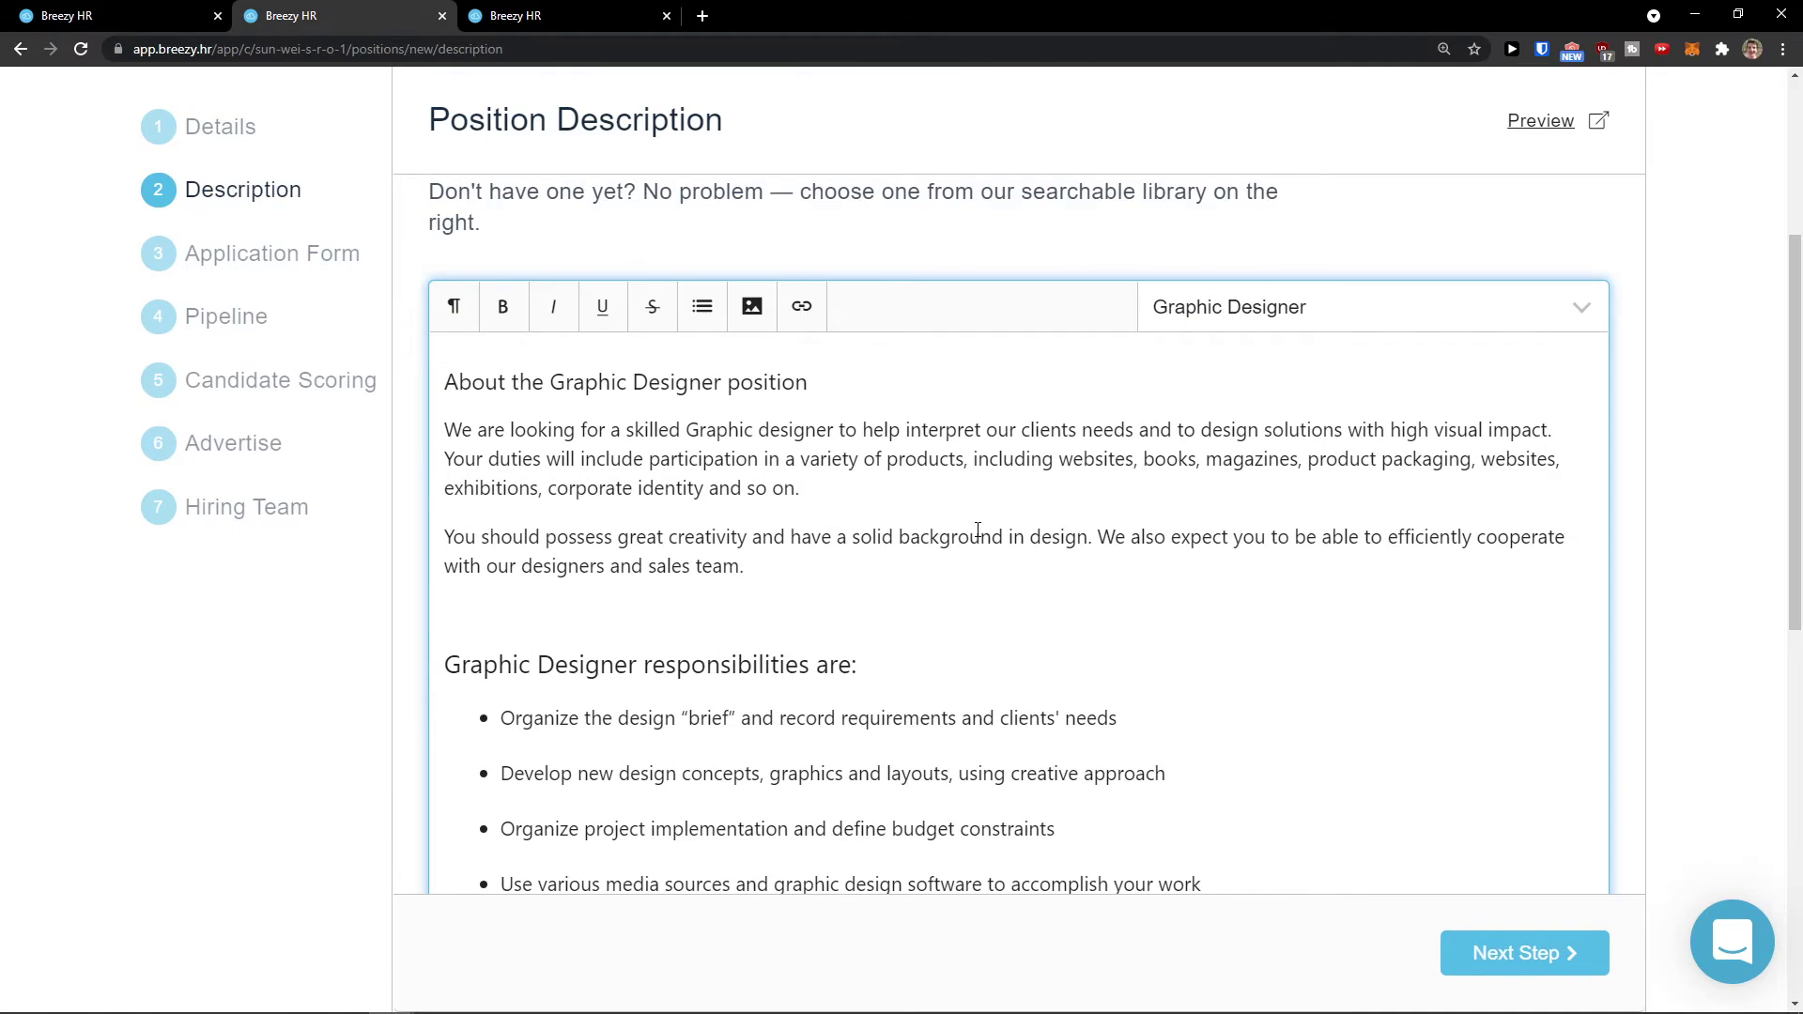
pyautogui.scroll(2, 978, 531)
pyautogui.scroll(-1, 973, 528)
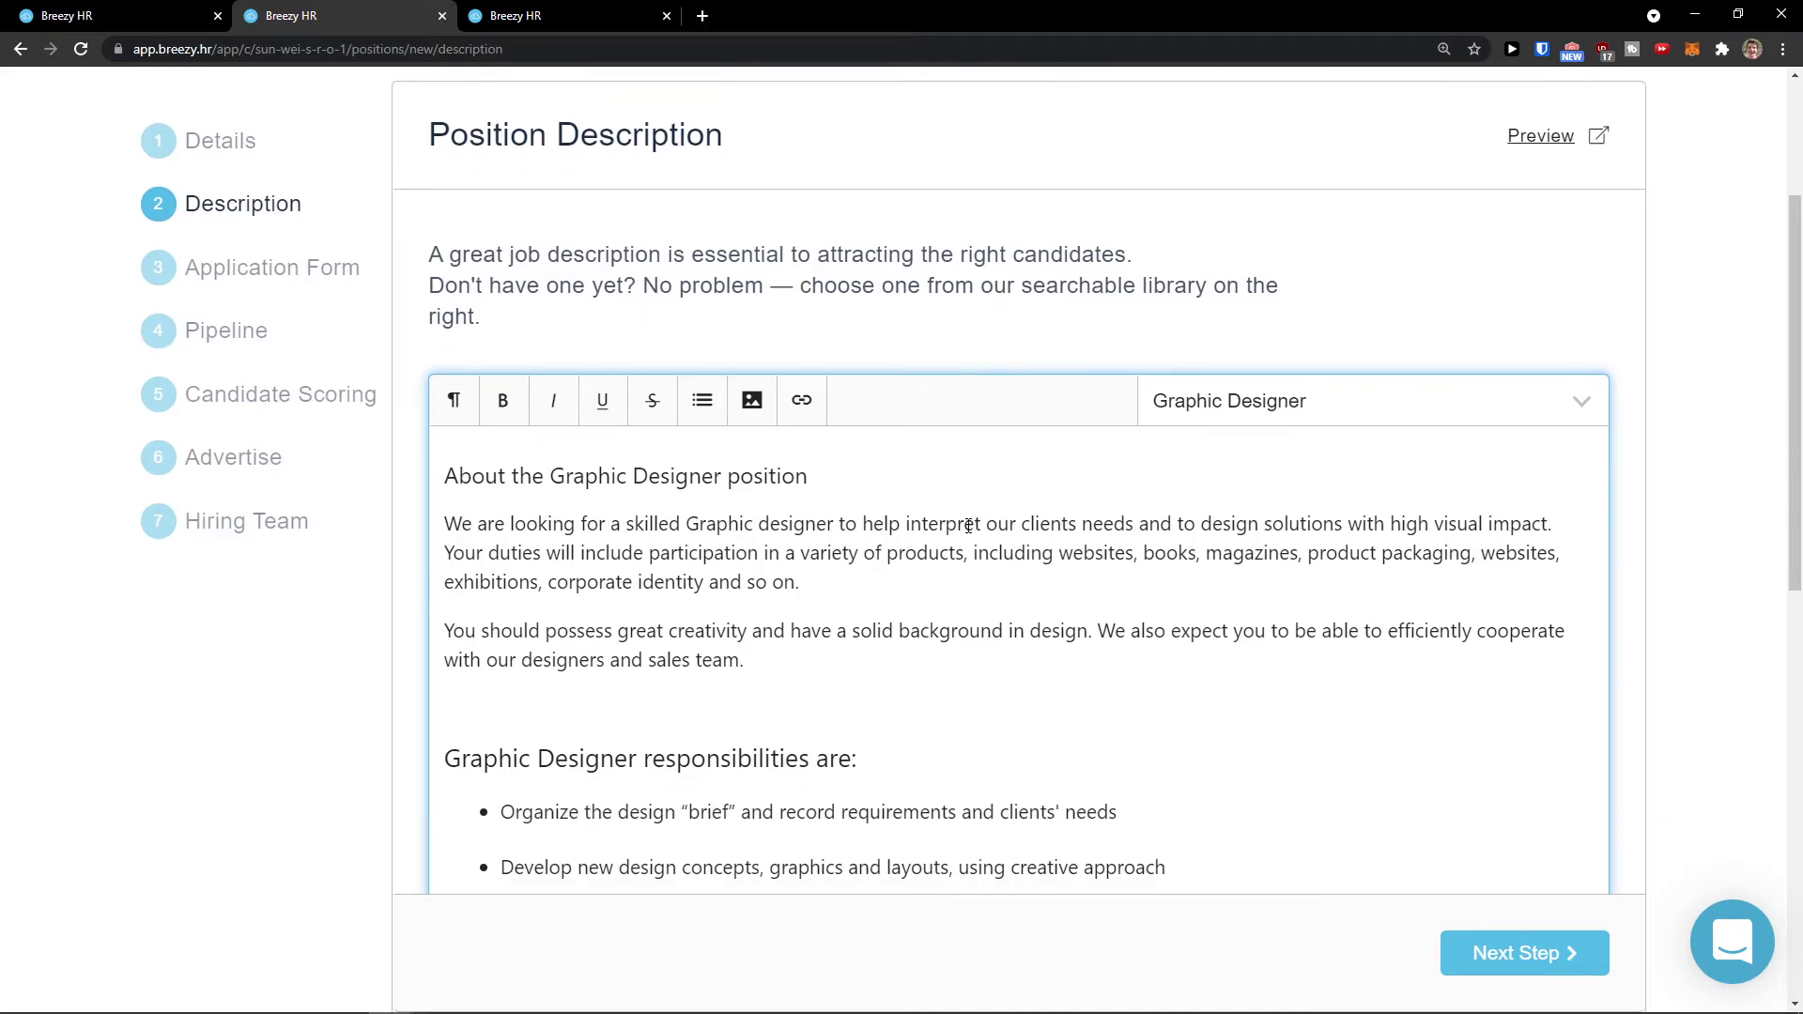
# Step: Preview the position in a new tab, then return to the description tab
pyautogui.click(1536, 139)
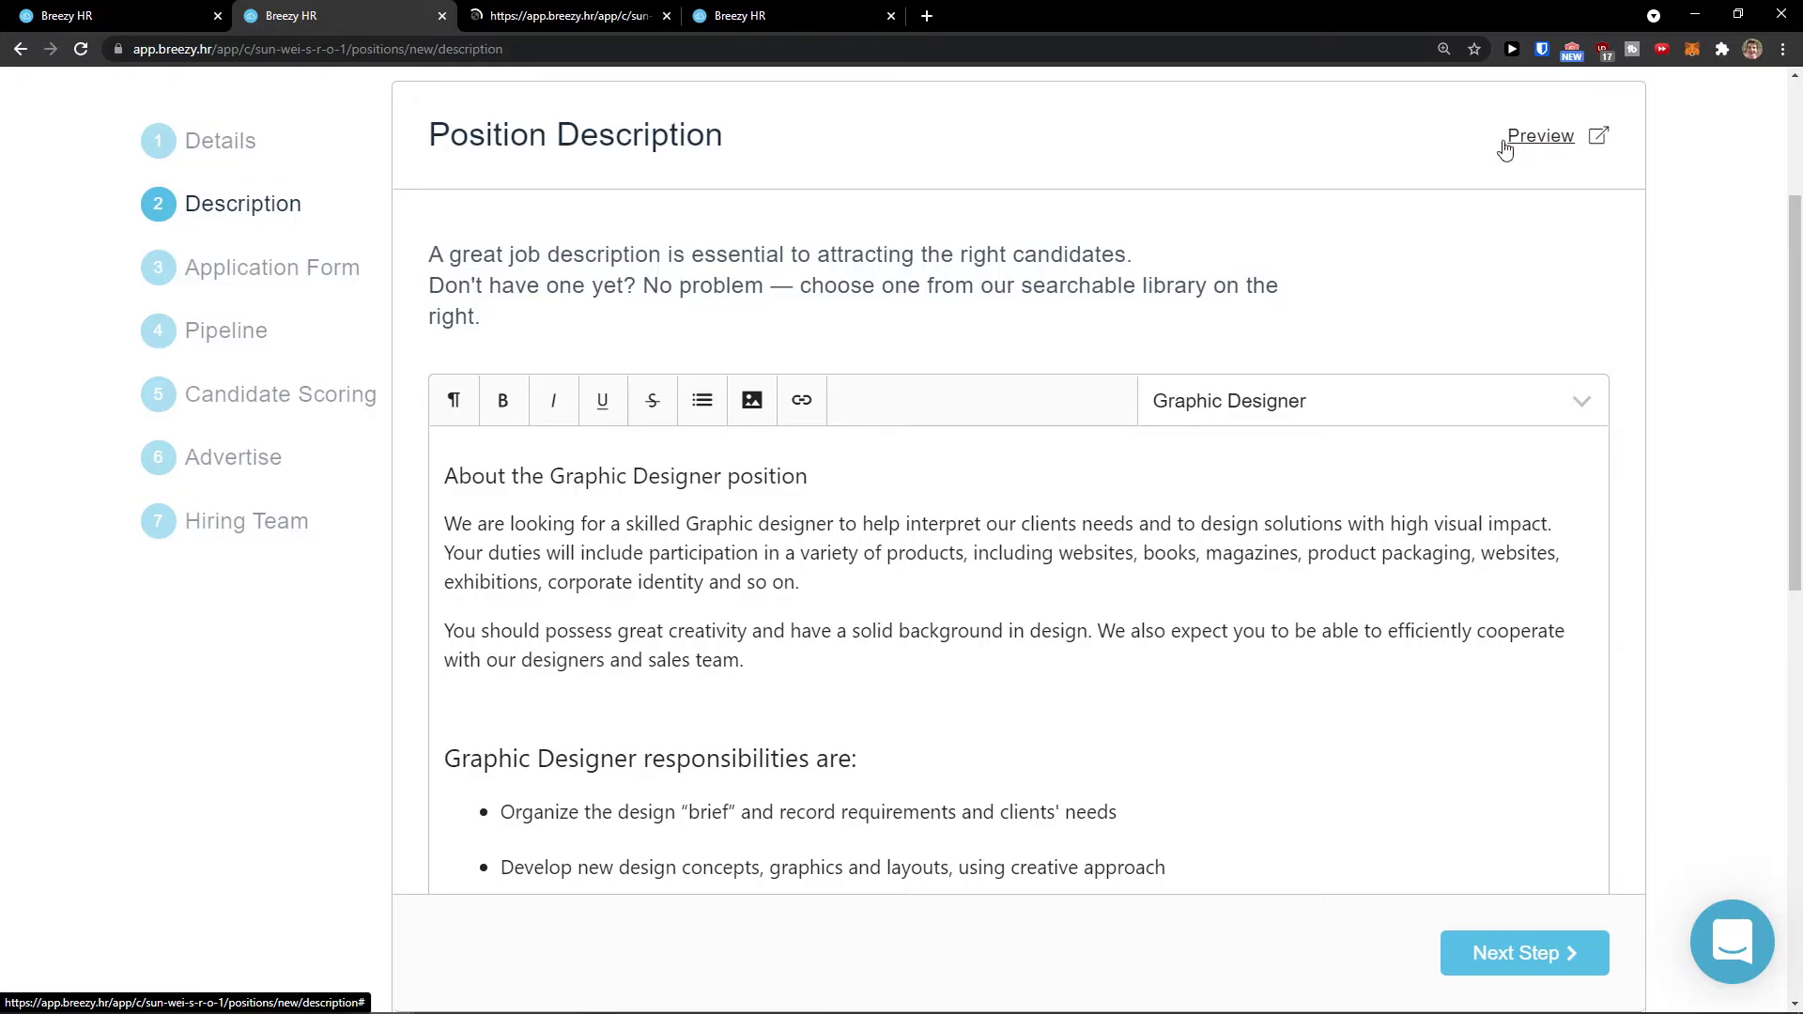
pyautogui.click(551, 11)
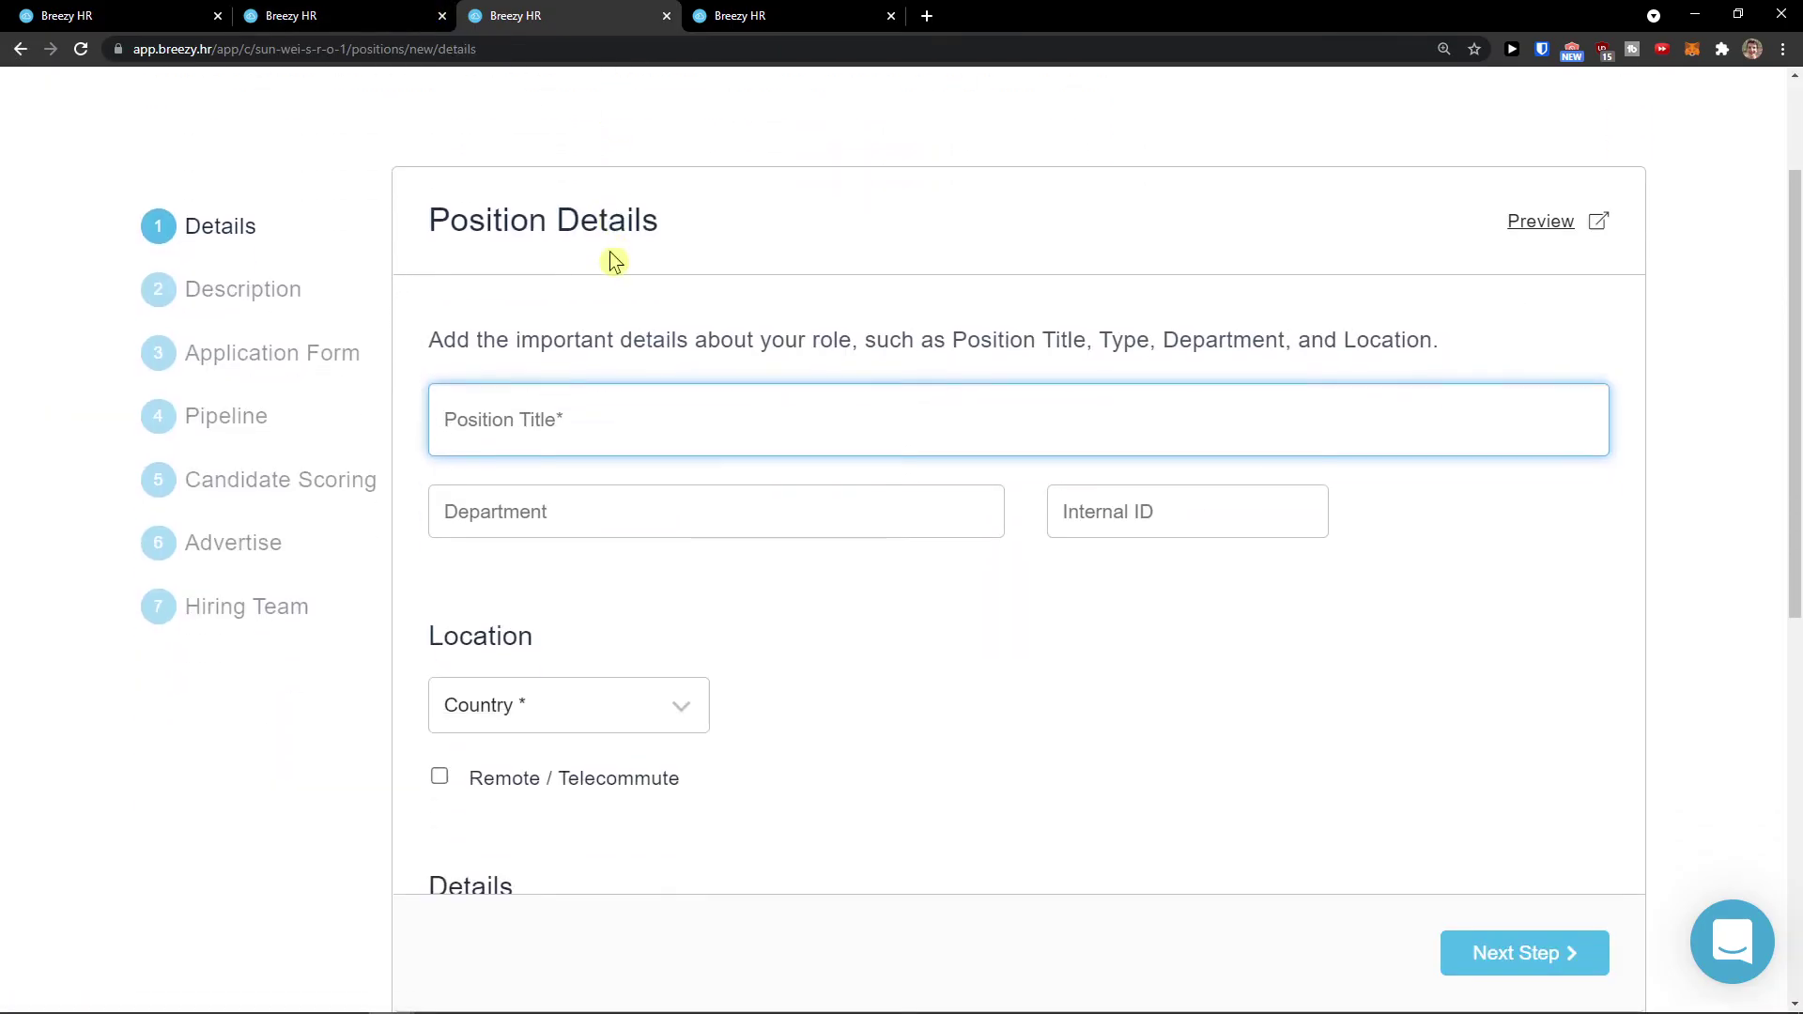
pyautogui.click(342, 15)
pyautogui.click(563, 15)
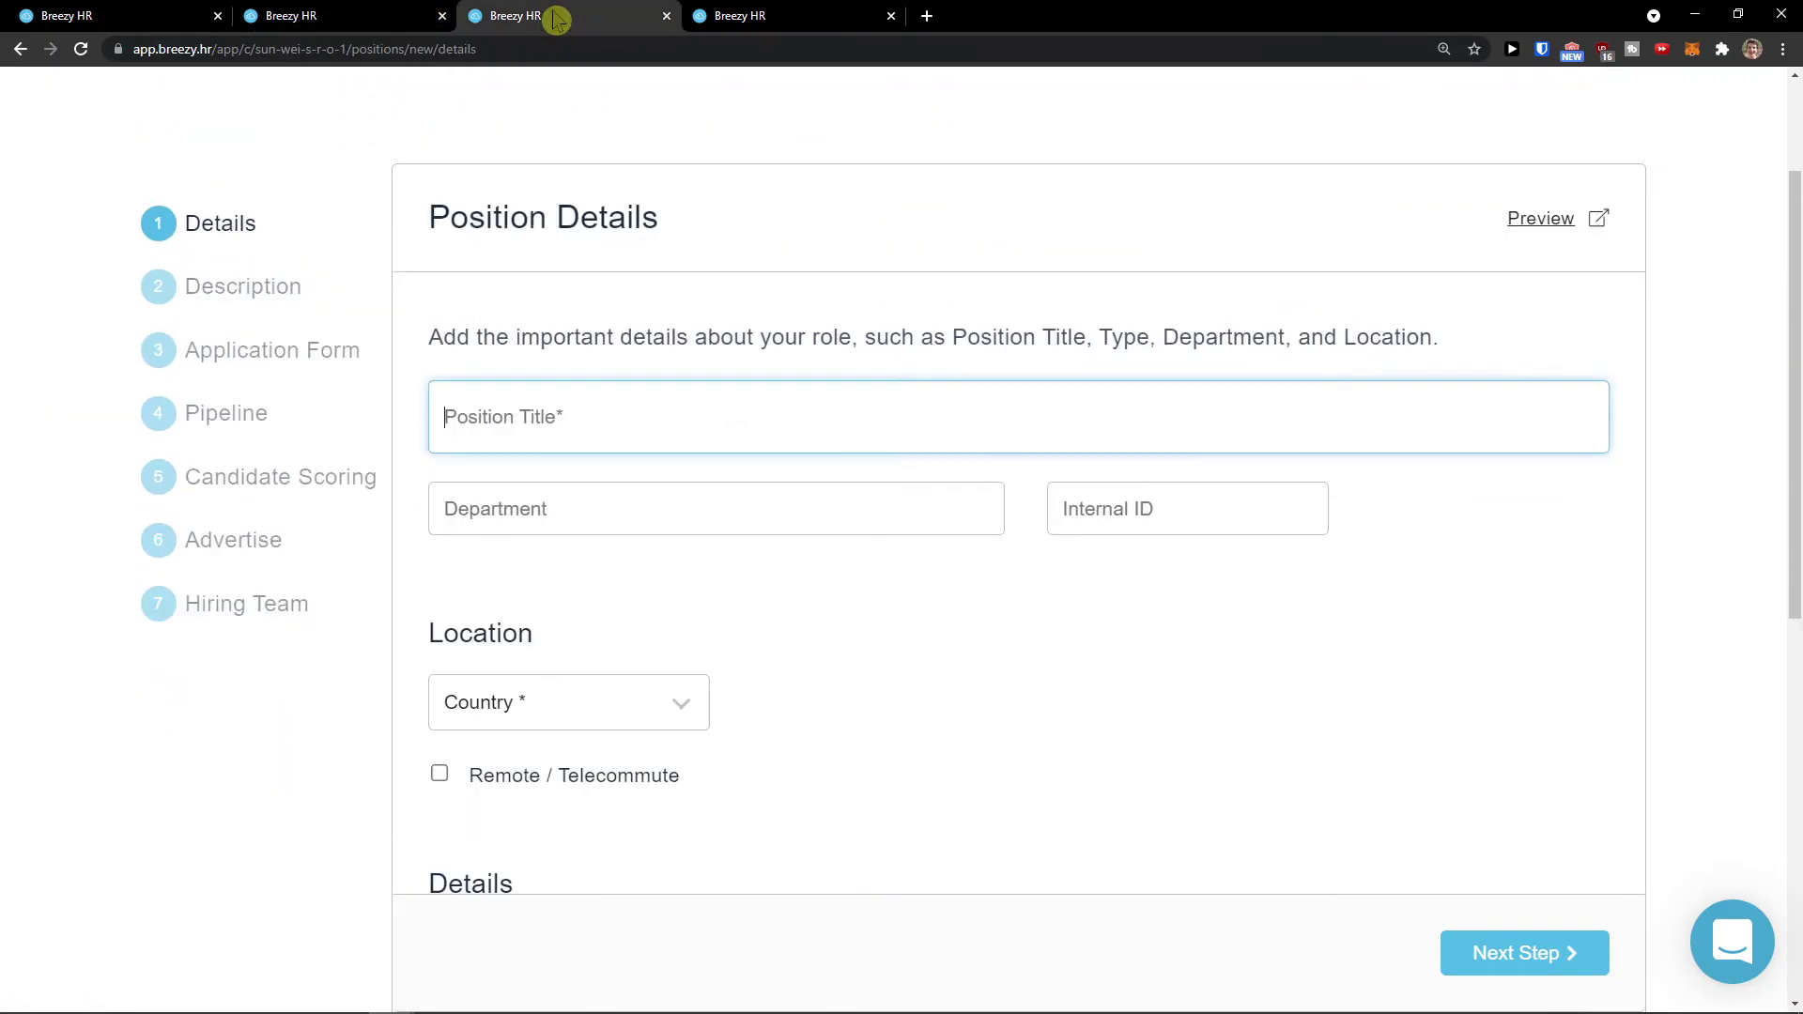
pyautogui.click(357, 15)
# Step: Leave the template list unchanged and continue to the Application Form step
pyautogui.scroll(-2, 1131, 449)
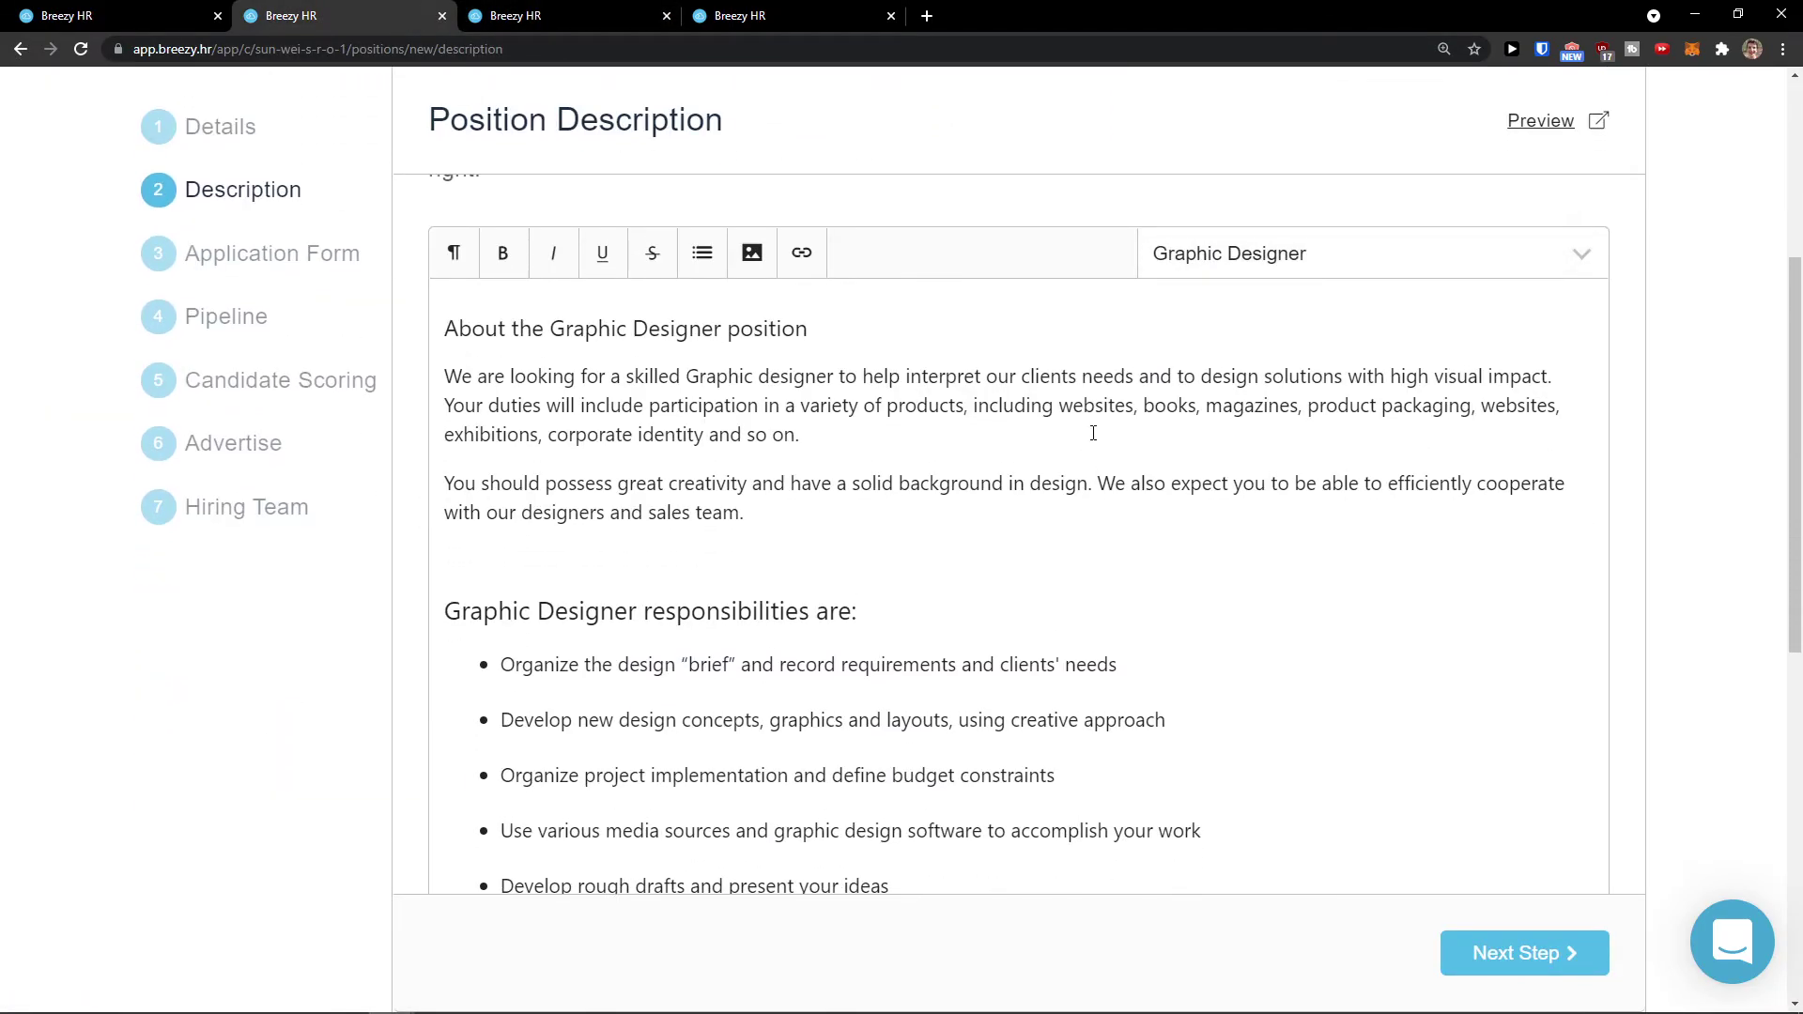
pyautogui.scroll(2, 1227, 404)
pyautogui.click(1226, 404)
pyautogui.scroll(1, 1230, 523)
pyautogui.click(1075, 382)
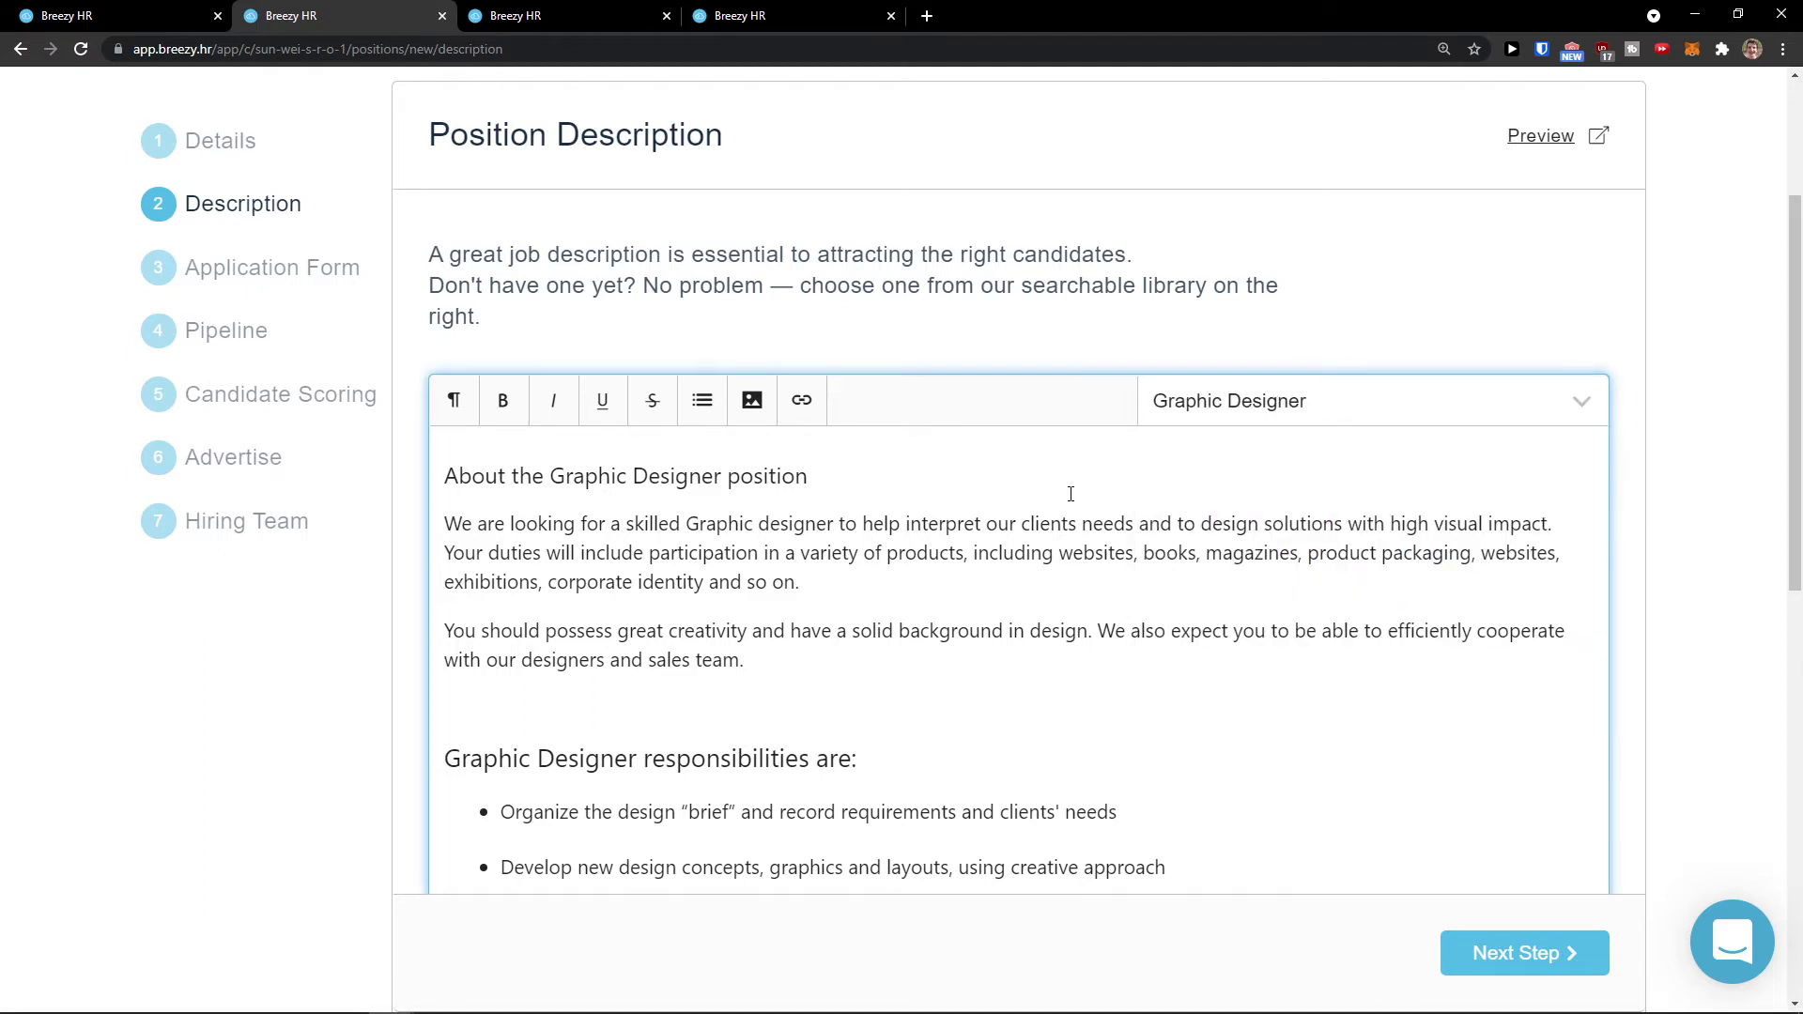
pyautogui.scroll(-1, 1323, 634)
pyautogui.click(1531, 953)
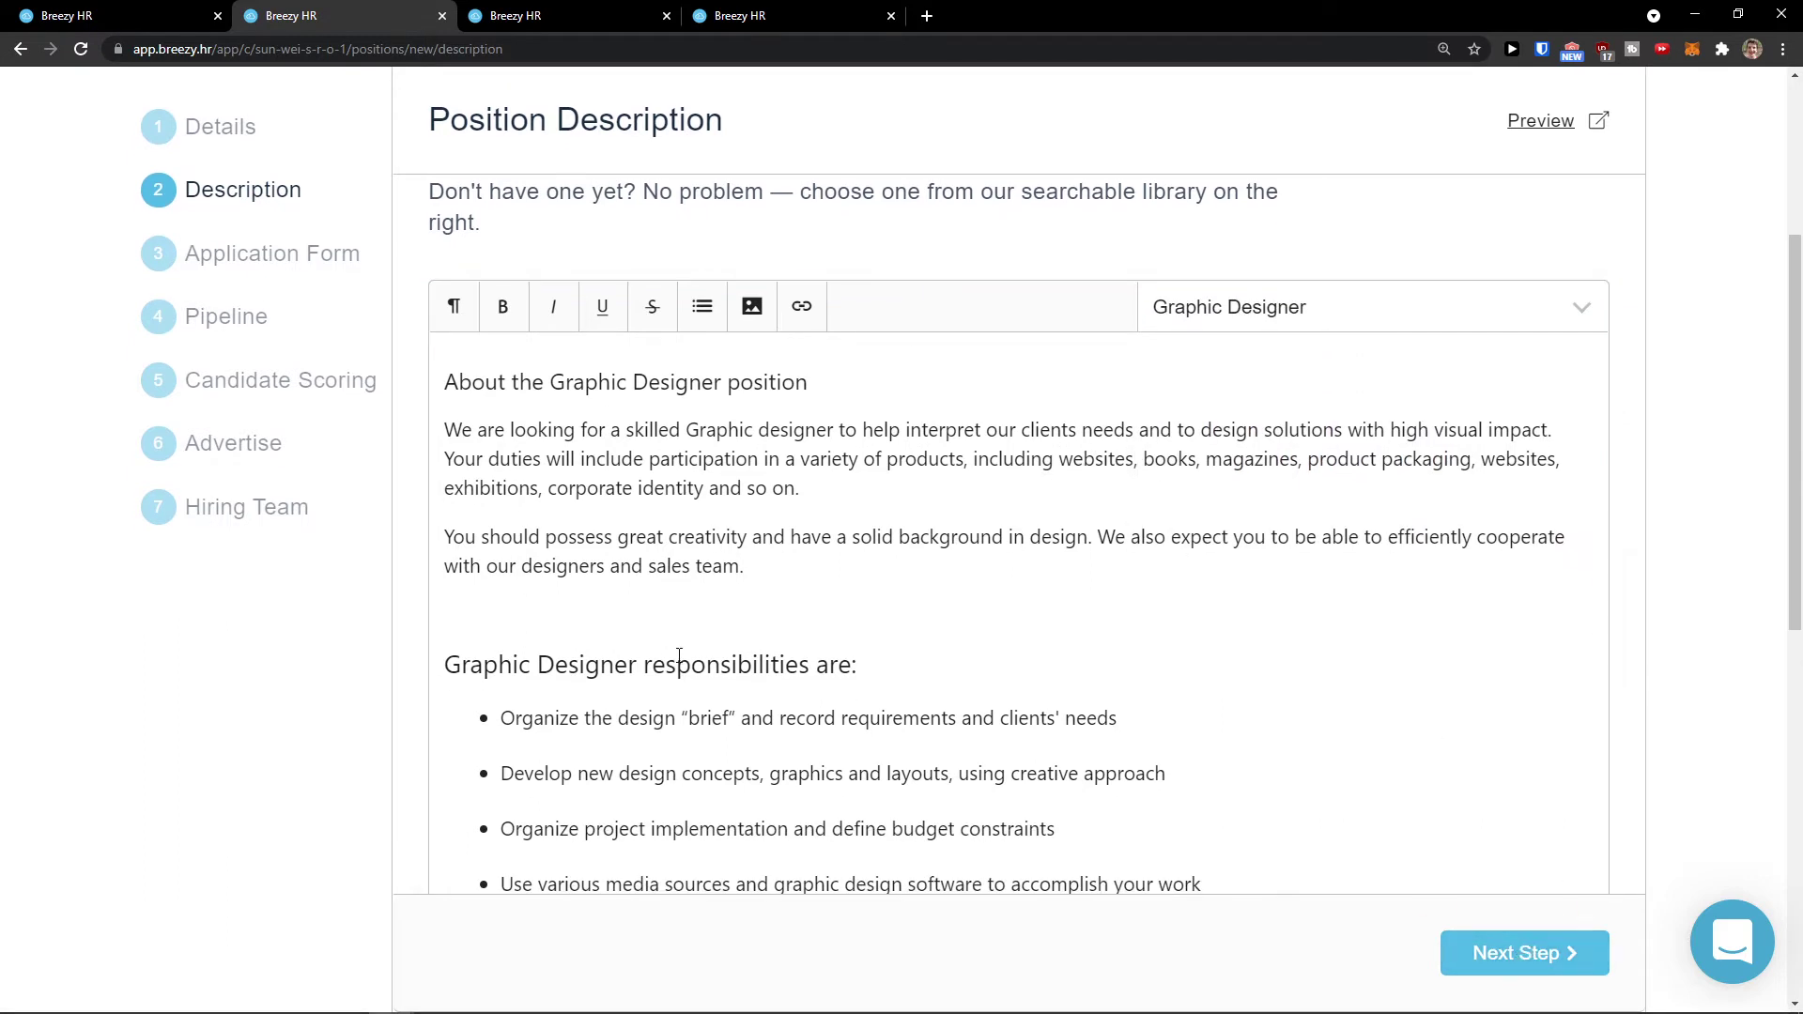
pyautogui.scroll(-1, 631, 639)
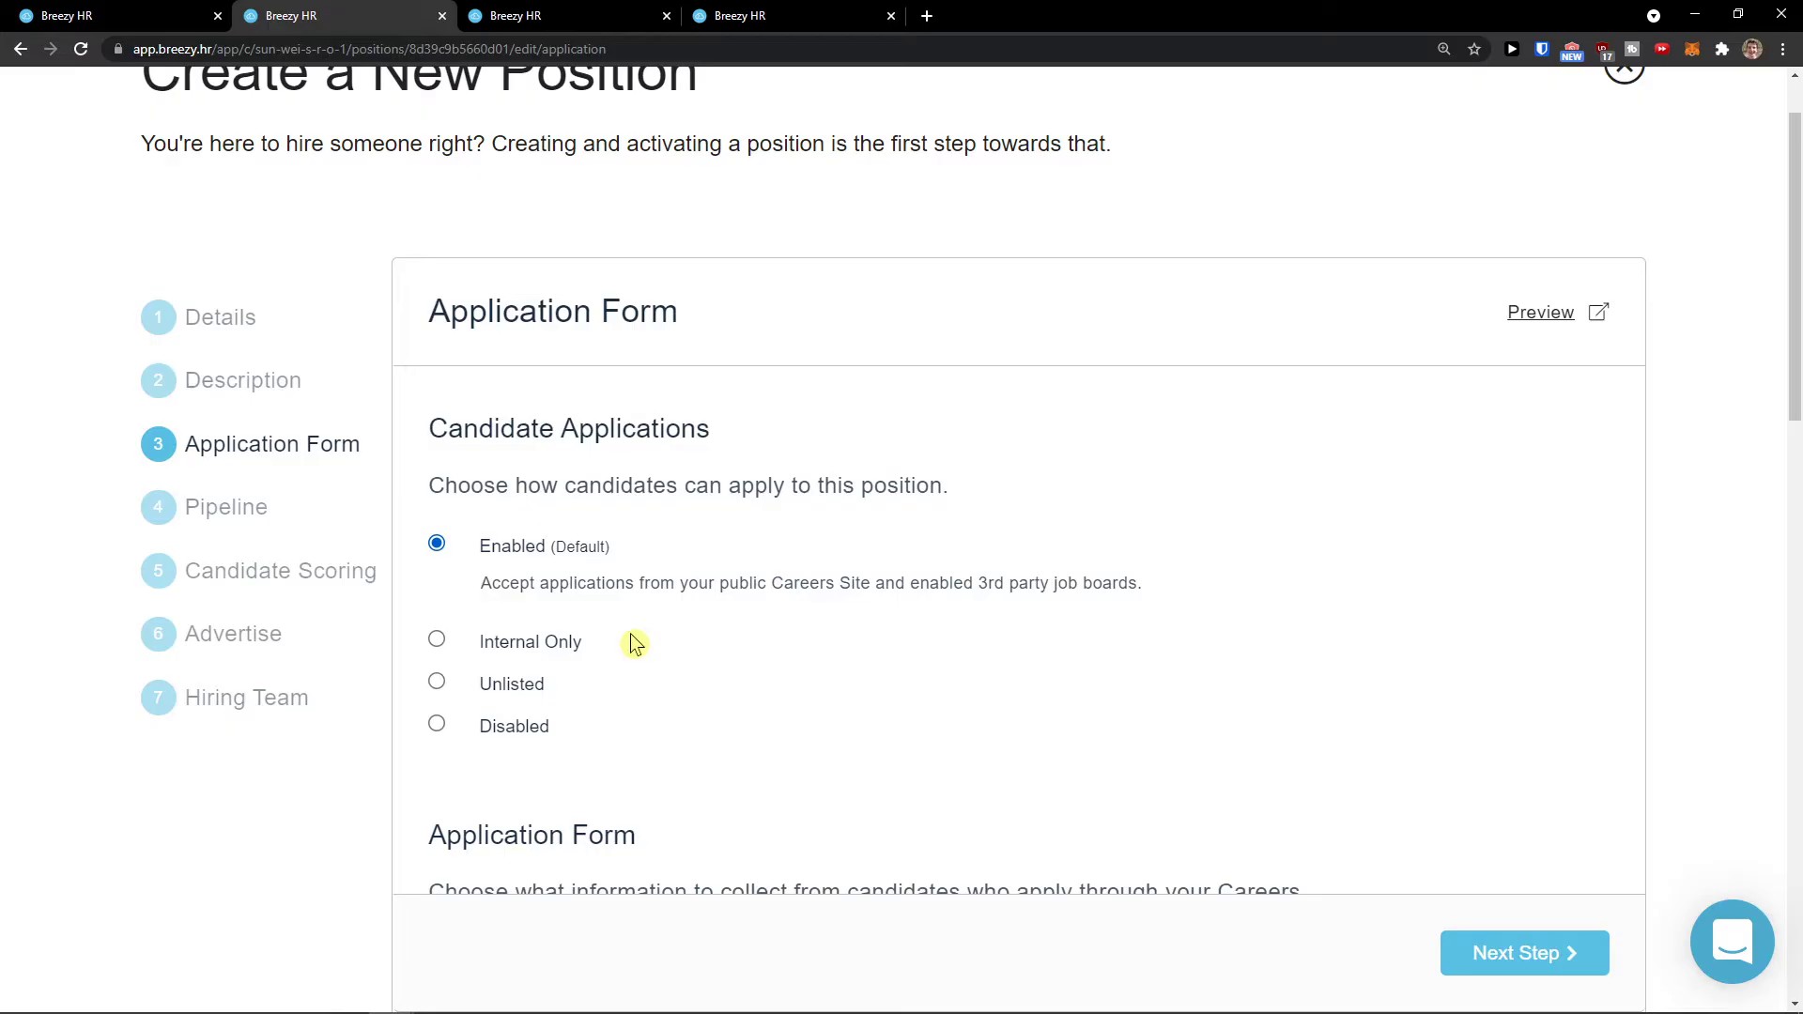
pyautogui.scroll(-1, 635, 645)
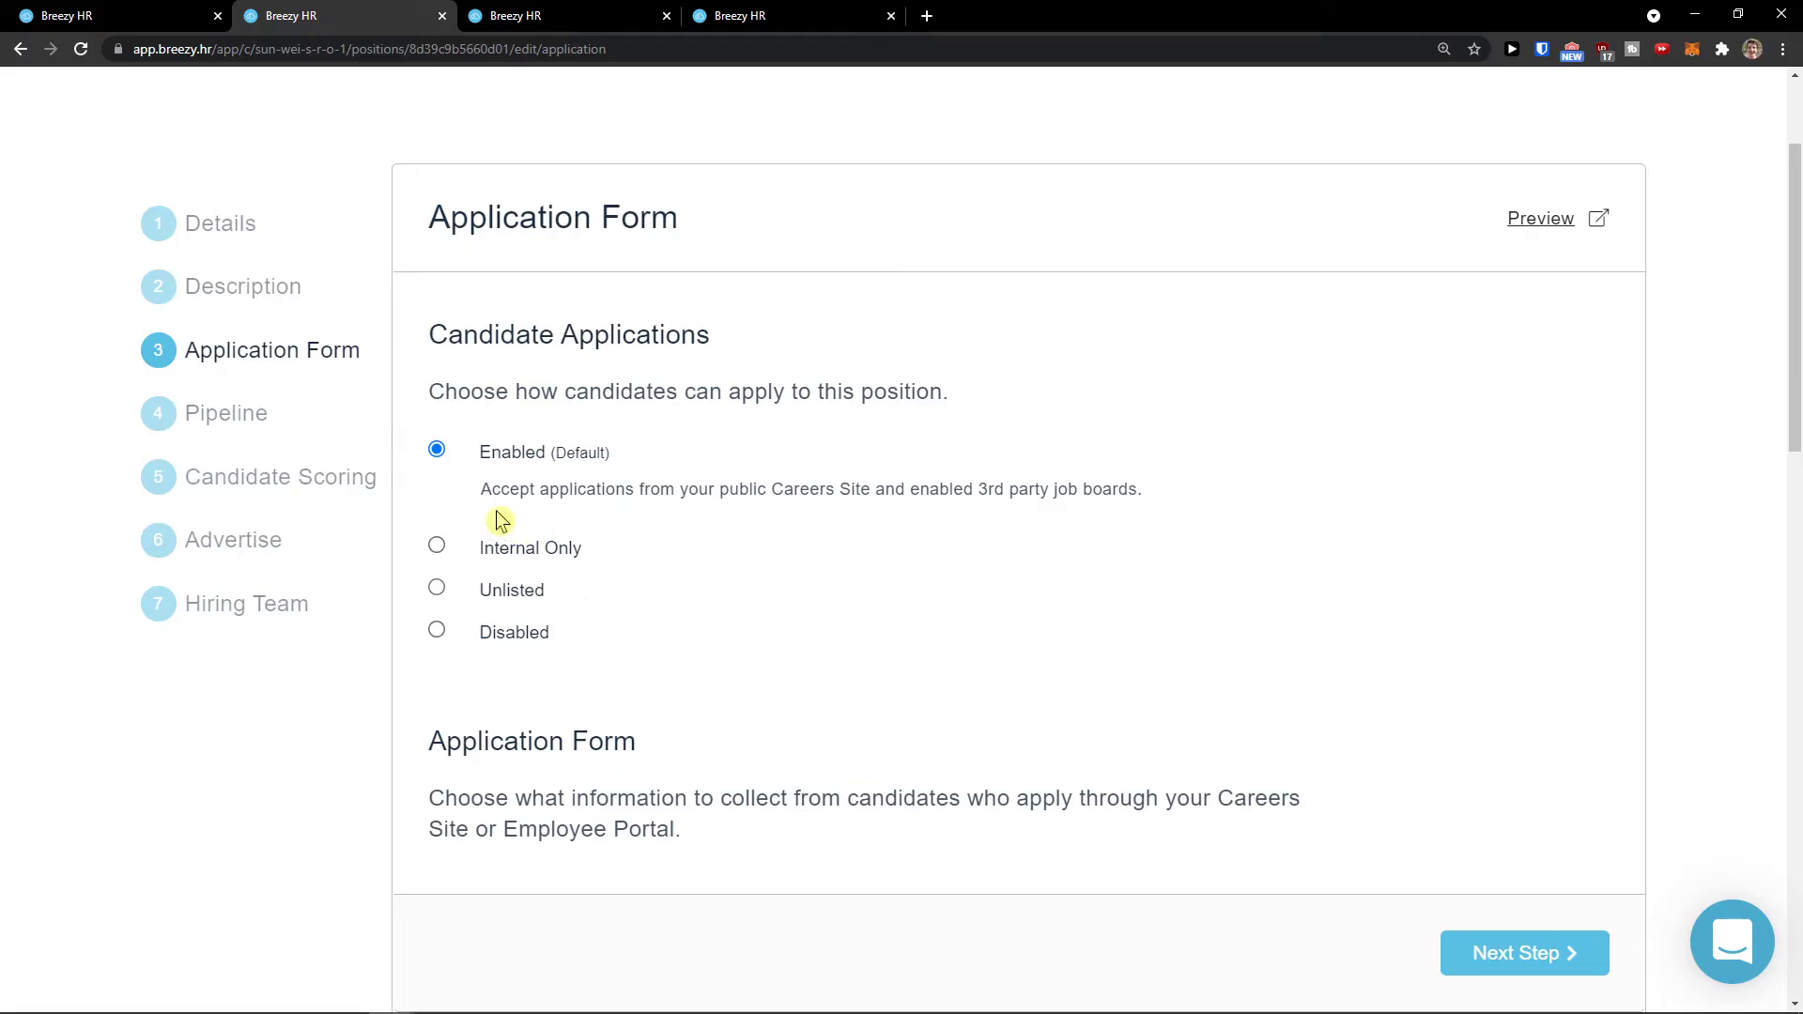
pyautogui.moveTo(481, 491); pyautogui.dragTo(1135, 511)
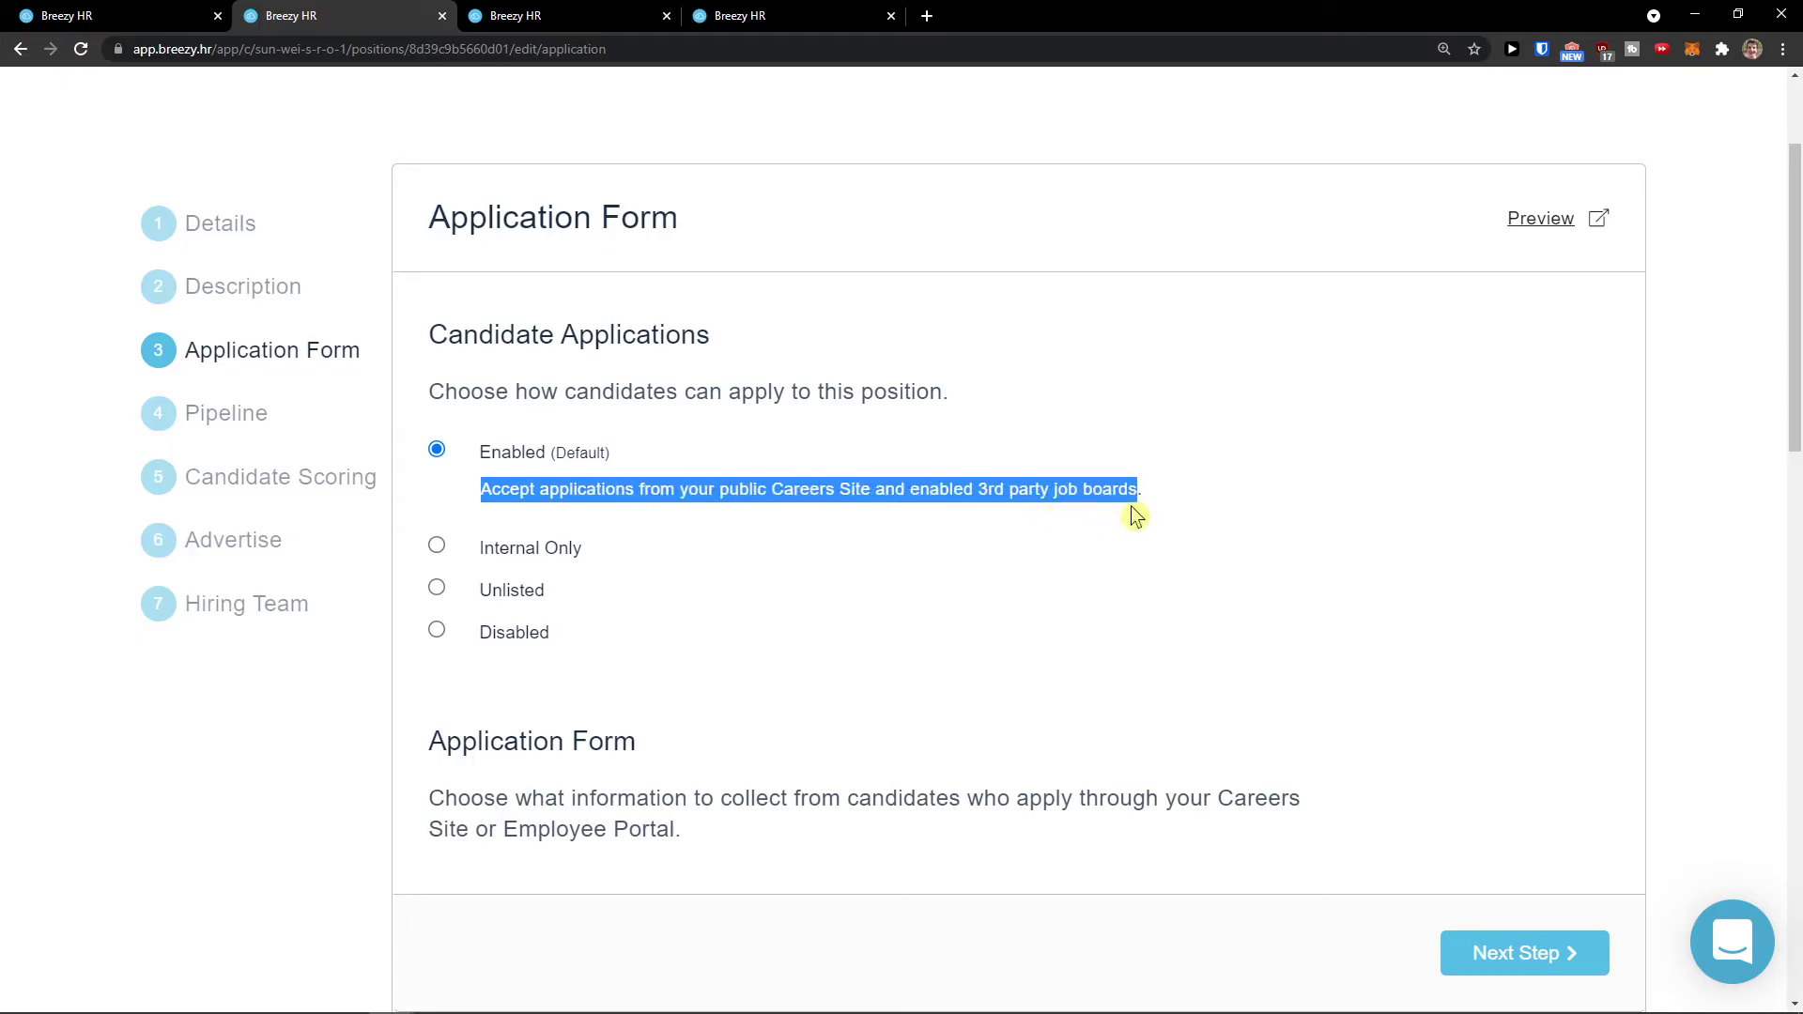
pyautogui.click(548, 554)
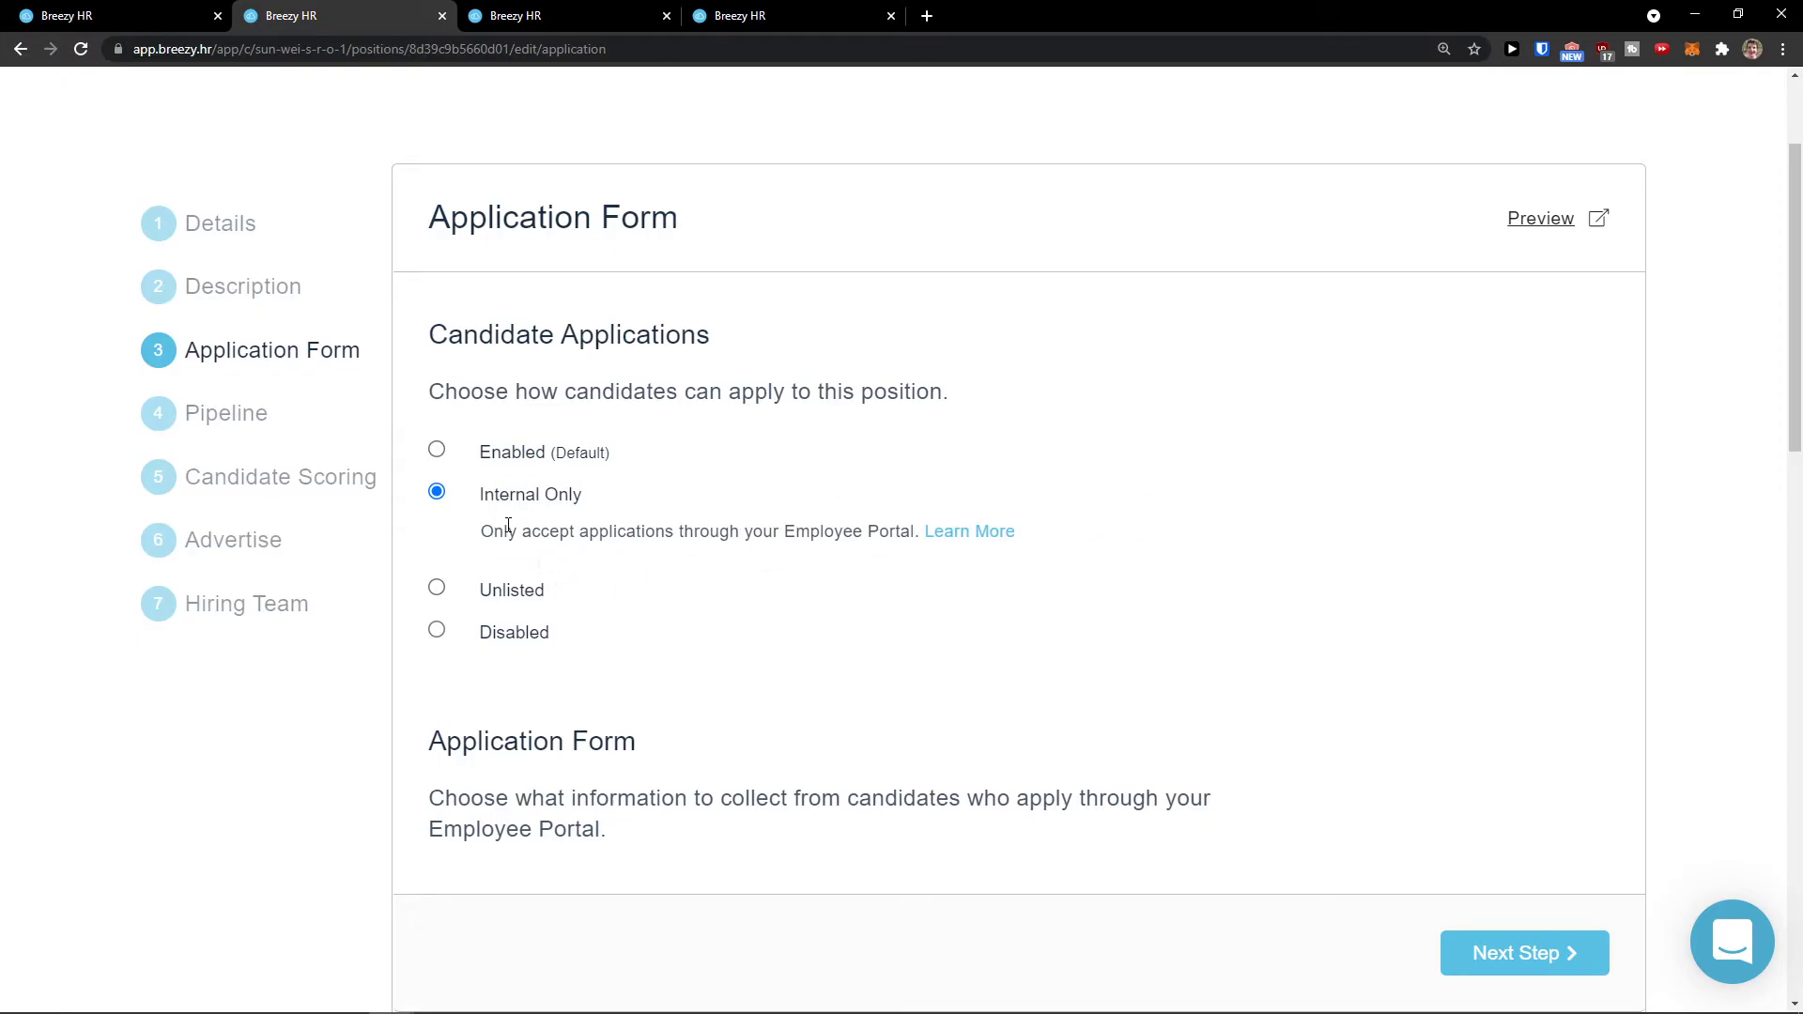
pyautogui.moveTo(496, 534); pyautogui.dragTo(550, 558)
pyautogui.click(501, 601)
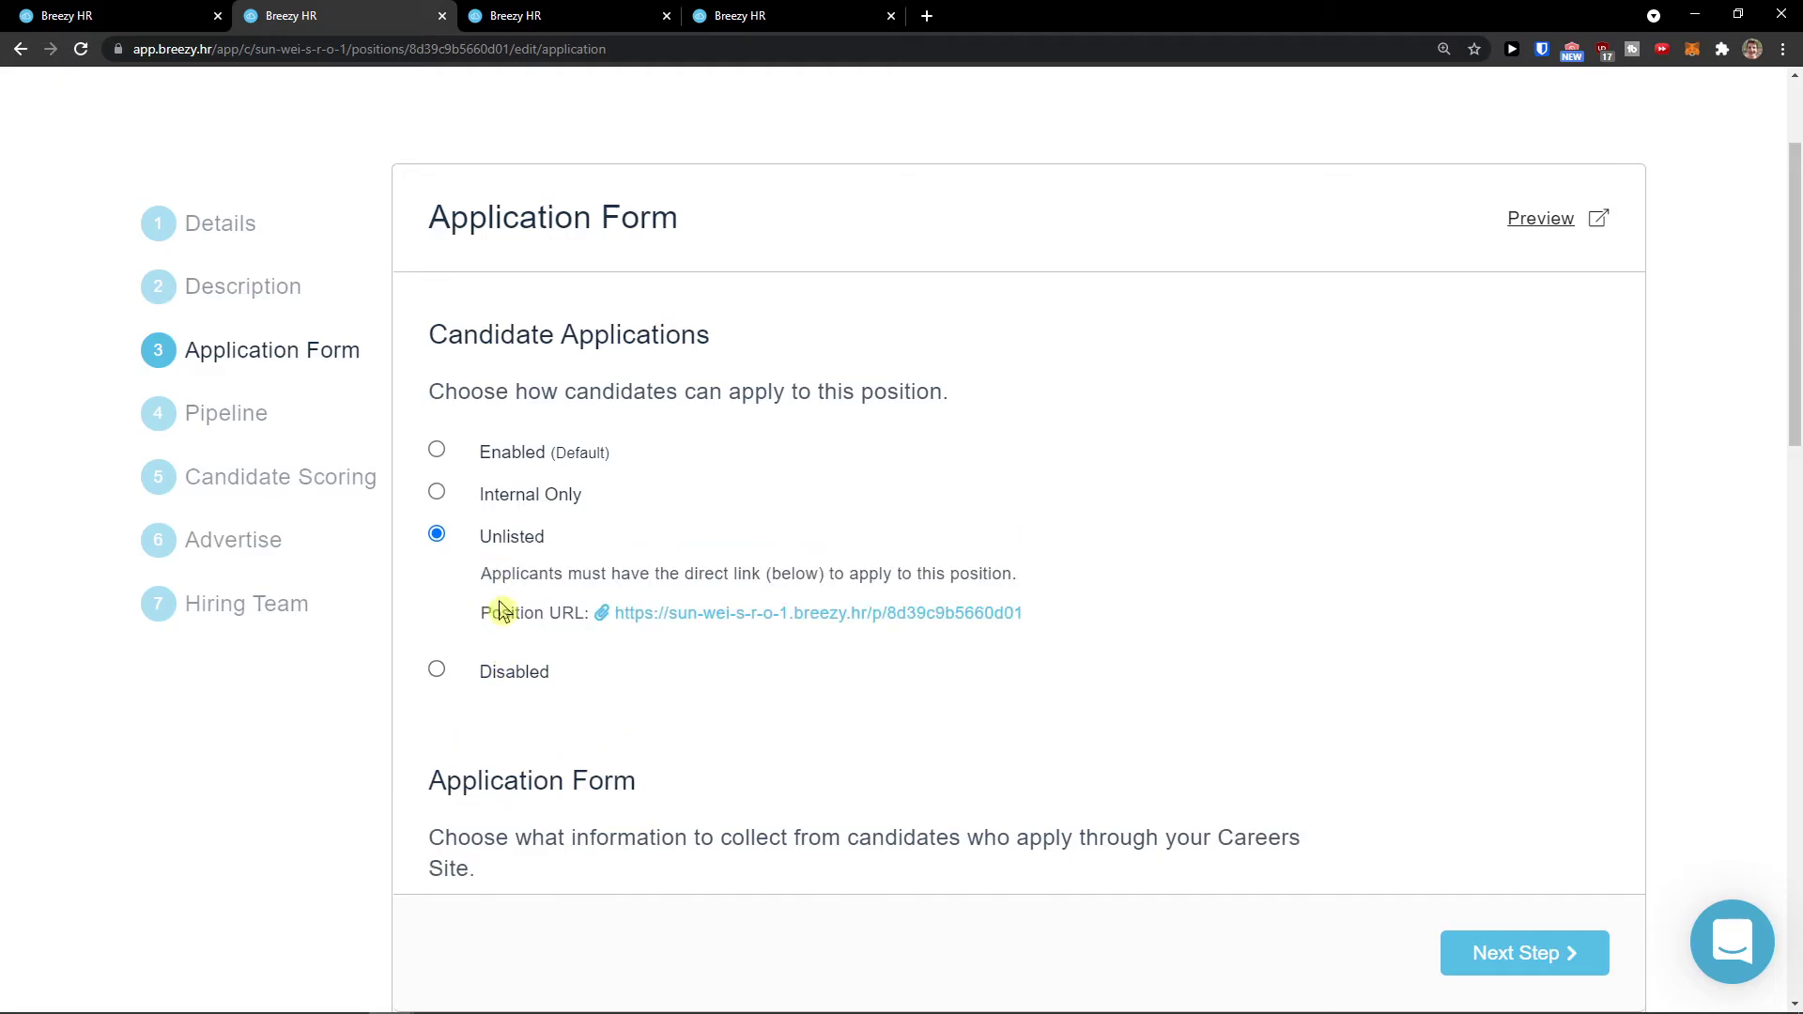
pyautogui.moveTo(1039, 617); pyautogui.dragTo(635, 617)
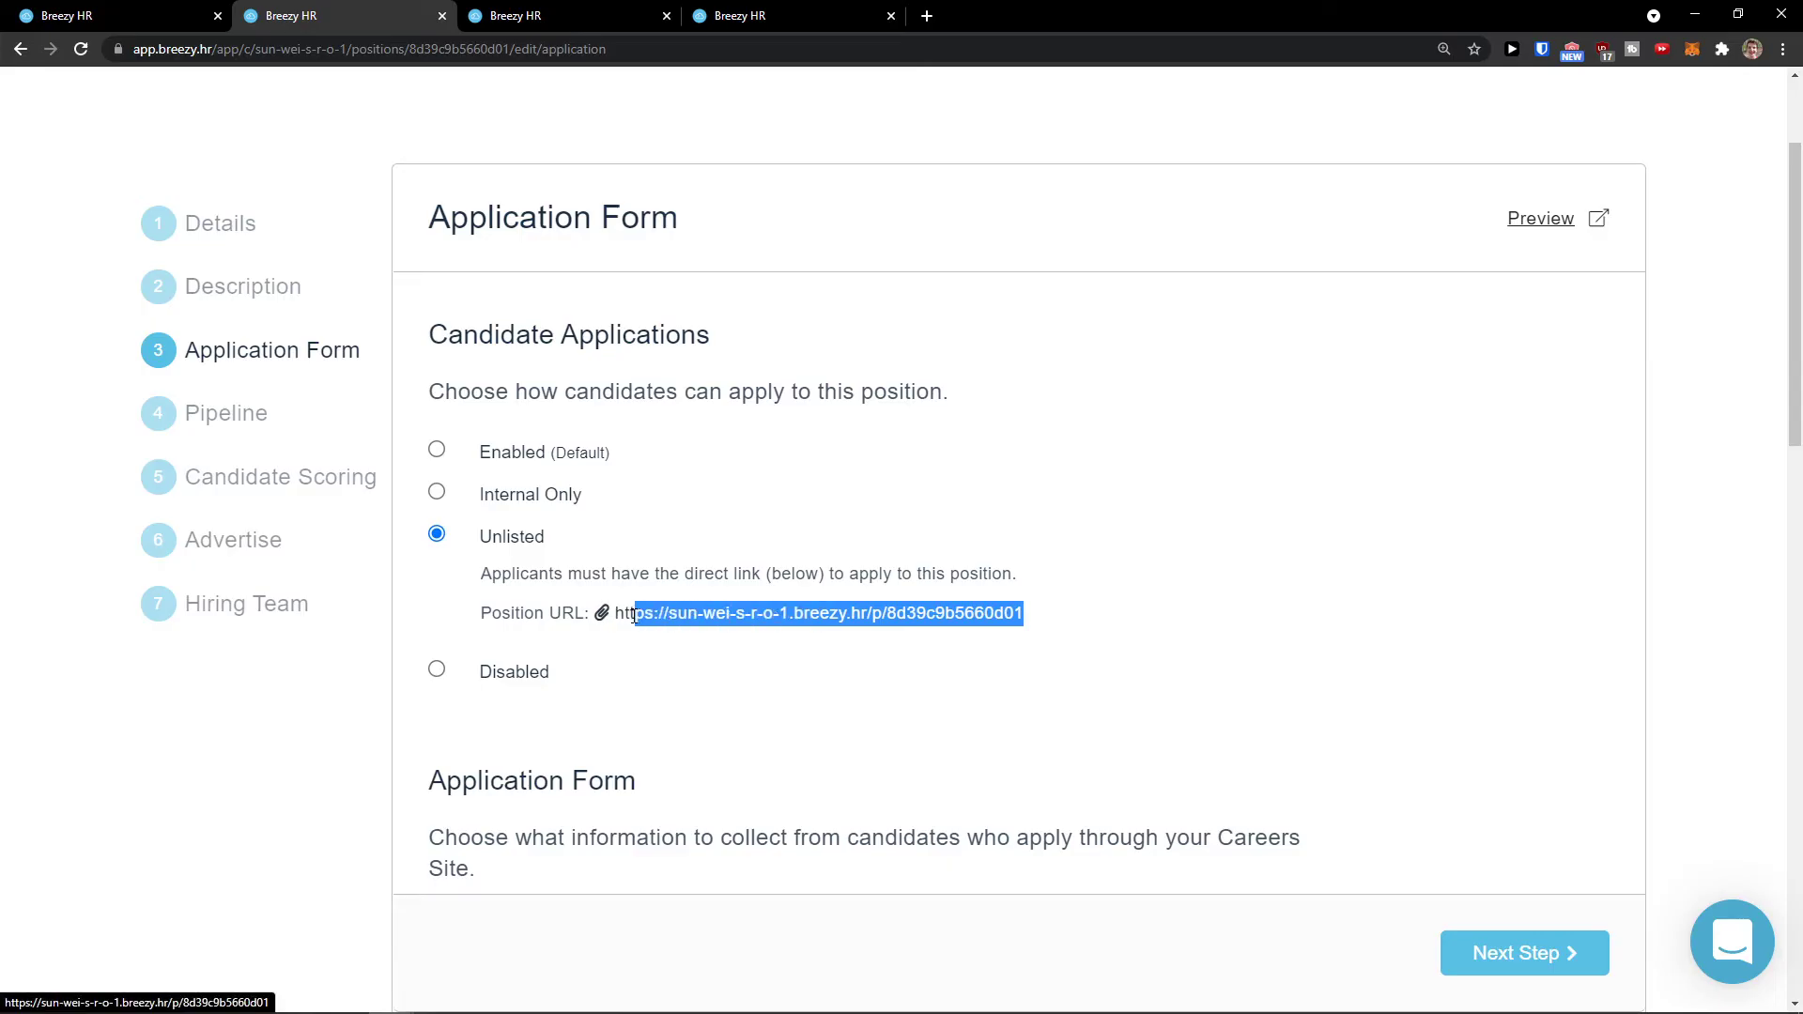
pyautogui.hotkey('ctrl', 'shift', 'n')
pyautogui.press('Return')
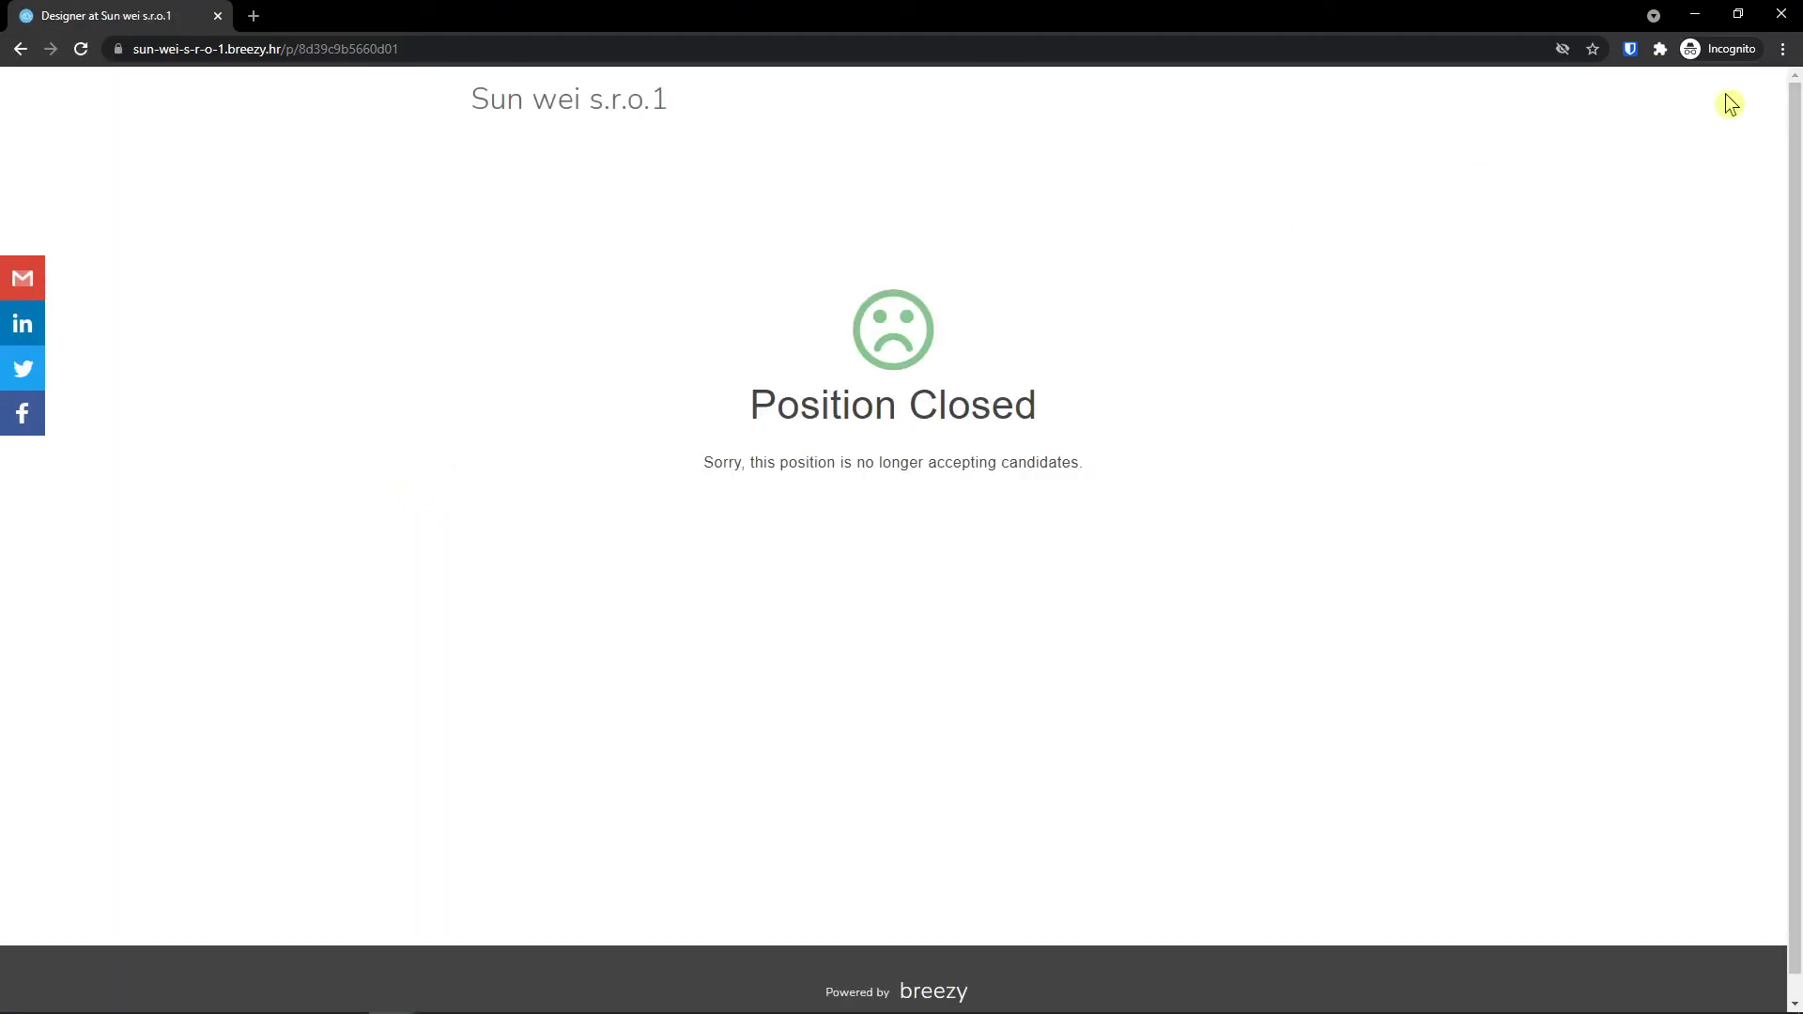
pyautogui.click(1789, 15)
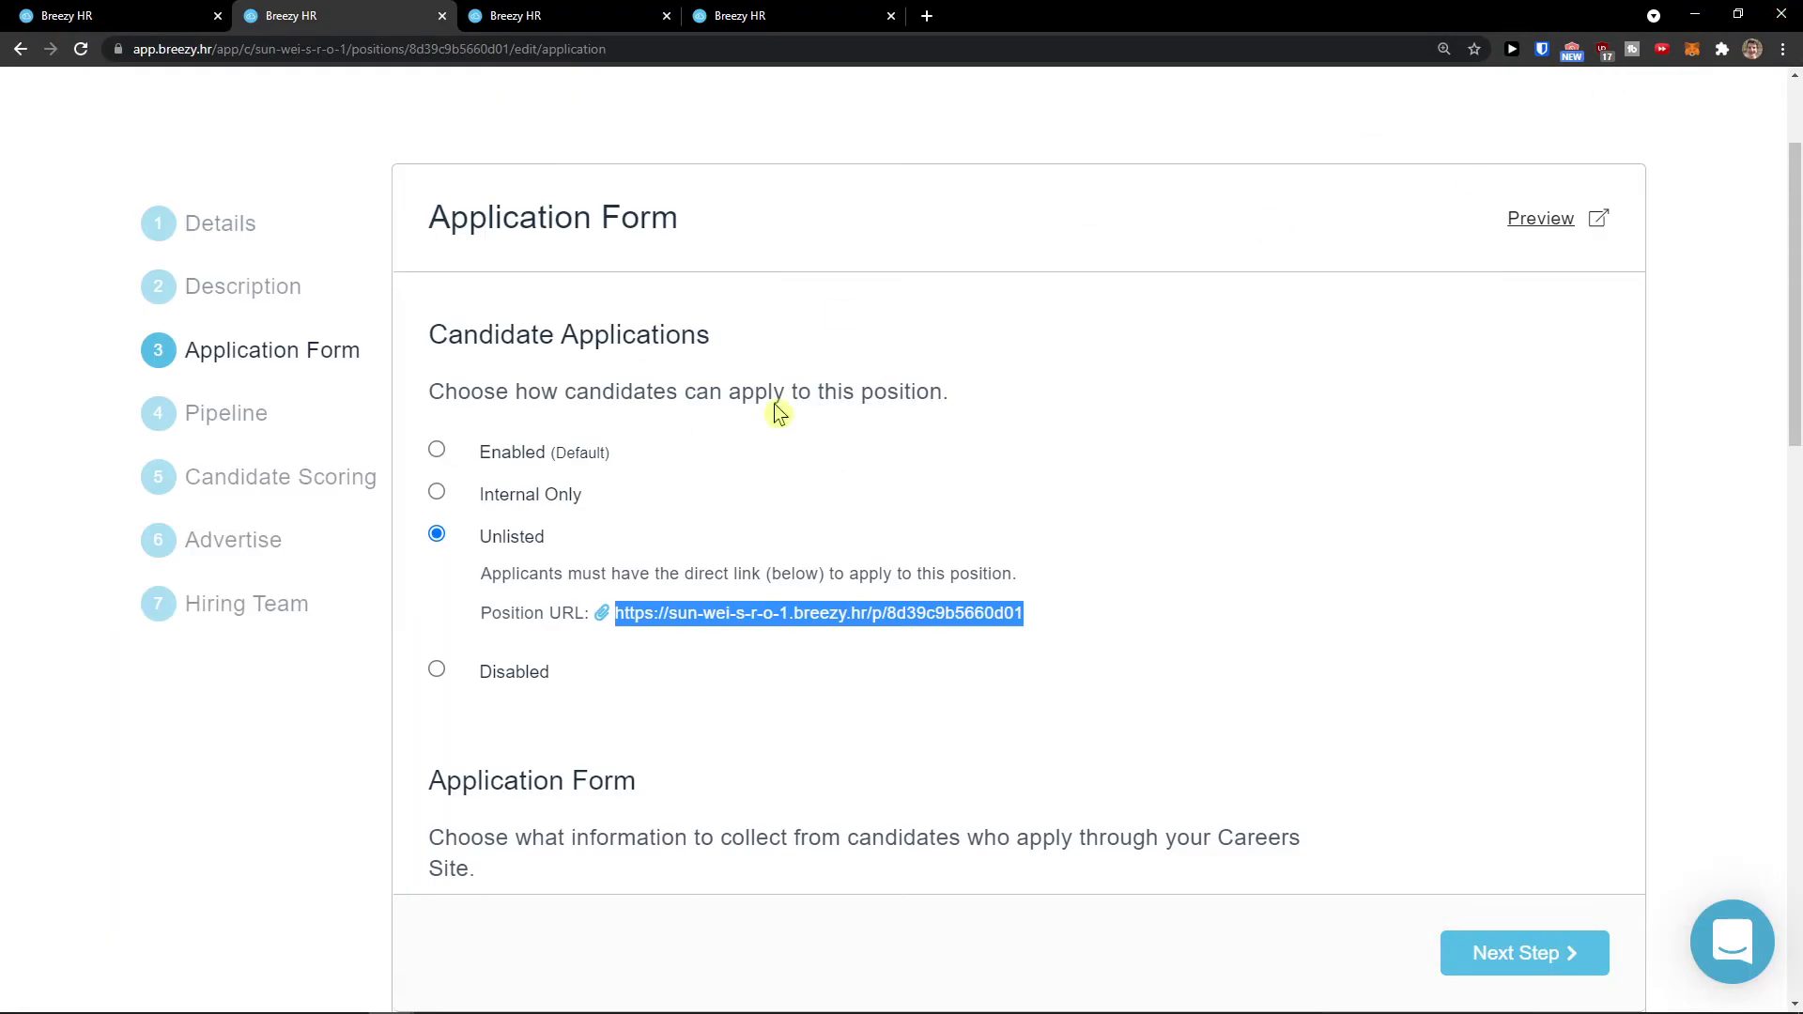
pyautogui.click(520, 464)
pyautogui.click(521, 460)
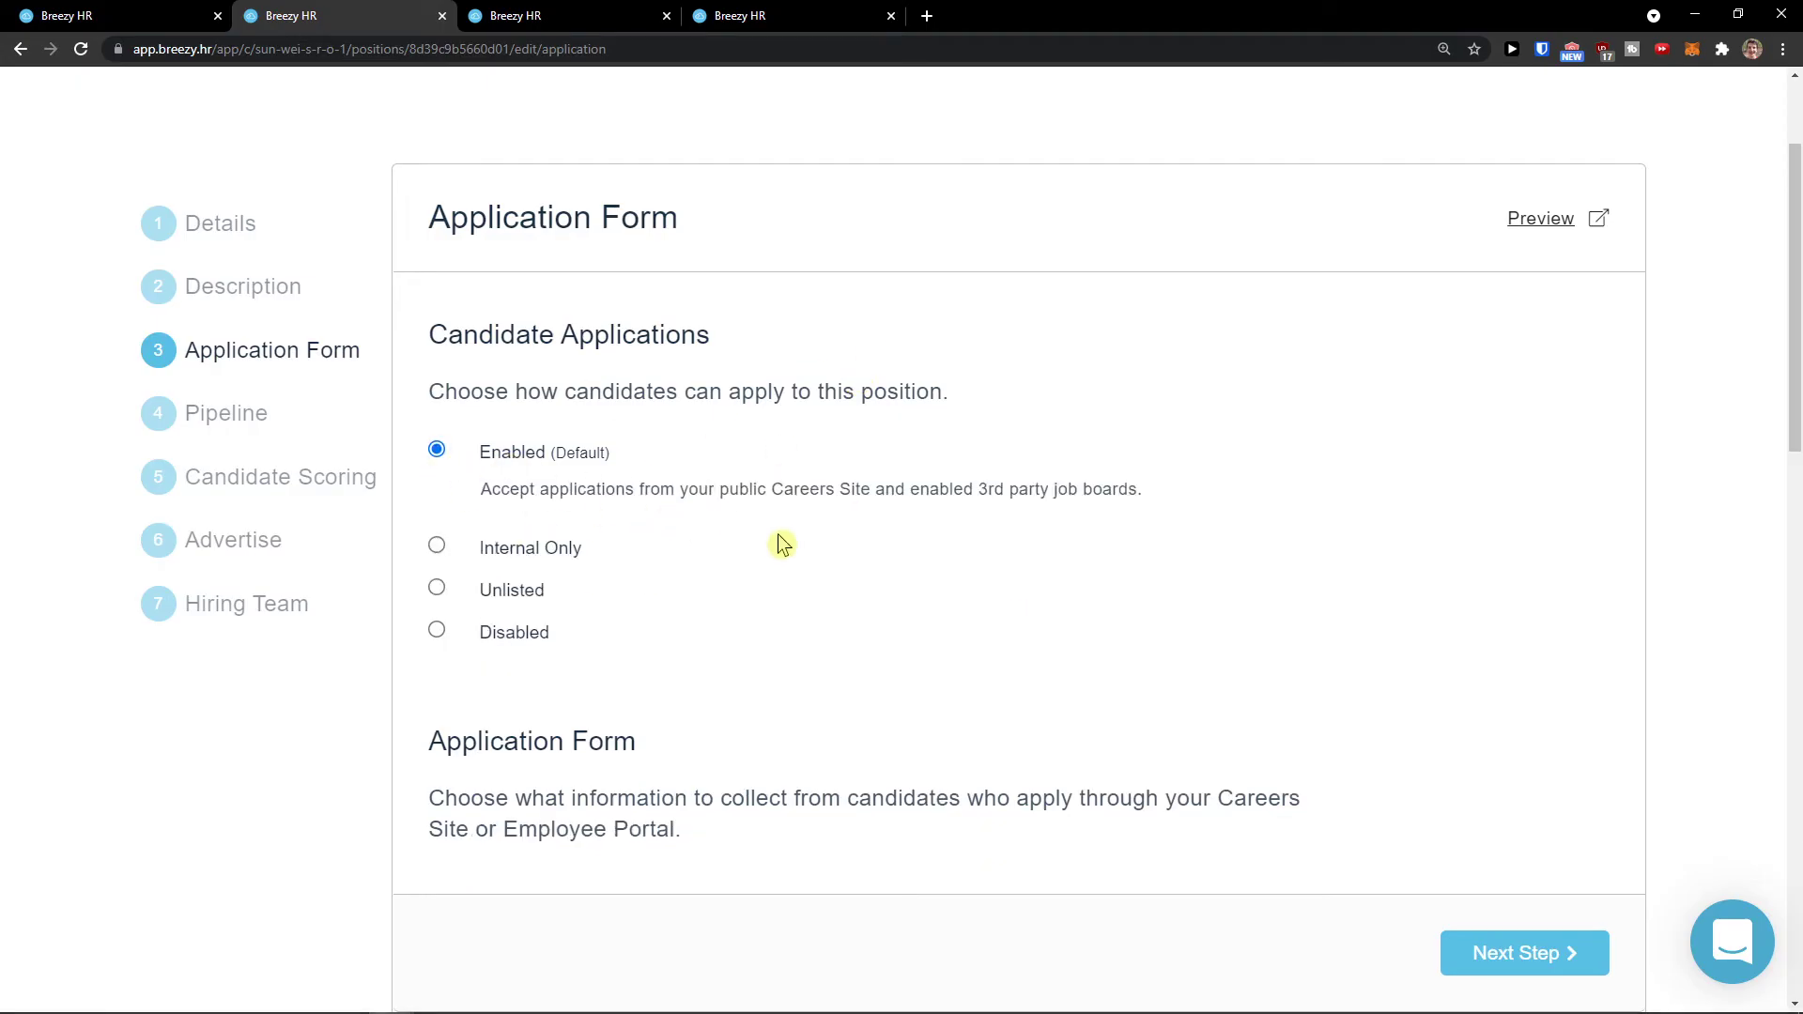
pyautogui.scroll(-3, 1497, 787)
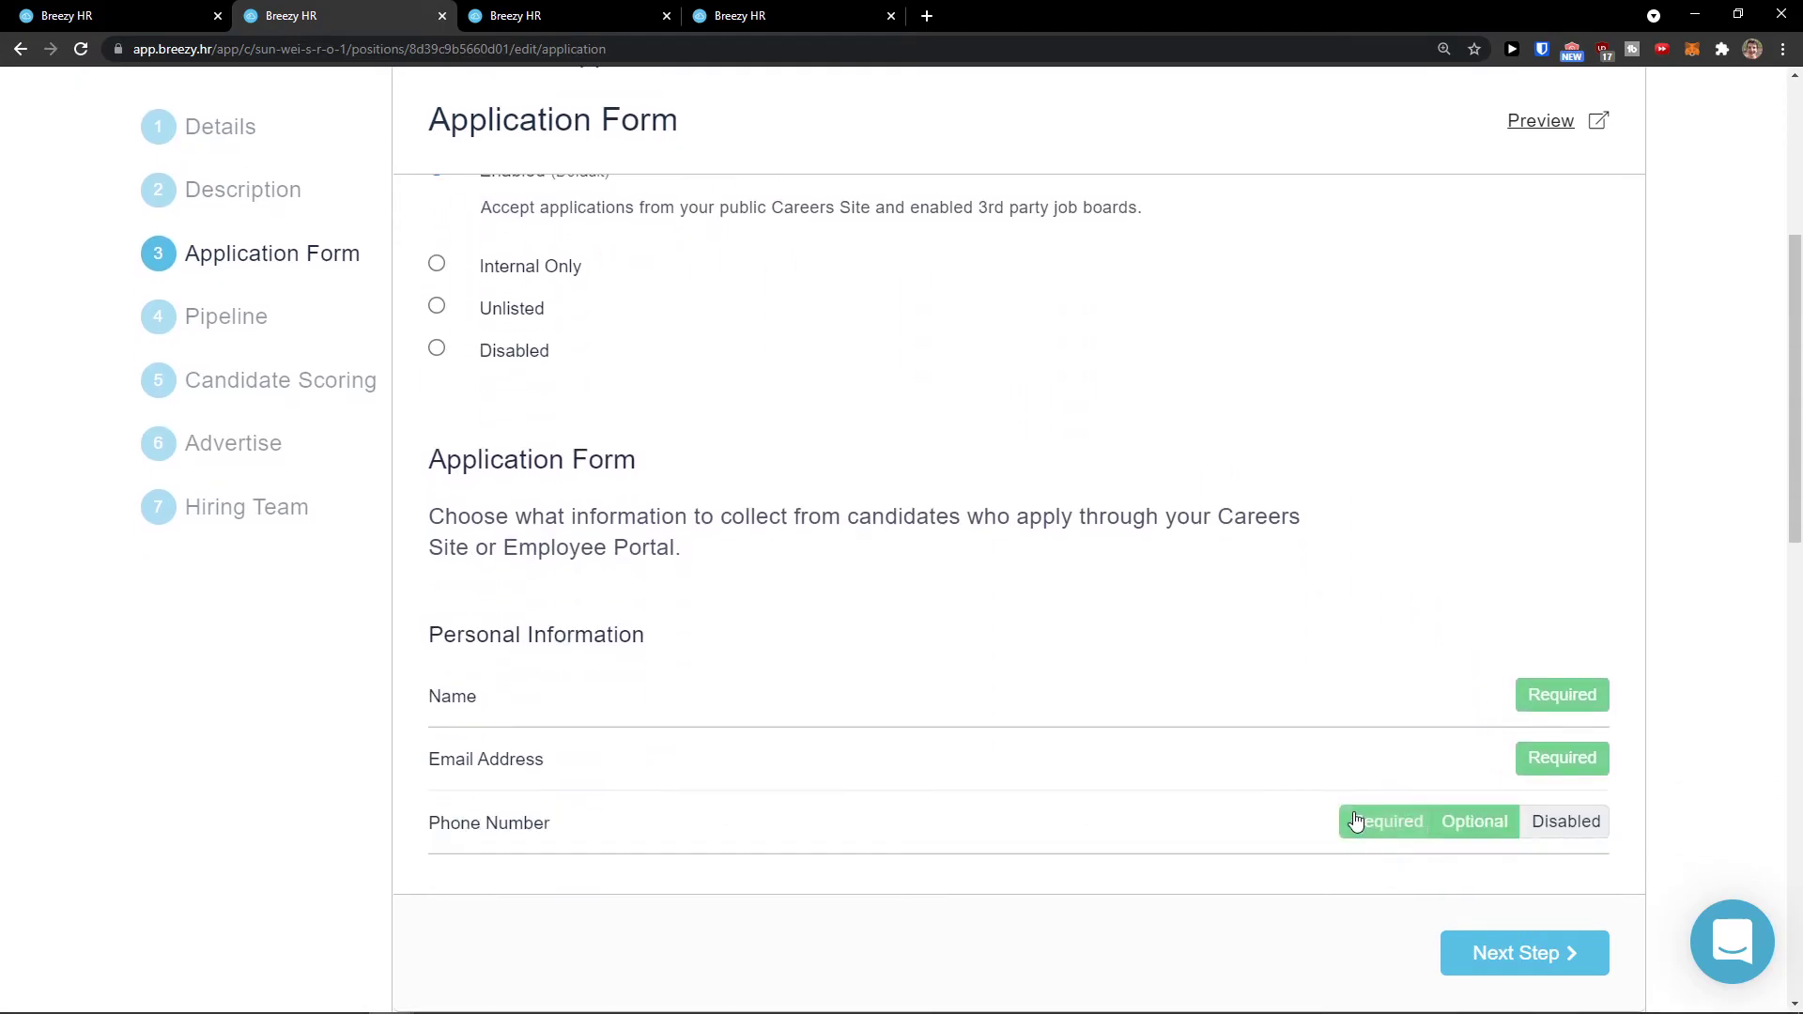
pyautogui.scroll(-1, 1355, 822)
pyautogui.moveTo(430, 368); pyautogui.dragTo(785, 447)
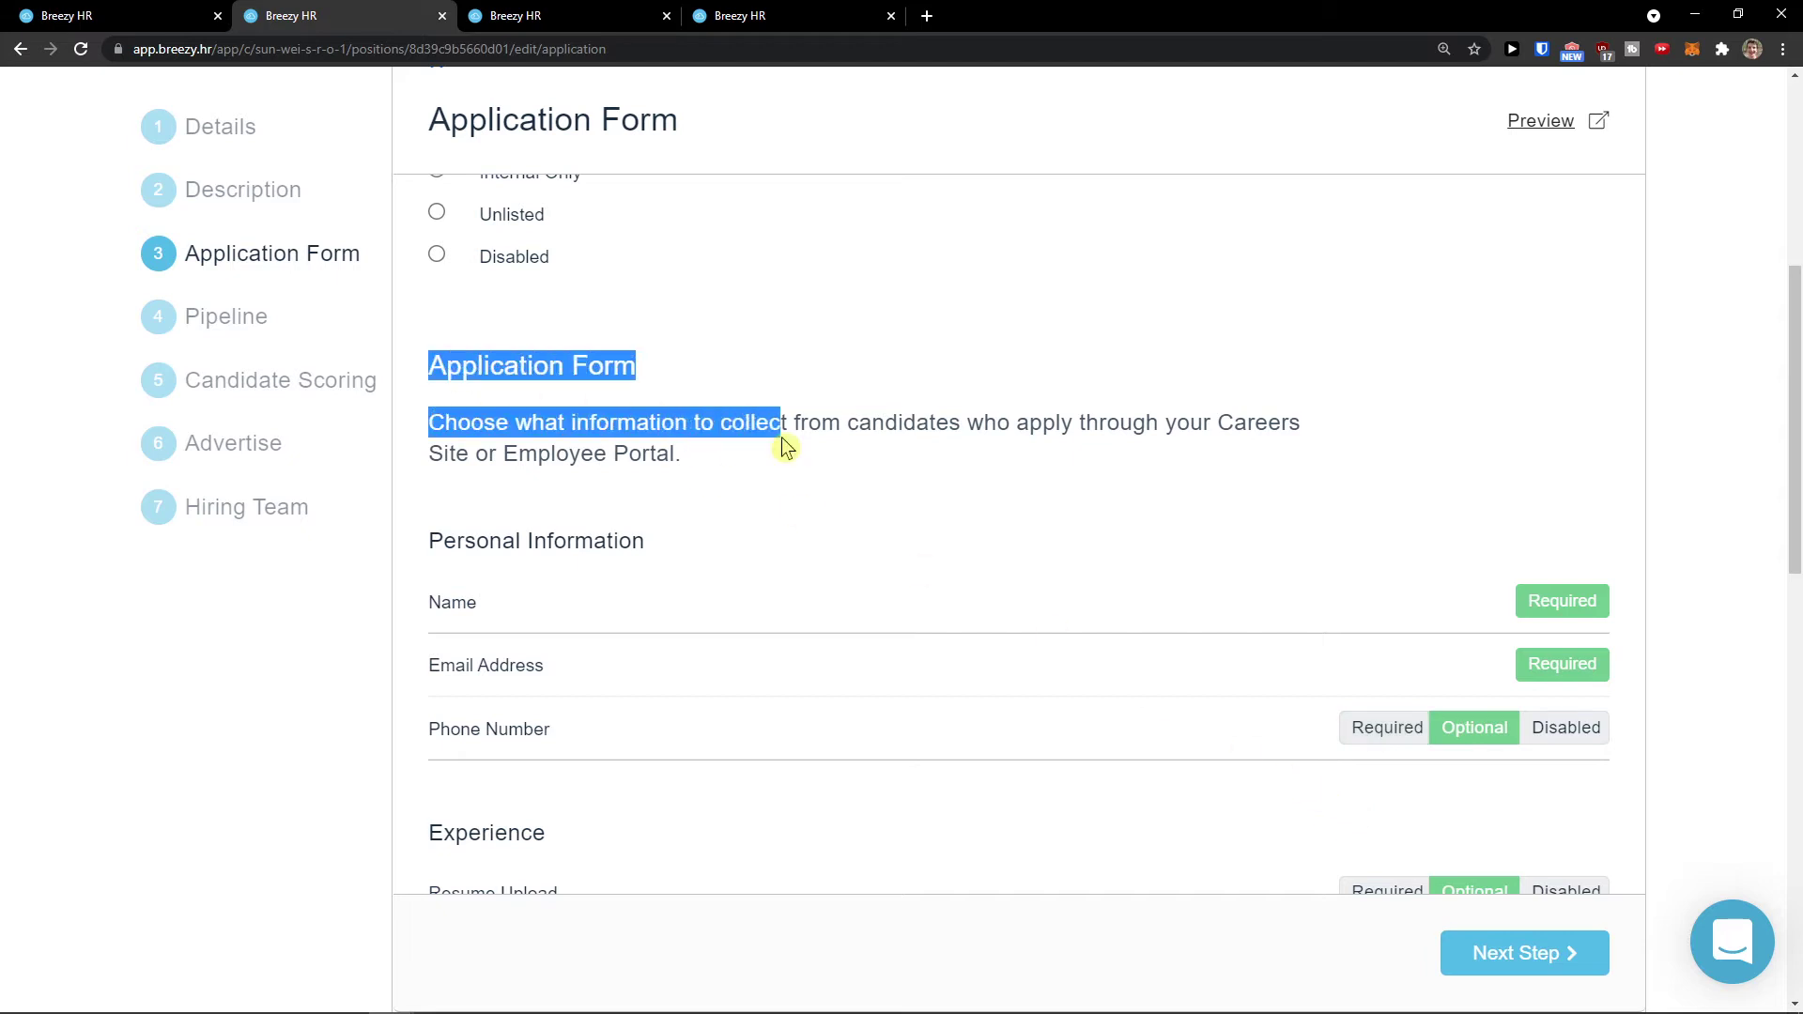
pyautogui.middleClick(767, 512)
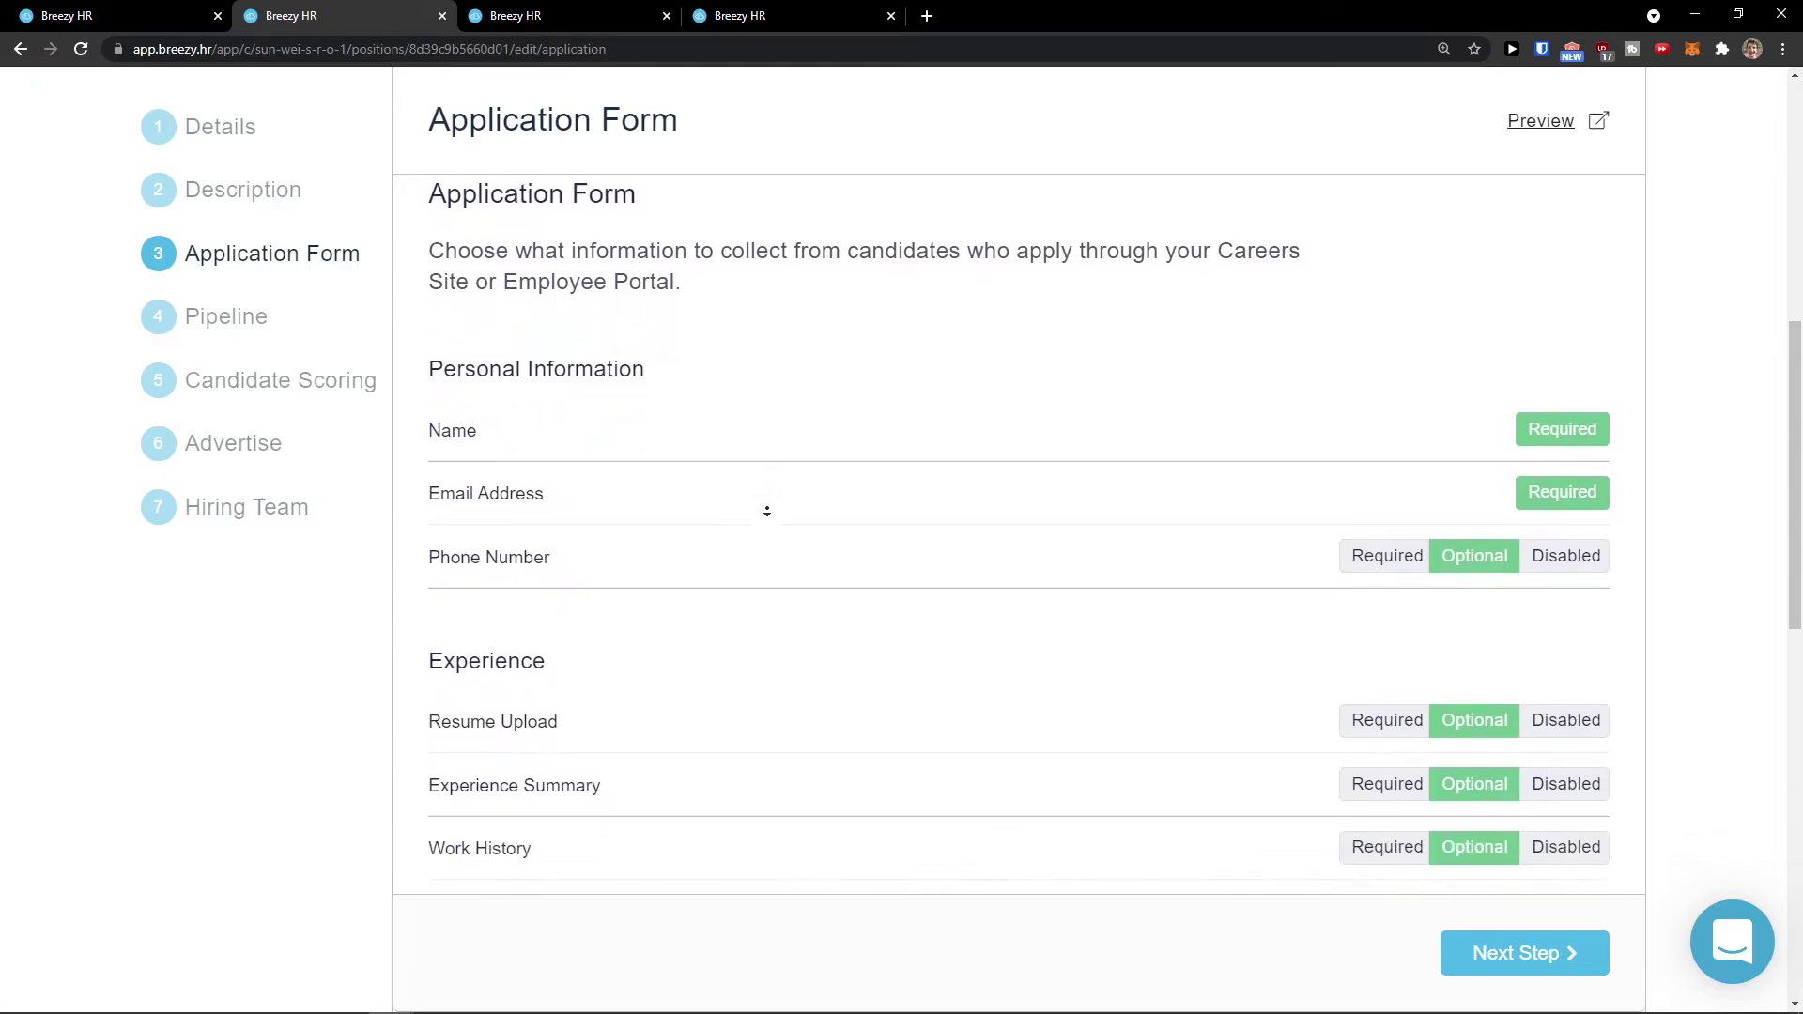
pyautogui.click(718, 555)
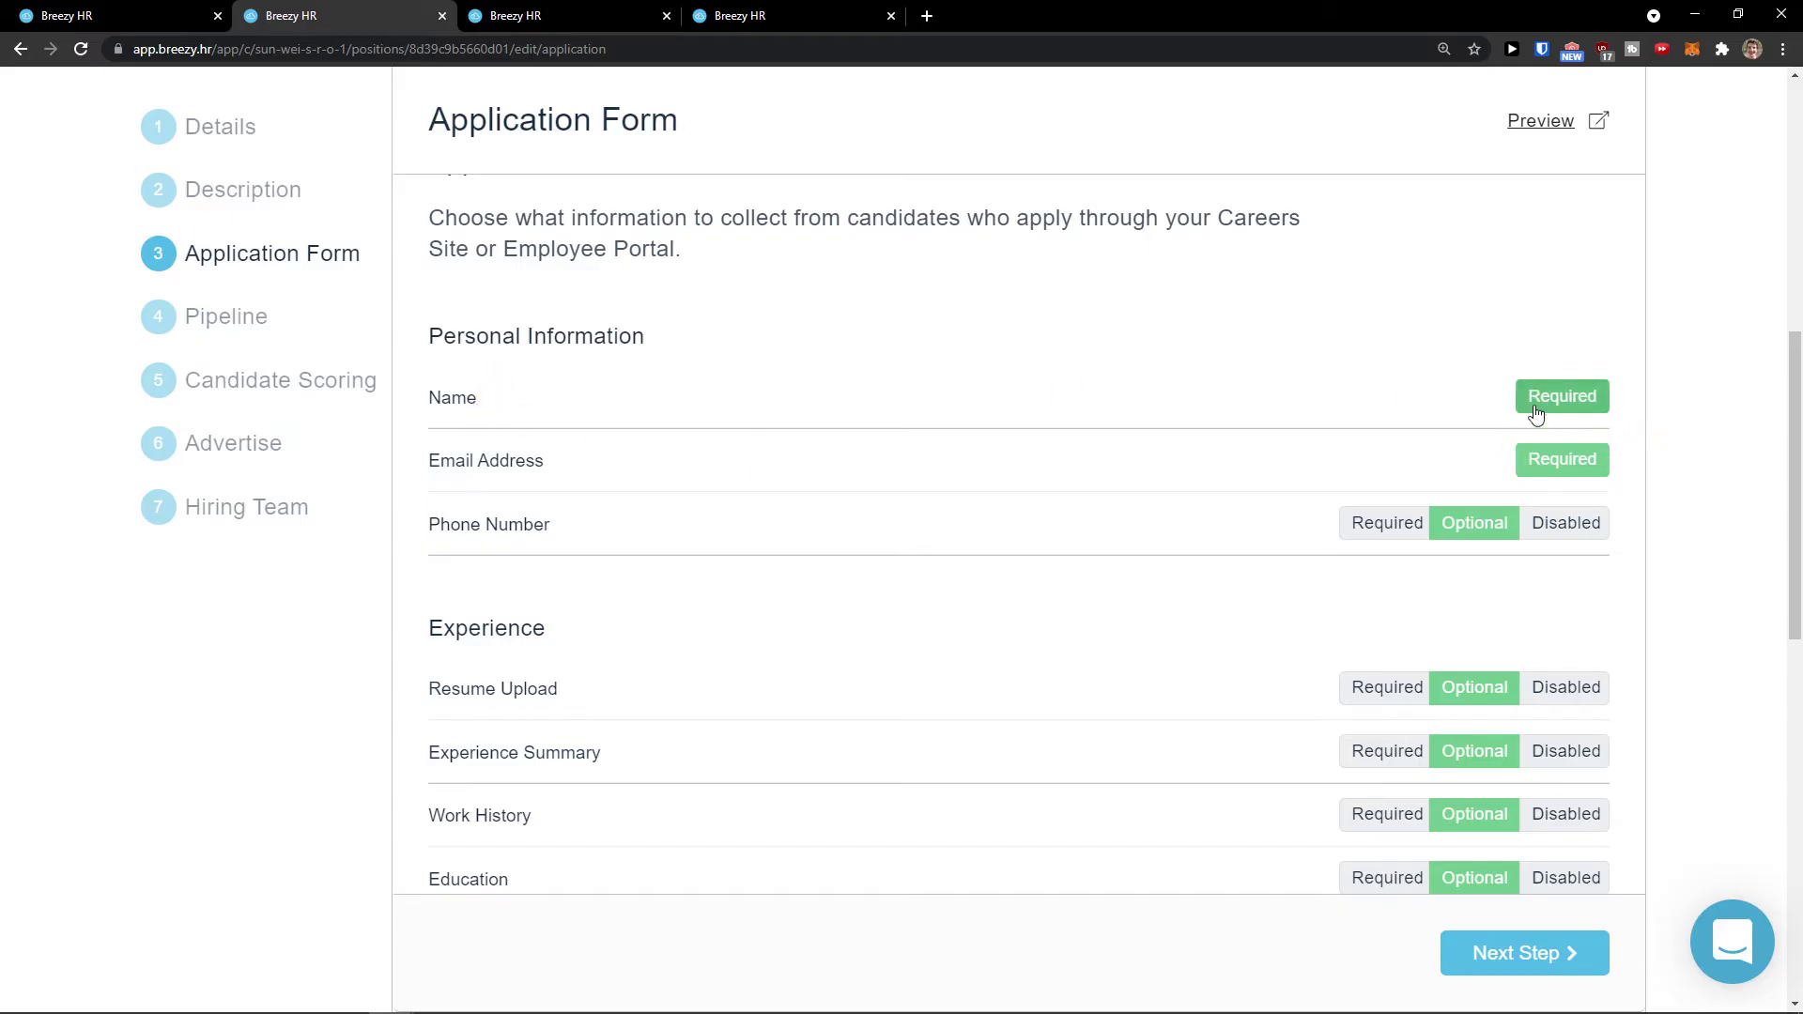
pyautogui.click(1385, 531)
pyautogui.scroll(-1, 1380, 540)
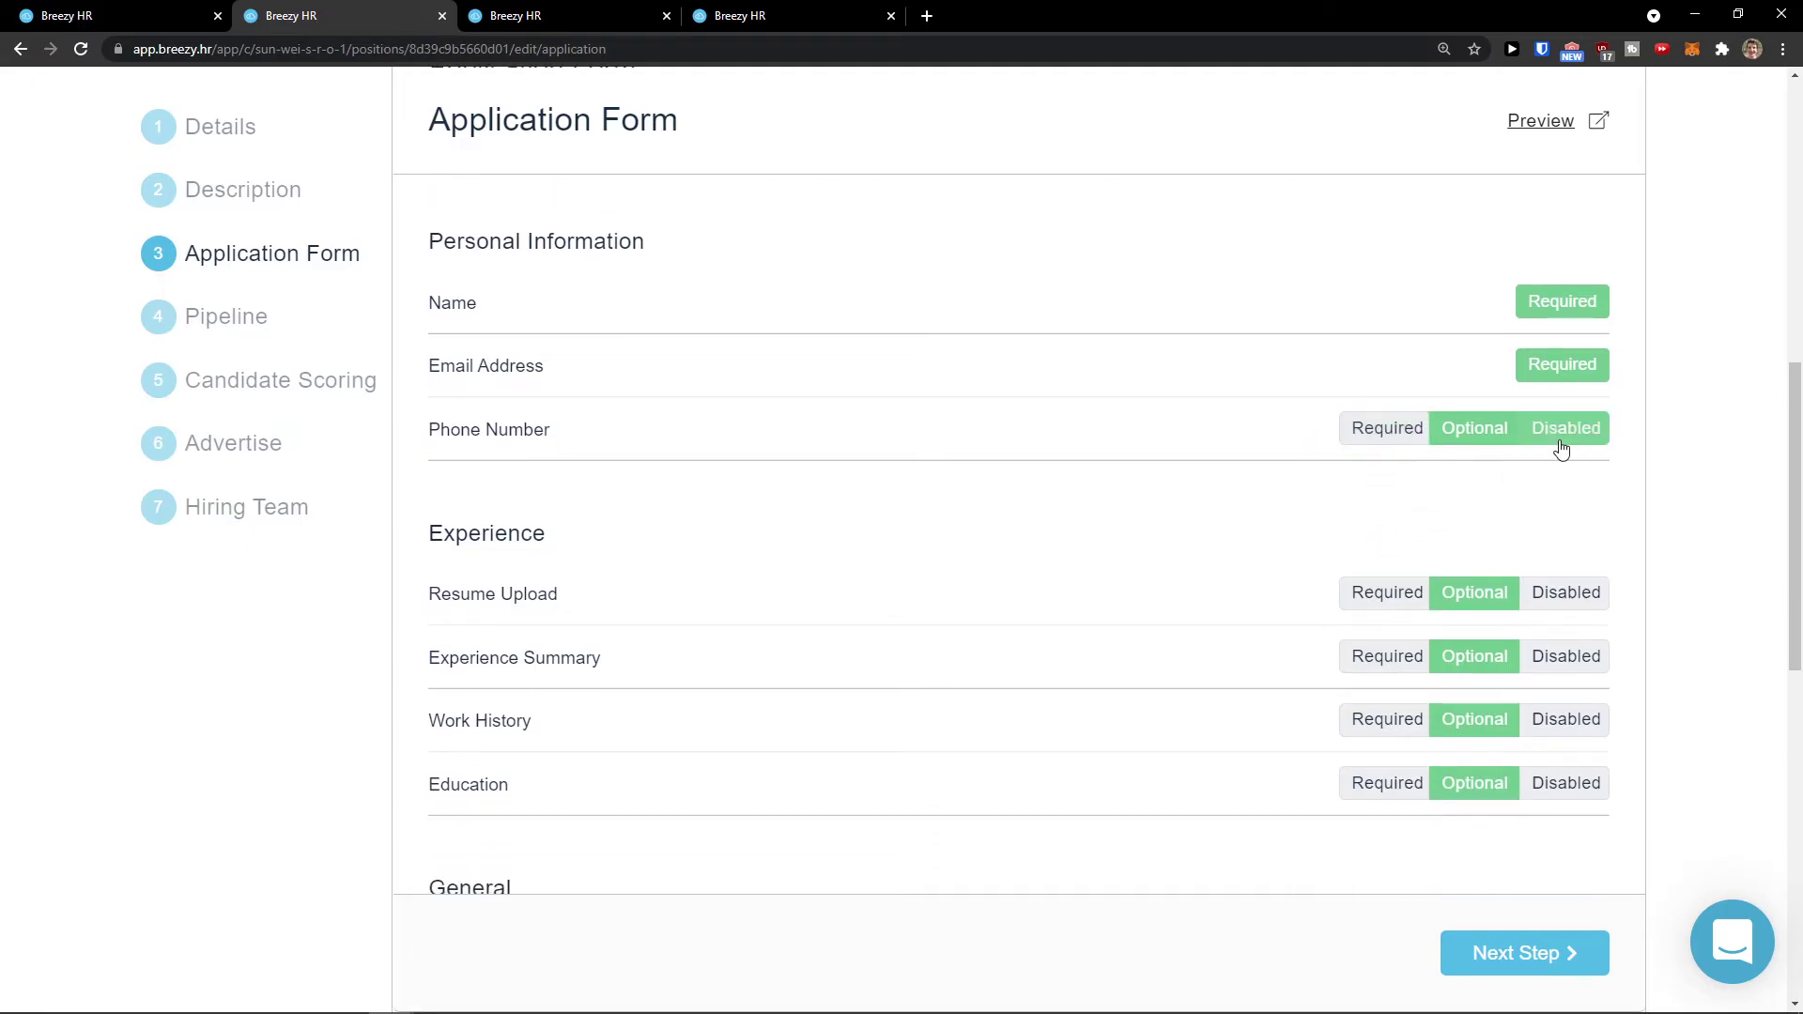
pyautogui.scroll(-1, 1451, 442)
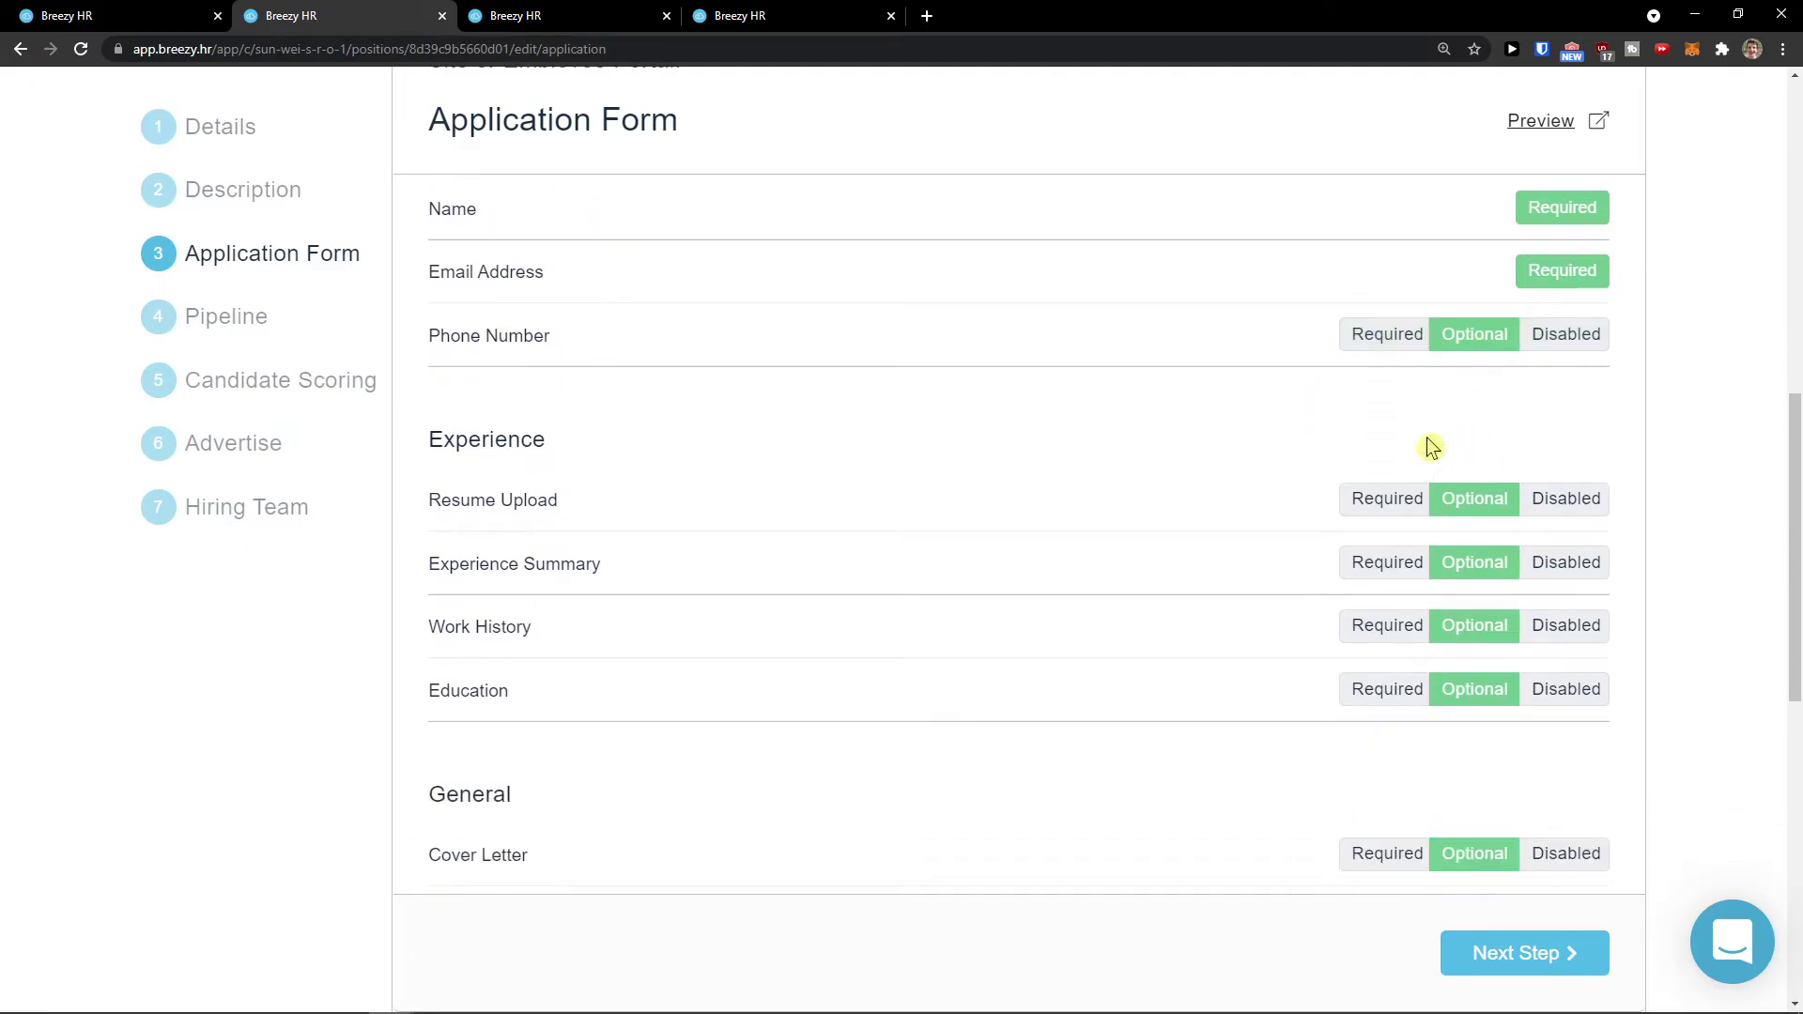
pyautogui.scroll(-1, 1291, 413)
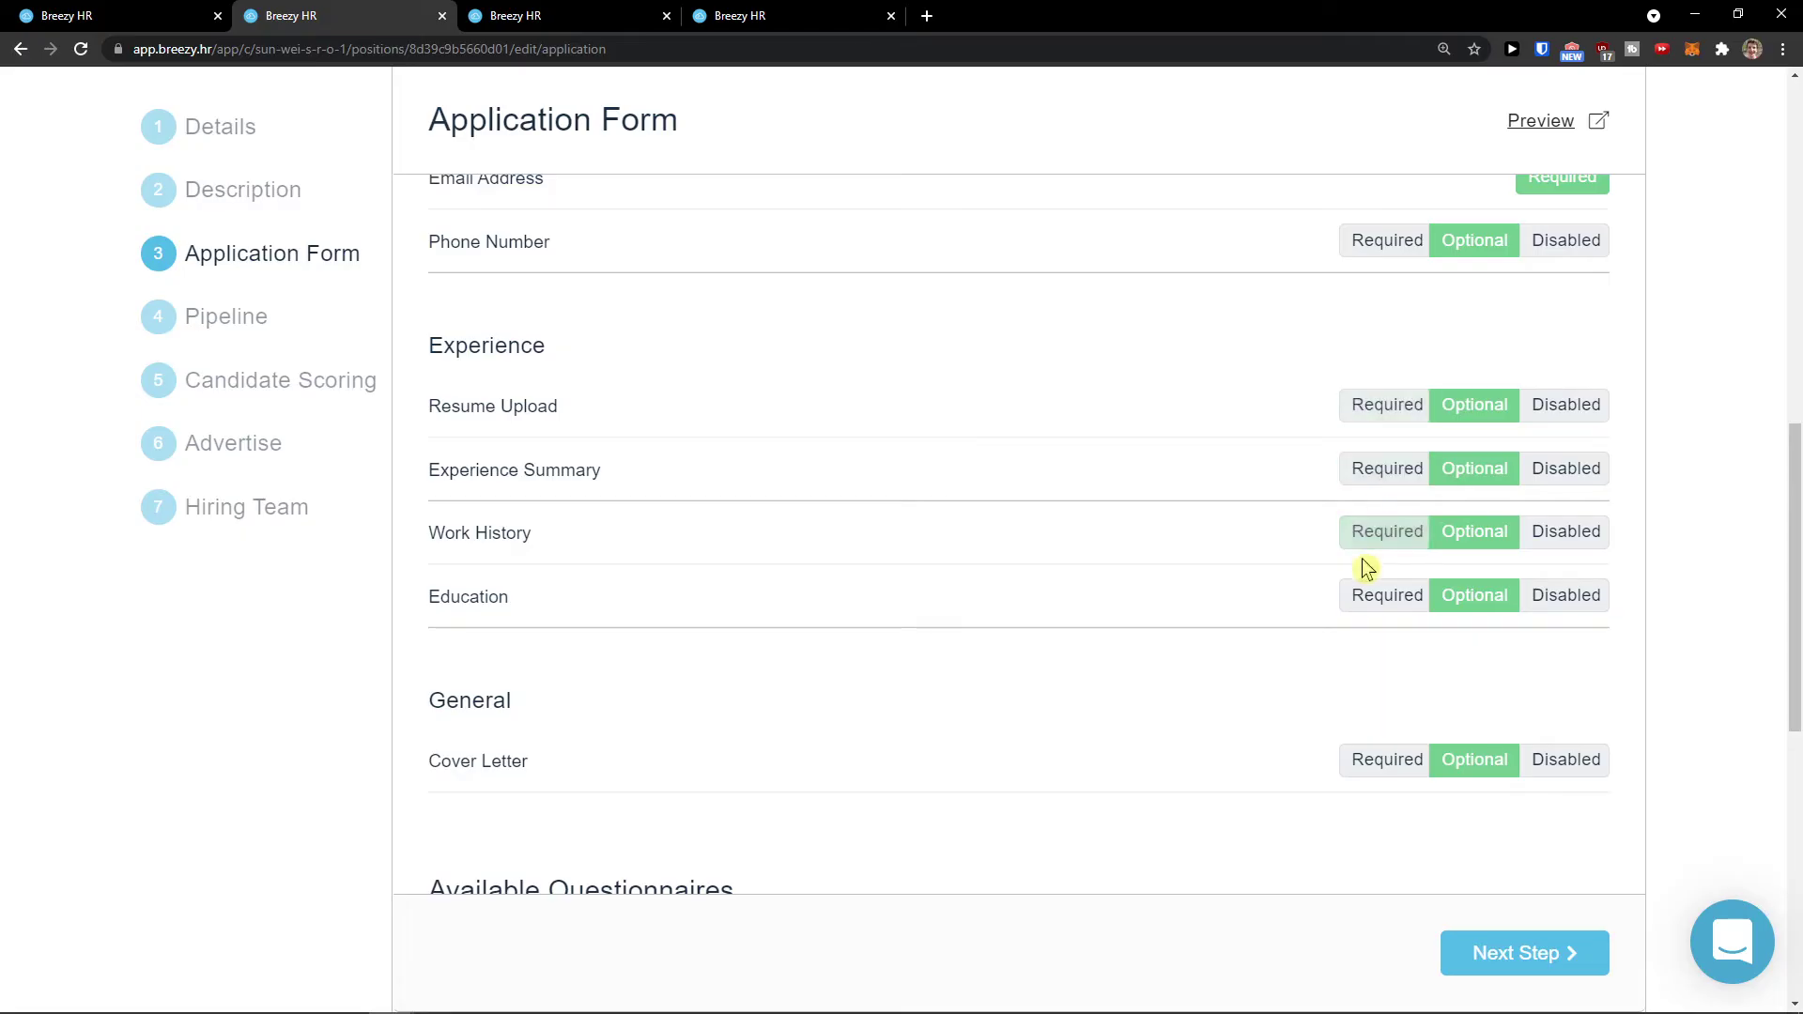
pyautogui.scroll(-4, 1478, 383)
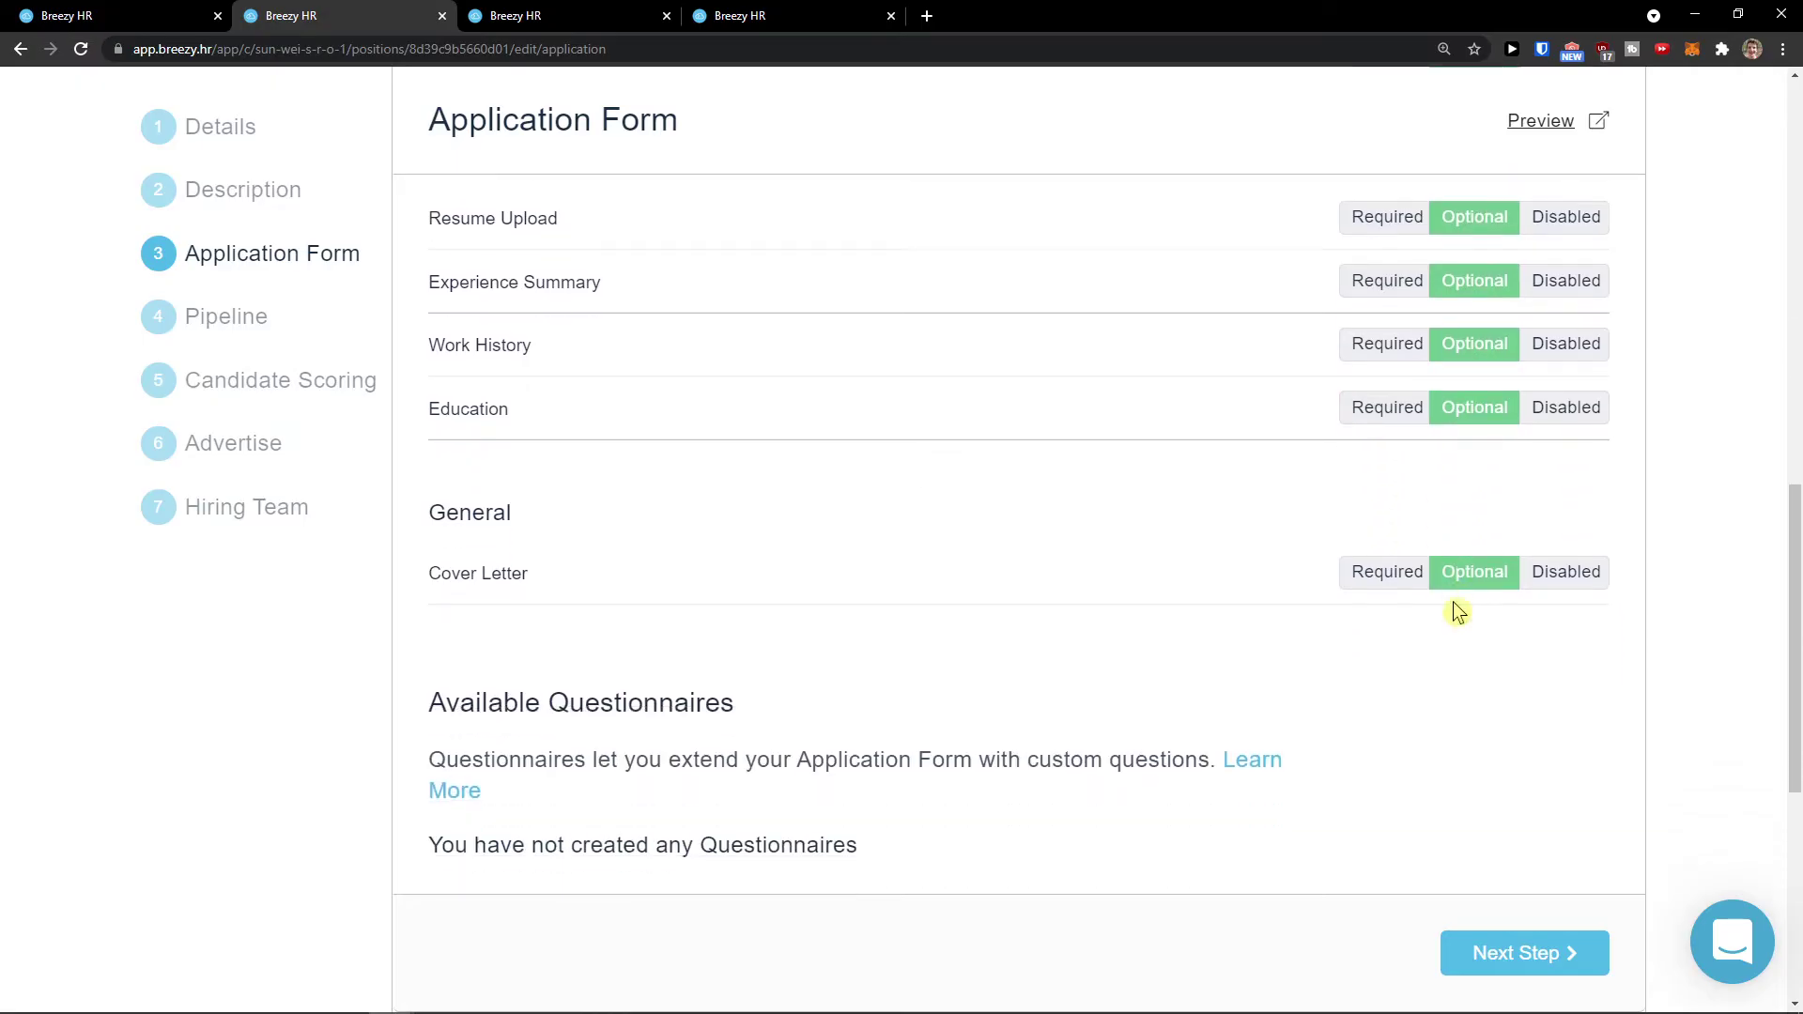
pyautogui.scroll(-2, 1446, 526)
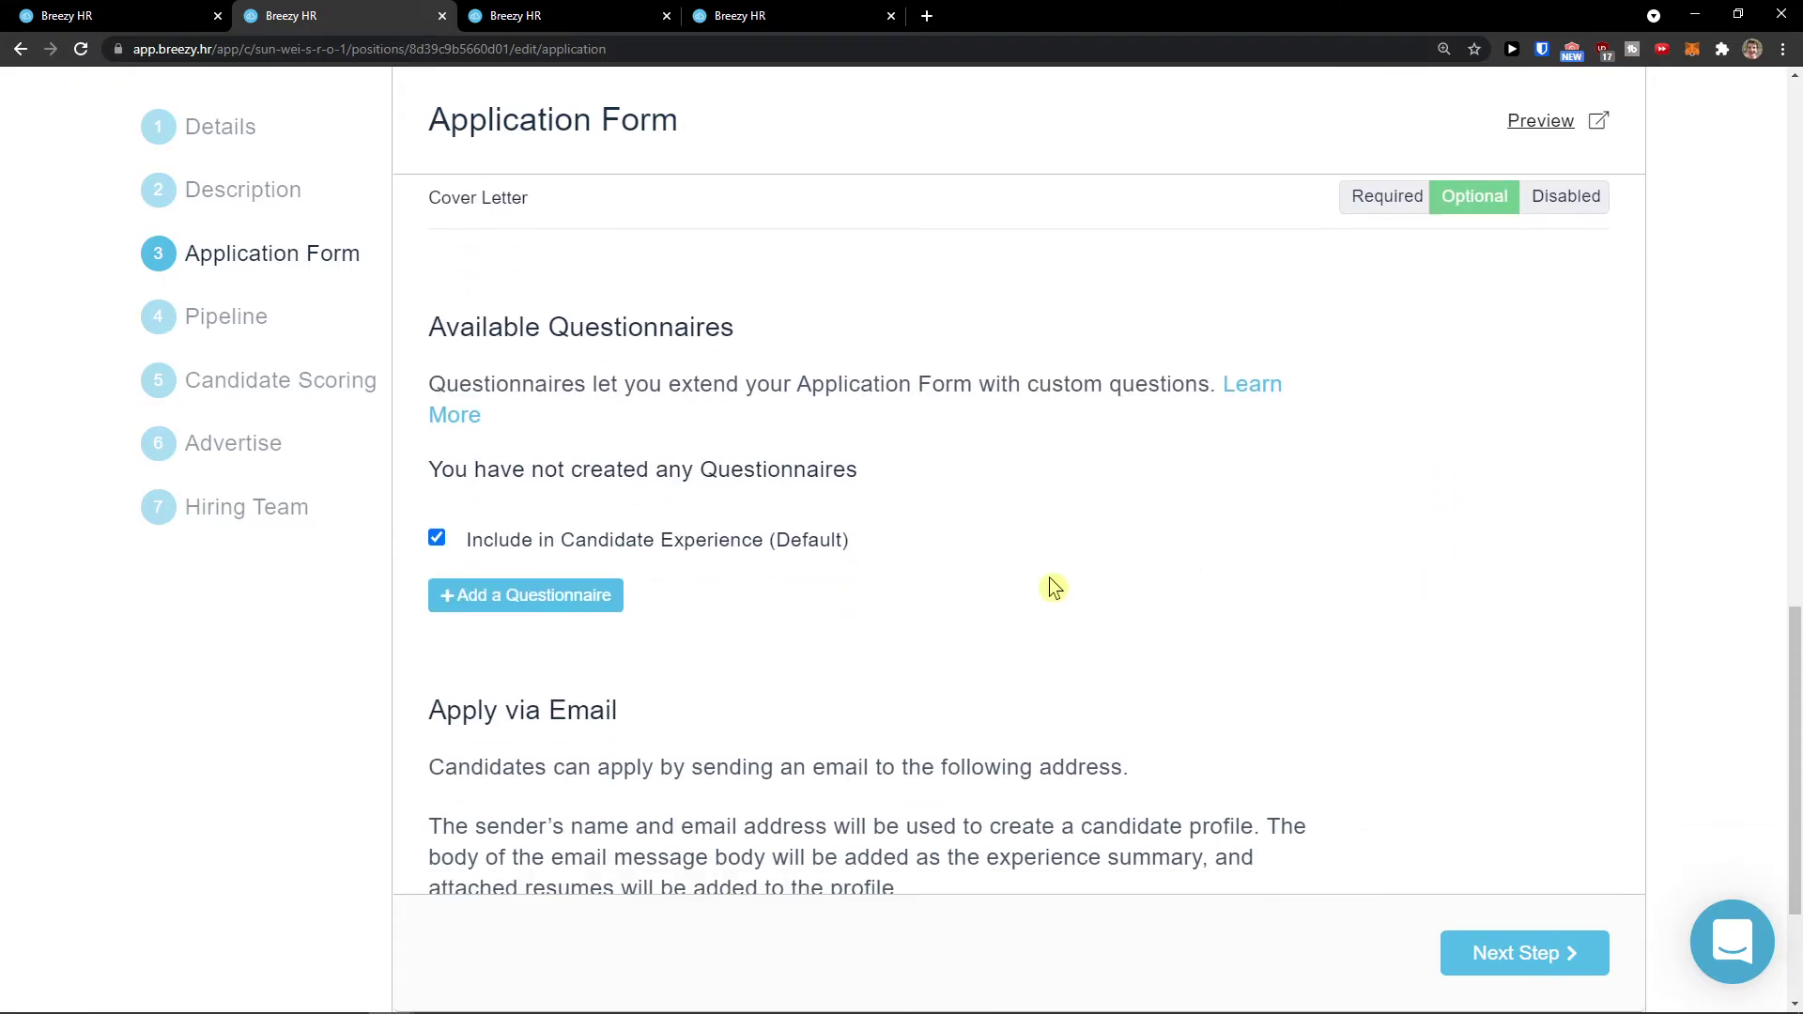
pyautogui.scroll(-1, 1008, 606)
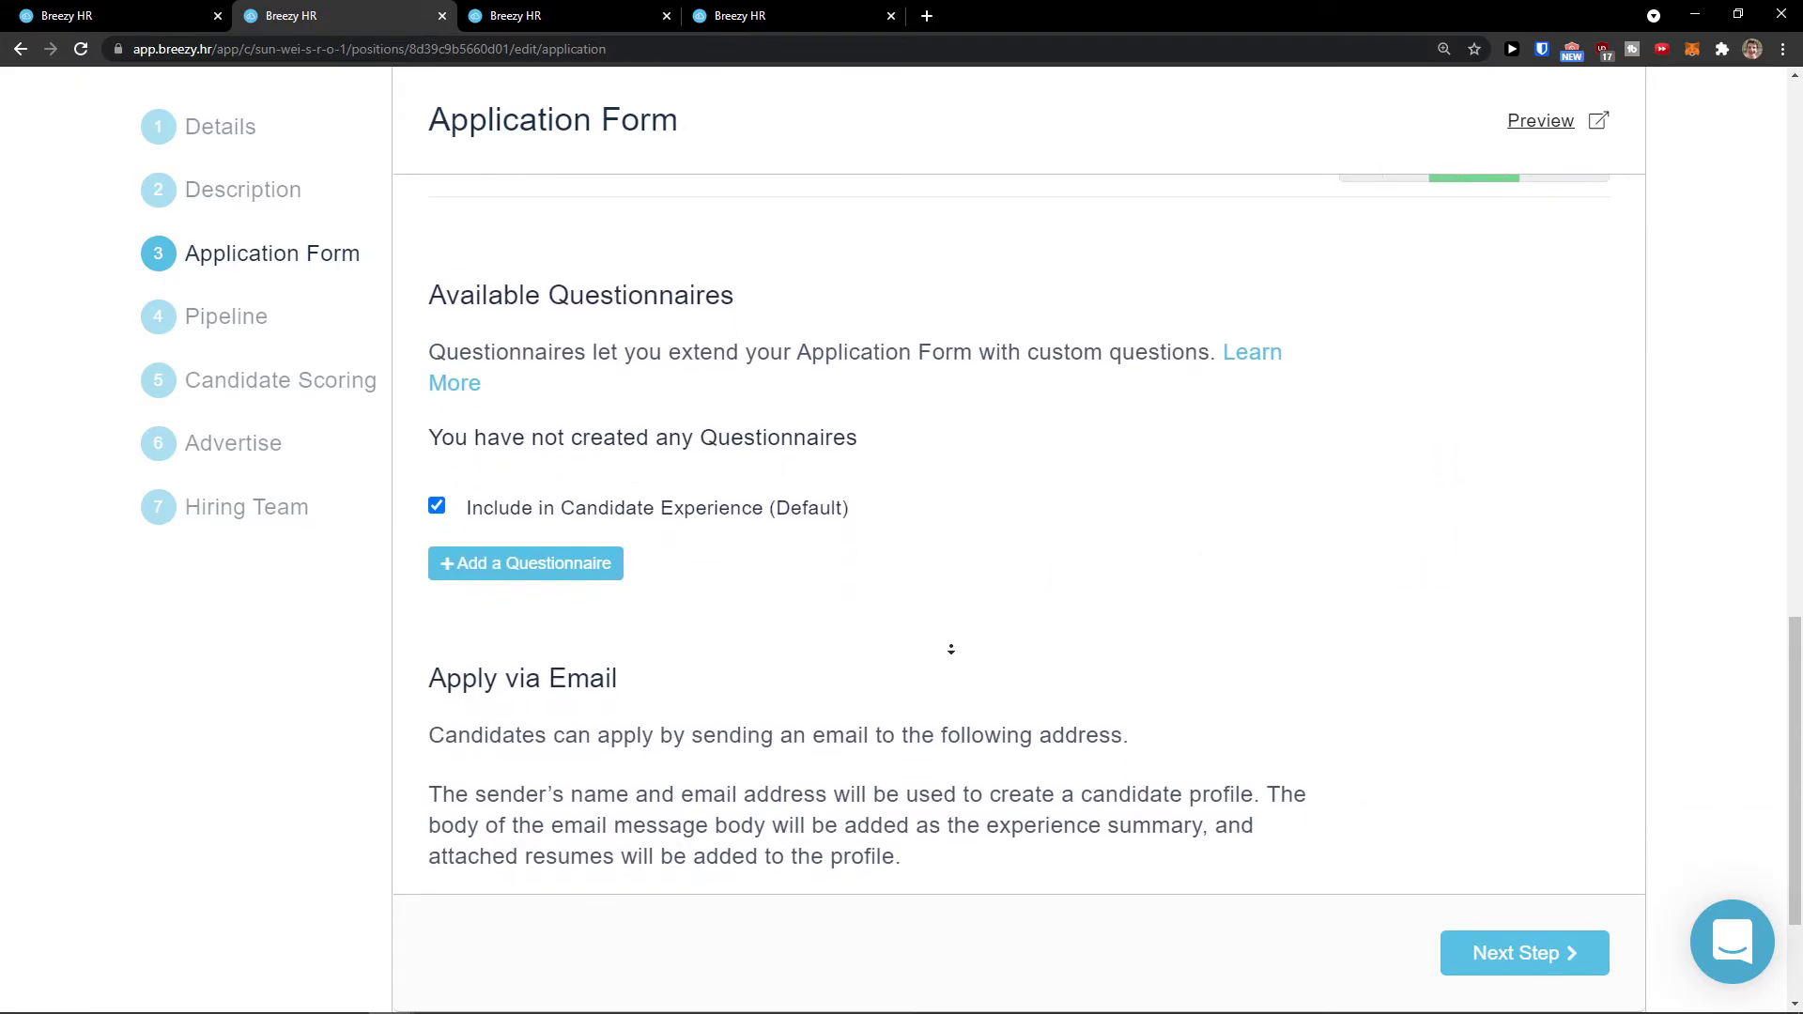
pyautogui.scroll(-2, 952, 649)
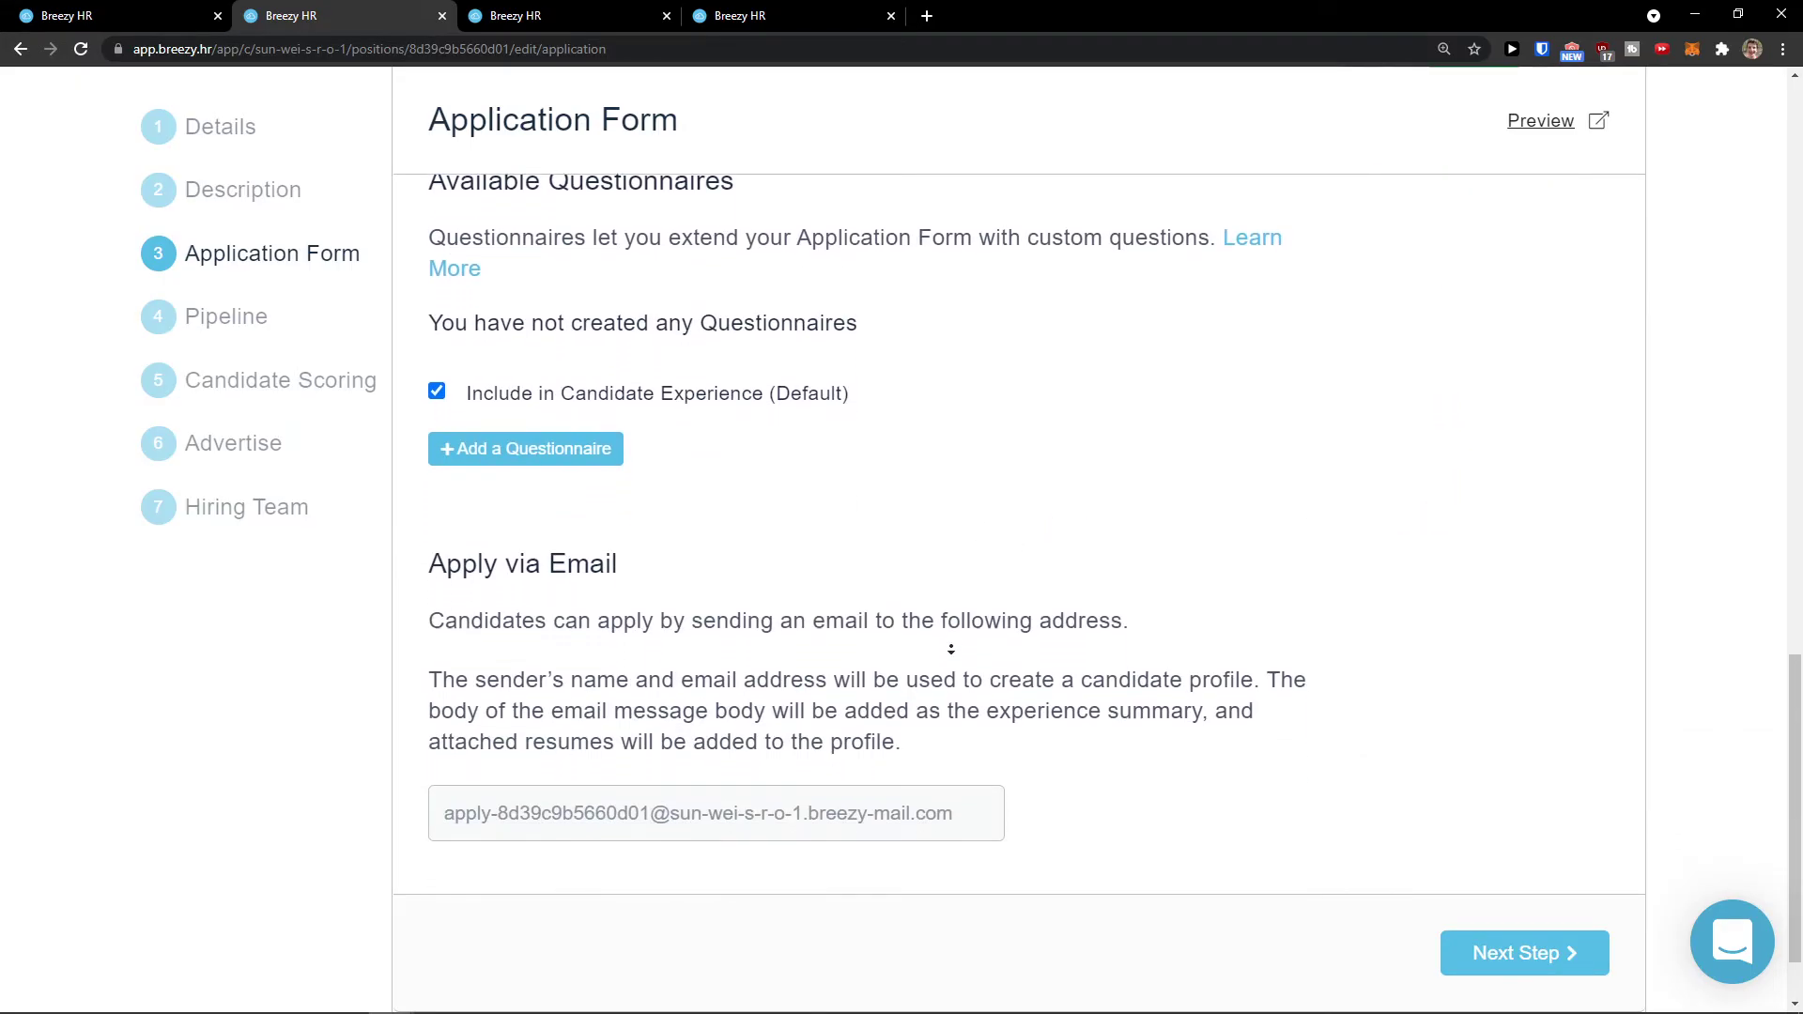
pyautogui.click(552, 453)
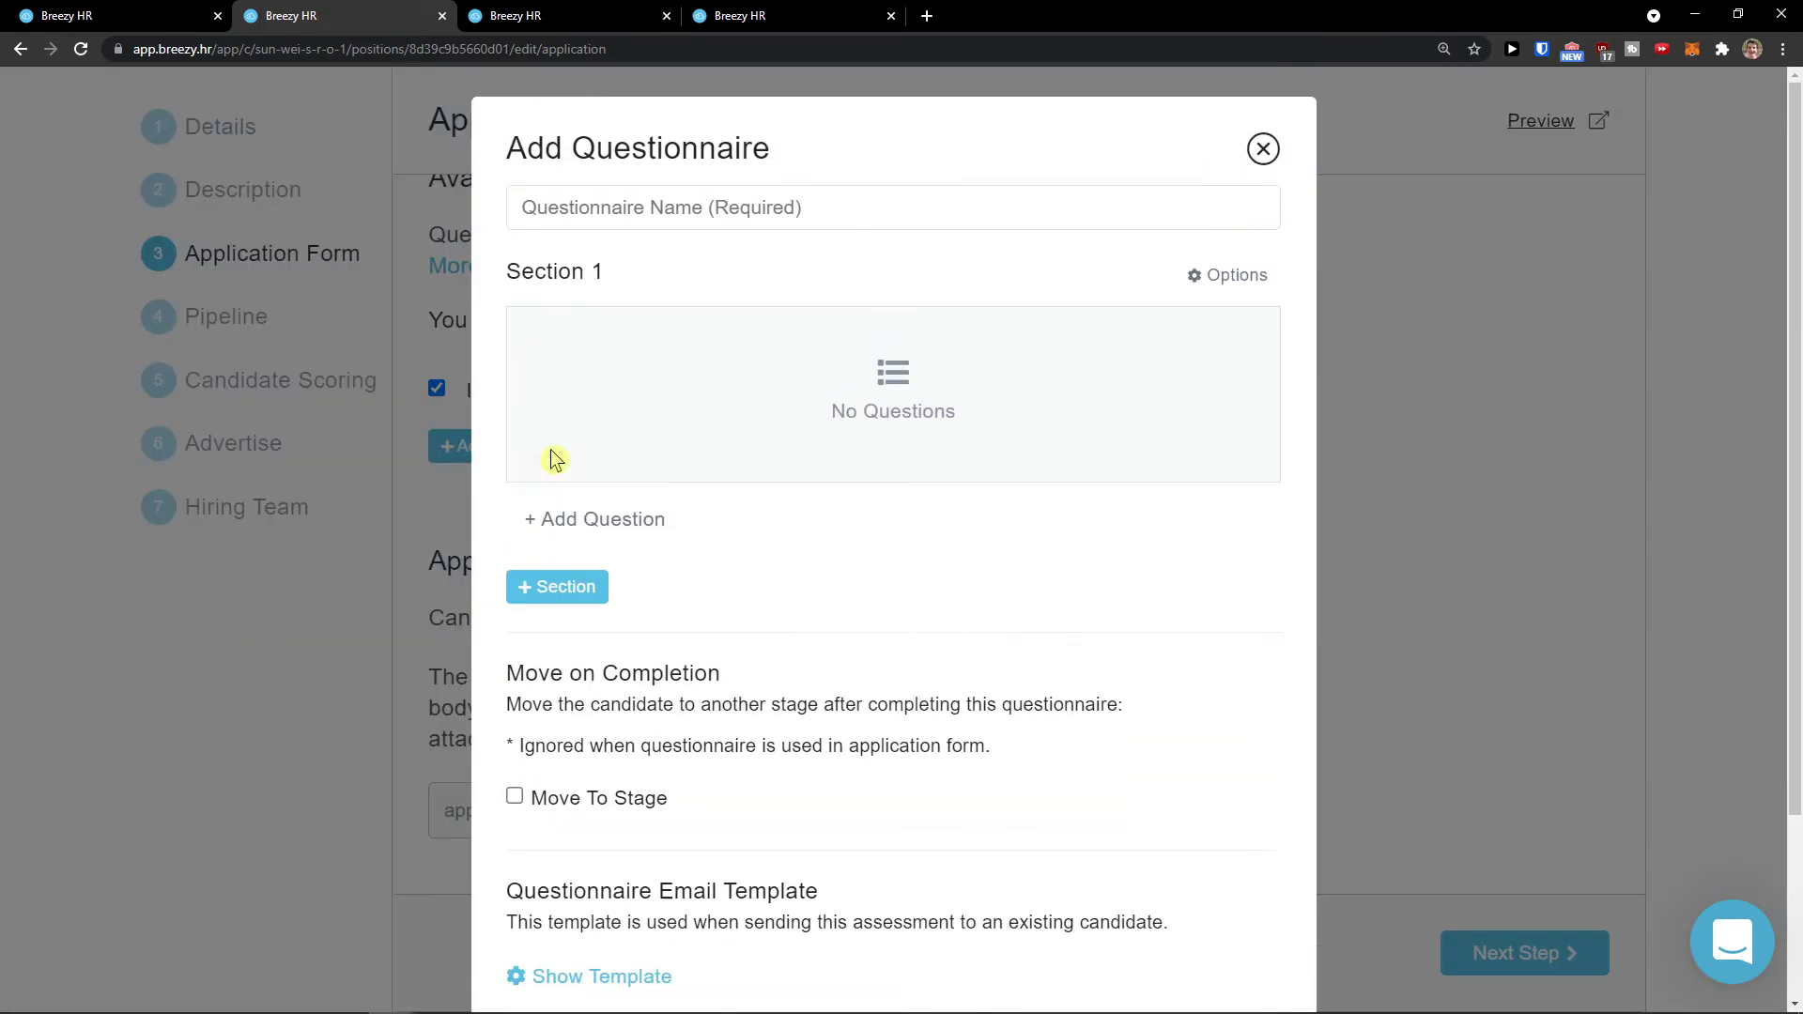
# Step: Enter the questionnaire's name, beginning with 'Ho'
pyautogui.click(568, 229)
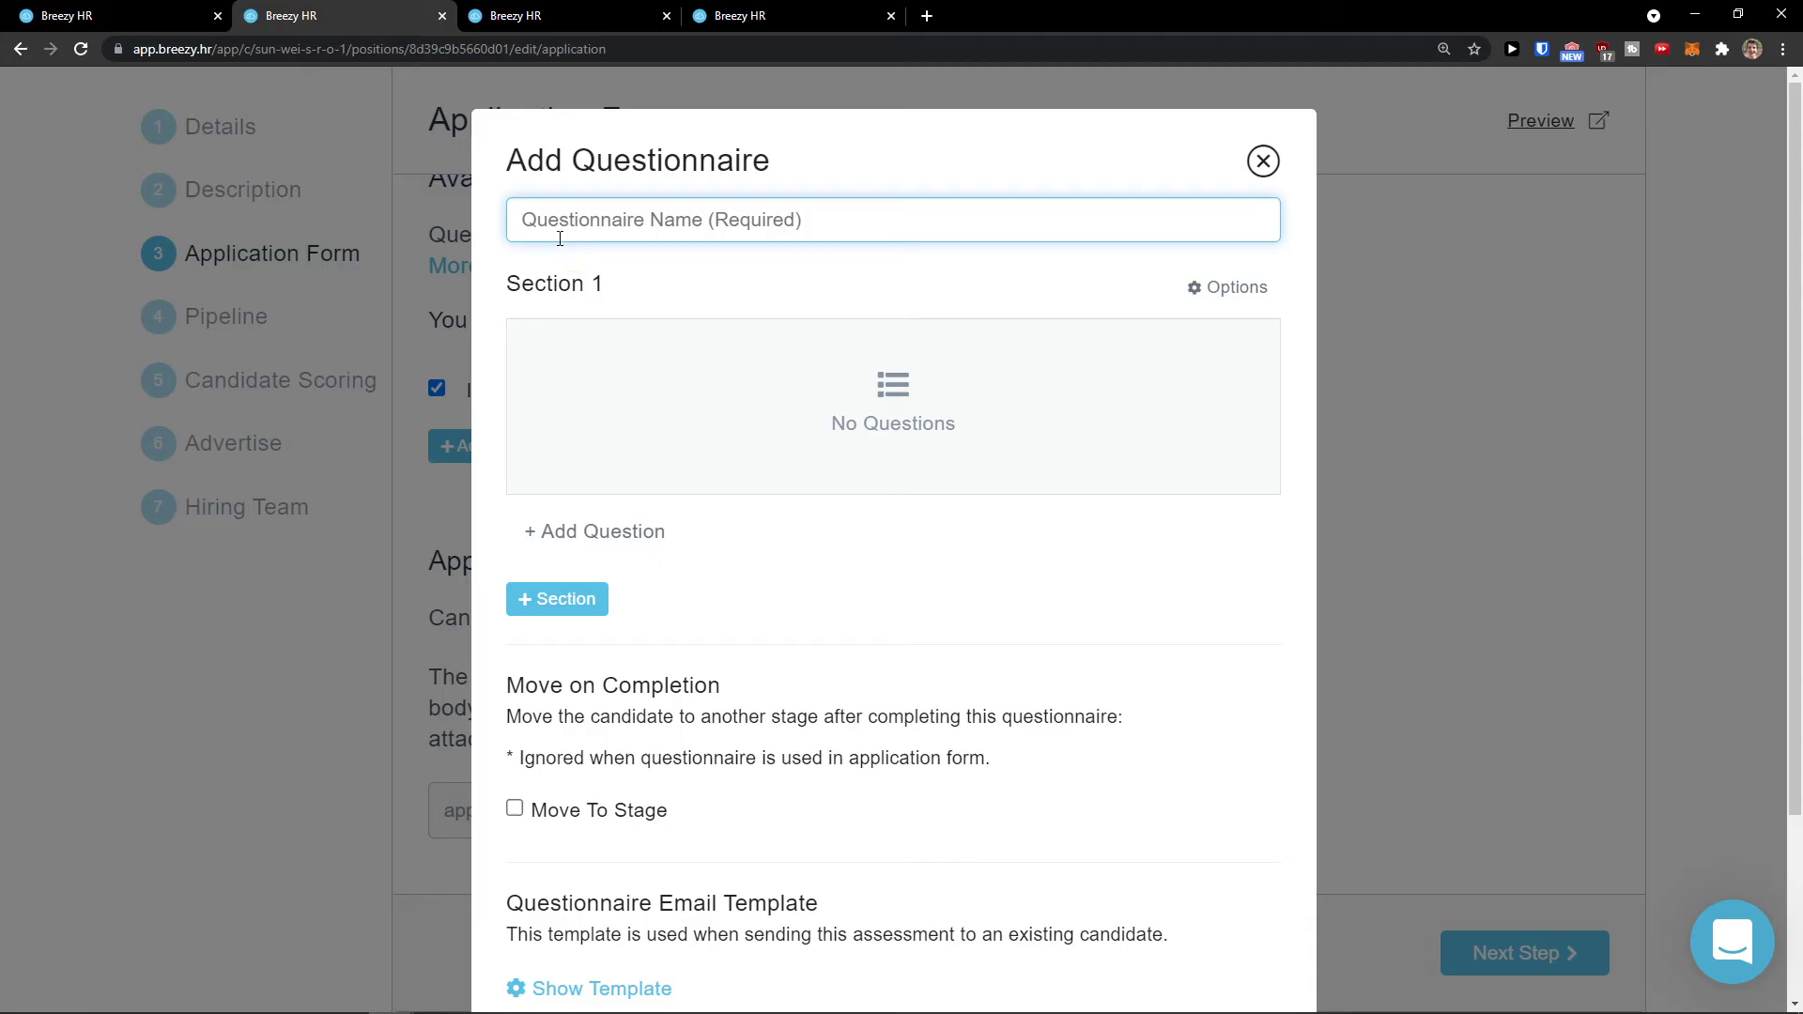
pyautogui.write('Ho')
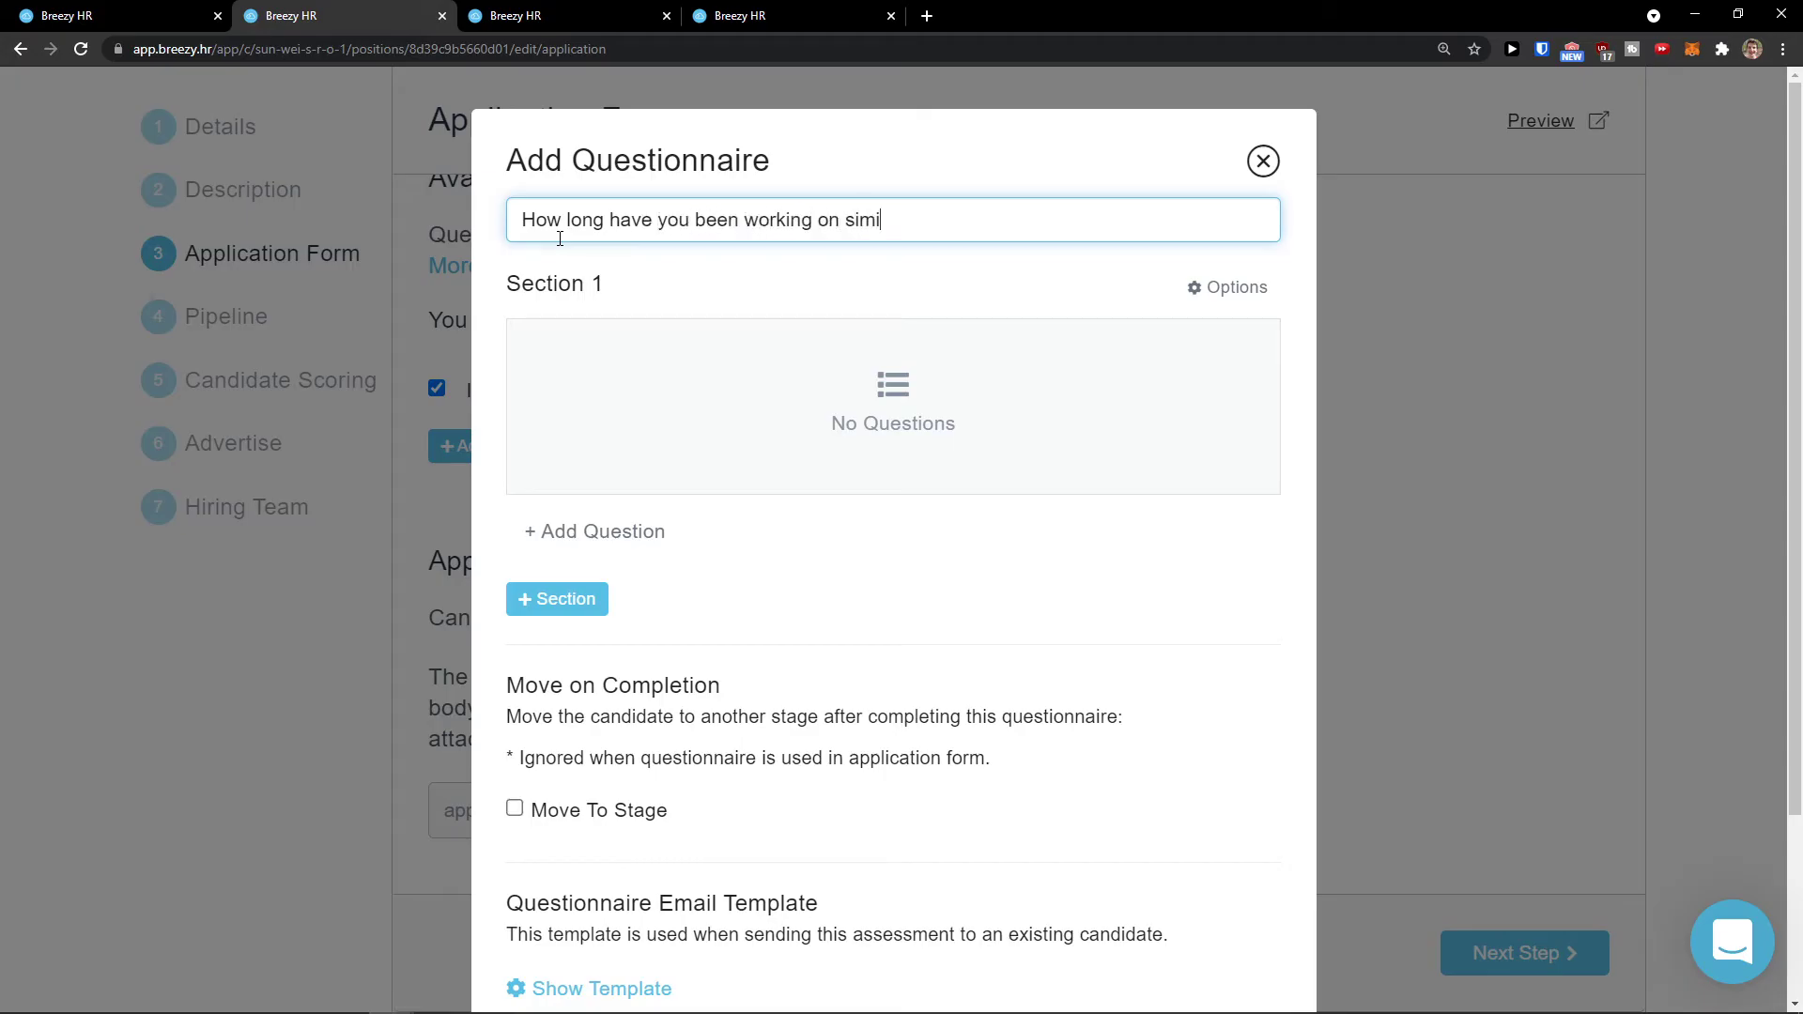
pyautogui.click(582, 532)
pyautogui.click(979, 230)
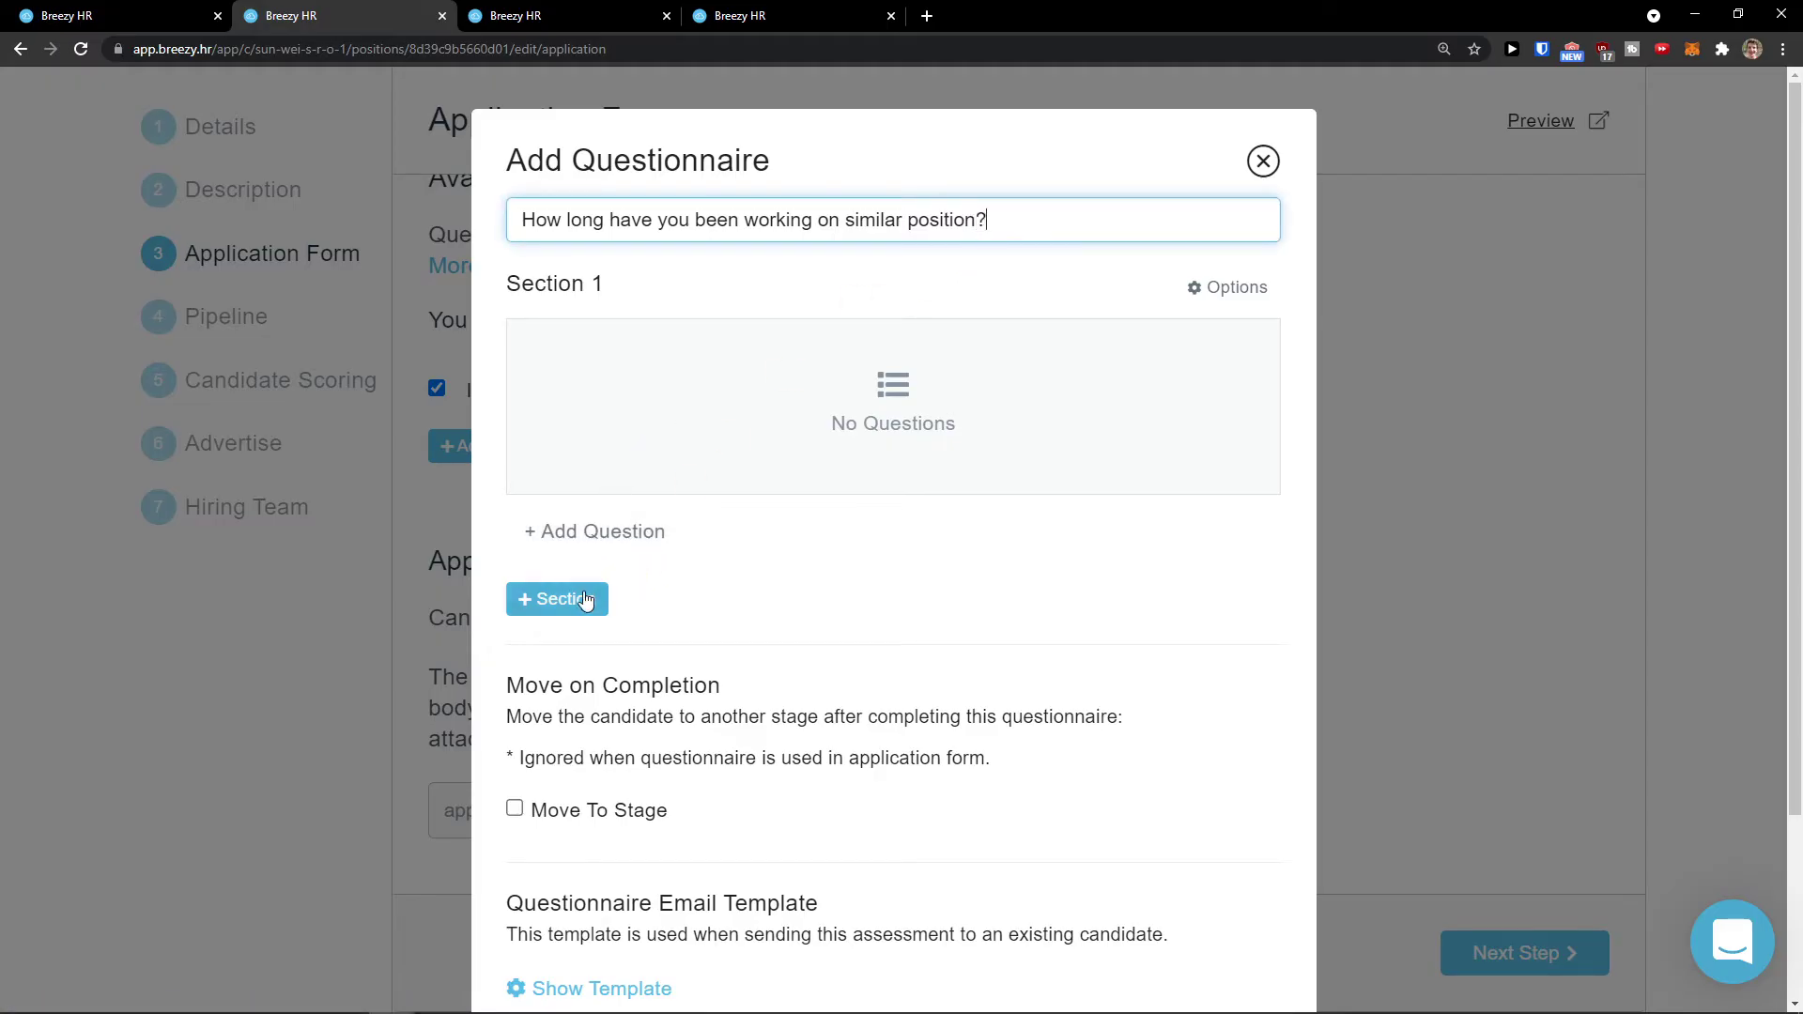
# Step: Try adding an empty question, then close the question form
pyautogui.click(597, 531)
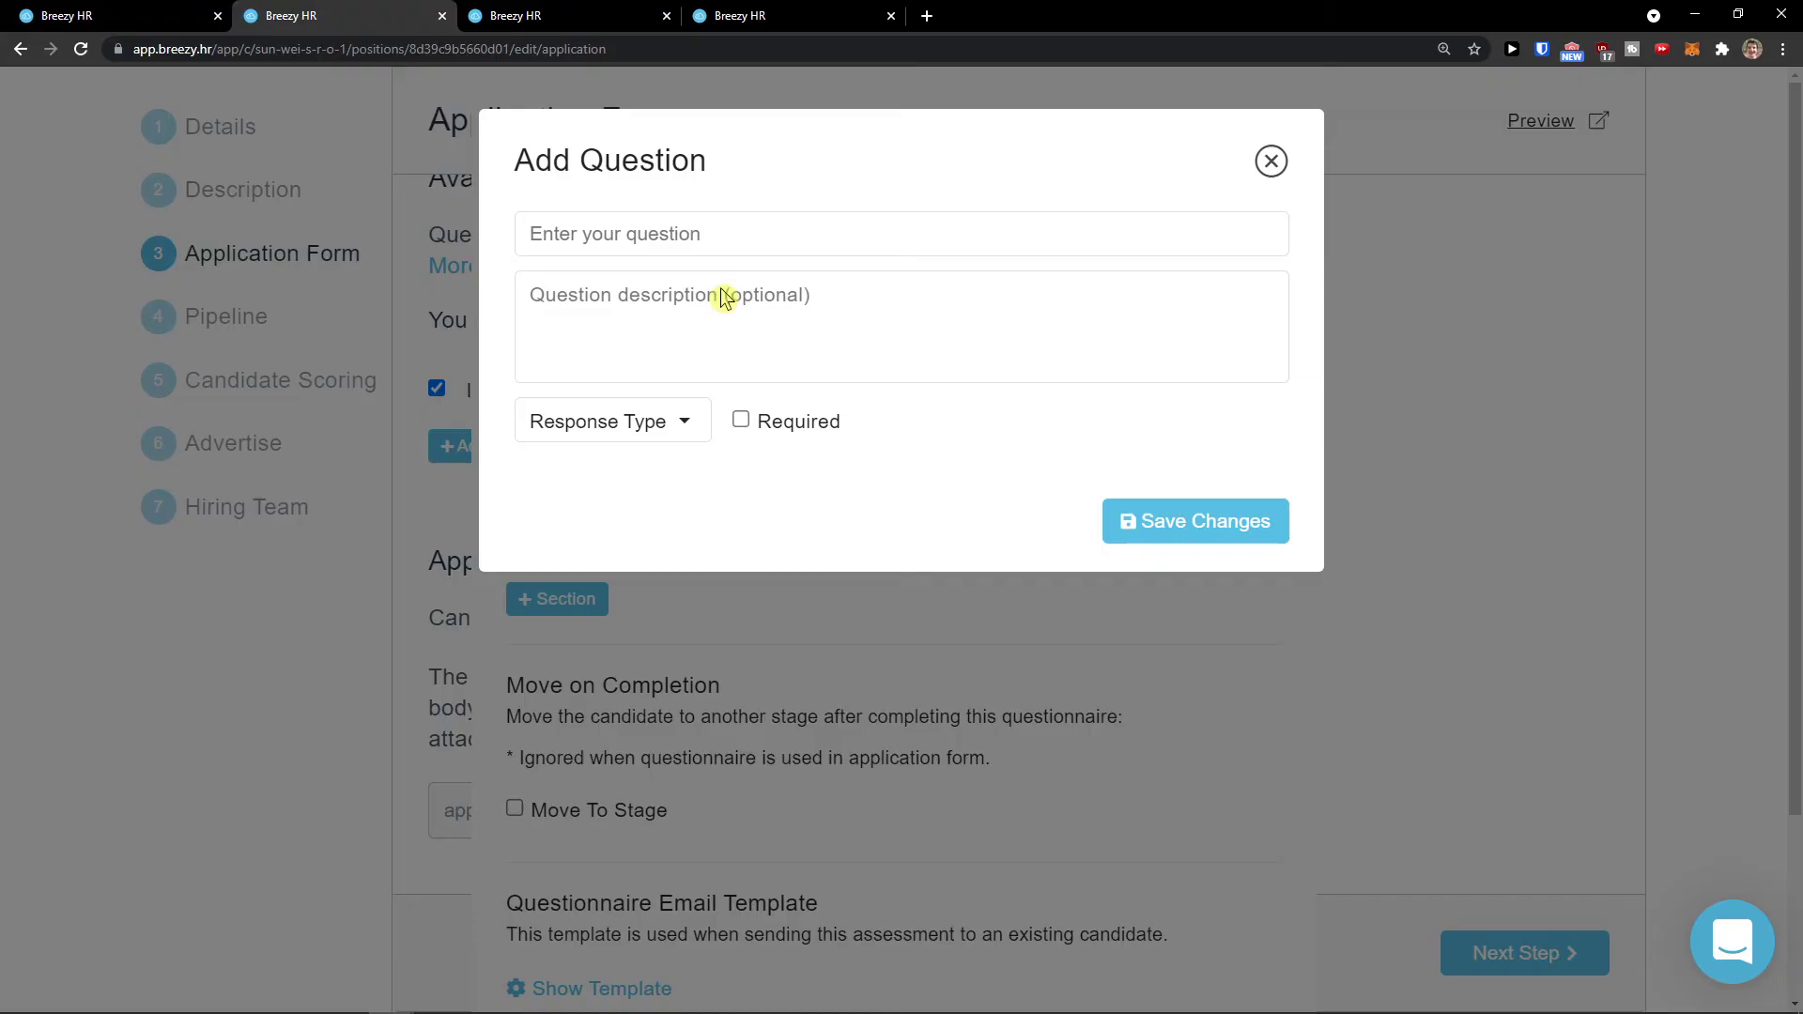
pyautogui.click(747, 254)
pyautogui.click(1195, 524)
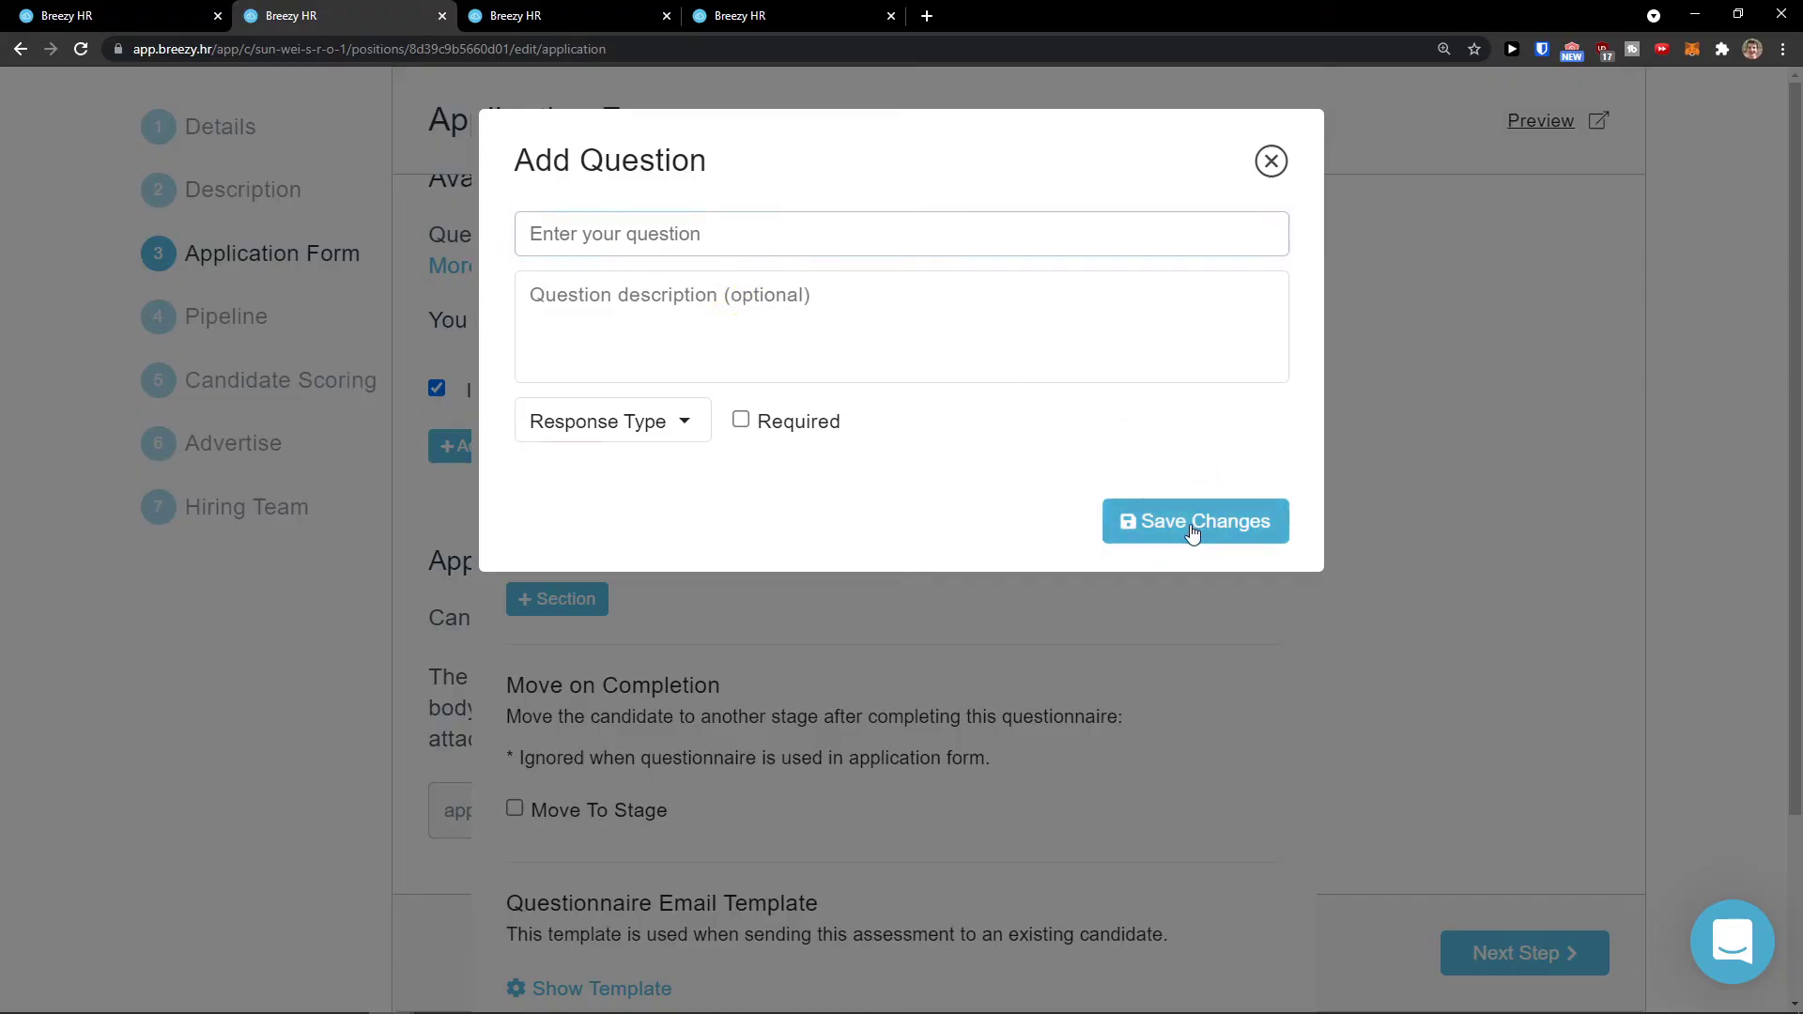
pyautogui.click(727, 246)
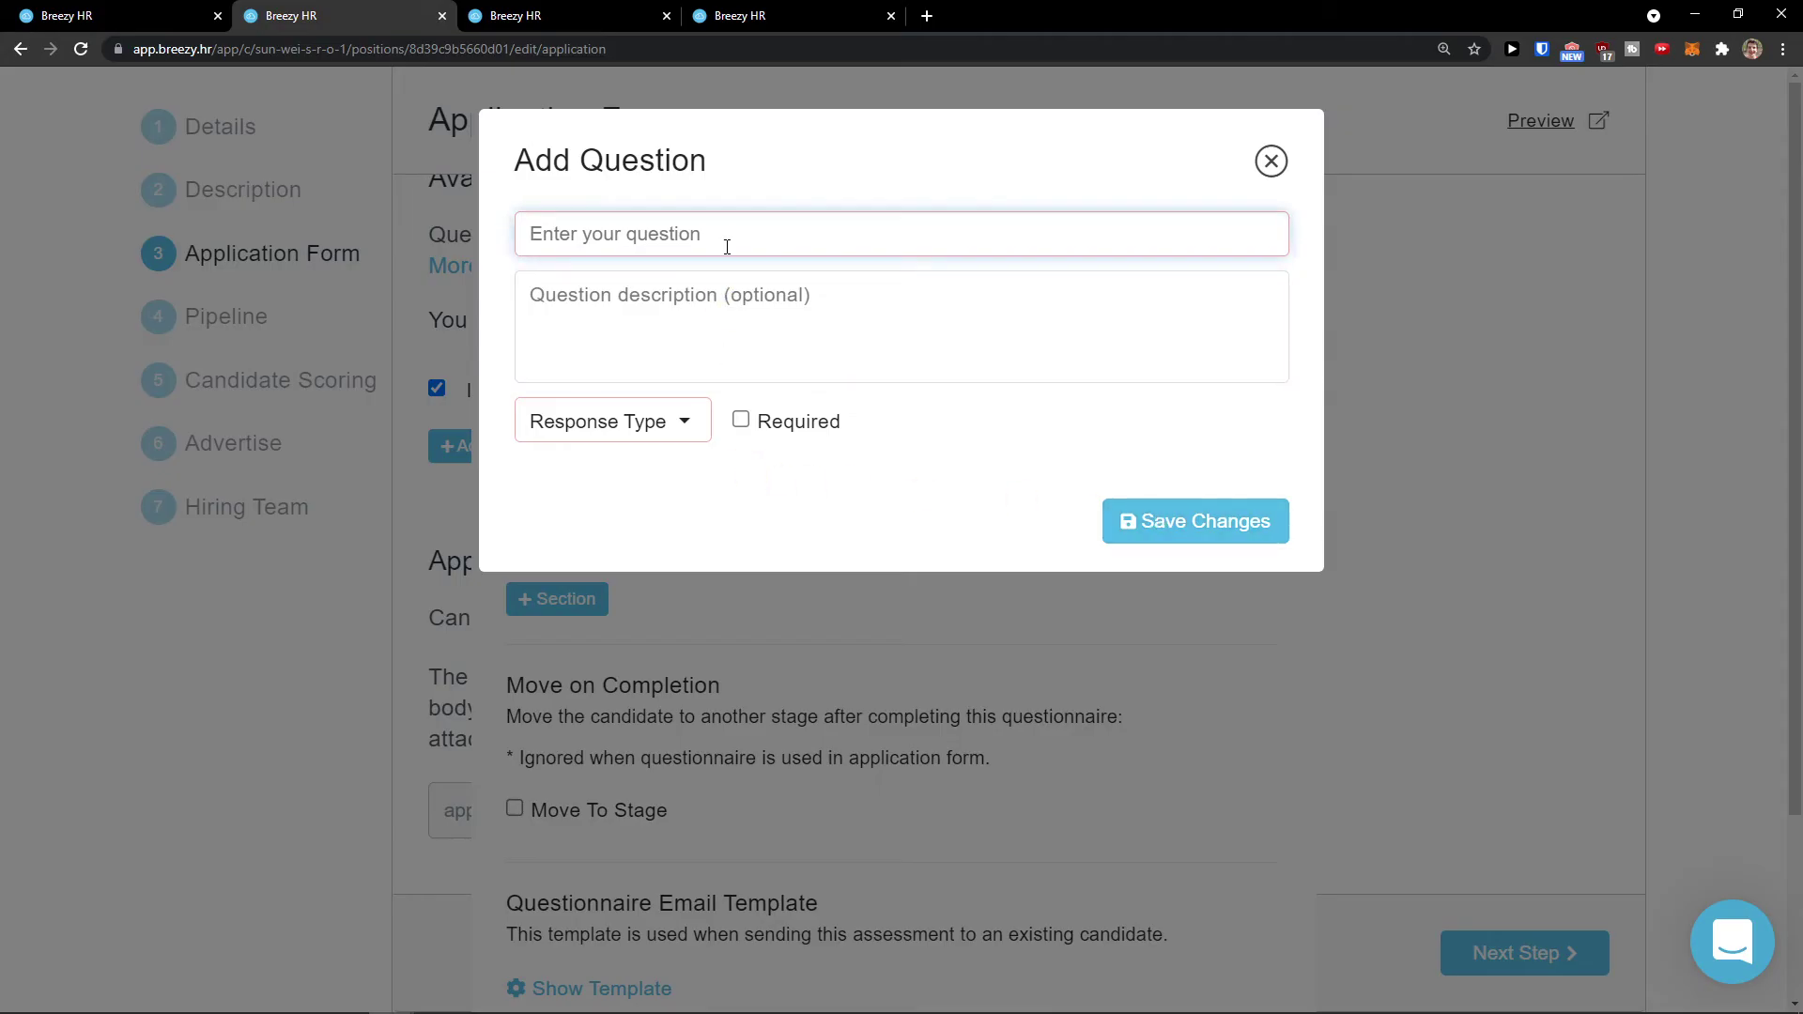
pyautogui.click(1271, 160)
# Step: Paste the questionnaire name sentence in as a new question, with no description
pyautogui.moveTo(523, 219); pyautogui.dragTo(986, 226)
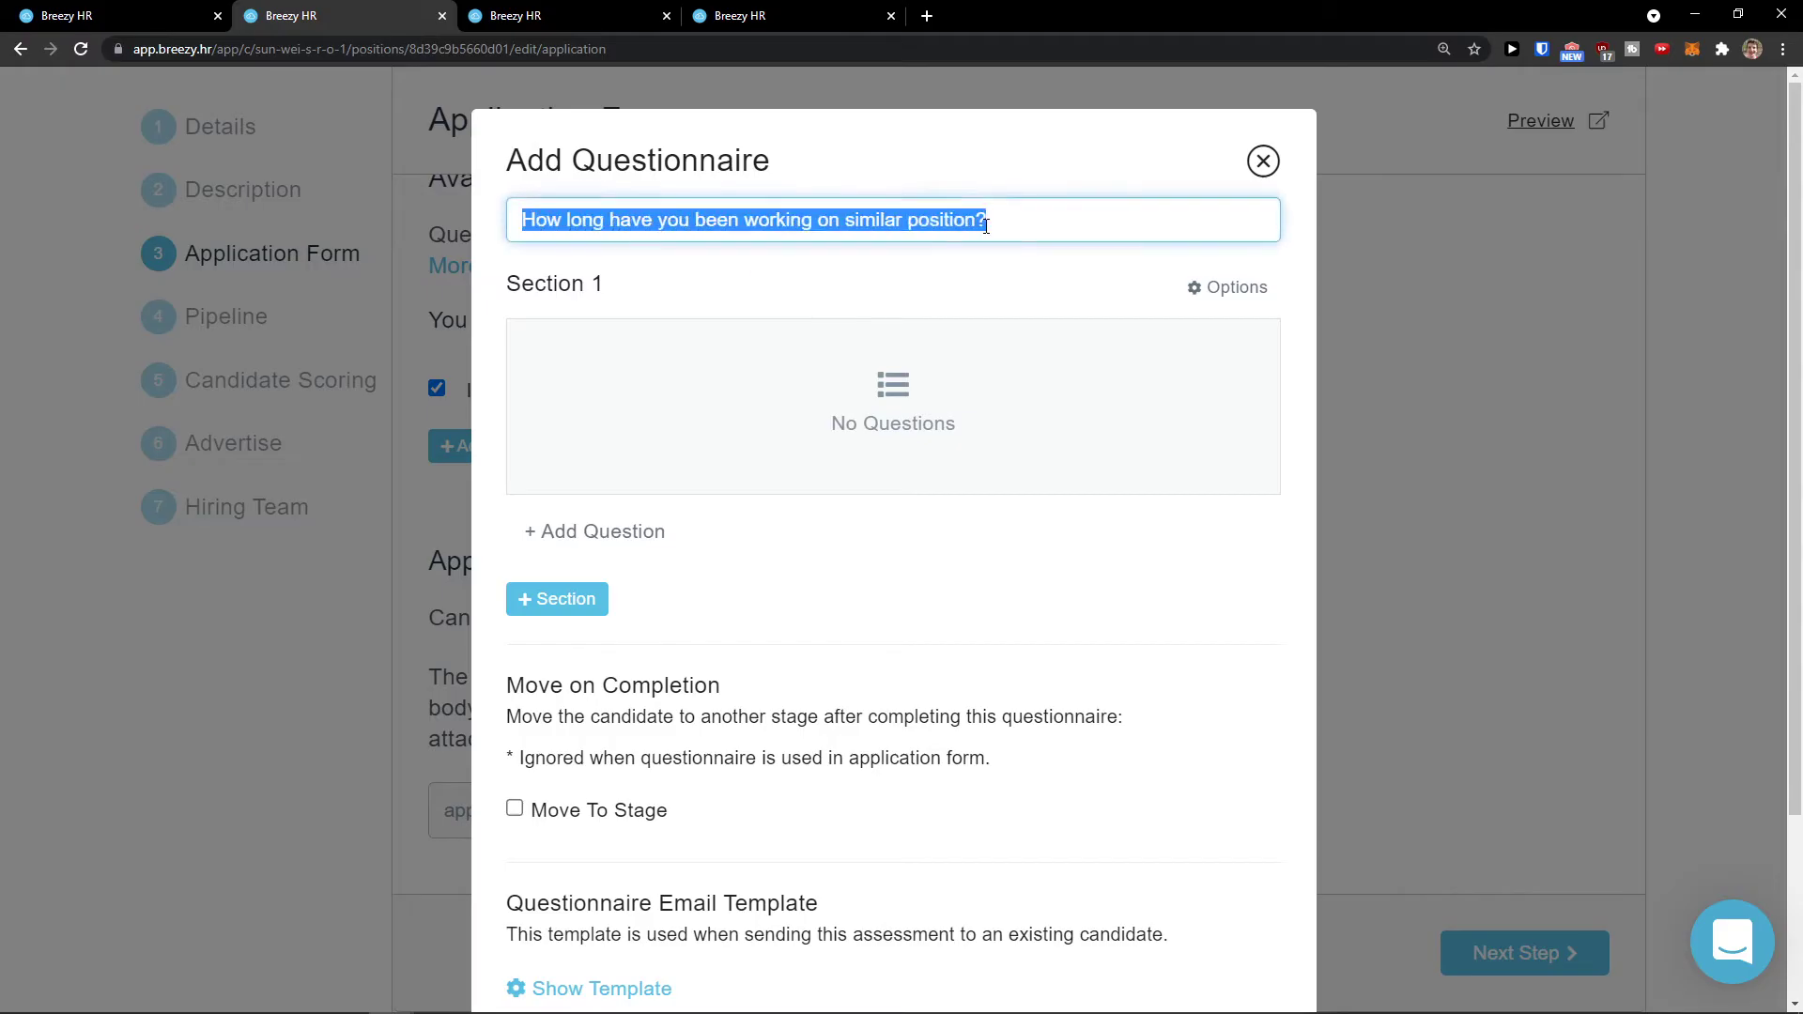
pyautogui.click(862, 291)
pyautogui.scroll(-3, 905, 406)
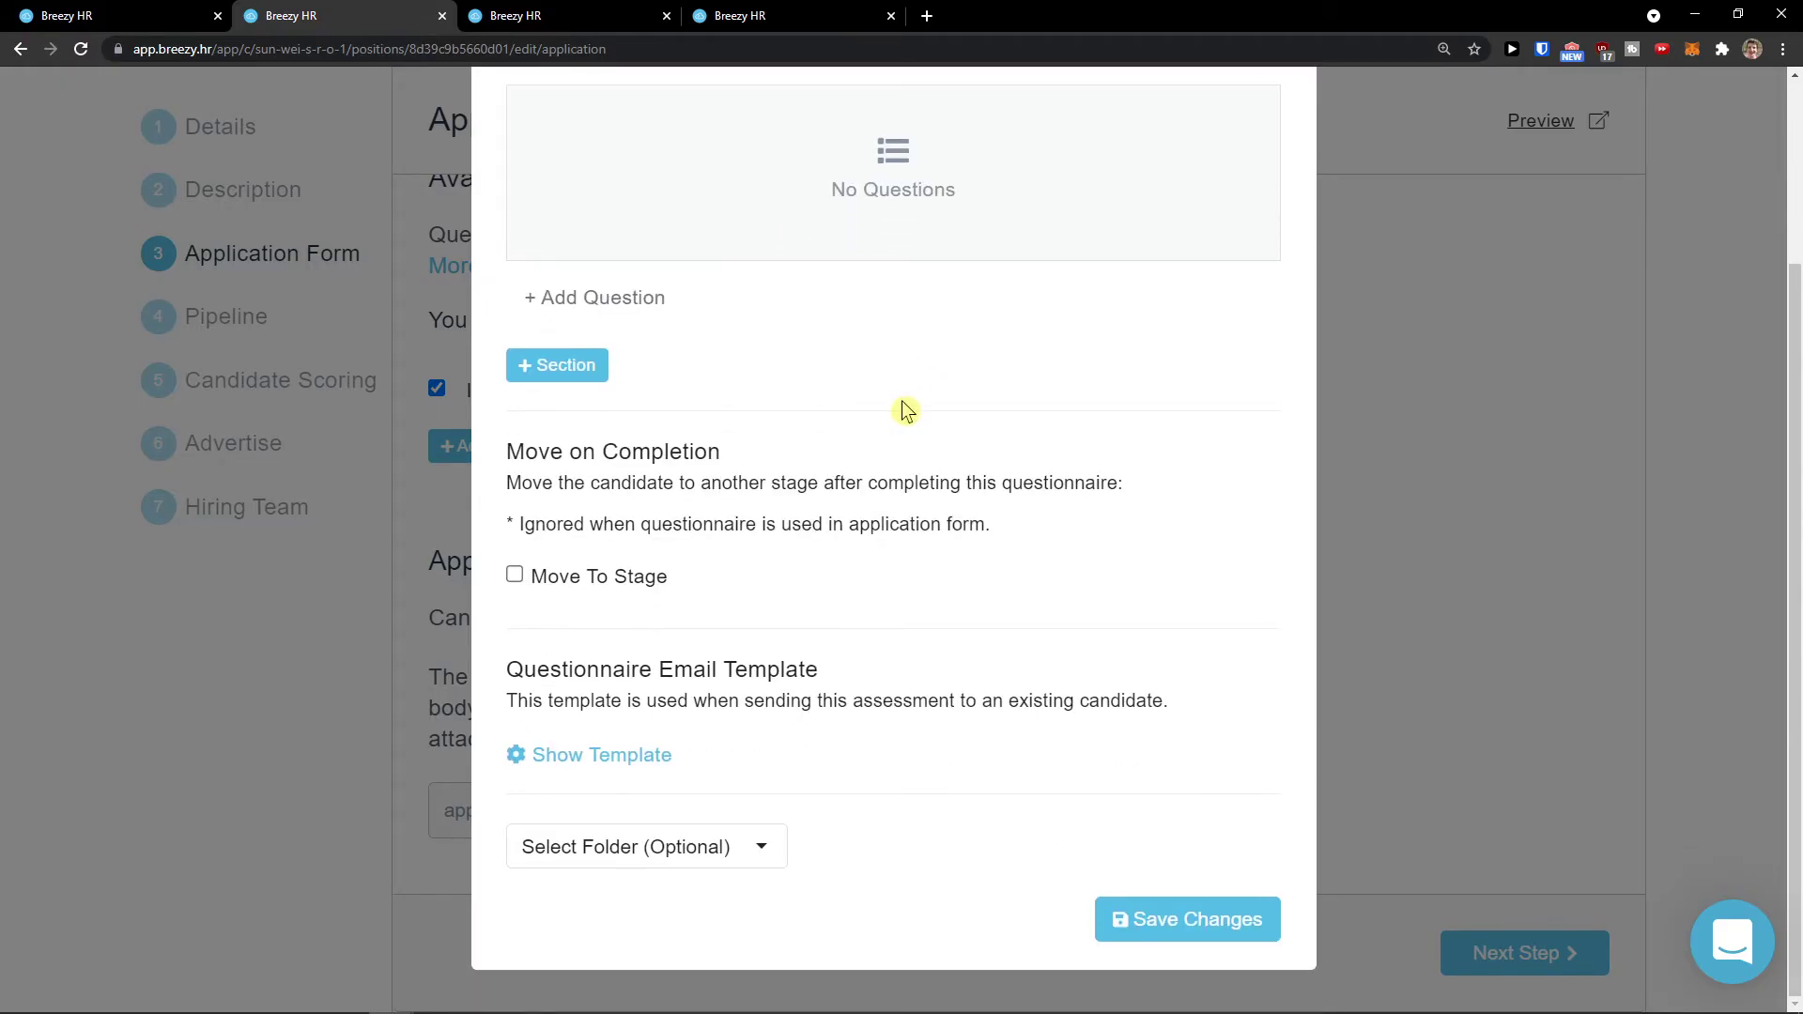
pyautogui.scroll(2, 901, 404)
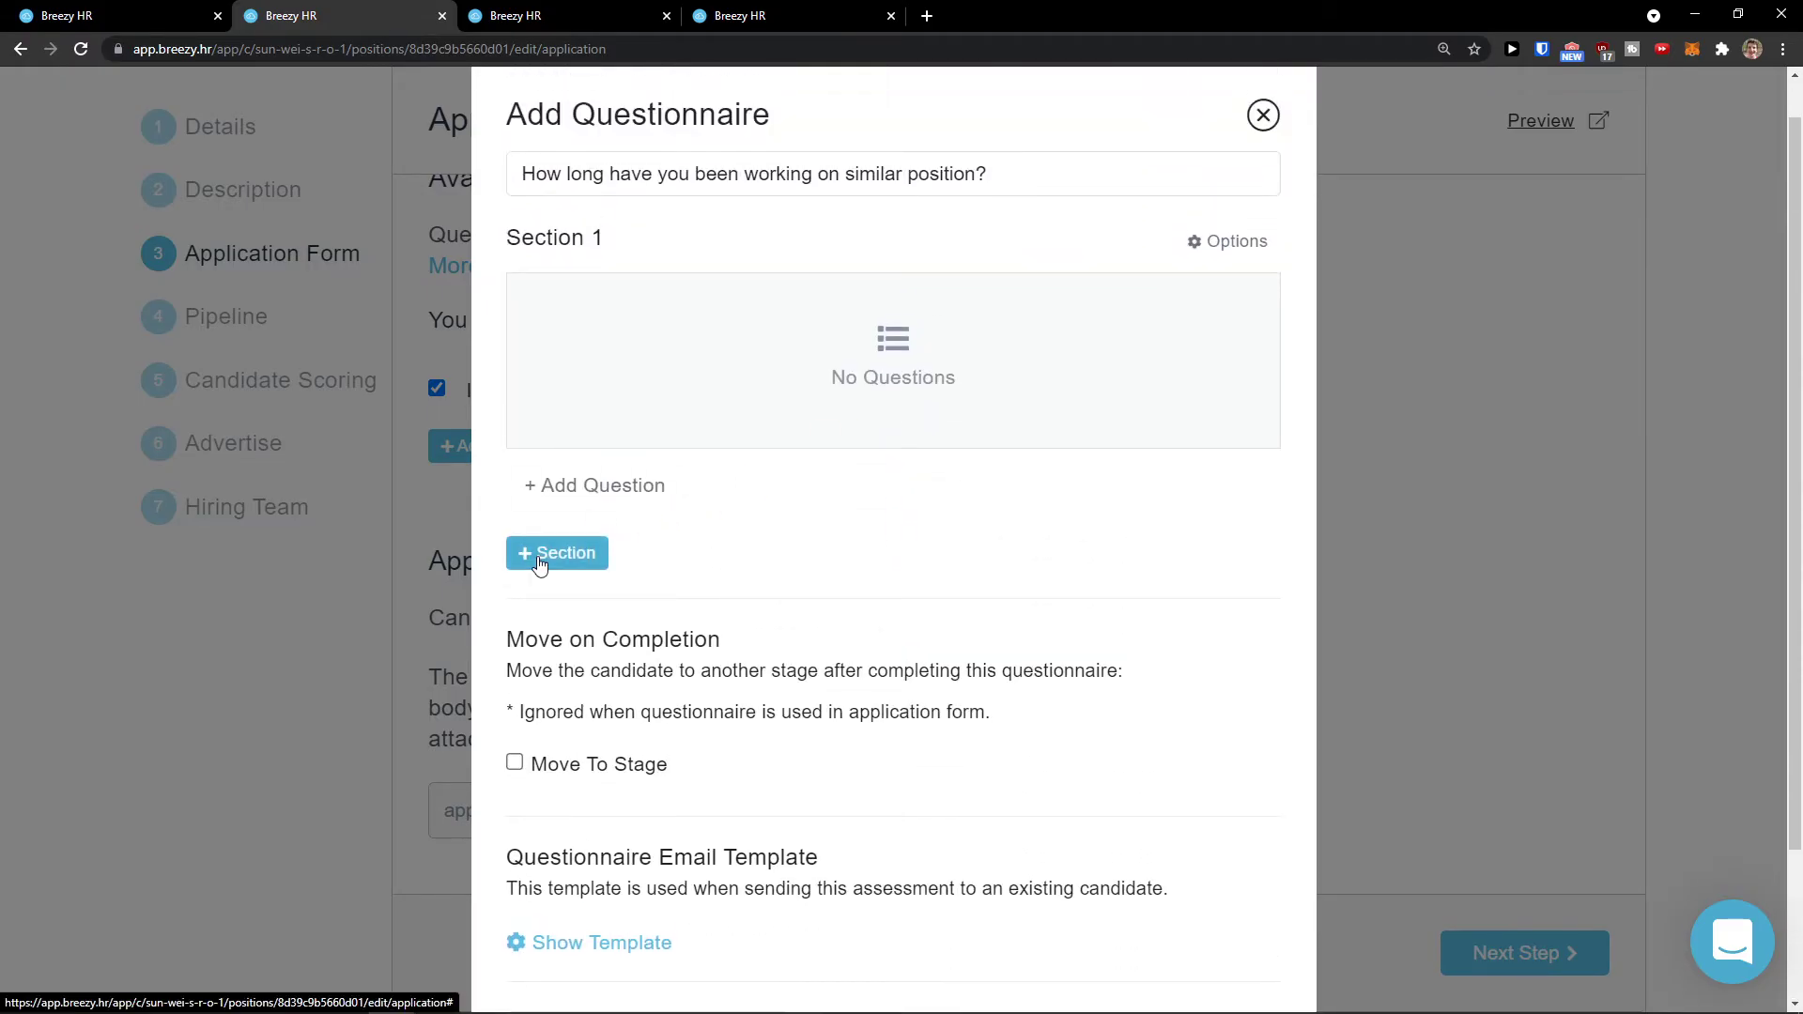
pyautogui.tripleClick(749, 176)
pyautogui.hotkey('ctrl', 'c')
pyautogui.click(605, 481)
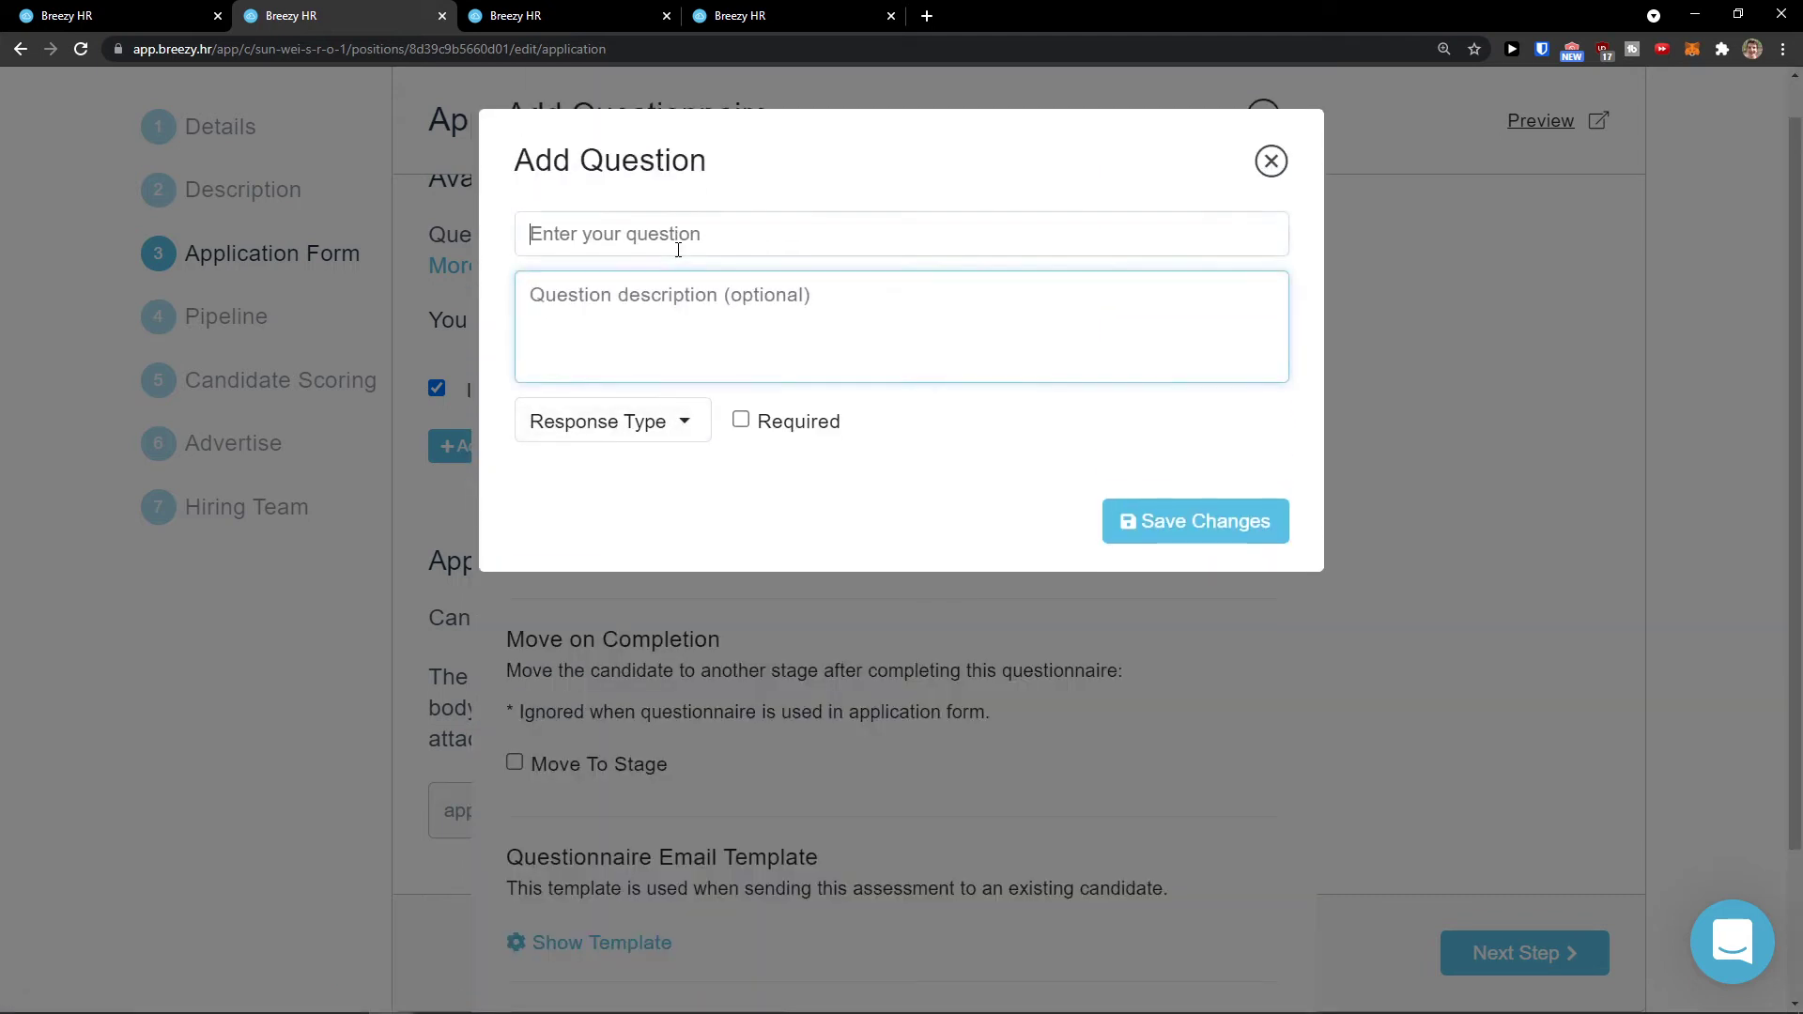
pyautogui.hotkey('ctrl', 'v')
pyautogui.click(664, 318)
pyautogui.click(640, 485)
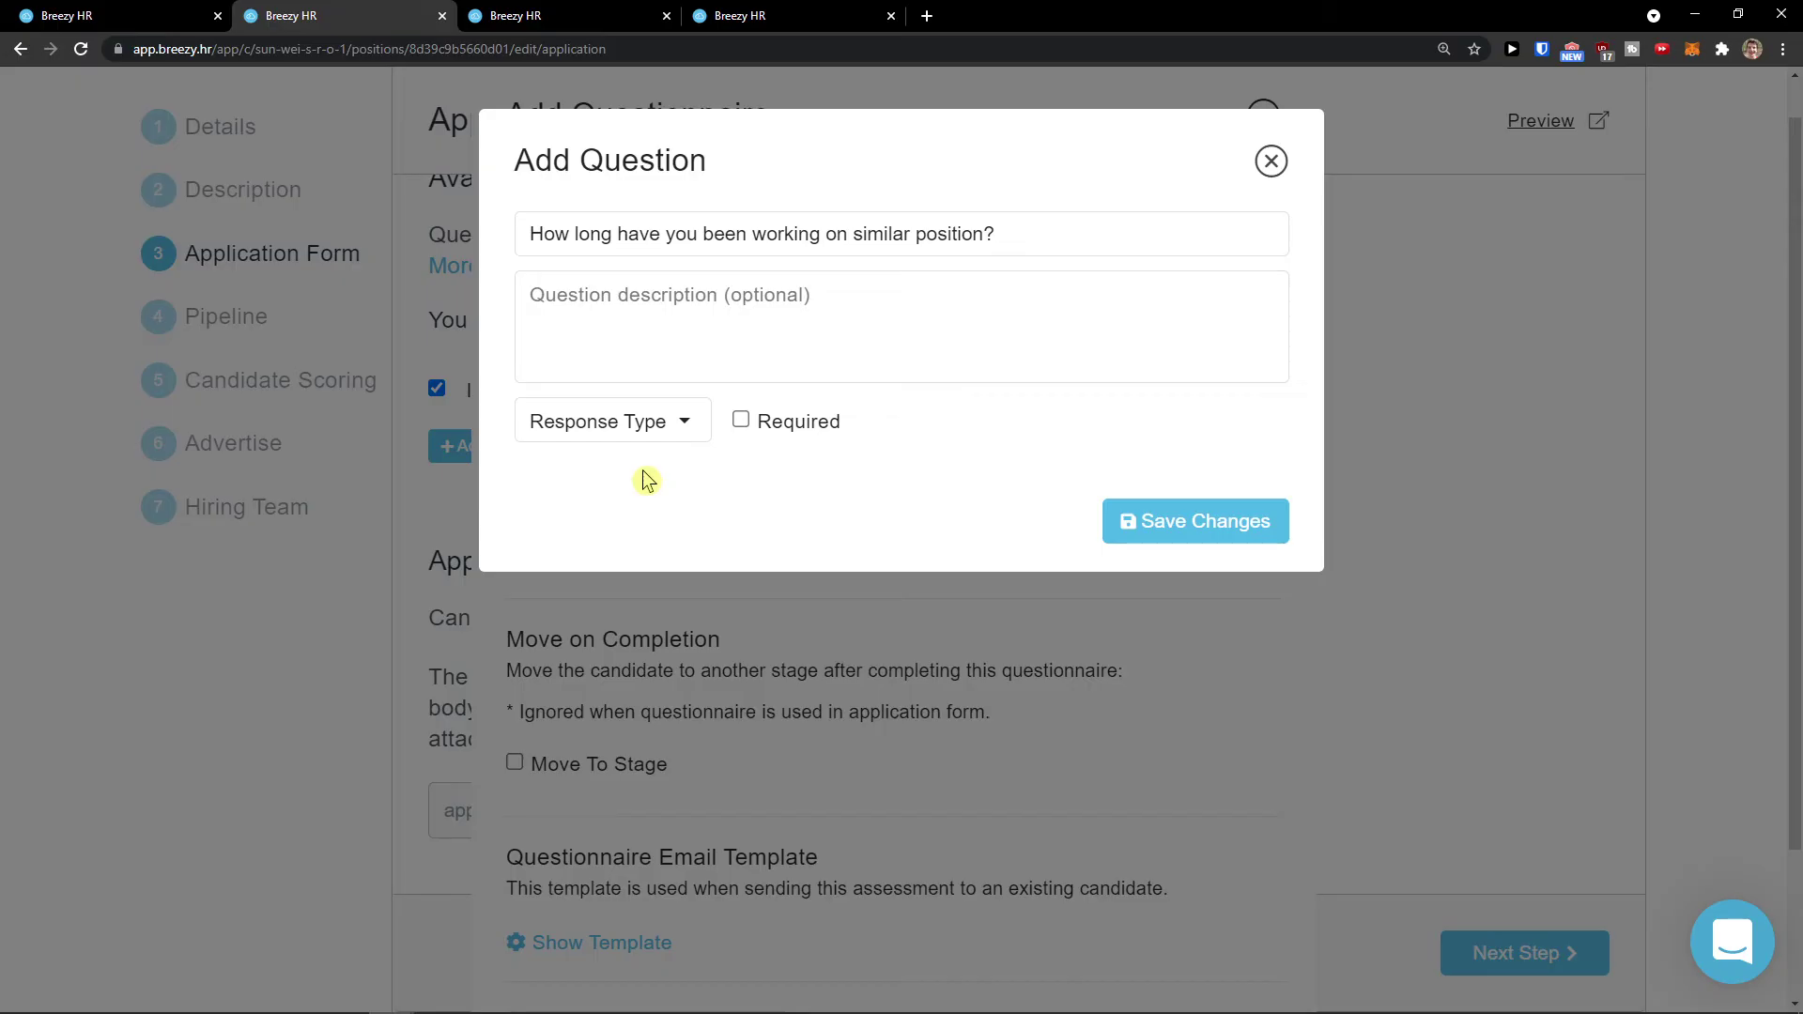
# Step: Make the question Multiple Choice with first answer option 1-3
pyautogui.click(612, 421)
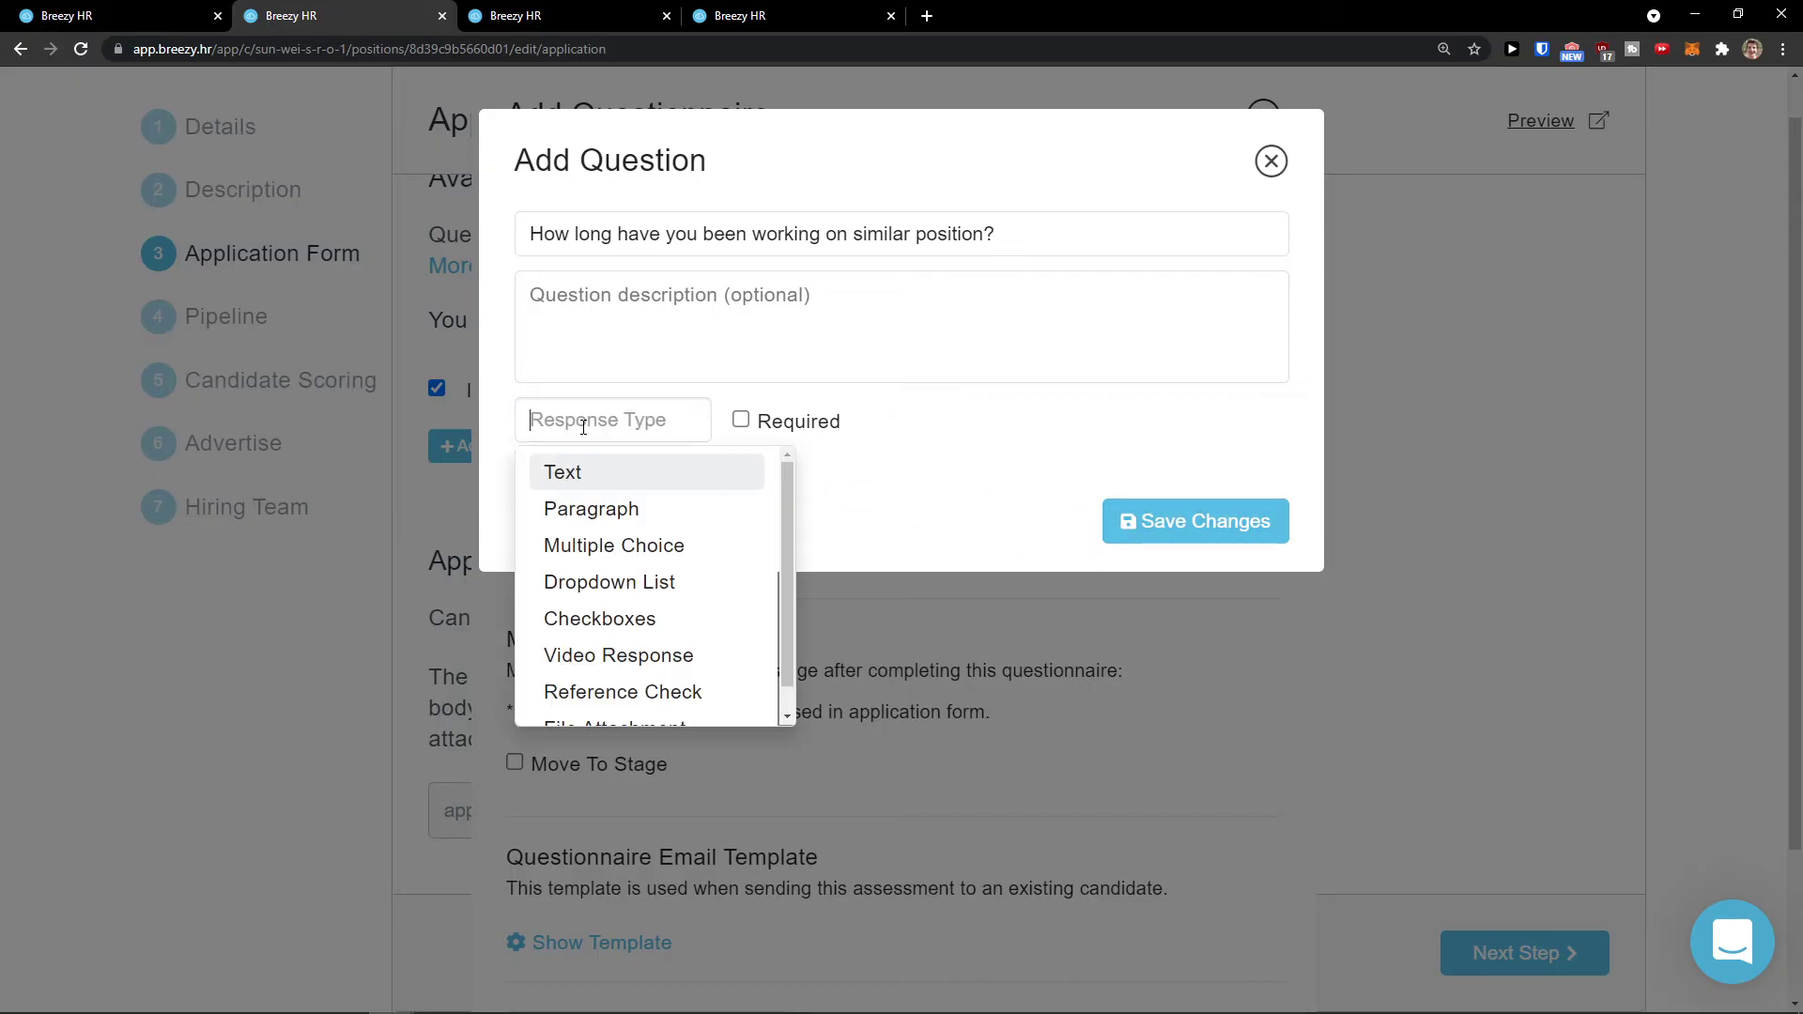
pyautogui.click(686, 564)
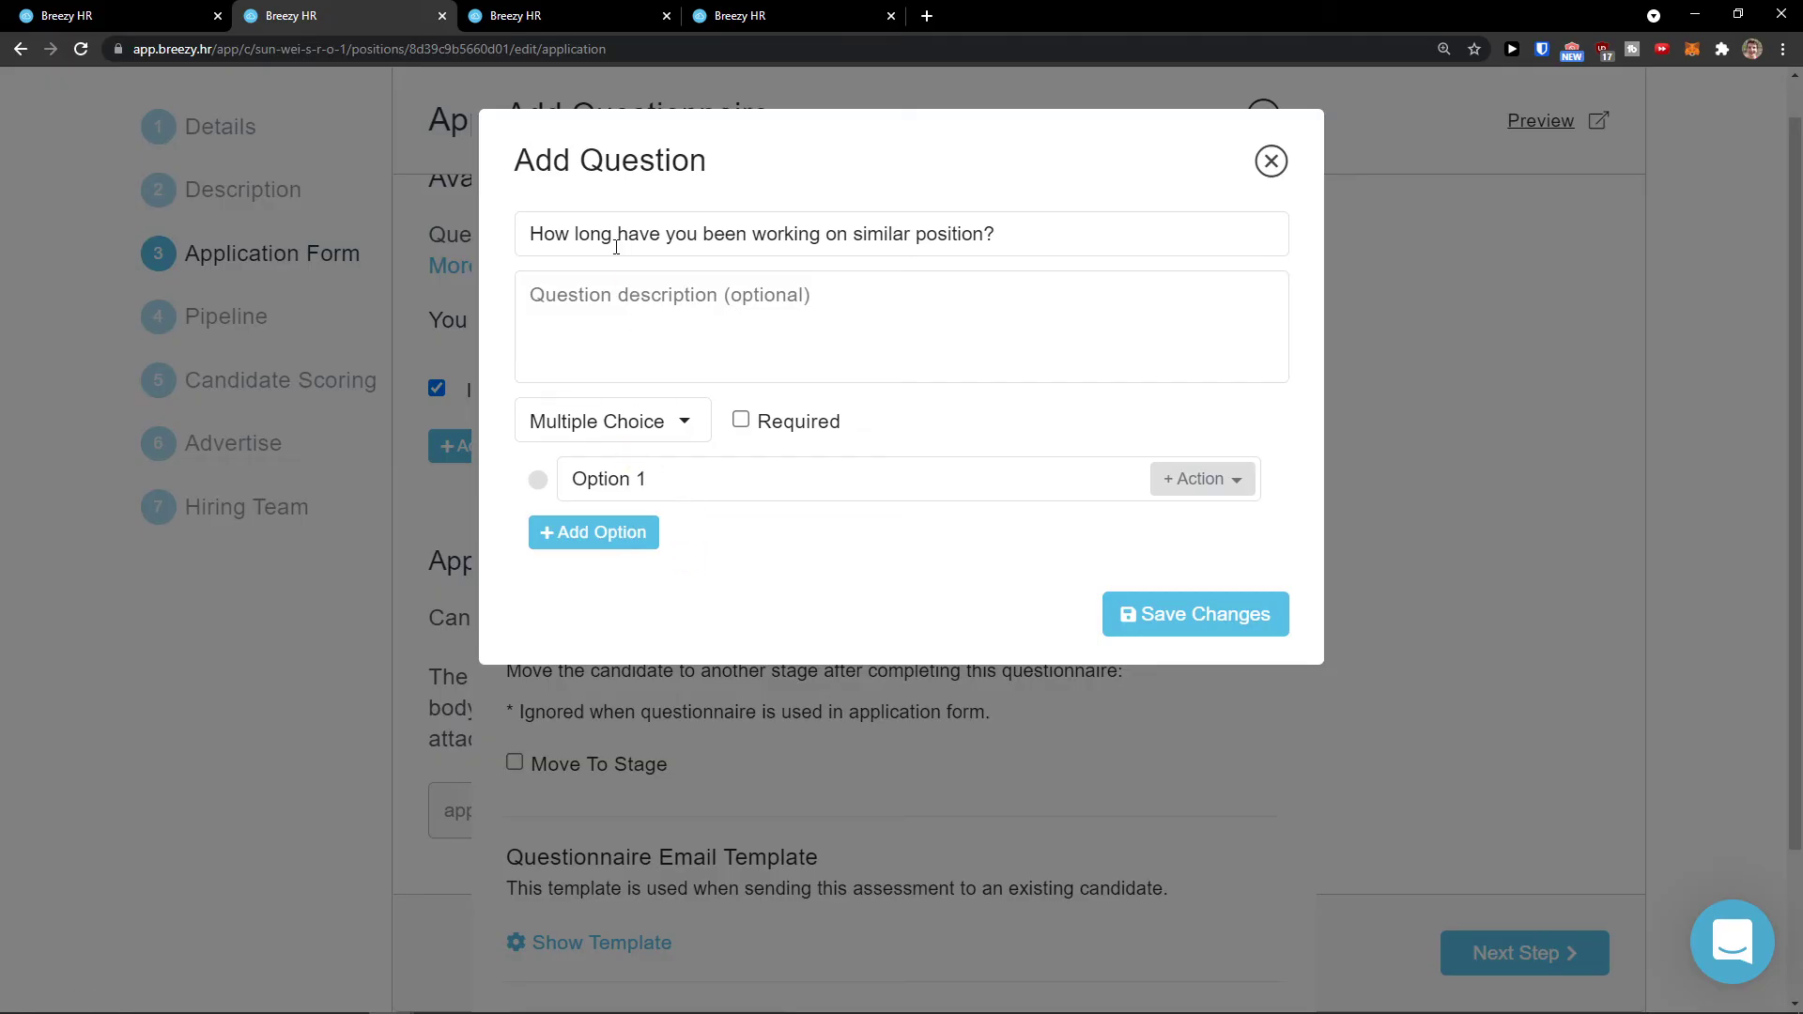
pyautogui.moveTo(529, 234); pyautogui.dragTo(1148, 313)
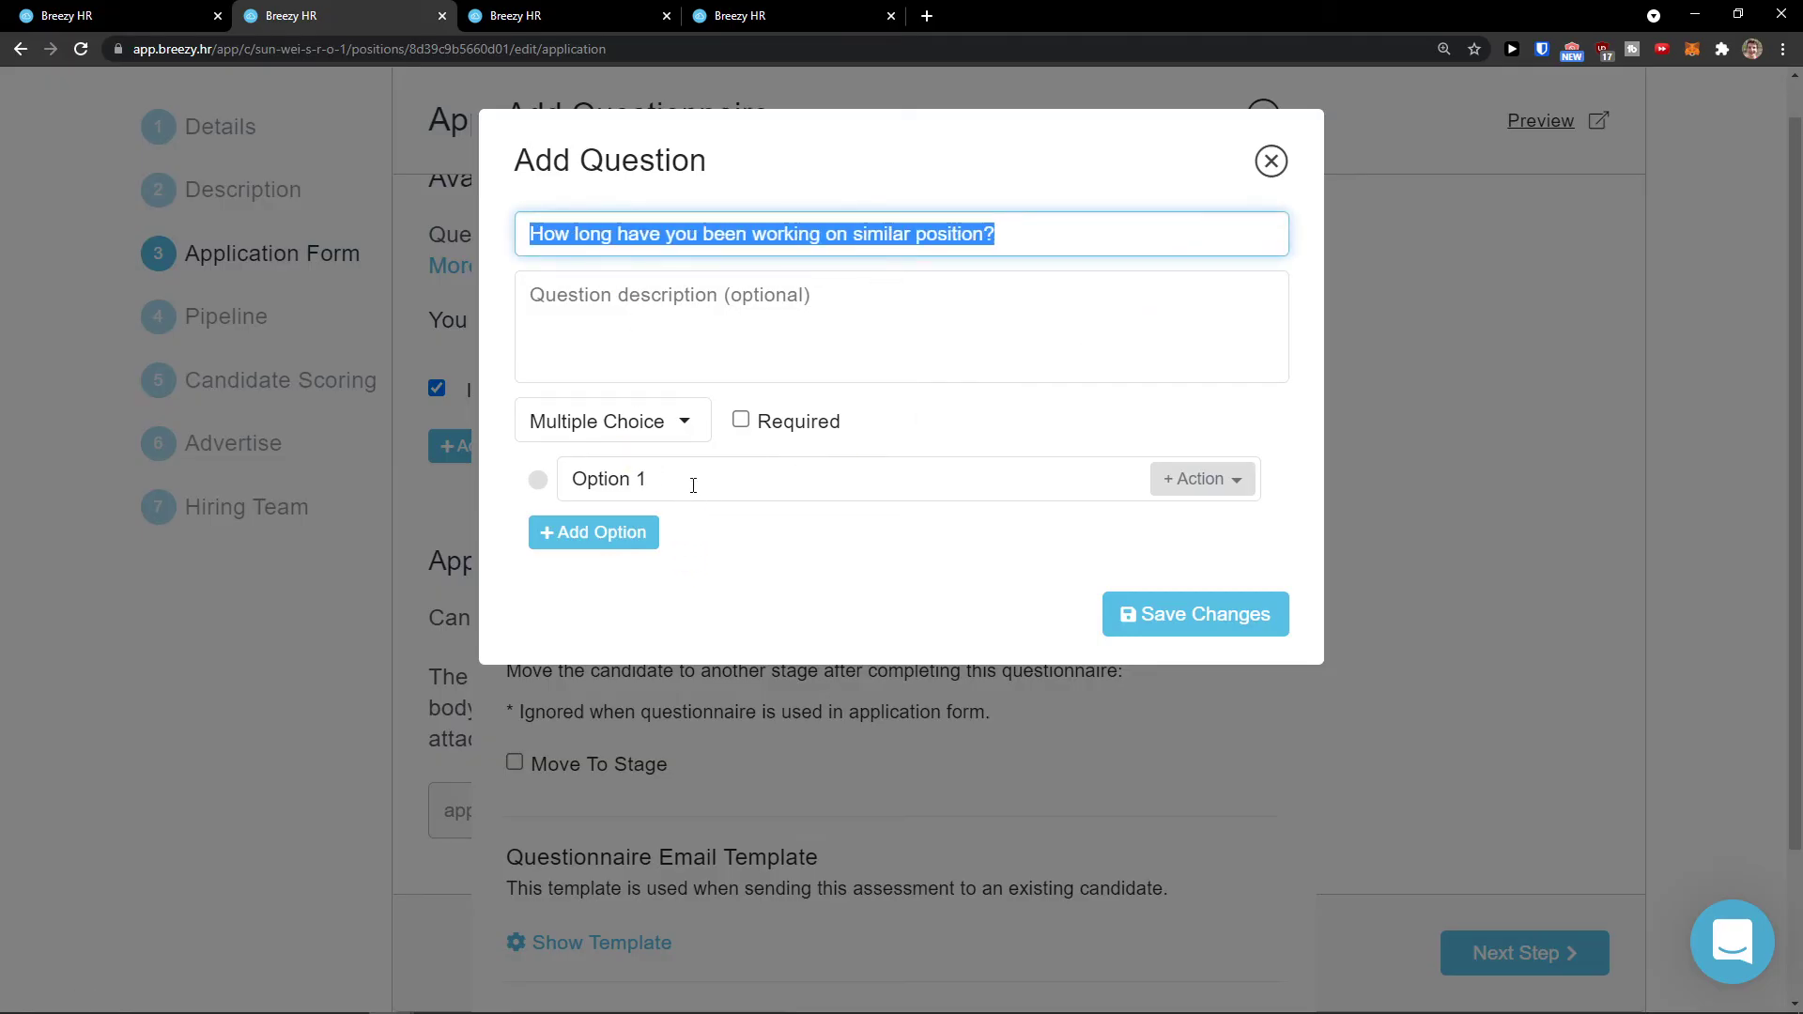
pyautogui.click(693, 484)
pyautogui.moveTo(693, 485); pyautogui.dragTo(565, 480)
pyautogui.write('1')
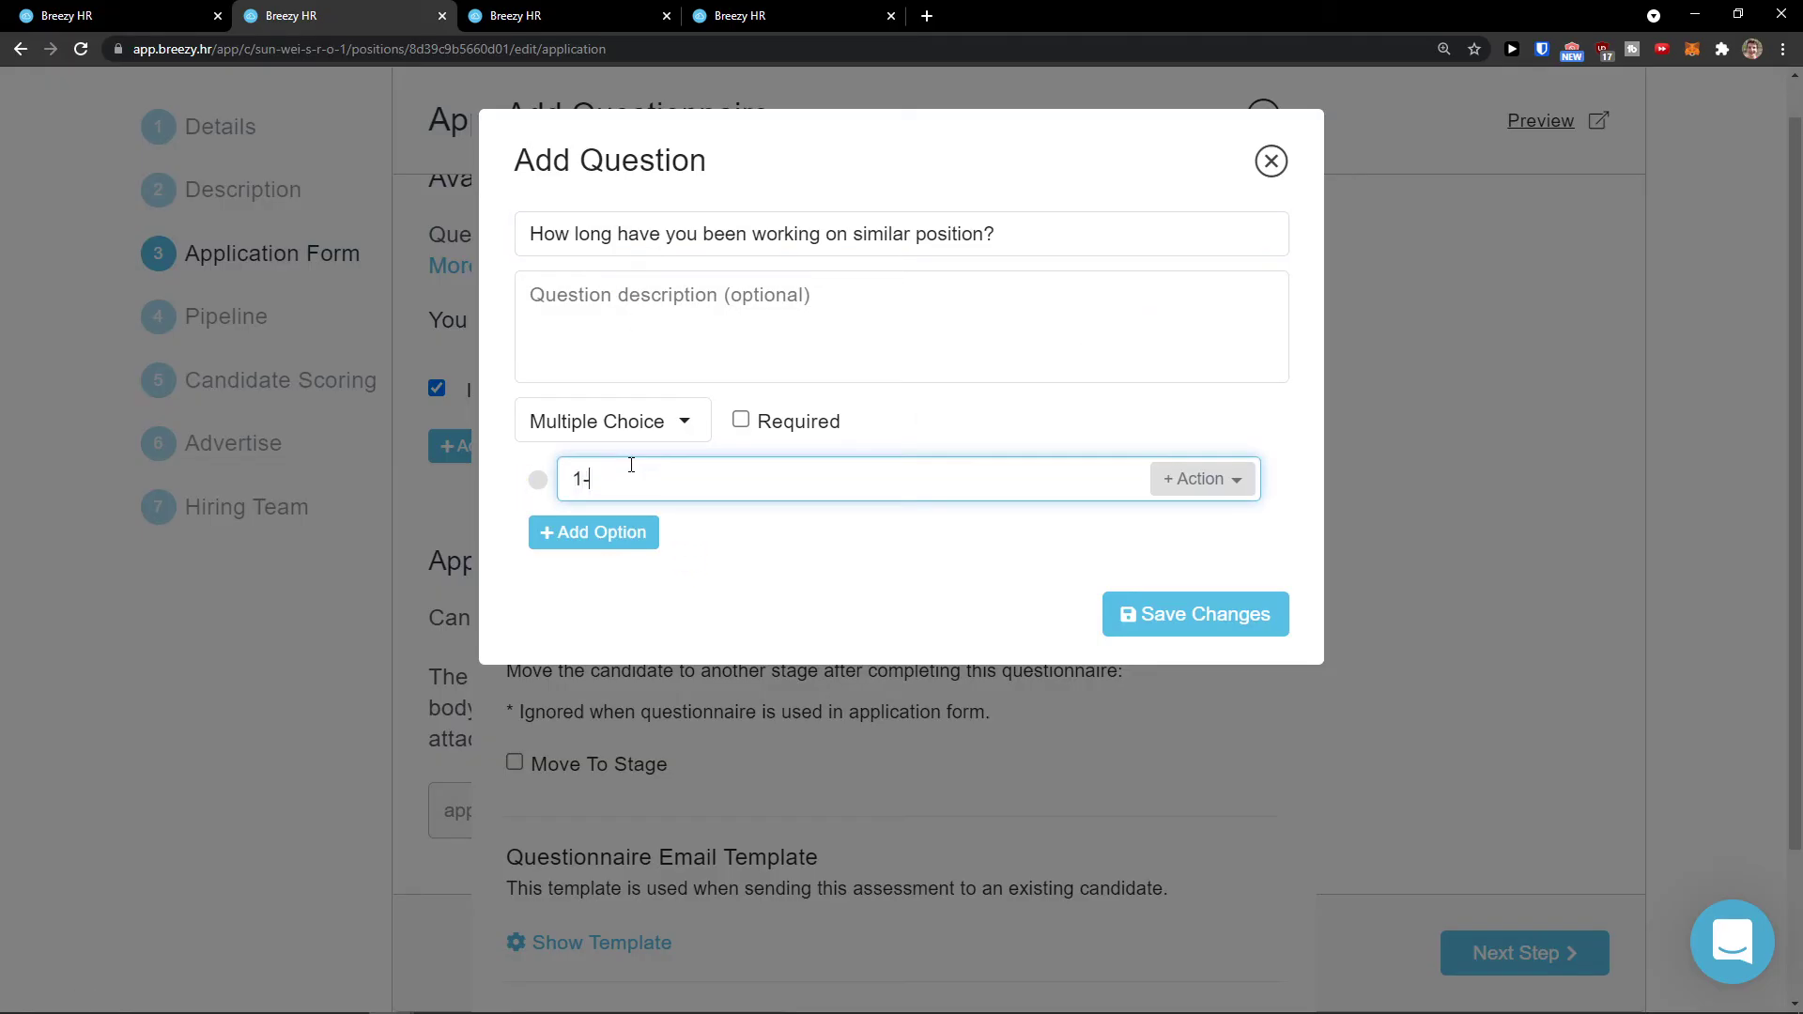
pyautogui.write('-5')
pyautogui.press('BackSpace')
pyautogui.write('3')
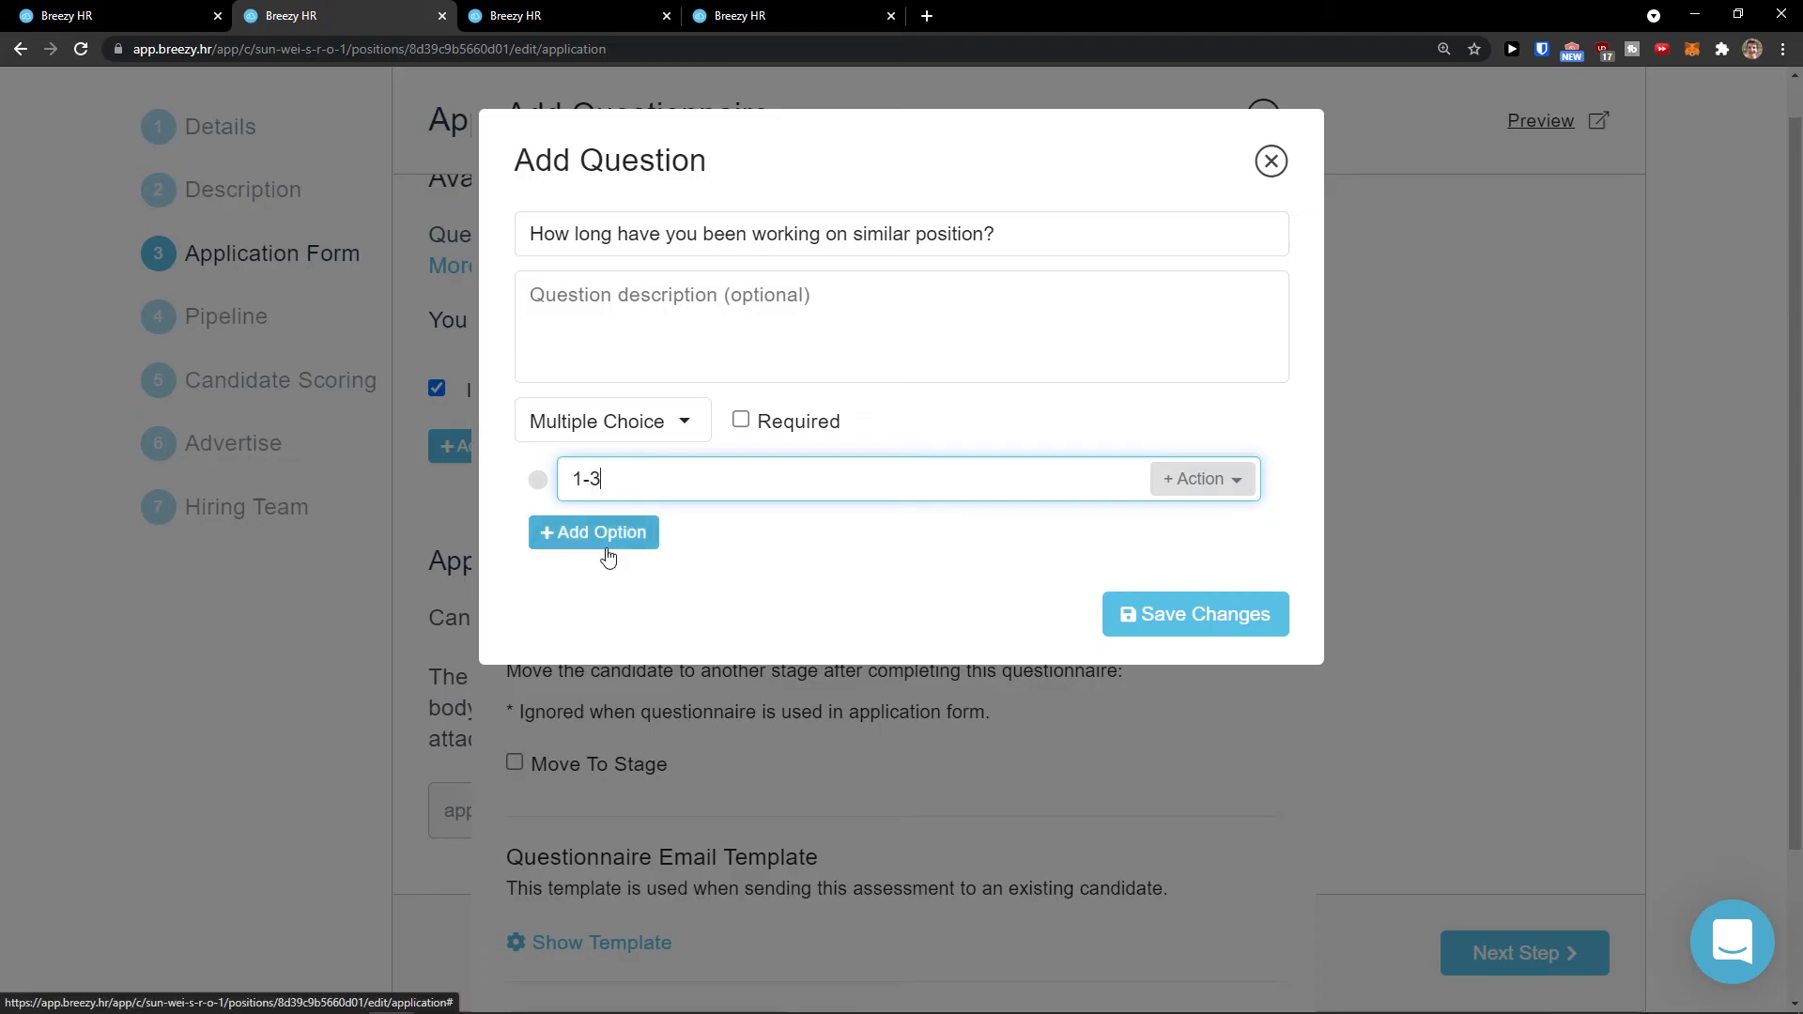
# Step: Add answer options 3-5 and 5+
pyautogui.click(609, 549)
pyautogui.click(654, 537)
pyautogui.moveTo(655, 537); pyautogui.dragTo(401, 528)
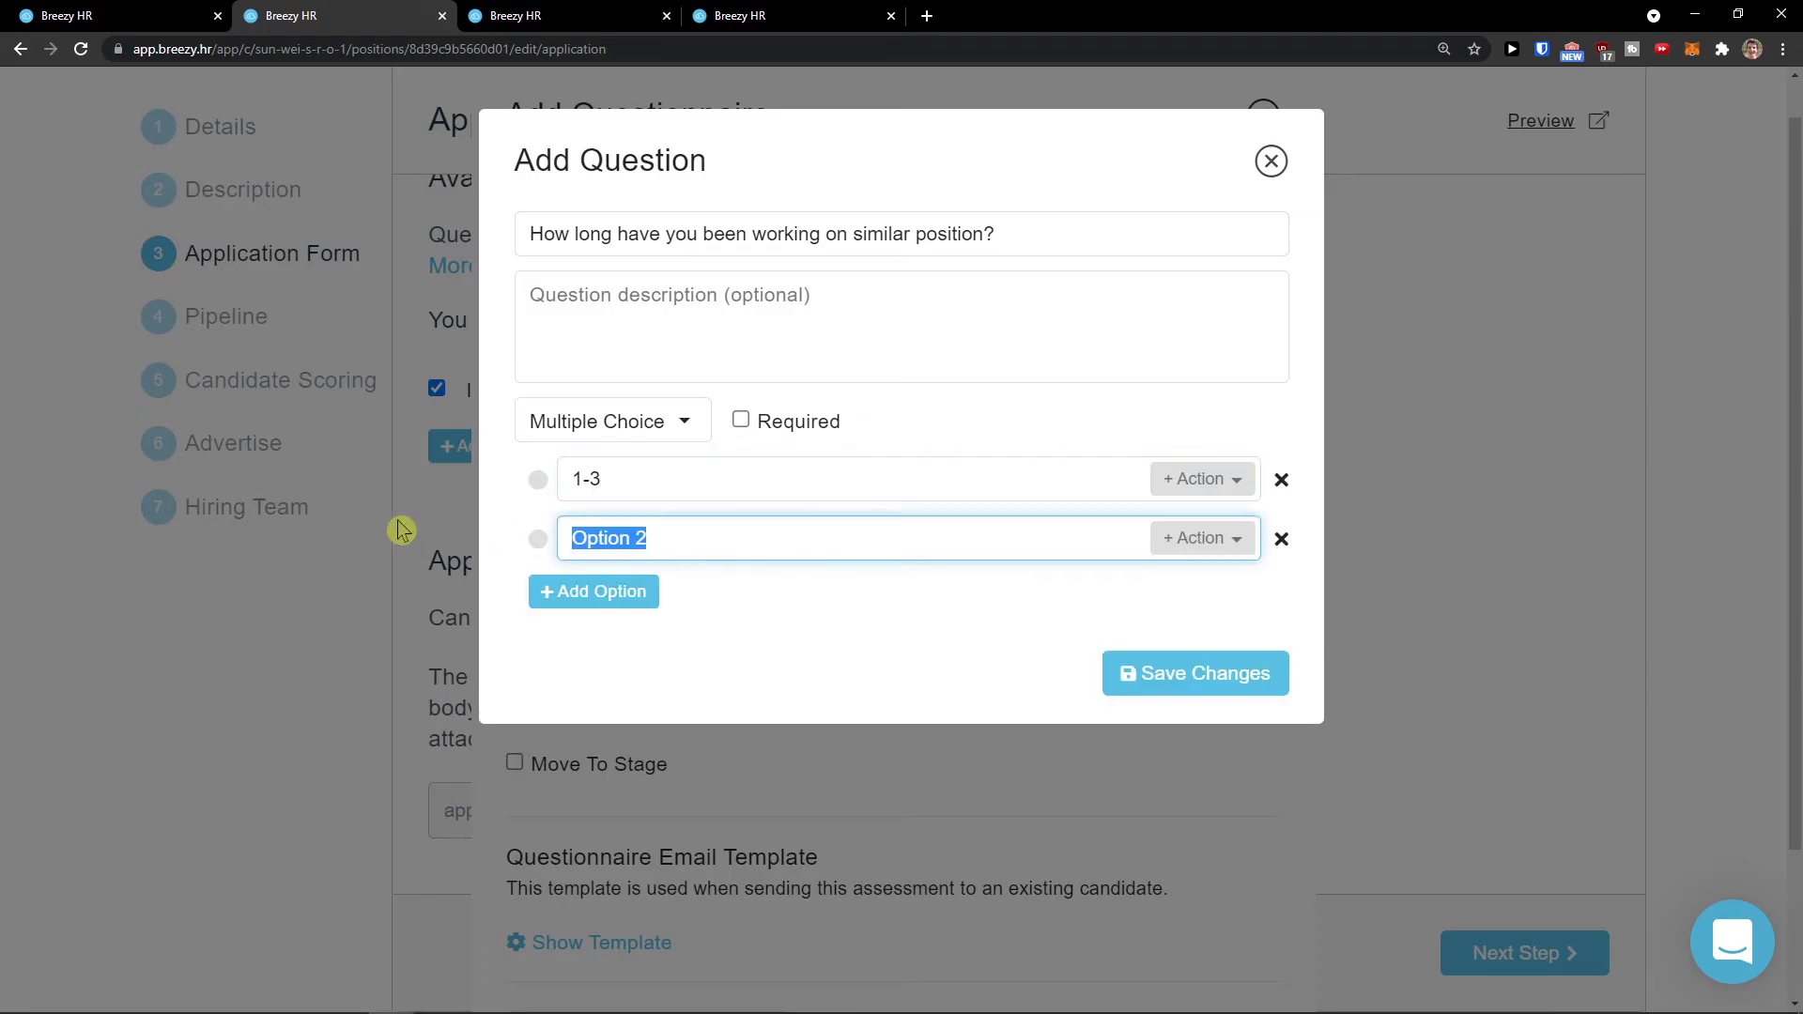
pyautogui.write('3-5')
pyautogui.click(568, 592)
pyautogui.click(572, 591)
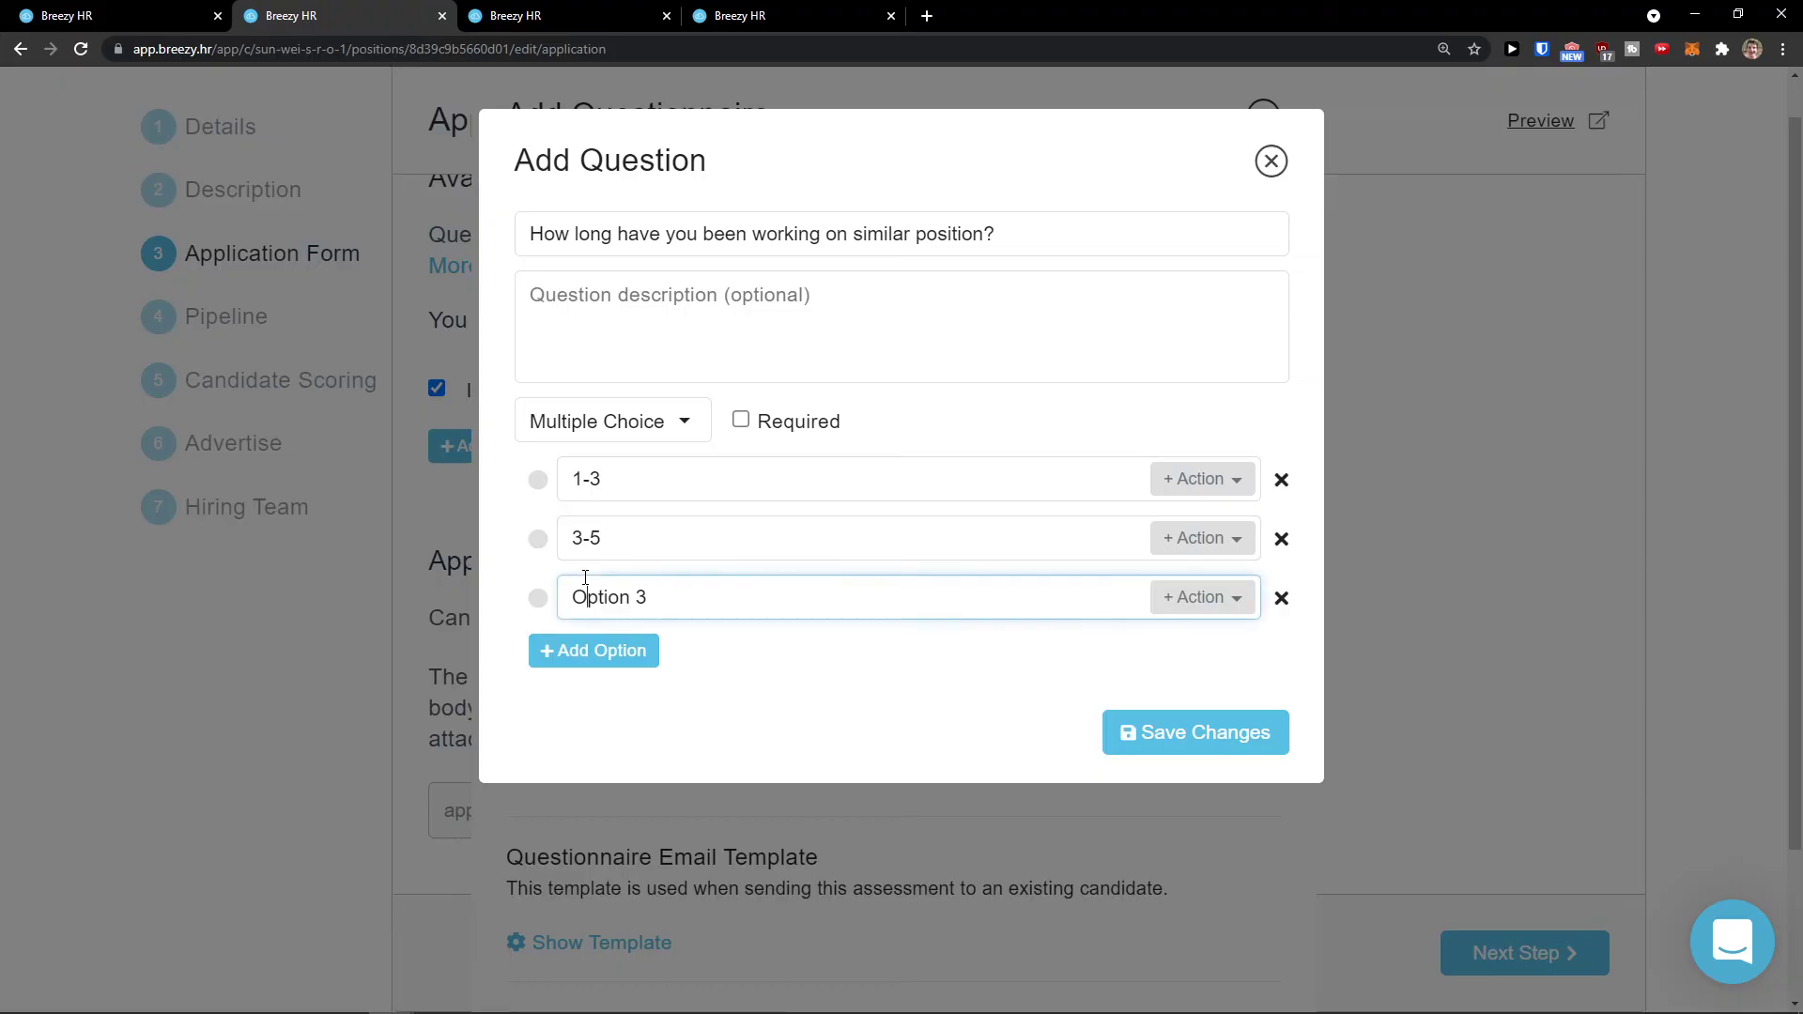
pyautogui.hotkey('ctrl', 'a')
pyautogui.write('5')
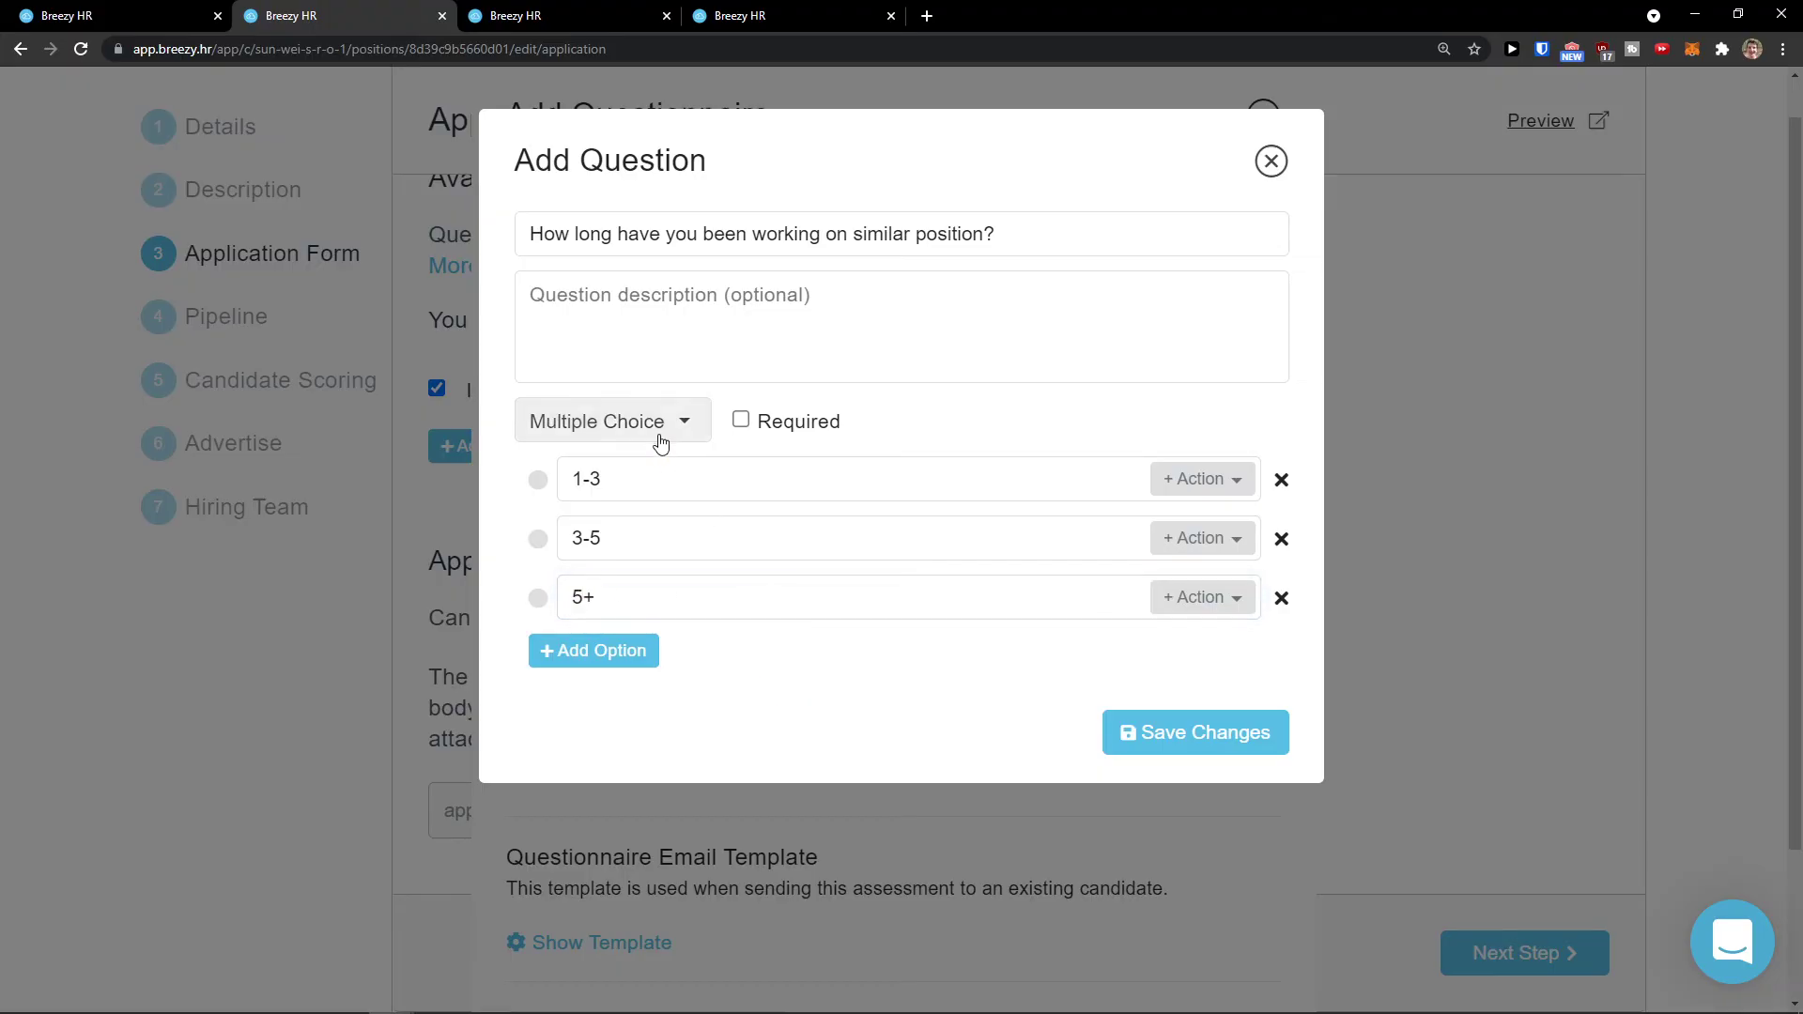
# Step: Keep Multiple Choice, then save the question and the questionnaire
pyautogui.click(682, 420)
pyautogui.scroll(-1, 668, 512)
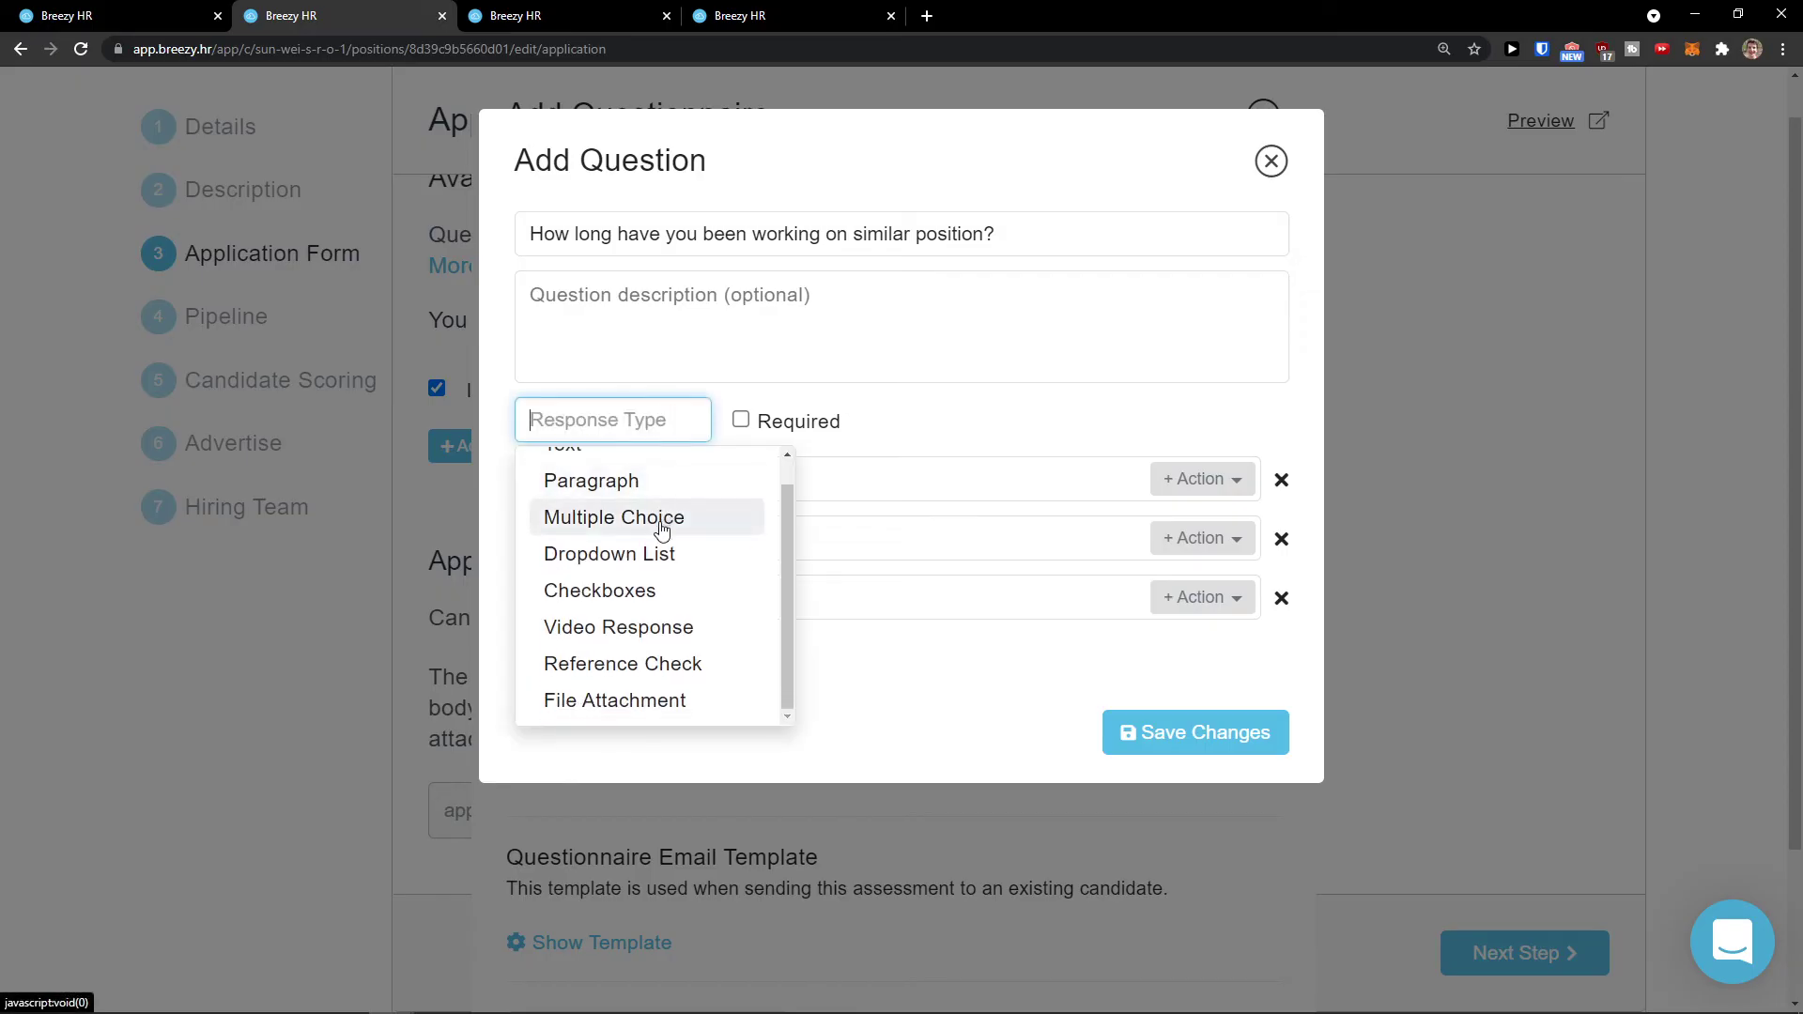
pyautogui.click(949, 402)
pyautogui.click(1204, 763)
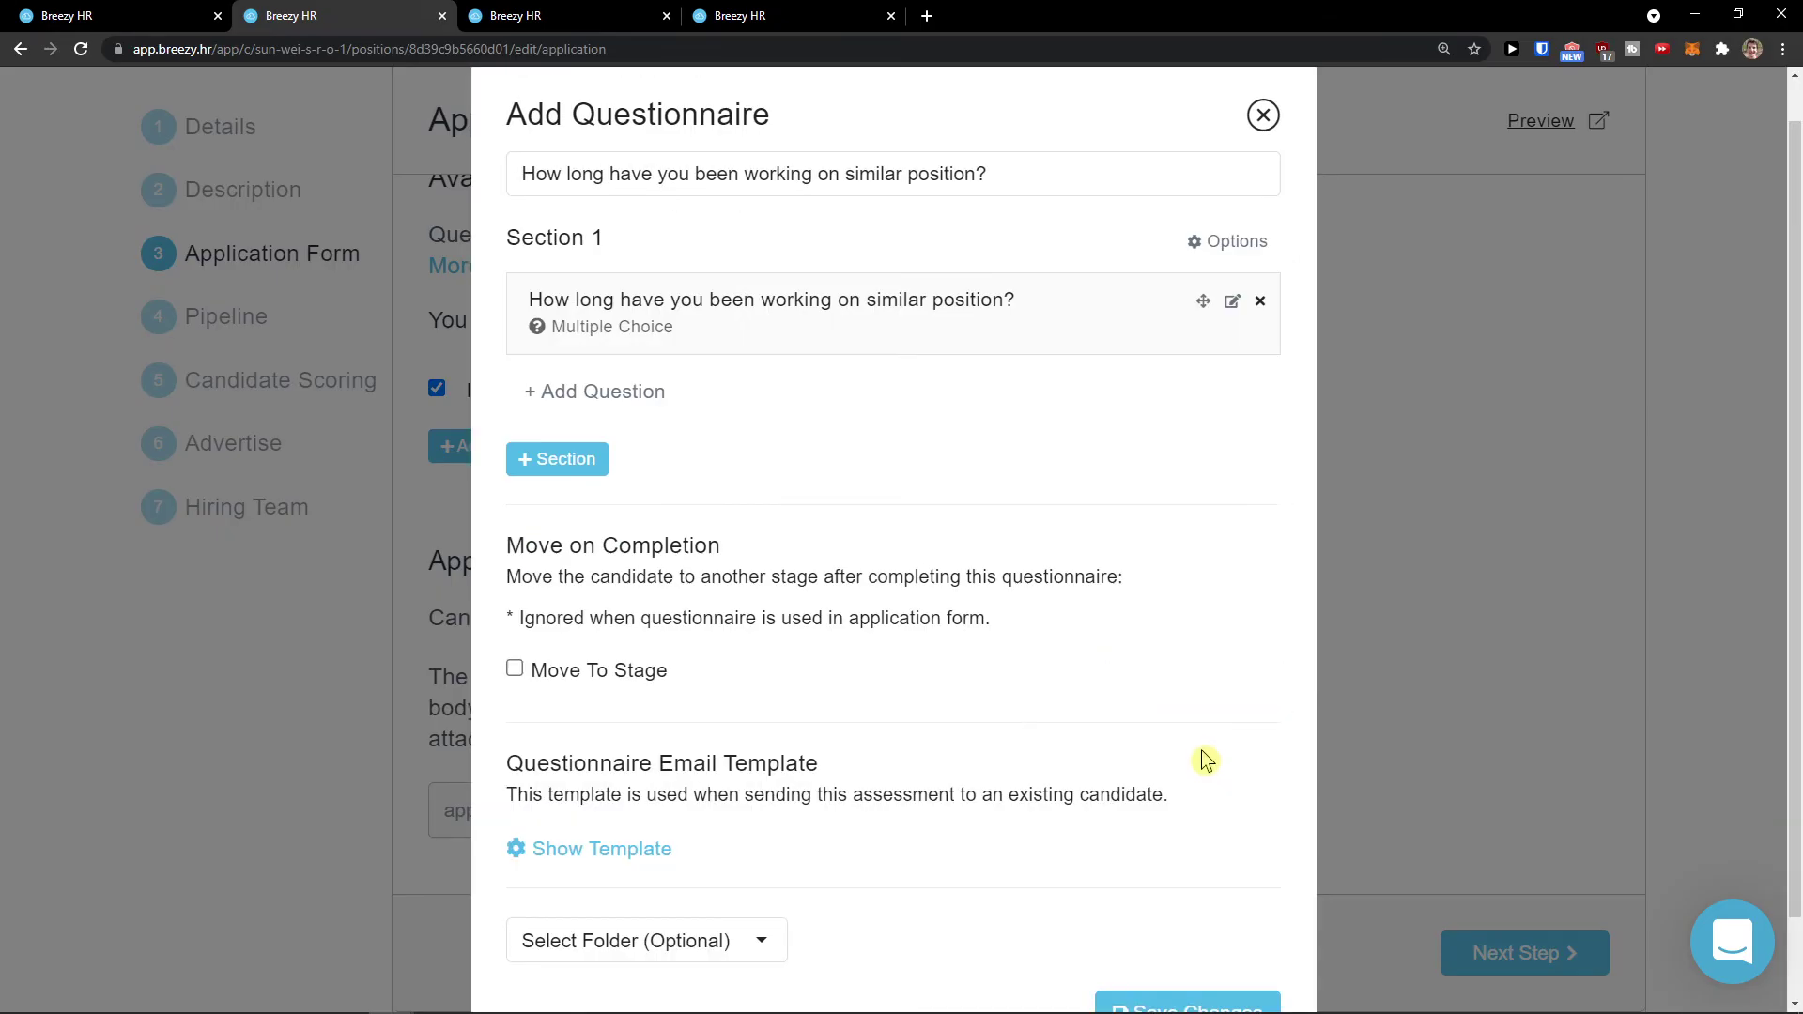
pyautogui.scroll(-1, 1208, 894)
pyautogui.scroll(1, 1196, 883)
pyautogui.scroll(-1, 1174, 930)
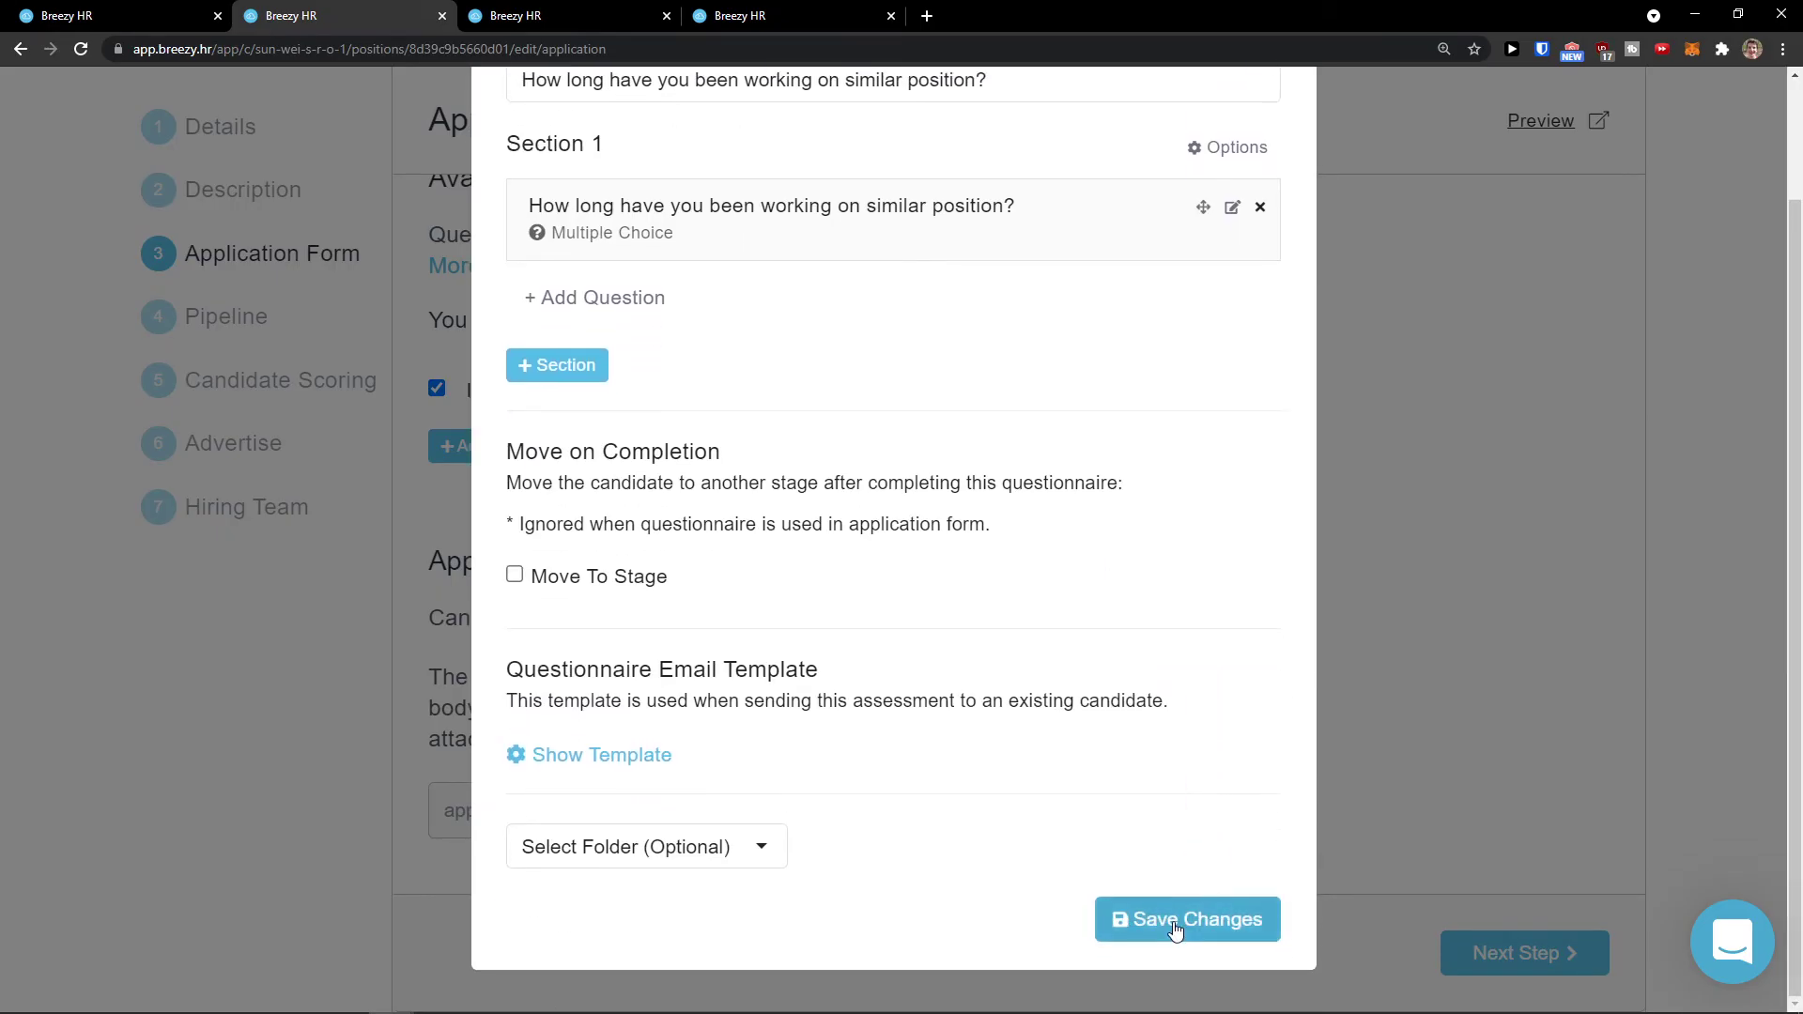
pyautogui.click(1175, 929)
pyautogui.scroll(-2, 1027, 716)
# Step: Advance to the Pipeline step and read the pipeline explanation
pyautogui.scroll(2, 1028, 723)
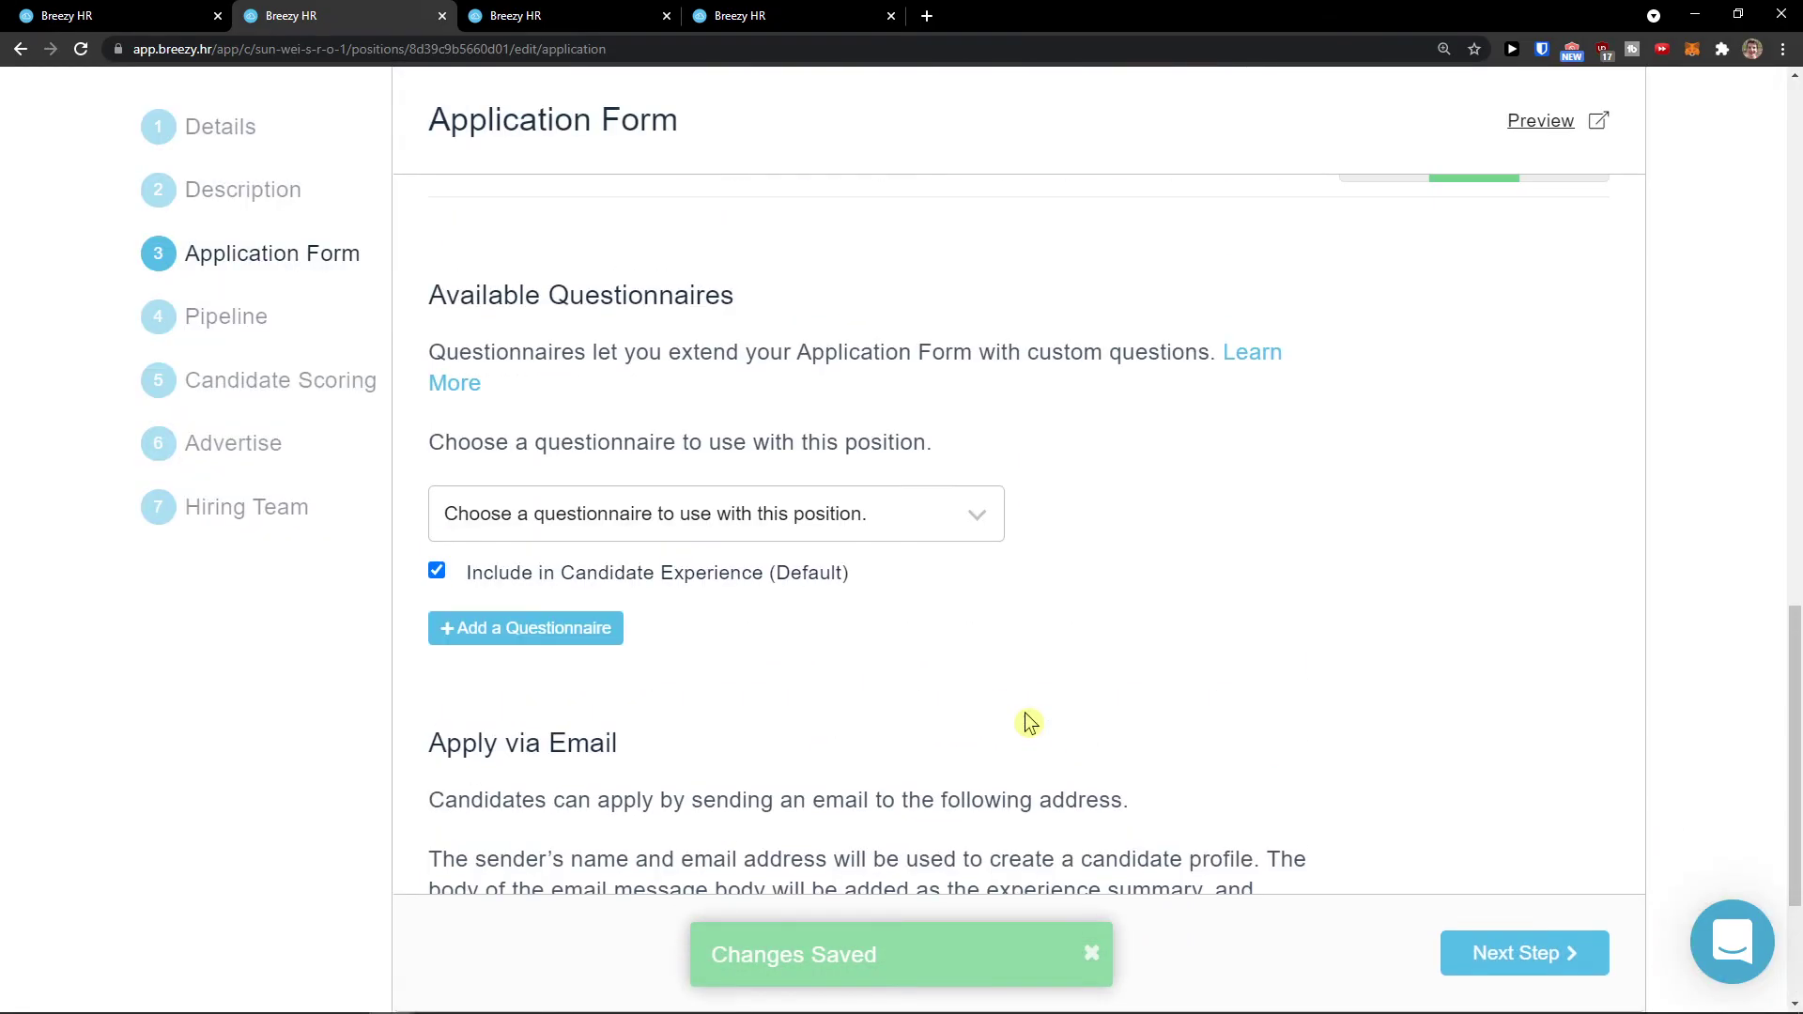
pyautogui.scroll(2, 1028, 723)
pyautogui.scroll(-1, 1025, 720)
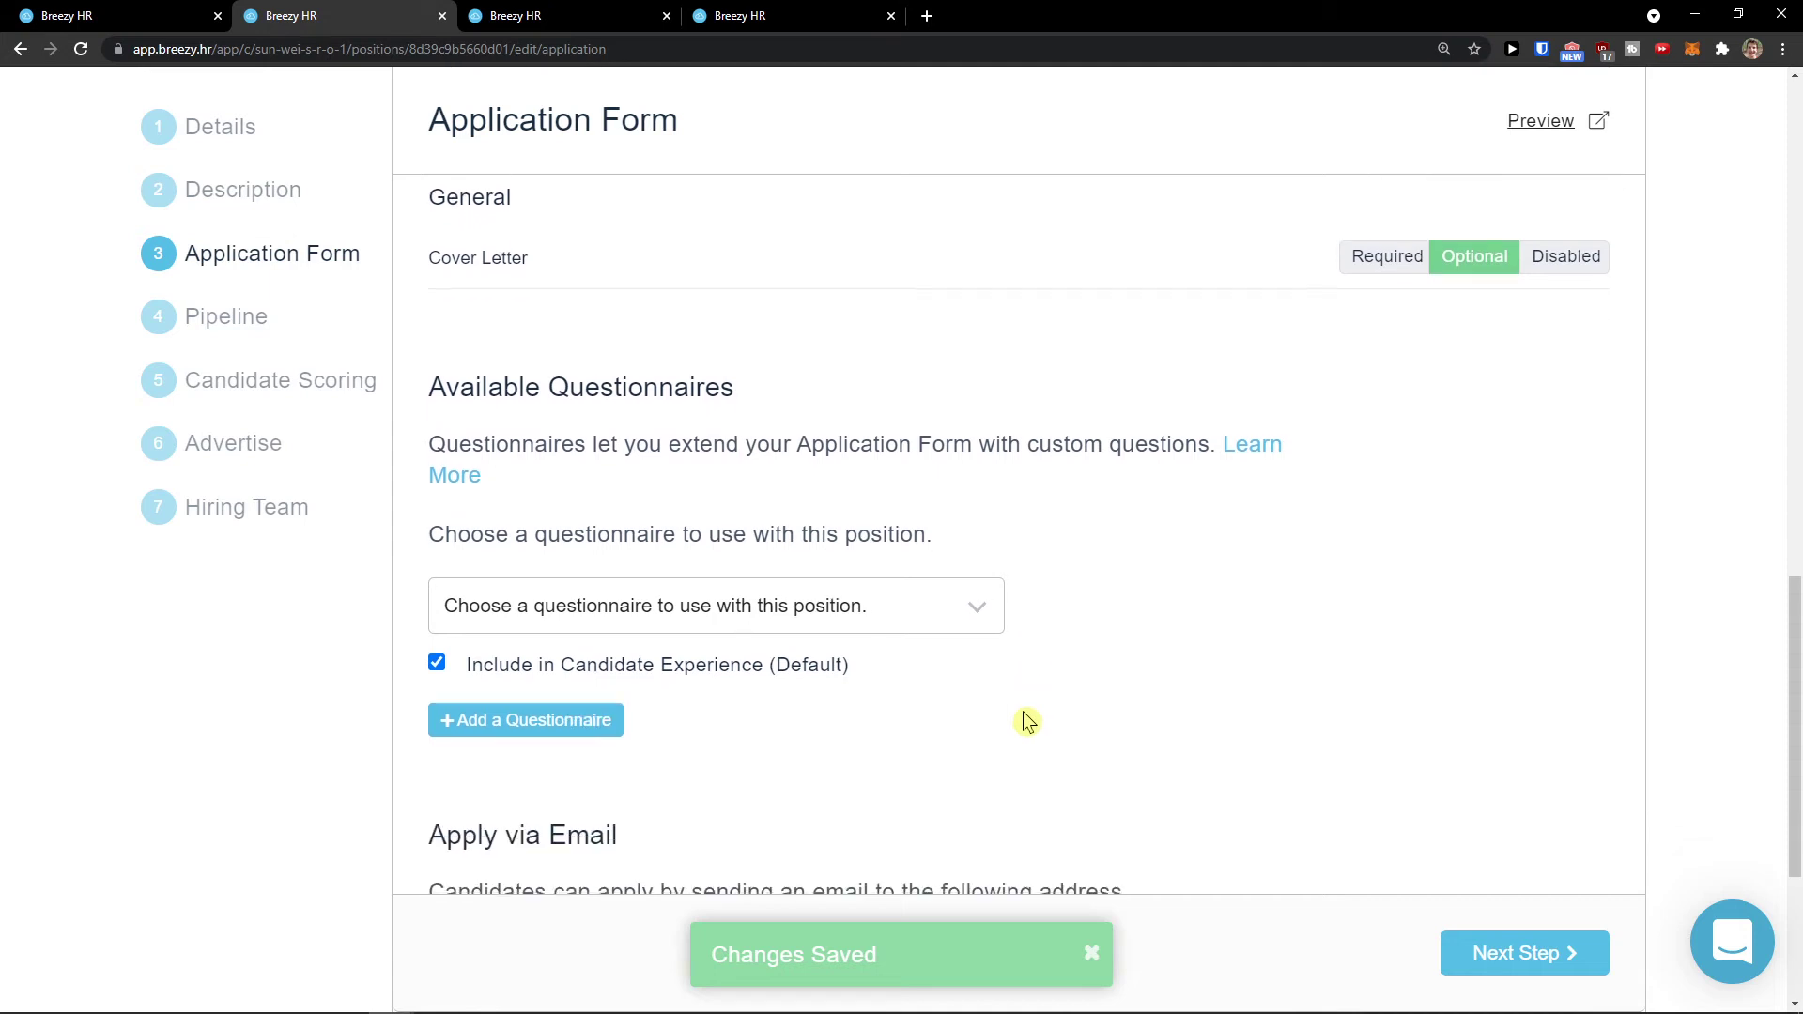
pyautogui.scroll(2, 1025, 723)
pyautogui.scroll(3, 1385, 854)
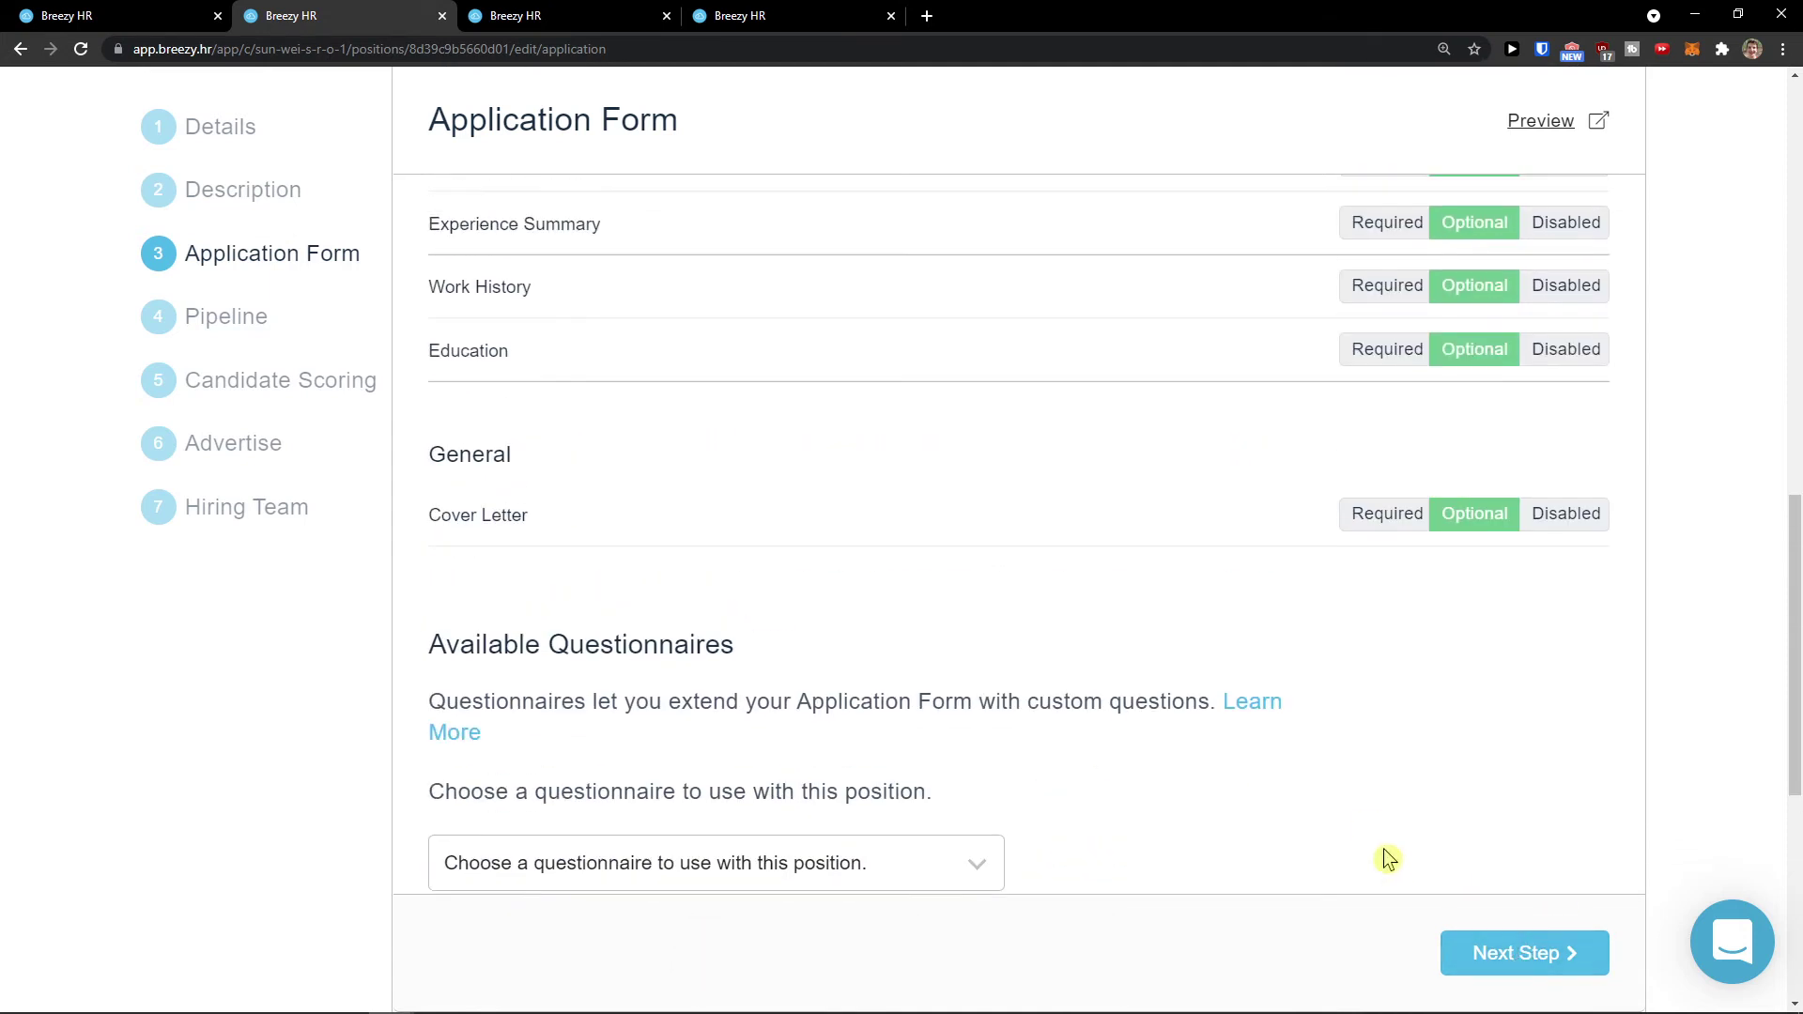
pyautogui.click(1497, 935)
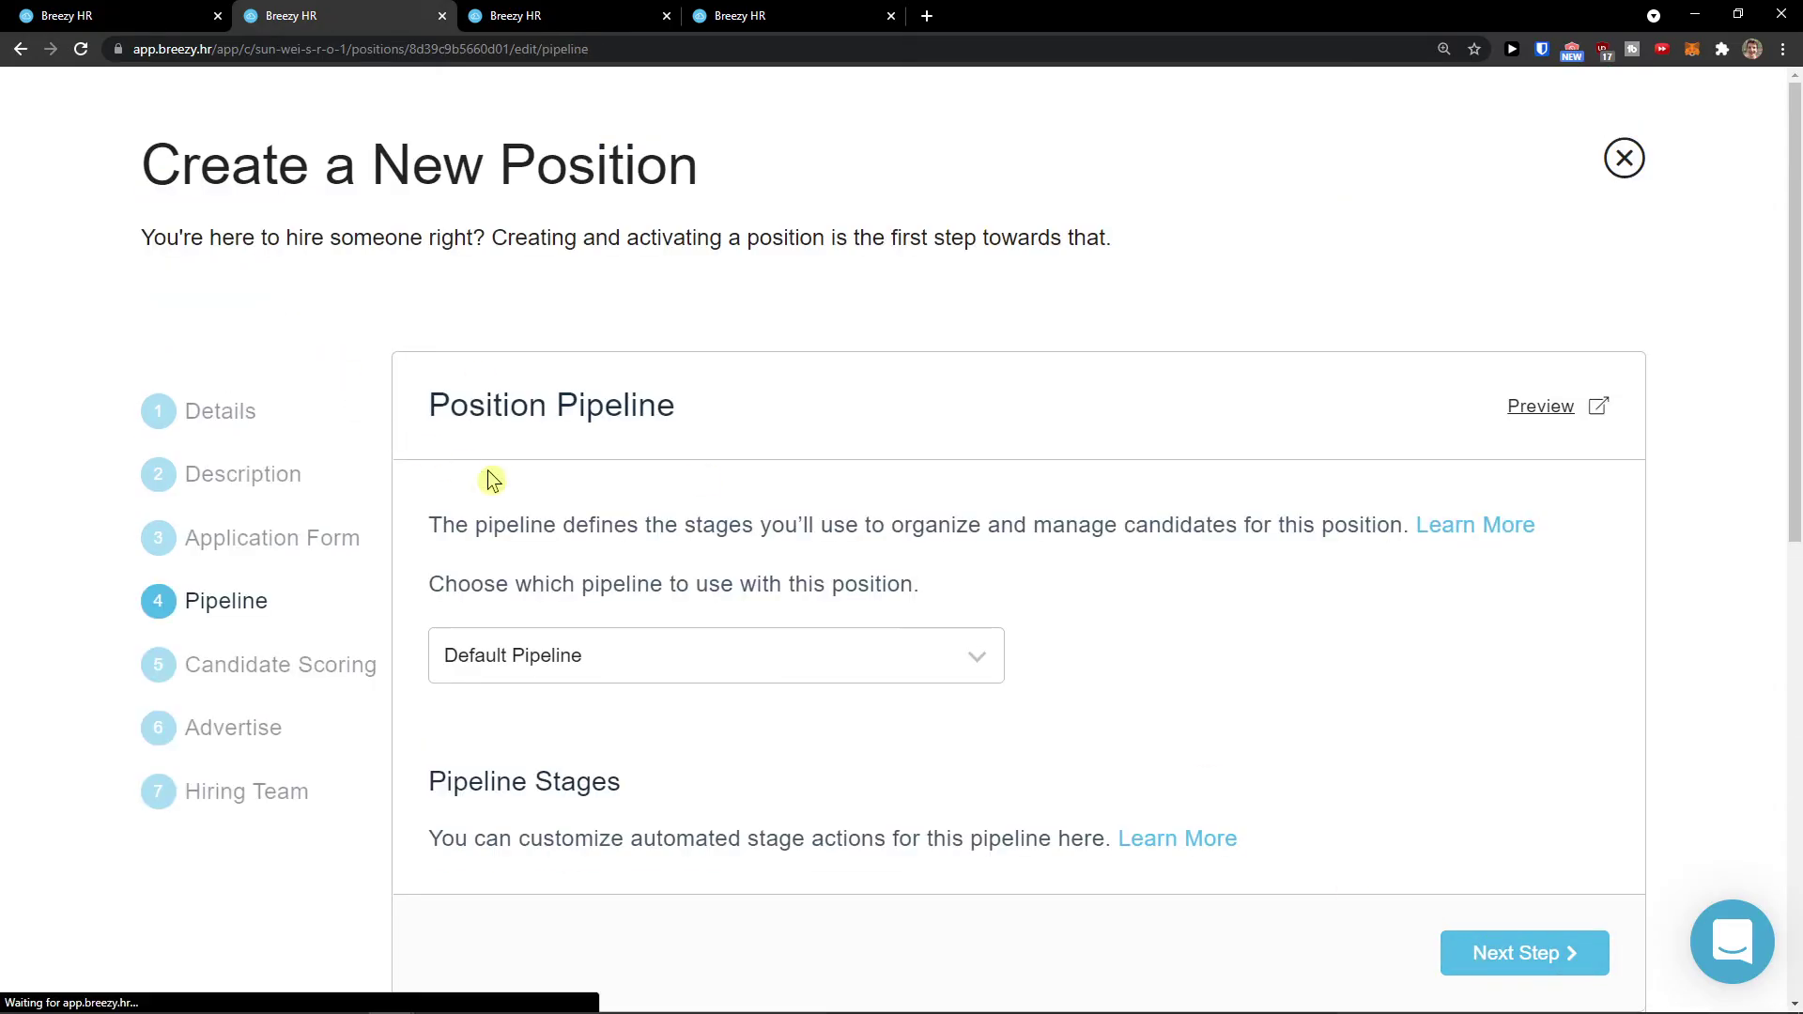
pyautogui.scroll(-1, 564, 484)
pyautogui.moveTo(467, 428)
pyautogui.mouseDown()
pyautogui.moveTo(603, 459)
pyautogui.moveTo(805, 428)
pyautogui.moveTo(1055, 451)
pyautogui.mouseUp()
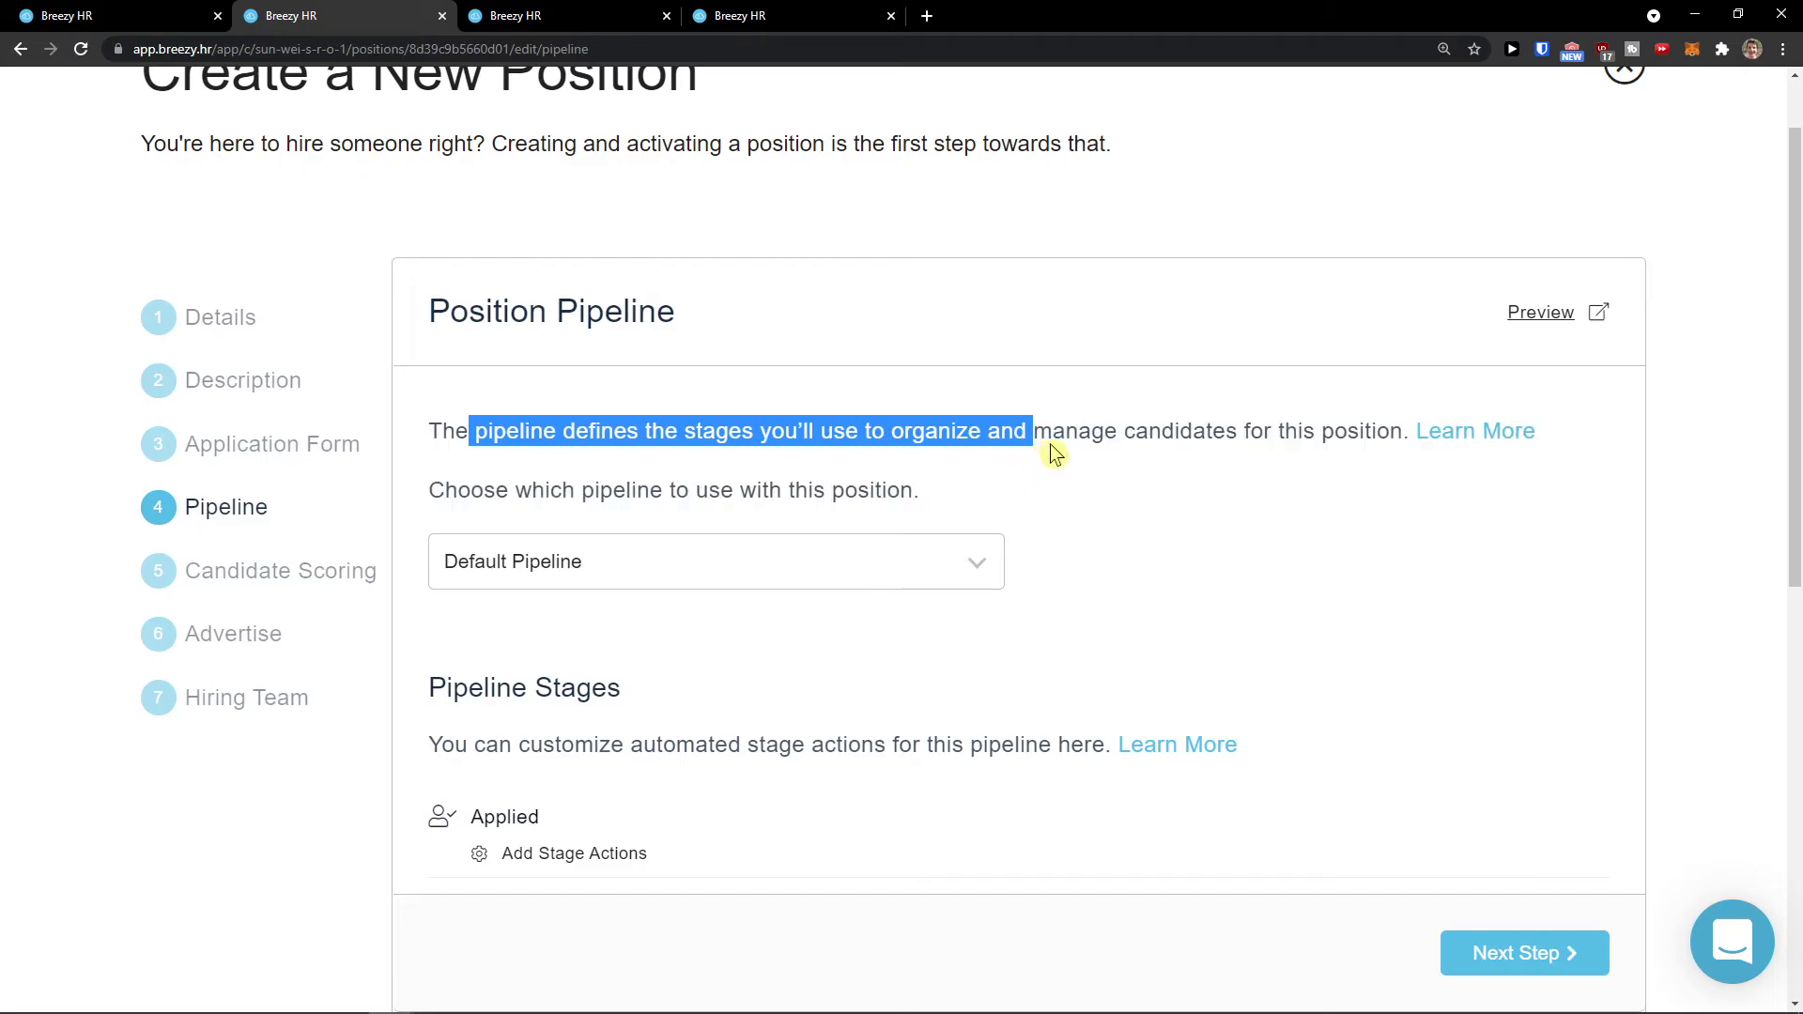
pyautogui.middleClick(1059, 498)
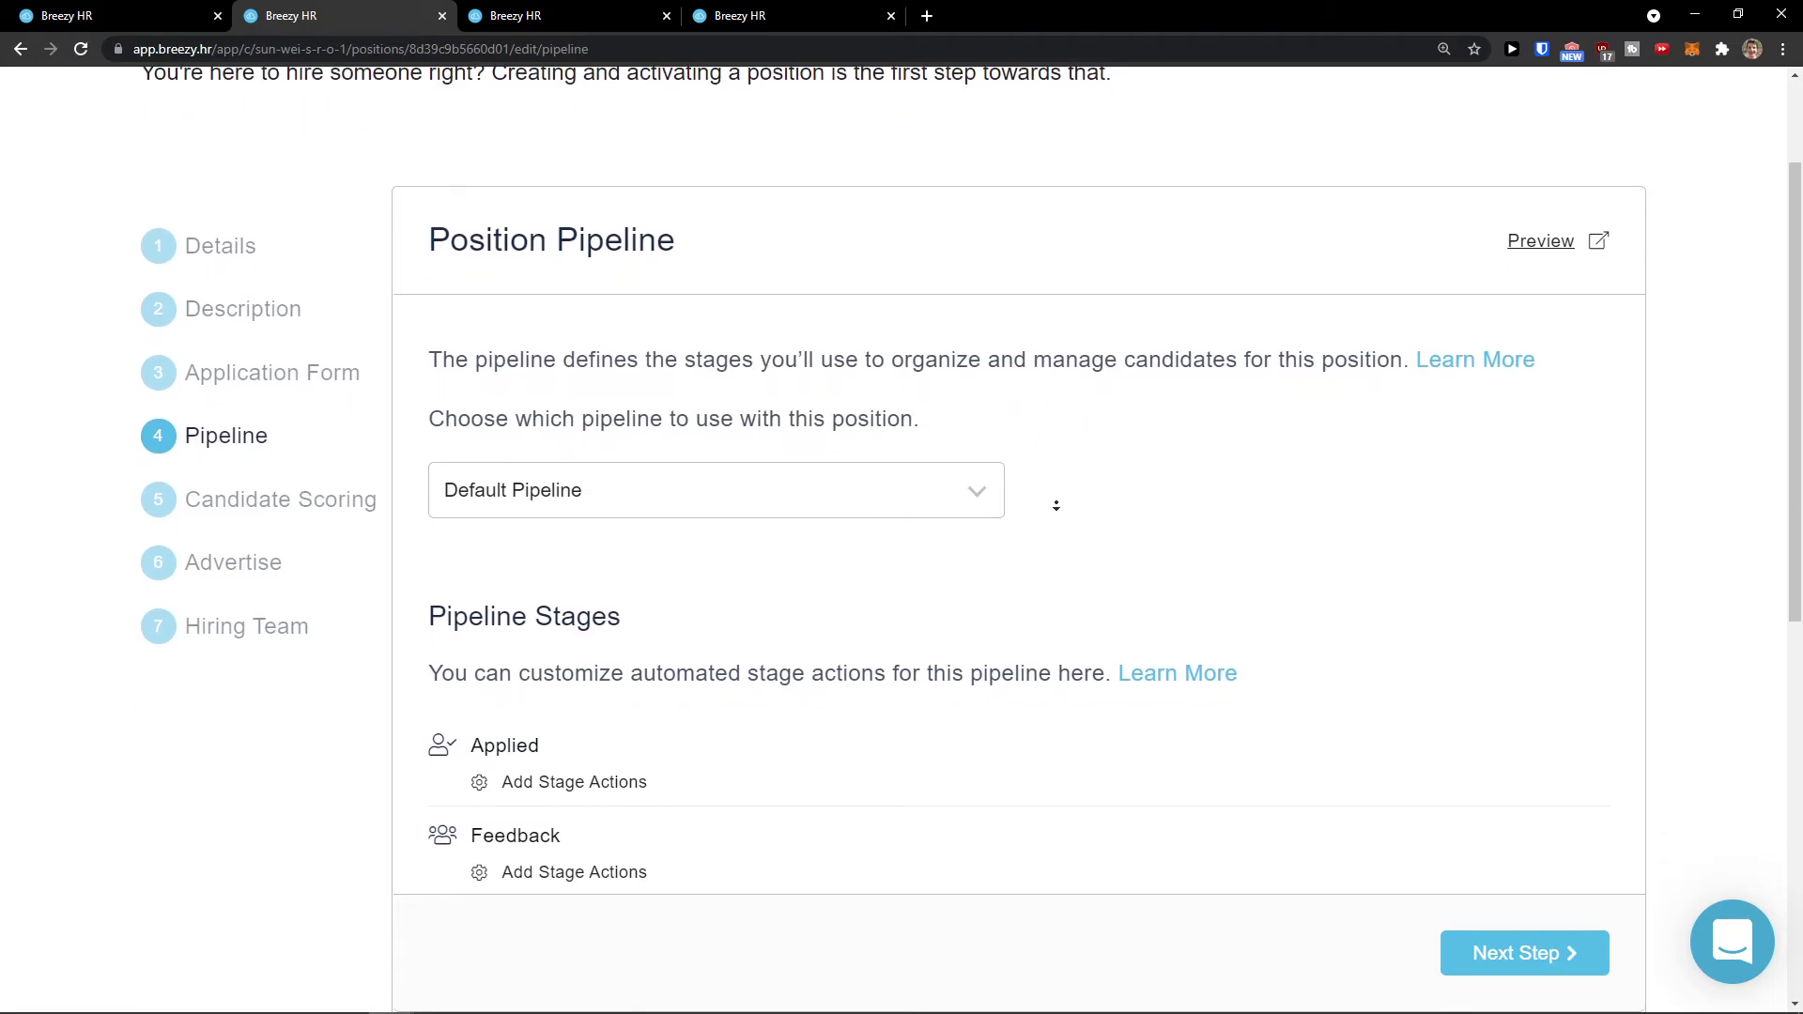
# Step: Keep Default Pipeline and review its stages, Applied through Hired
pyautogui.click(874, 480)
pyautogui.click(794, 534)
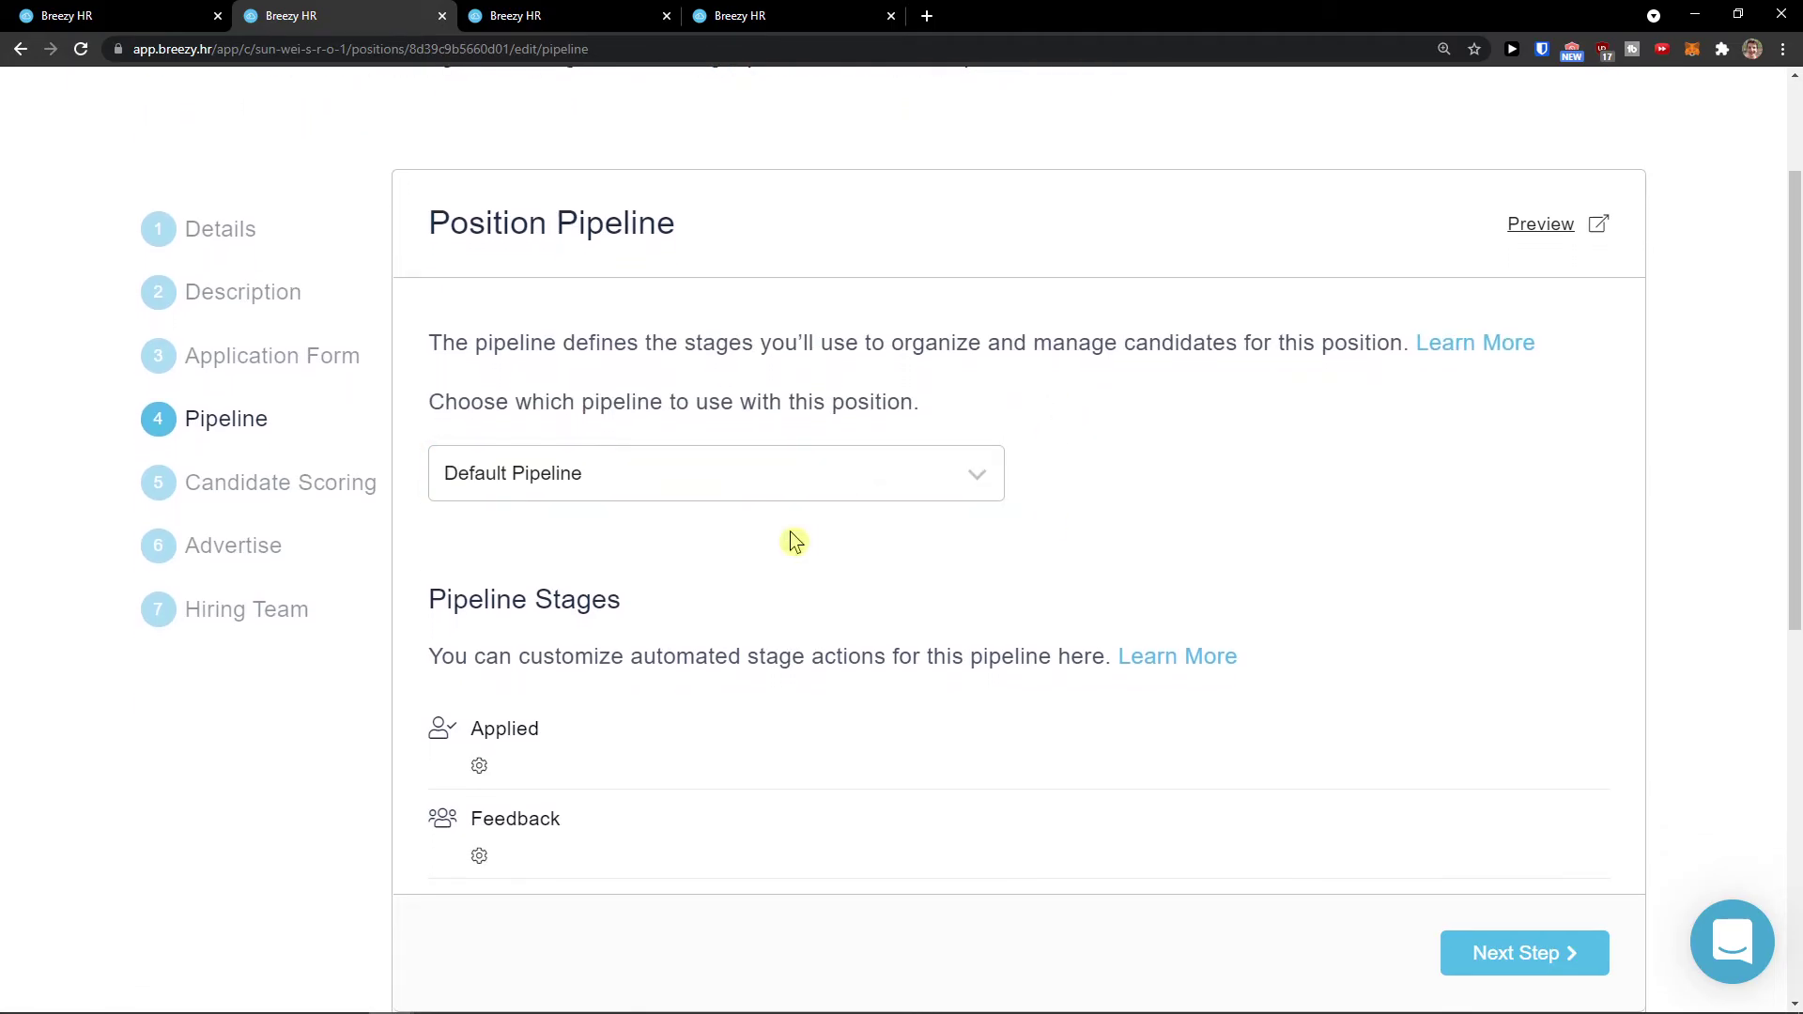
pyautogui.scroll(-2, 794, 535)
pyautogui.moveTo(493, 467); pyautogui.dragTo(1023, 458)
pyautogui.scroll(-1, 489, 563)
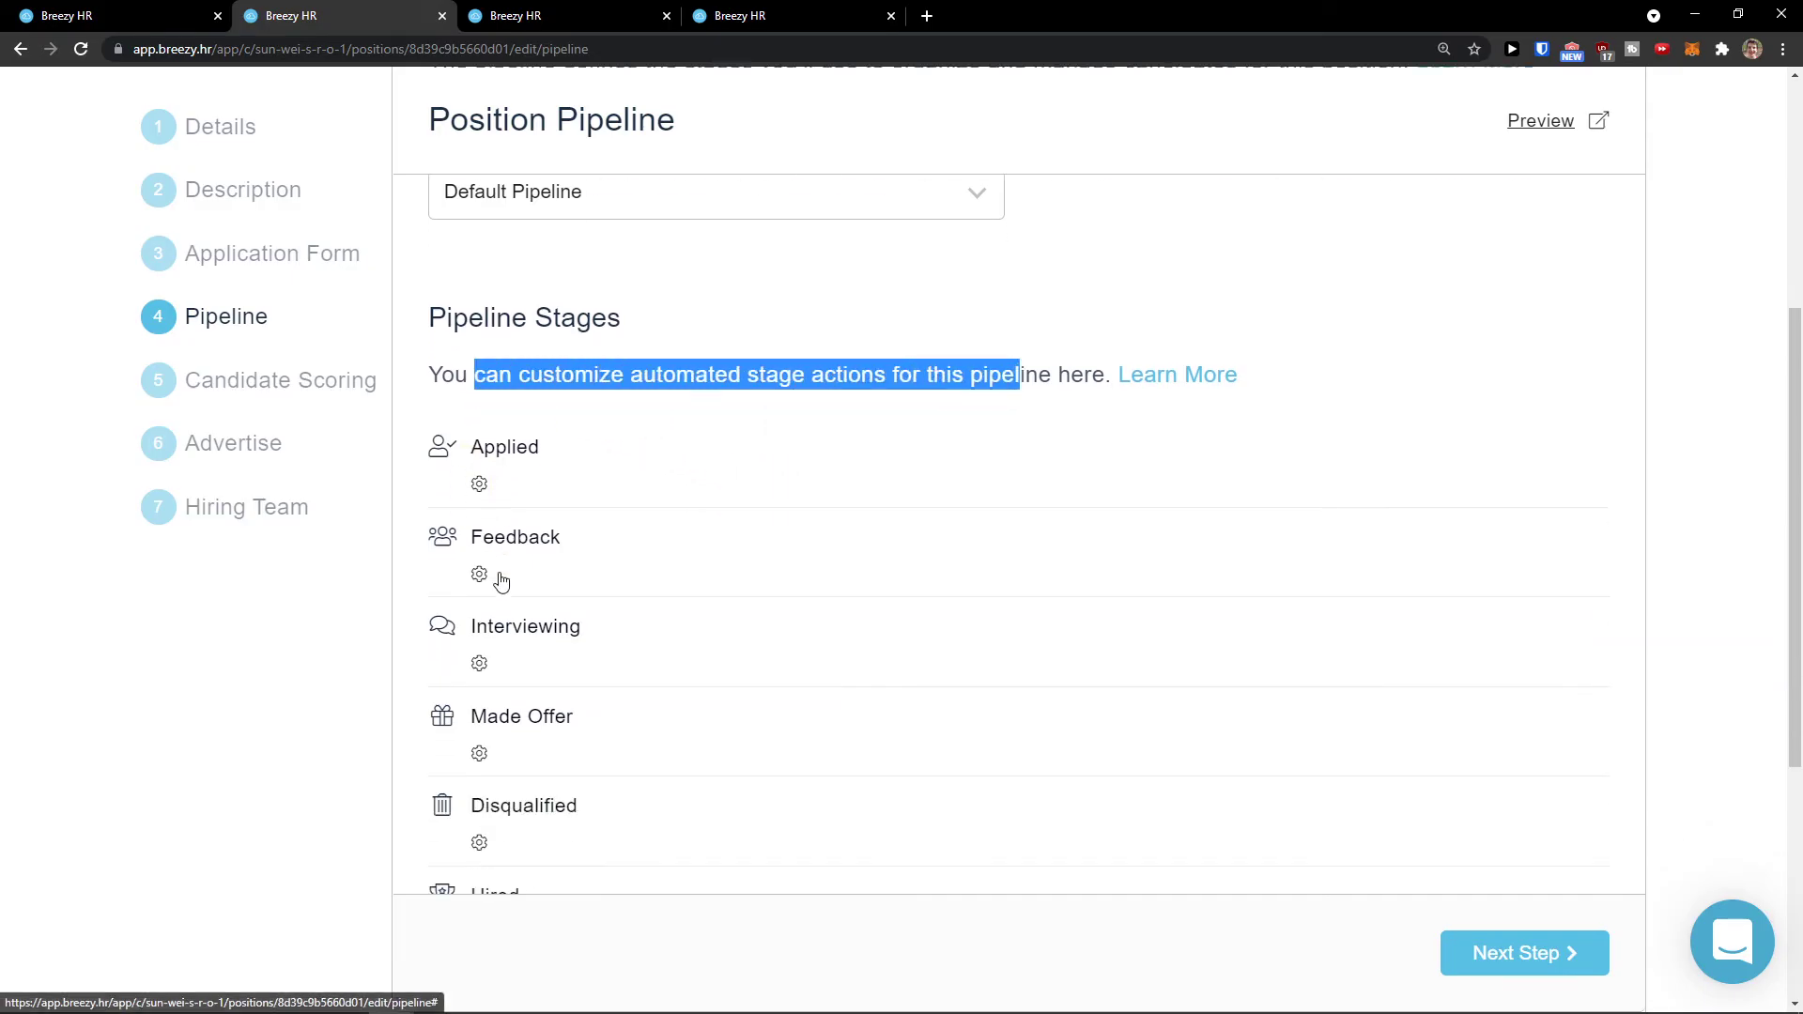
pyautogui.scroll(-1, 465, 578)
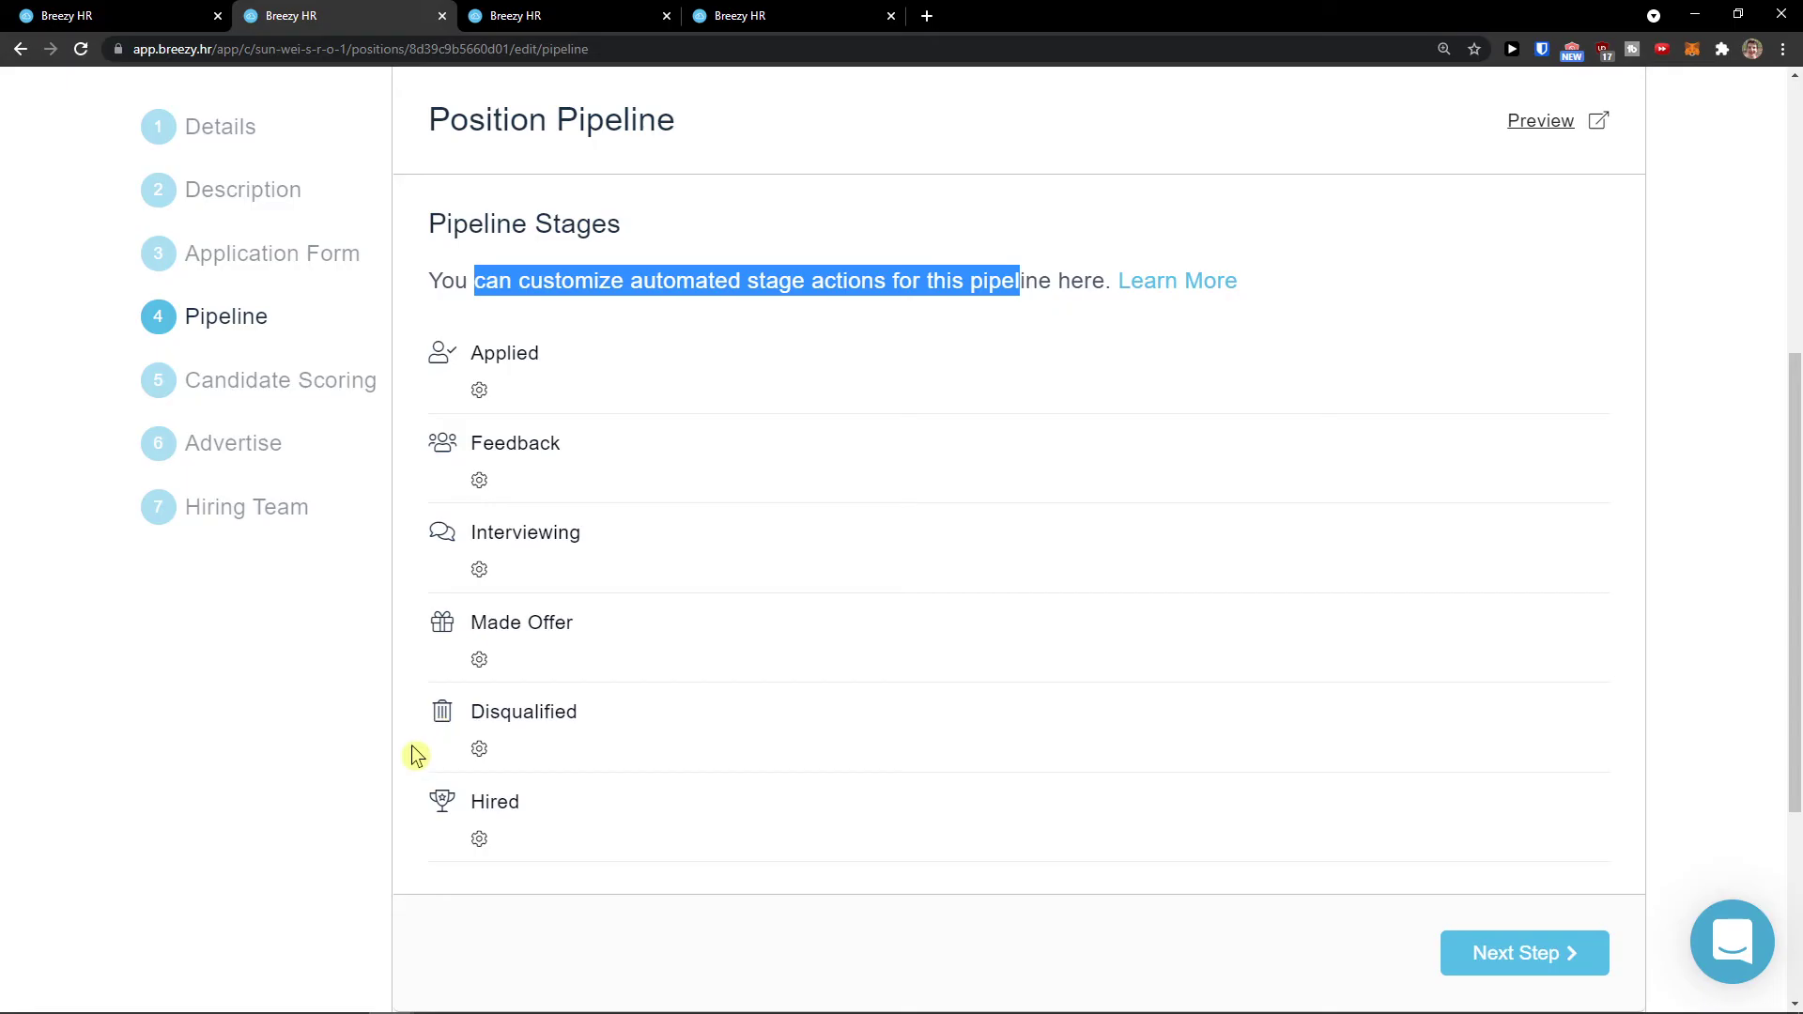
pyautogui.scroll(2, 522, 762)
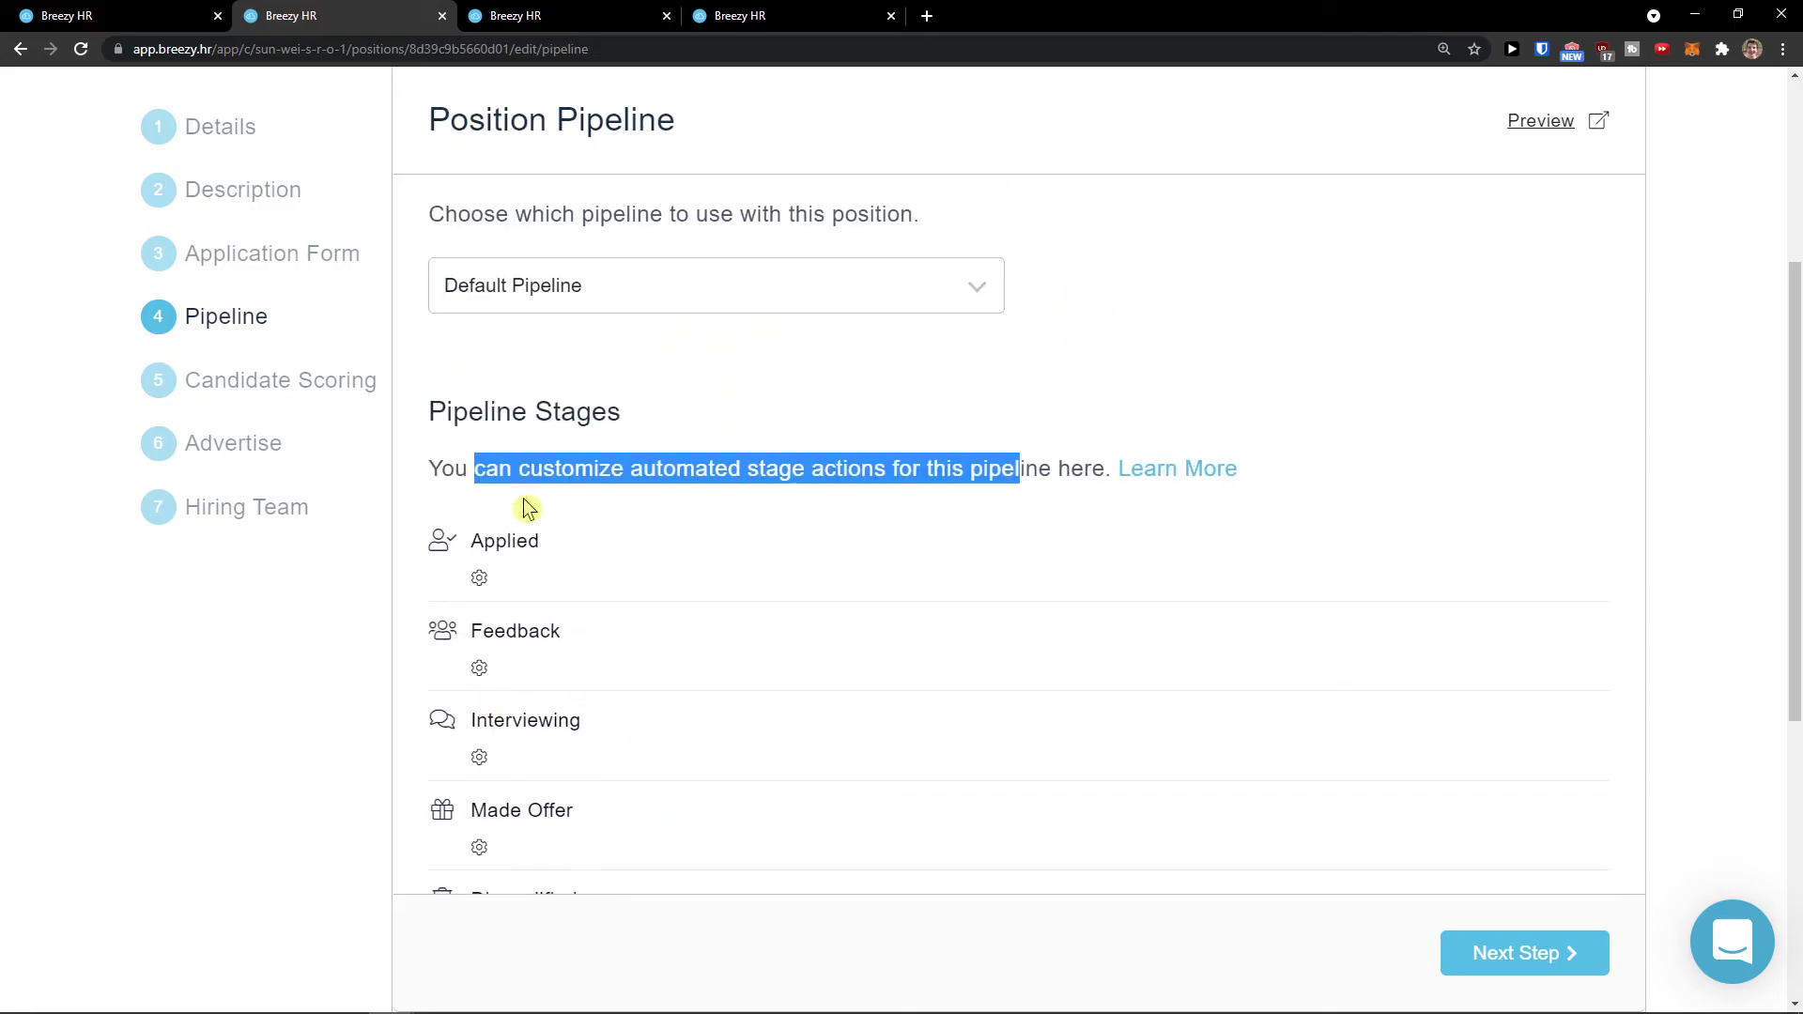
# Step: Check the welcome page tab, then return to the position's pipeline tab
pyautogui.click(65, 16)
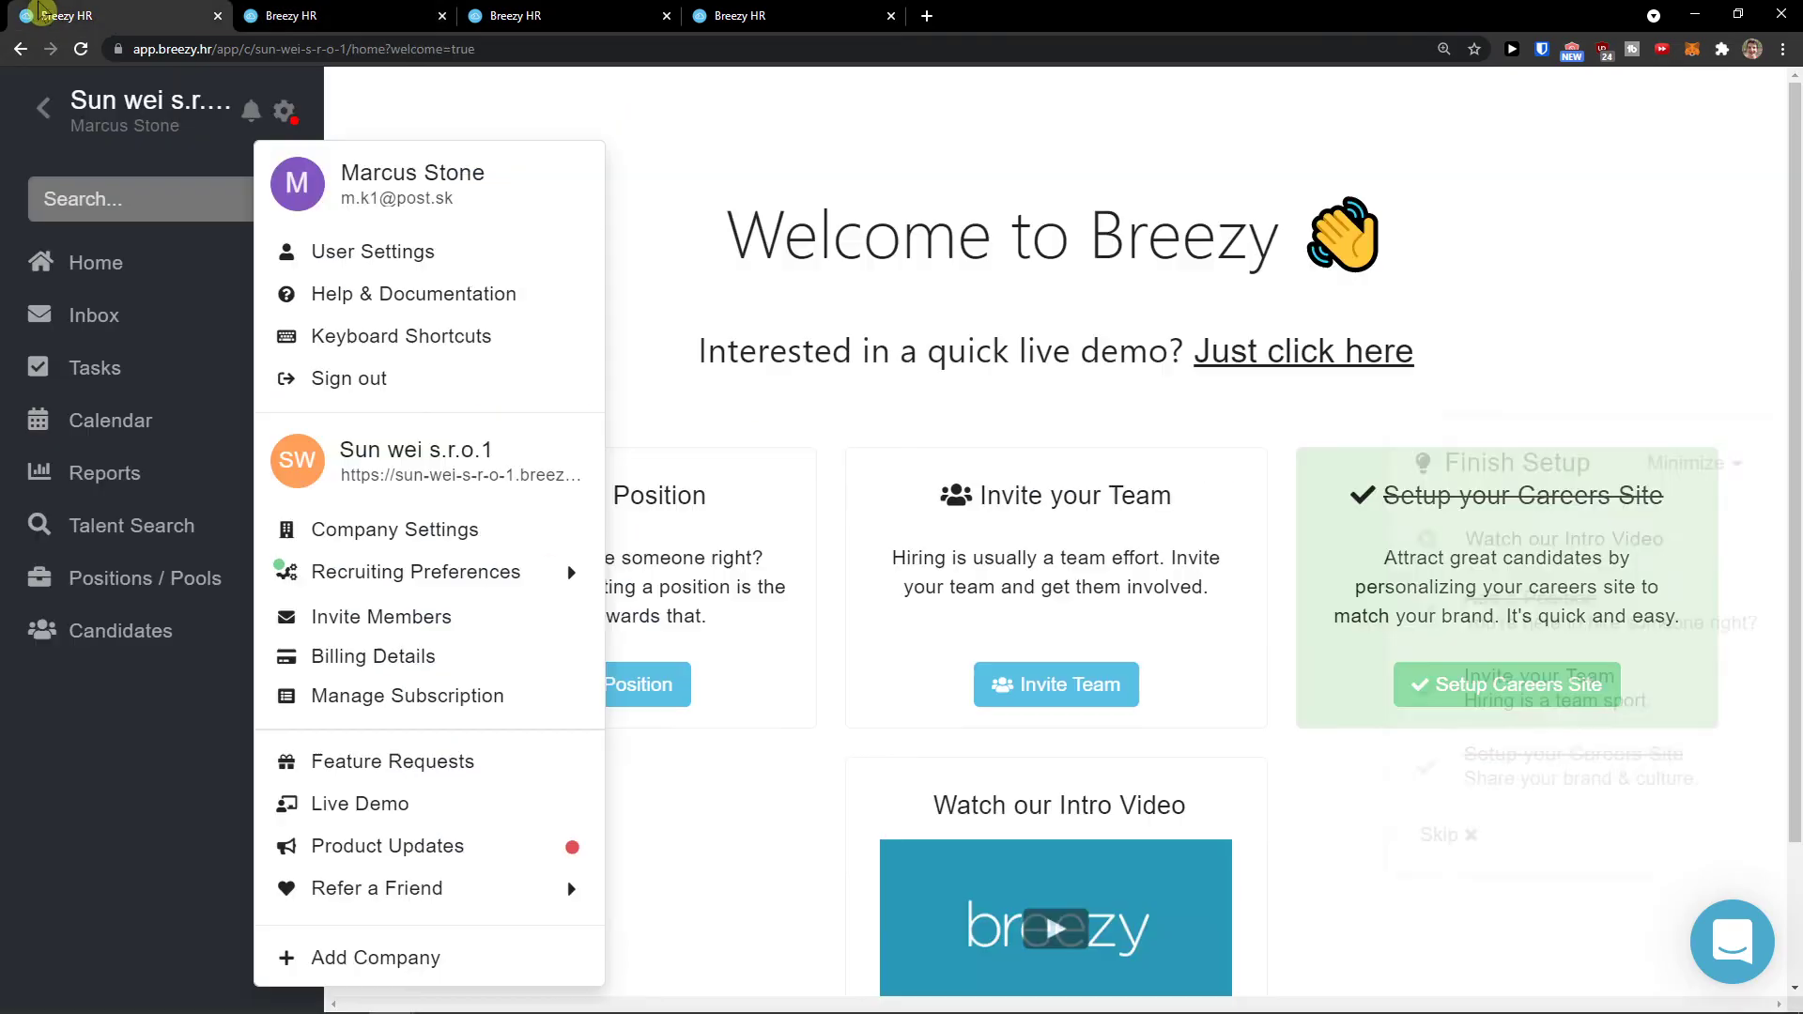
pyautogui.click(95, 728)
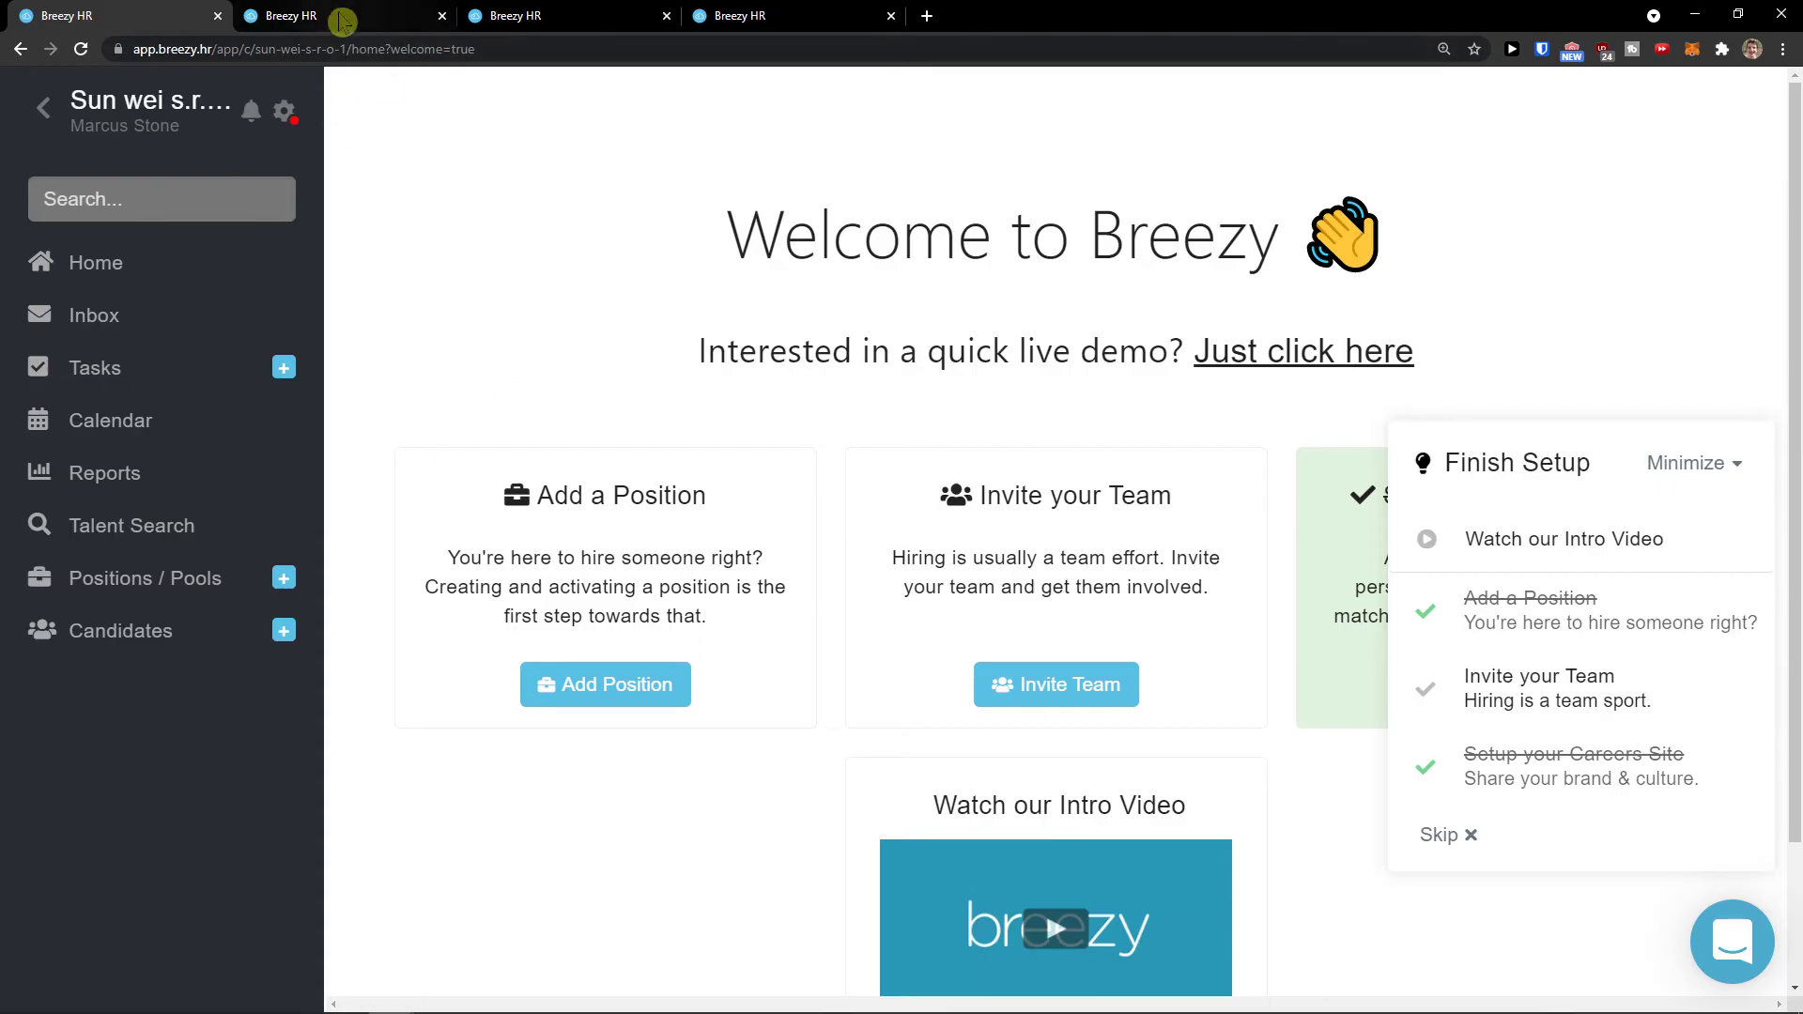
pyautogui.click(361, 16)
pyautogui.scroll(-2, 887, 515)
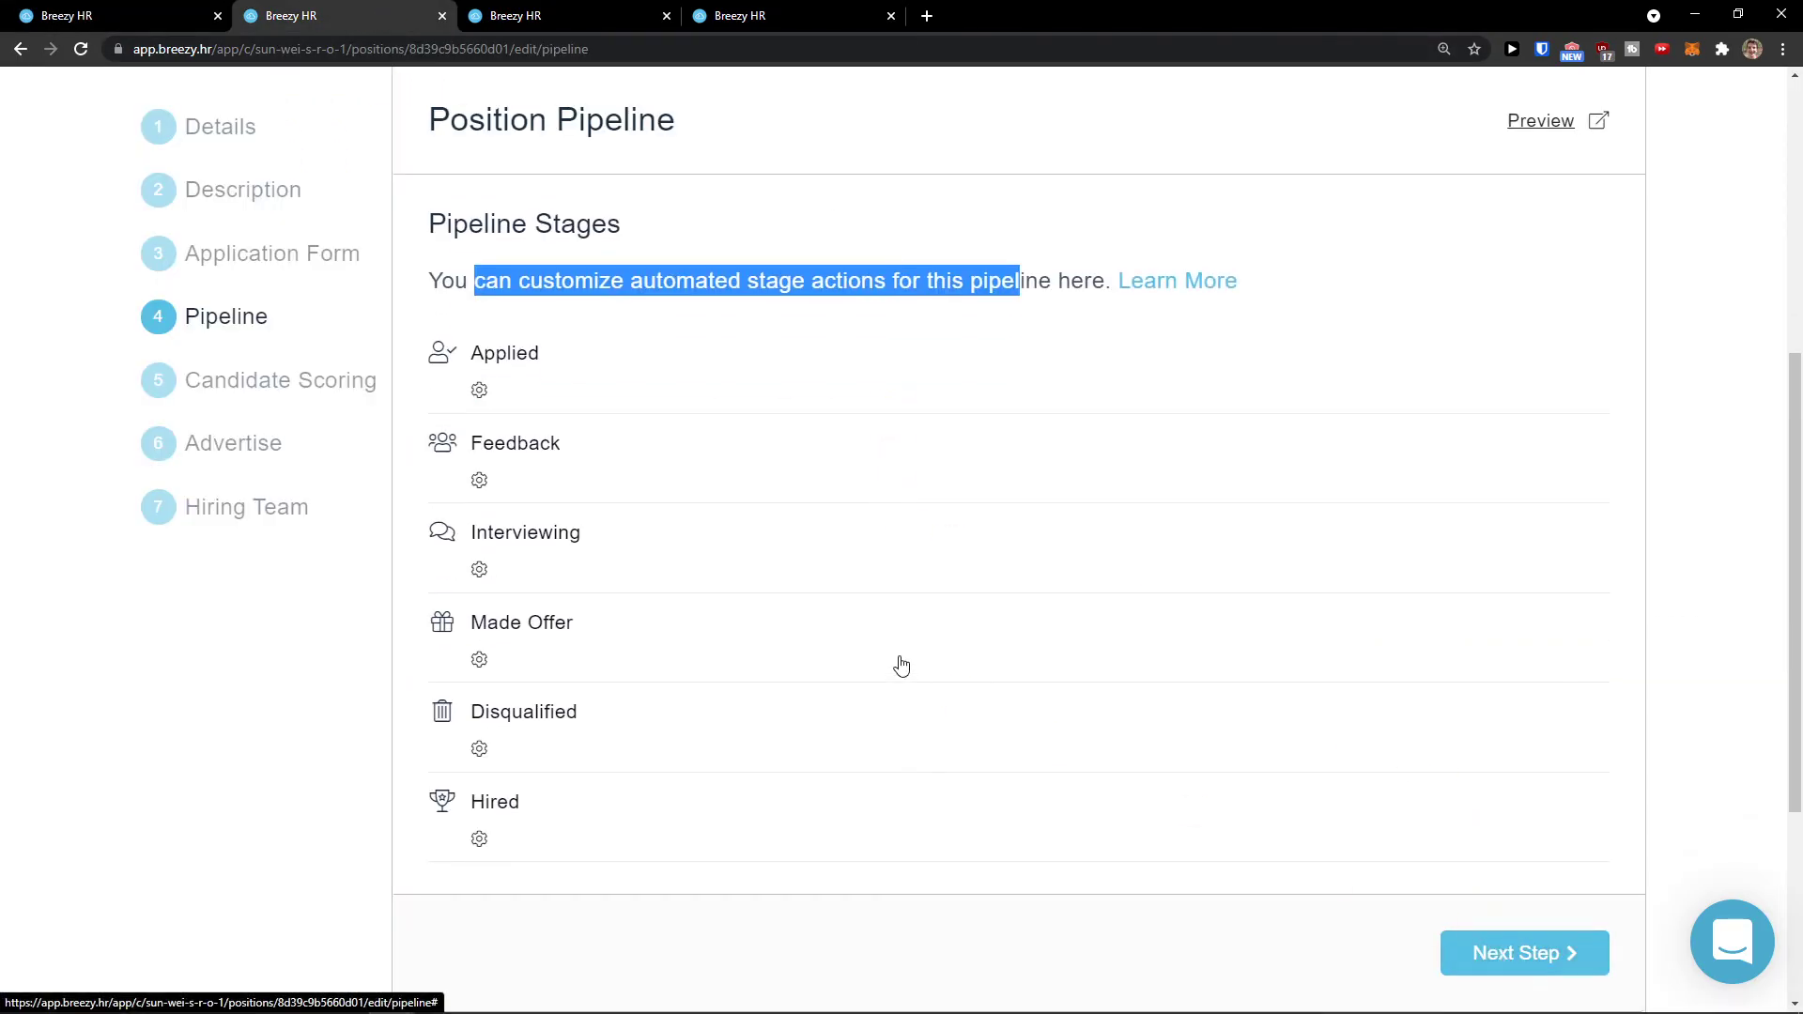
# Step: Create a scorecard named New Scorecard with a Personality section holding item 1
pyautogui.scroll(-1, 910, 648)
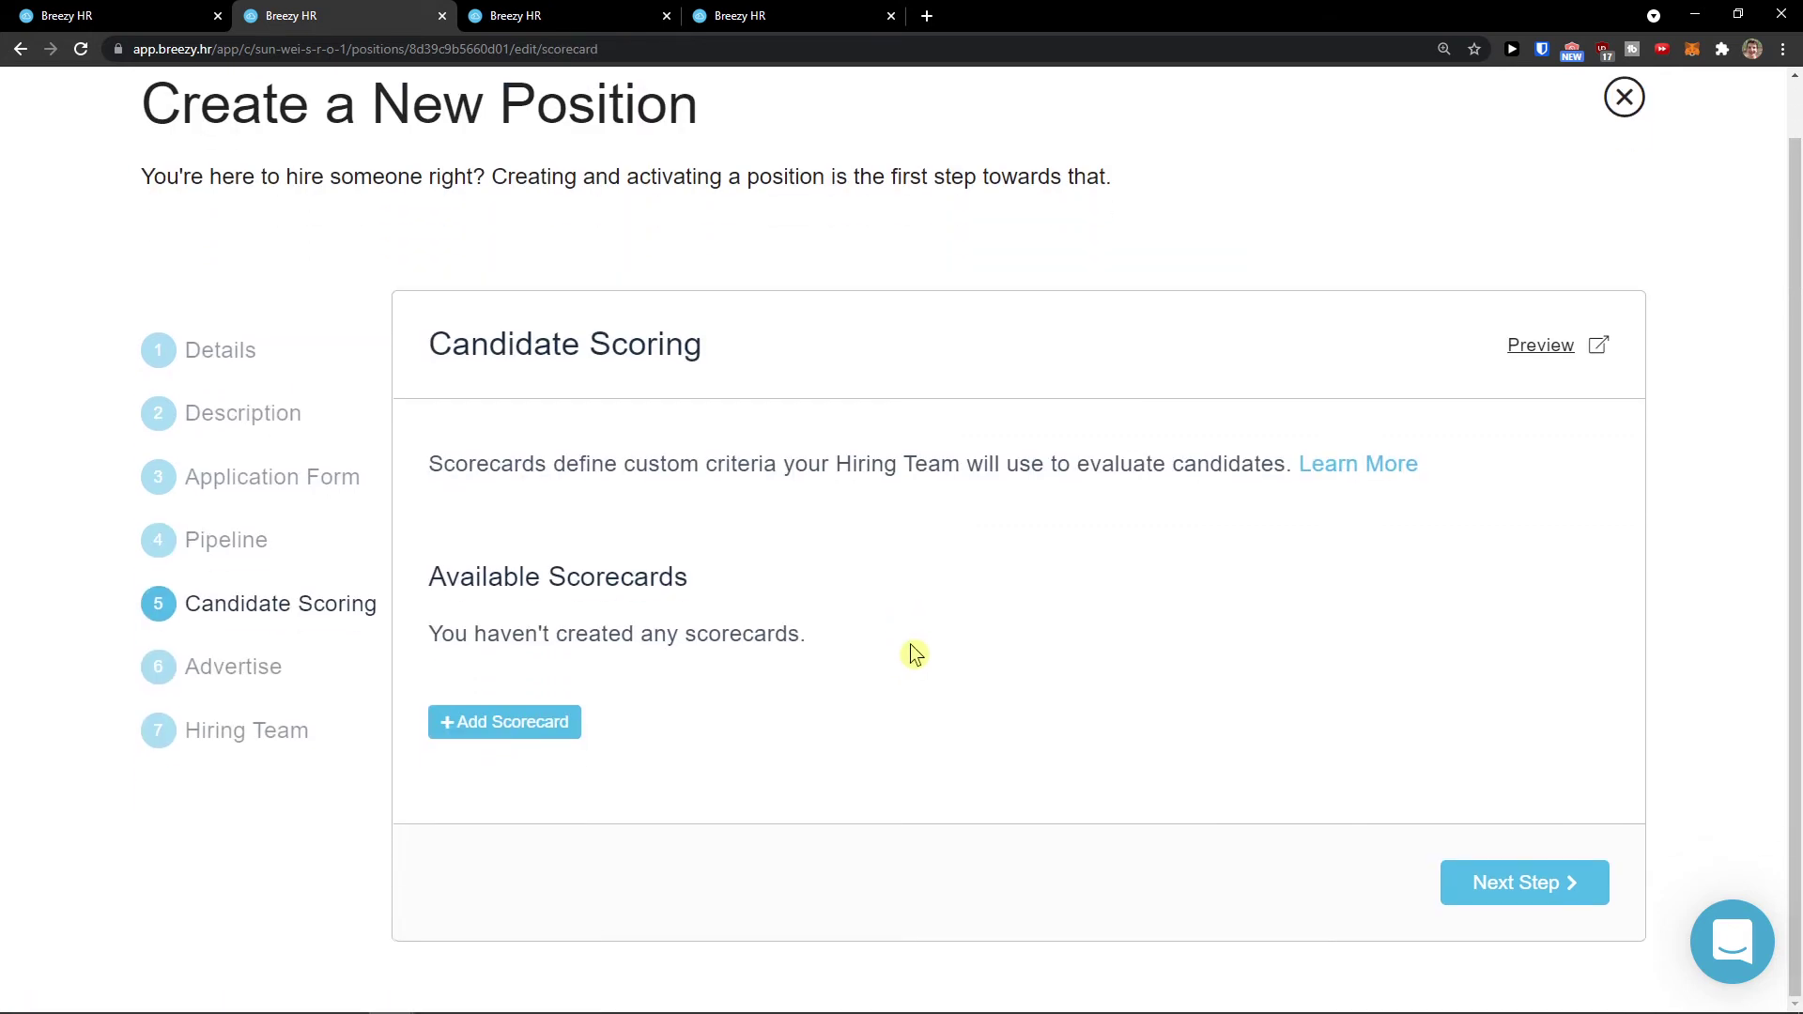
pyautogui.moveTo(504, 458); pyautogui.dragTo(1202, 470)
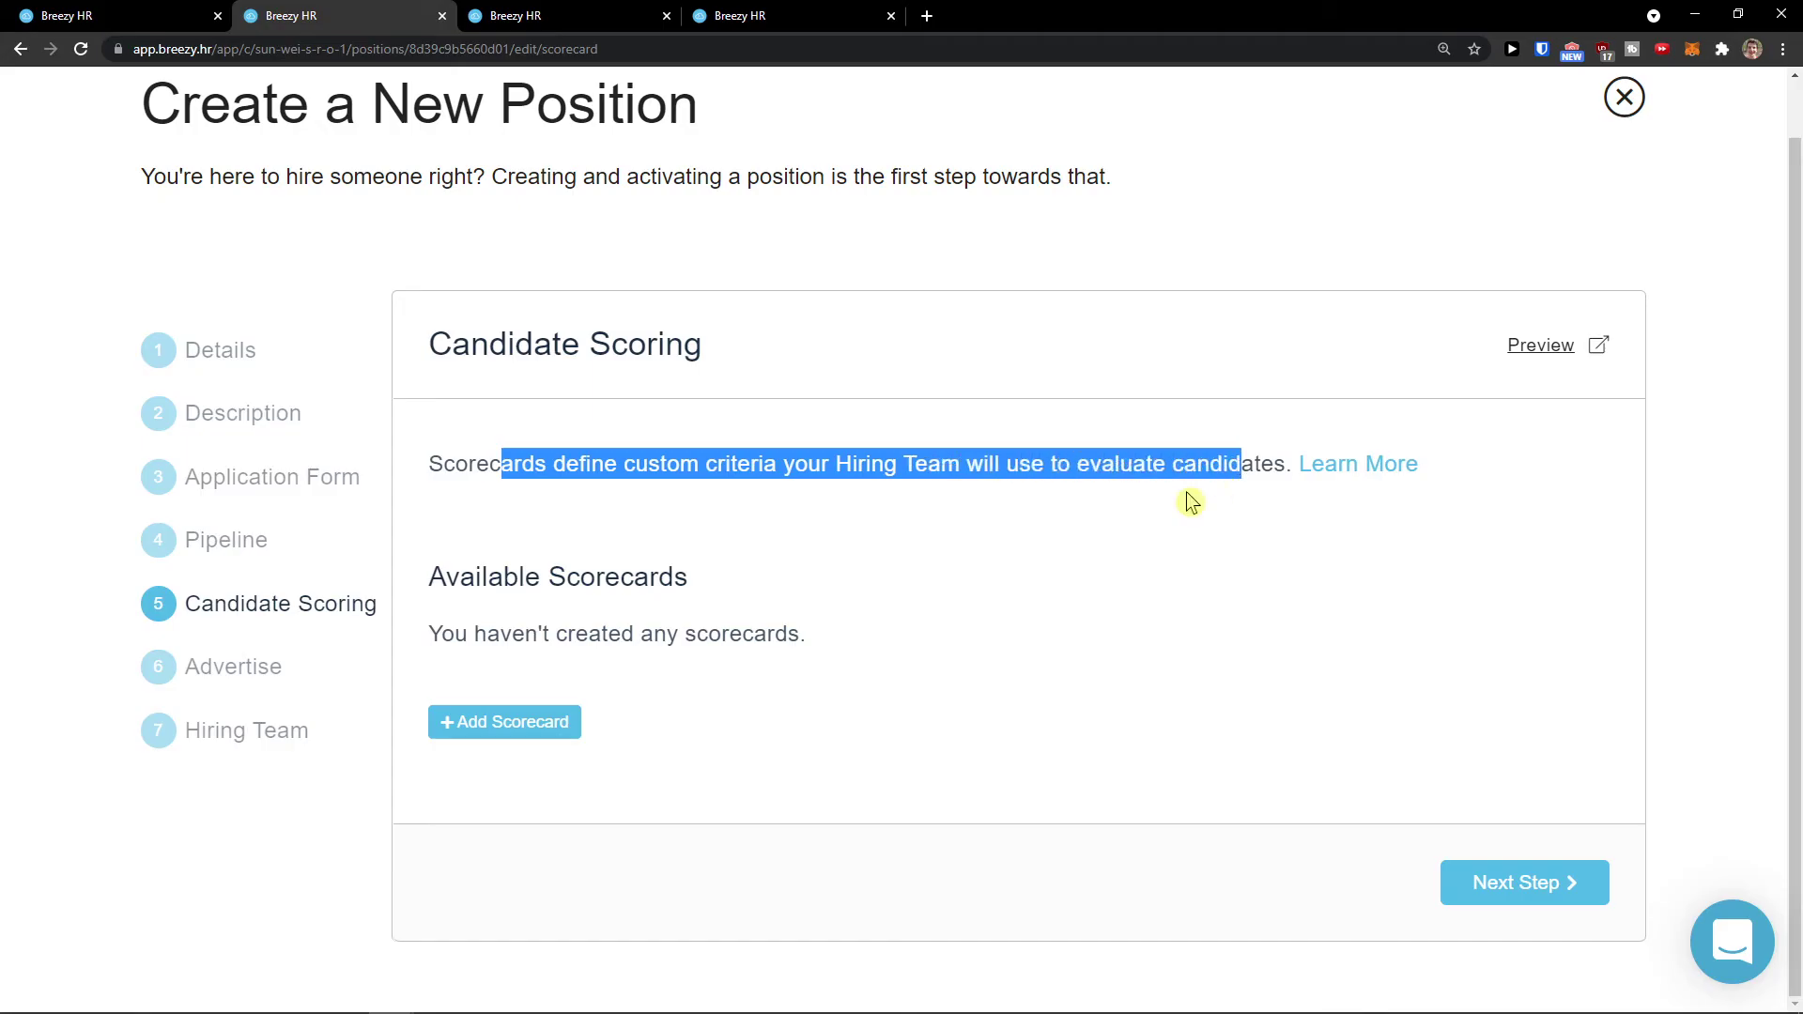
pyautogui.click(552, 723)
pyautogui.click(693, 246)
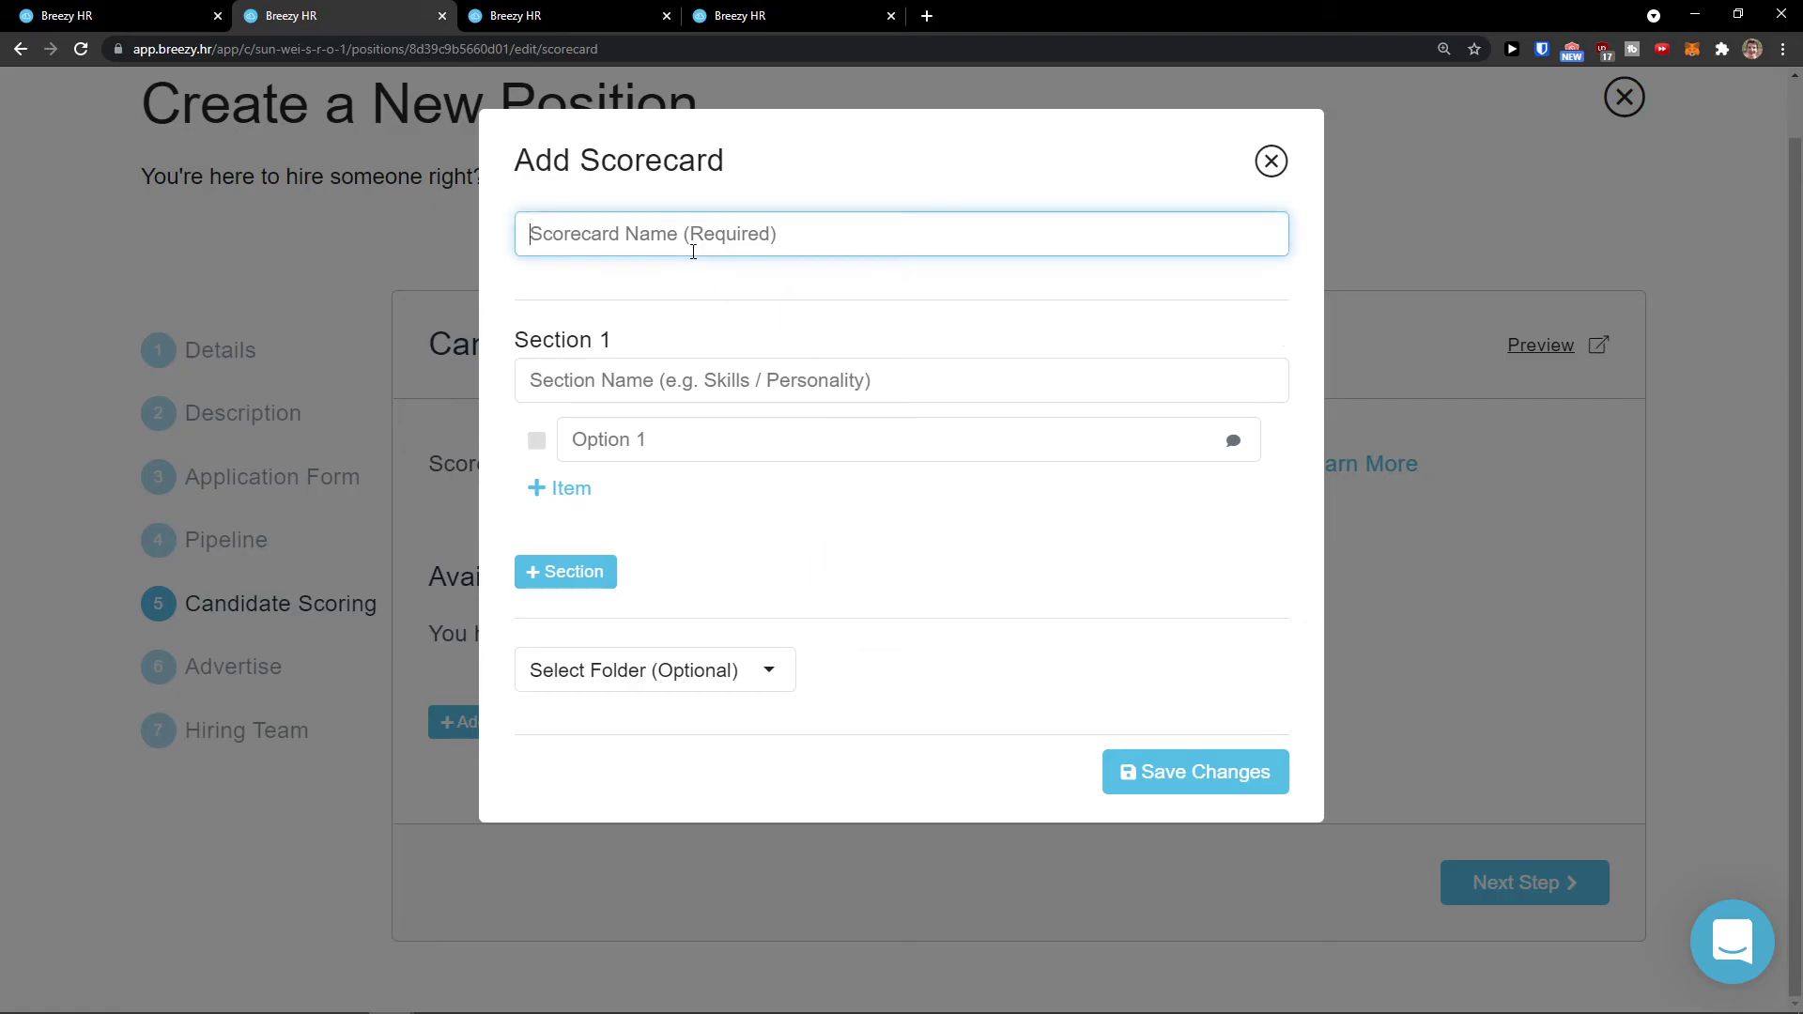
pyautogui.write('NM')
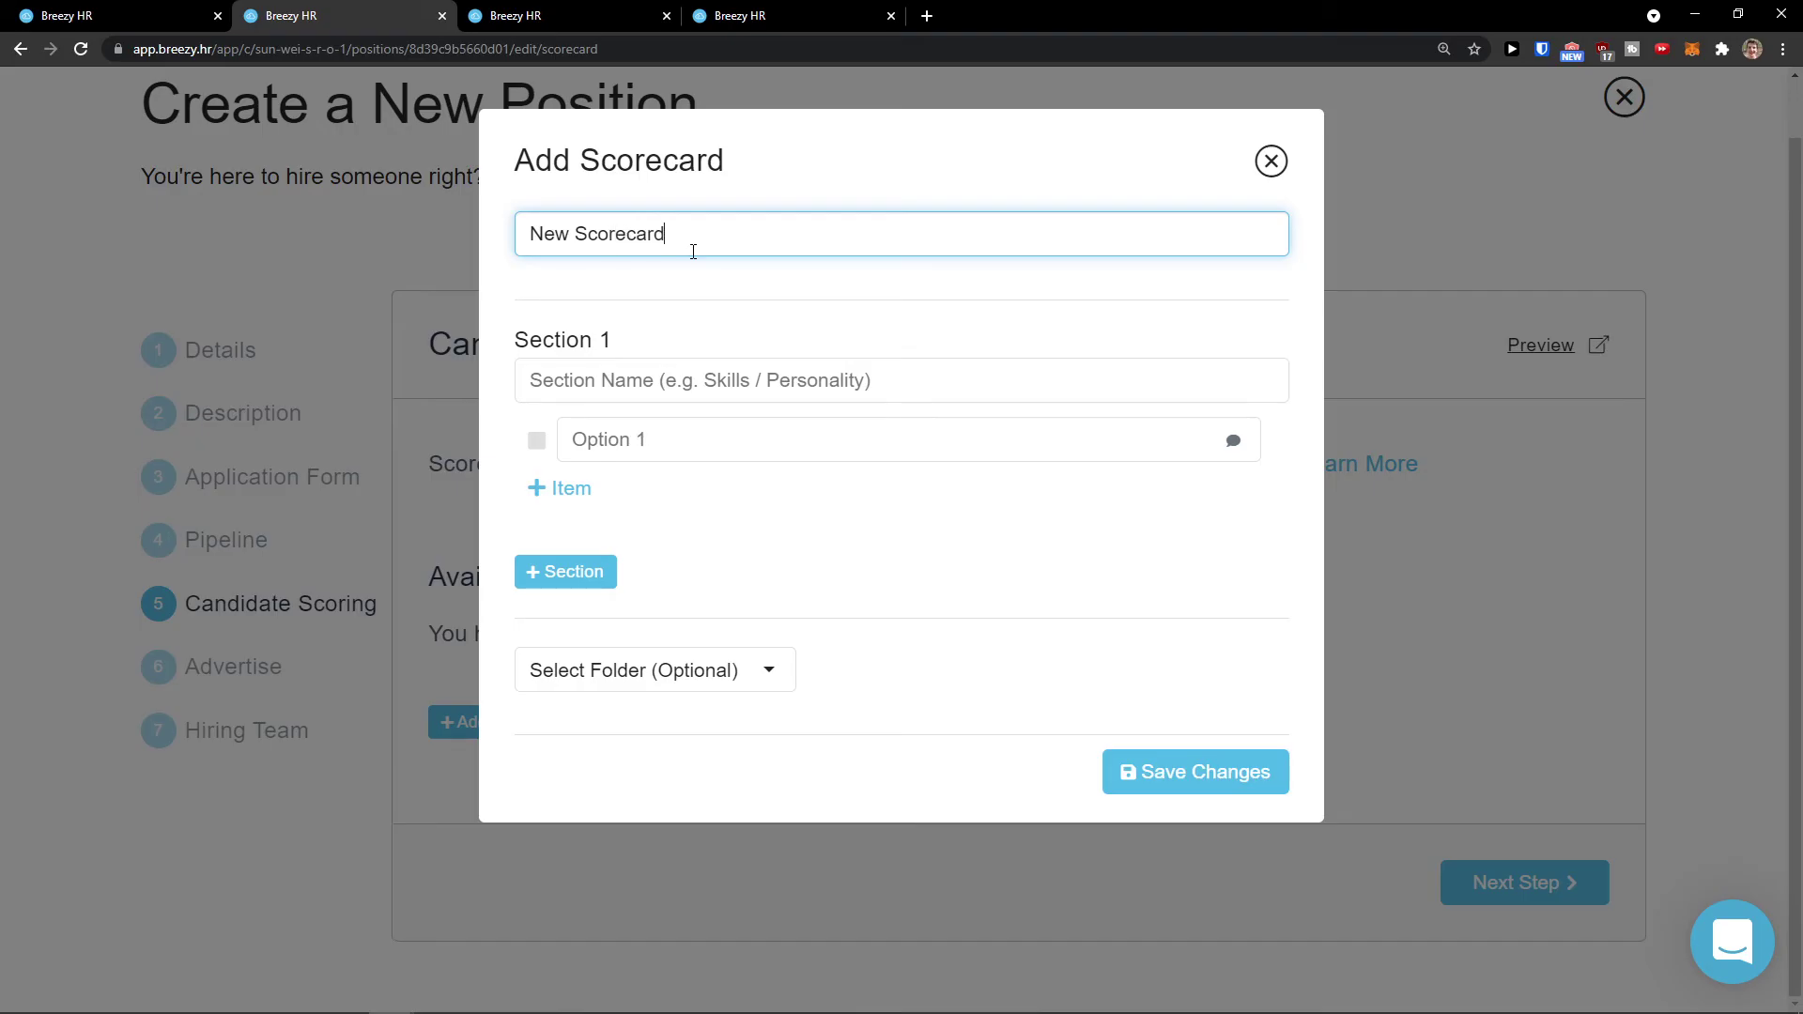
pyautogui.click(707, 371)
pyautogui.write('Personality')
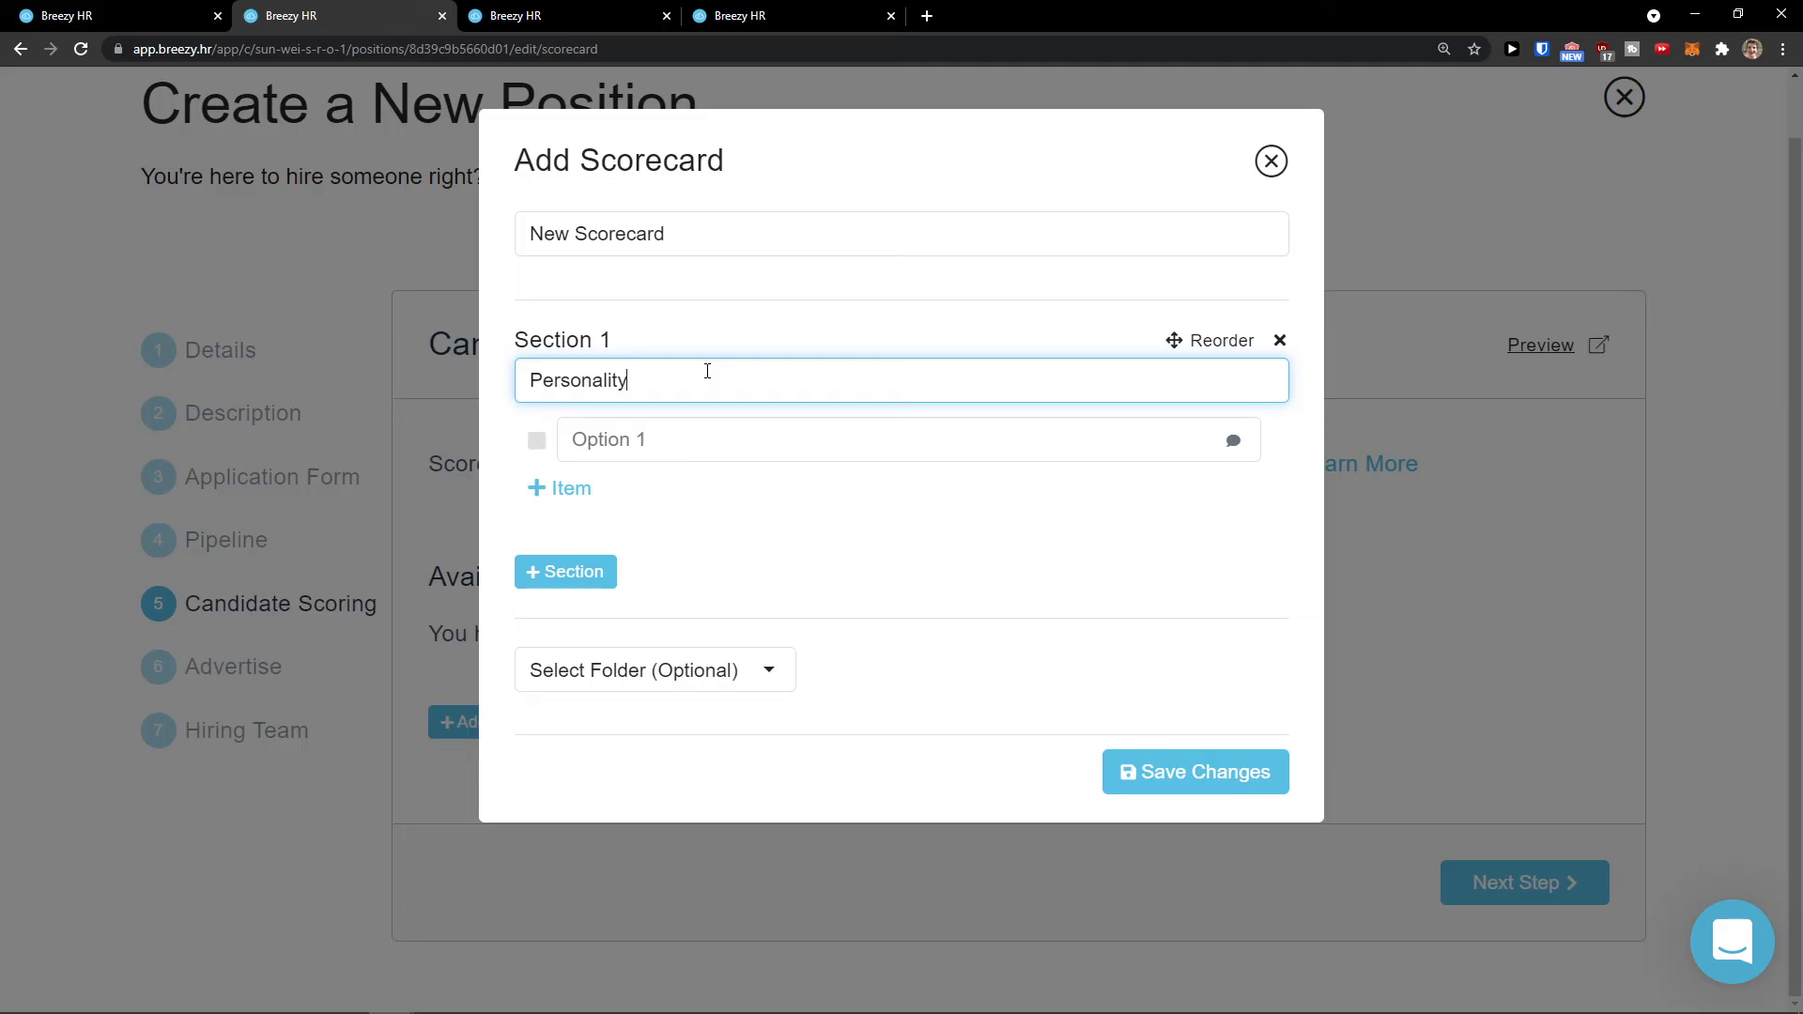
pyautogui.click(681, 426)
pyautogui.write('1')
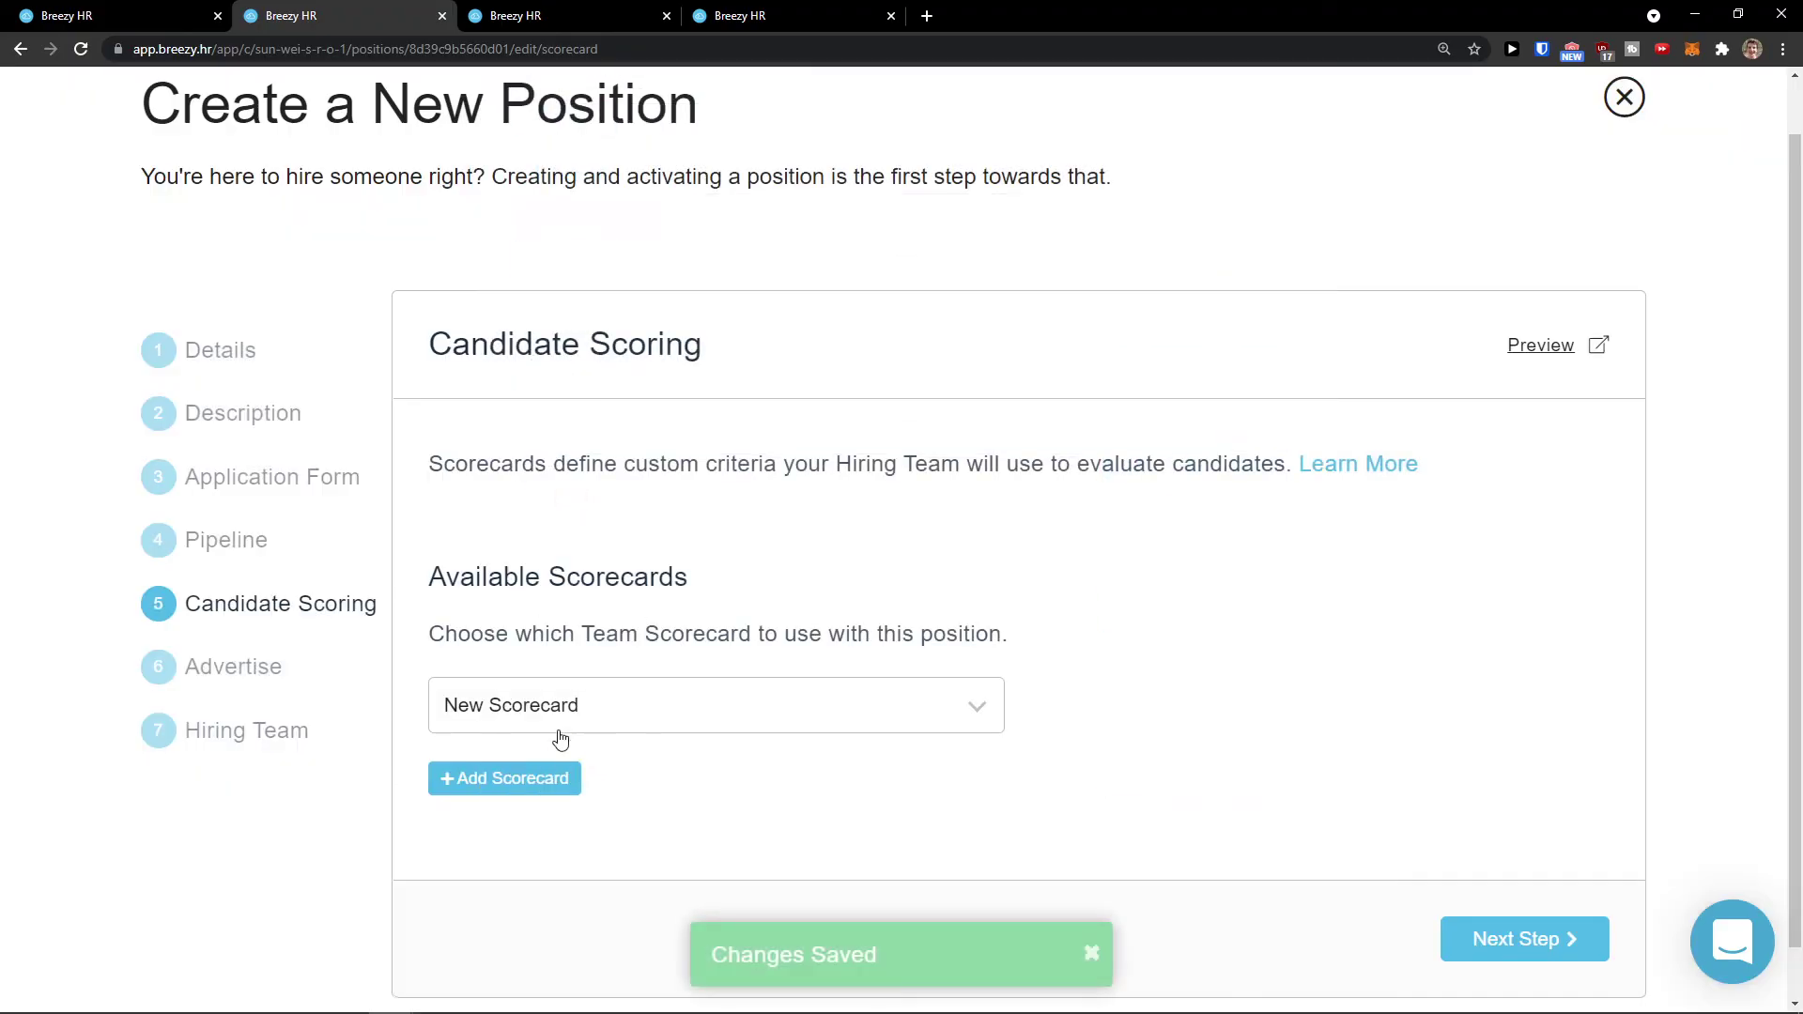
pyautogui.click(546, 729)
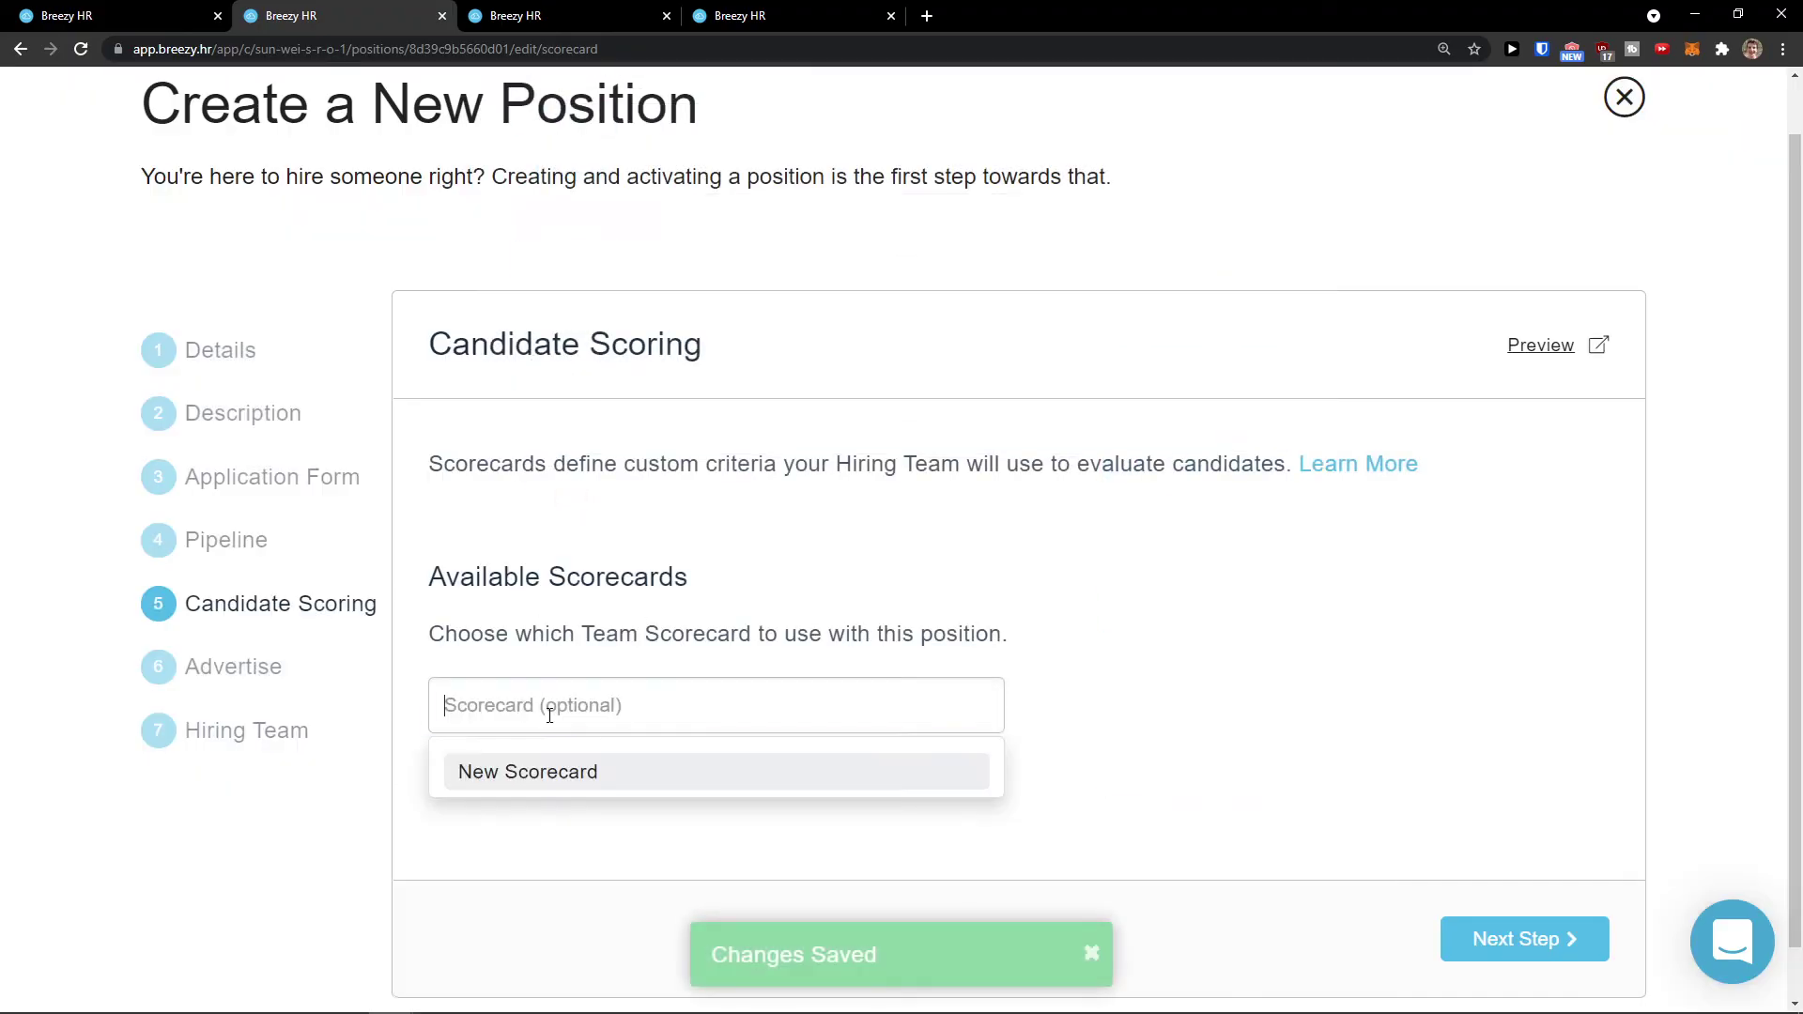
# Step: Choose New Scorecard, then start a Personality Scorecard with a Personality section
pyautogui.click(541, 768)
pyautogui.click(523, 776)
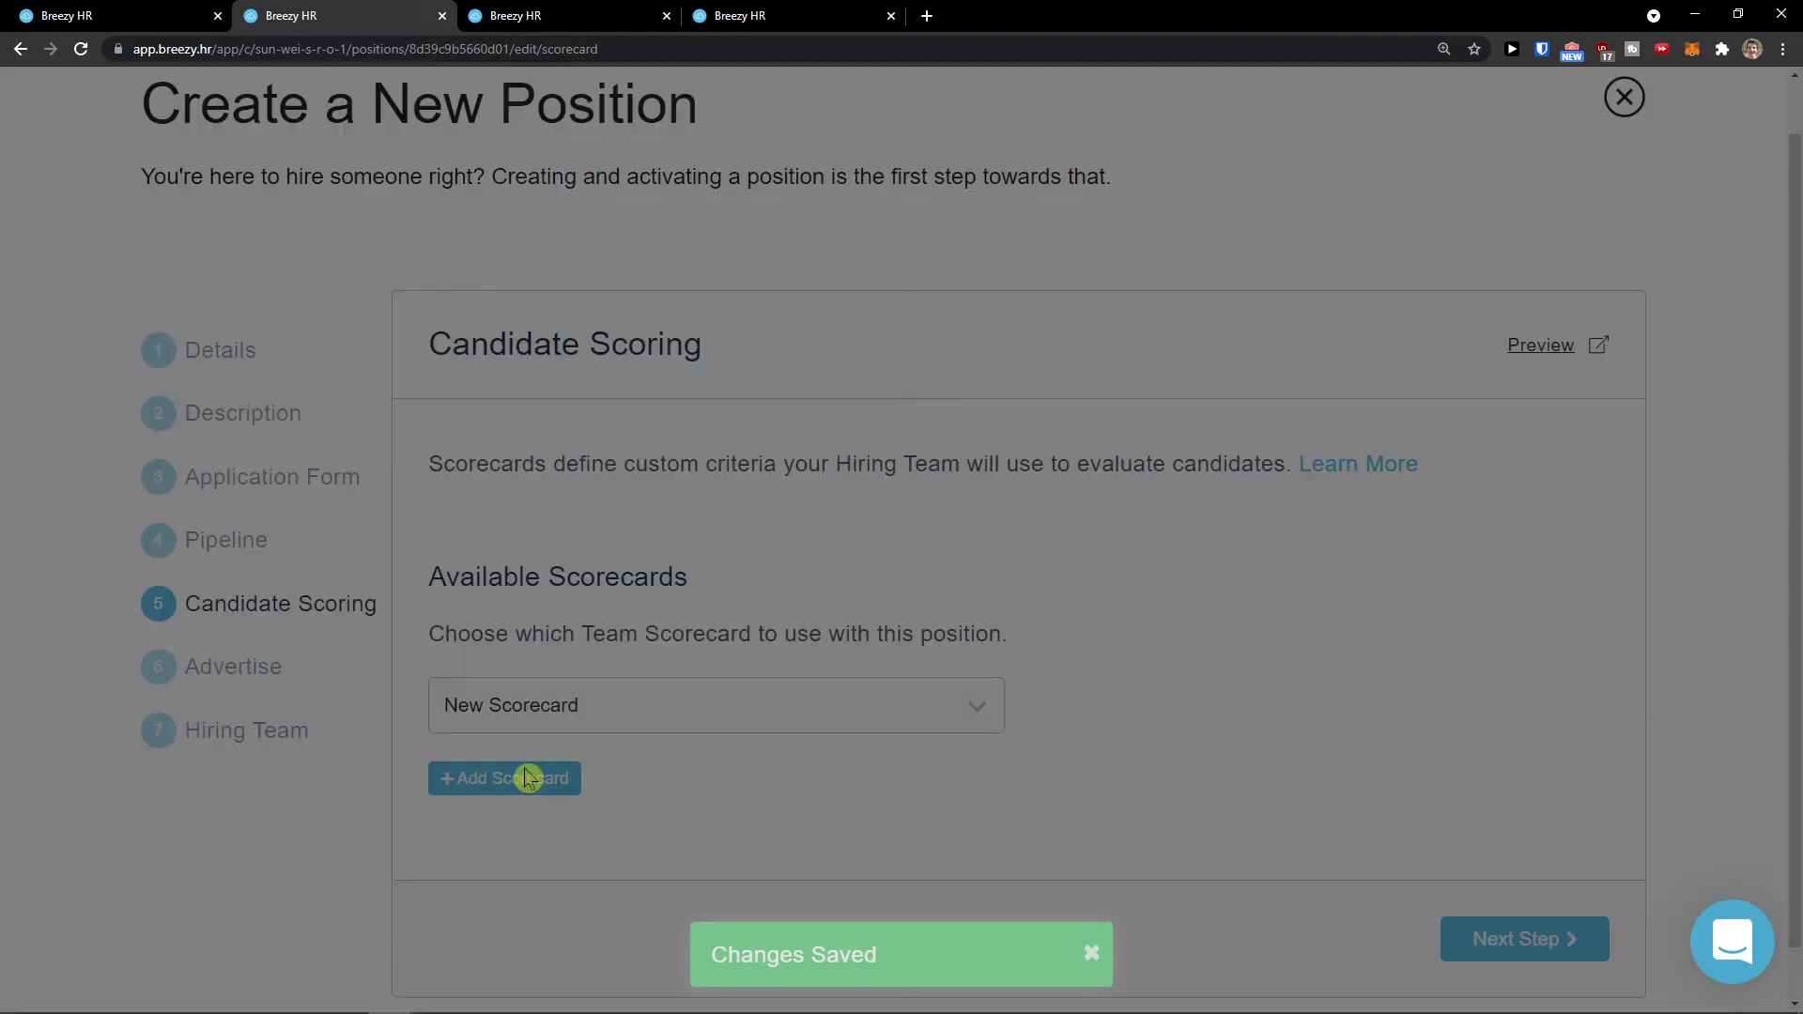
pyautogui.click(596, 242)
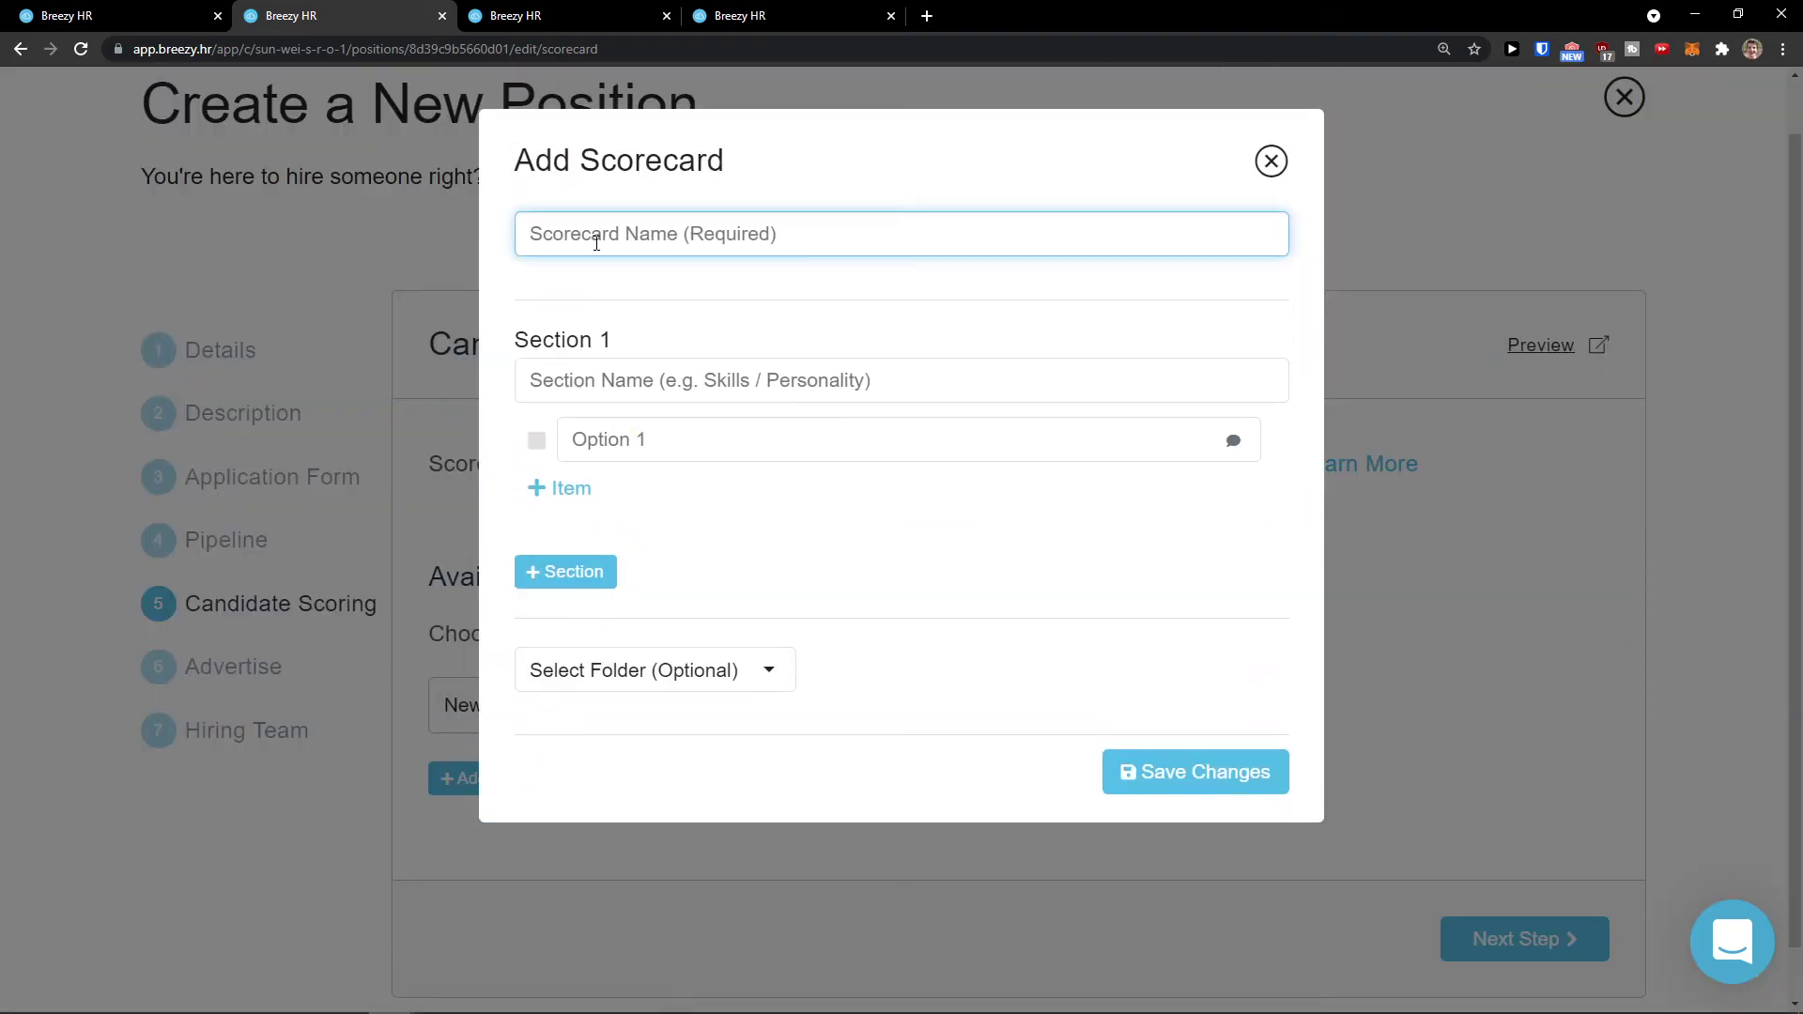
pyautogui.write('Personality Scorecard')
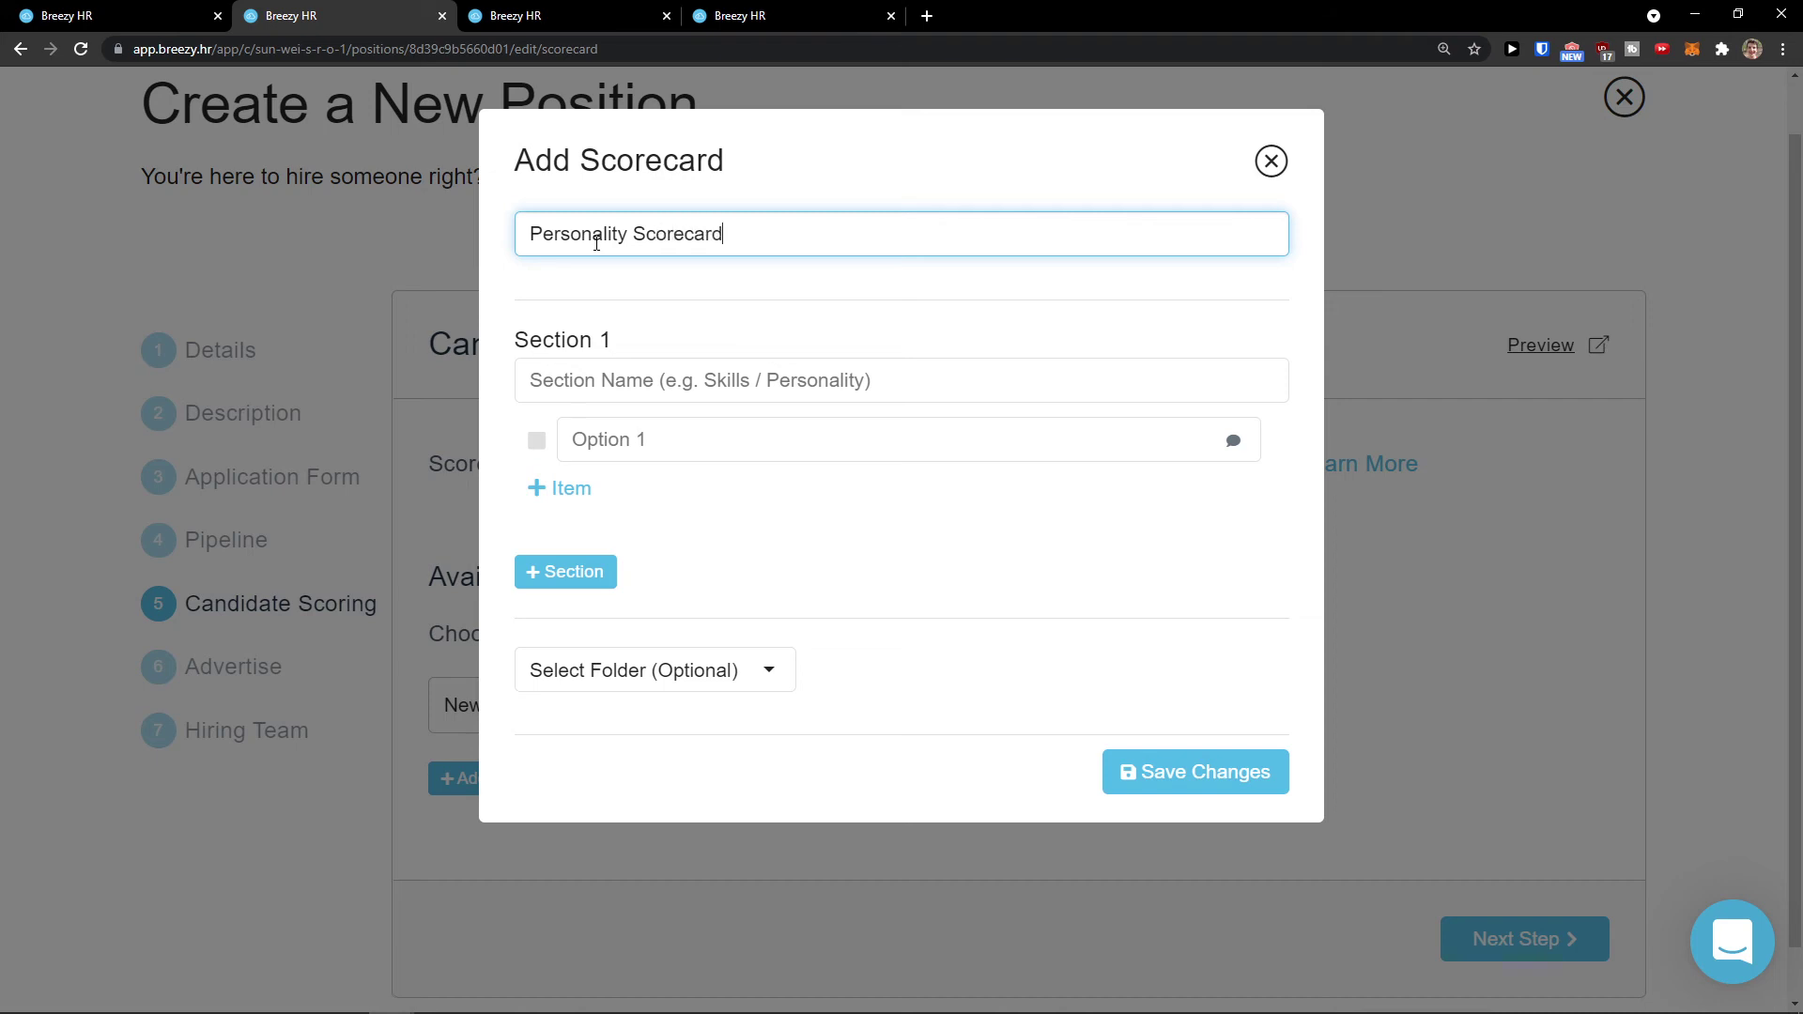
pyautogui.press('Tab')
pyautogui.write('Per')
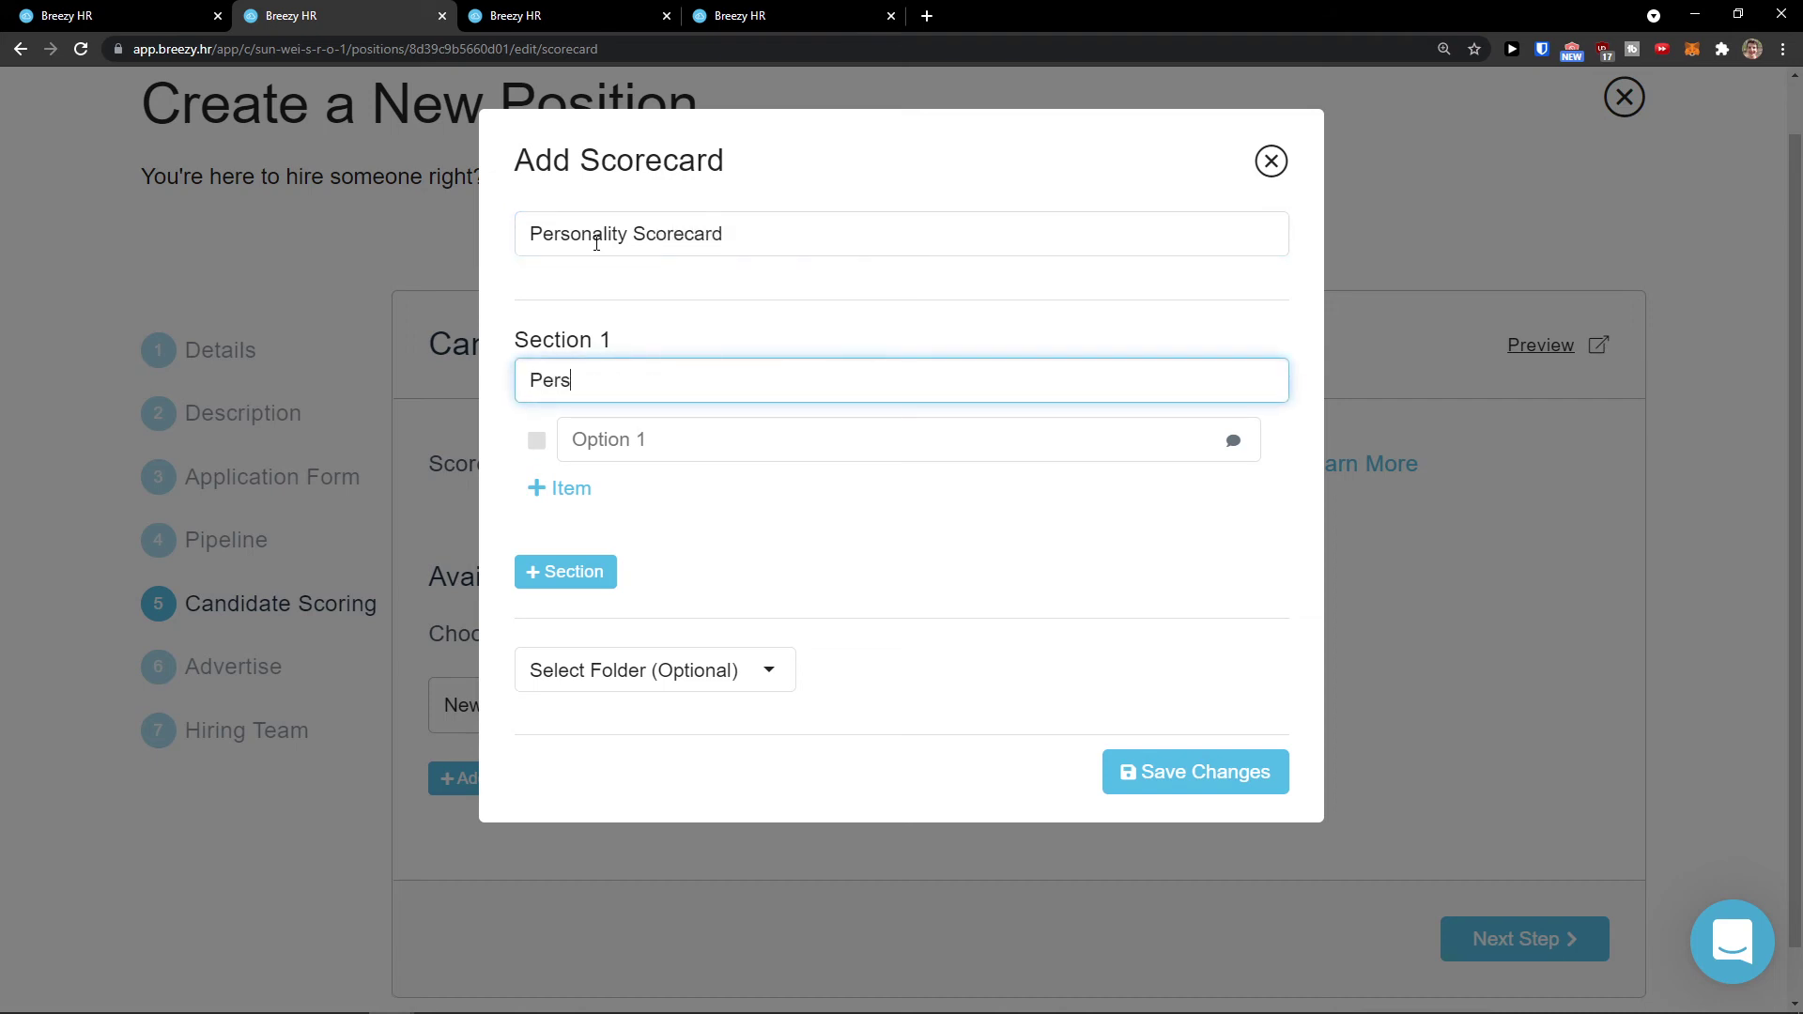
# Step: Fill the Personality section with rating items 1, 2, 3, 4 and 5
pyautogui.click(644, 431)
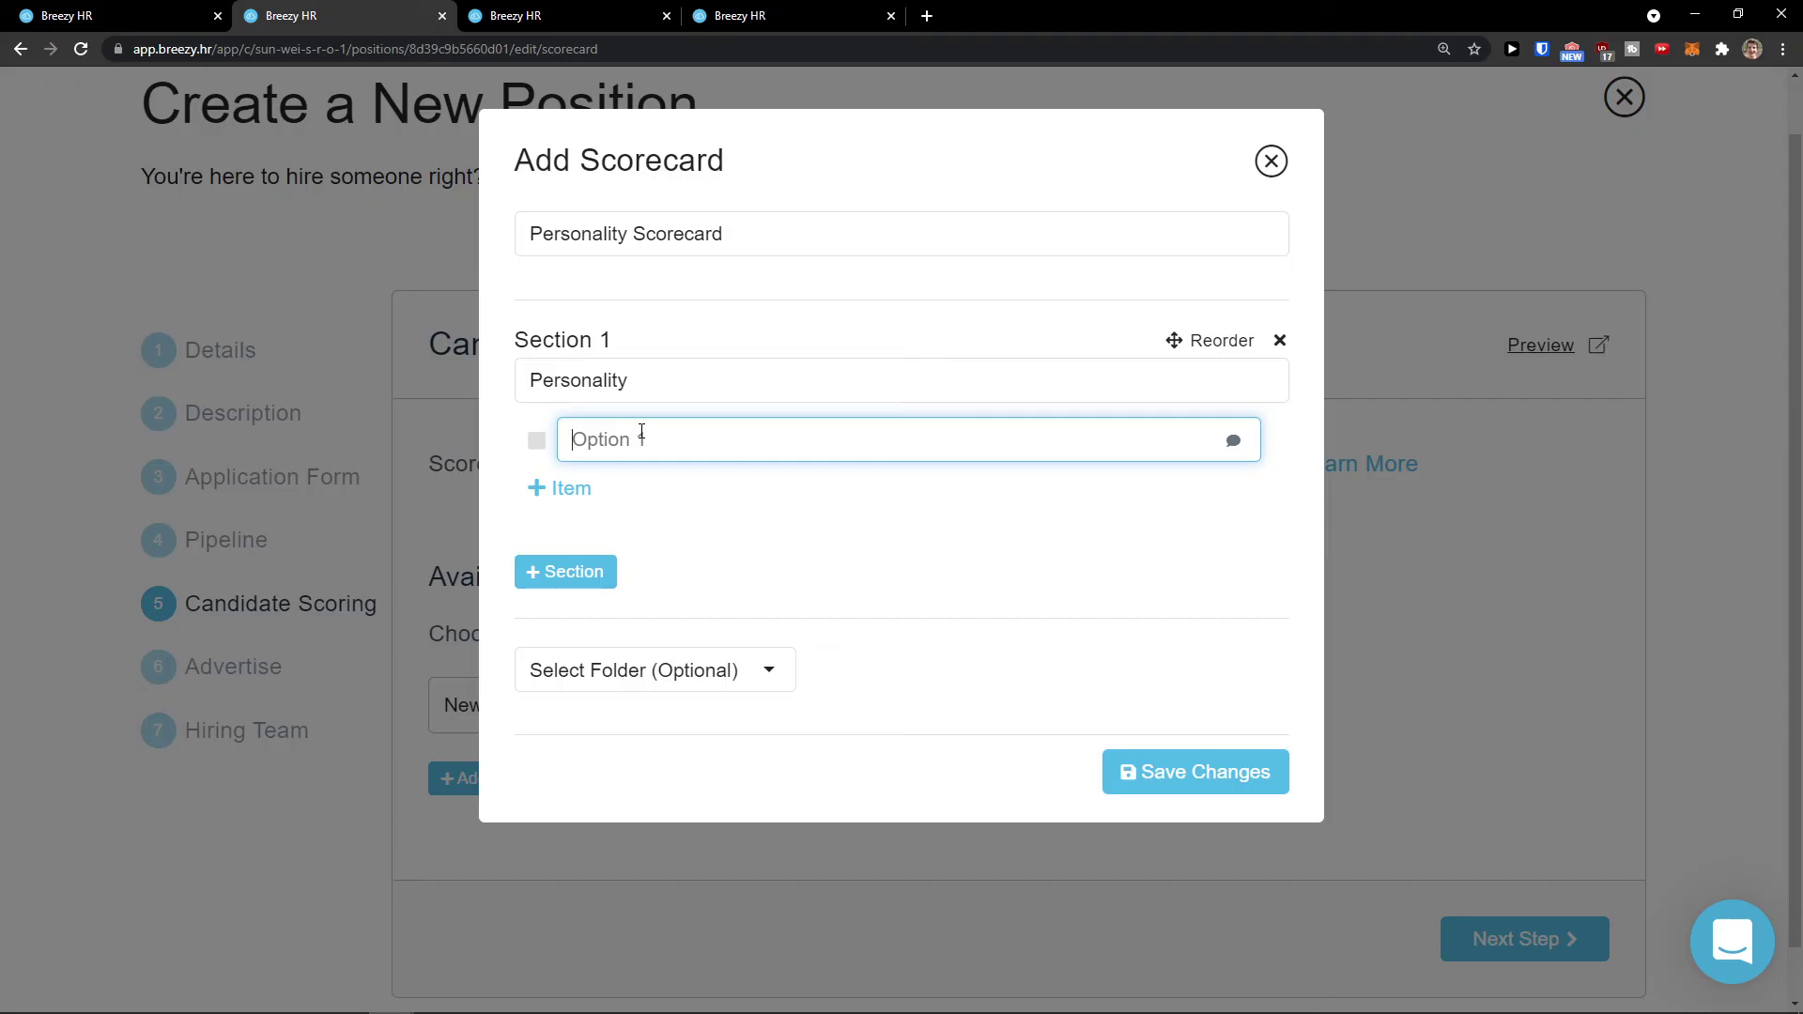
pyautogui.write('1')
pyautogui.click(644, 507)
pyautogui.write('2')
pyautogui.click(602, 563)
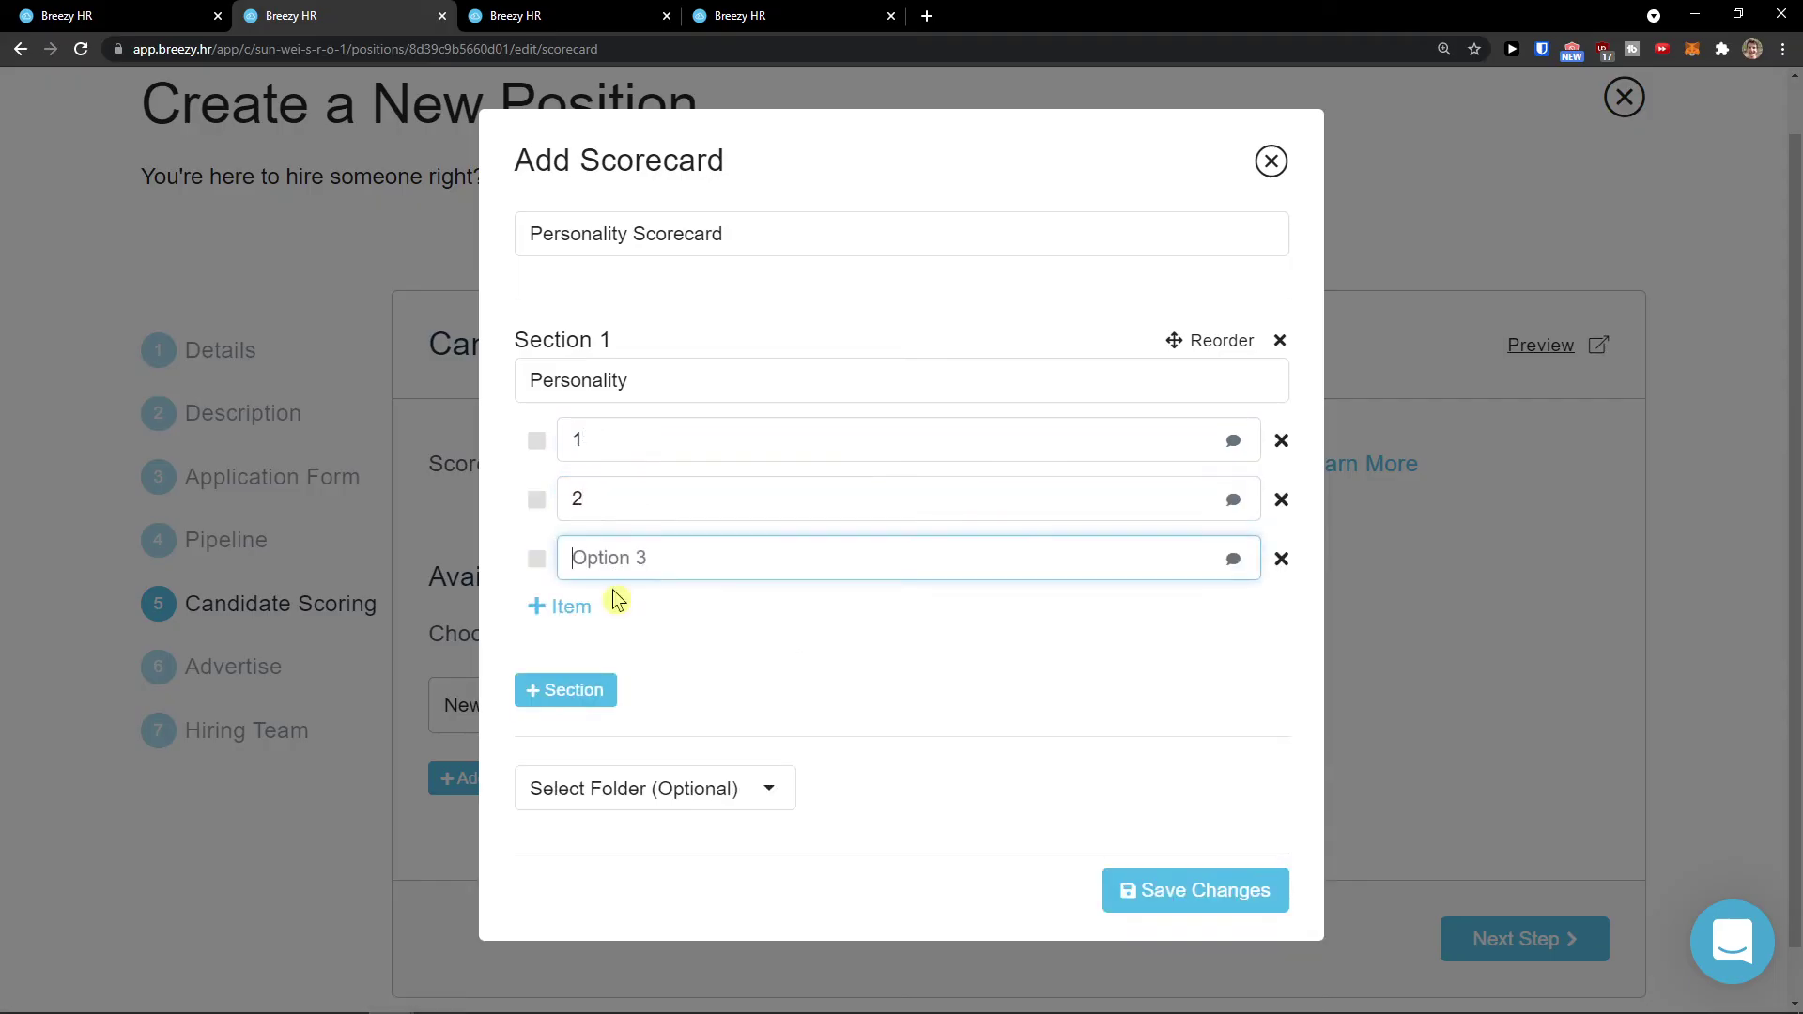
pyautogui.write('3')
pyautogui.click(615, 606)
pyautogui.click(624, 617)
pyautogui.write('4')
pyautogui.click(561, 668)
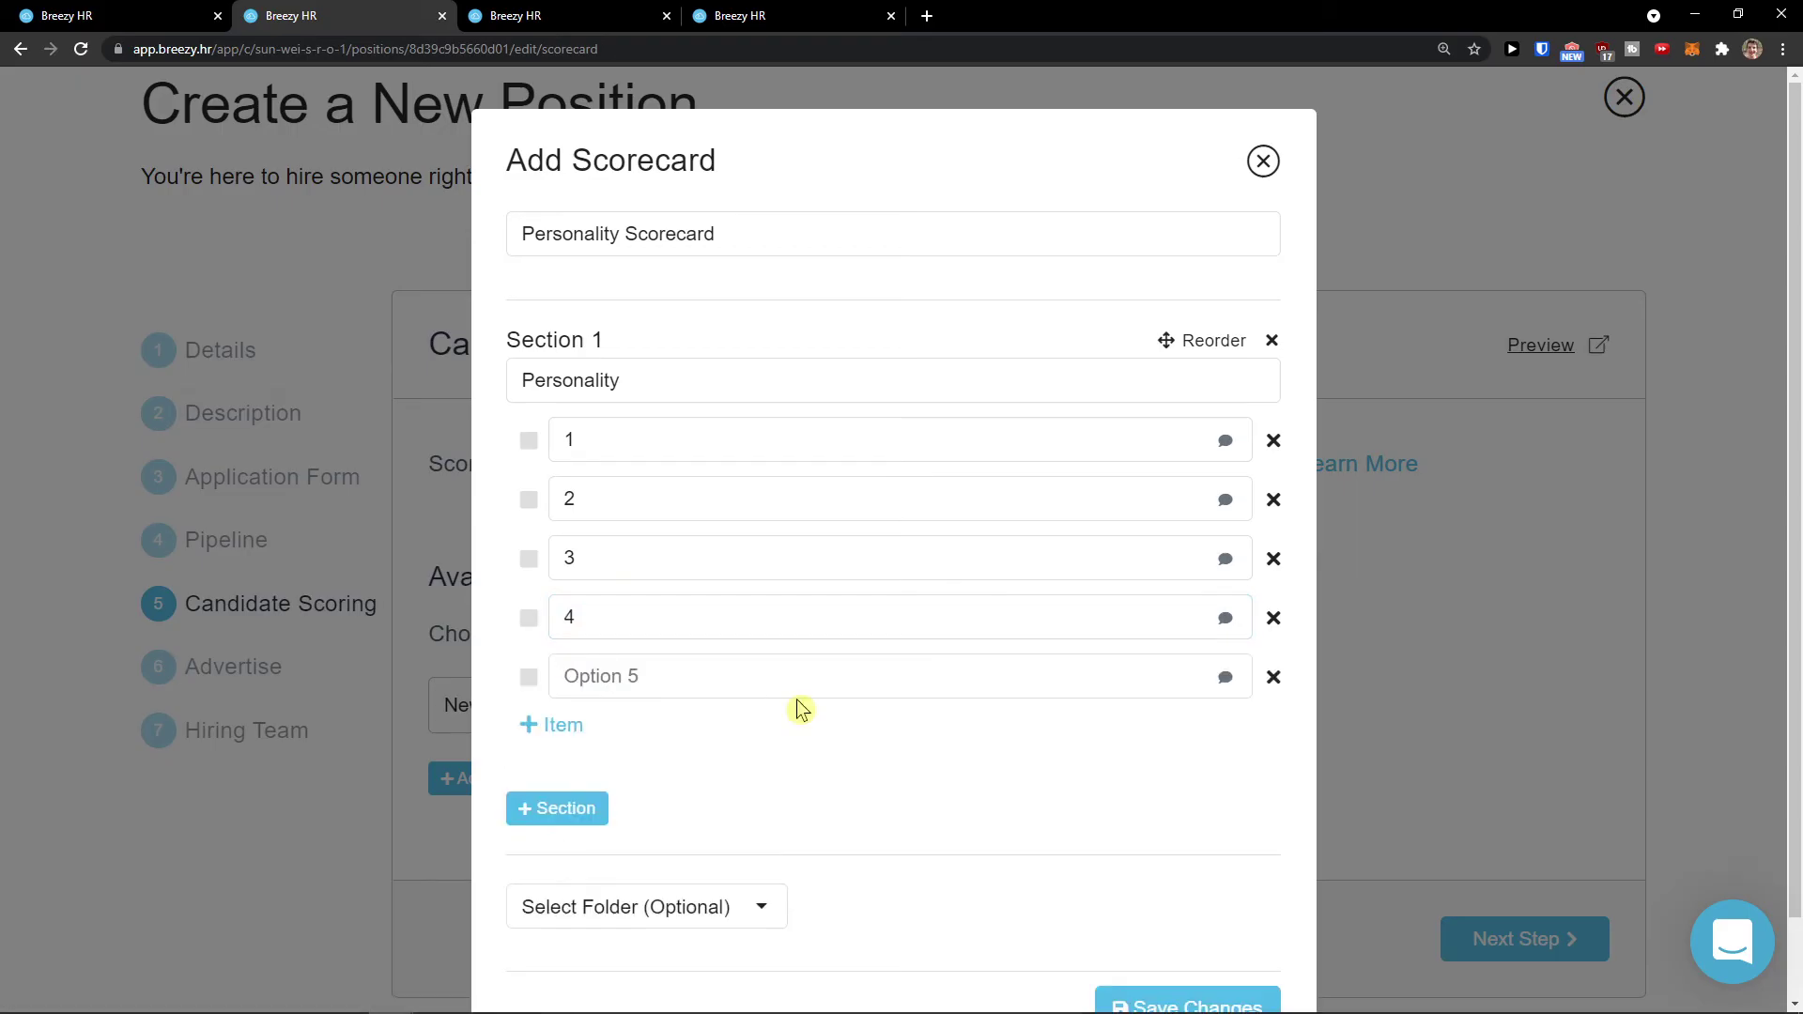
pyautogui.click(794, 684)
pyautogui.write('5')
pyautogui.click(755, 751)
# Step: Save the Personality Scorecard and continue to the Advertise Your Job step
pyautogui.scroll(-1, 757, 751)
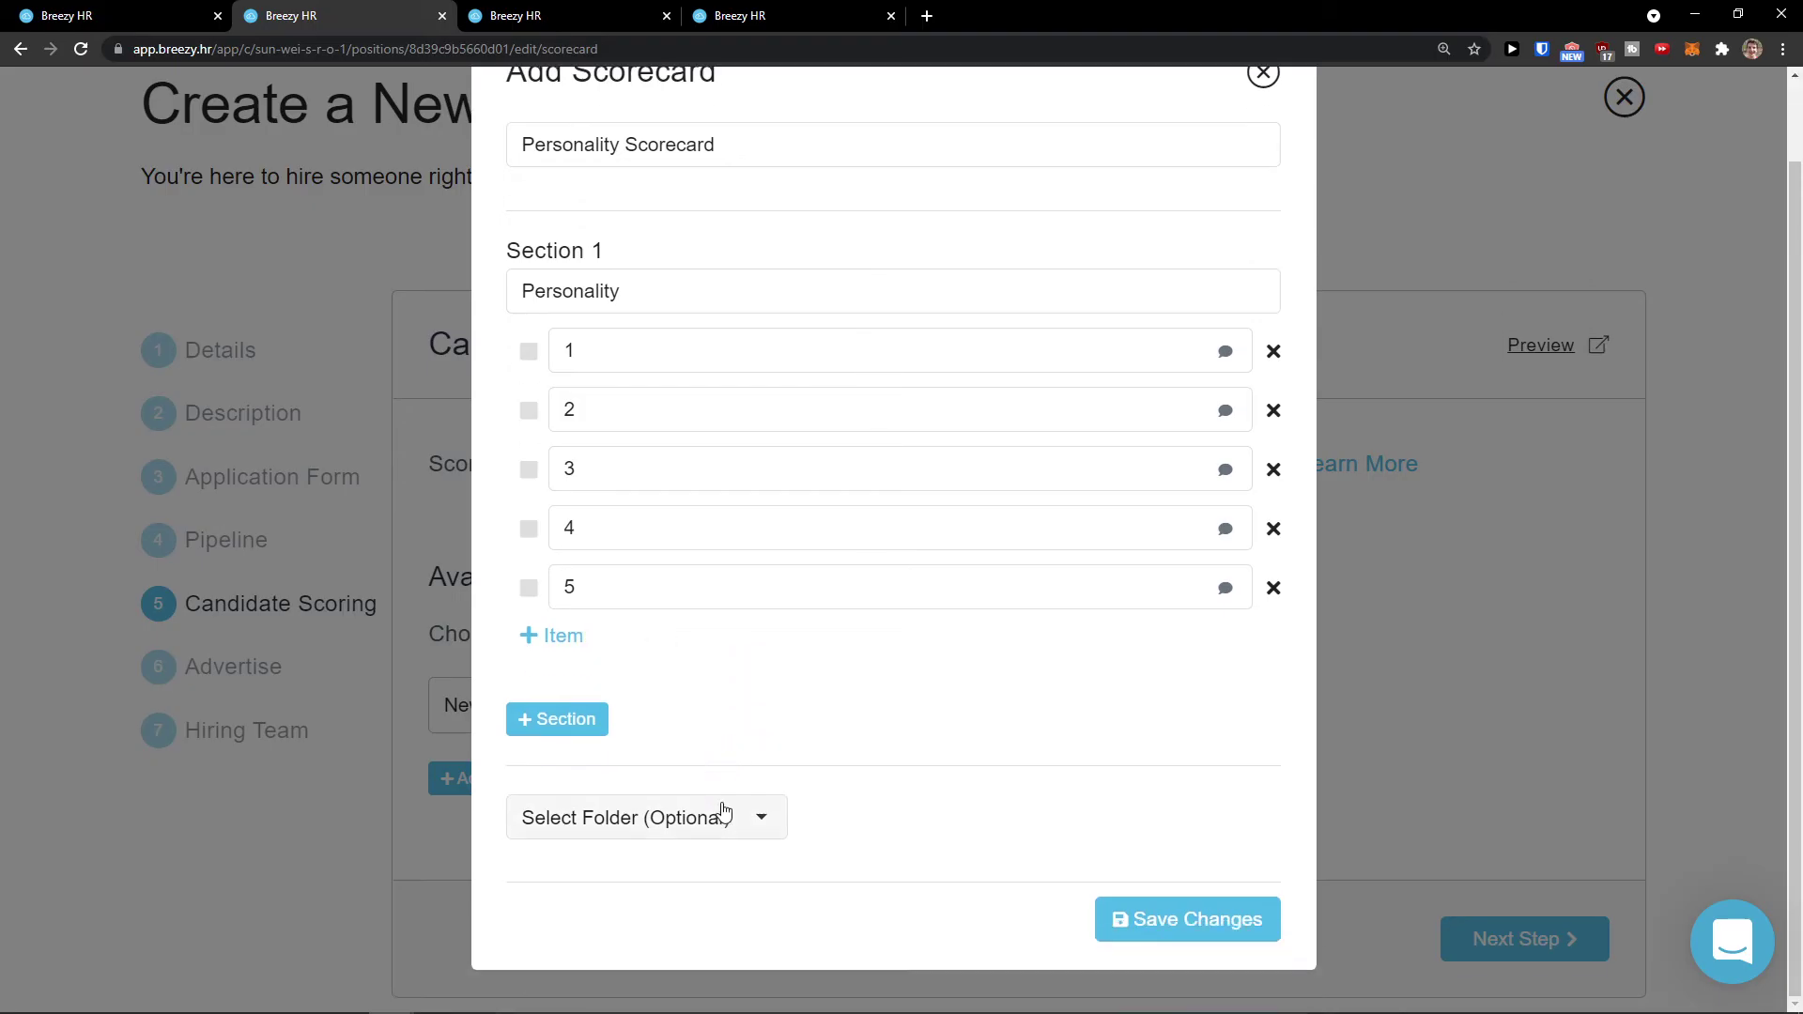
pyautogui.click(722, 807)
pyautogui.click(798, 790)
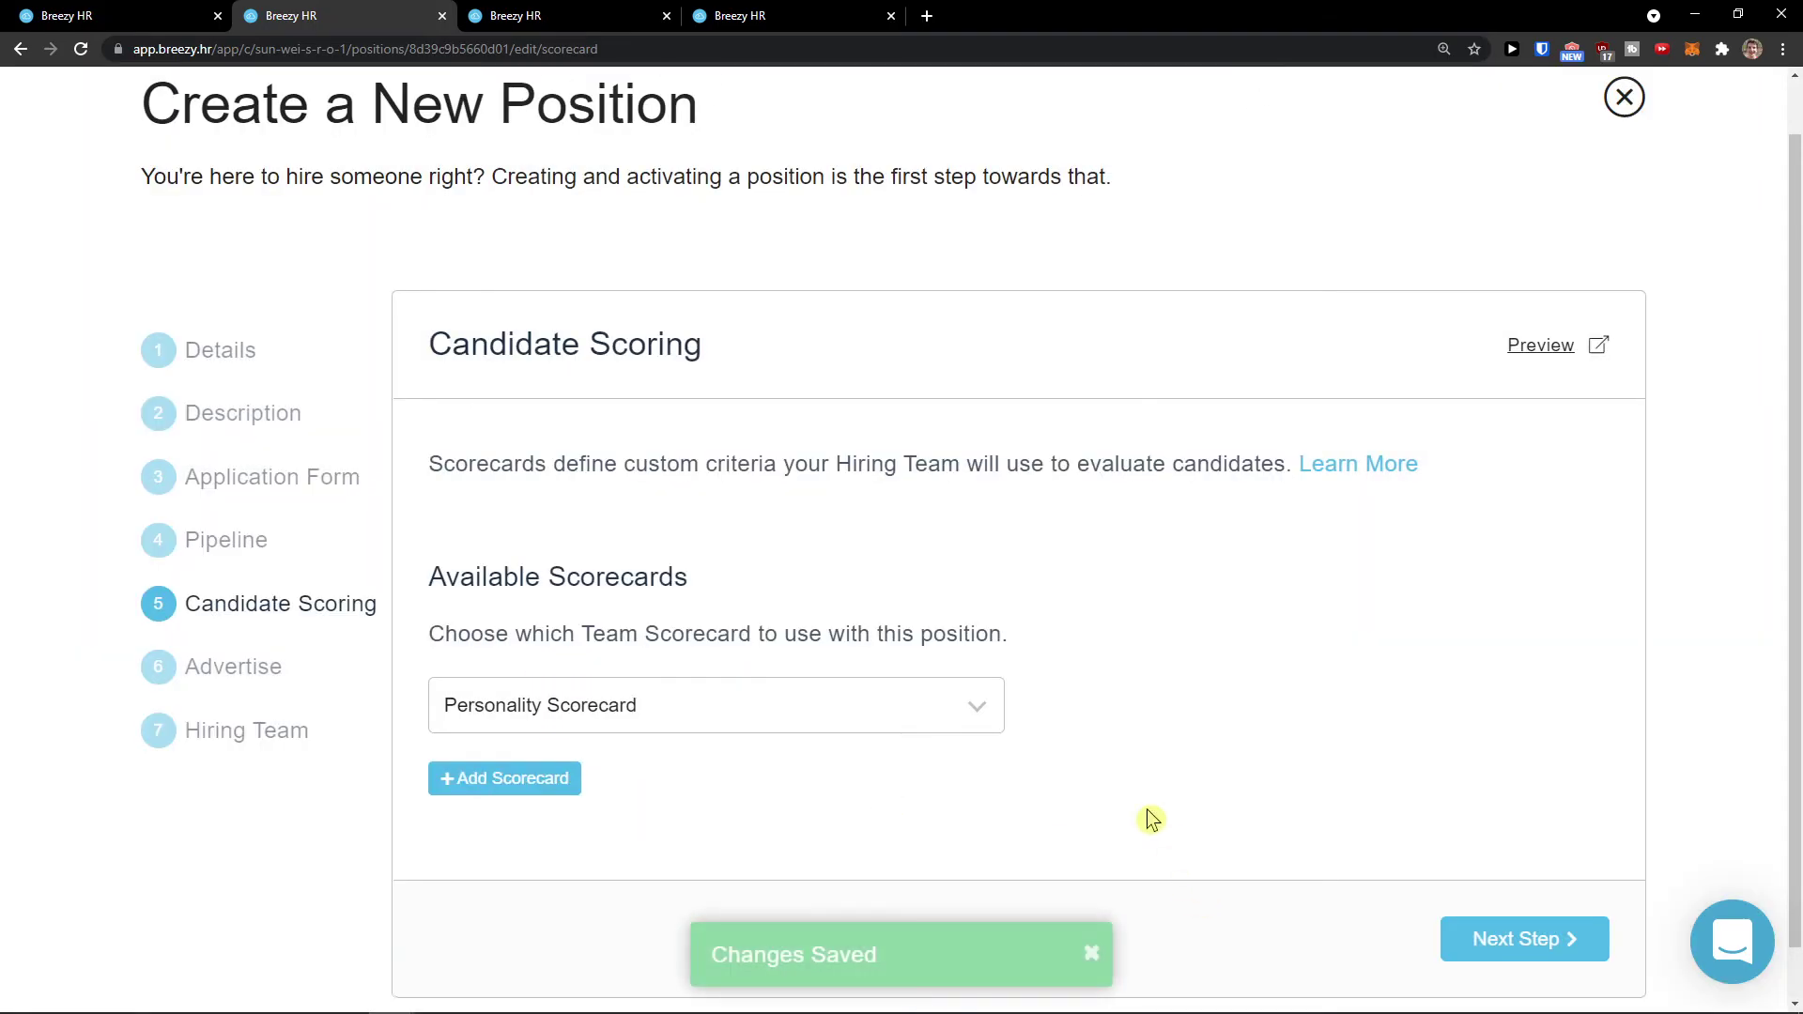
pyautogui.scroll(-1, 1103, 751)
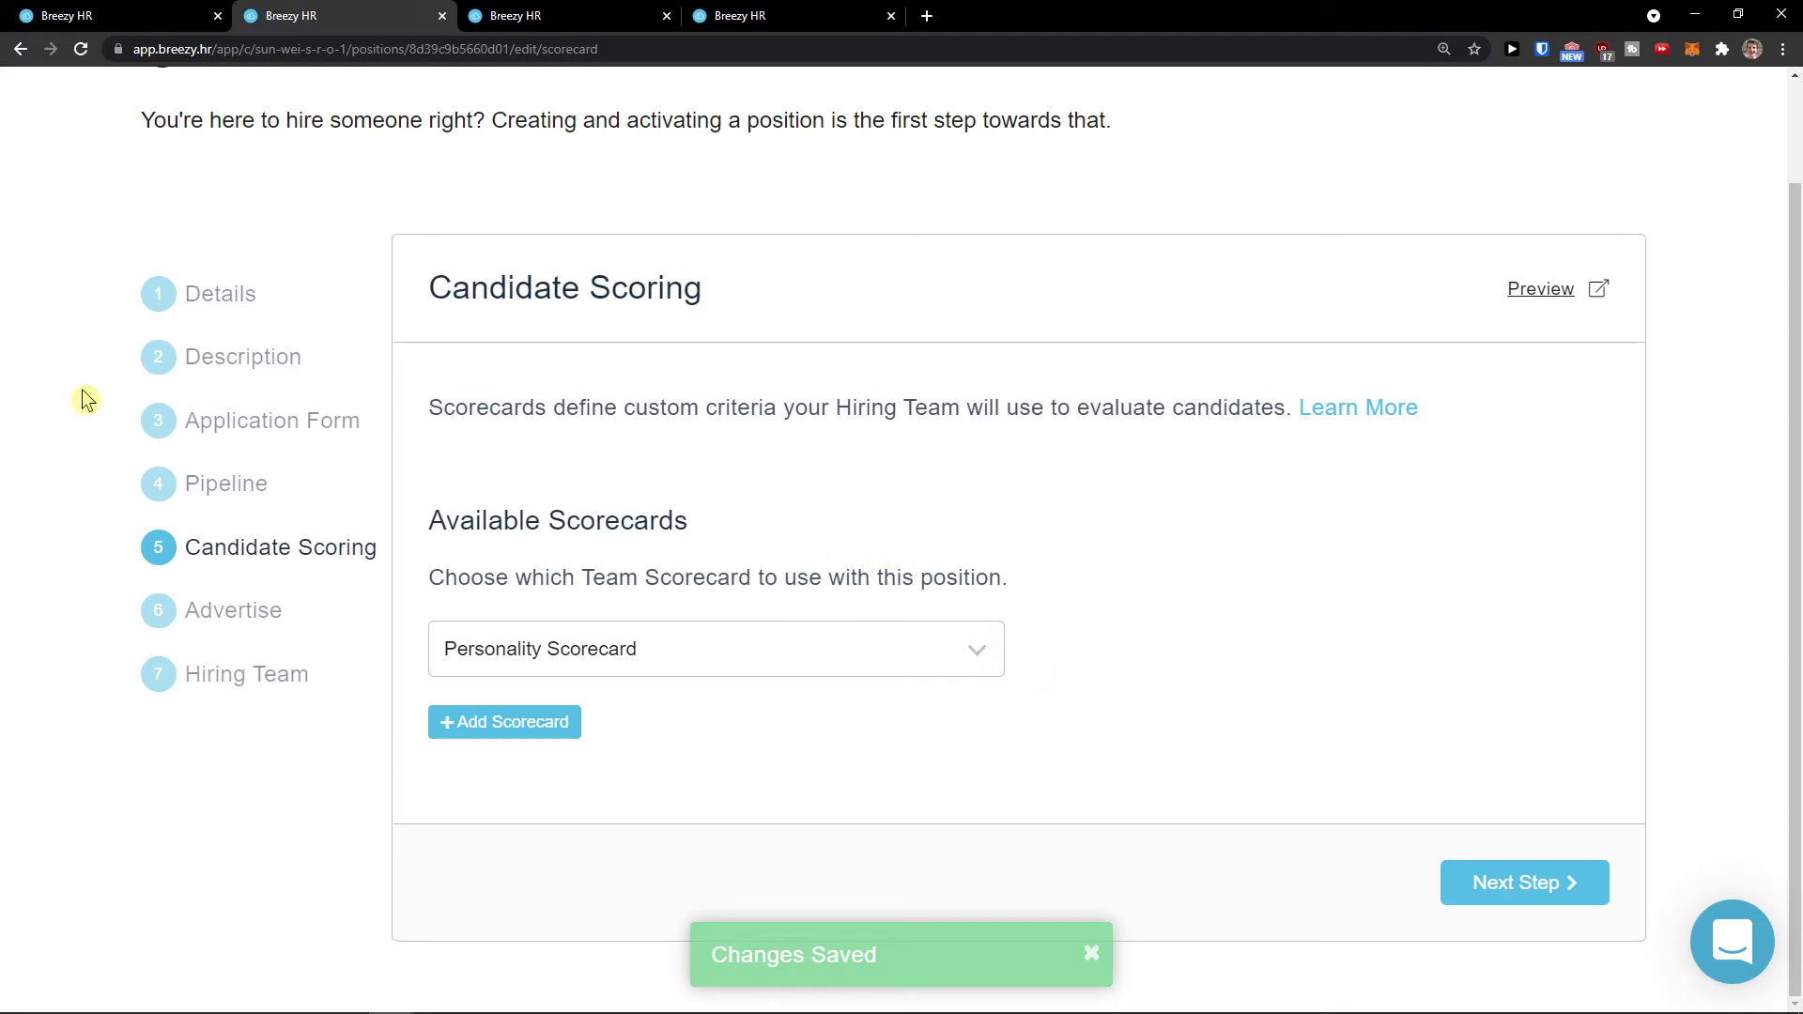
pyautogui.click(1503, 900)
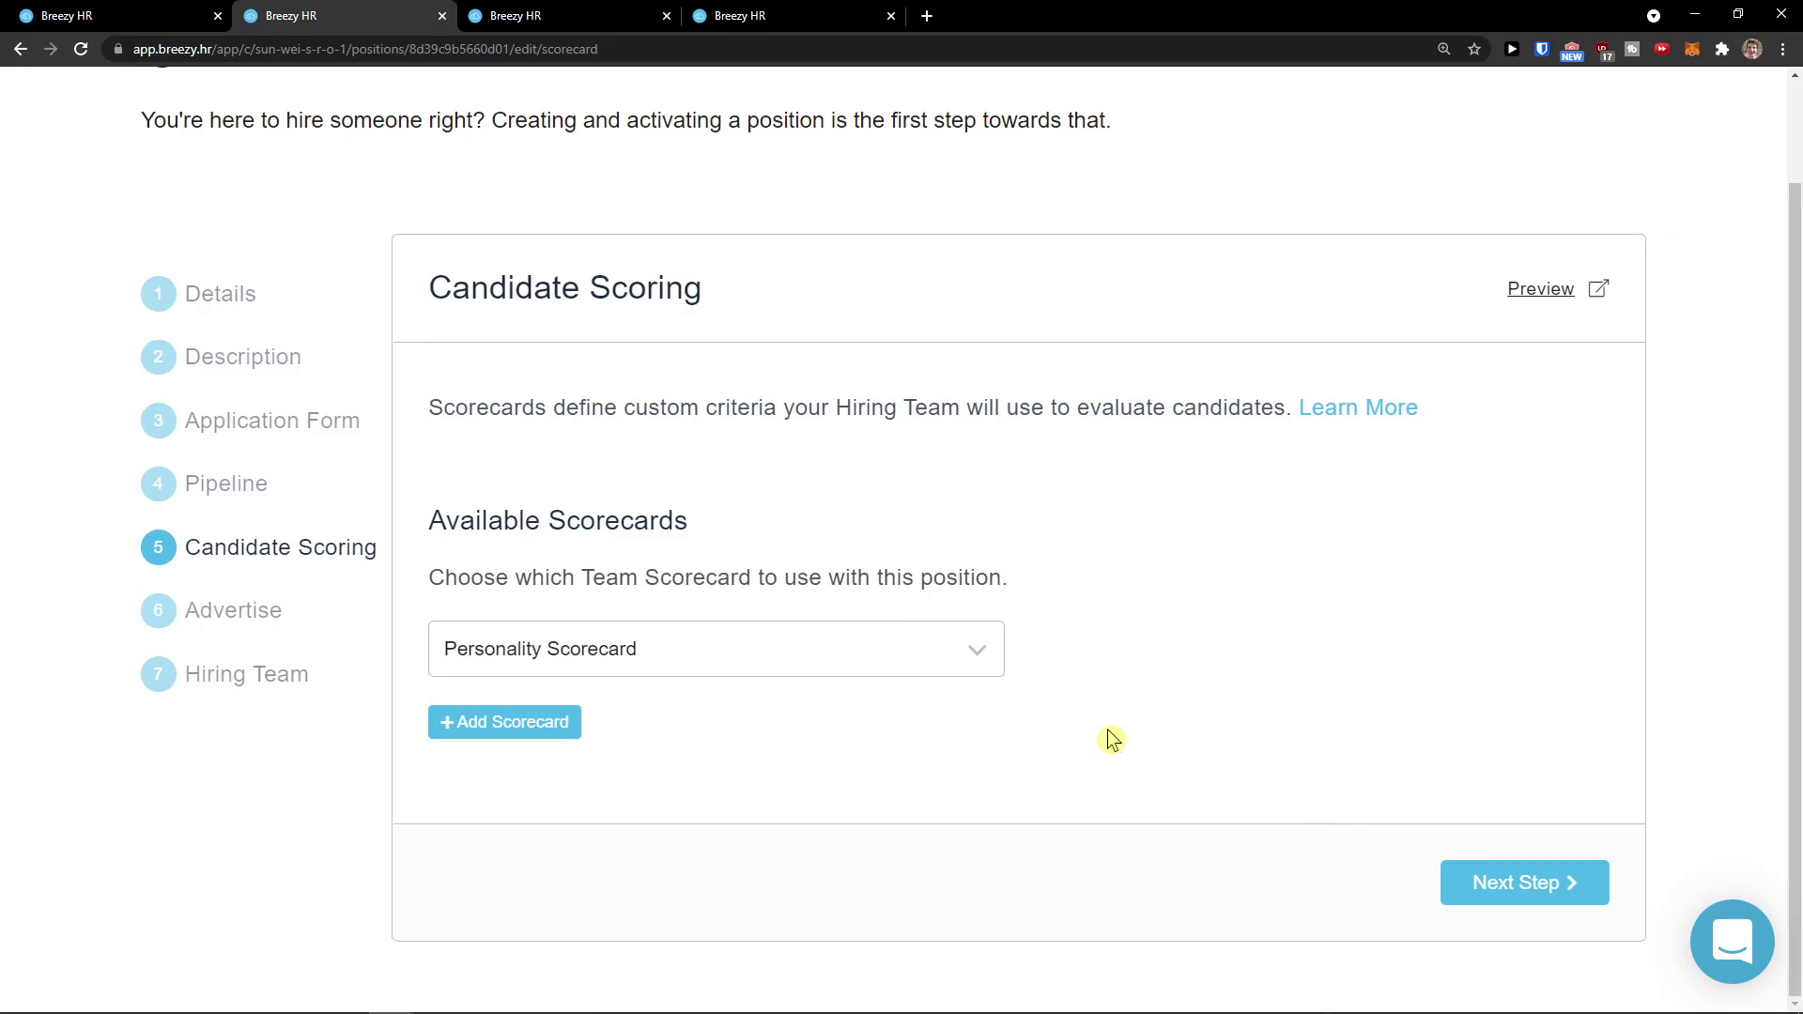
pyautogui.scroll(-1, 1098, 729)
# Step: Disable Standard Advertising (Free) after browsing the premium cards, then continue to Hiring Team
pyautogui.middleClick(693, 521)
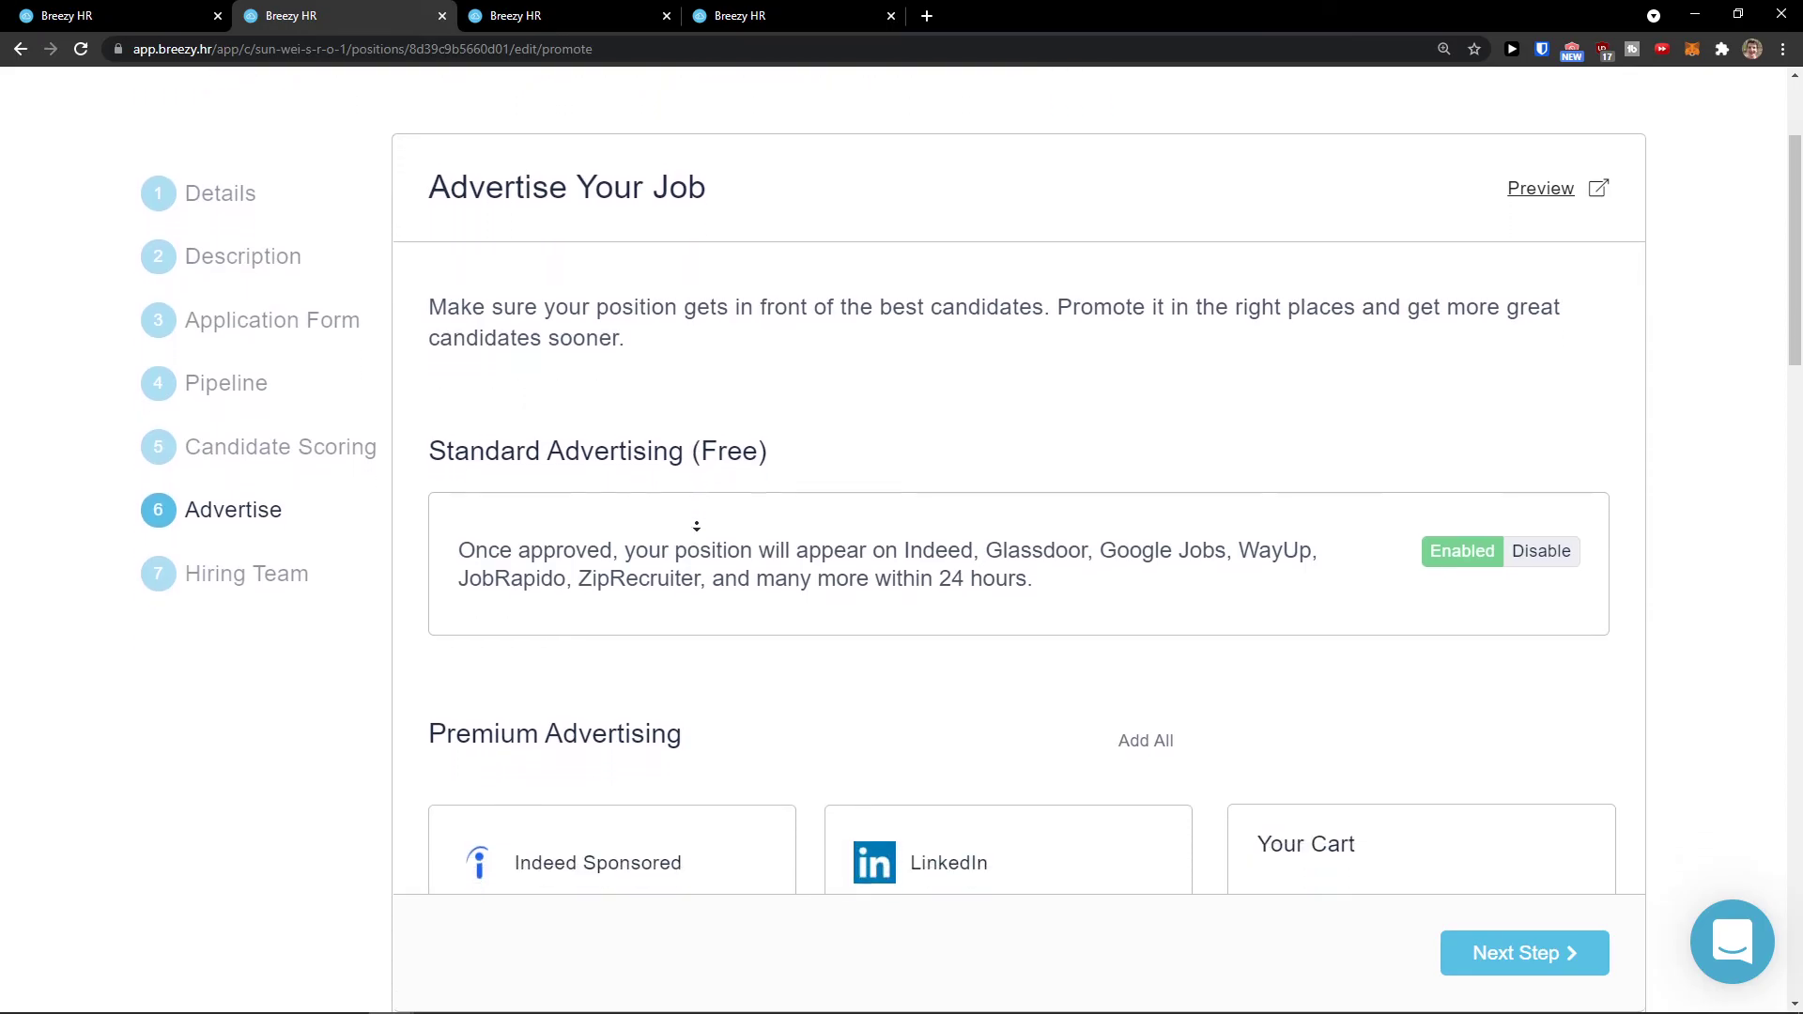
pyautogui.scroll(-2, 702, 533)
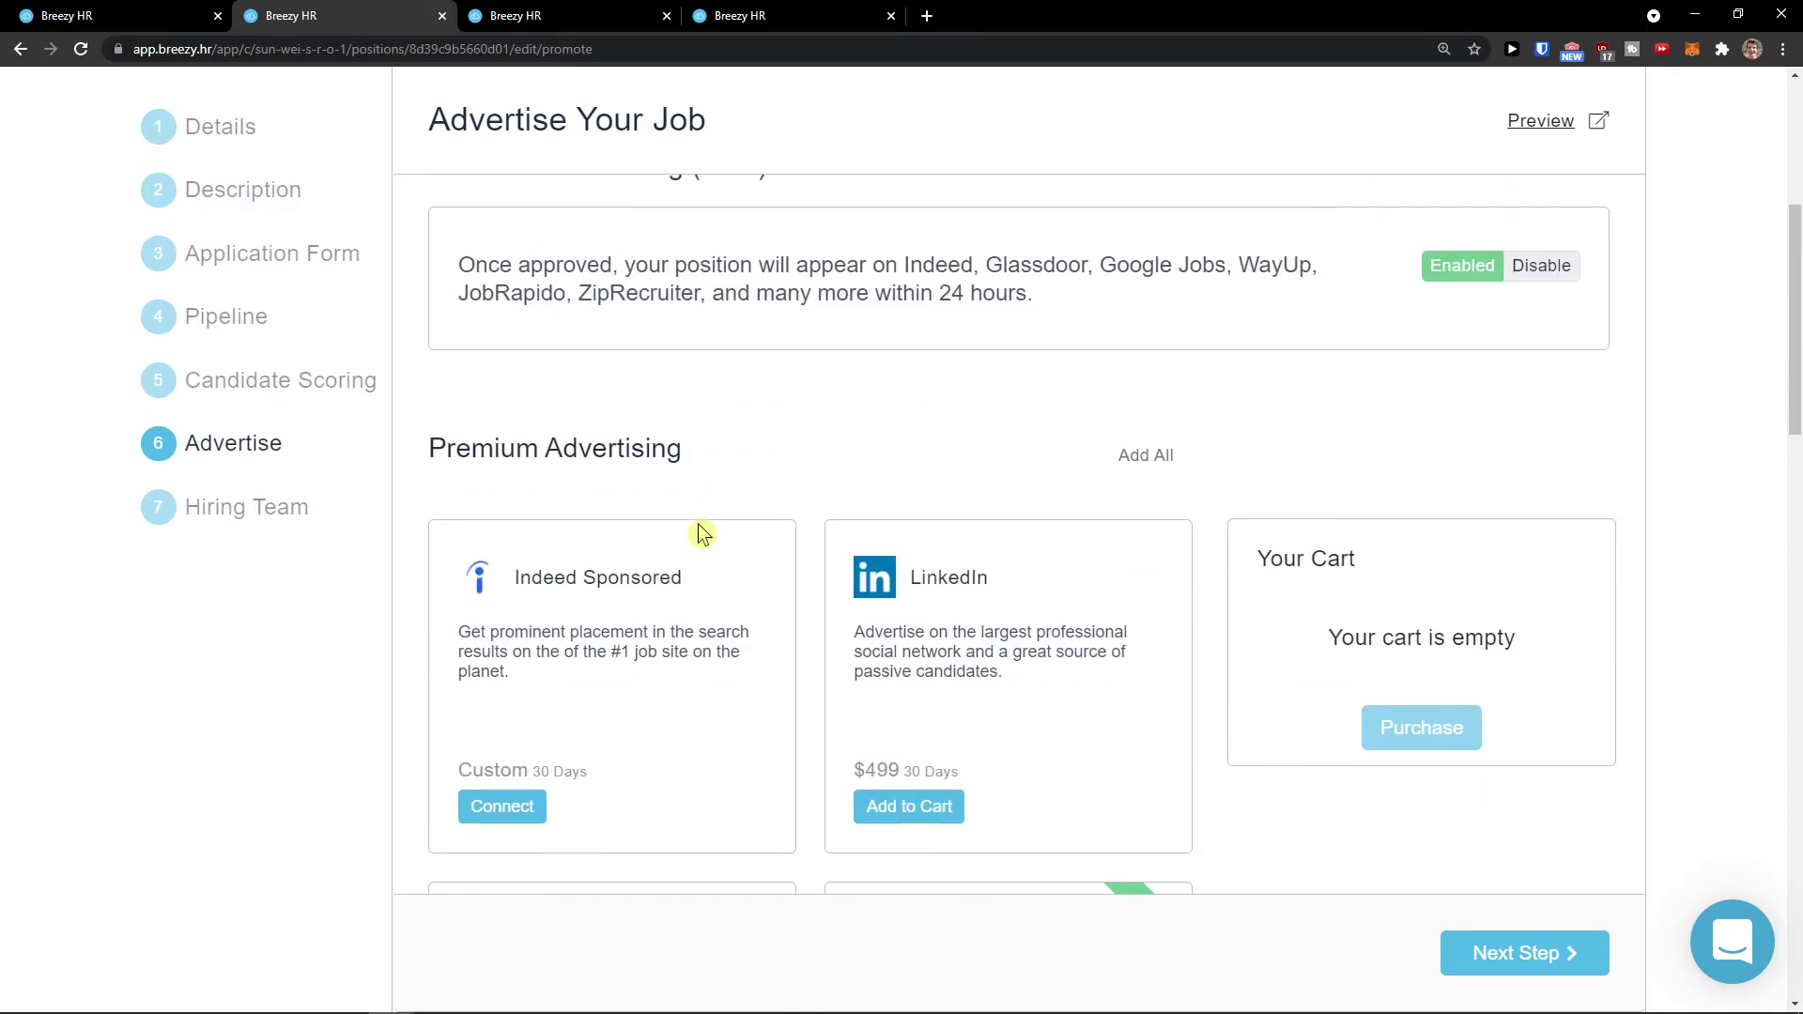
pyautogui.scroll(-2, 703, 533)
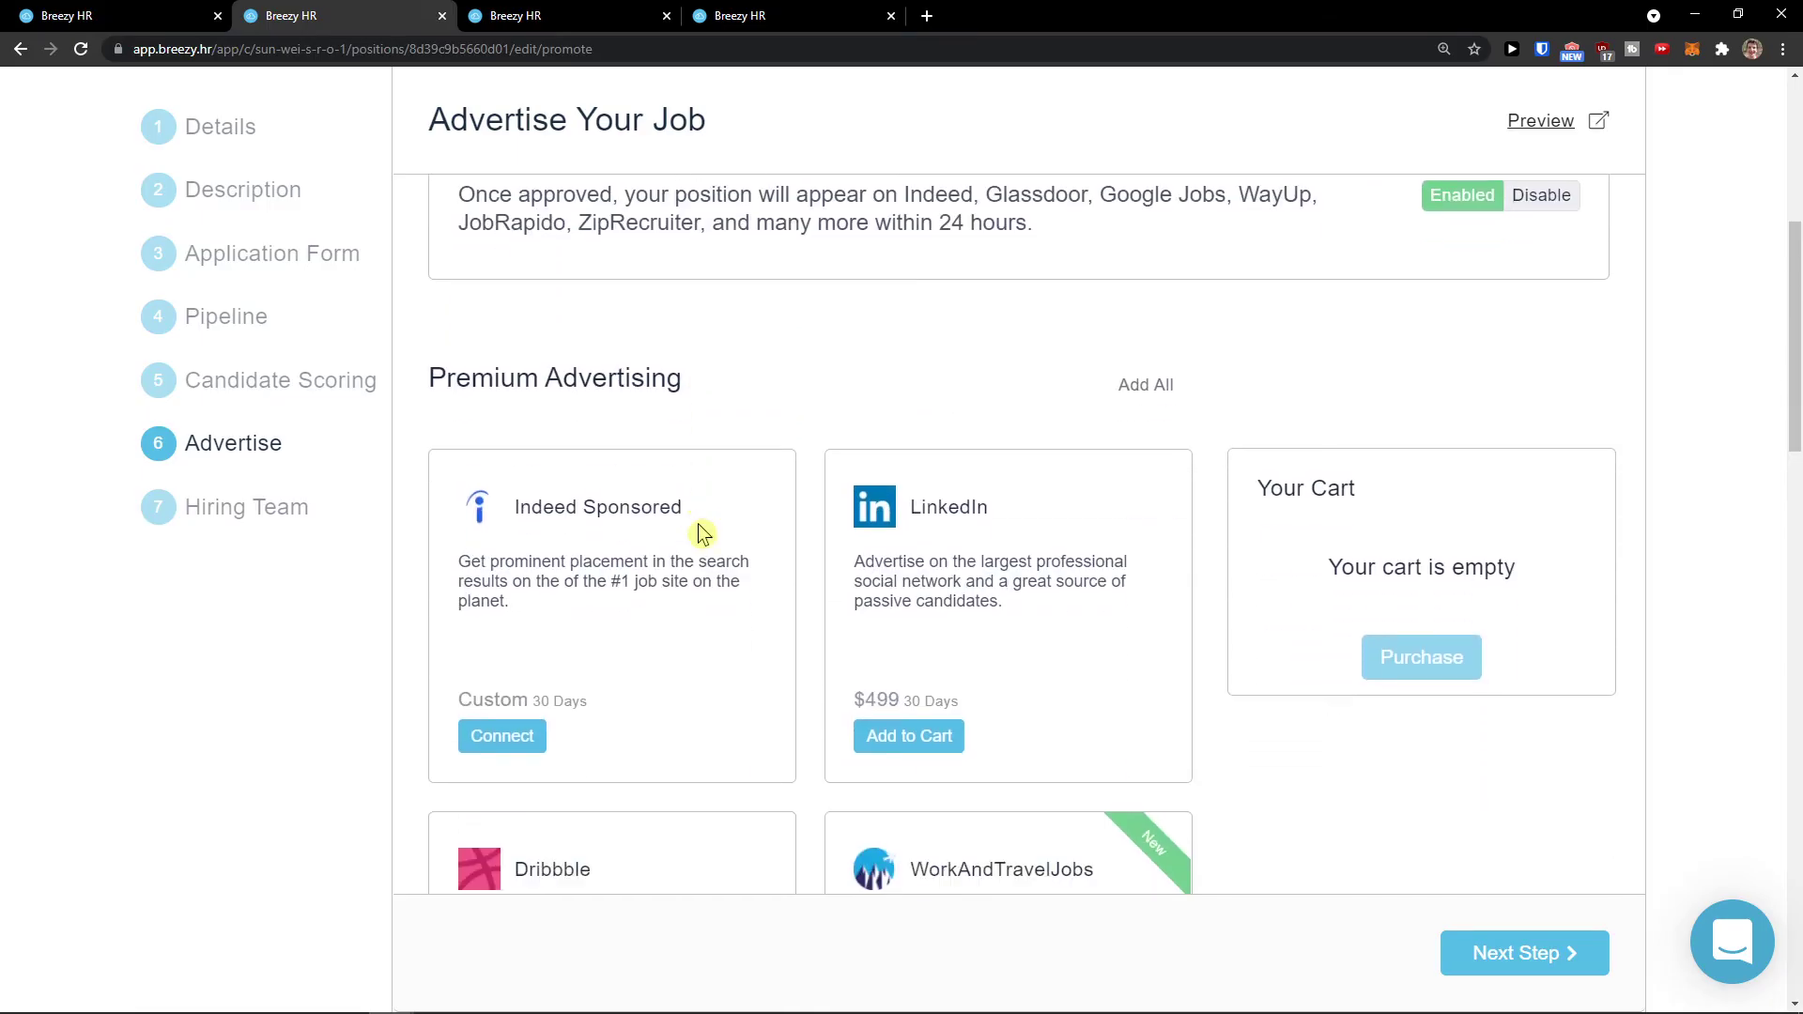
pyautogui.scroll(-1, 702, 533)
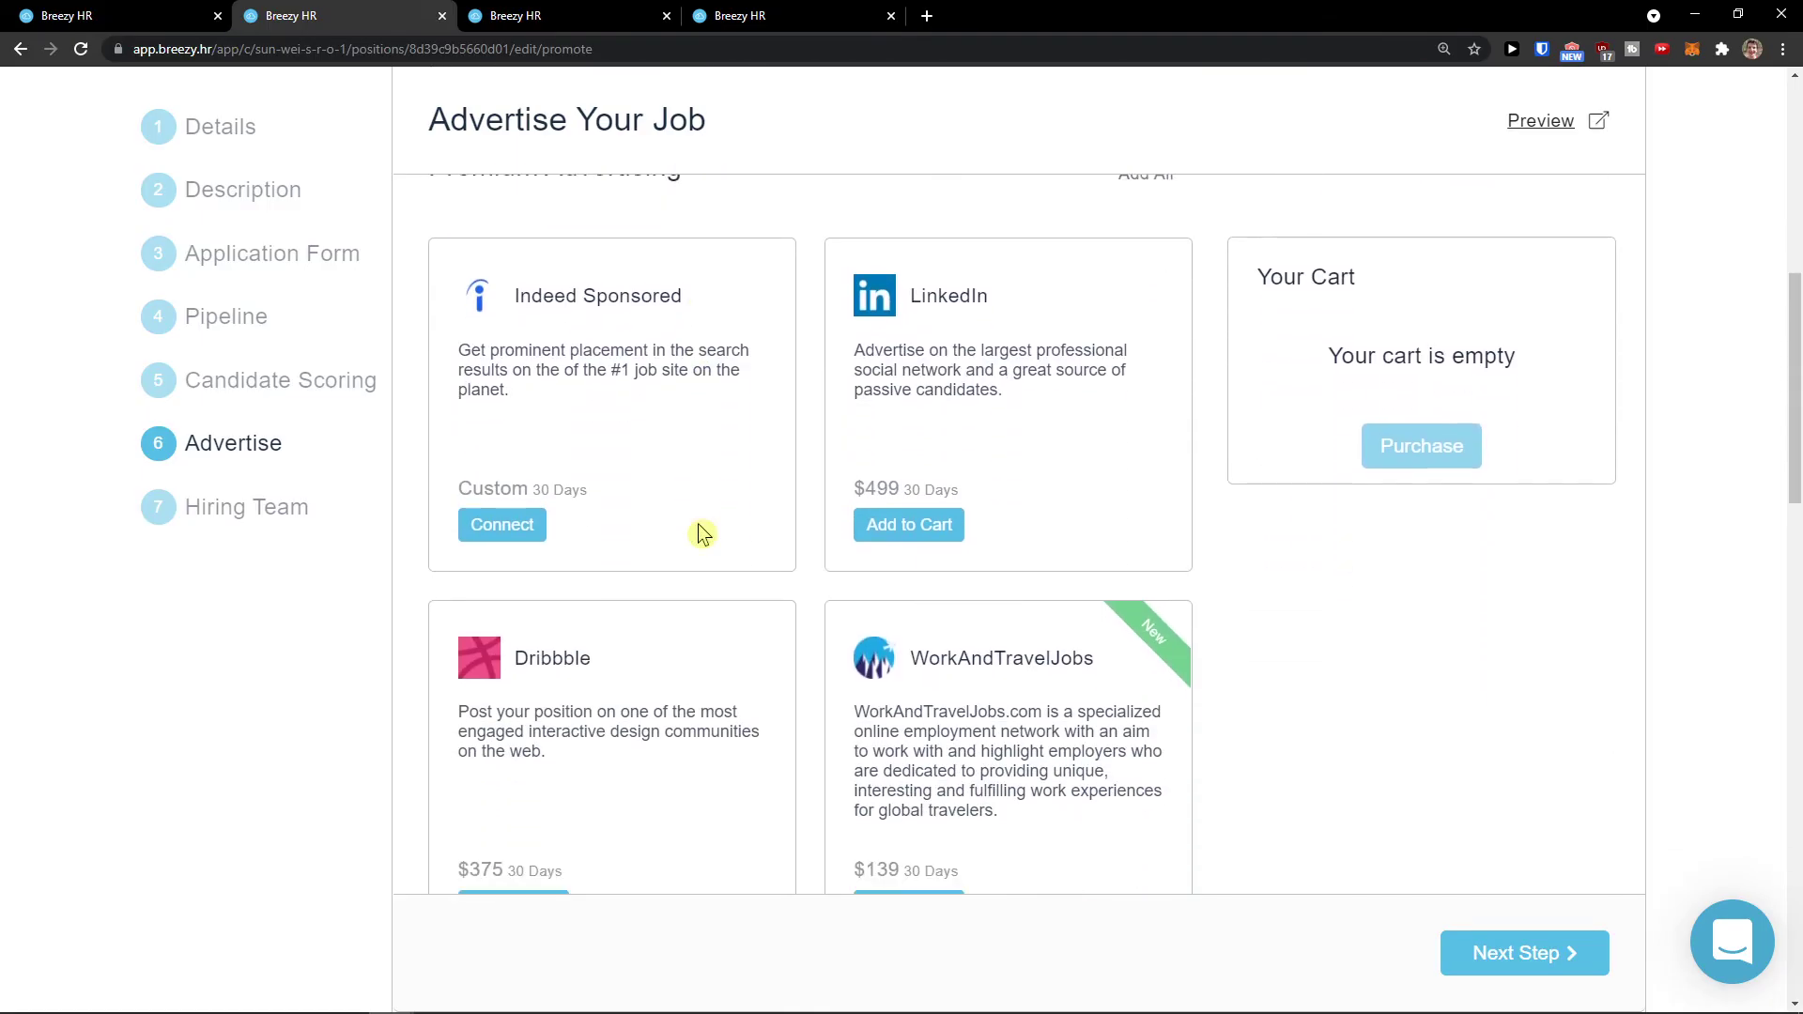
pyautogui.scroll(-1, 703, 534)
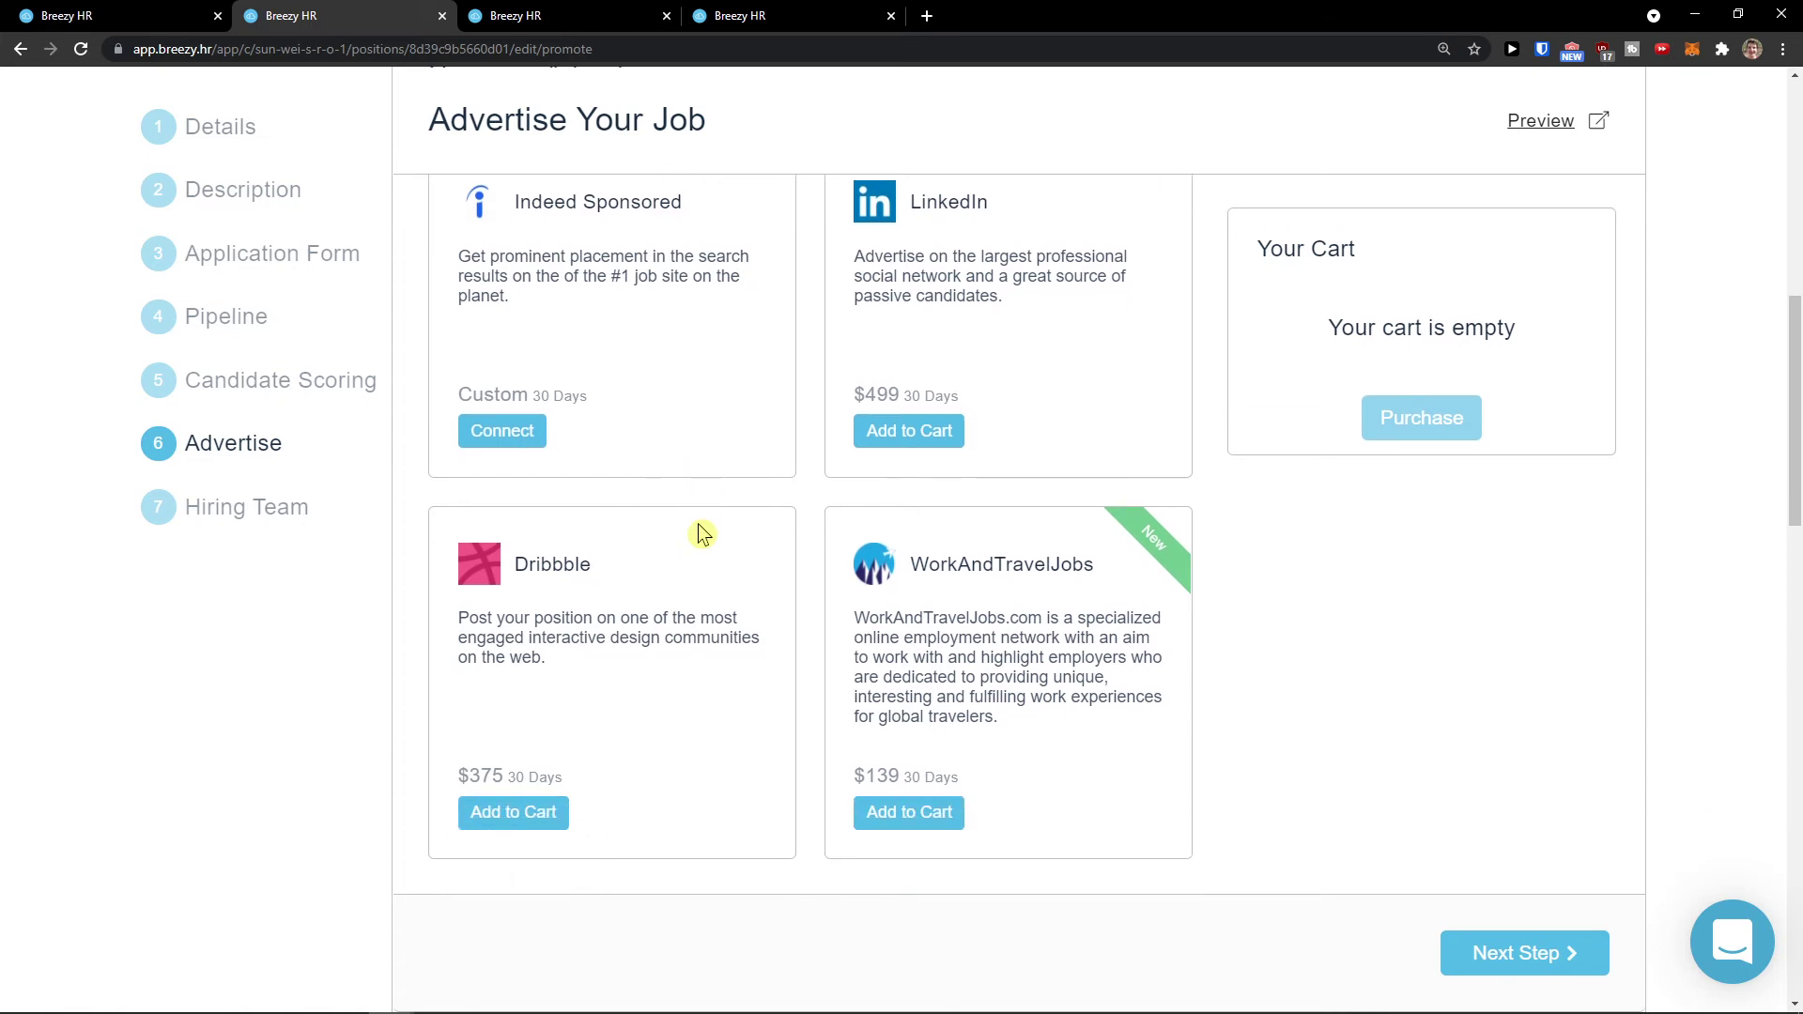
pyautogui.scroll(6, 703, 533)
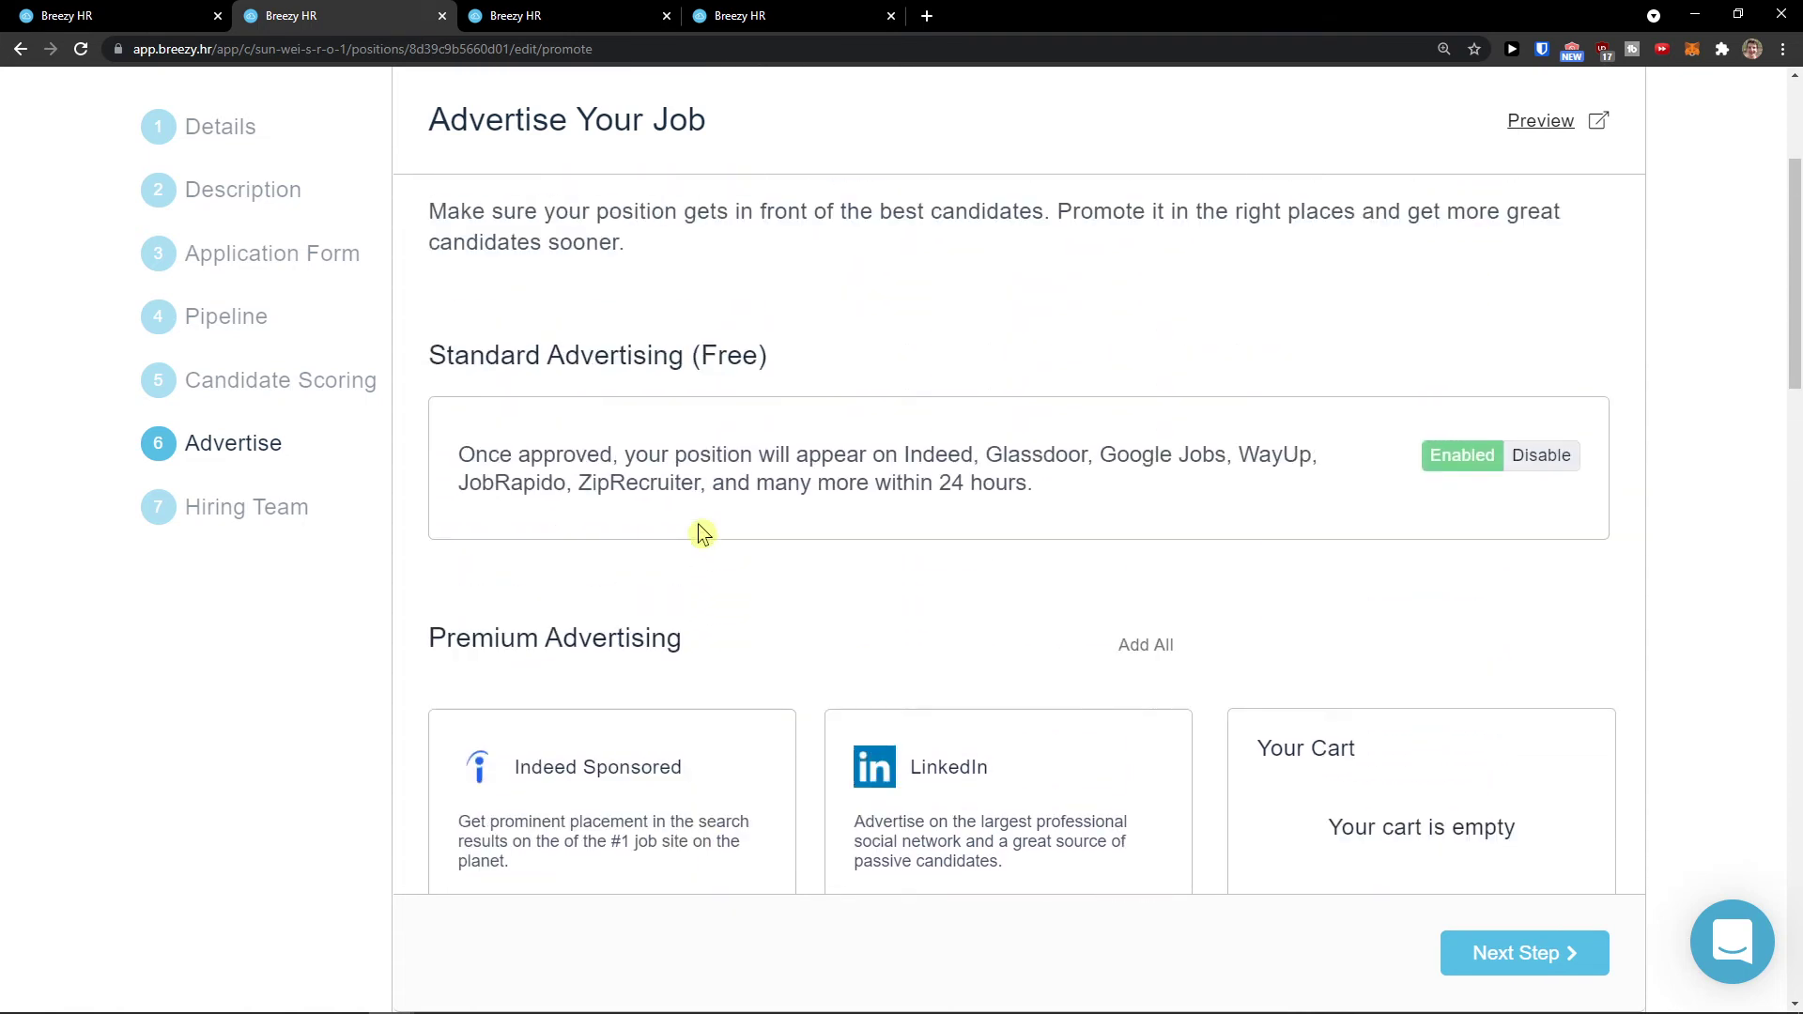
pyautogui.scroll(1, 703, 533)
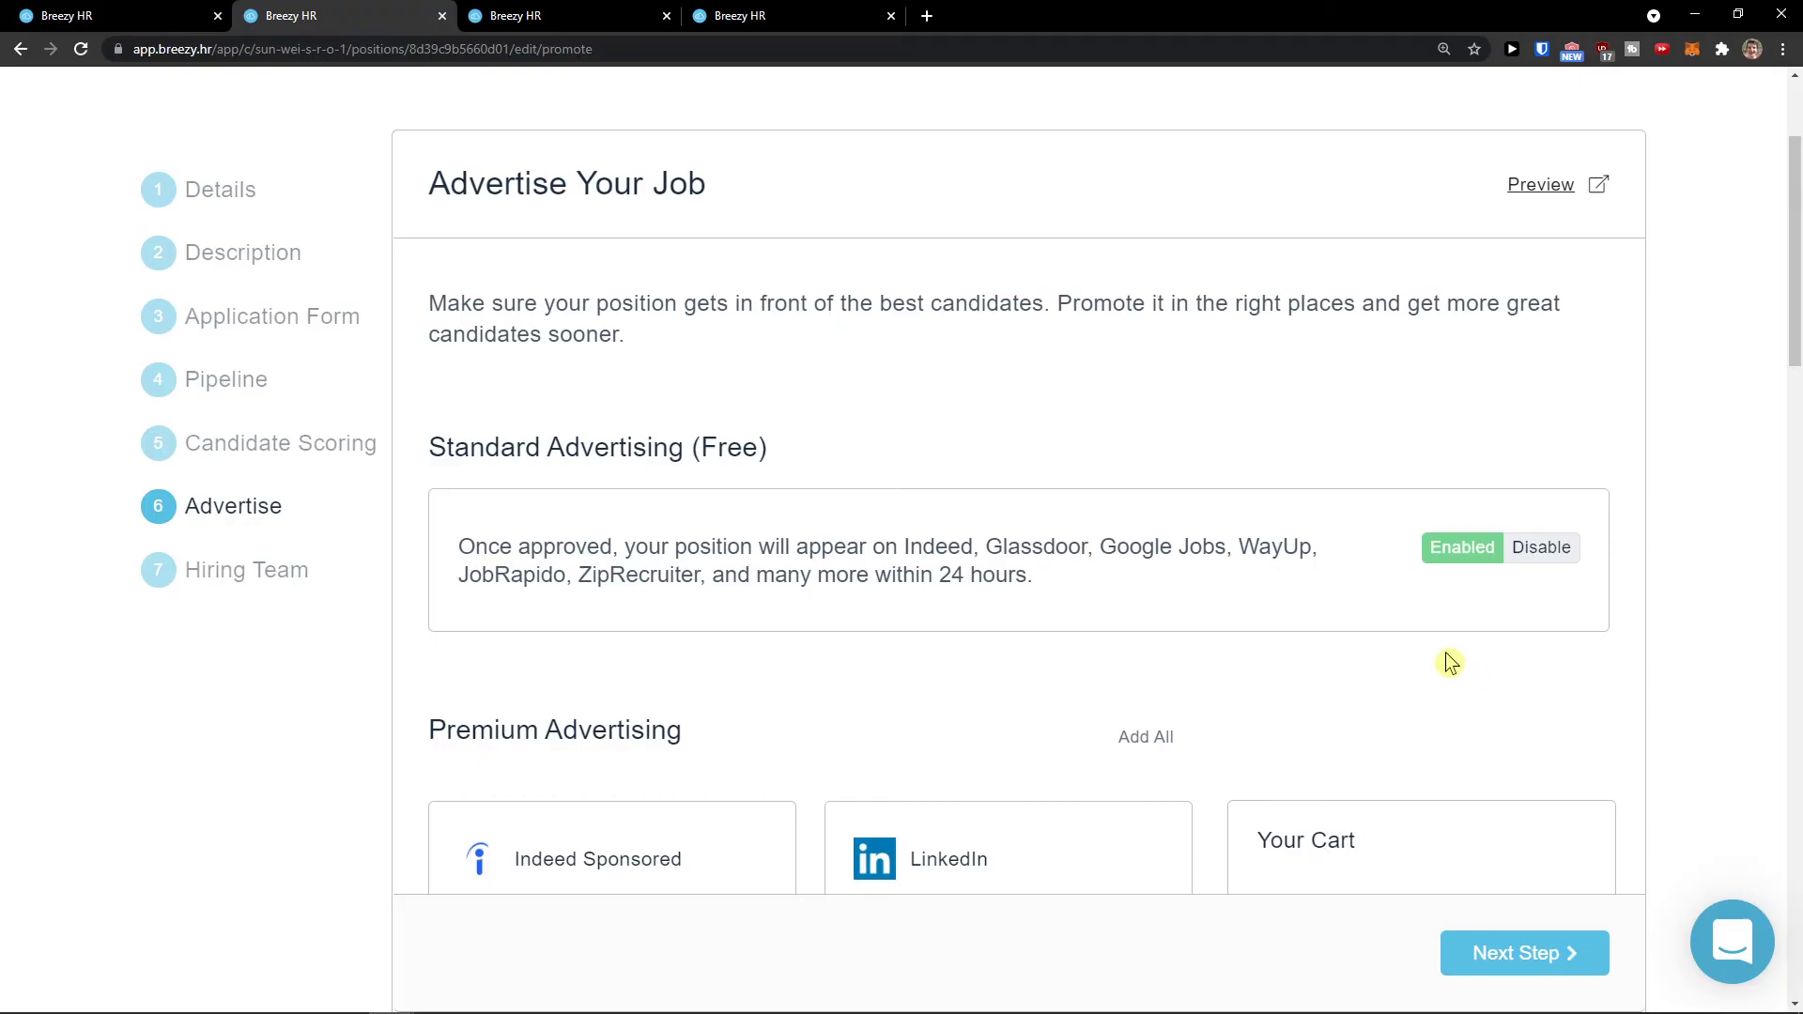
pyautogui.click(1524, 558)
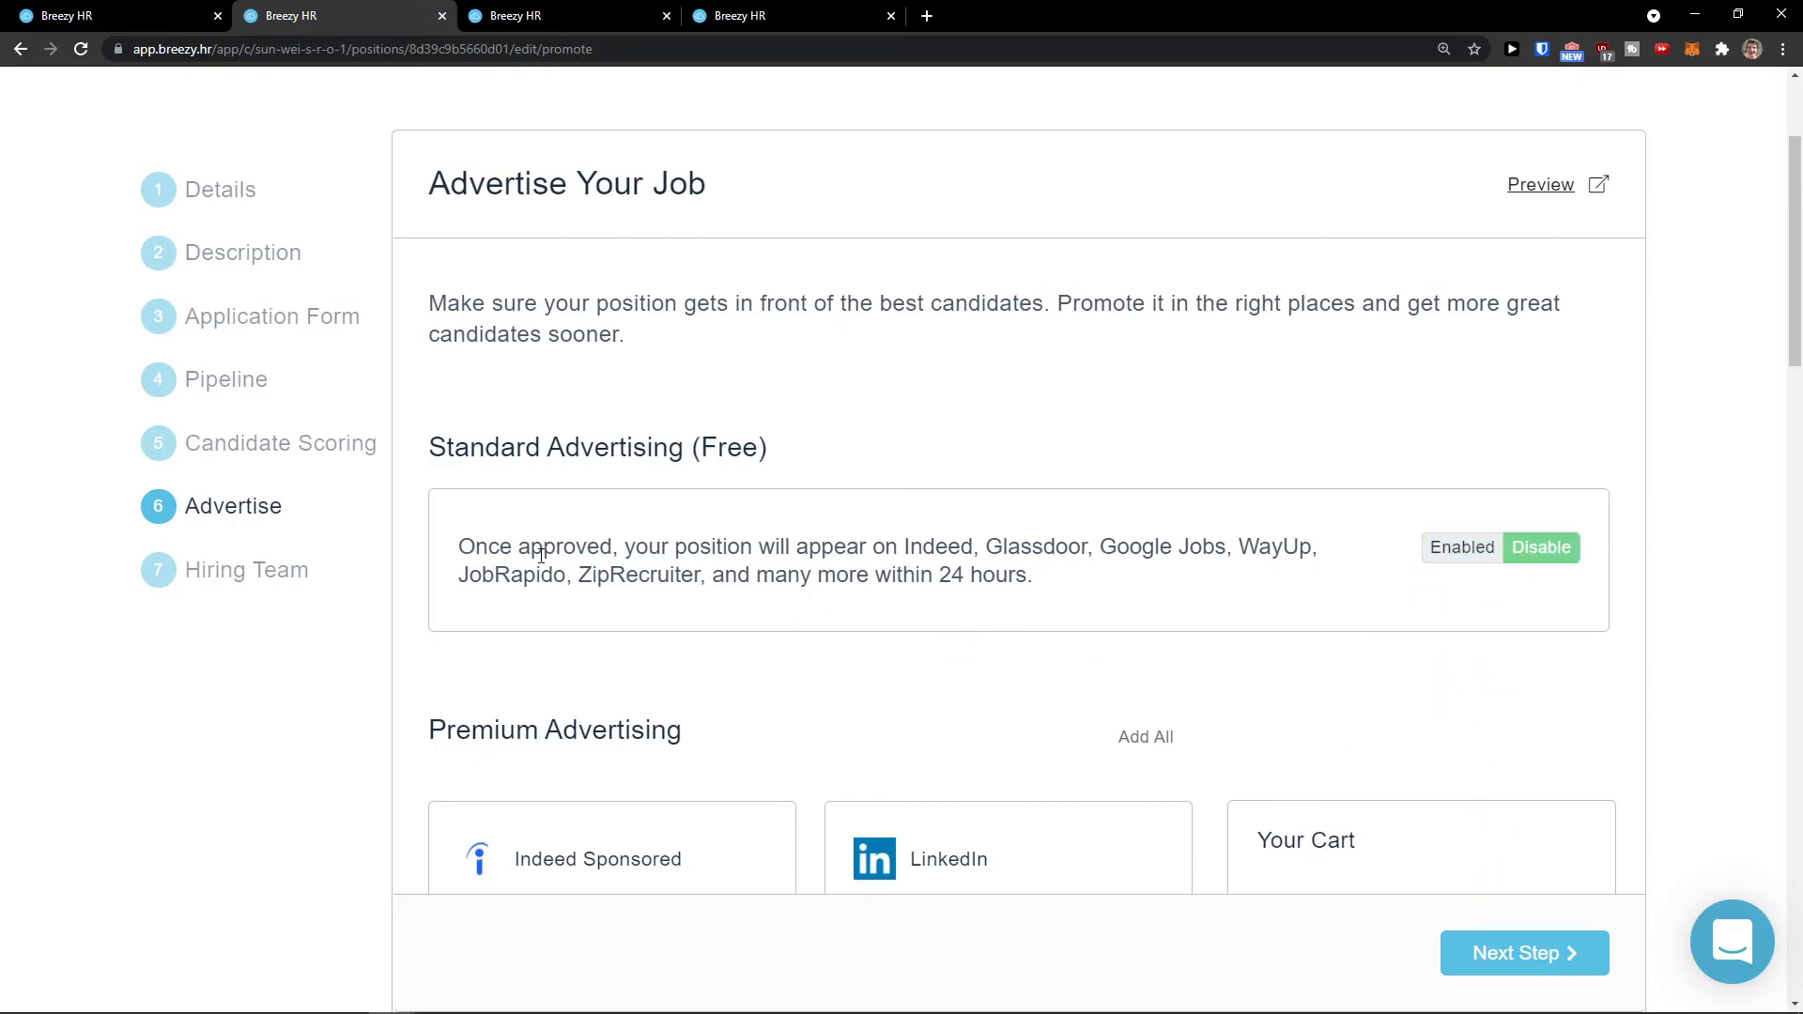
pyautogui.moveTo(1043, 574); pyautogui.dragTo(601, 524)
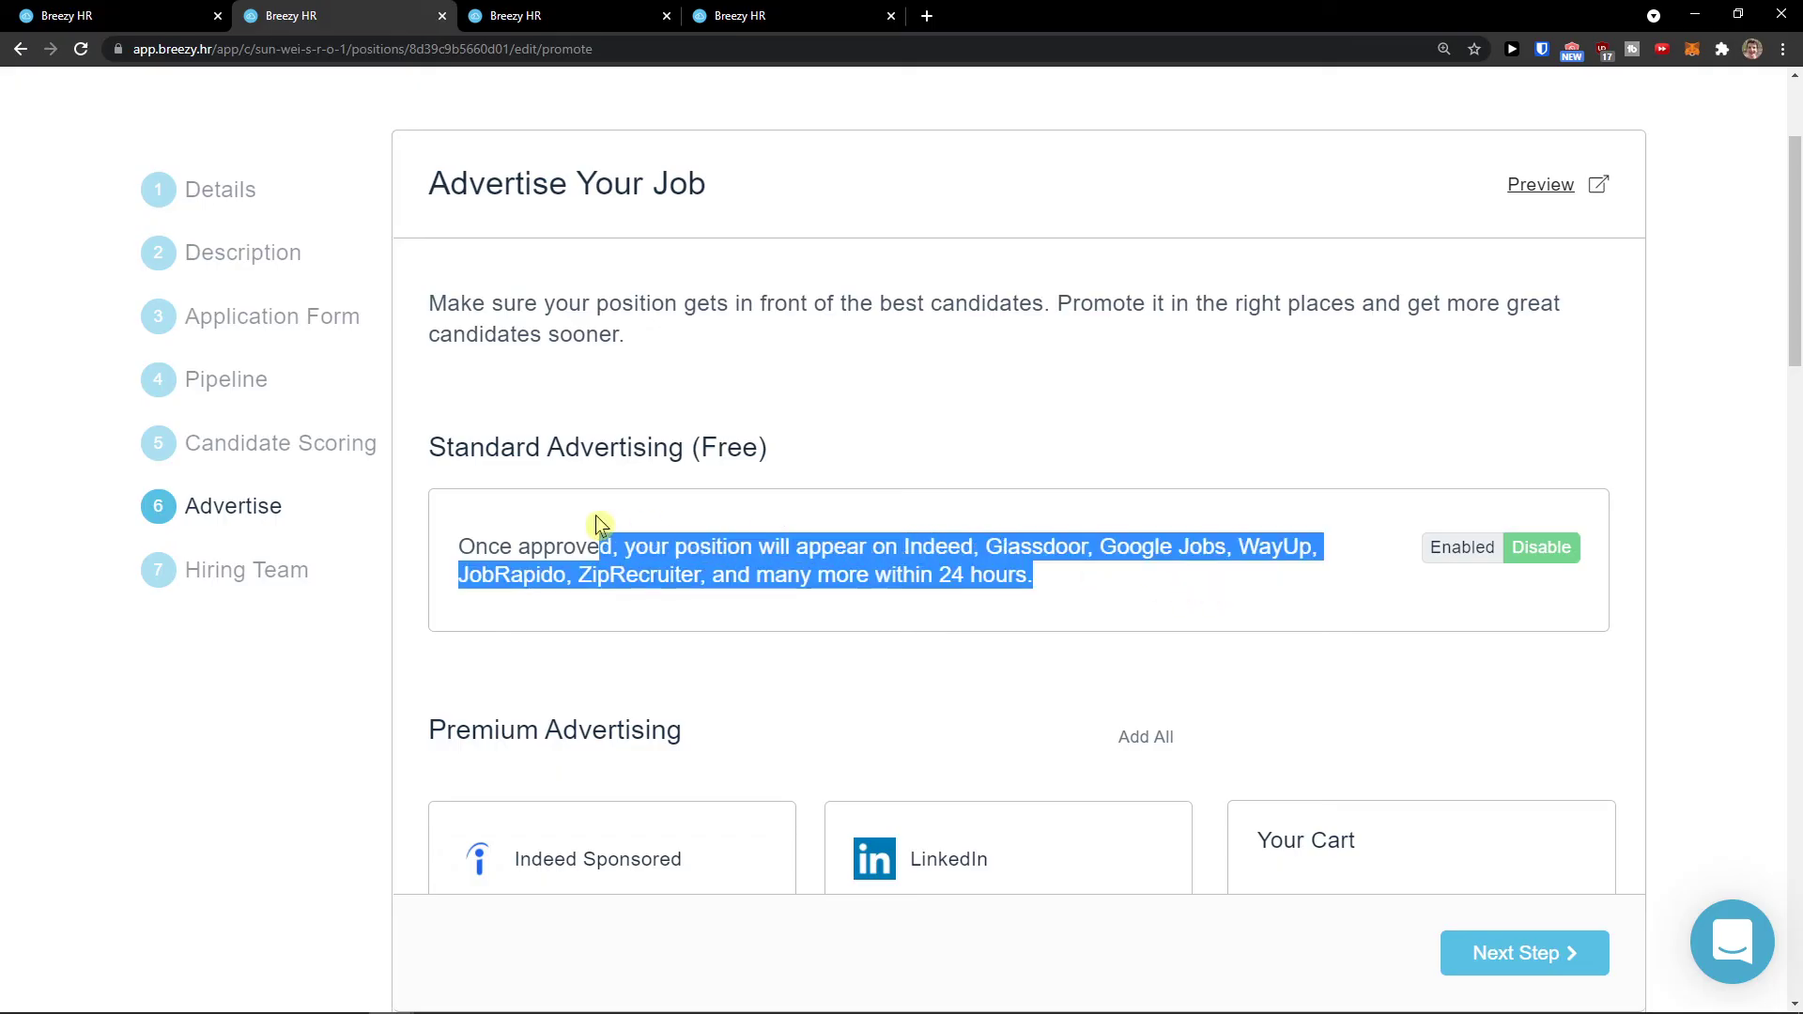
pyautogui.click(601, 524)
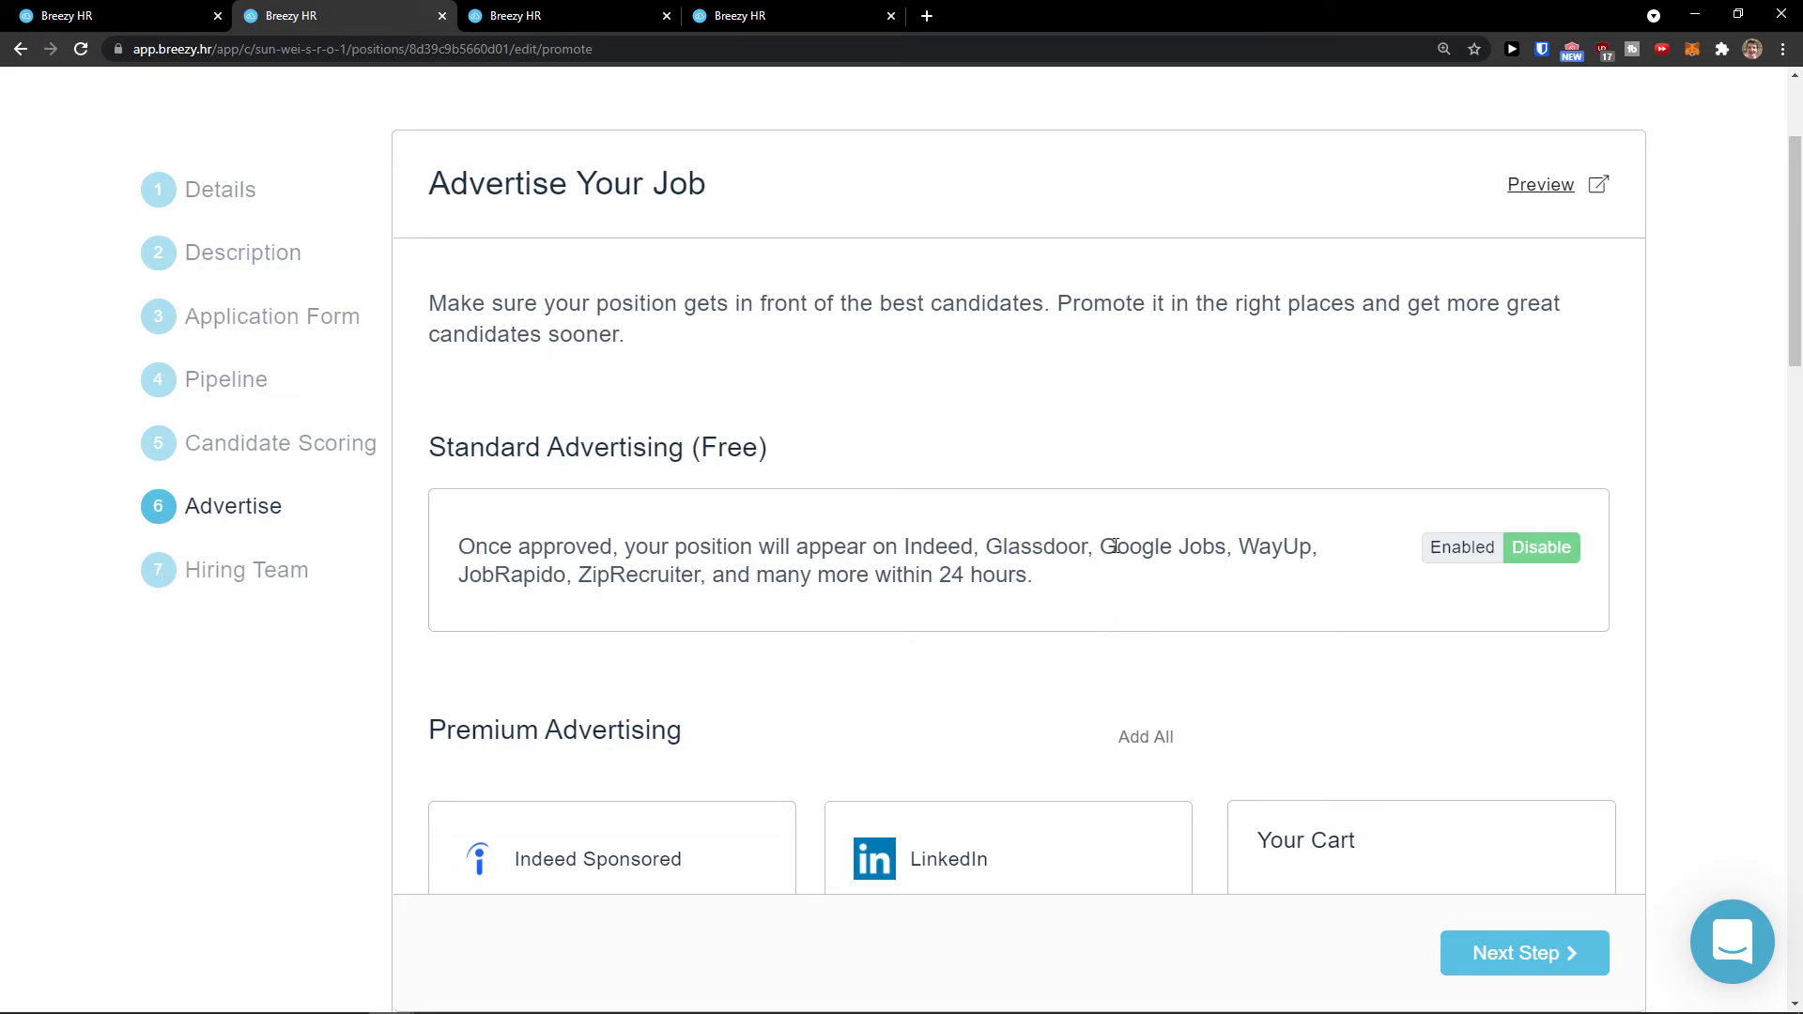
pyautogui.click(1499, 970)
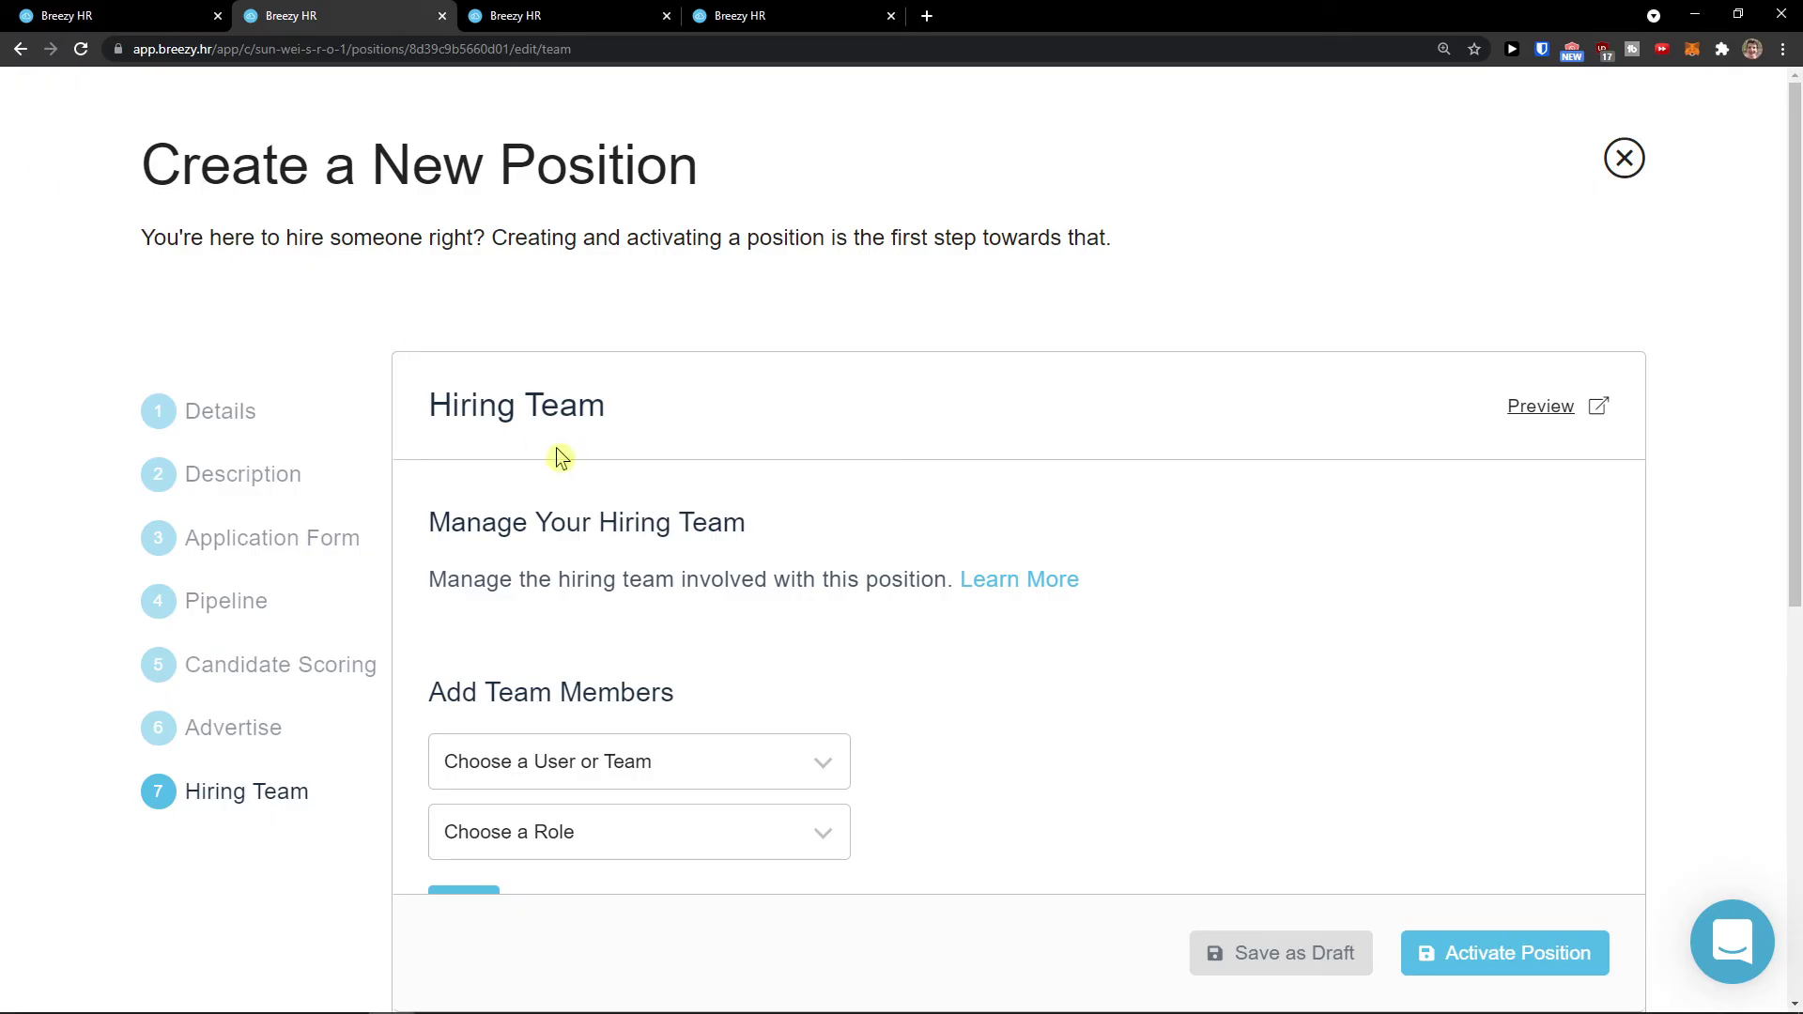
# Step: Review the Hiring Team members and save the Designer position as a draft
pyautogui.scroll(-1, 536, 443)
pyautogui.scroll(-1, 725, 486)
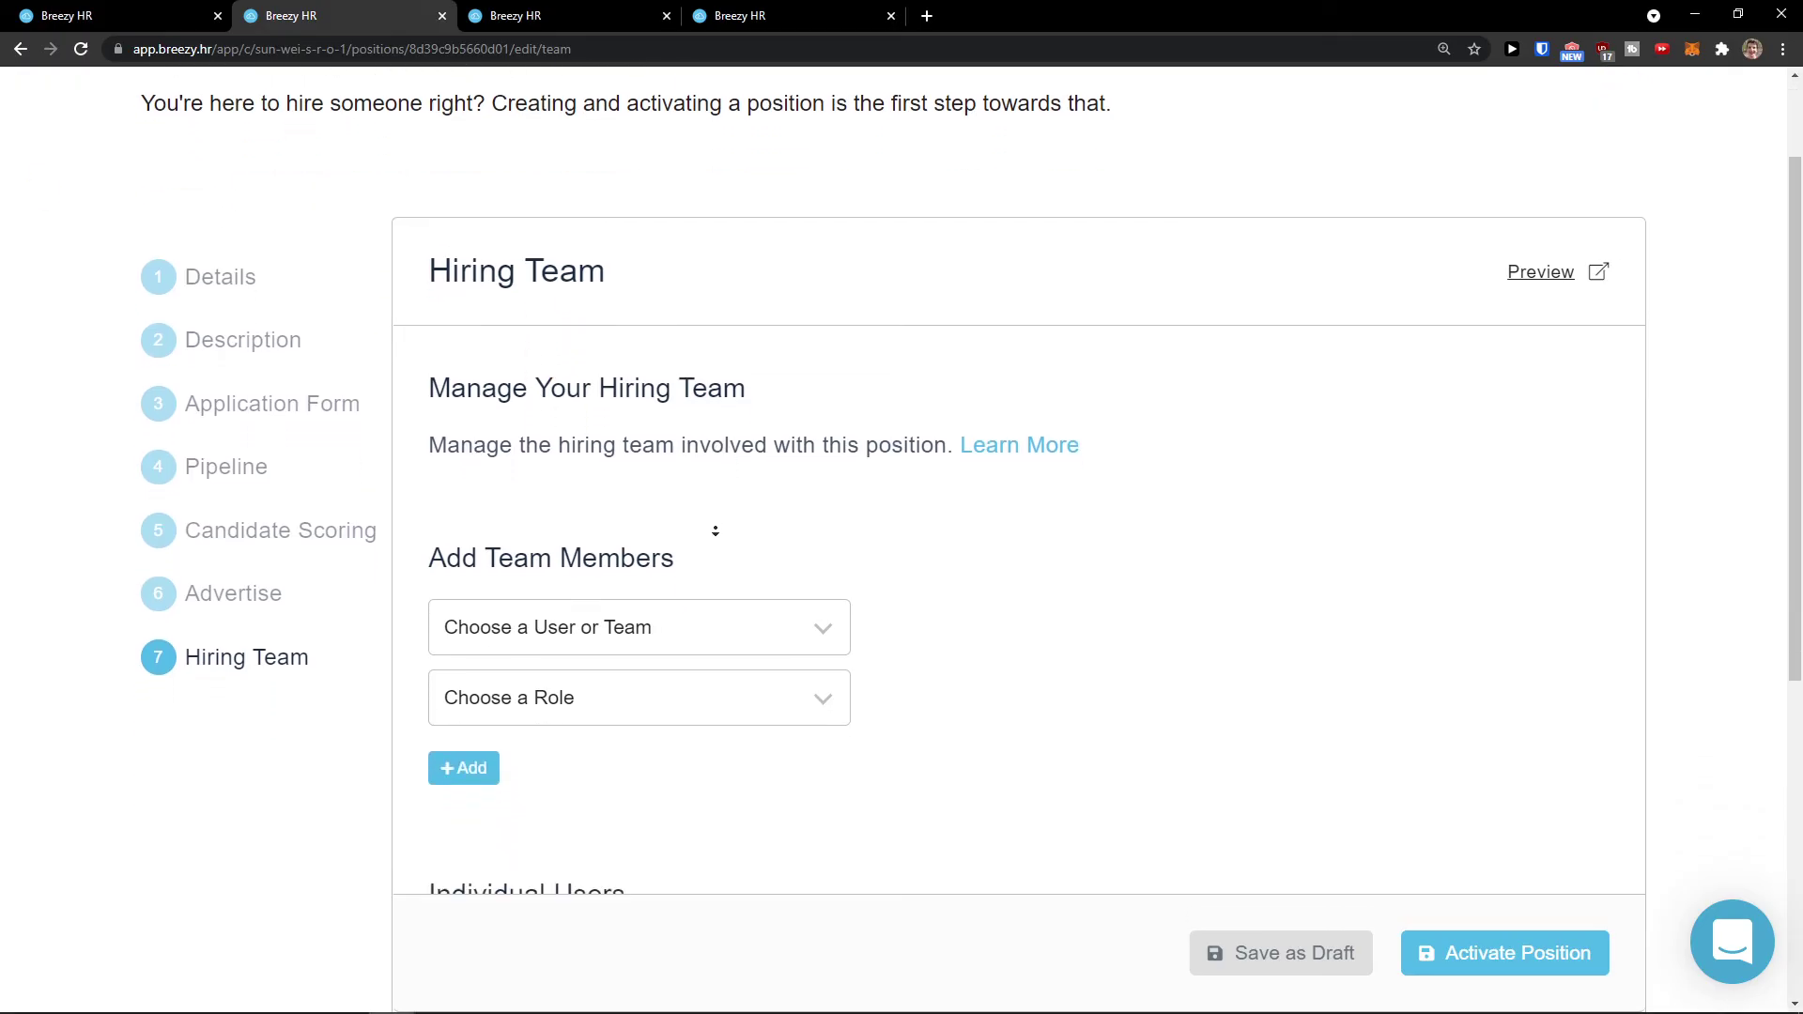
pyautogui.scroll(-1, 713, 531)
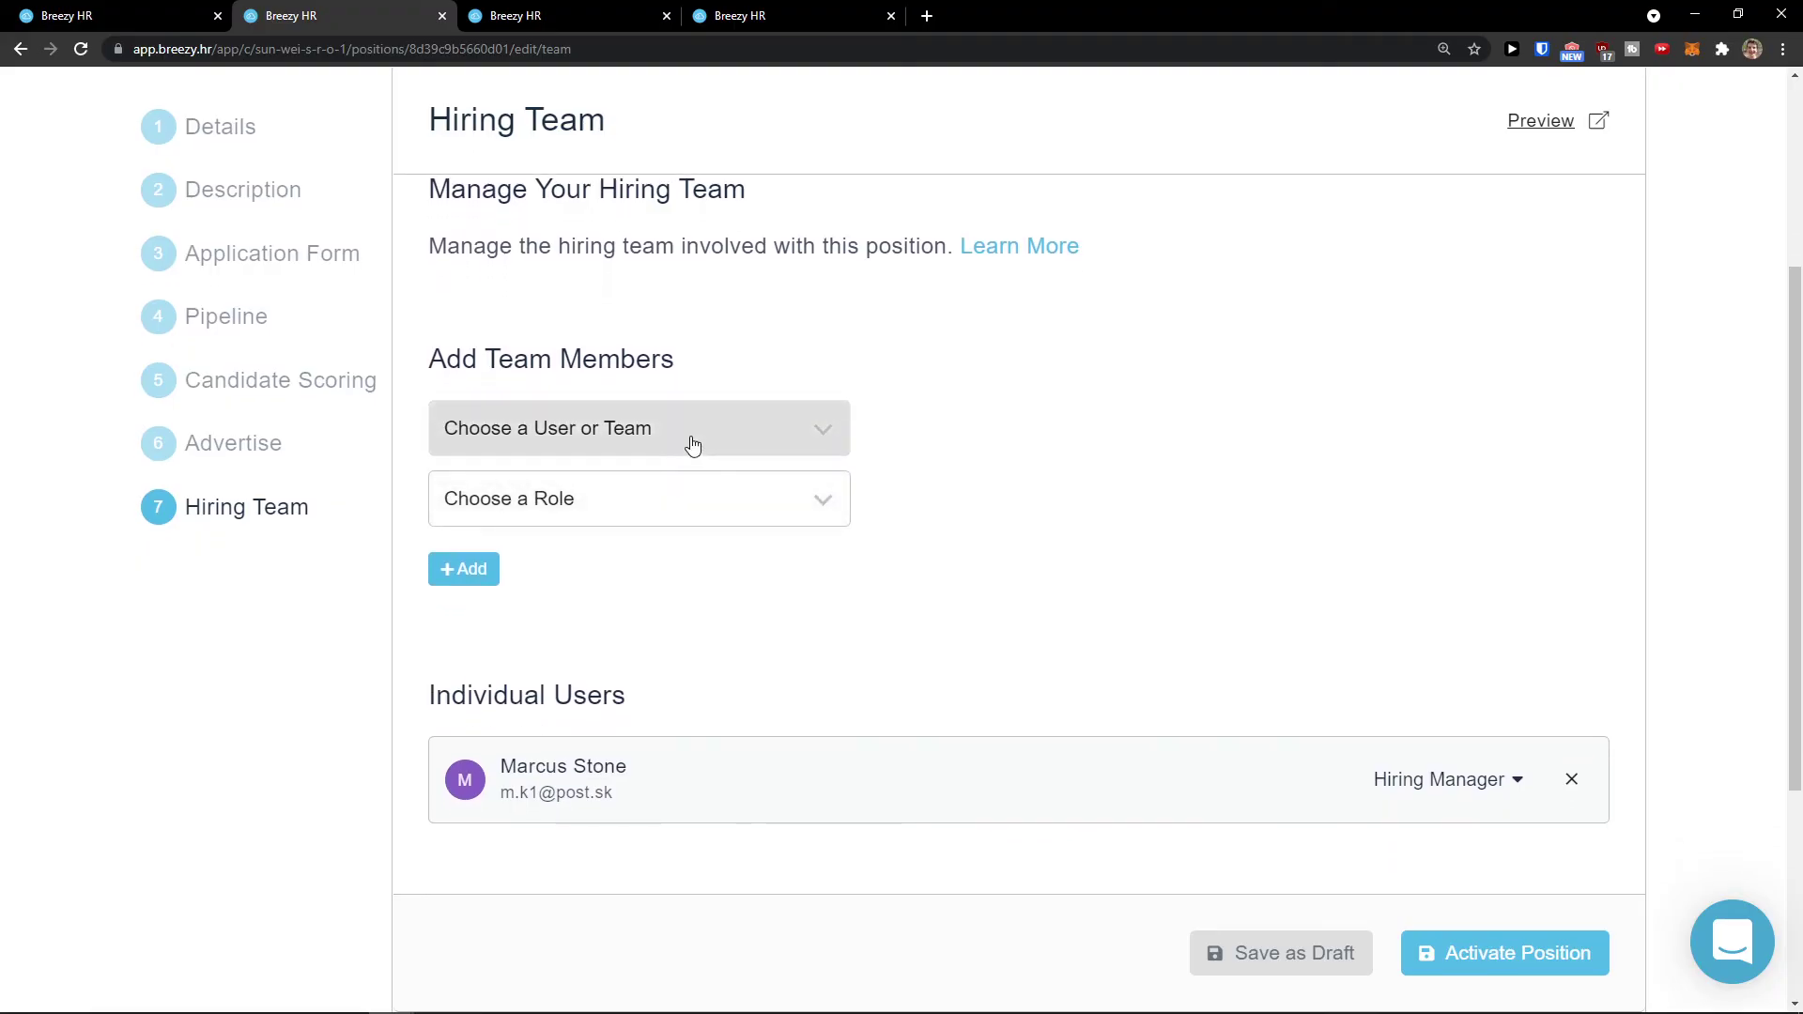
pyautogui.scroll(1, 692, 446)
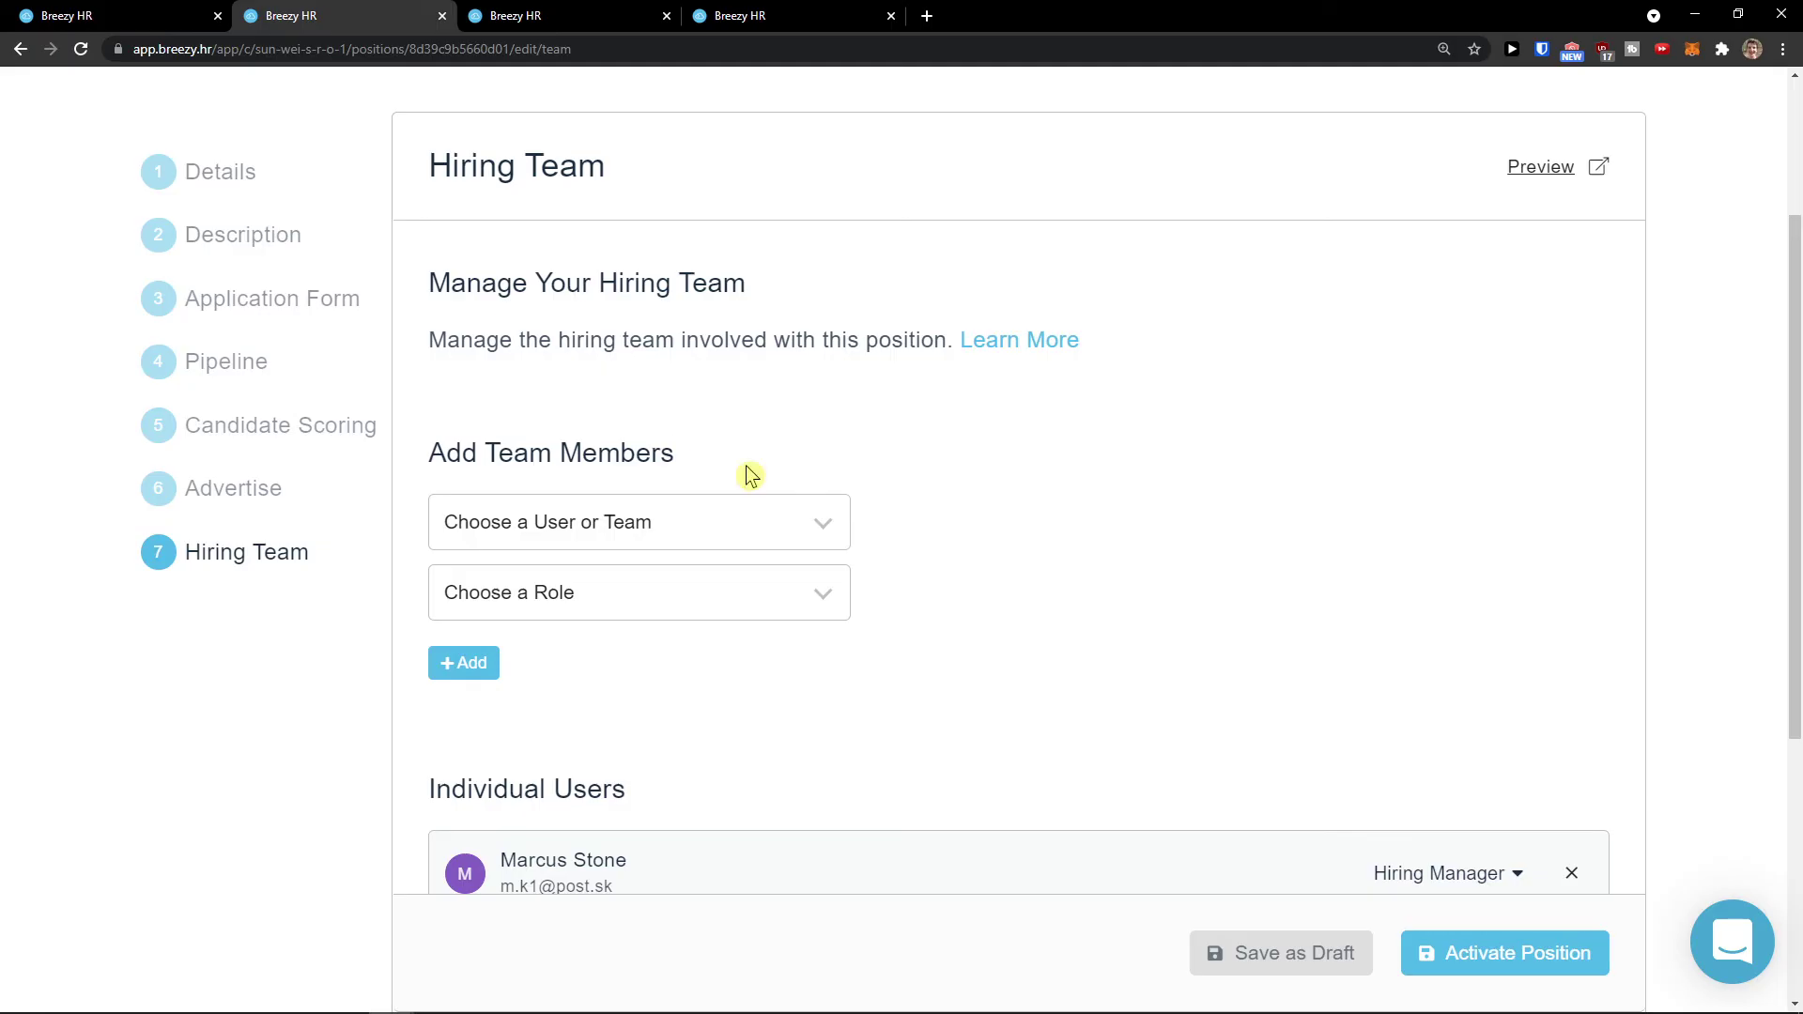
pyautogui.scroll(-1, 1037, 588)
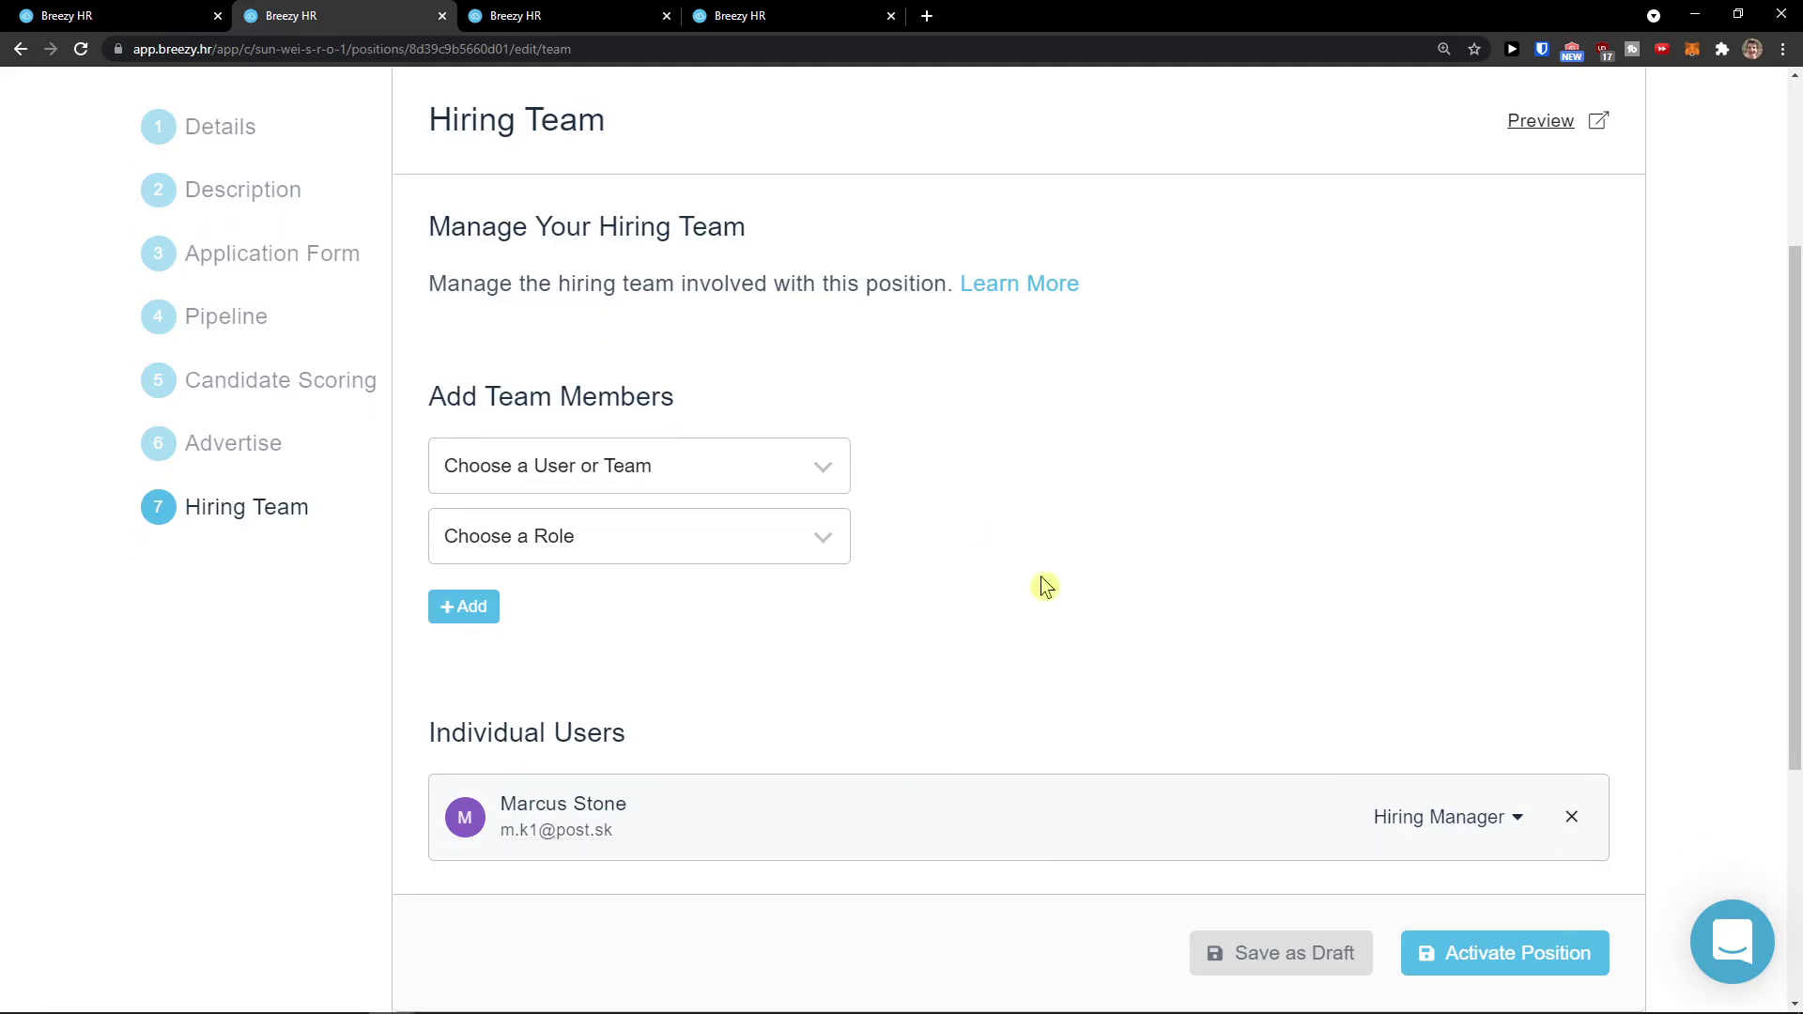
pyautogui.click(1311, 934)
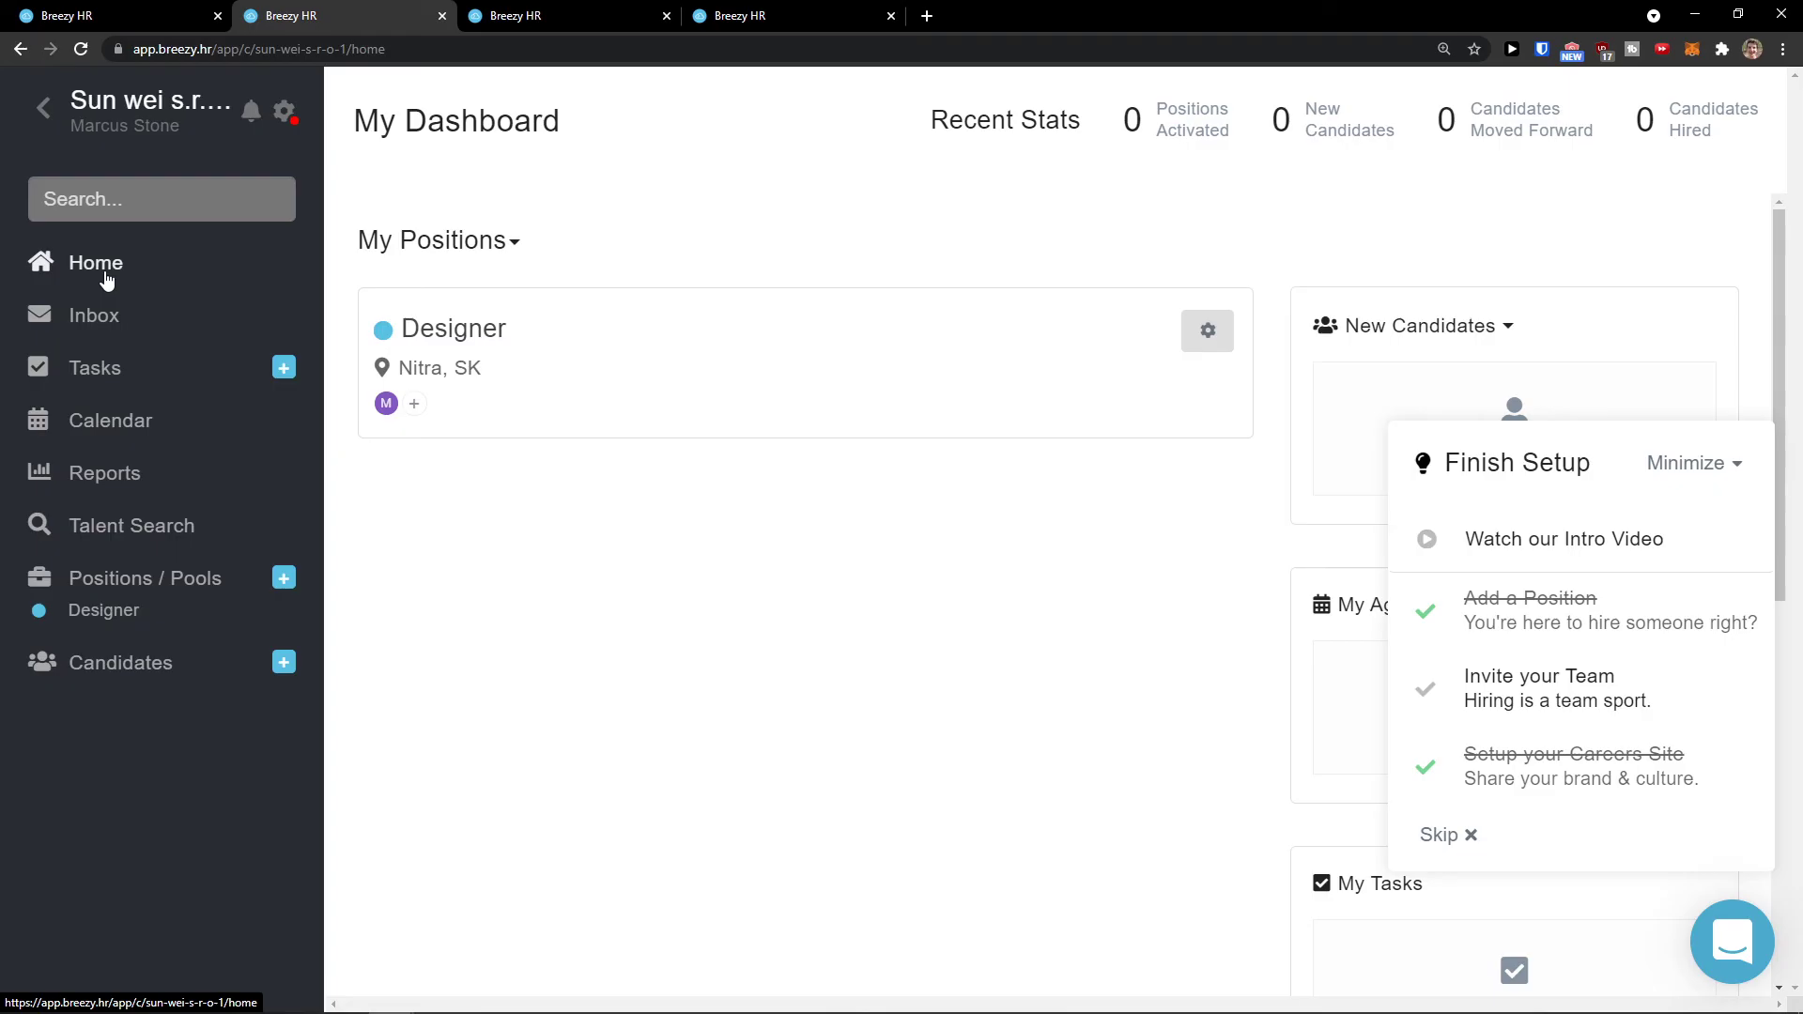
# Step: Go through Inbox to the Tasks list and glance at the task filter choices
pyautogui.click(95, 324)
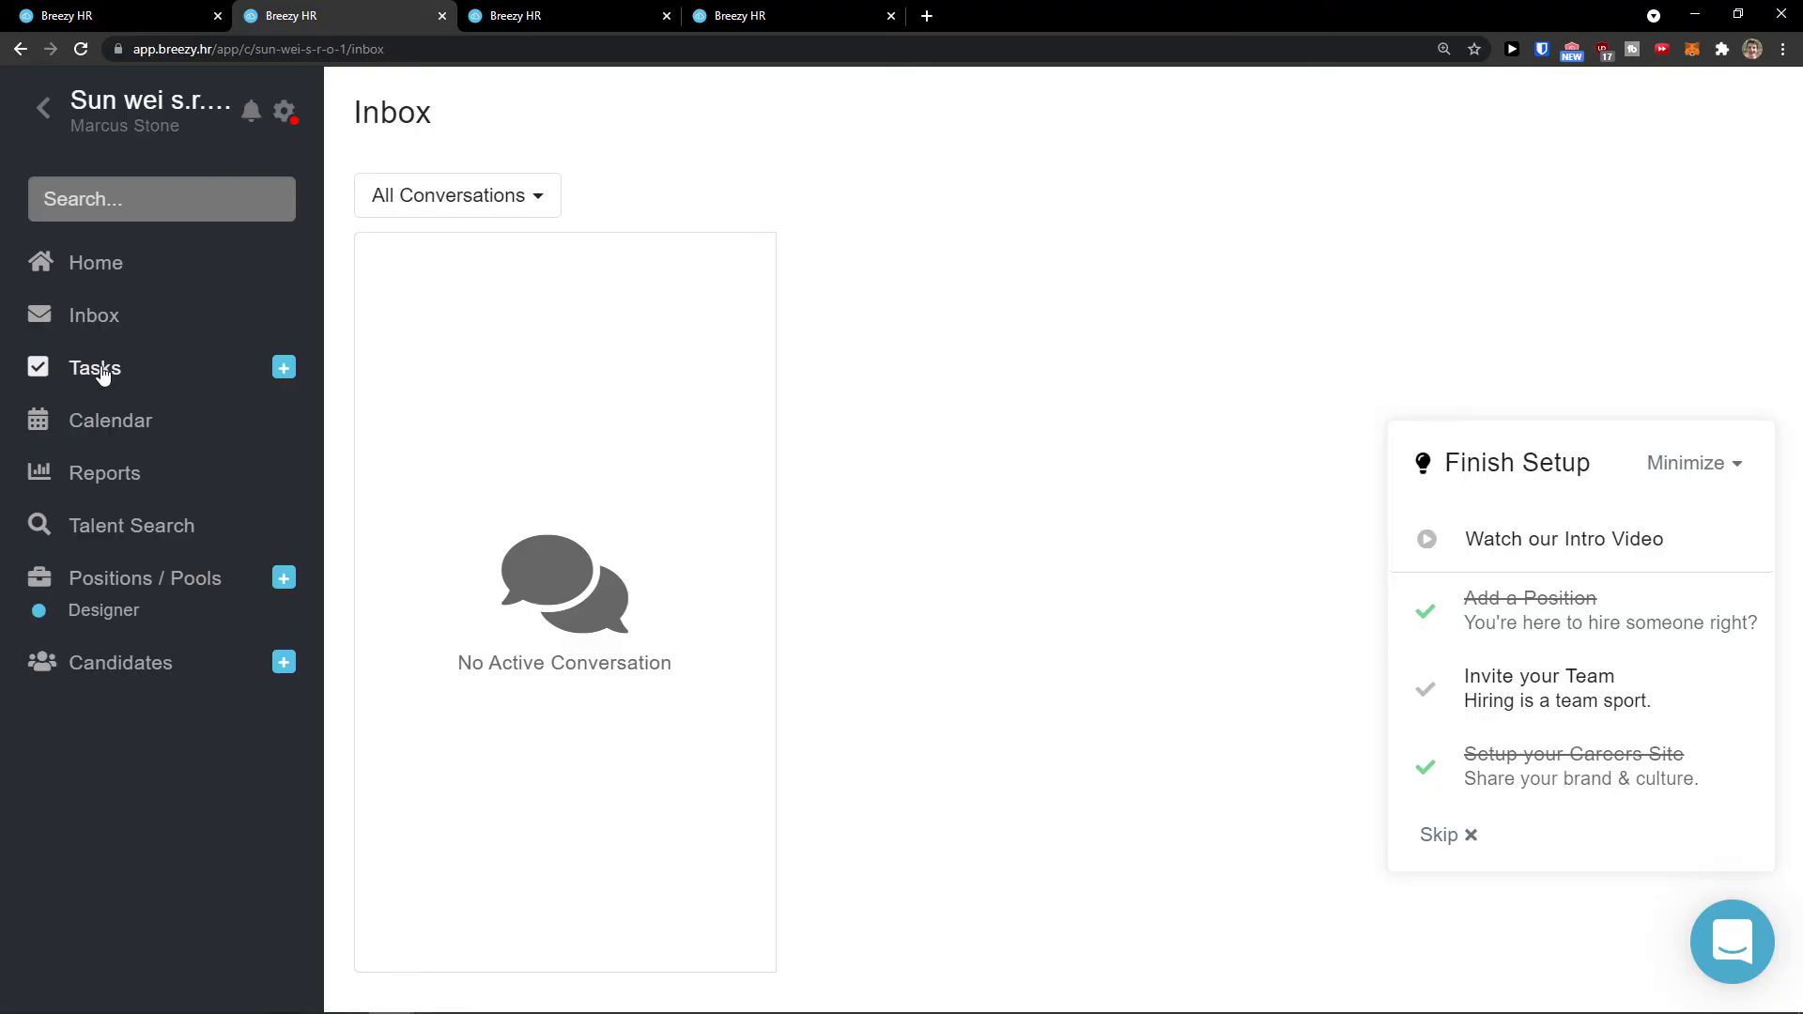
pyautogui.click(104, 374)
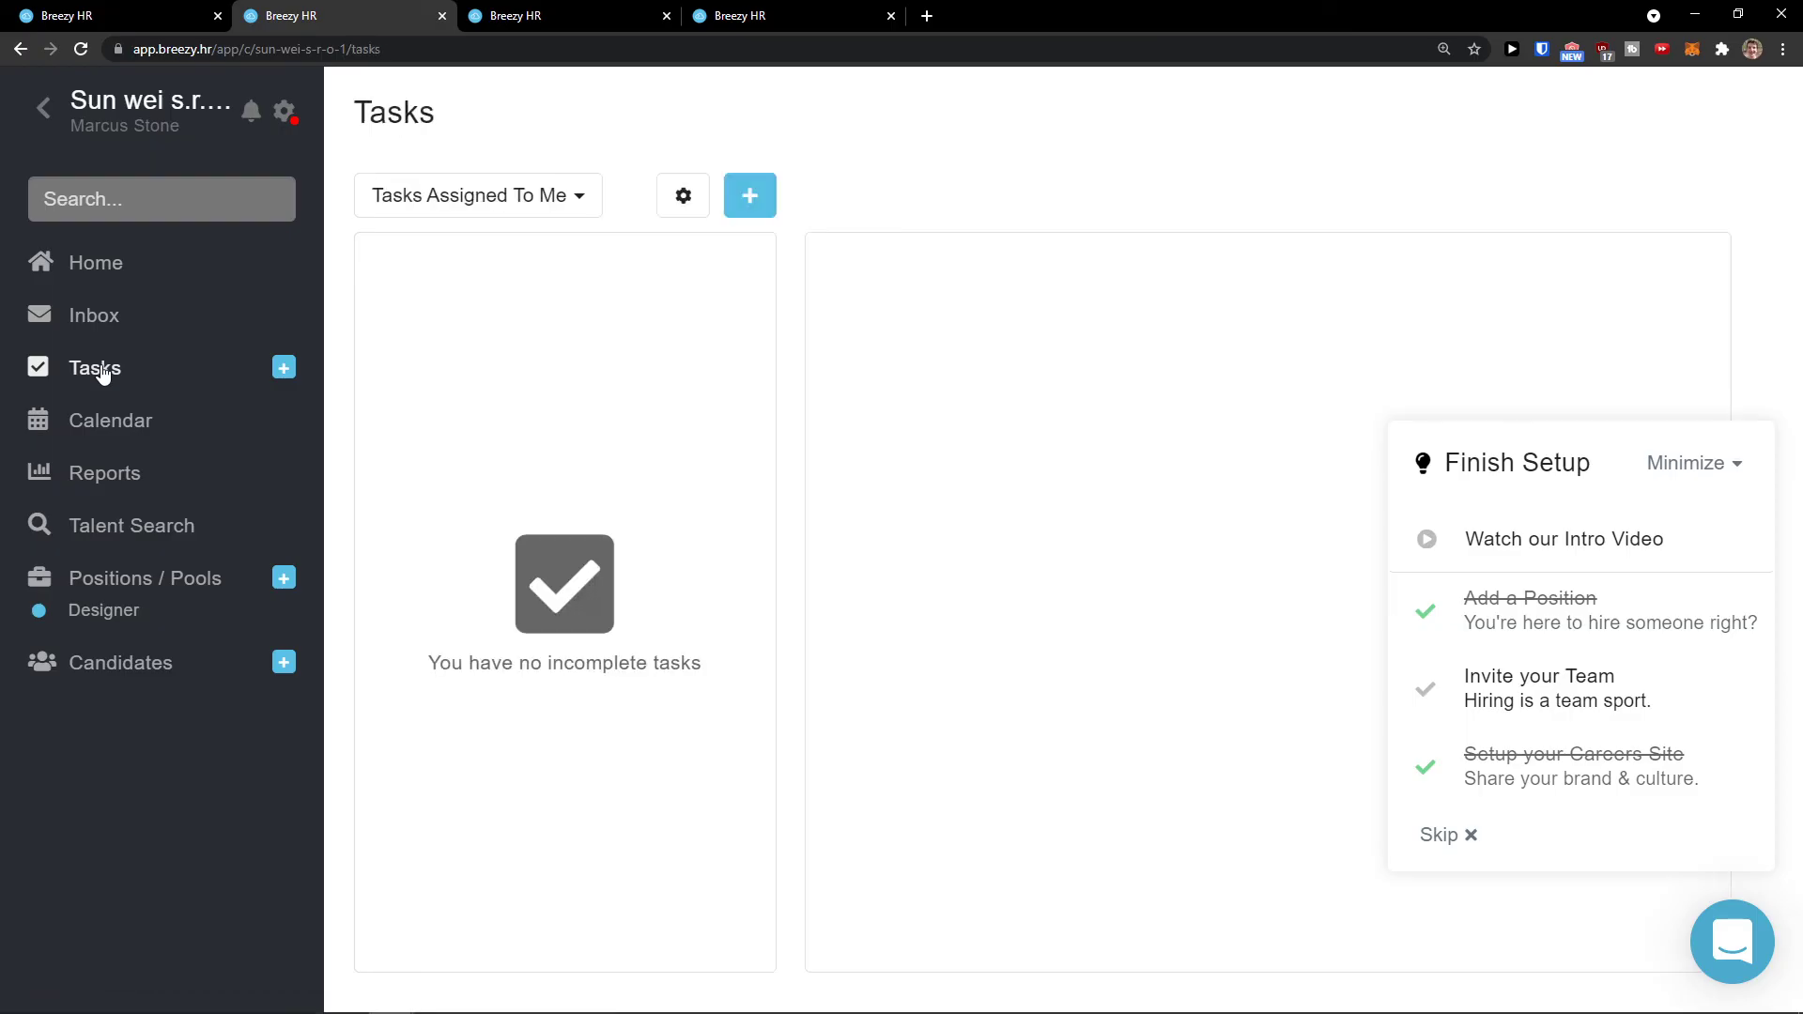
pyautogui.click(555, 194)
pyautogui.click(555, 194)
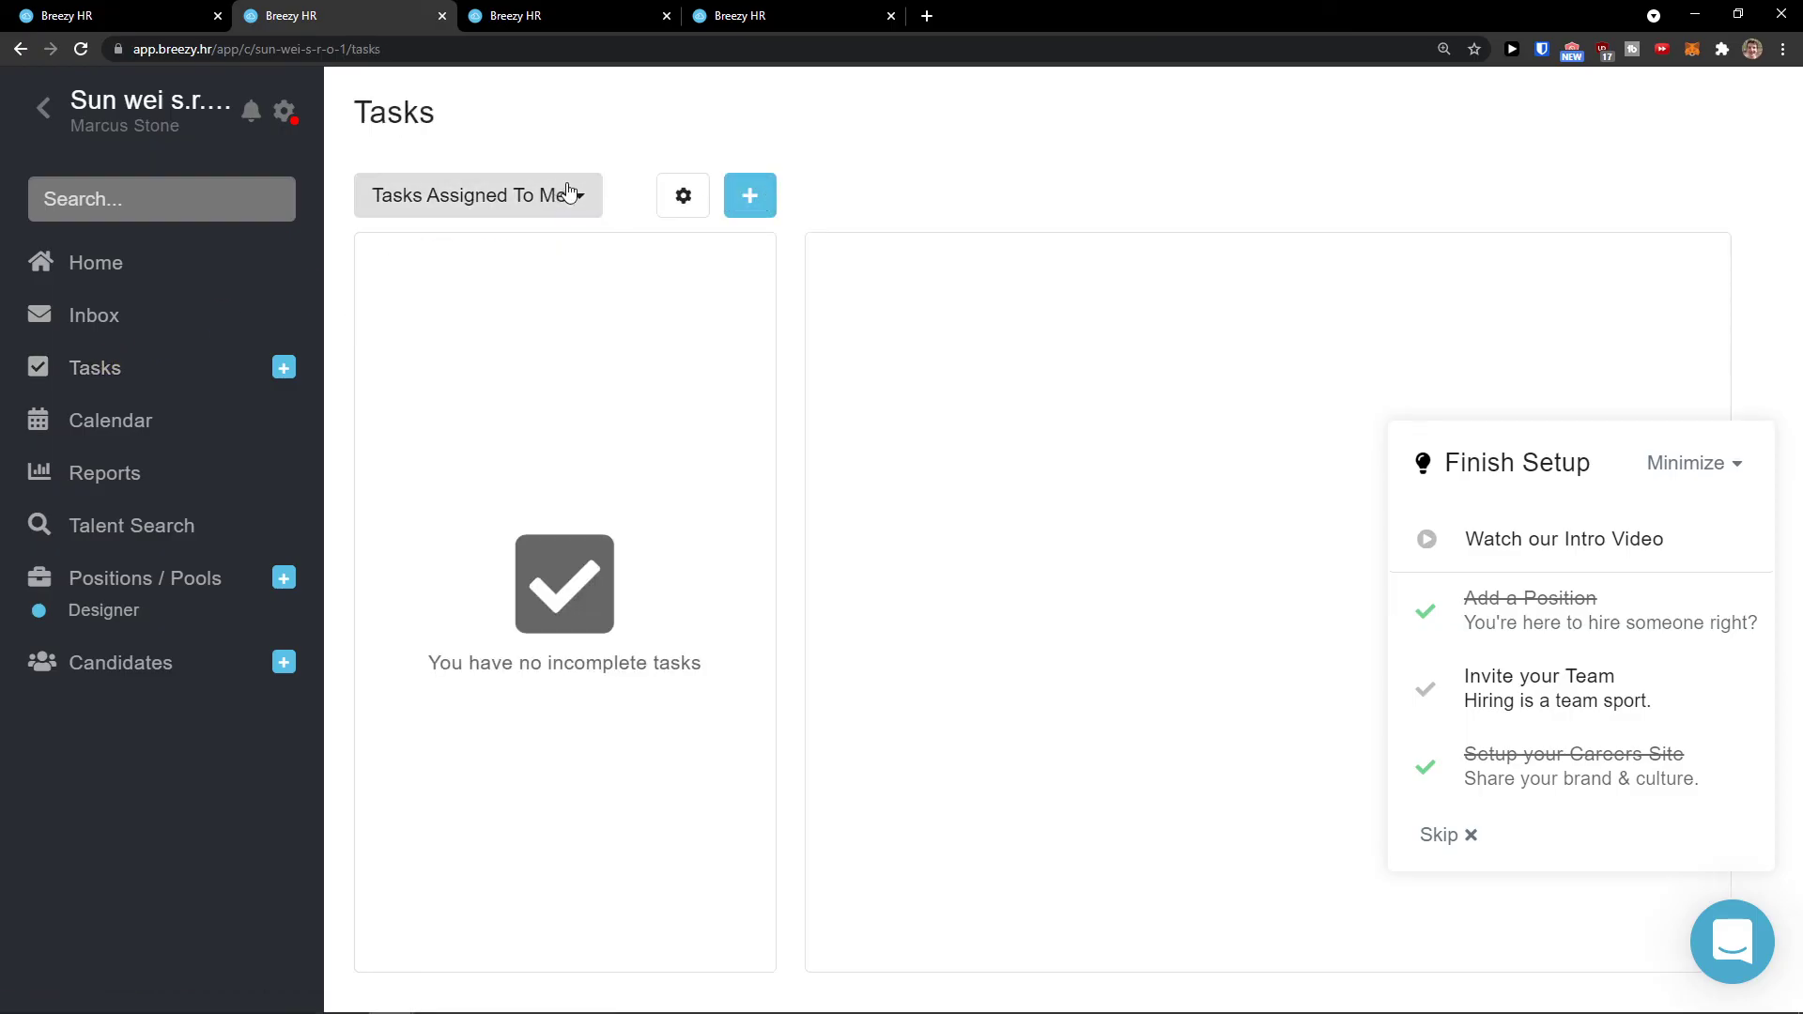
# Step: Open the Create Task form, close it unsaved, and reopen the task filter
pyautogui.click(752, 194)
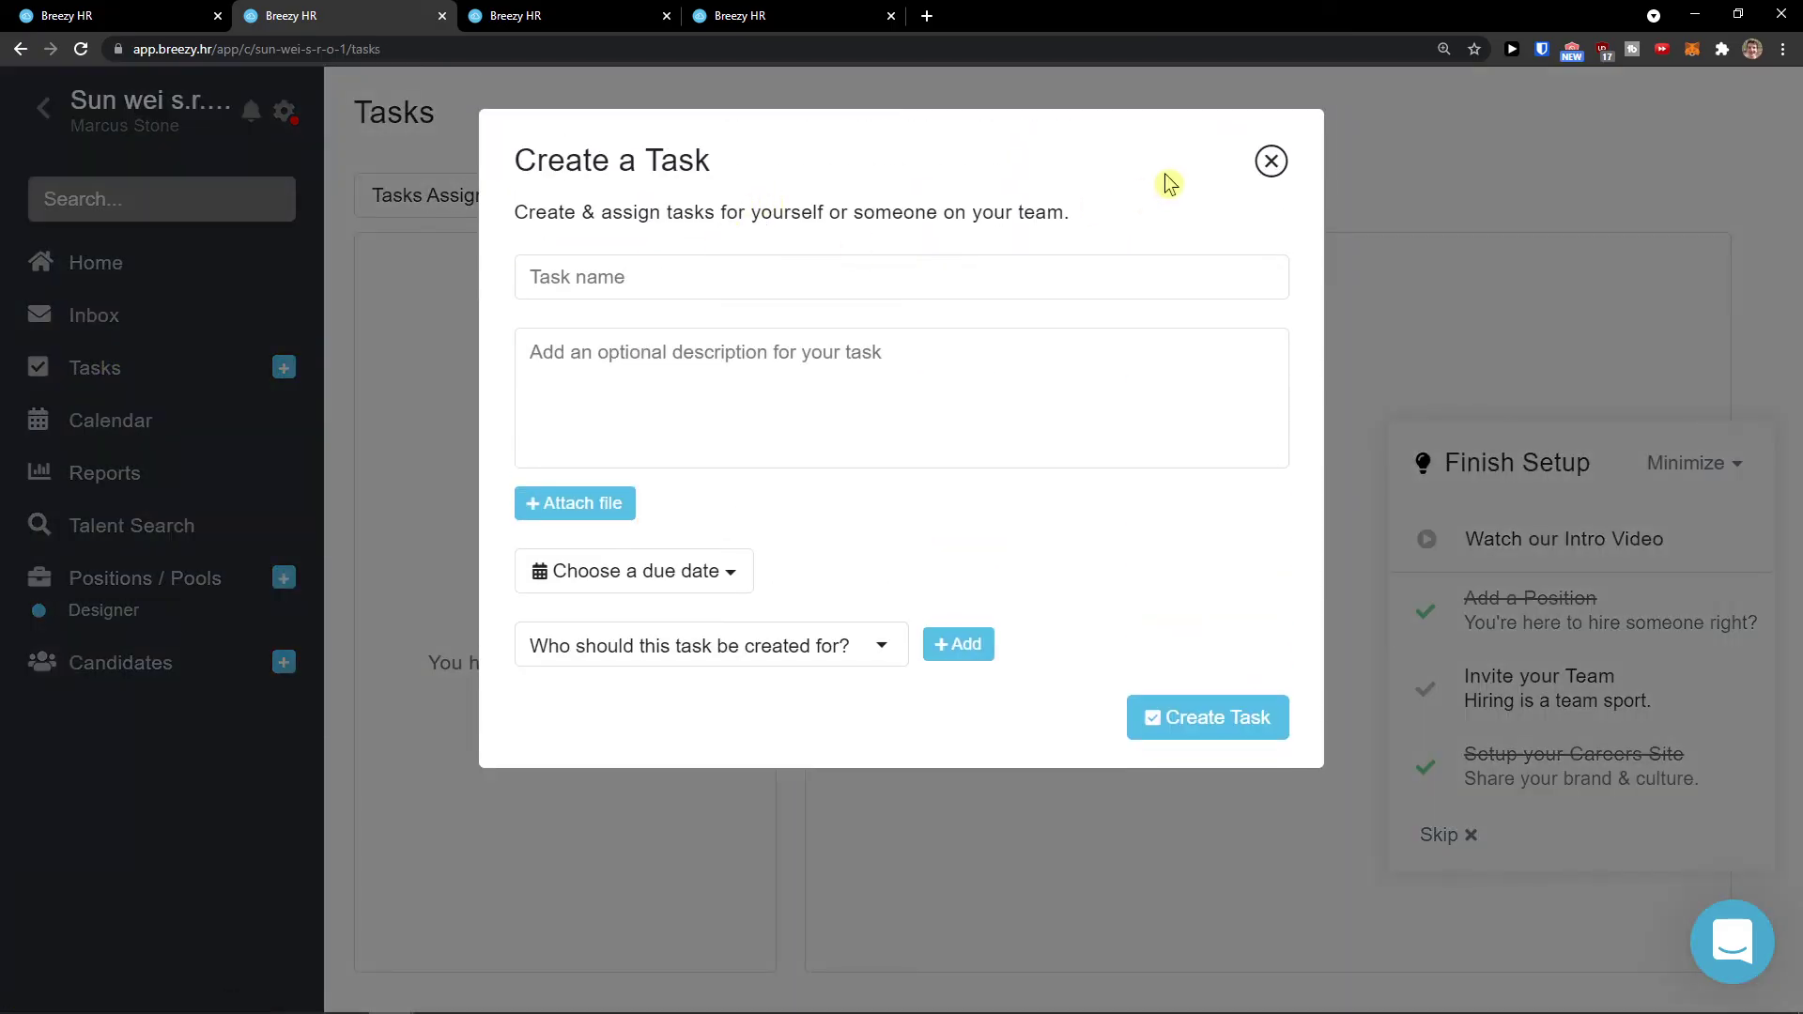
pyautogui.click(1272, 161)
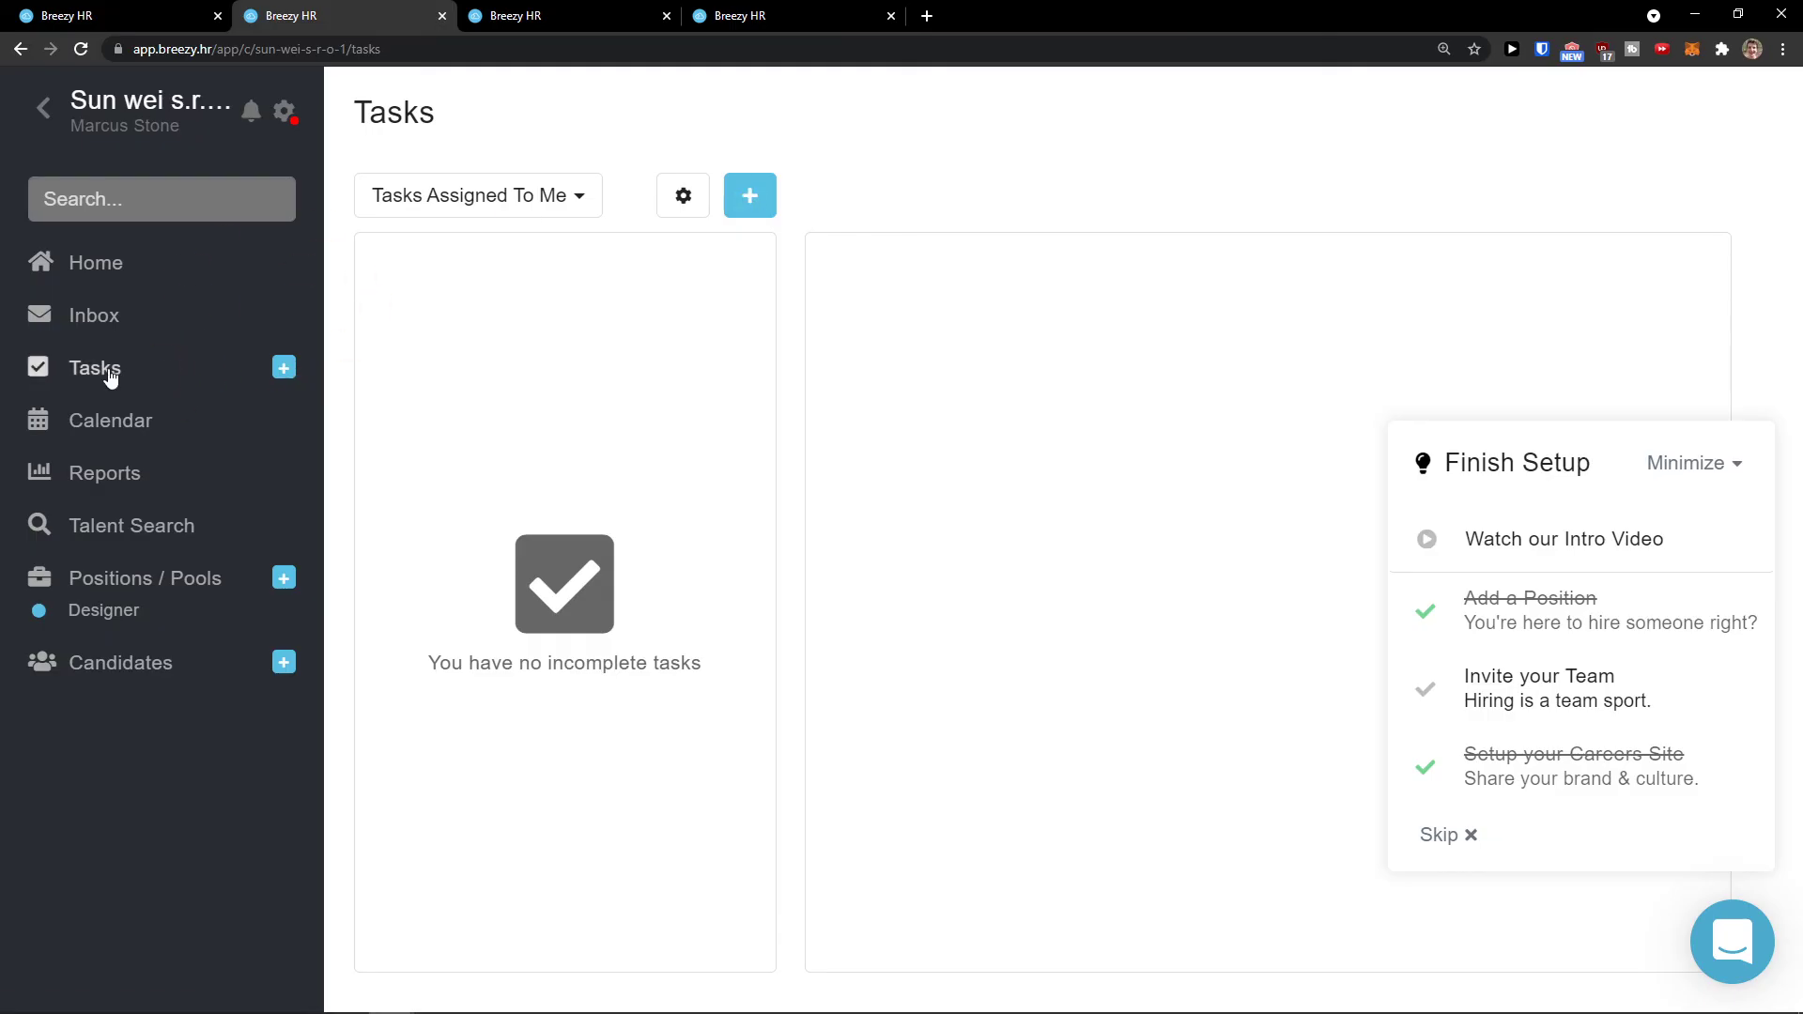
pyautogui.click(89, 372)
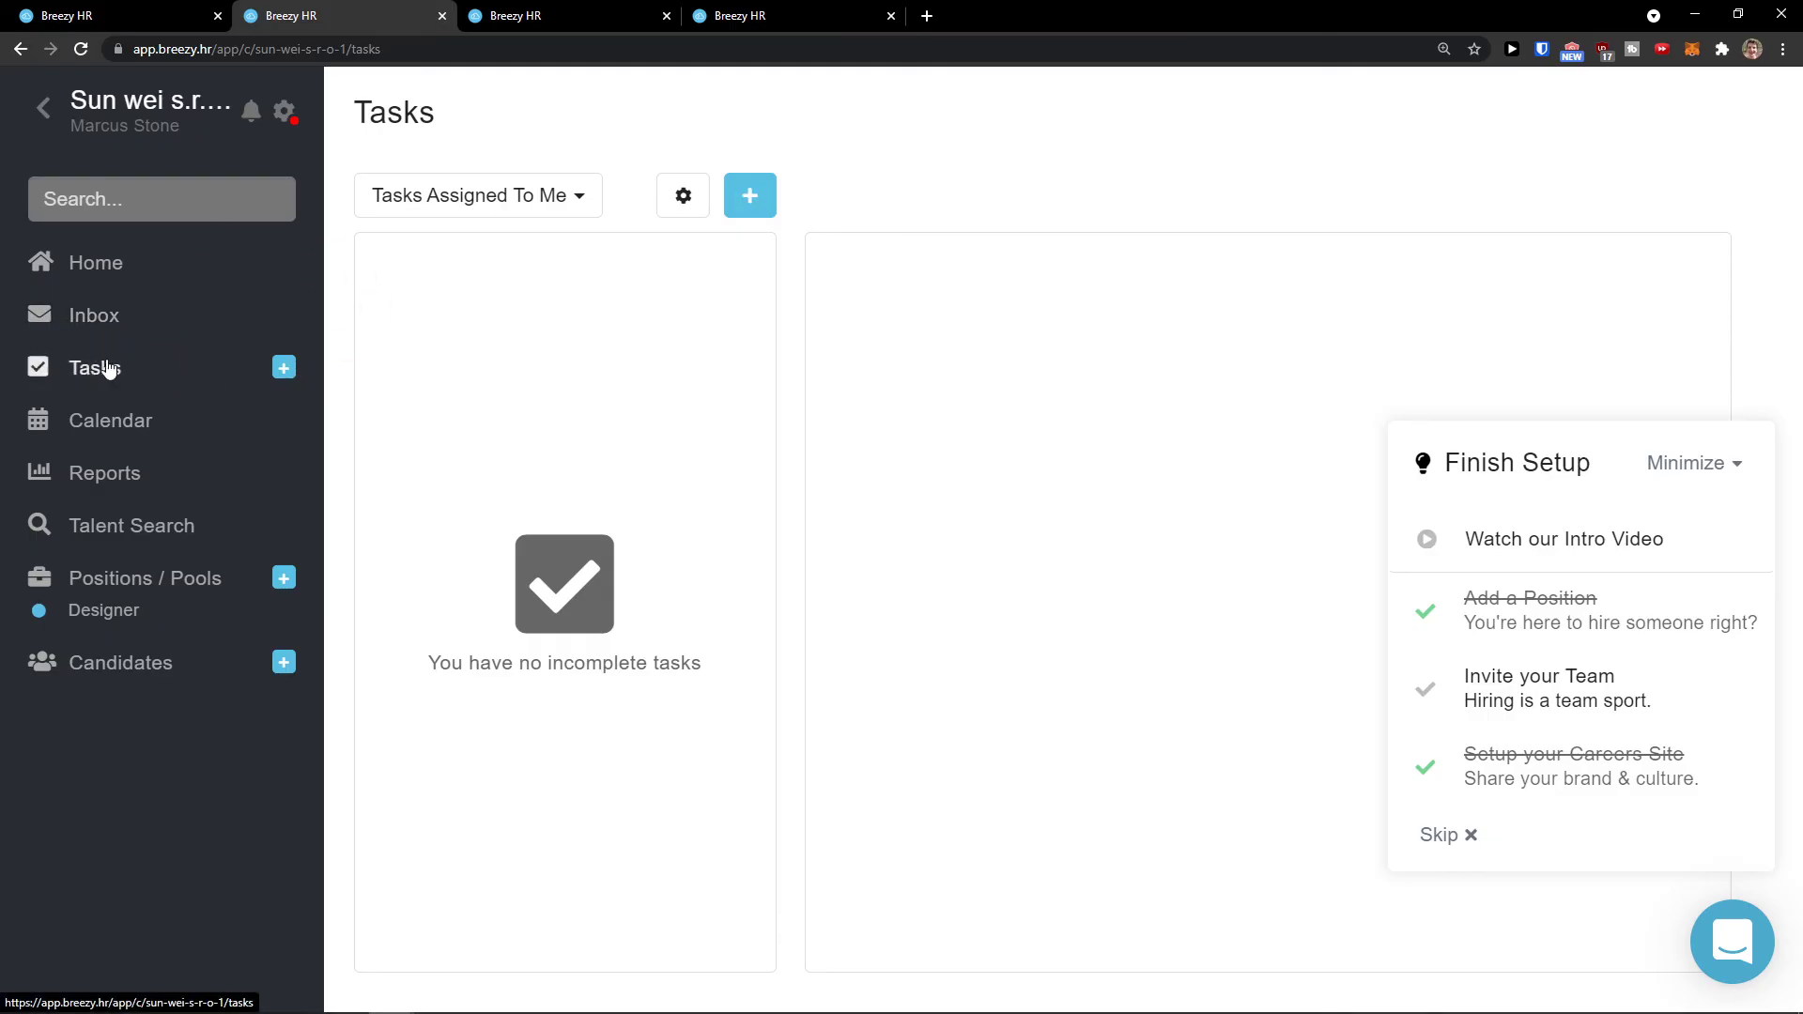
pyautogui.click(531, 195)
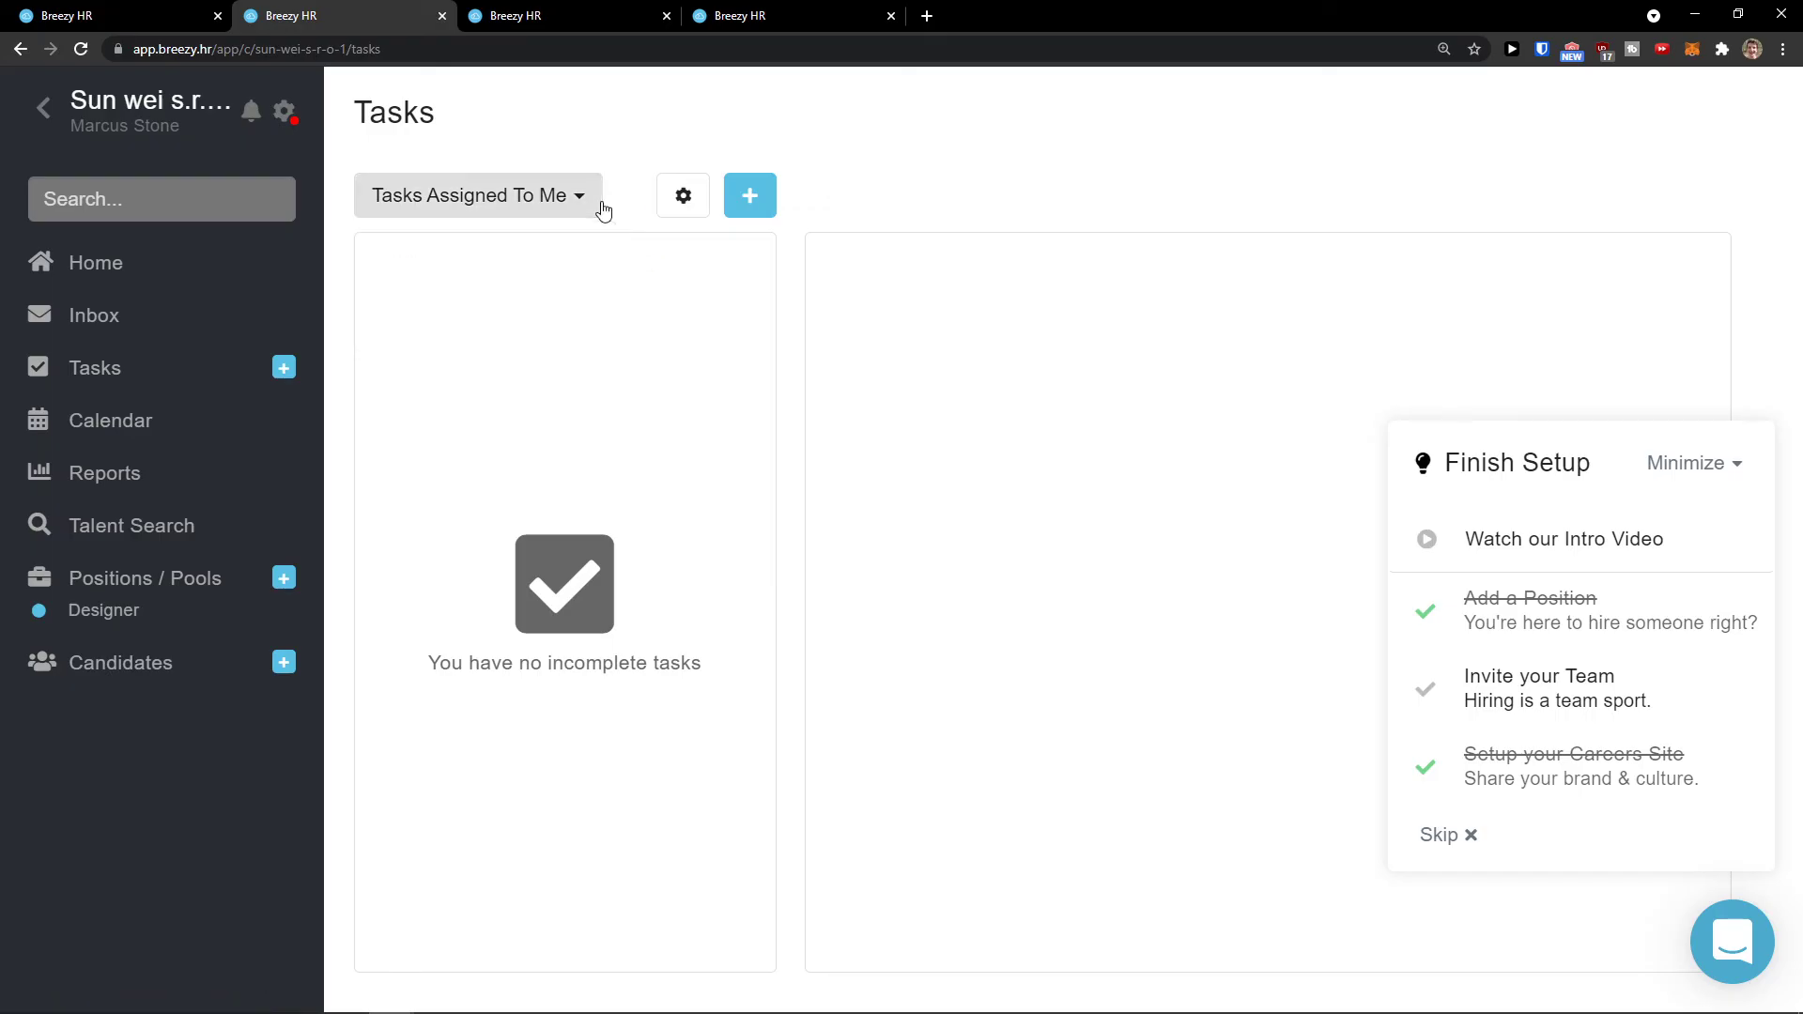
# Step: Start a new task and enter its name, 'Create a new position'
pyautogui.click(768, 193)
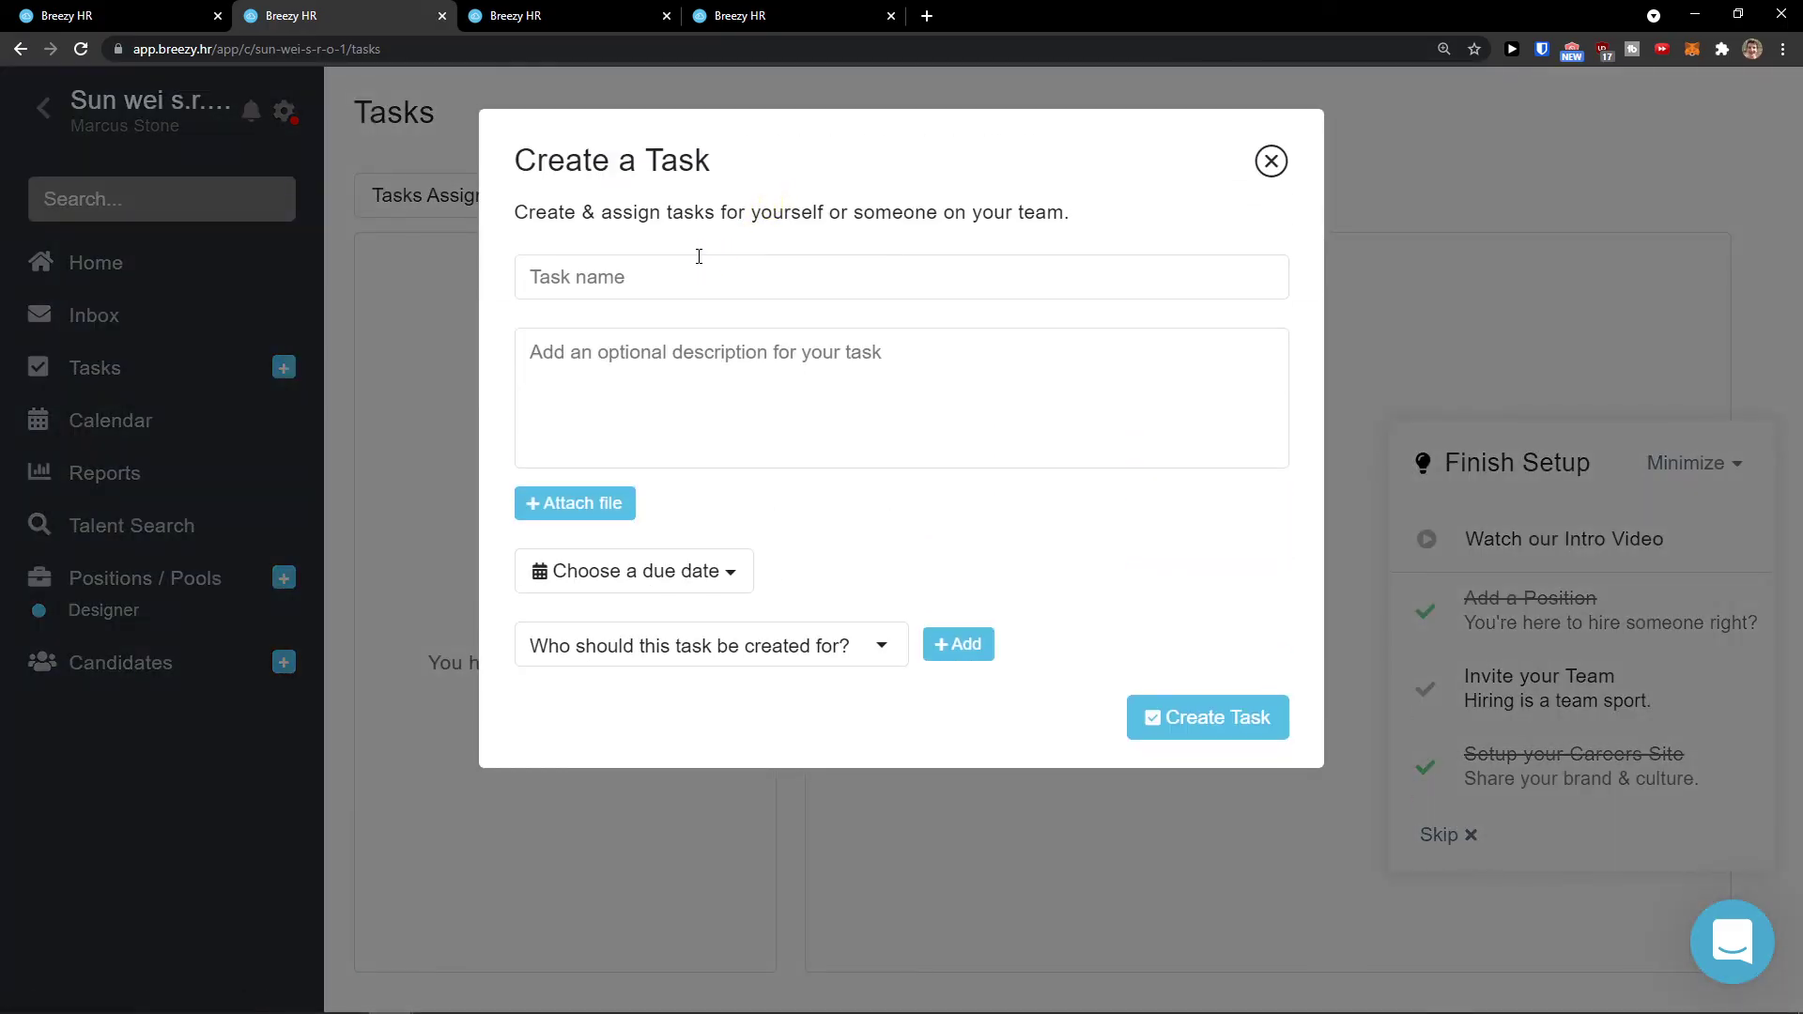
pyautogui.click(698, 256)
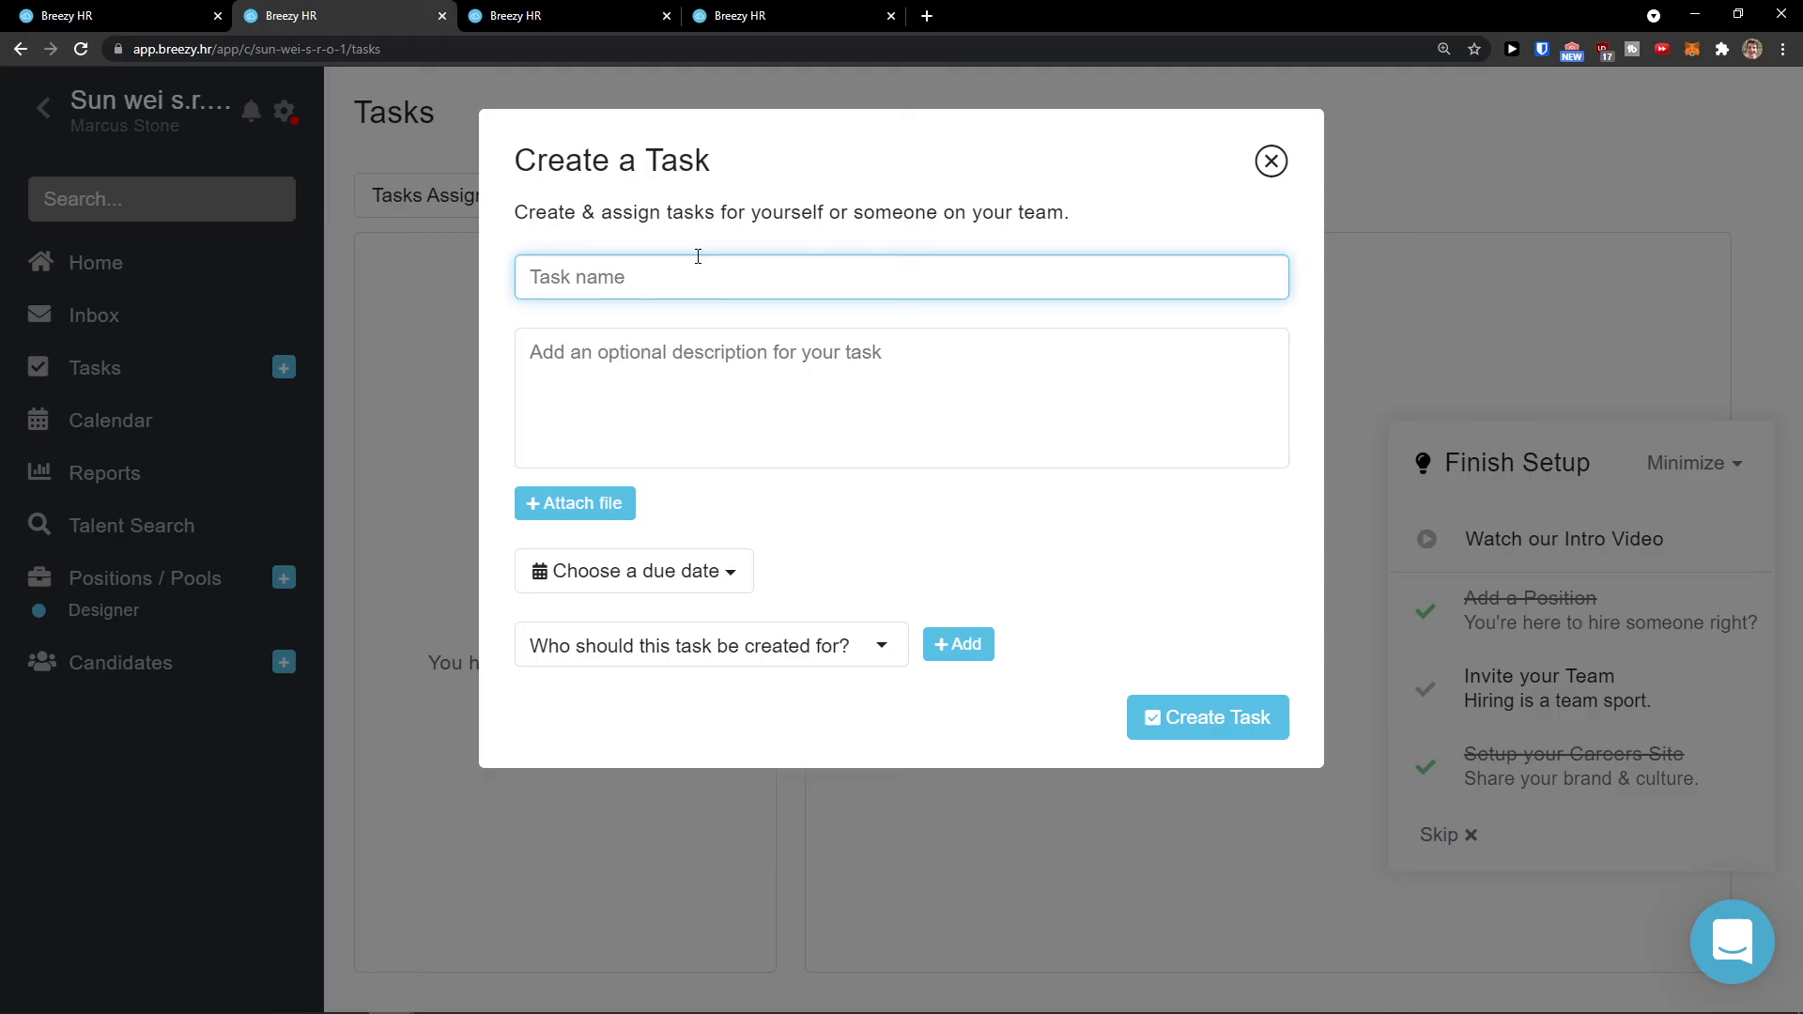
pyautogui.write('Create a new position')
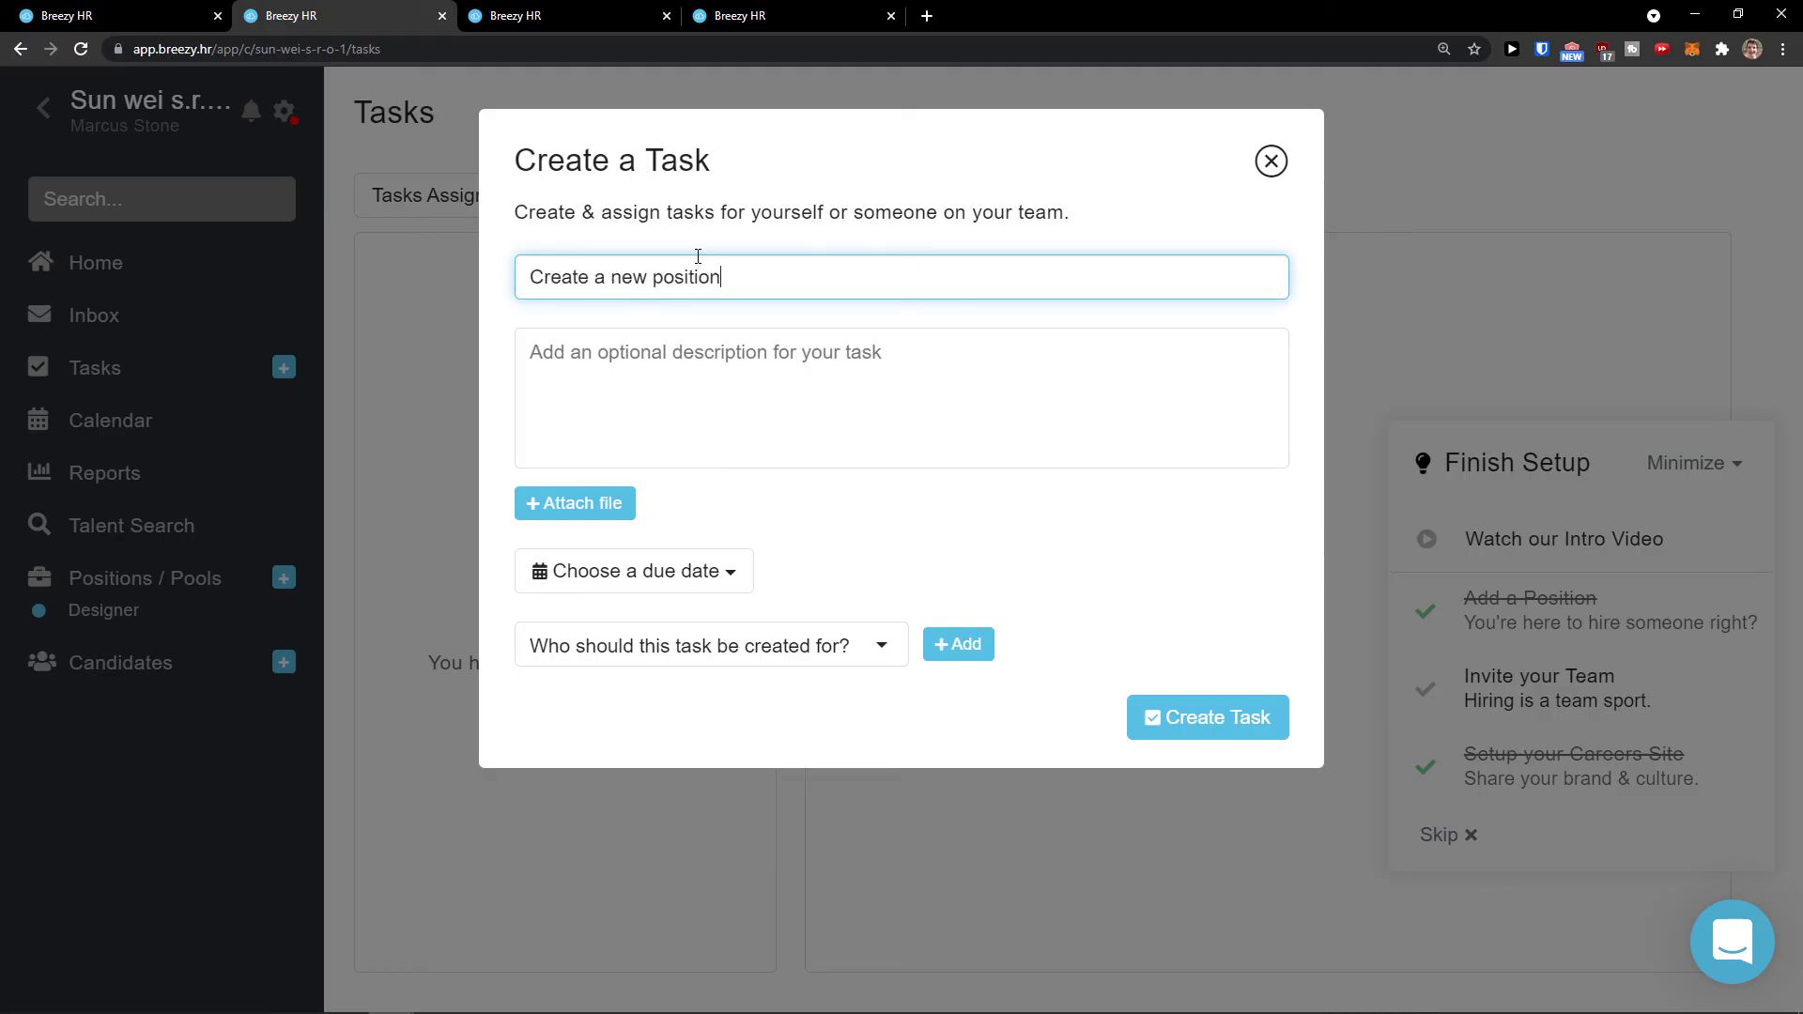
pyautogui.click(1206, 717)
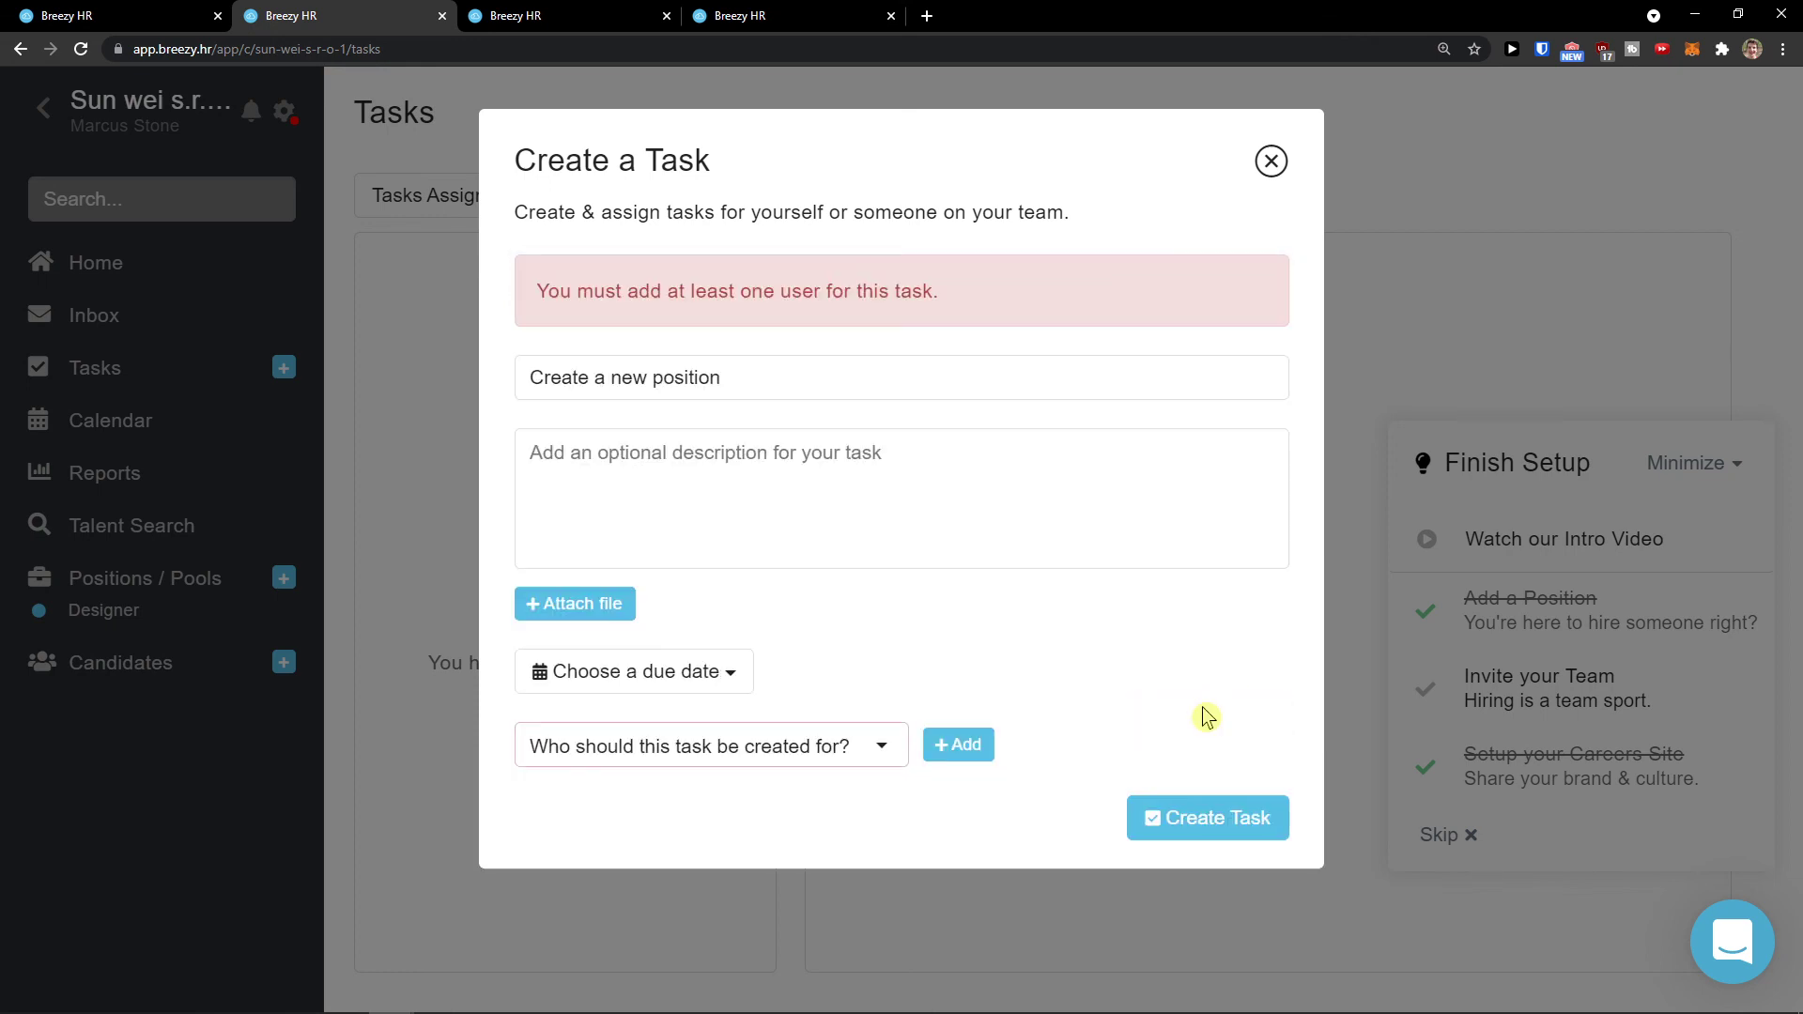
pyautogui.click(946, 491)
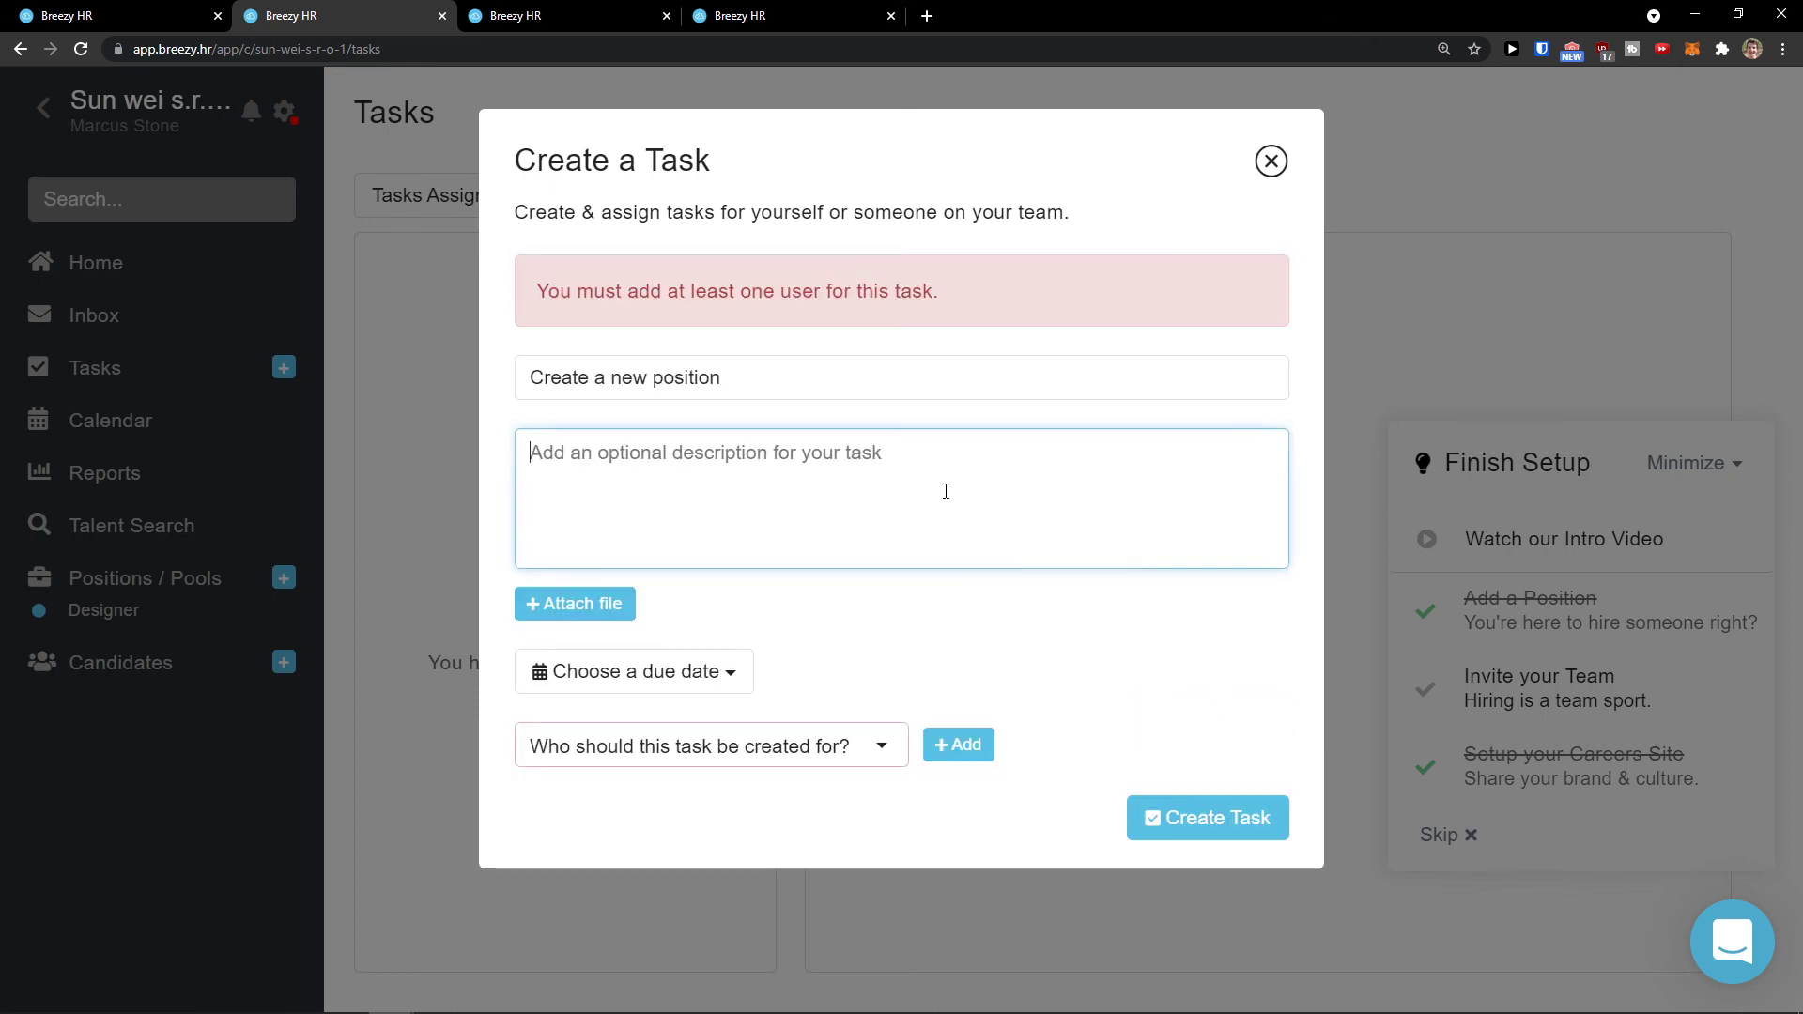
# Step: Add the account owner as the task's assignee
pyautogui.click(743, 734)
pyautogui.click(770, 782)
pyautogui.click(817, 738)
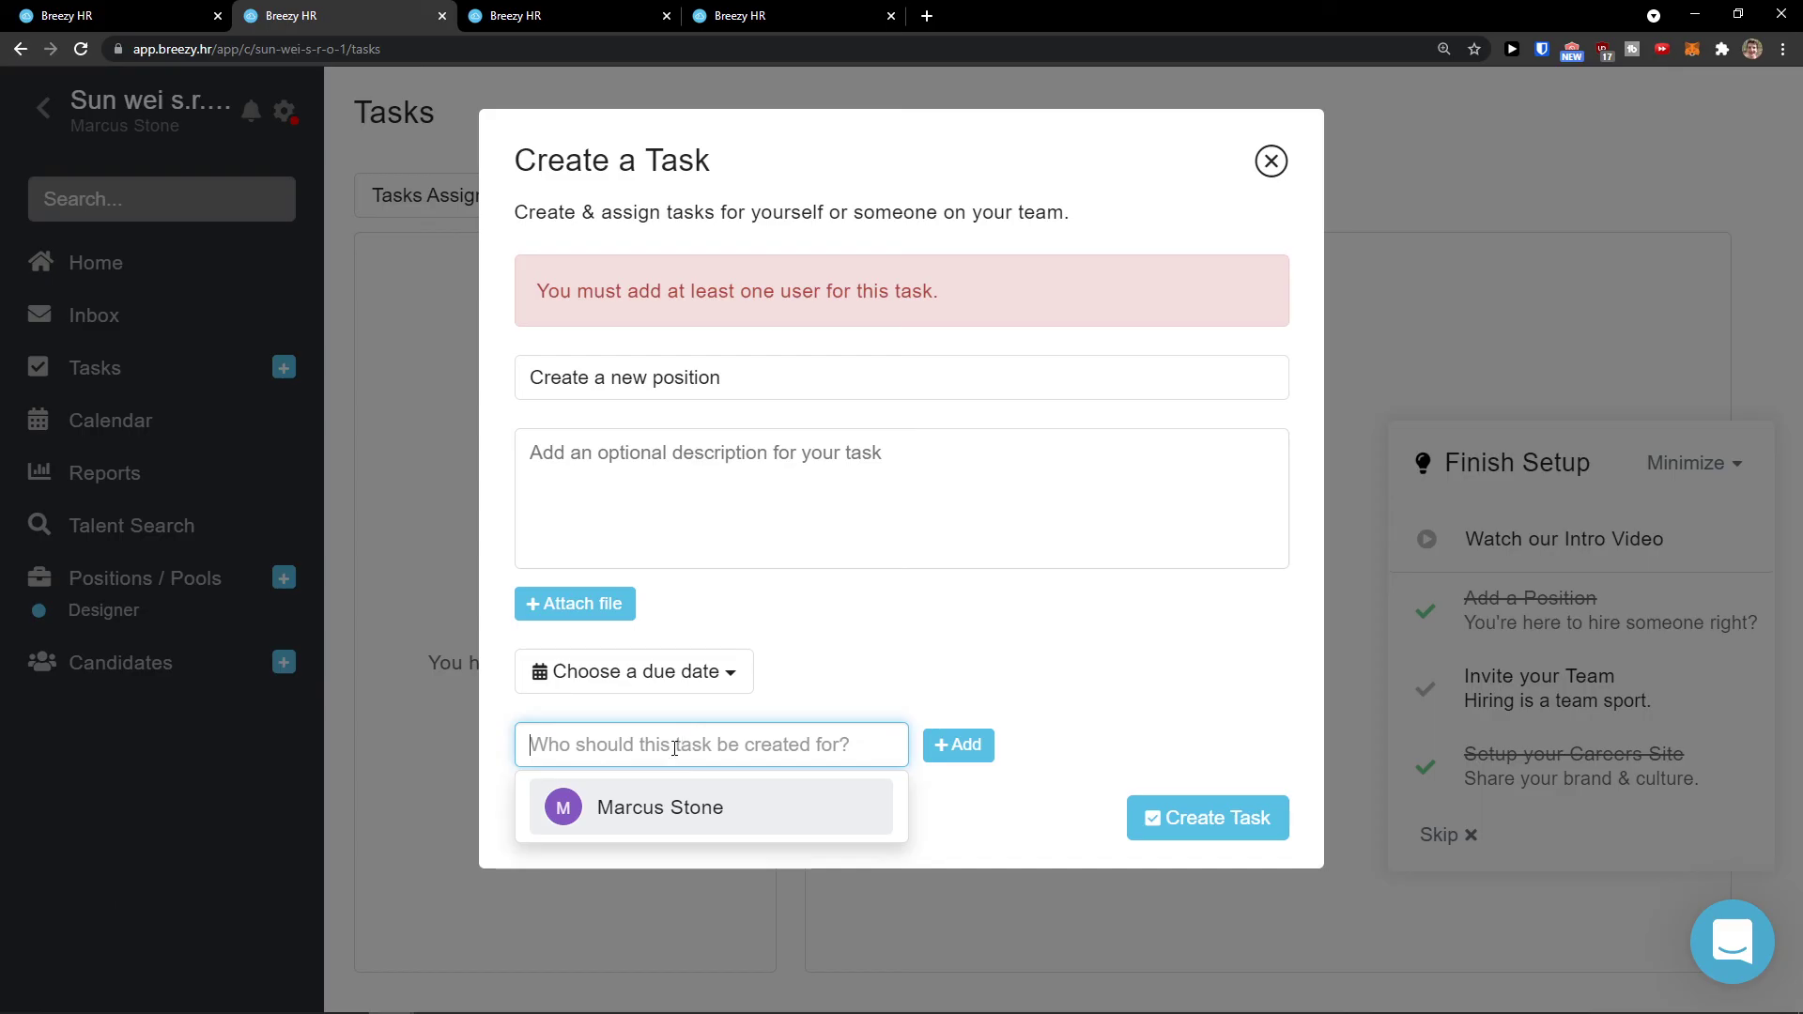
pyautogui.click(680, 813)
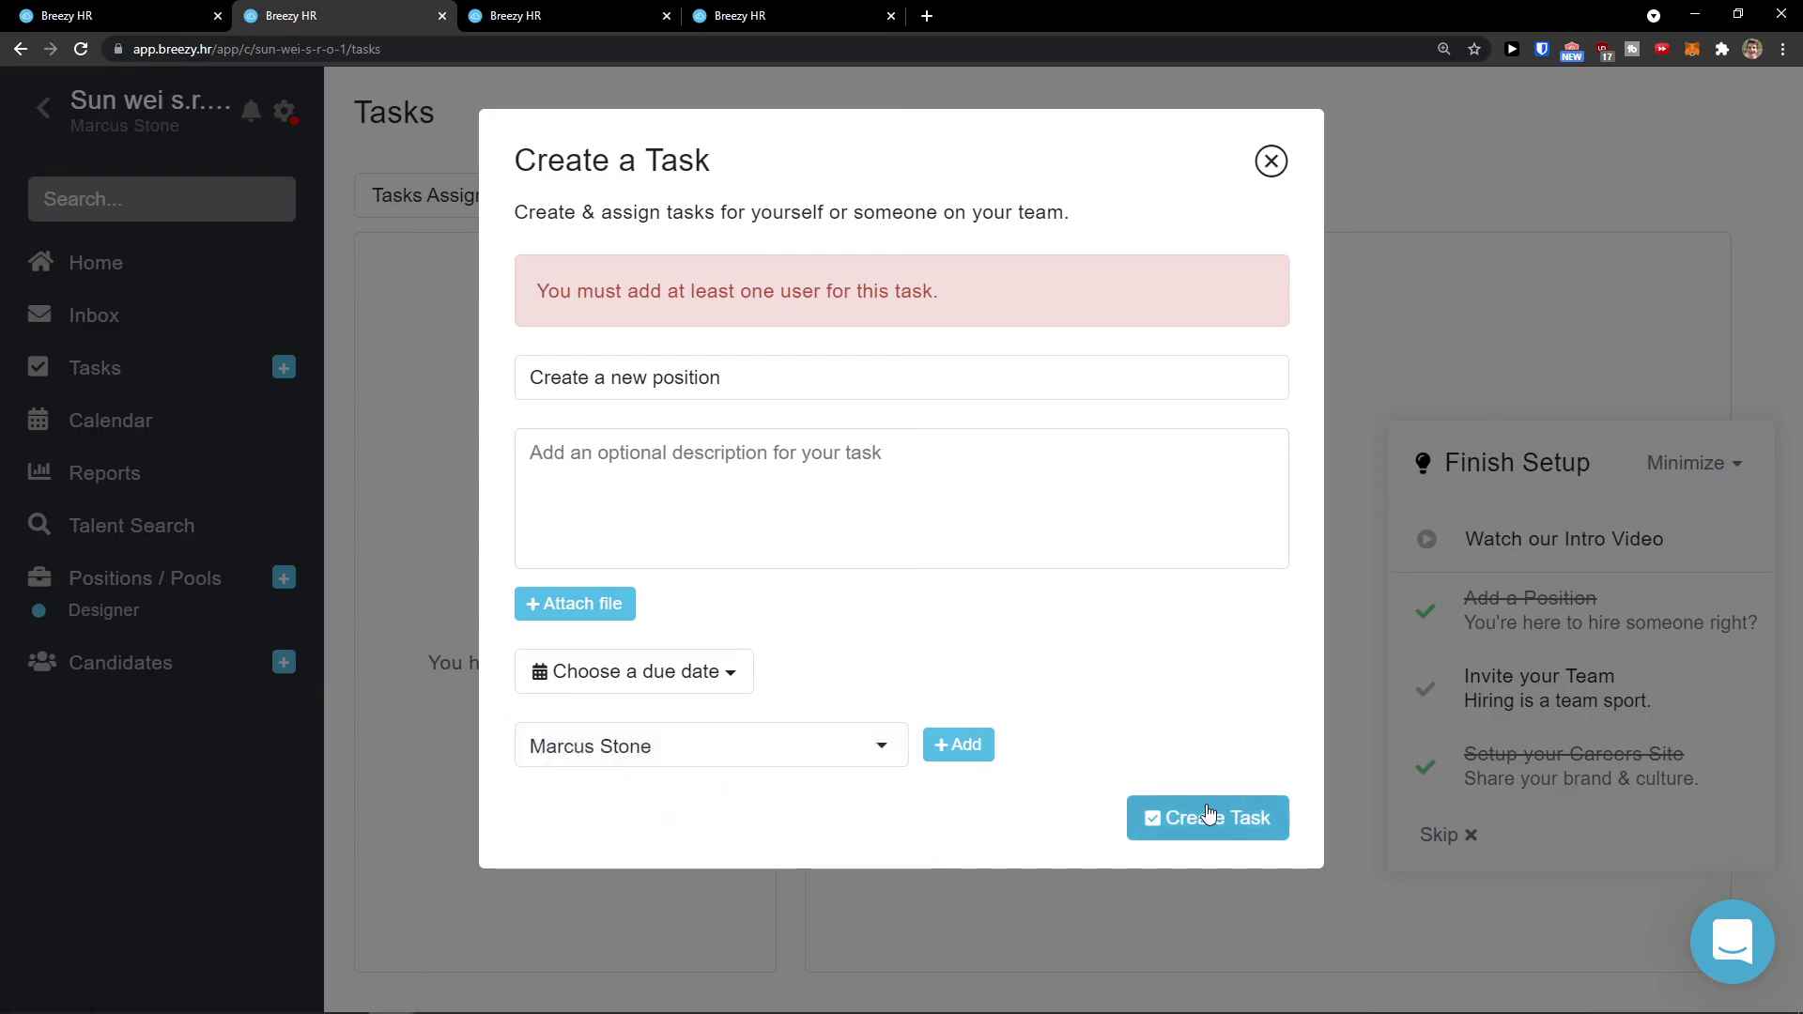
pyautogui.click(1153, 819)
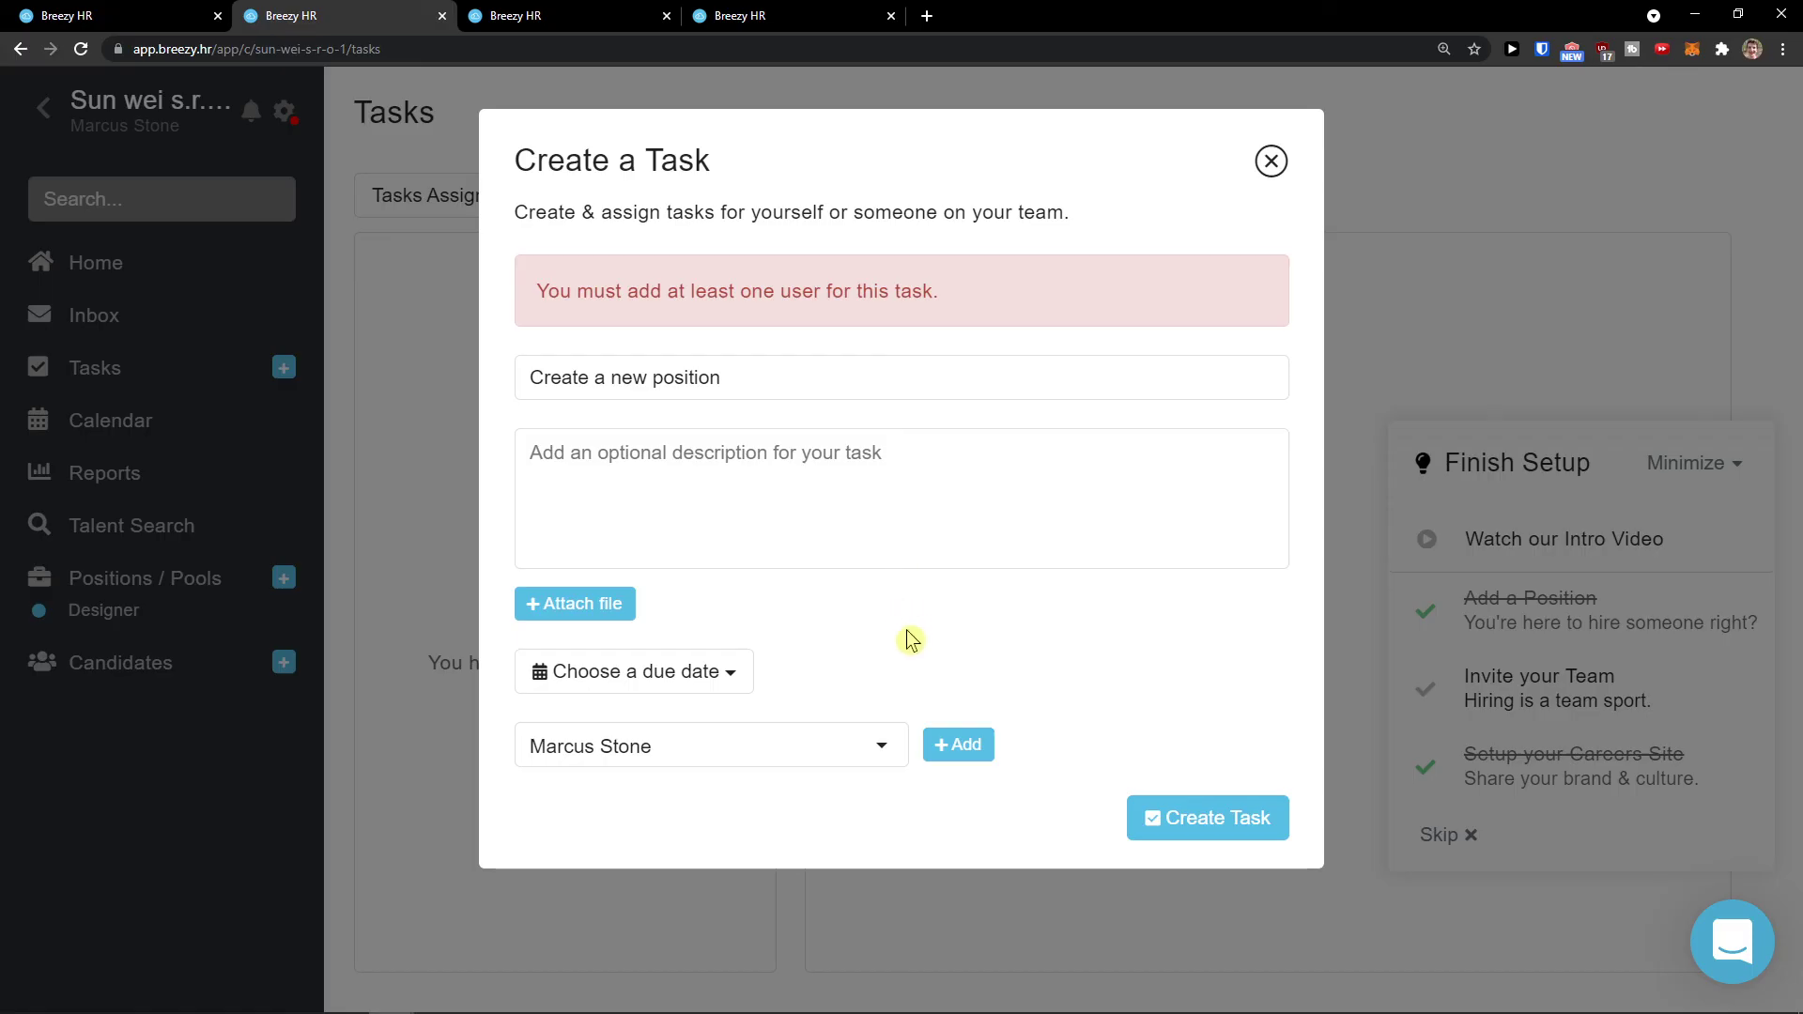
pyautogui.click(941, 747)
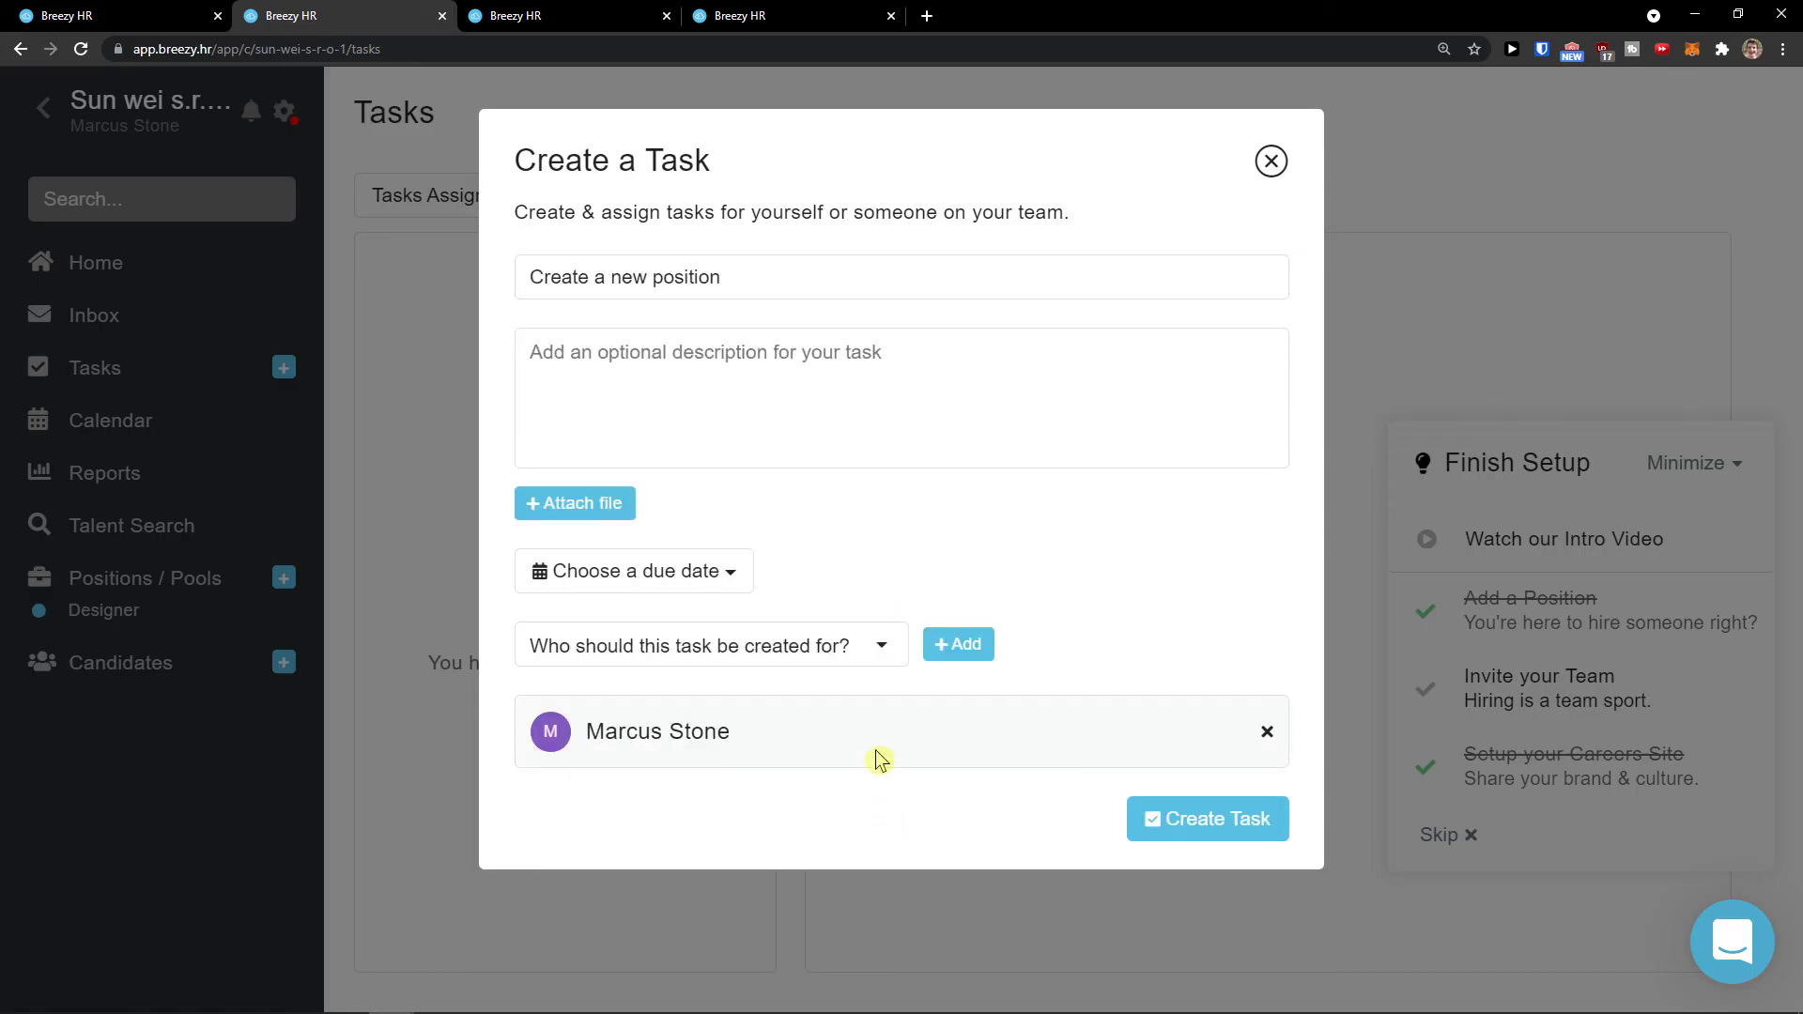
pyautogui.click(1228, 821)
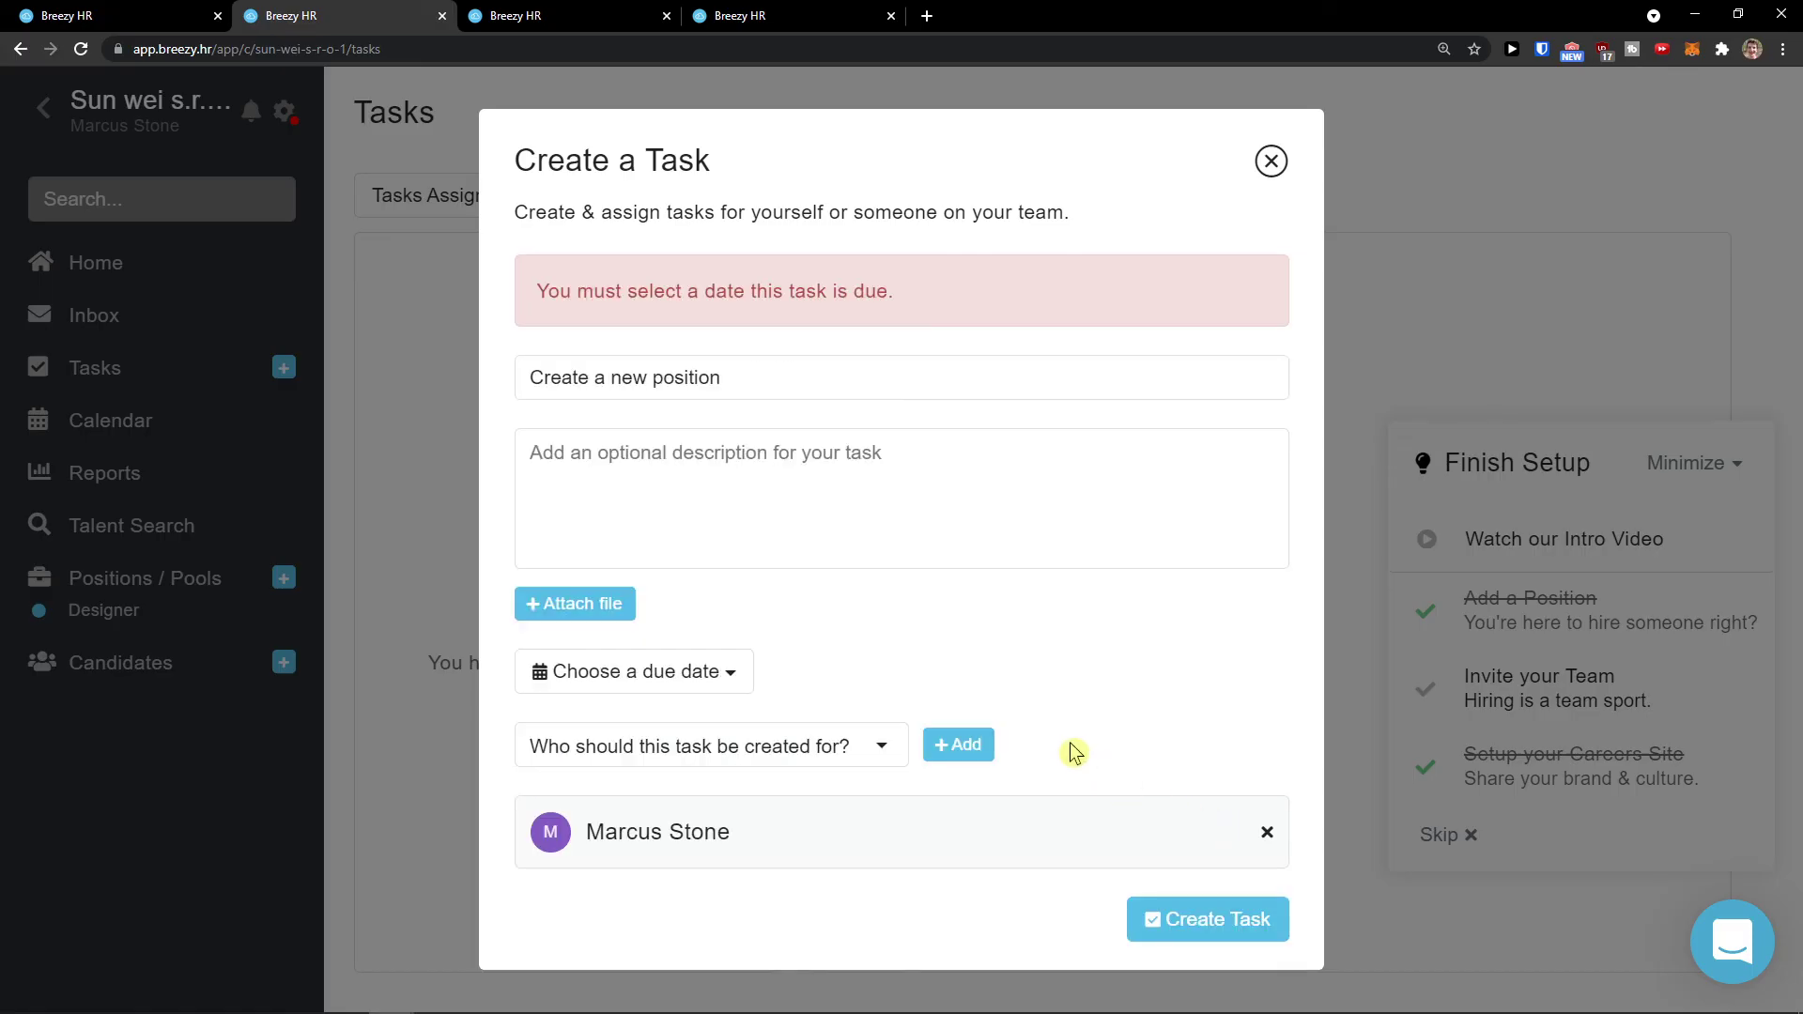
# Step: Set the task due Tomorrow, create it, and go to the Calendar
pyautogui.click(673, 668)
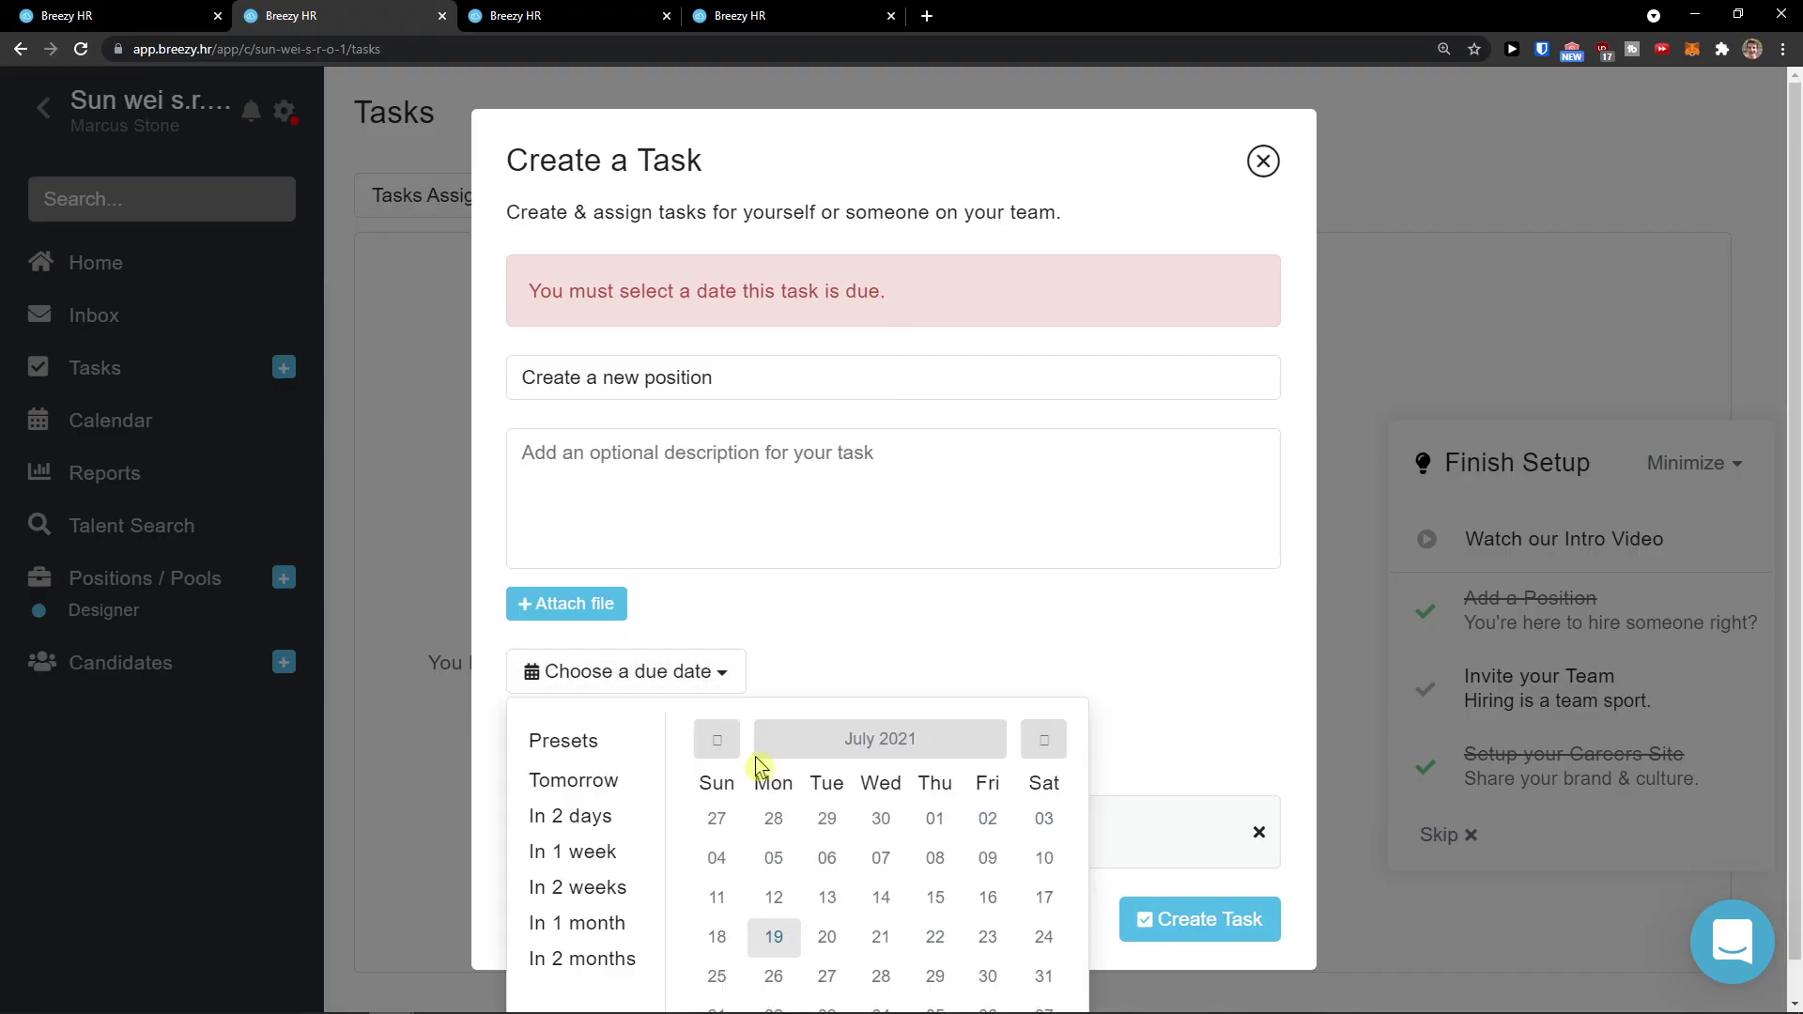
pyautogui.click(834, 936)
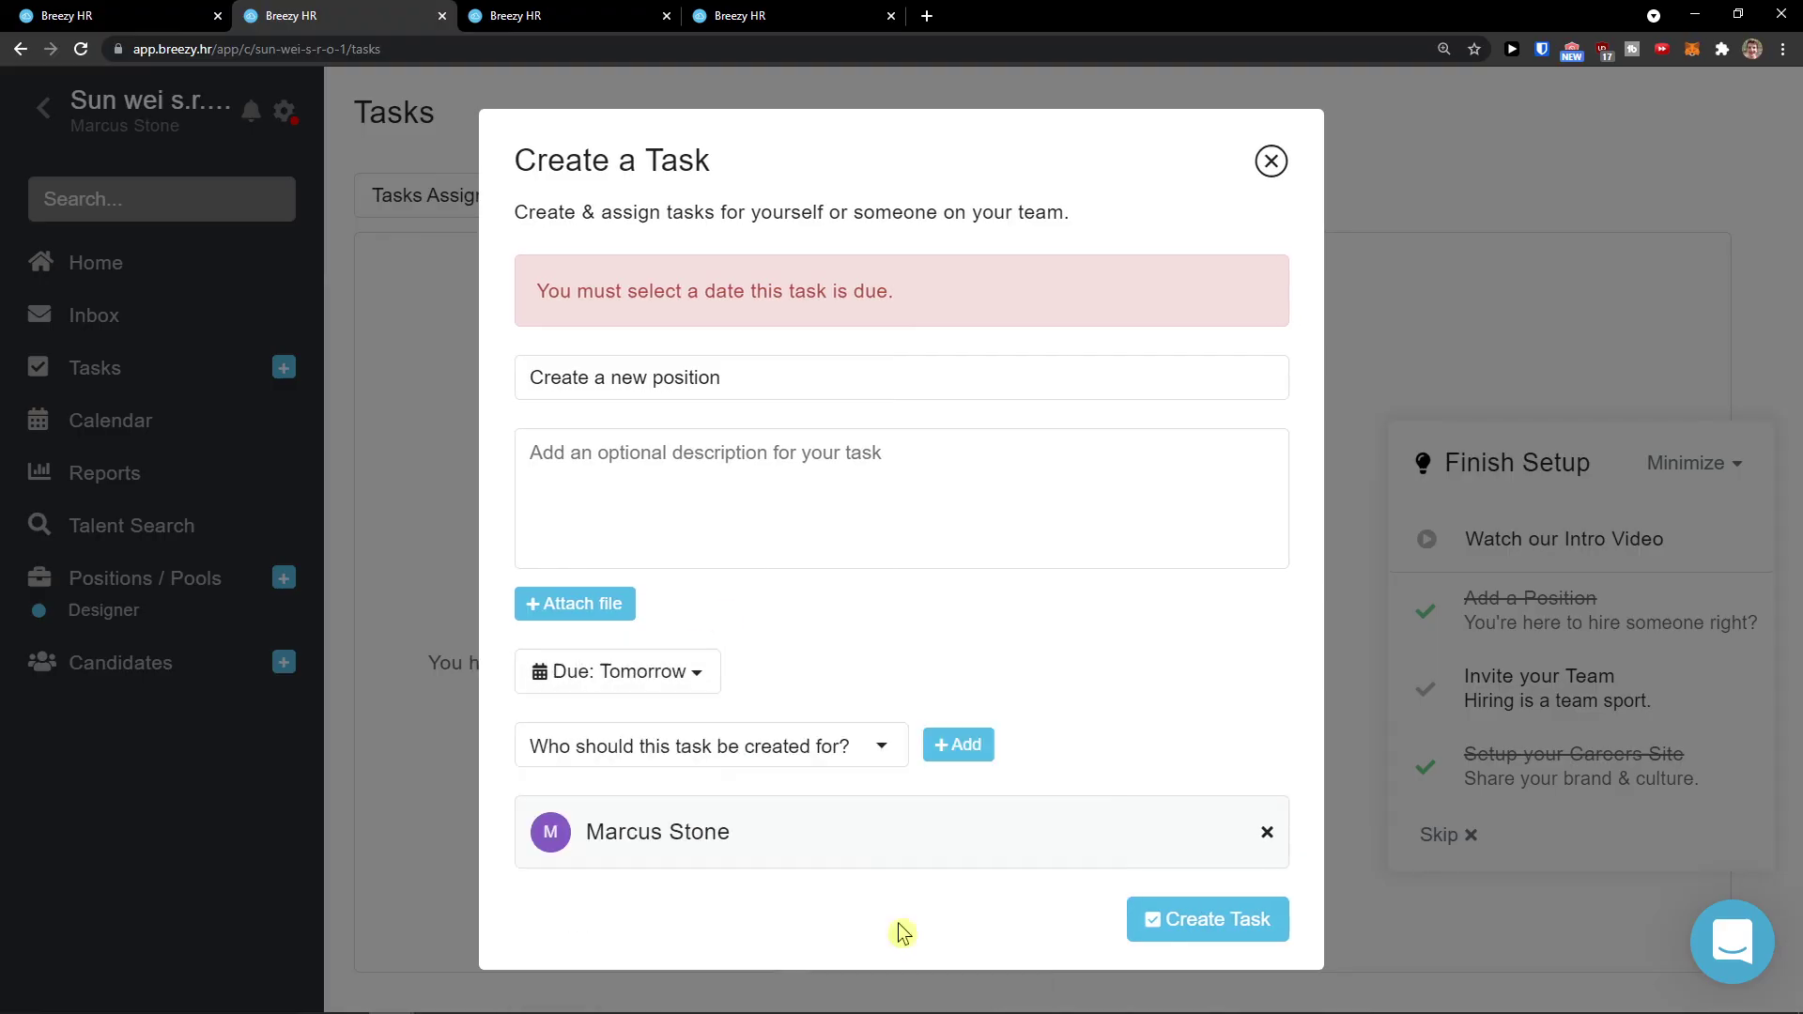
pyautogui.click(1182, 939)
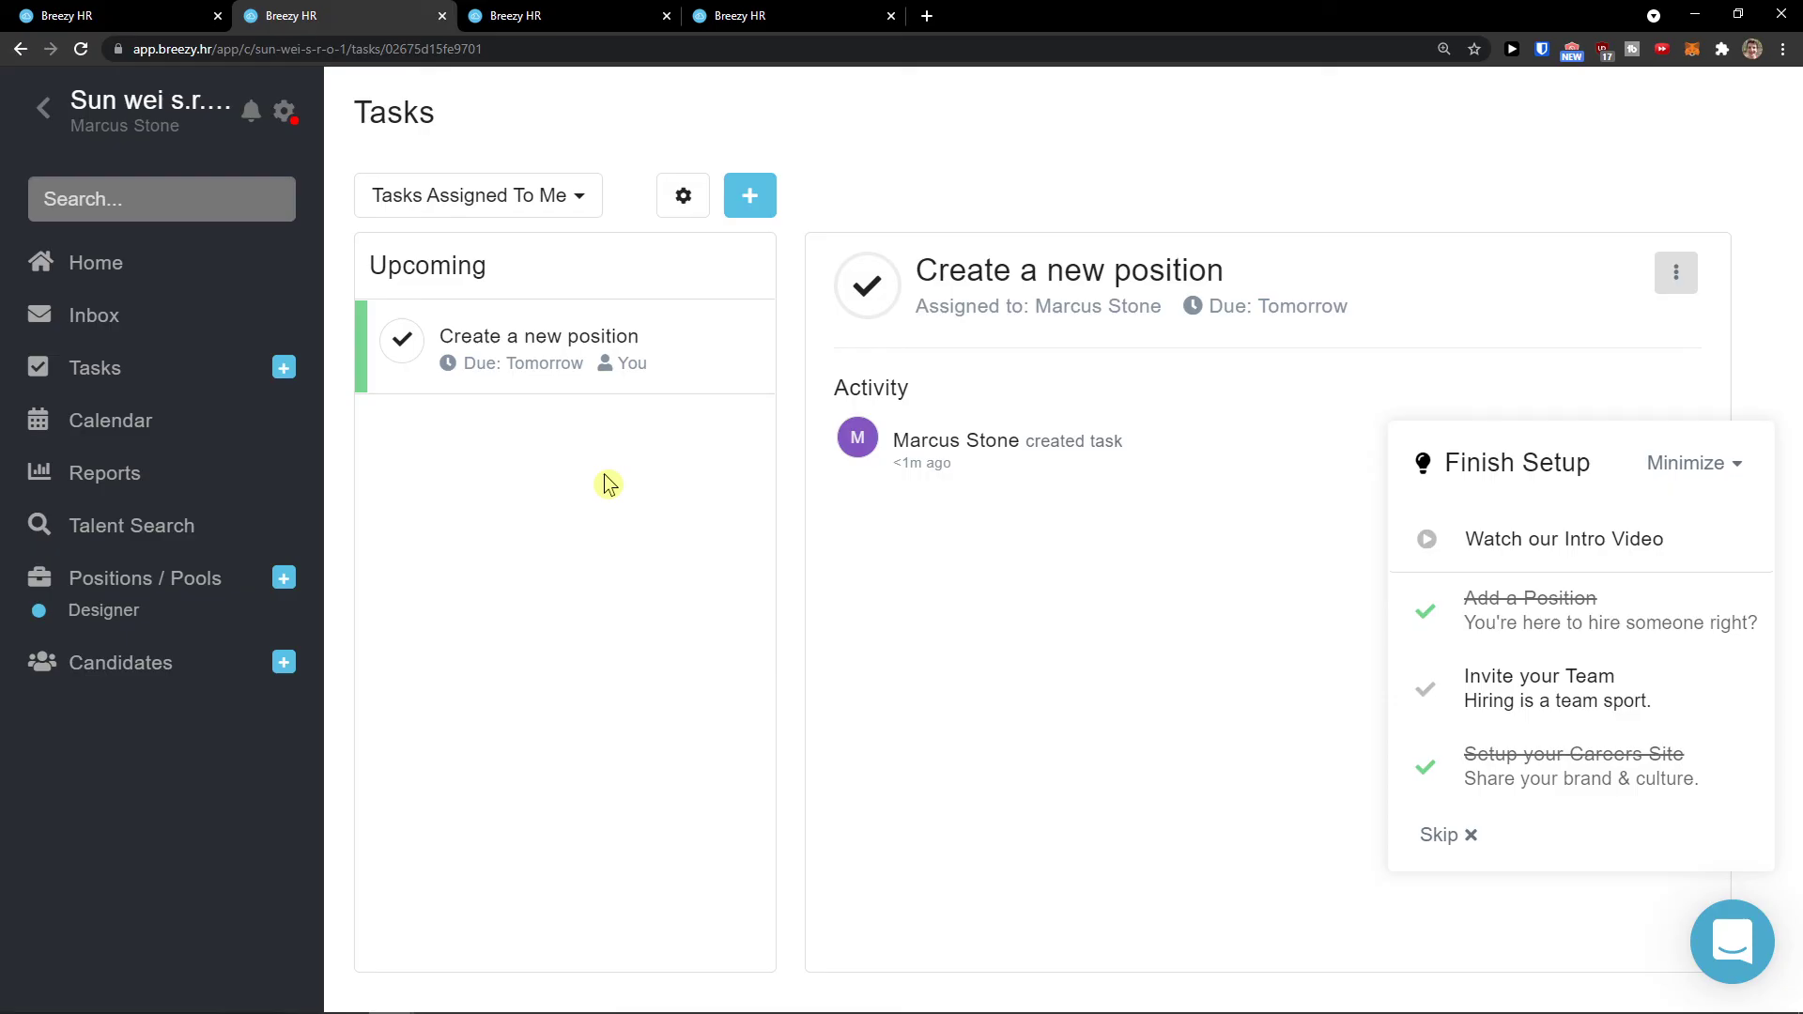
pyautogui.click(147, 429)
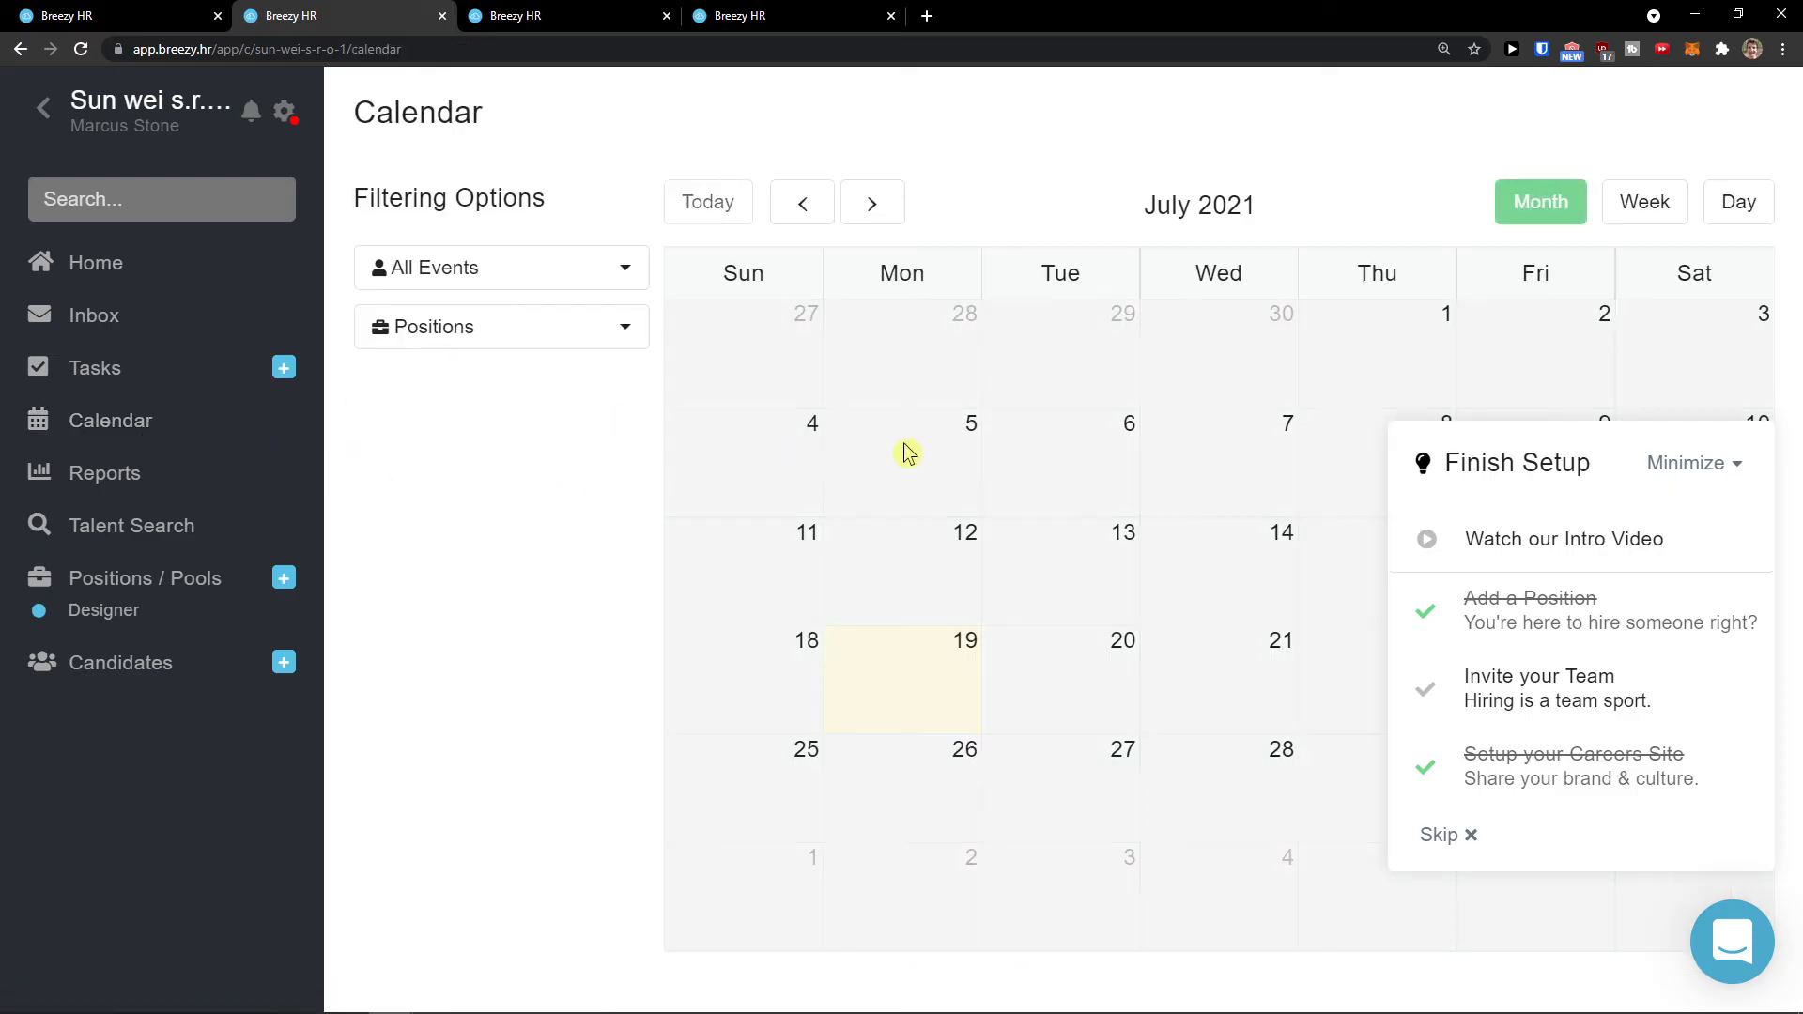
# Step: Minimize the Finish Setup checklist, then visit Reports, Talent Search and Positions / Pools
pyautogui.click(1724, 463)
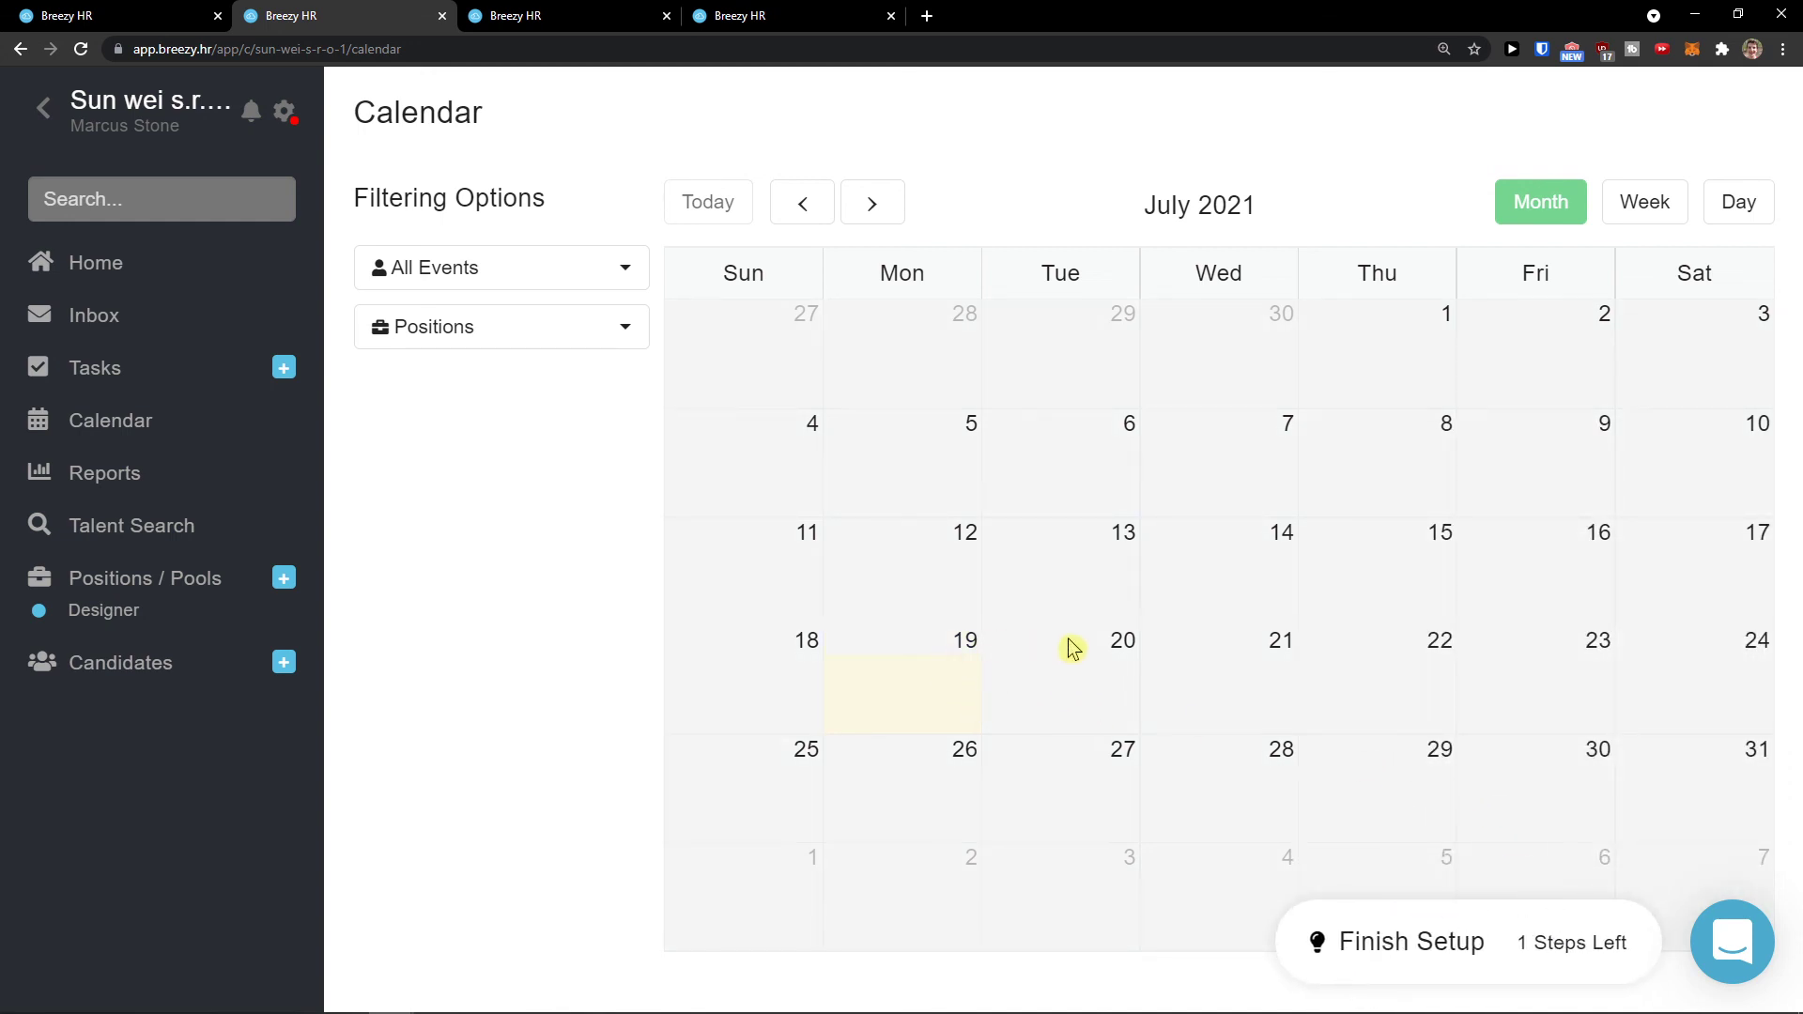
pyautogui.click(139, 479)
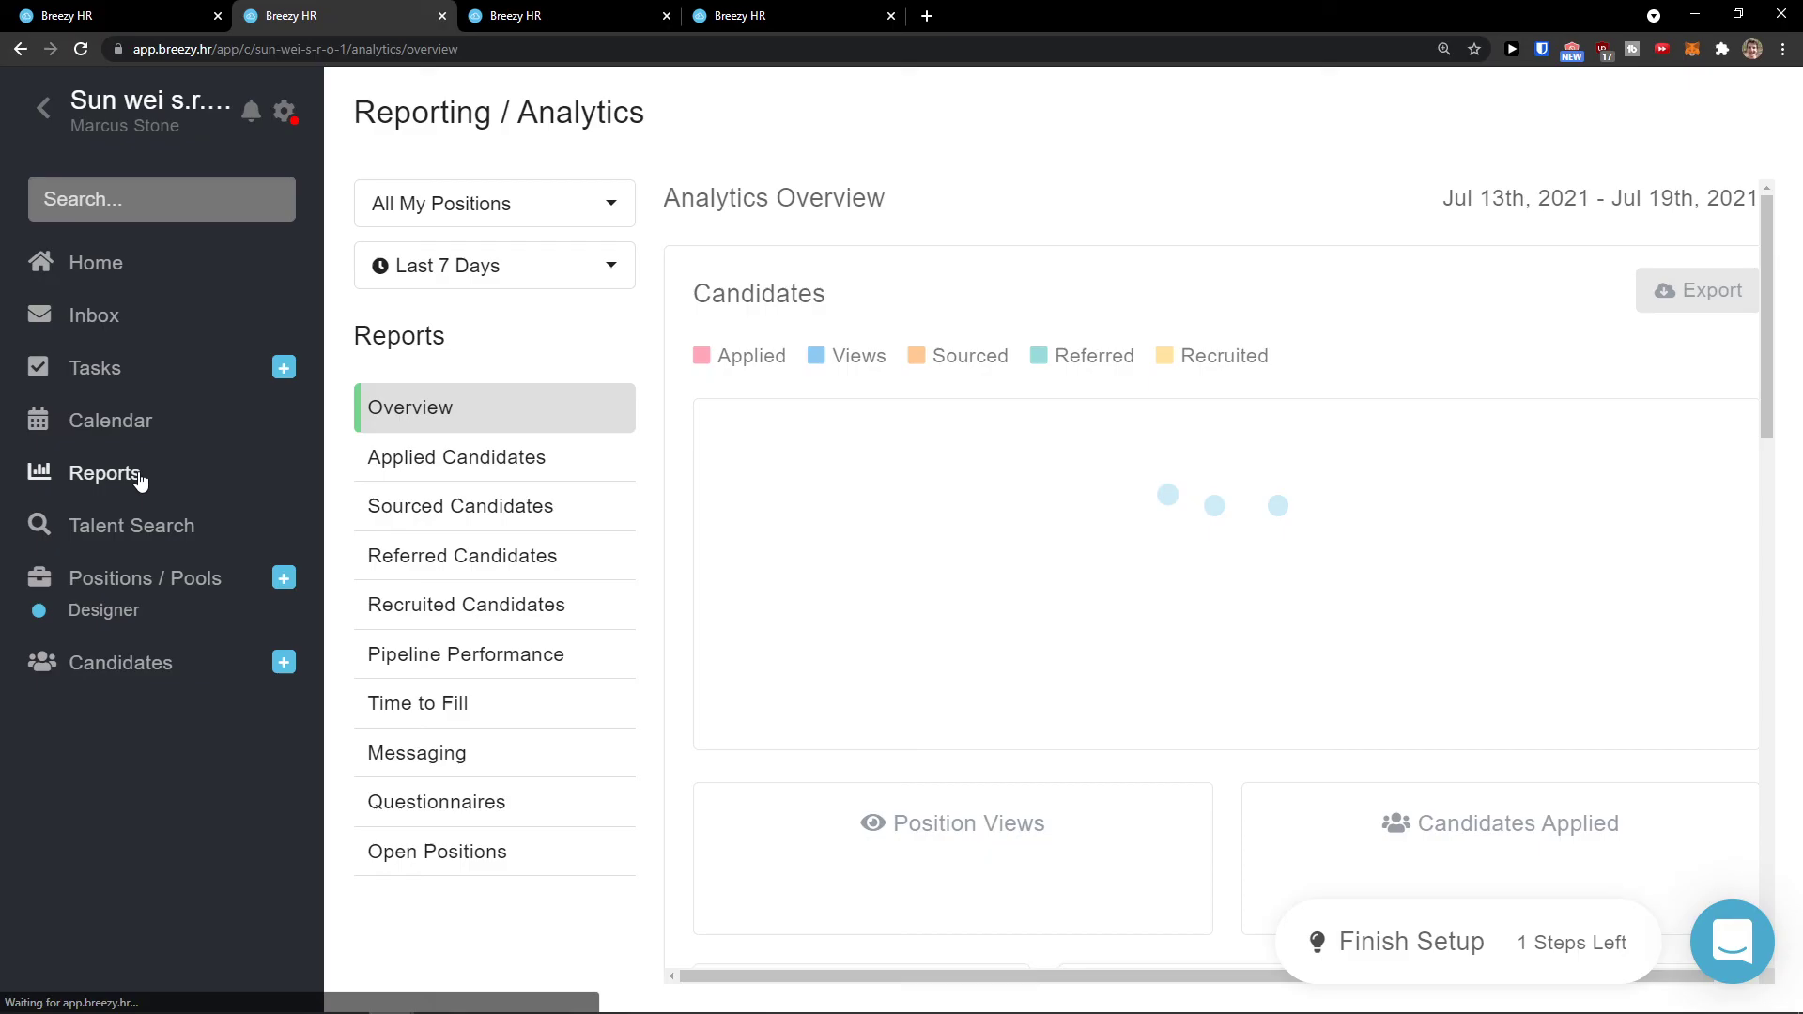
pyautogui.moveTo(1721, 430)
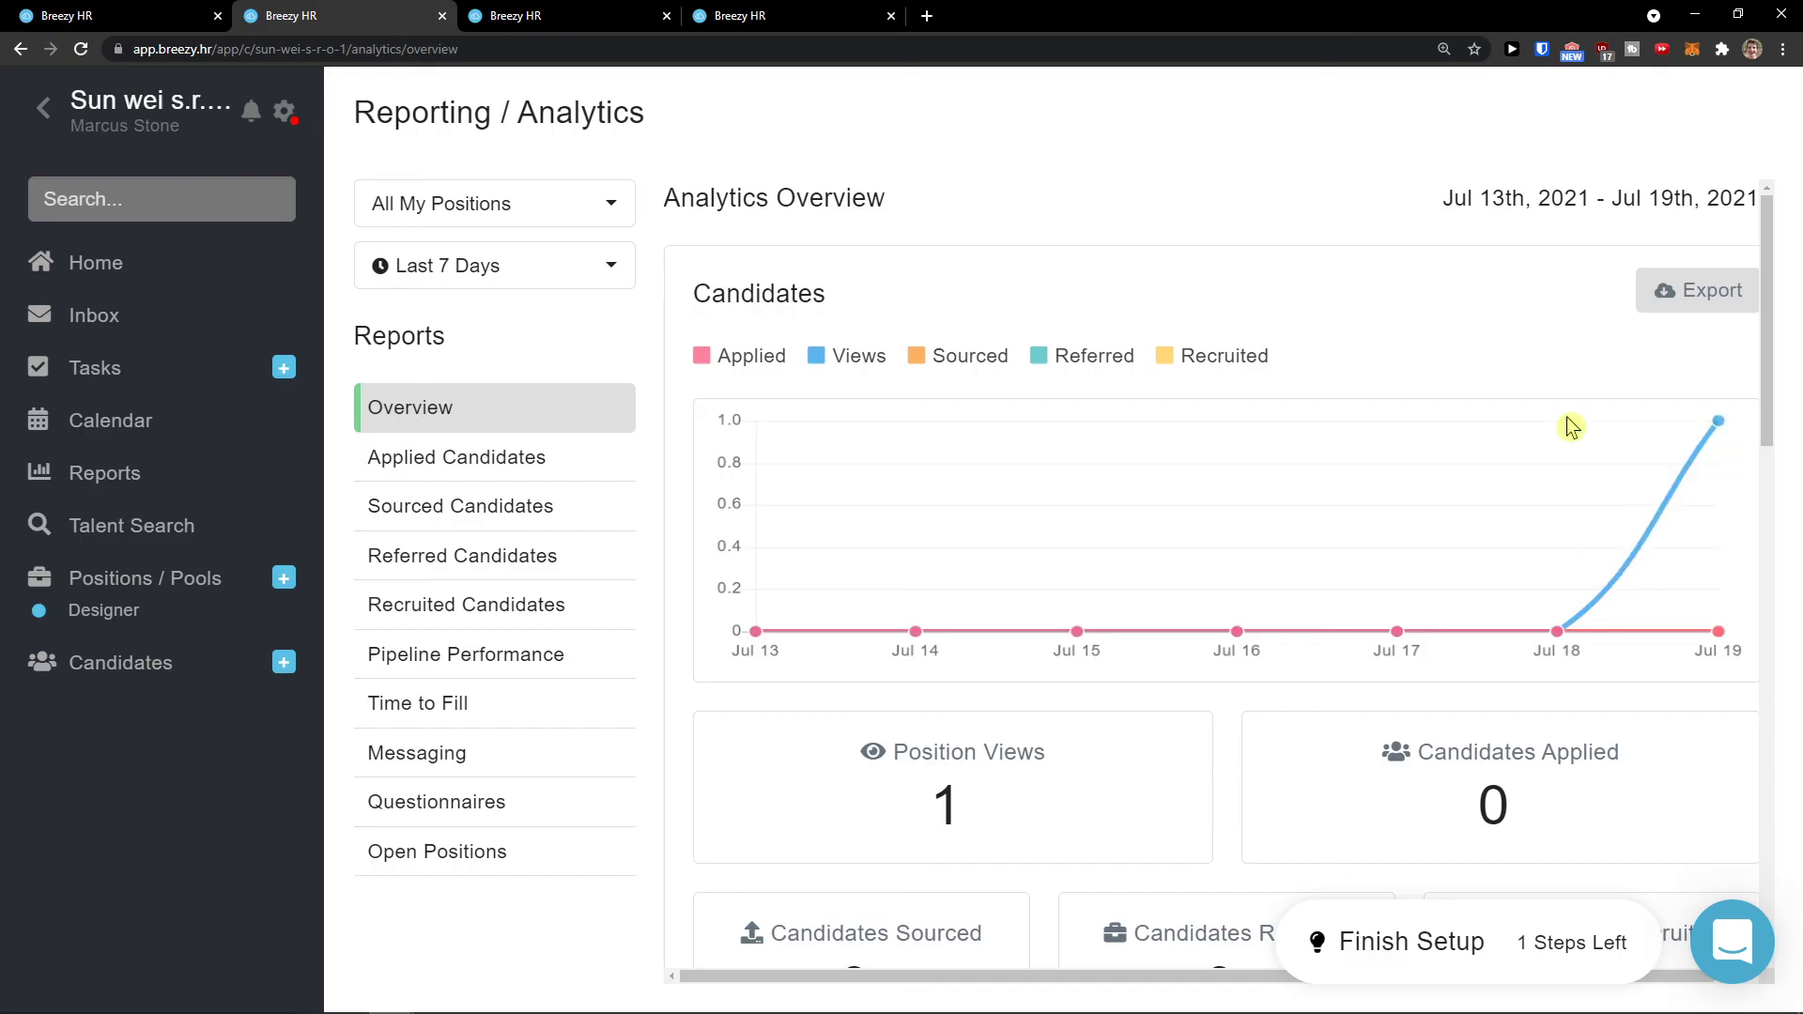
pyautogui.click(124, 543)
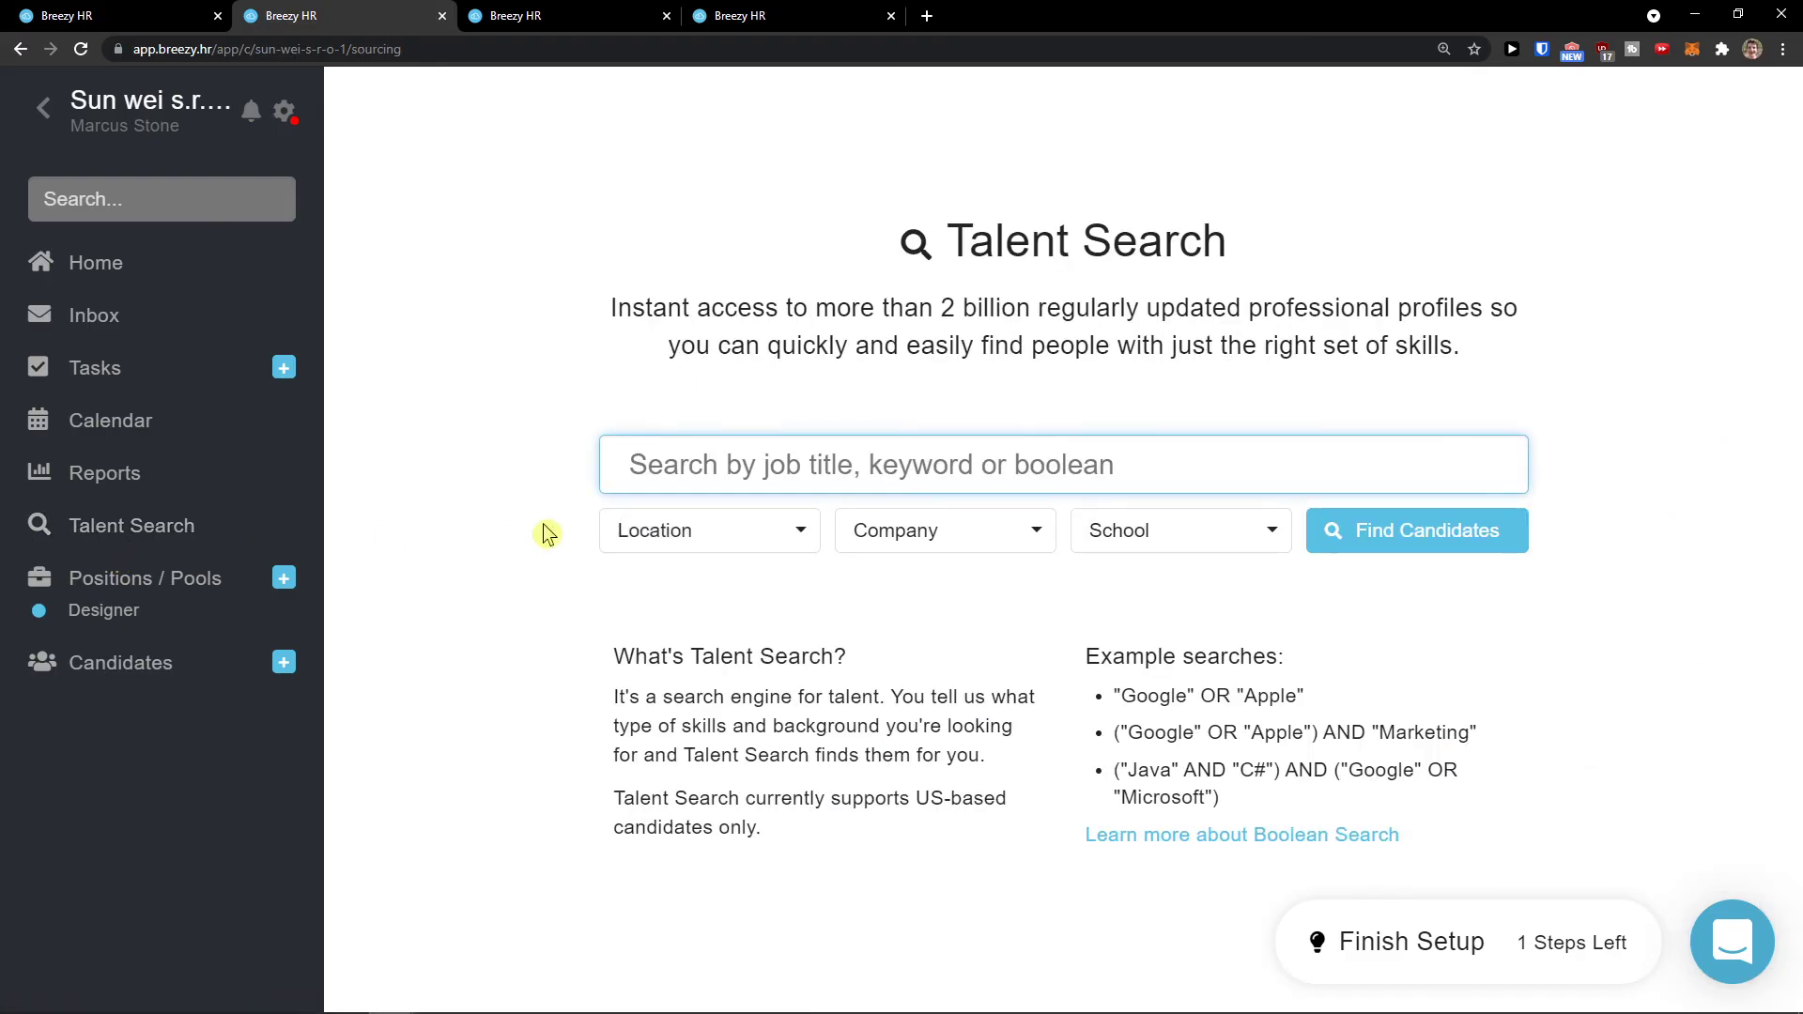
pyautogui.click(174, 594)
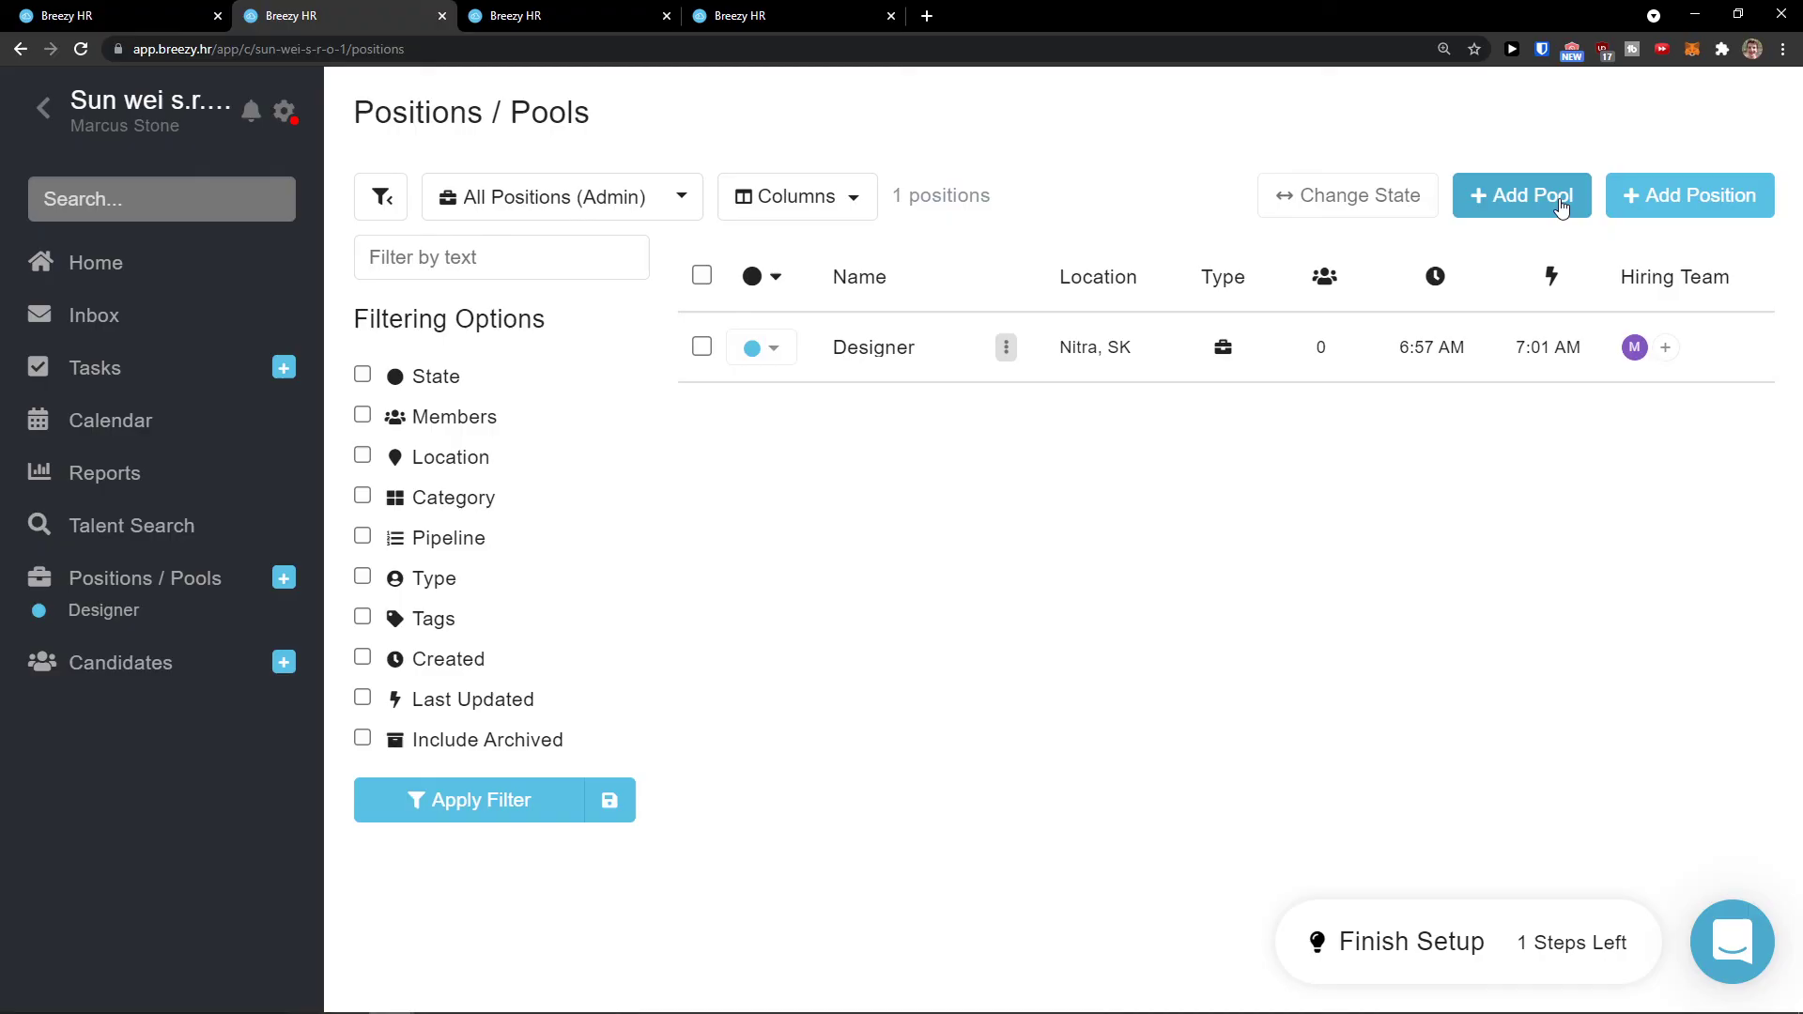
# Step: Open the Create a New Pool form, close it unfilled, and switch to Candidates
pyautogui.click(1513, 208)
pyautogui.scroll(-1, 1393, 296)
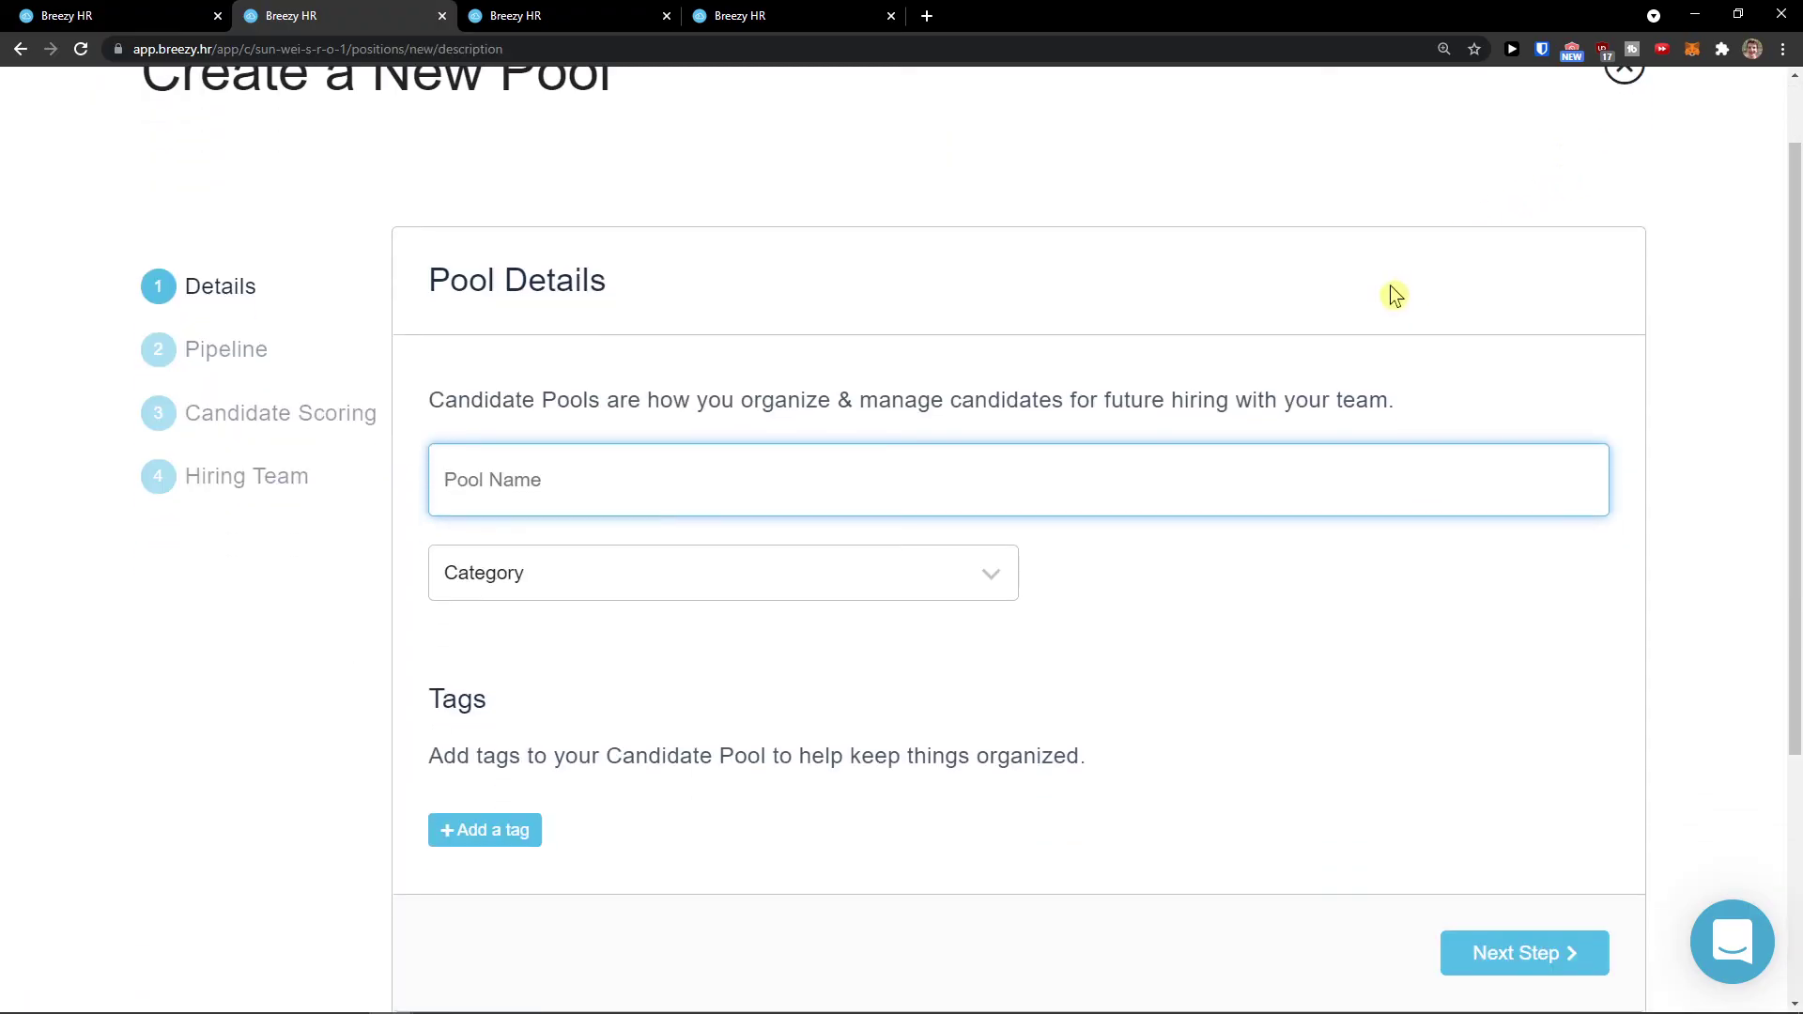
pyautogui.scroll(1, 1394, 296)
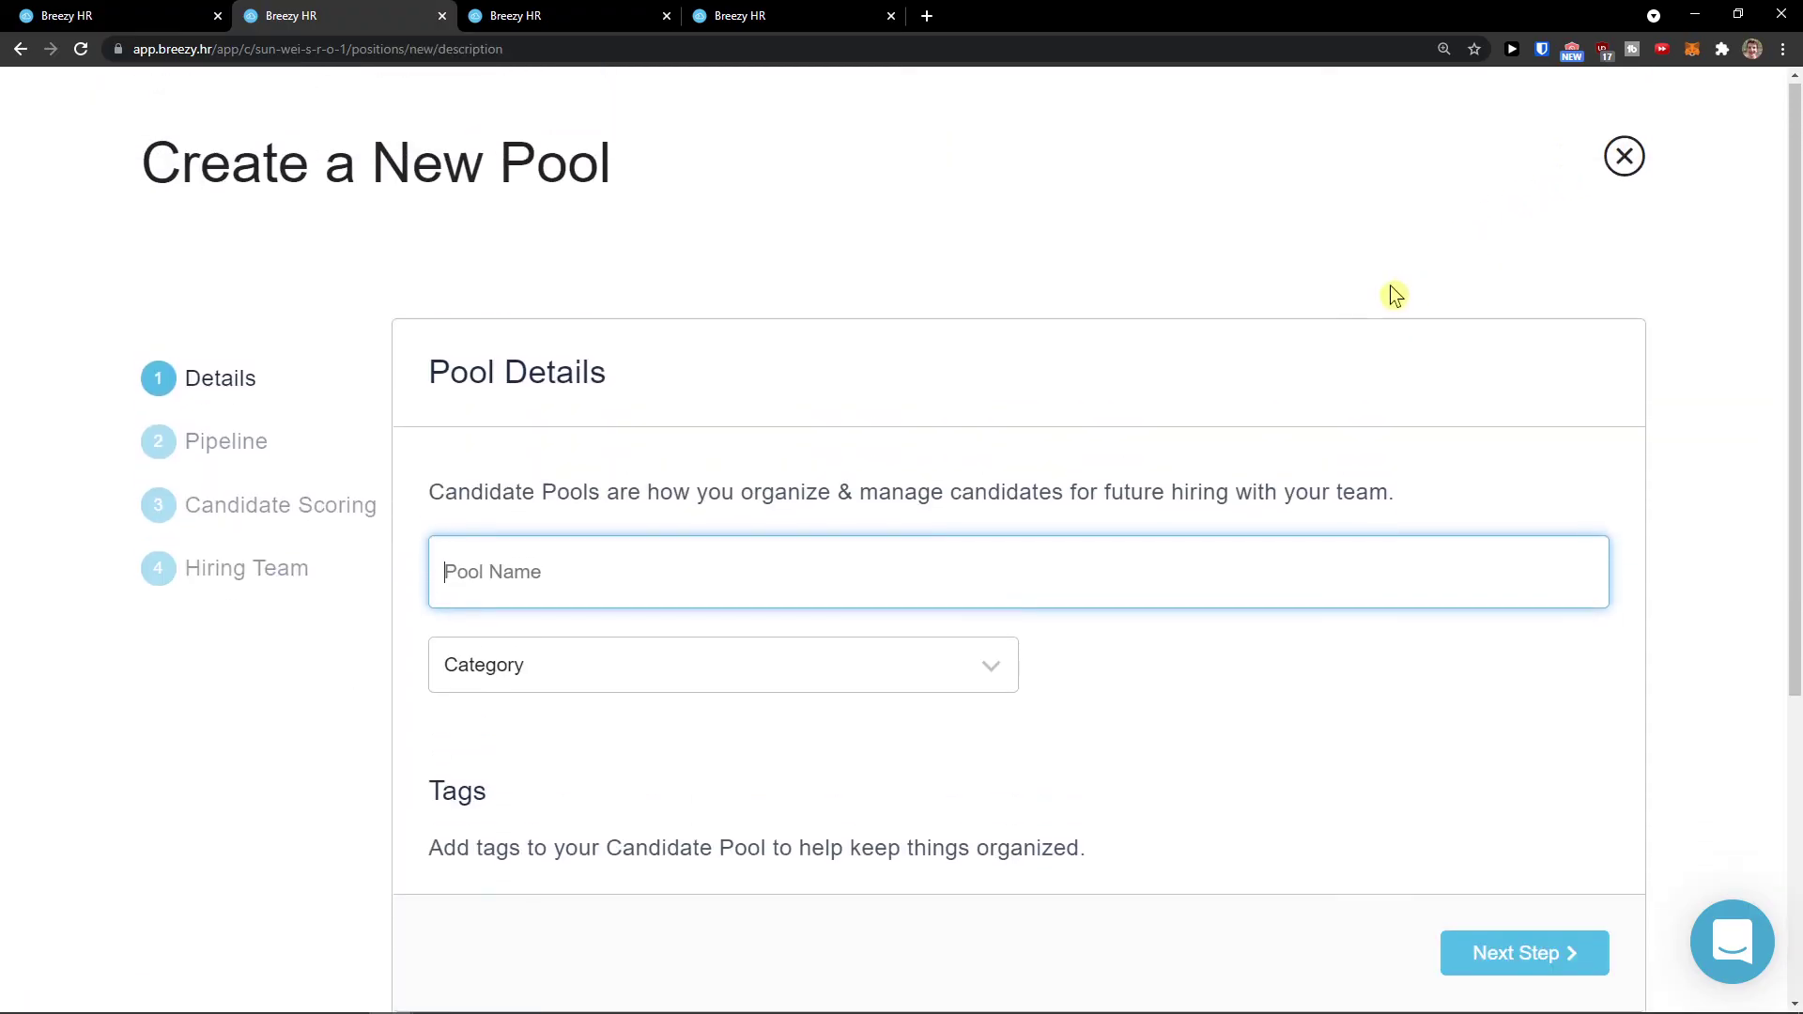
pyautogui.click(1624, 157)
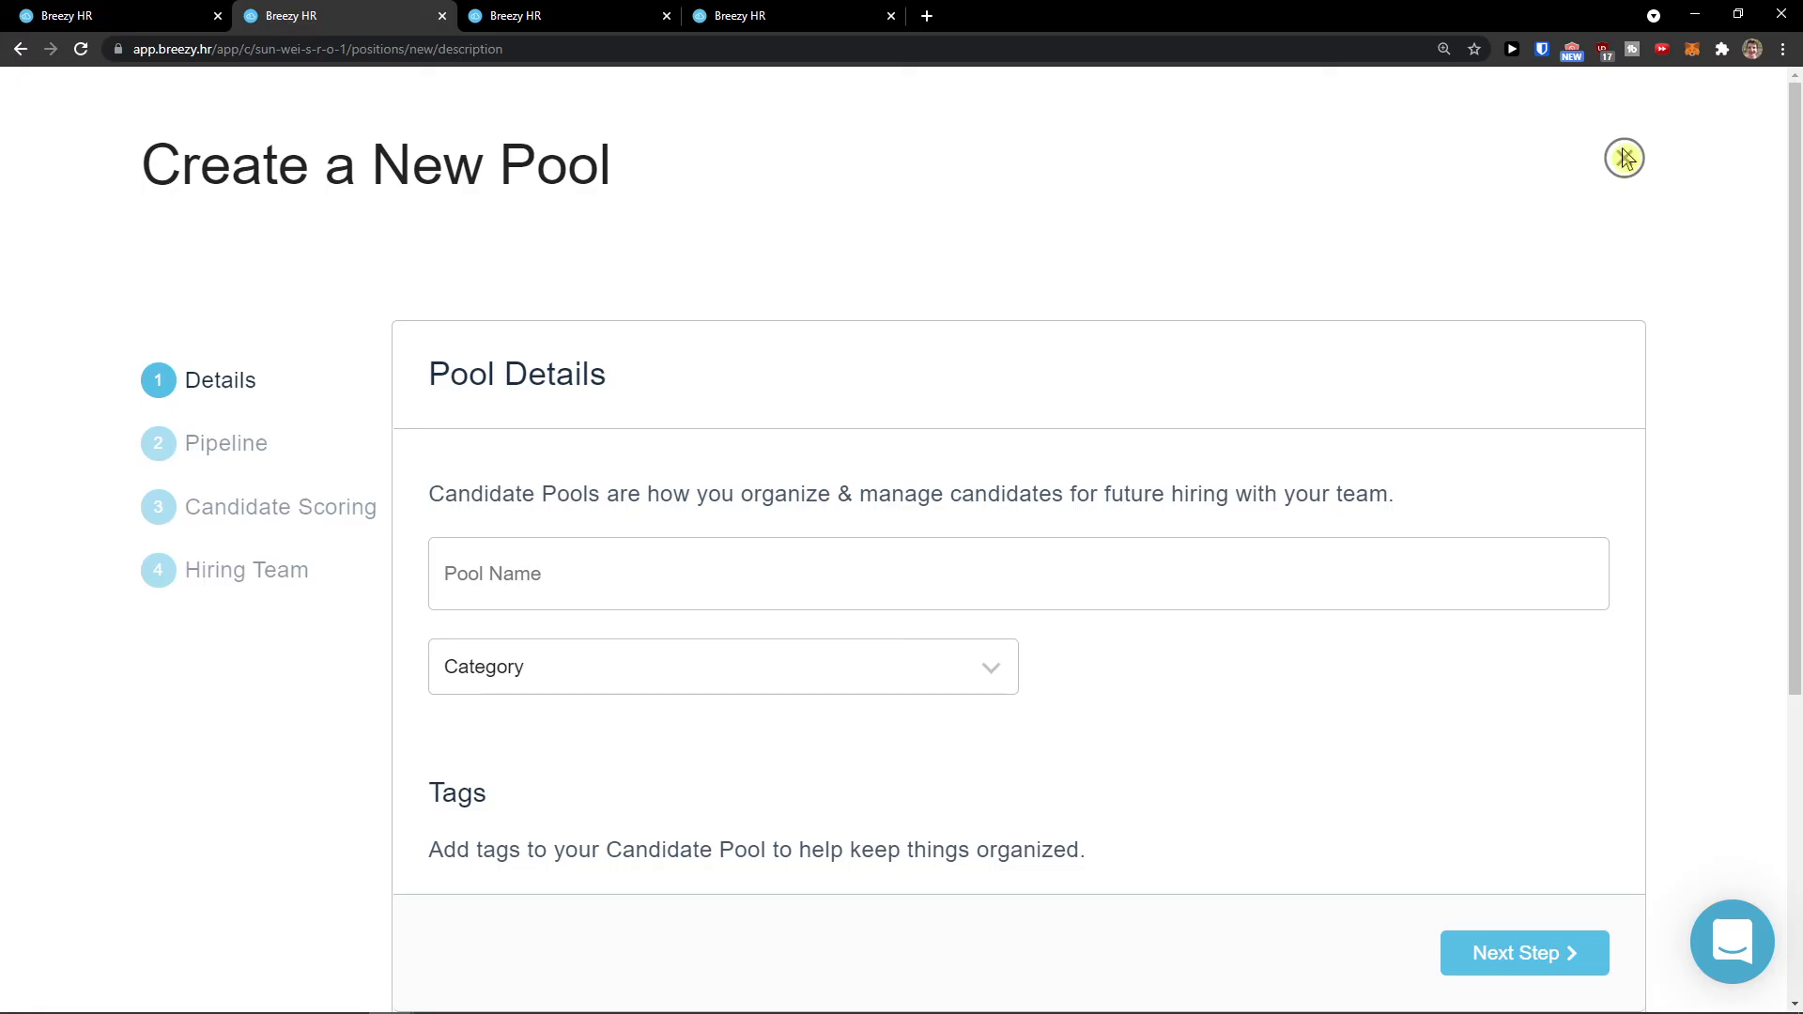
pyautogui.click(1623, 157)
pyautogui.click(128, 662)
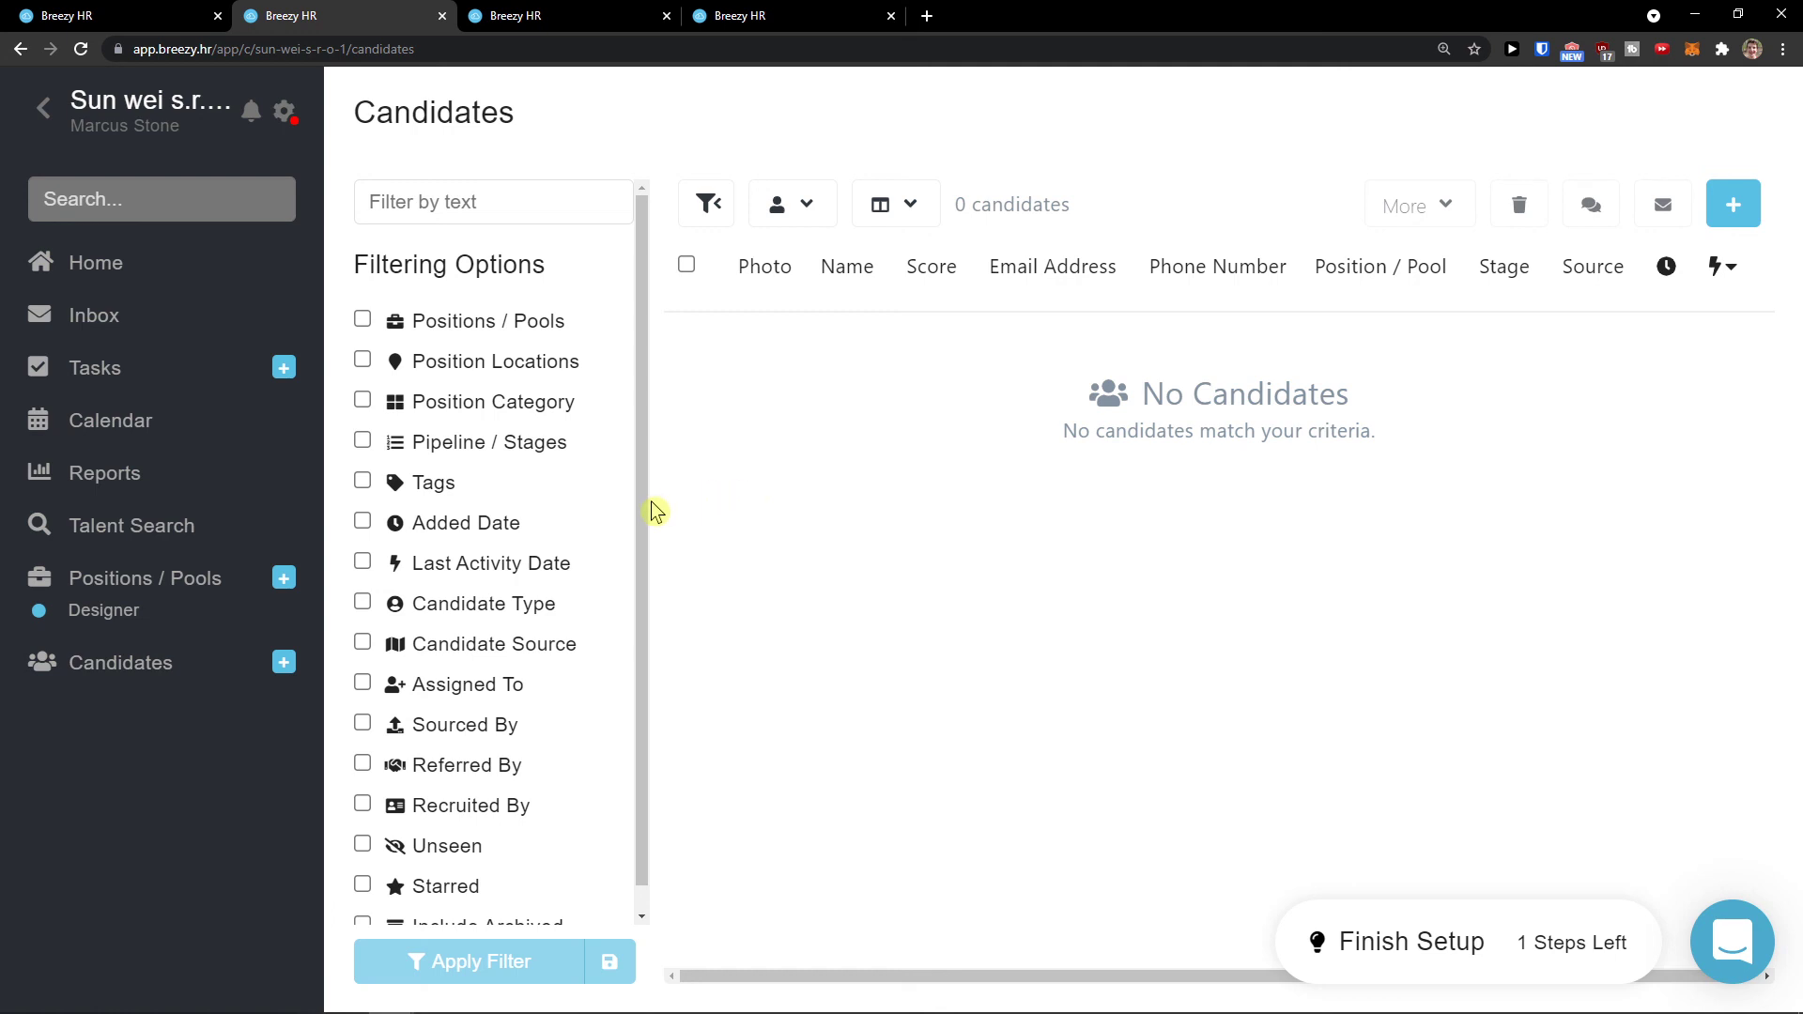
# Step: Return to Positions / Pools, still listing the single Designer position in Nitra, SK
pyautogui.click(188, 589)
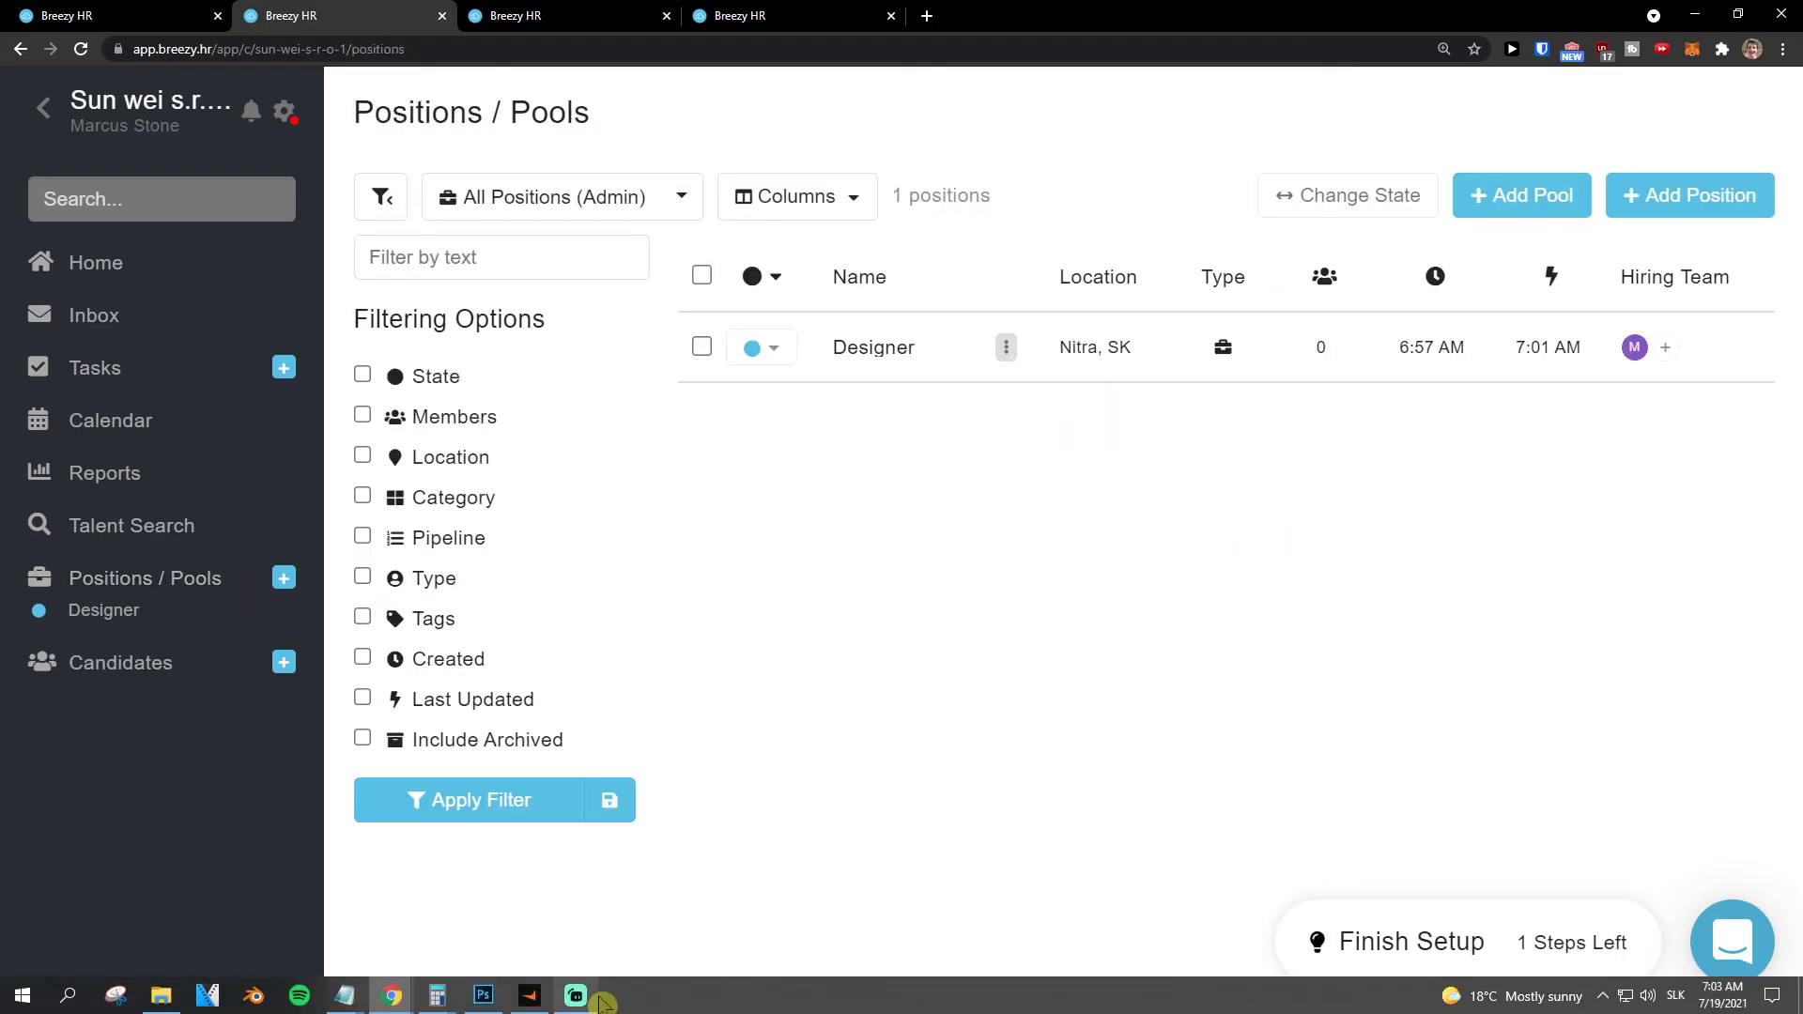